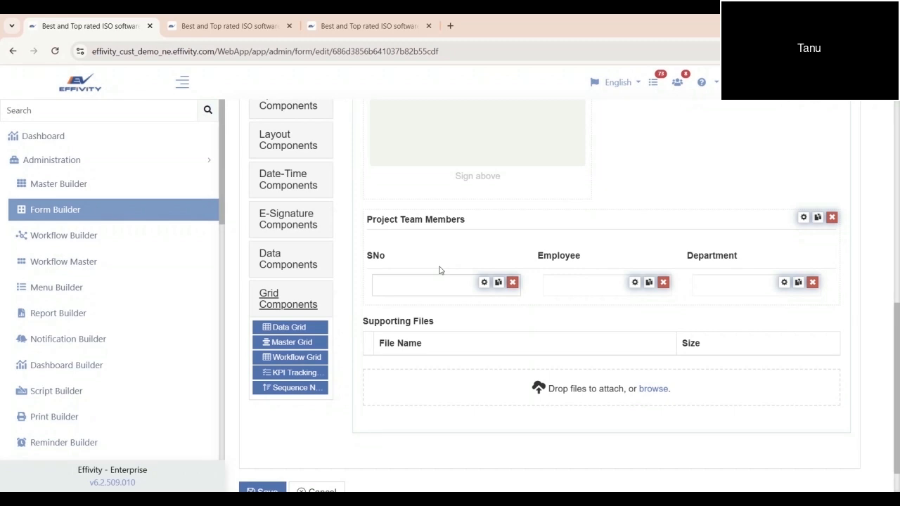
- Start a new External Issues record in the QMS Context Of Organisations module and look over its form
click(369, 26)
scroll(21, 287, up, 4)
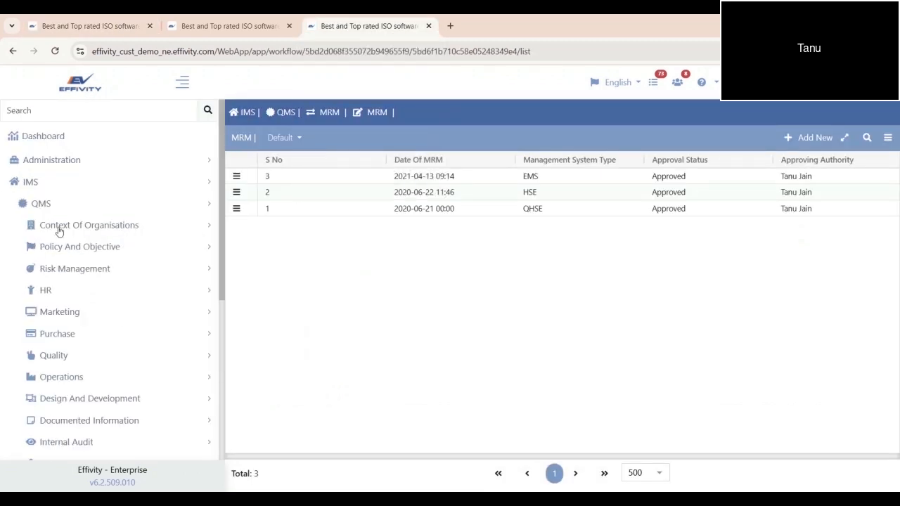
click(79, 229)
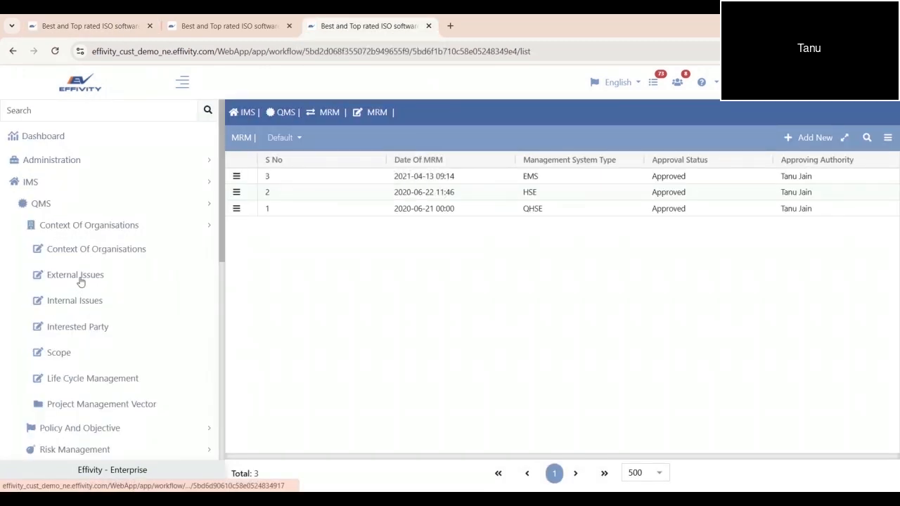
click(79, 278)
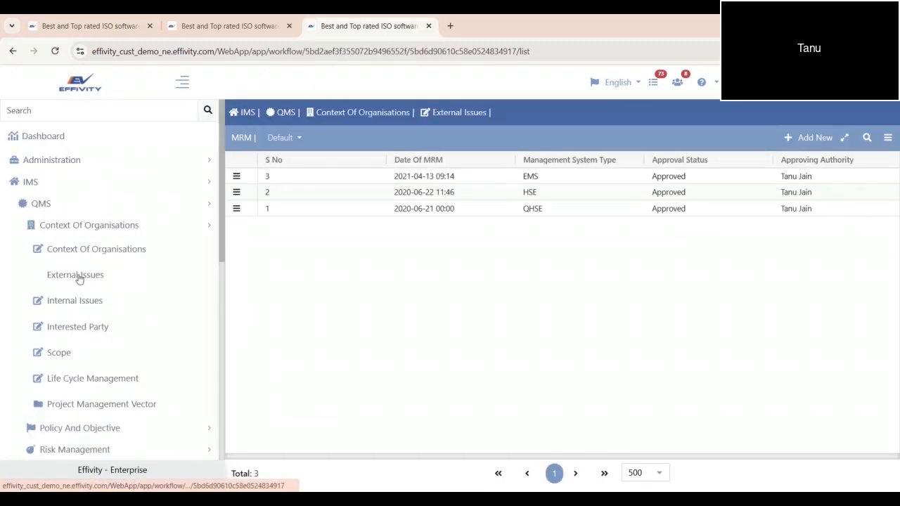
click(812, 137)
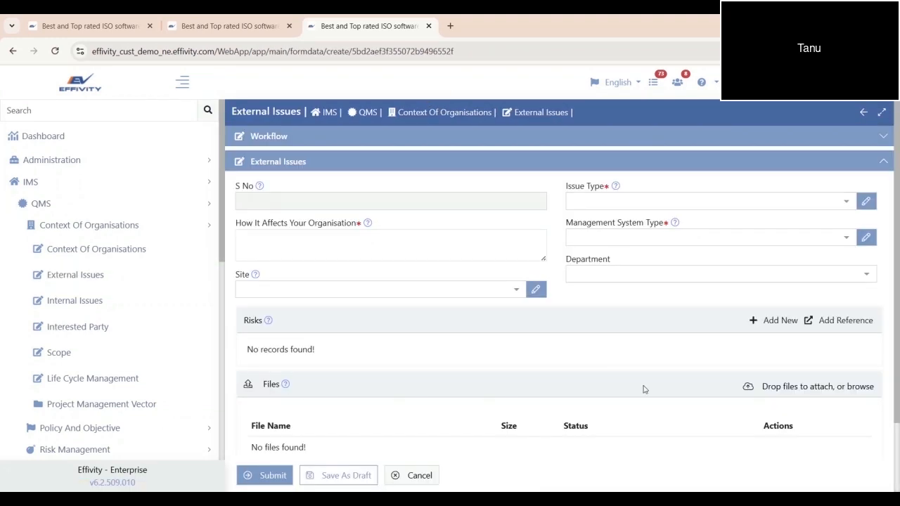
scroll(643, 387, down, 1)
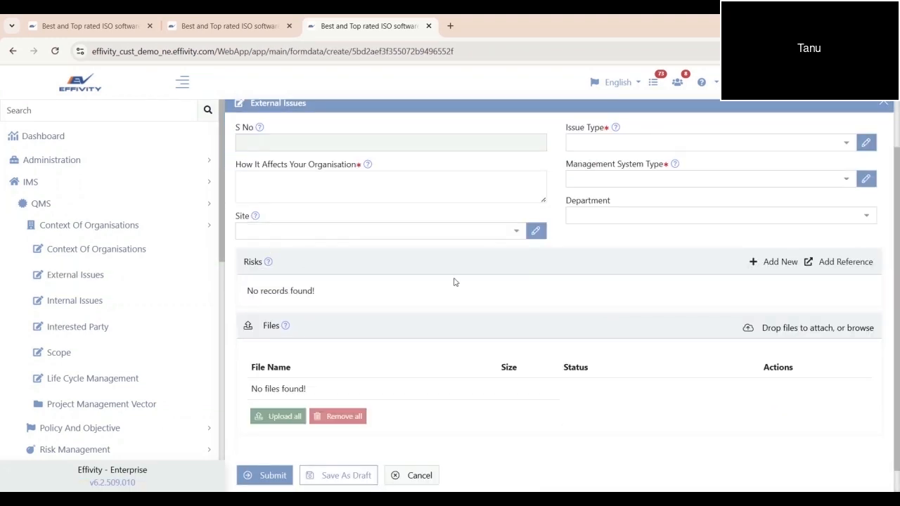
scroll(463, 343, up, 1)
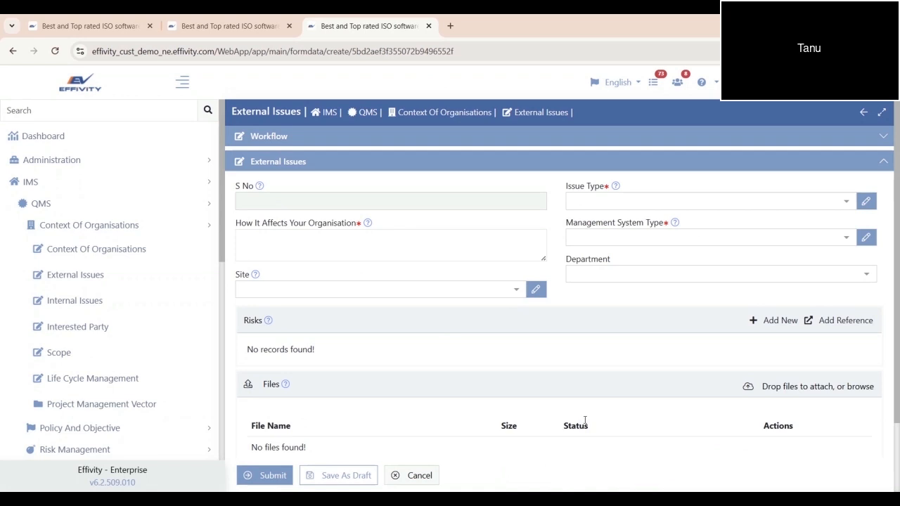
- Add a new risk to the external issue with type Aspect, risk category HR and risk description "test"
click(778, 320)
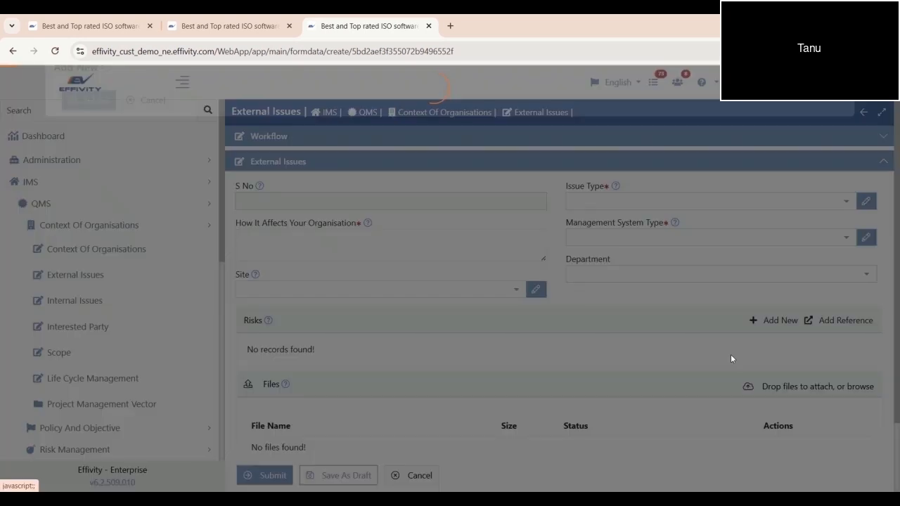
click(501, 164)
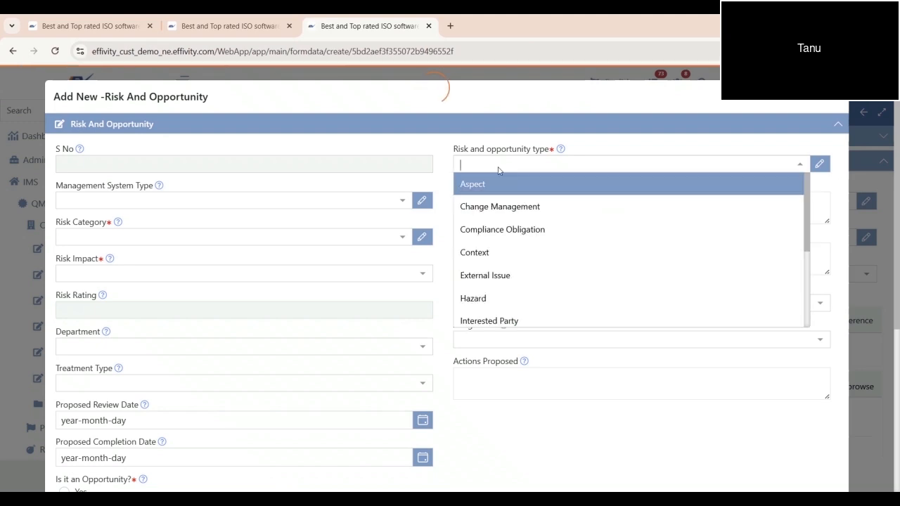
click(502, 184)
click(106, 236)
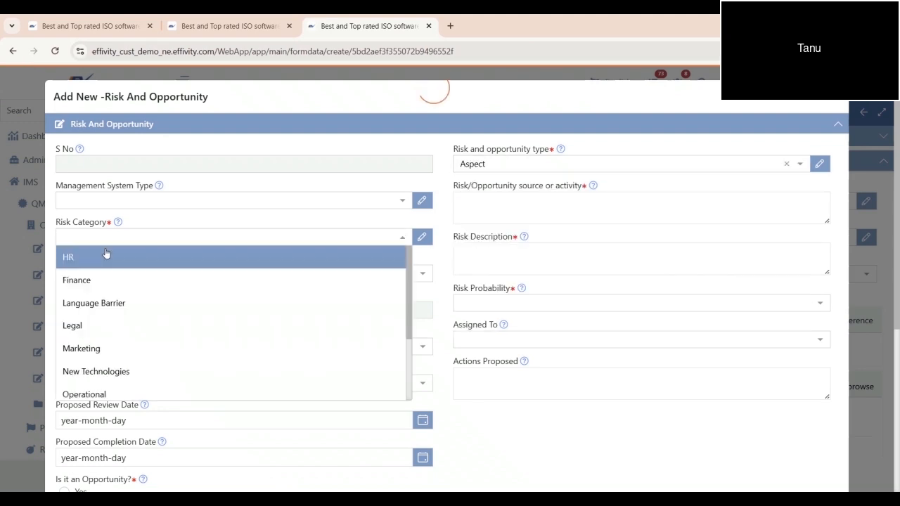
click(106, 256)
click(518, 260)
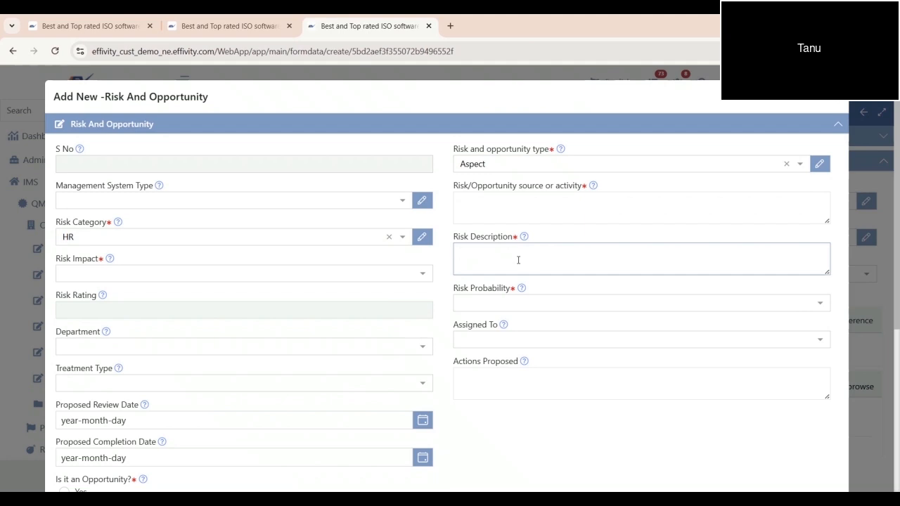
text(test)
- Set the risk's impact and probability to Low and enter "test" as its source or activity
click(109, 275)
click(91, 294)
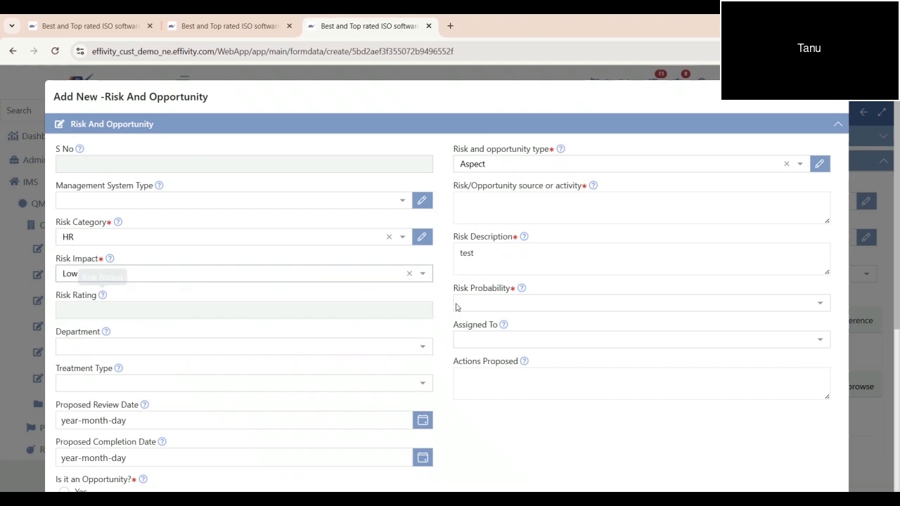
click(470, 305)
click(467, 323)
click(557, 208)
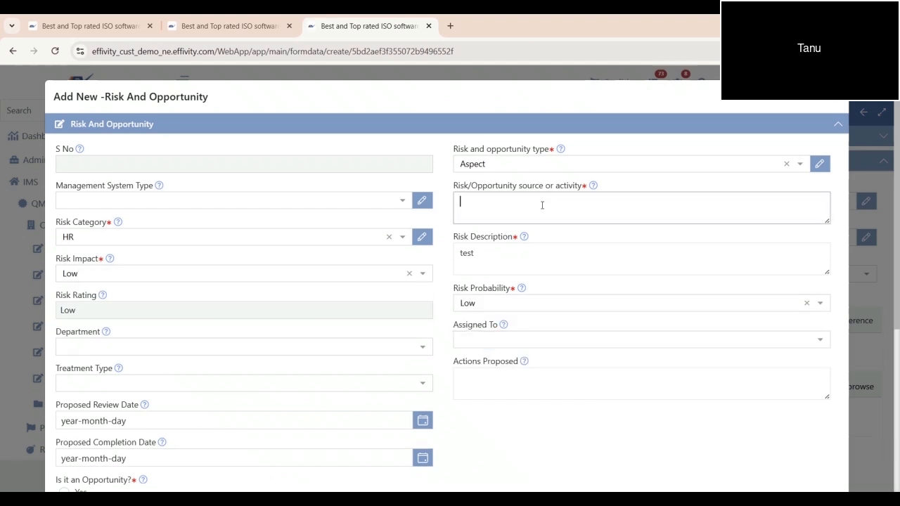
text(test)
scroll(190, 398, down, 3)
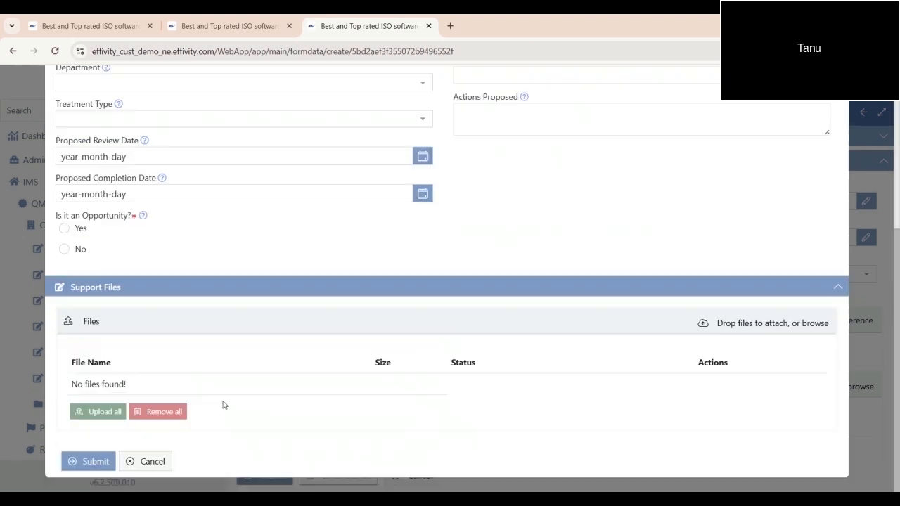
- Mark the risk as not an opportunity and submit it to the external issue's Risks grid
click(107, 462)
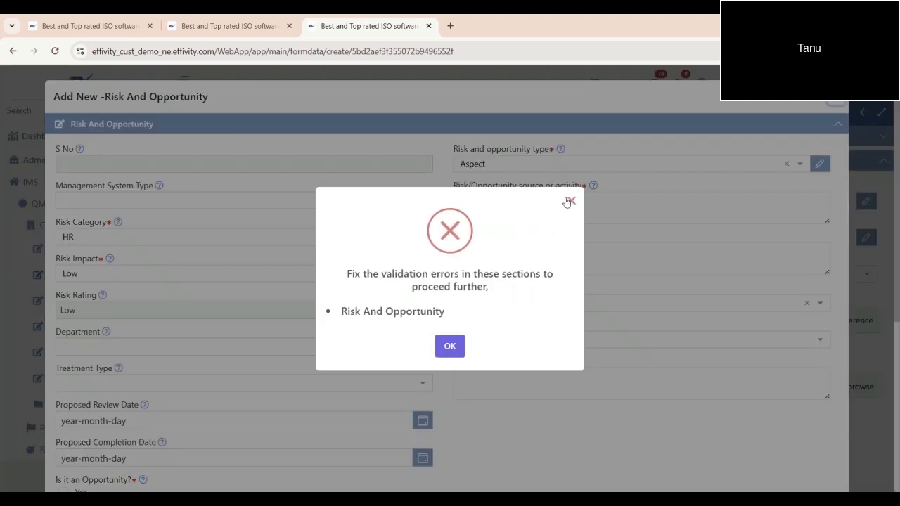
click(568, 199)
scroll(521, 225, down, 4)
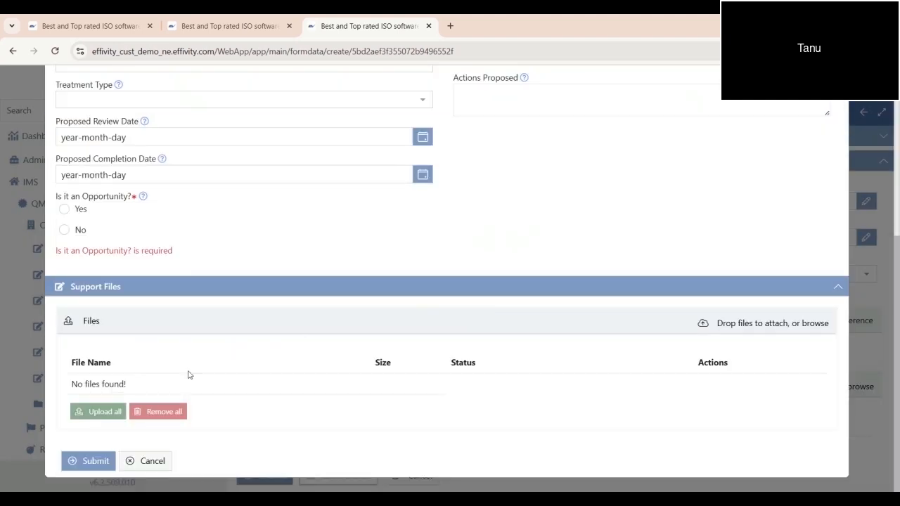
click(65, 210)
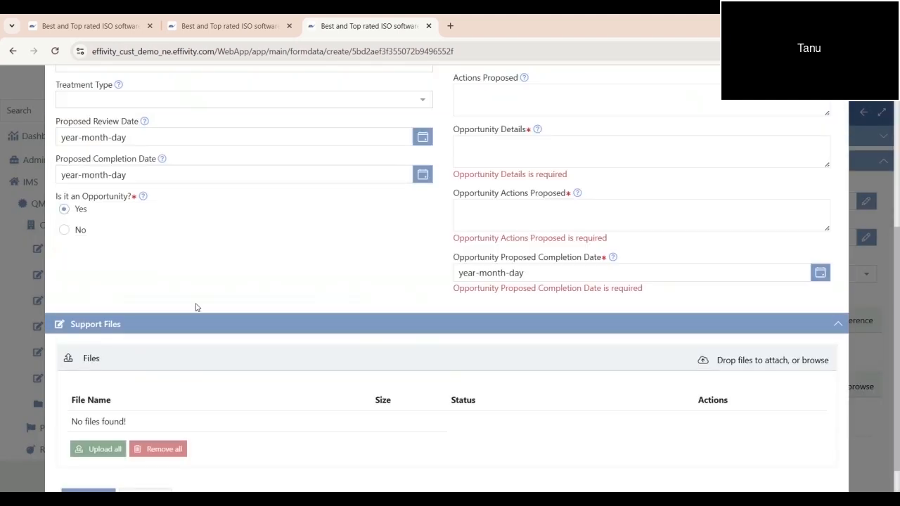
click(63, 231)
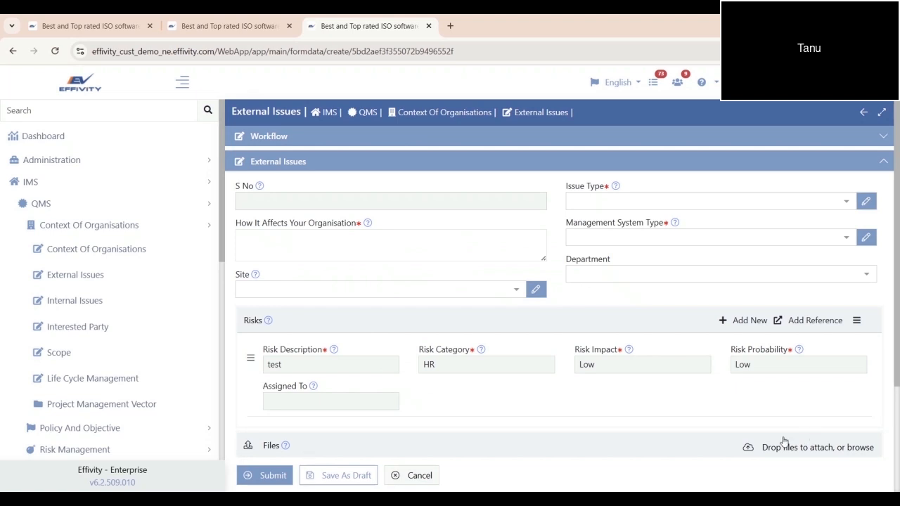
- Return to the form being edited and review the Project Management Form's fields down to Supporting Files
click(270, 22)
click(104, 28)
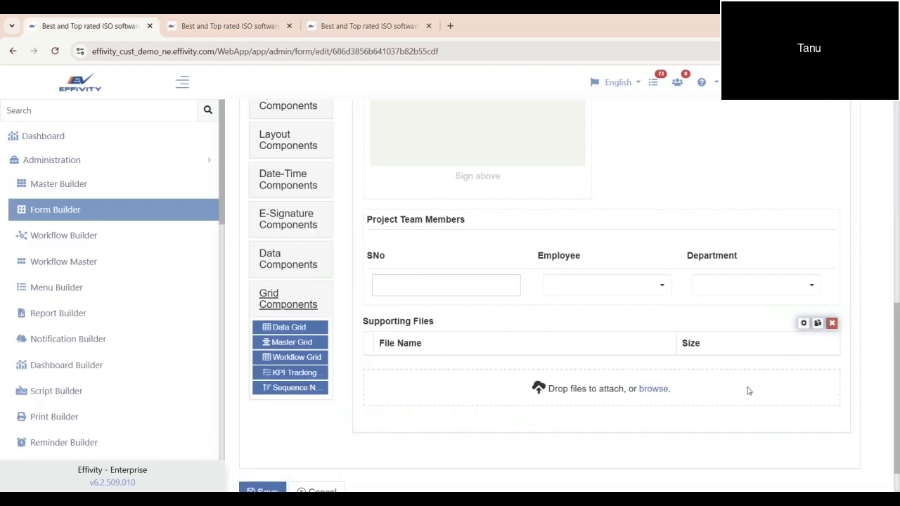
scroll(591, 379, up, 4)
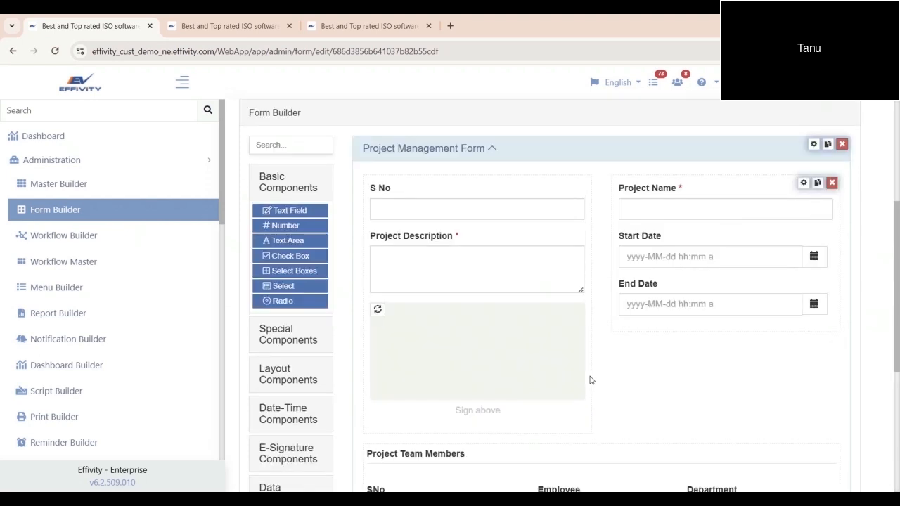
scroll(591, 380, down, 3)
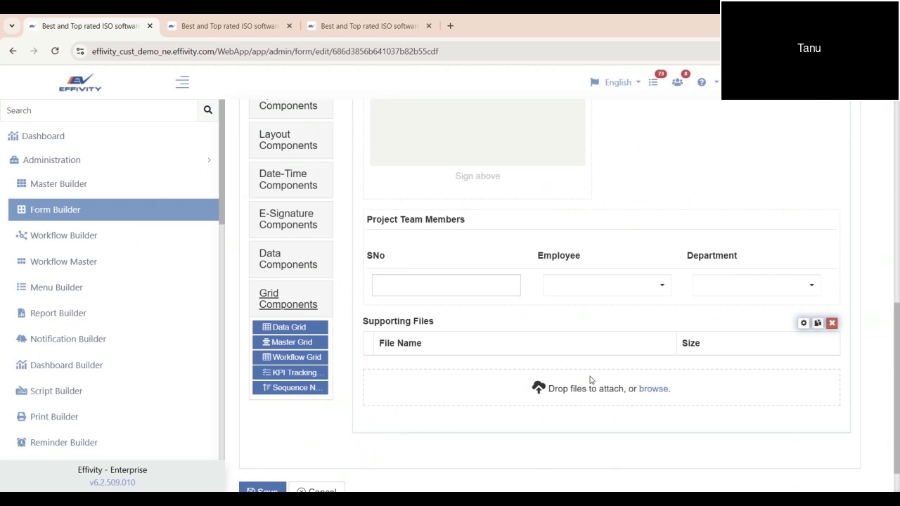
- Open a new Task record under IMS to view the Centralized Task form
click(365, 26)
scroll(86, 394, down, 6)
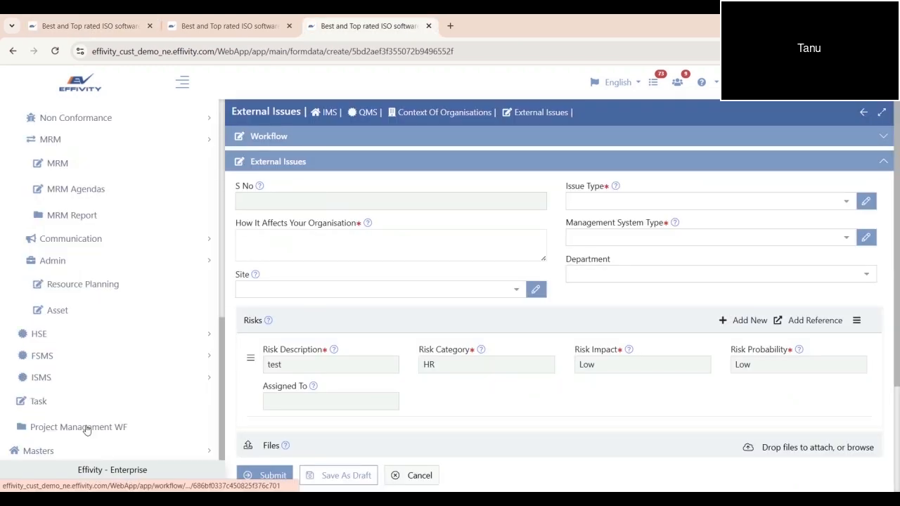
scroll(87, 429, down, 1)
click(38, 380)
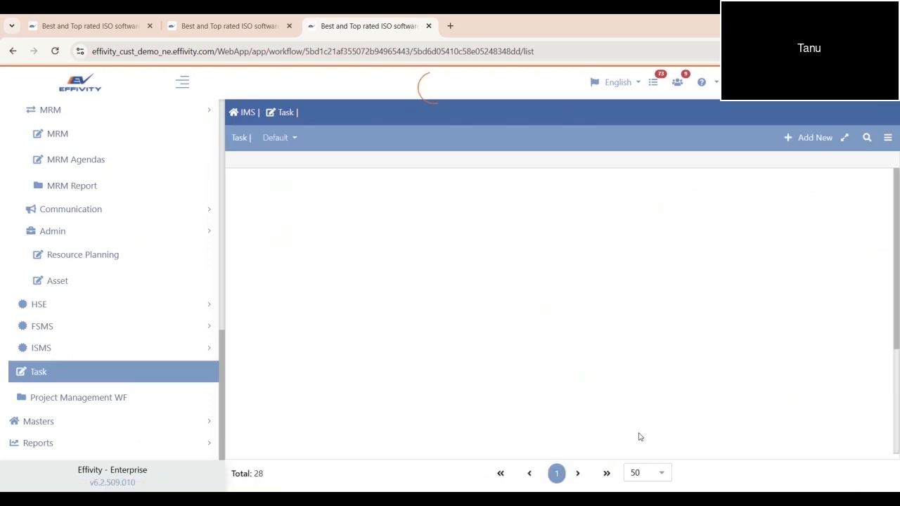
click(809, 138)
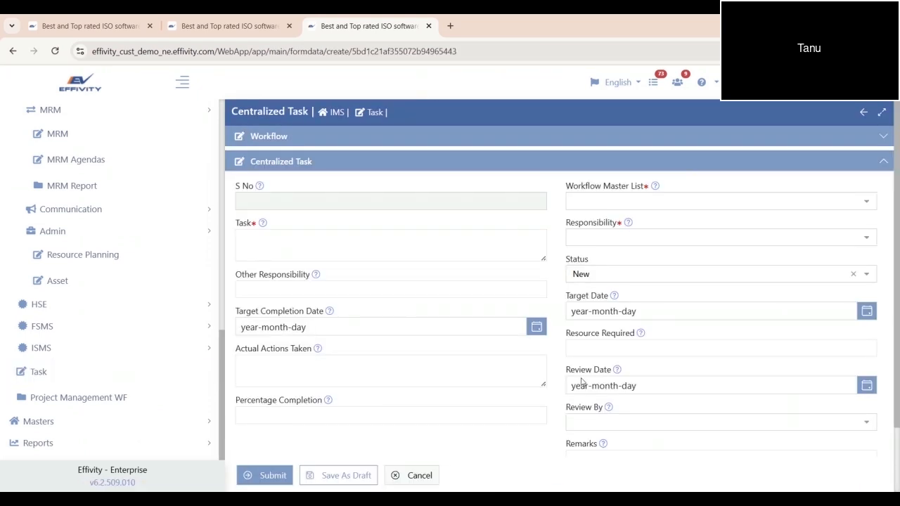
- Add a Workflow Grid component between Project Team Members and Supporting Files in the Project Management Form
click(91, 26)
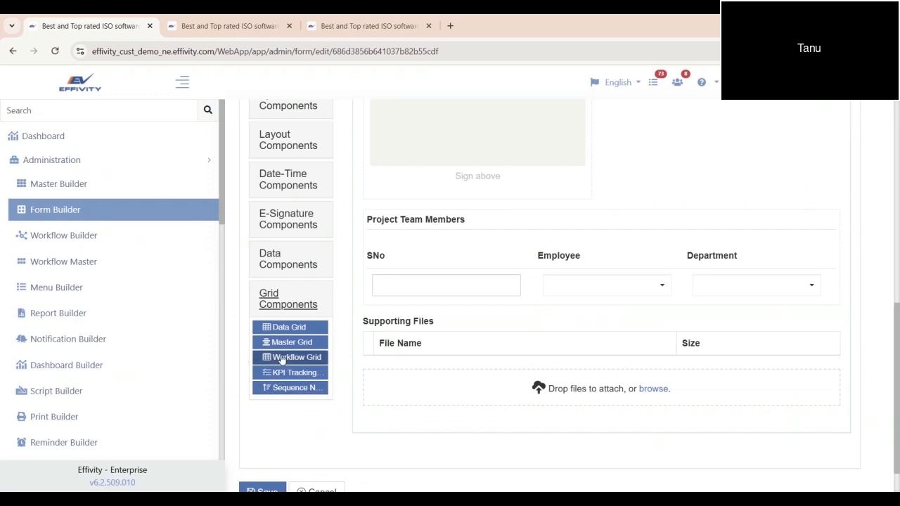
drag(279, 362, 394, 319)
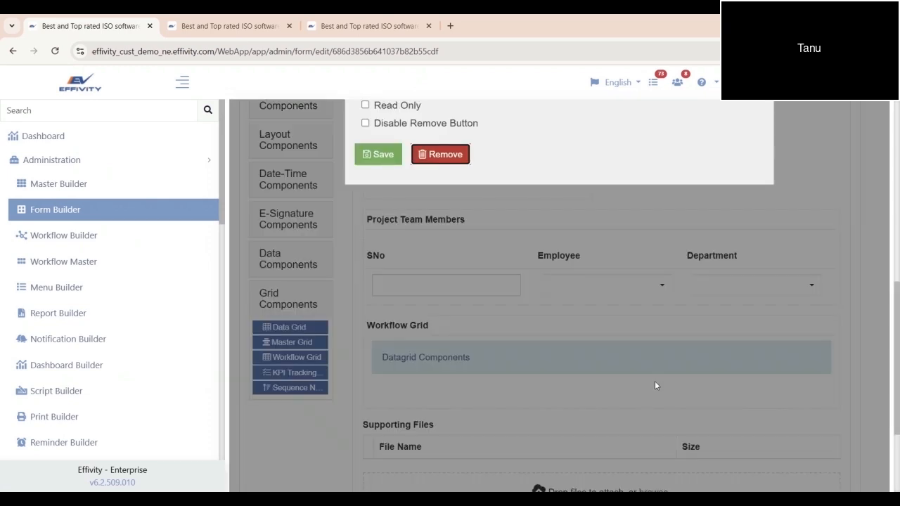
scroll(622, 369, up, 5)
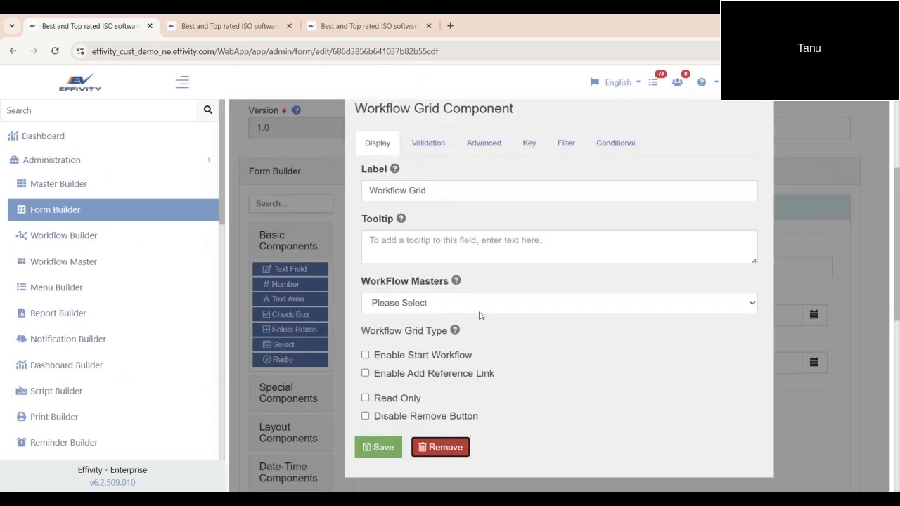
scroll(521, 329, up, 1)
scroll(522, 329, down, 1)
- Set the workflow grid's label to "Task Assigned"
click(441, 183)
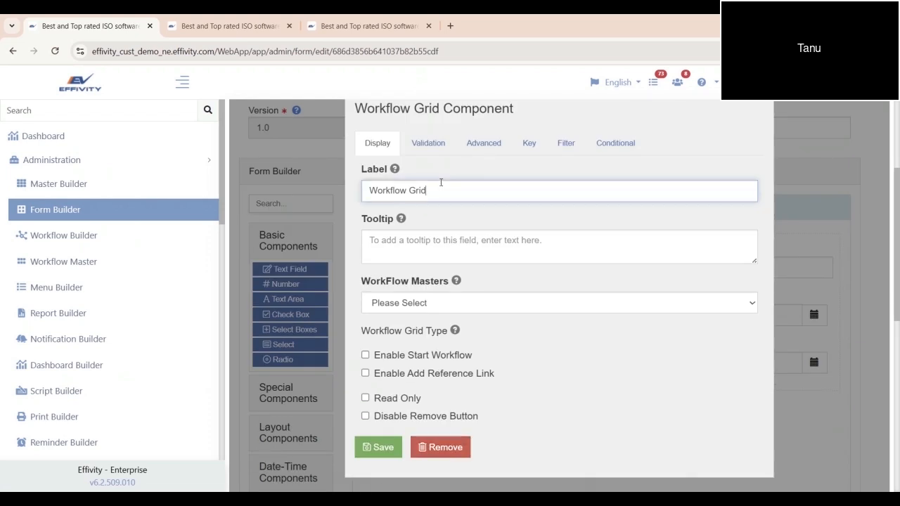
key(BackSpace)
key(BackSpace)
key(BackSpace)
key(BackSpace)
key(BackSpace)
key(BackSpace)
key(BackSpace)
key(BackSpace)
key(BackSpace)
key(BackSpace)
key(BackSpace)
key(BackSpace)
key(BackSpace)
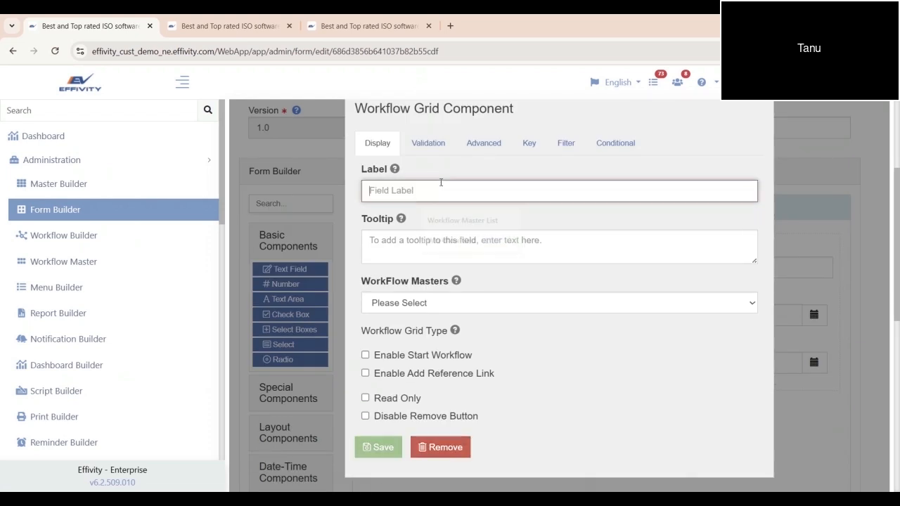
text(Task Ass)
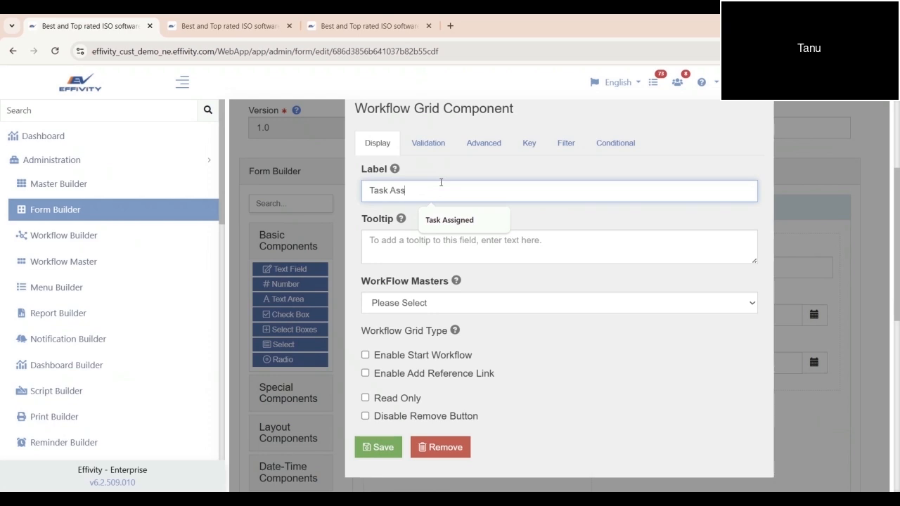
text(igned)
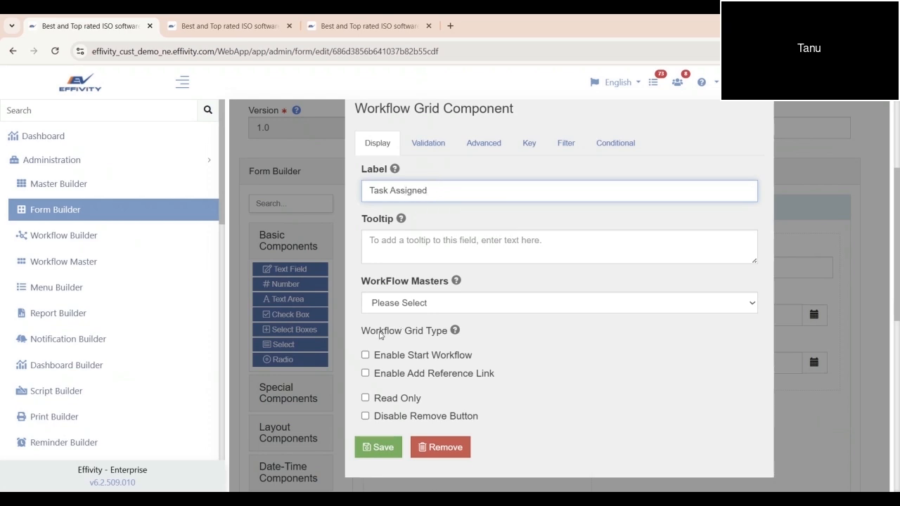
- Link the grid to the Task workflow master and enable Start Workflow and Add Reference Link
click(417, 304)
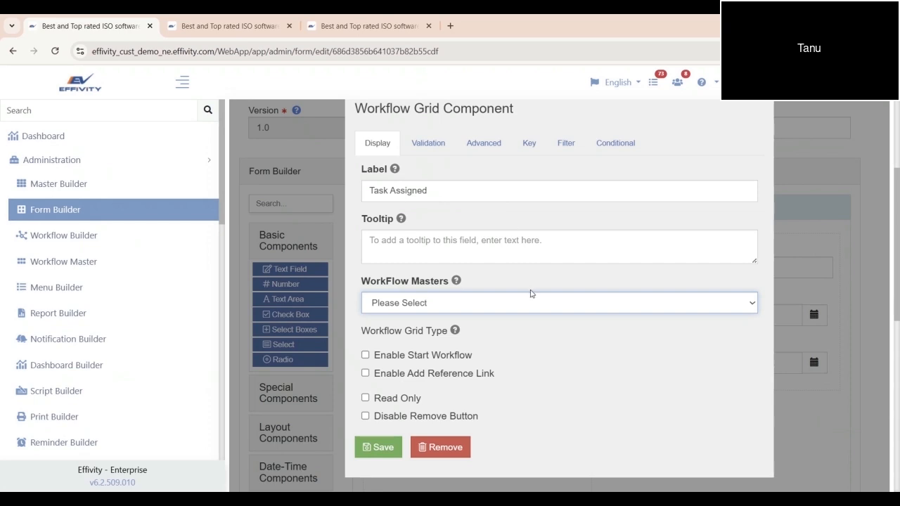
click(540, 256)
scroll(607, 358, down, 1)
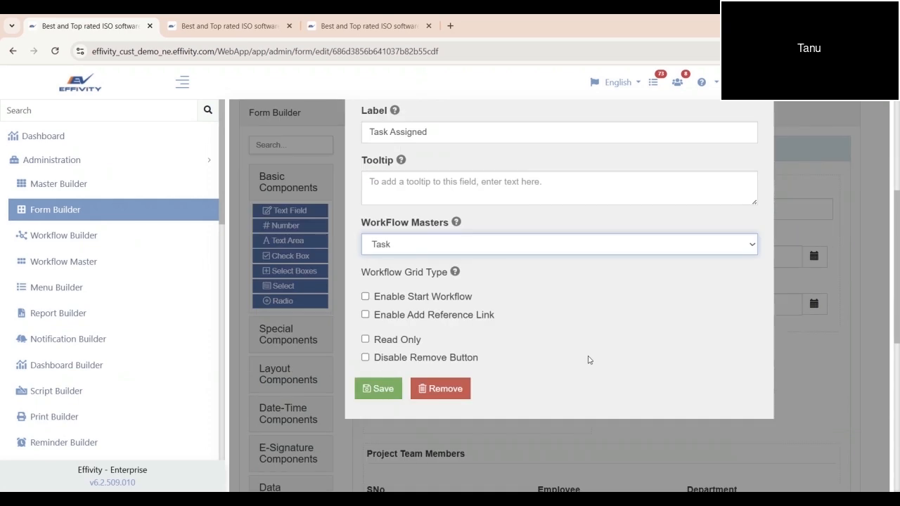
click(365, 296)
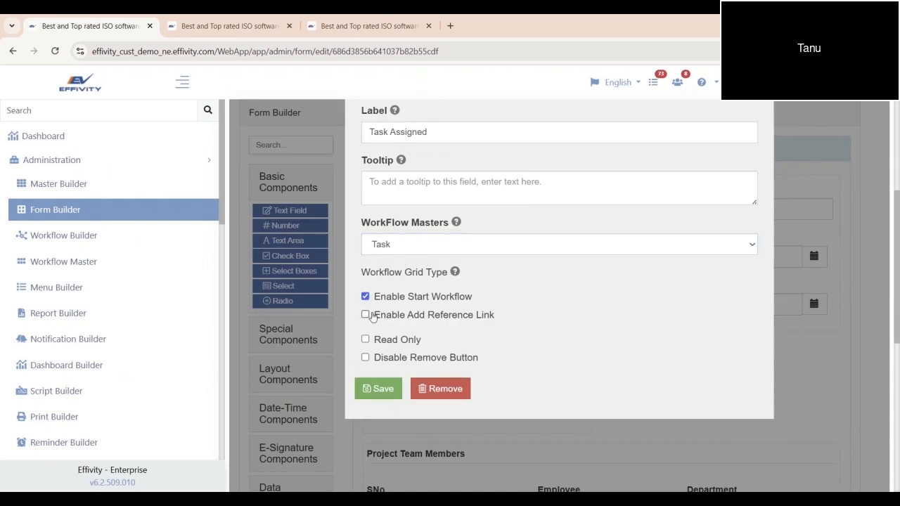
click(365, 315)
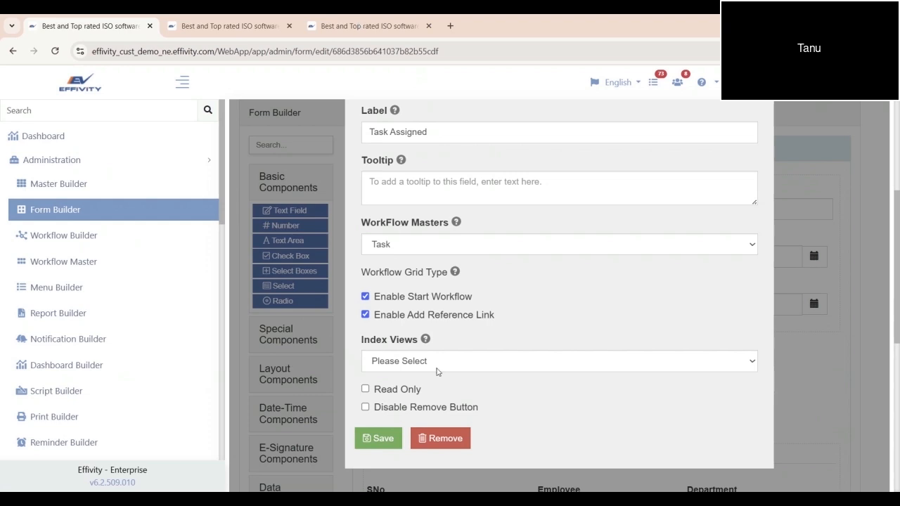
- Start a new MRM record under QMS and examine its MRM Action Plans grid
click(204, 28)
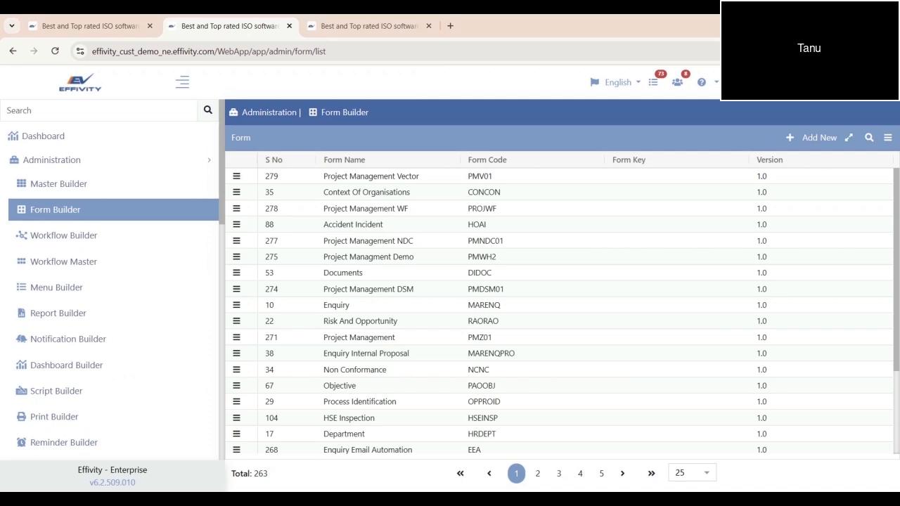
click(322, 21)
scroll(579, 430, down, 2)
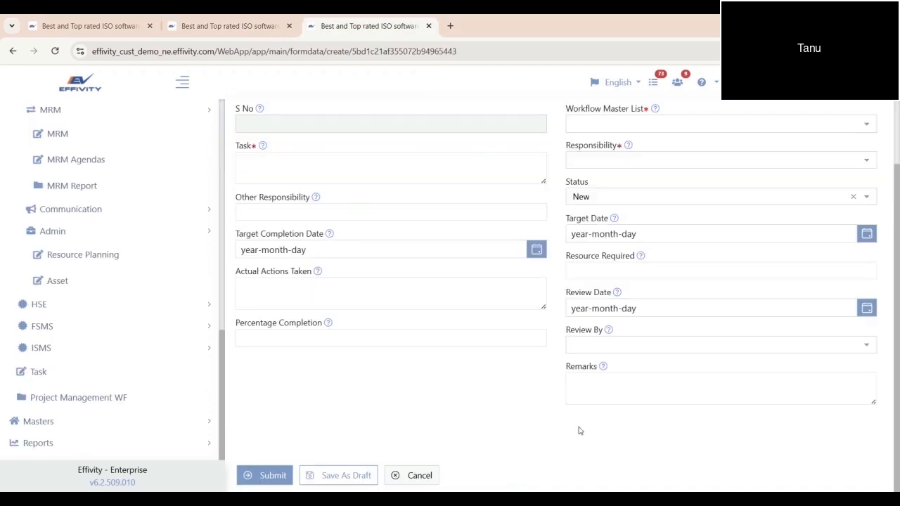
scroll(552, 441, up, 1)
scroll(553, 444, up, 1)
scroll(35, 279, up, 3)
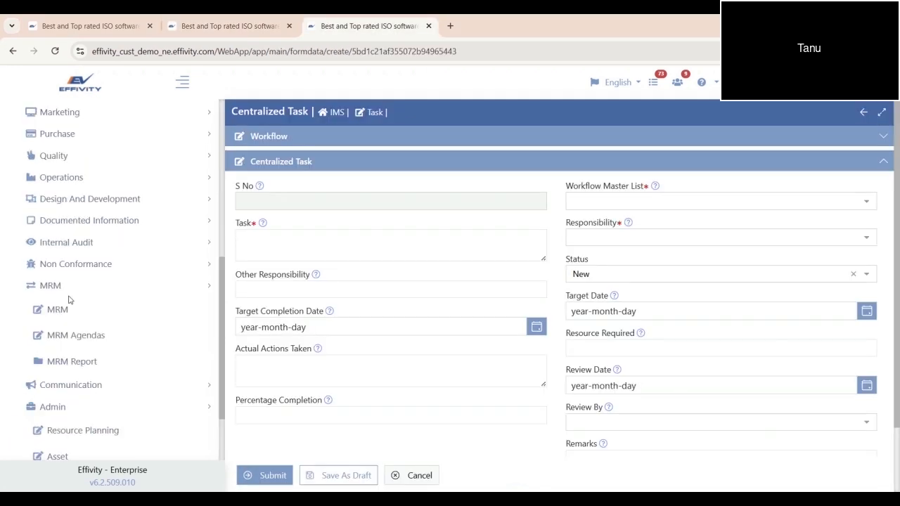
click(68, 312)
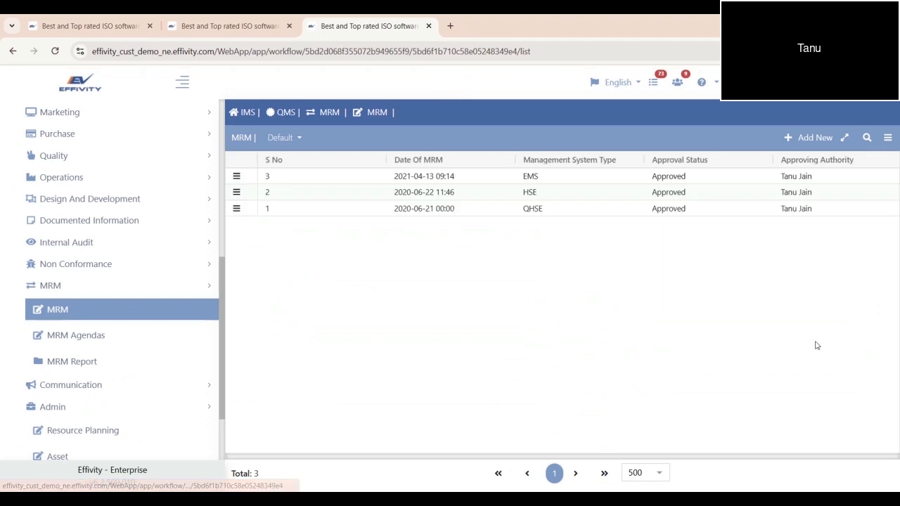
click(815, 138)
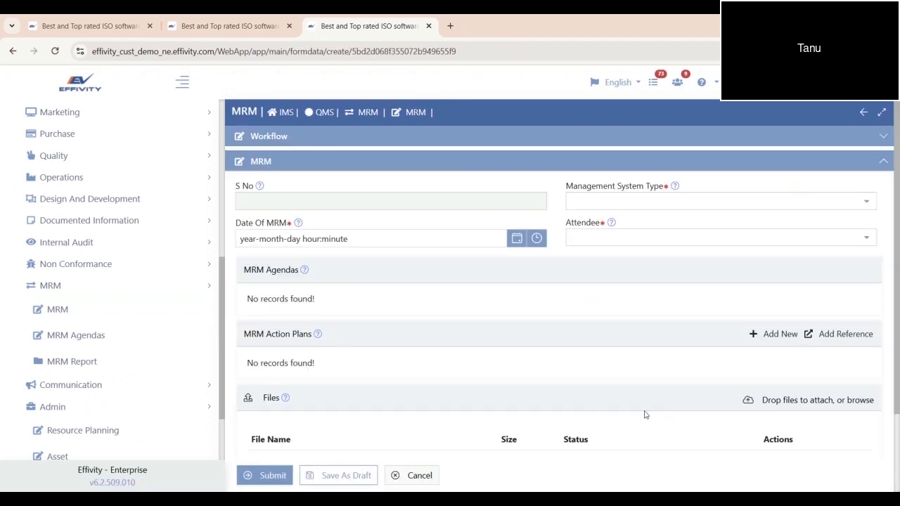
scroll(643, 415, down, 2)
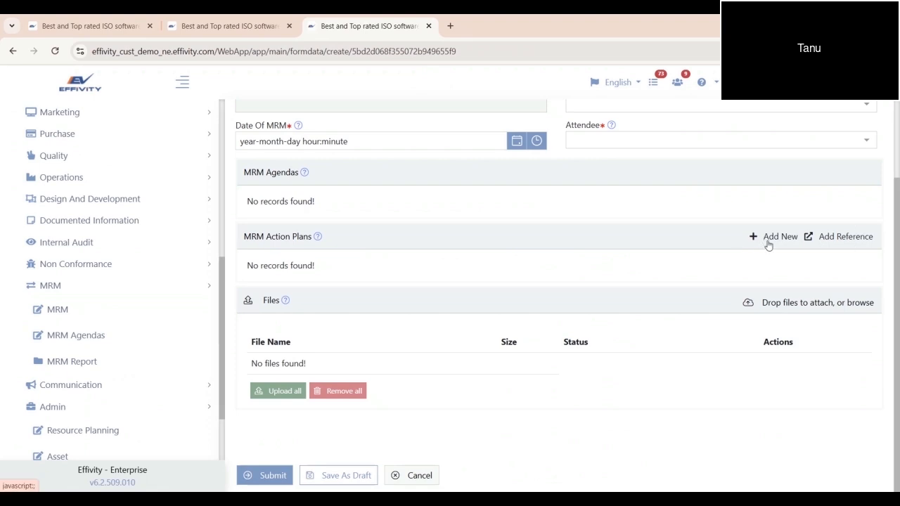
- Set the Task Assigned grid's index view to Default, enable Read Only and save the component settings
click(66, 24)
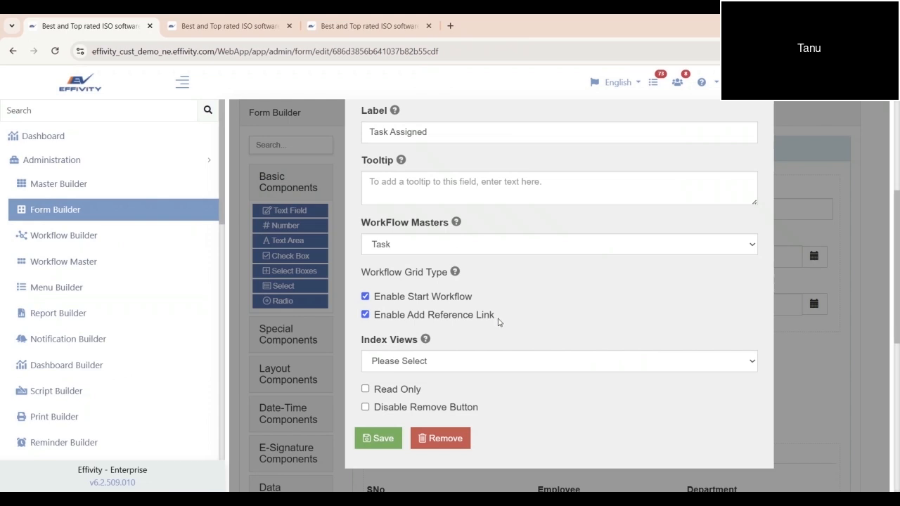
click(430, 366)
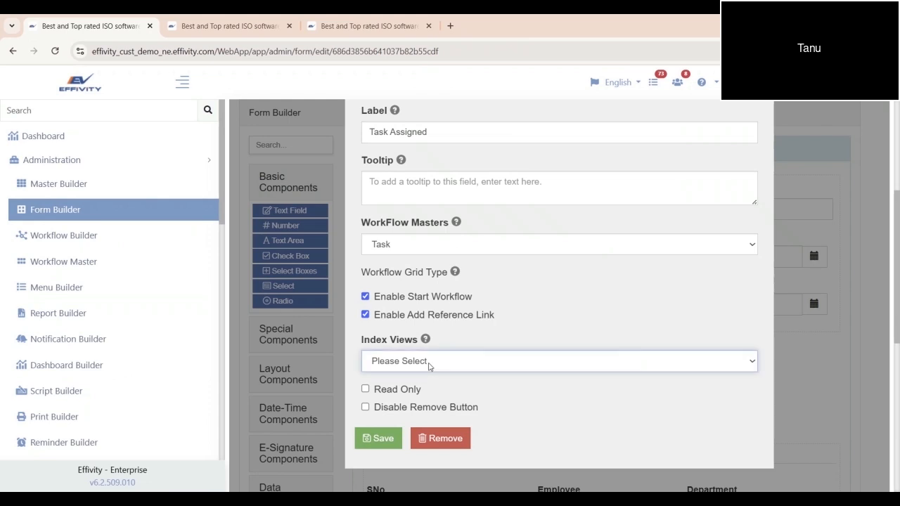
key(Down)
click(379, 392)
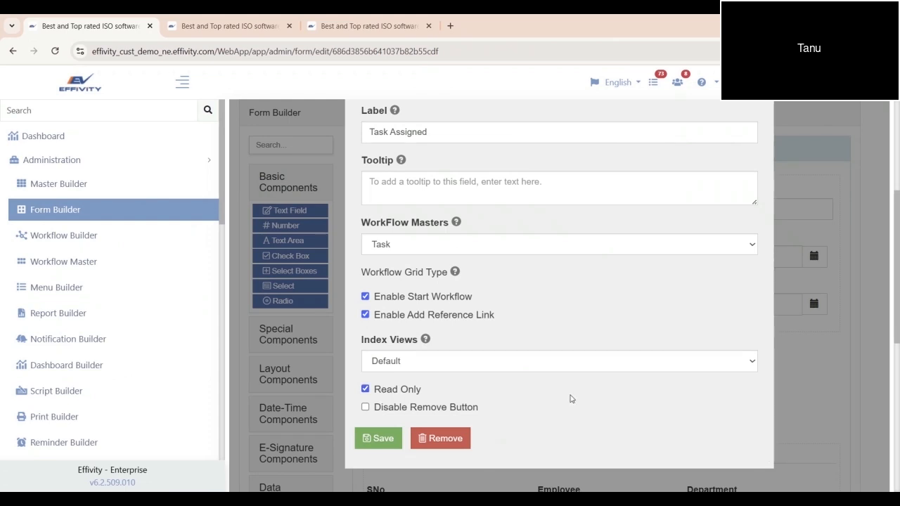
click(378, 438)
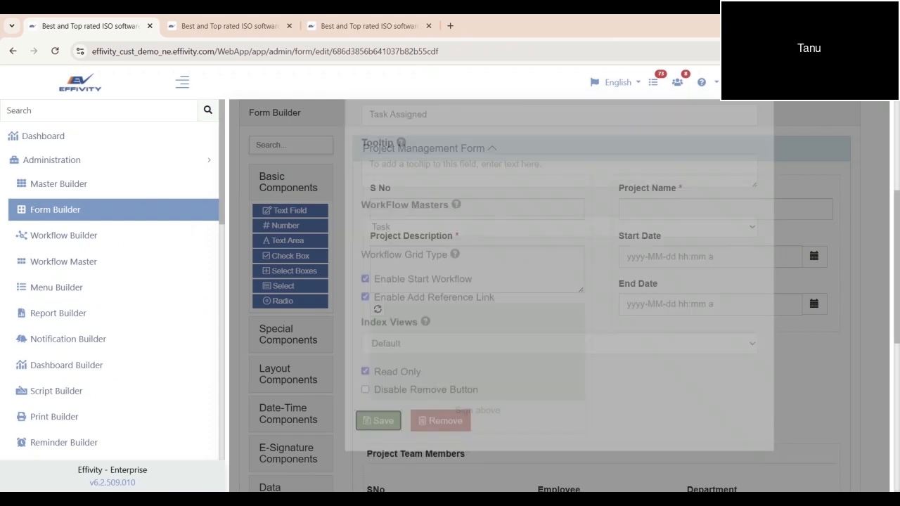
- Reopen the Task Assigned grid's settings in the Project Management Form to review its workflow options
scroll(474, 314, down, 4)
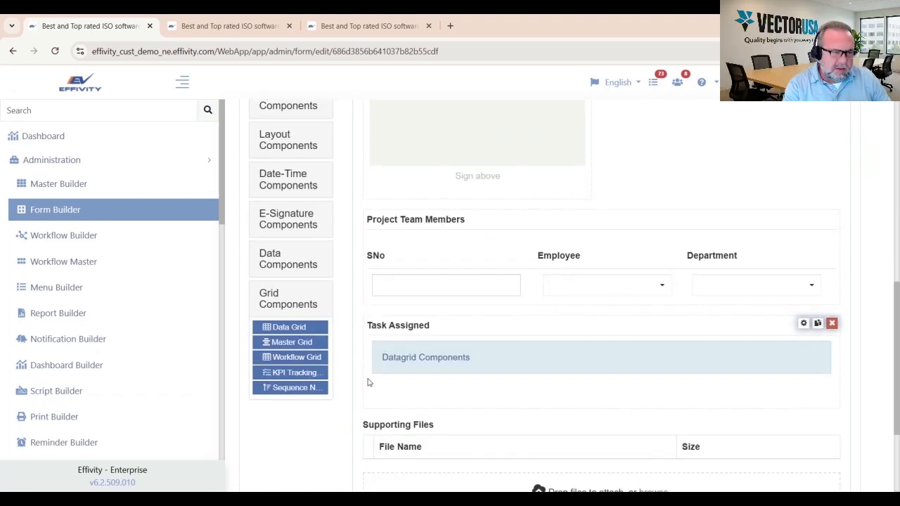
click(804, 323)
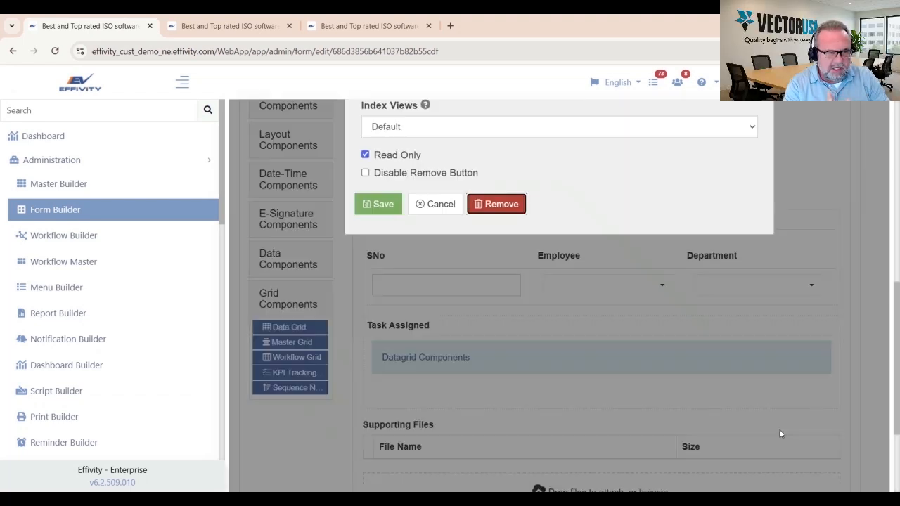
scroll(608, 359, up, 1)
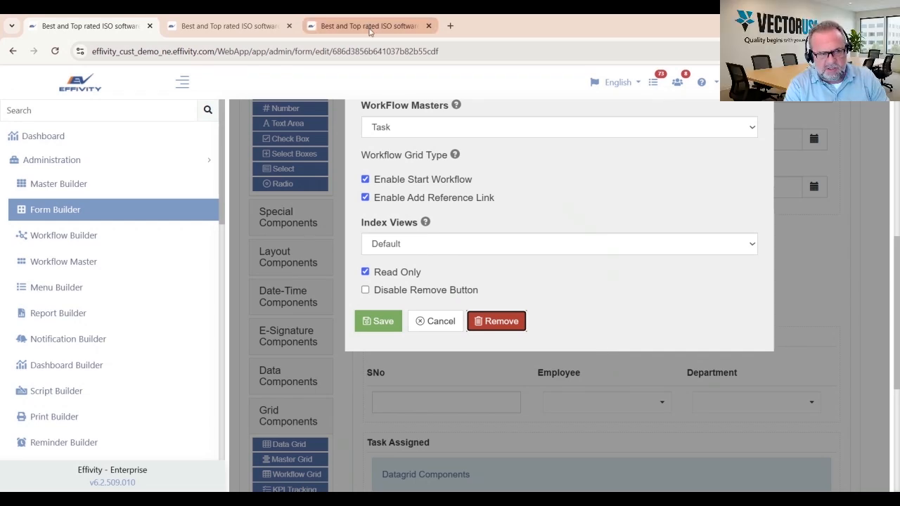
- Add tasks 29 and 28 as references to the MRM Action Plans grid of the new MRM record
mouse_move(374, 30)
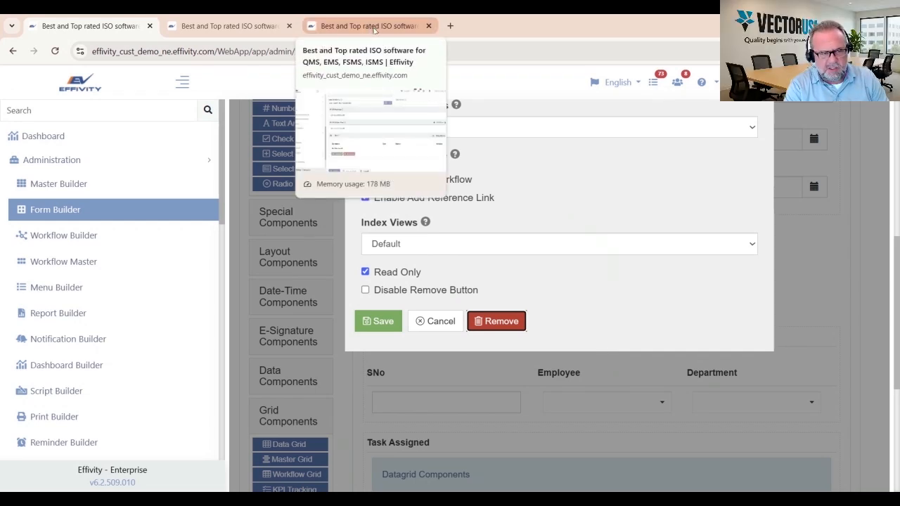
click(374, 30)
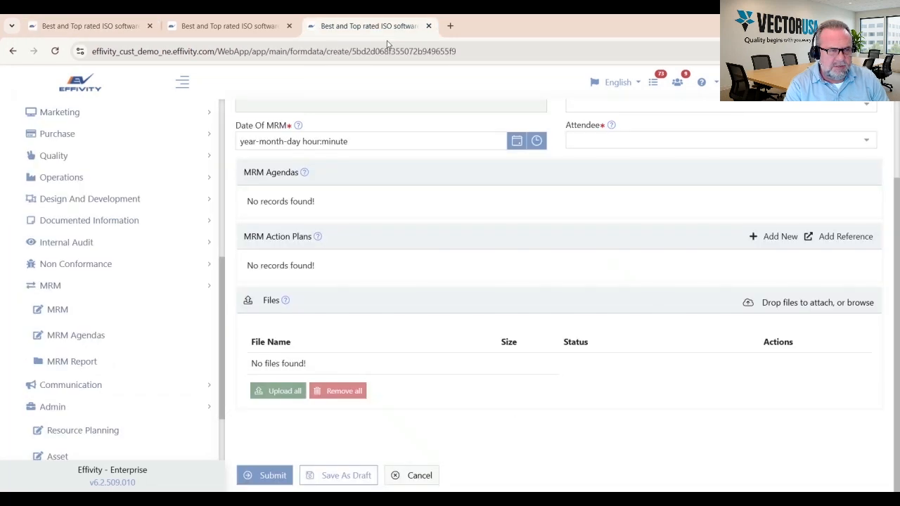
scroll(513, 412, up, 3)
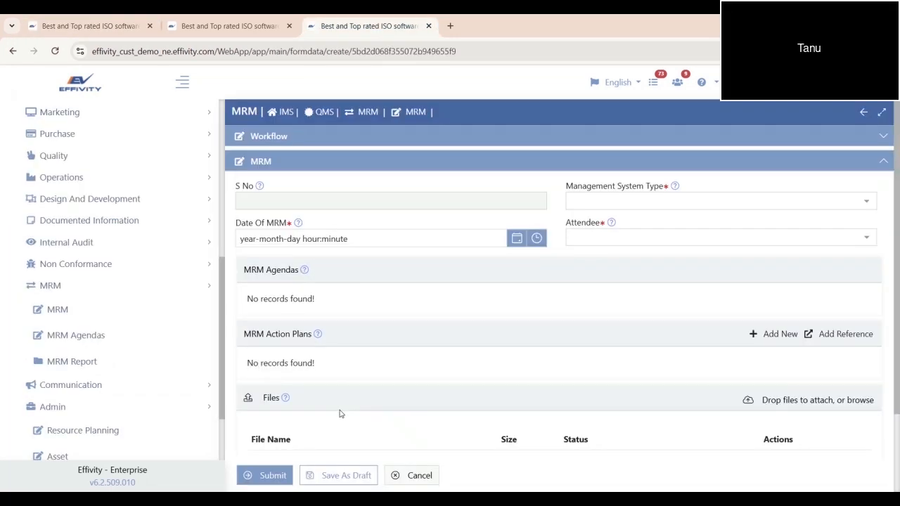
click(846, 335)
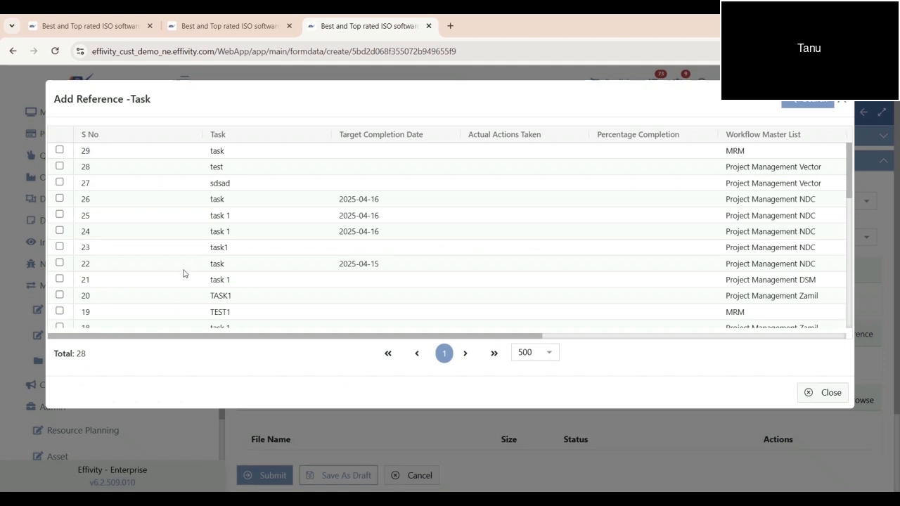
click(59, 150)
click(60, 167)
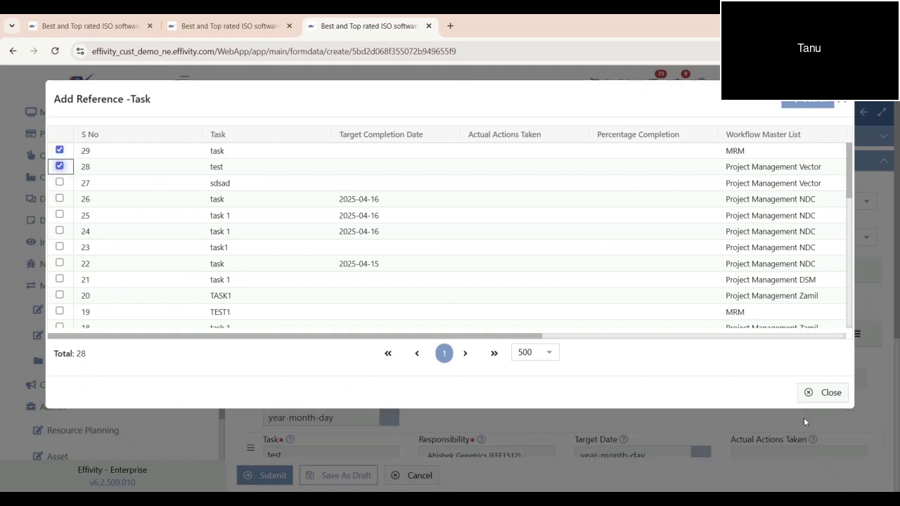
click(826, 396)
scroll(680, 425, down, 2)
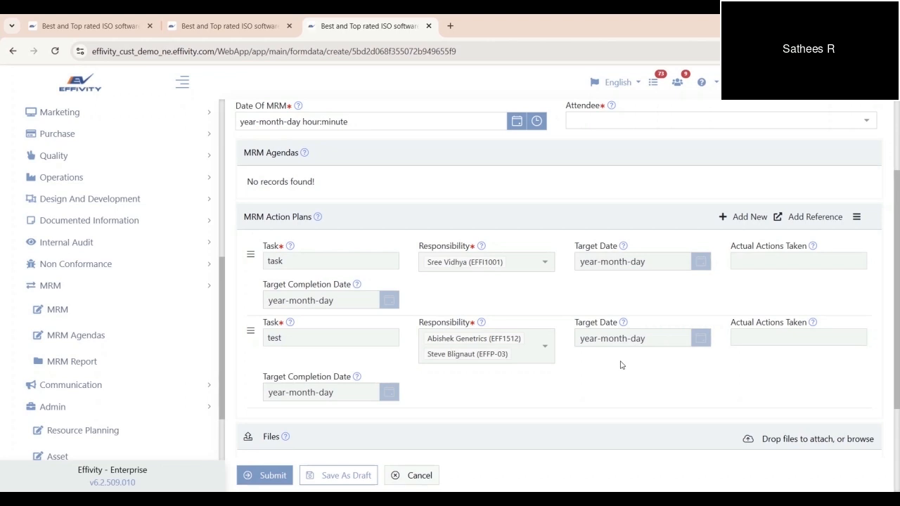
- View the row options of the first referenced task and cancel the new MRM record
click(250, 257)
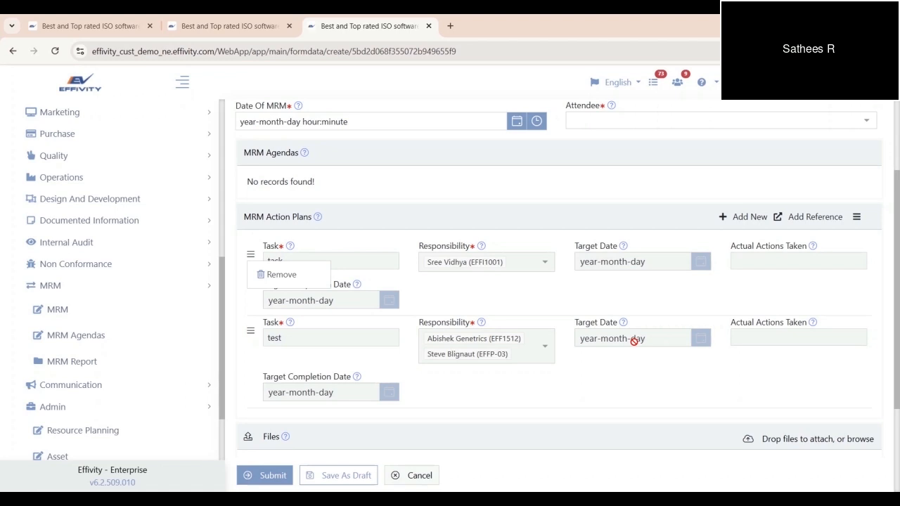
scroll(673, 381, up, 2)
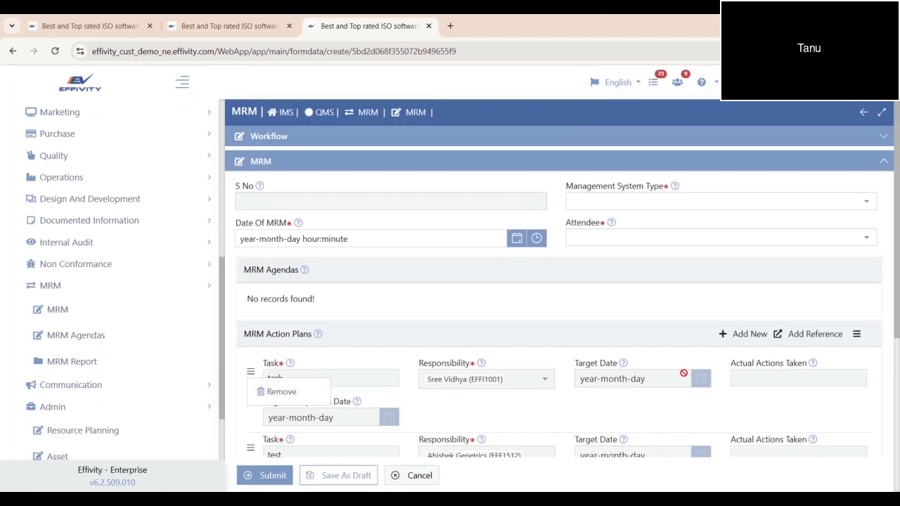
click(410, 475)
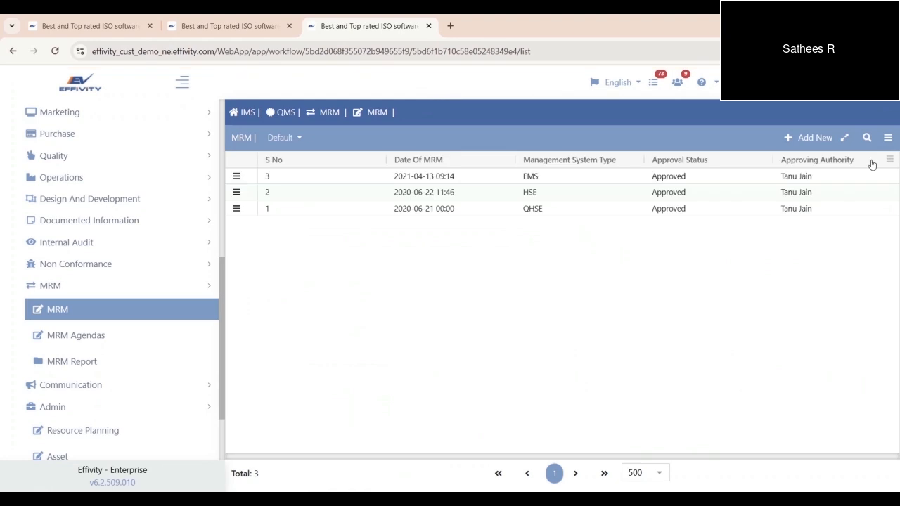
- Start another new MRM record, view the Centralized Task form for adding an action plan, and close the form without submitting
click(888, 138)
click(329, 262)
click(815, 138)
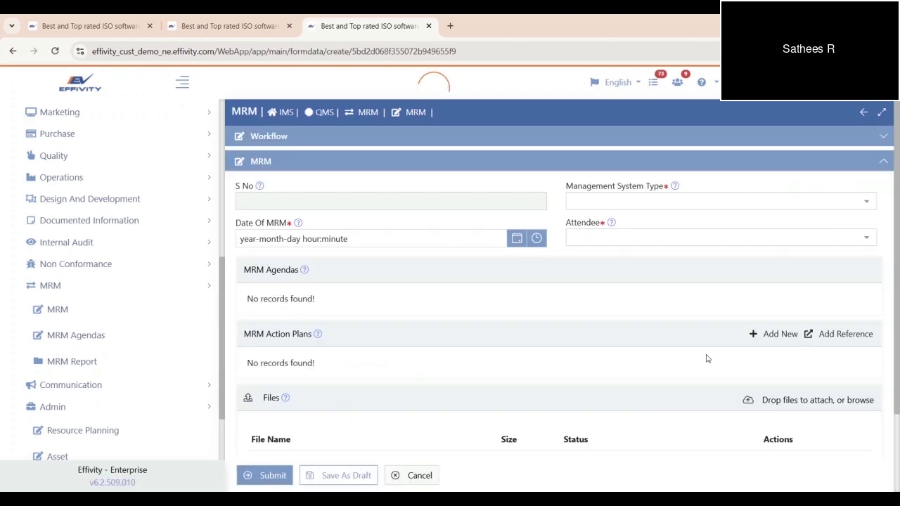
scroll(698, 379, down, 2)
scroll(697, 378, up, 2)
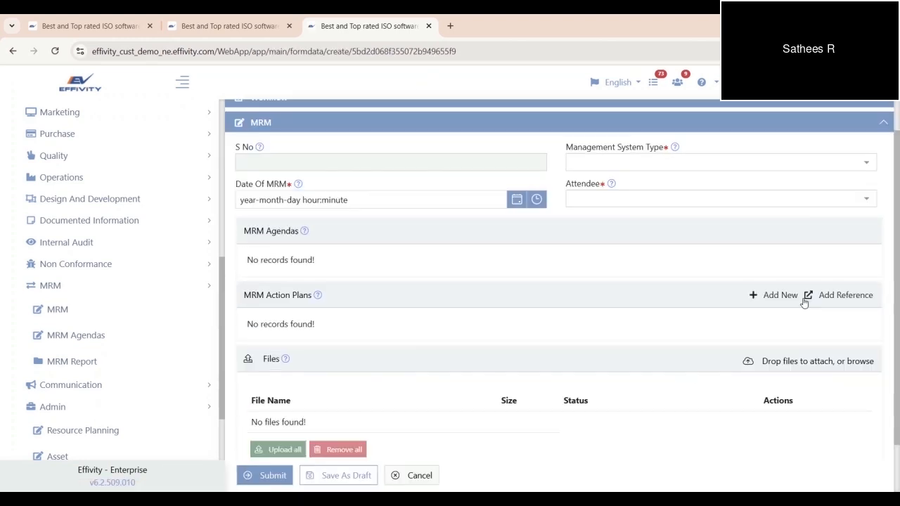
click(775, 296)
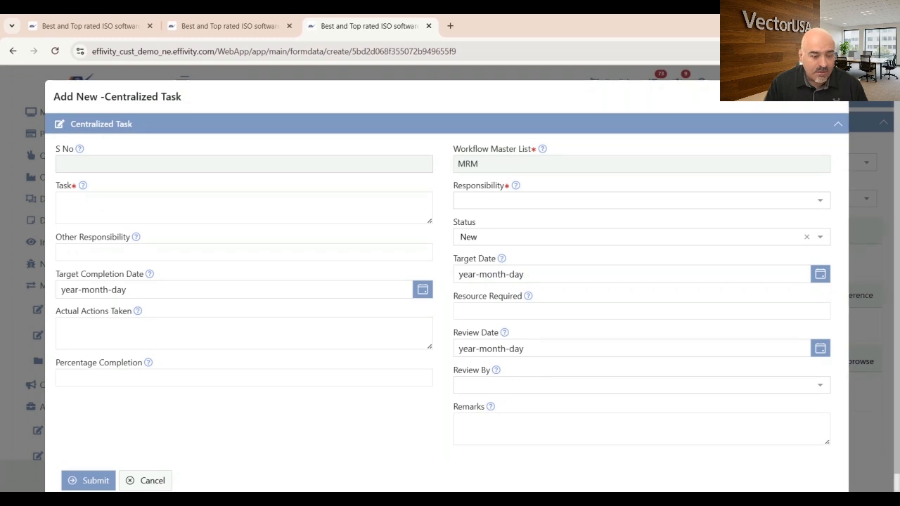
click(836, 100)
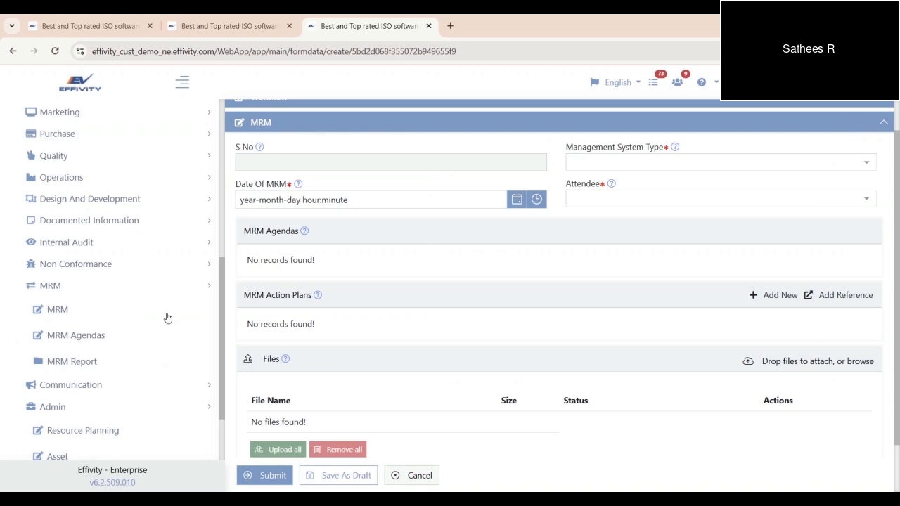
- Reference existing tasks 29 and 28 in the MRM Action Plans grid and close the task list
scroll(461, 327, up, 1)
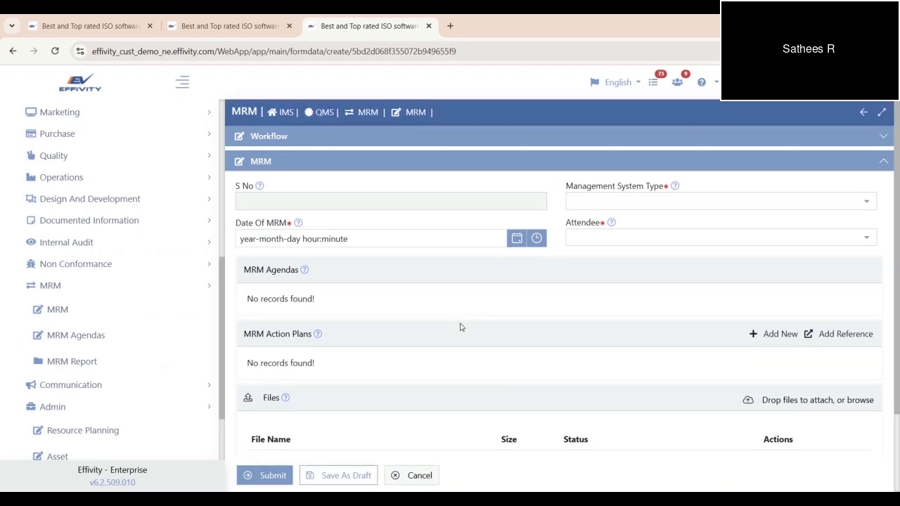
click(856, 338)
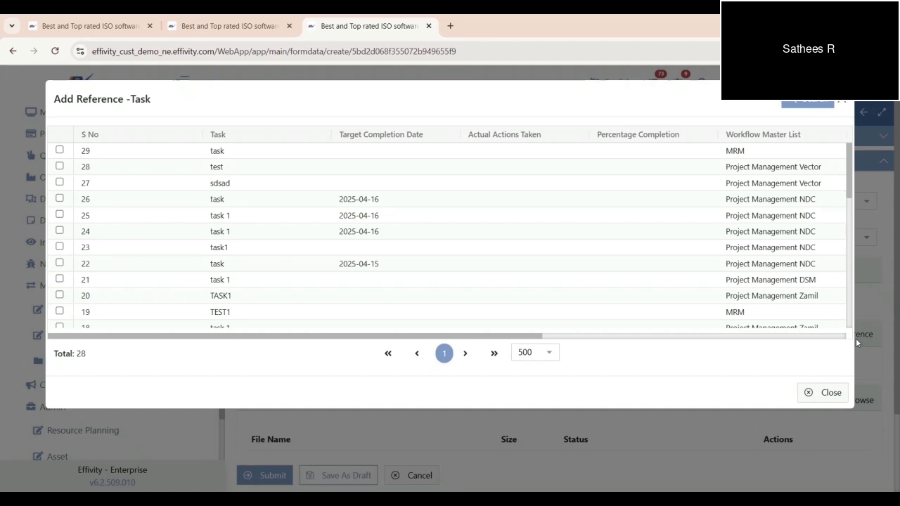
click(60, 150)
click(59, 166)
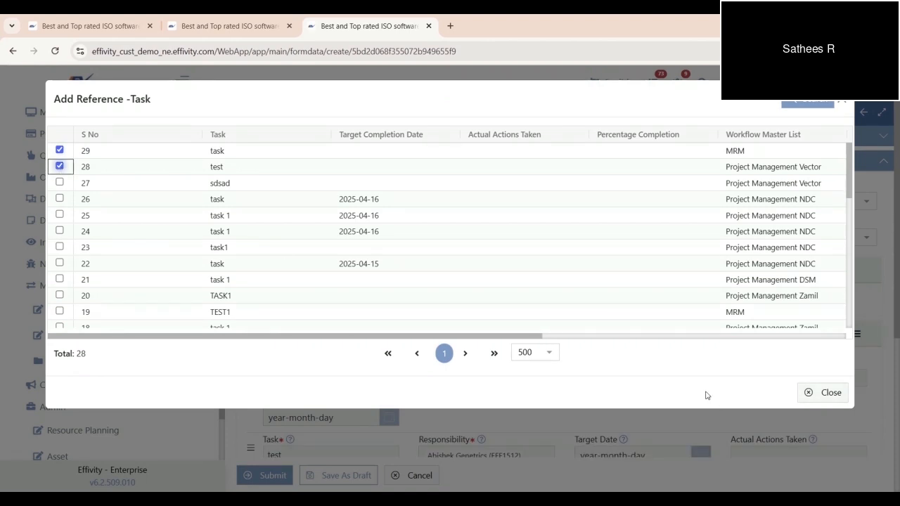
drag(535, 337, 443, 161)
click(843, 104)
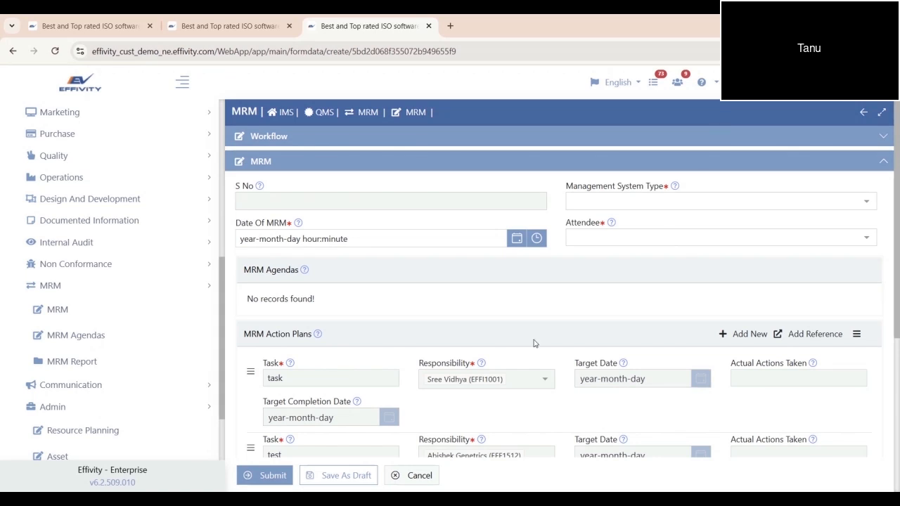
right_click(469, 312)
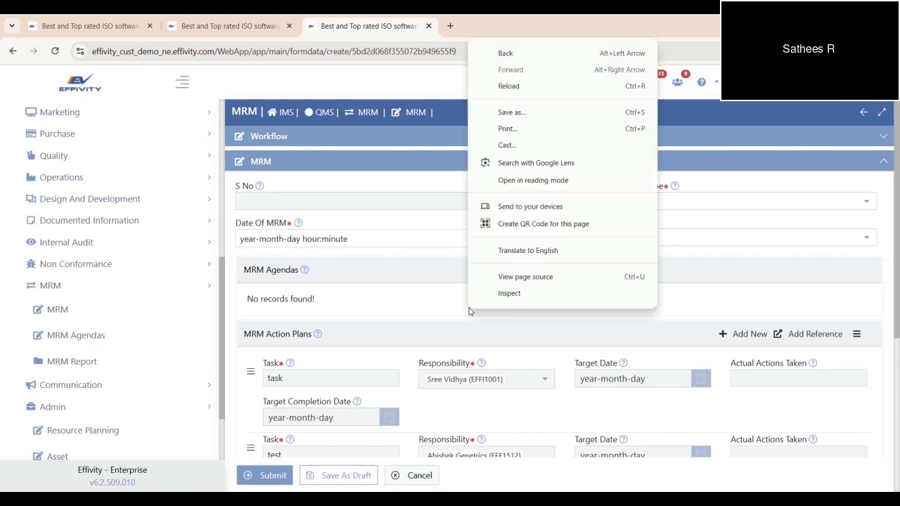
click(835, 293)
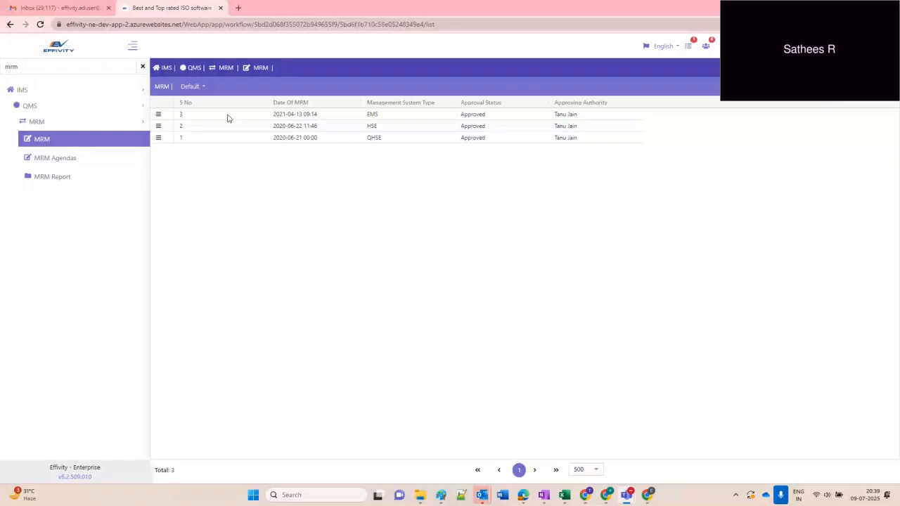
- Open the EMS MRM record (S No 3) for editing and reference existing task 28 in its MRM Action Plans grid
click(164, 118)
click(228, 127)
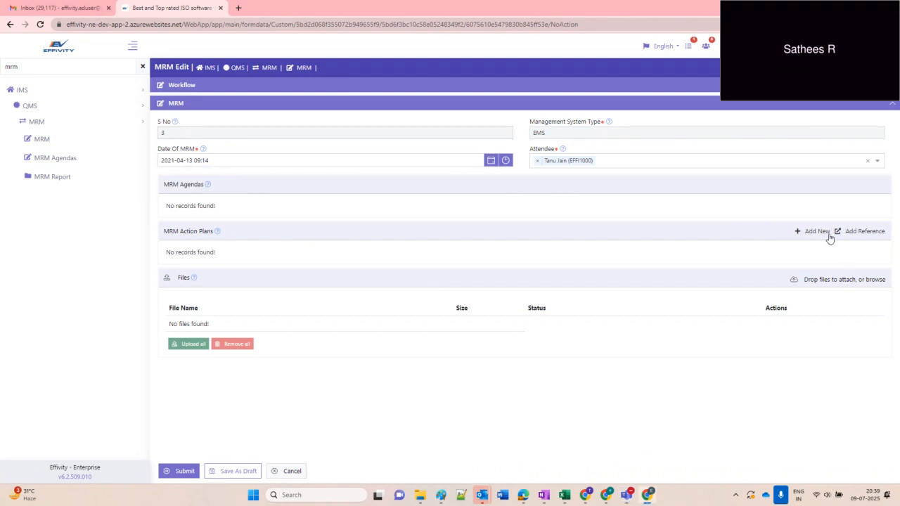
click(867, 232)
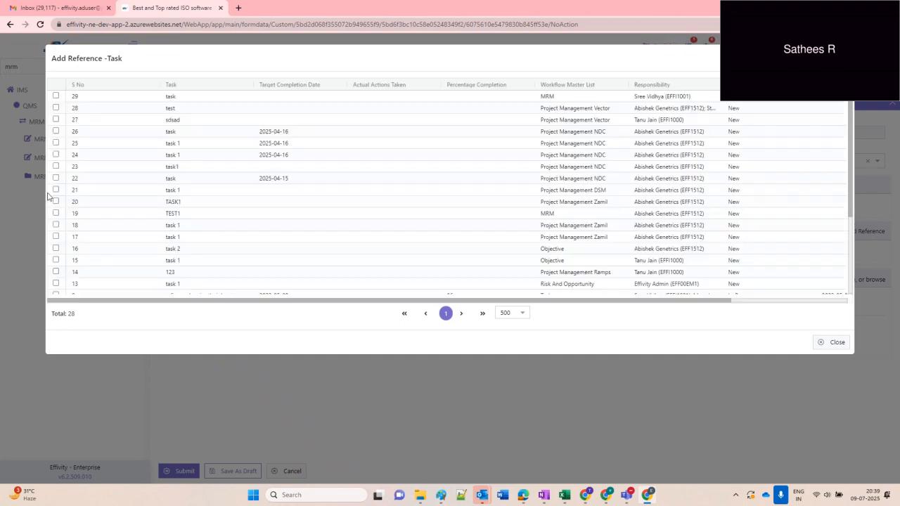
click(55, 107)
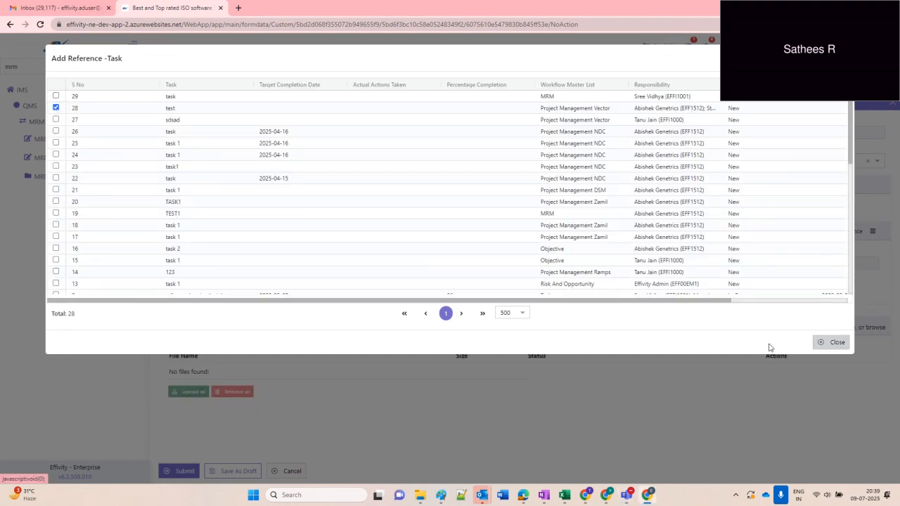
click(832, 342)
- View the read-only details of the referenced task in the MRM Action Plans grid and close them
click(168, 260)
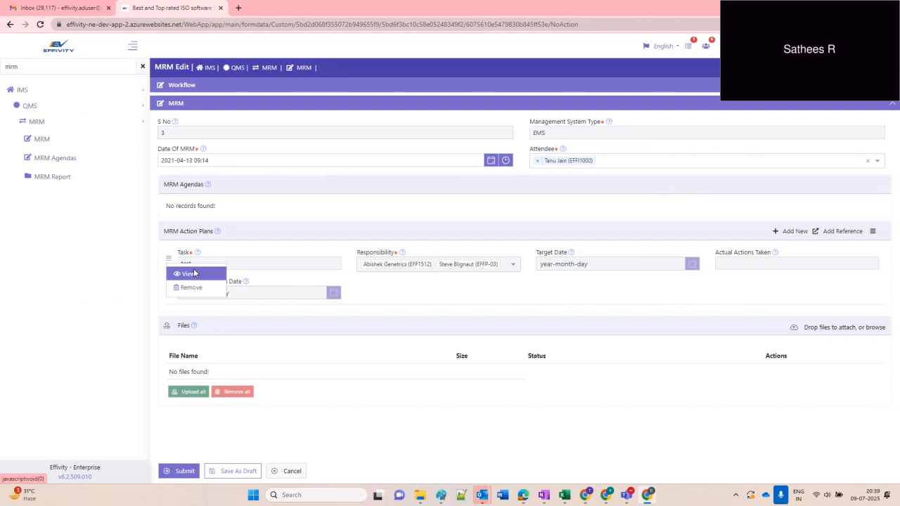
click(198, 275)
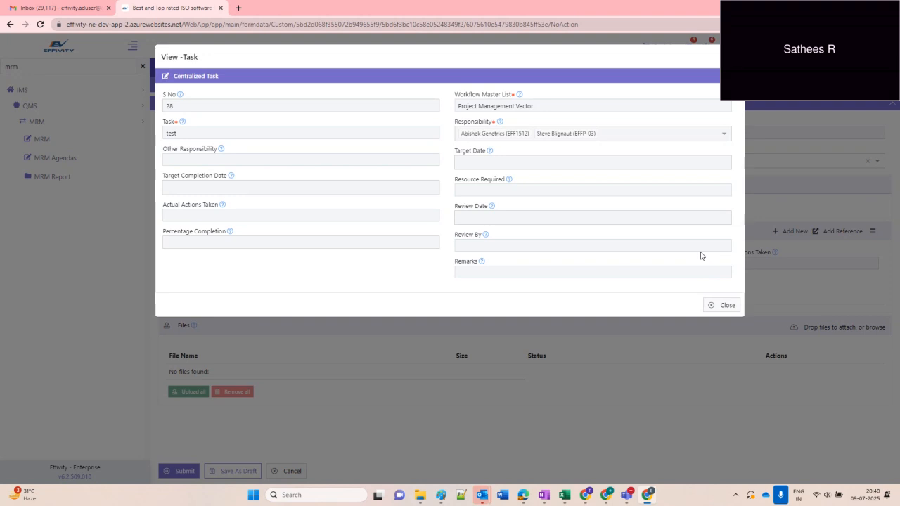
click(731, 305)
- Find the Documents workflow by searching for "doc", open the HR Policy Newart document record, and examine its form fields
double_click(26, 69)
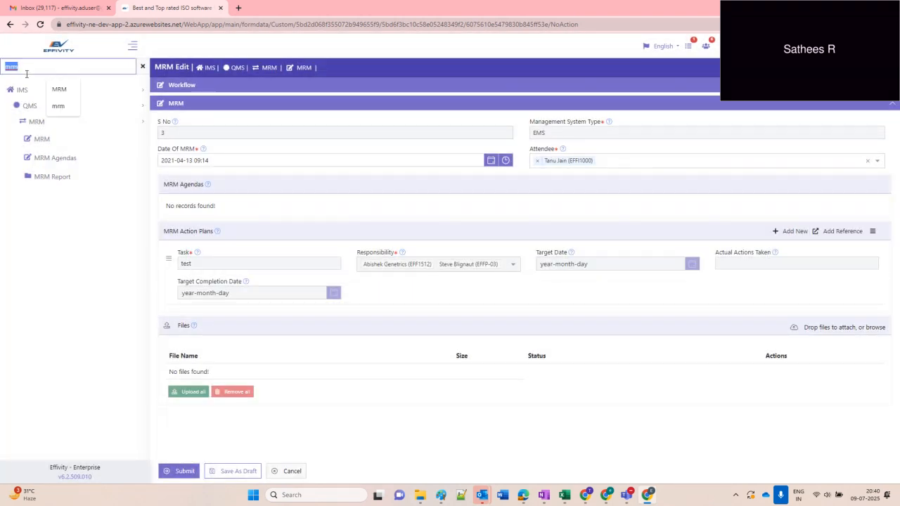
text(doc)
click(26, 145)
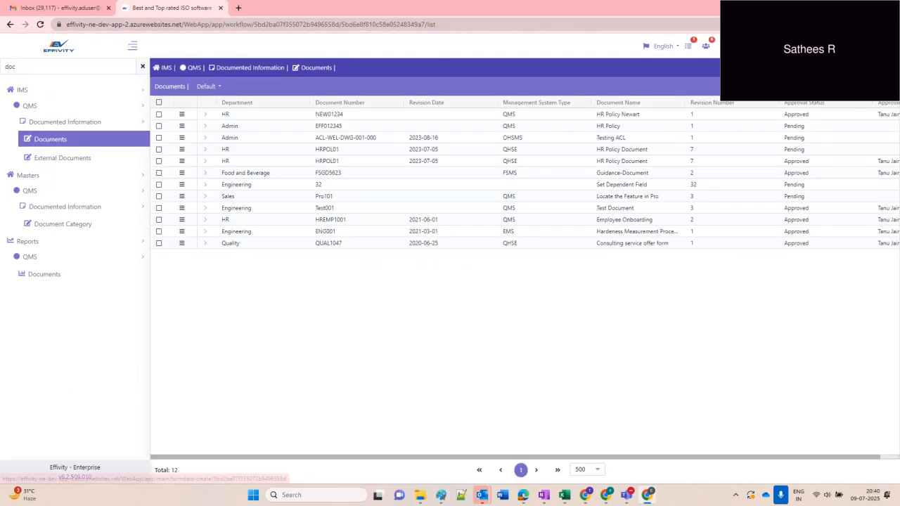
click(181, 114)
click(217, 123)
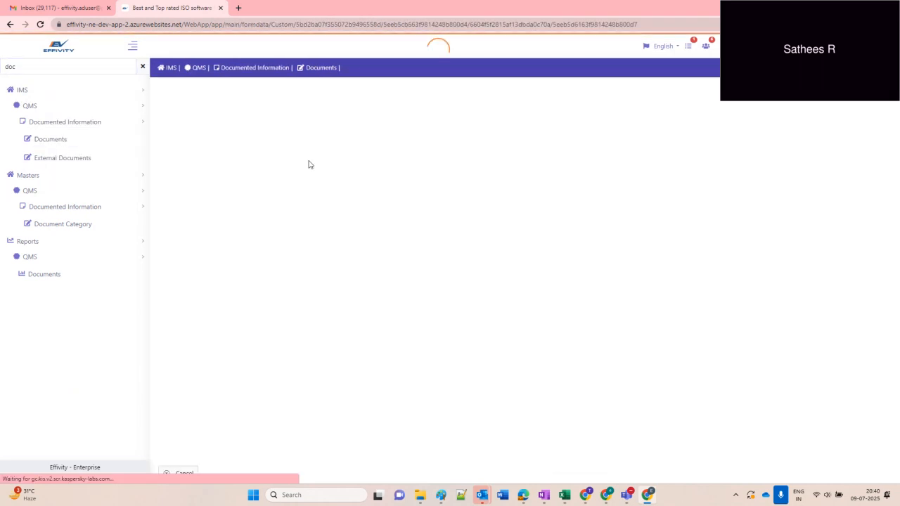
scroll(423, 275, down, 1)
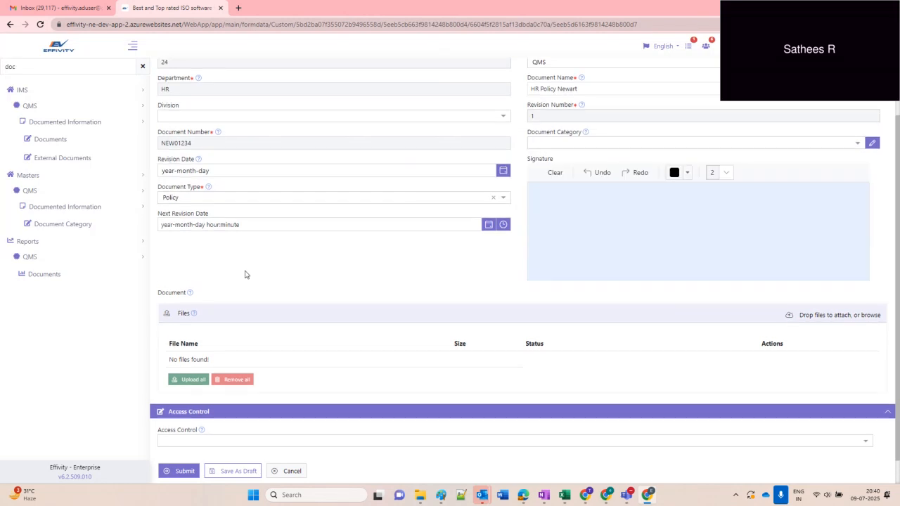
scroll(343, 308, down, 1)
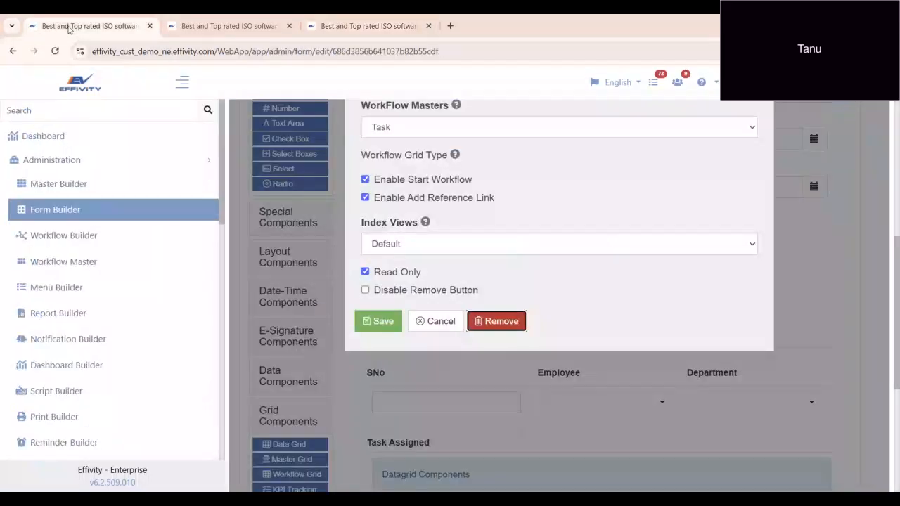
- Review the display settings of the Task Assigned workflow grid in the Form Builder and save the component
scroll(612, 383, up, 3)
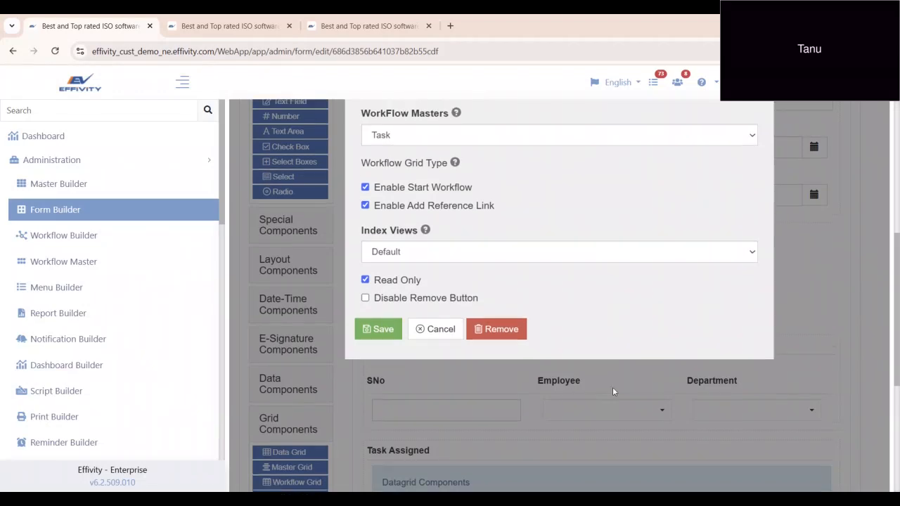
scroll(612, 391, up, 2)
scroll(612, 392, down, 4)
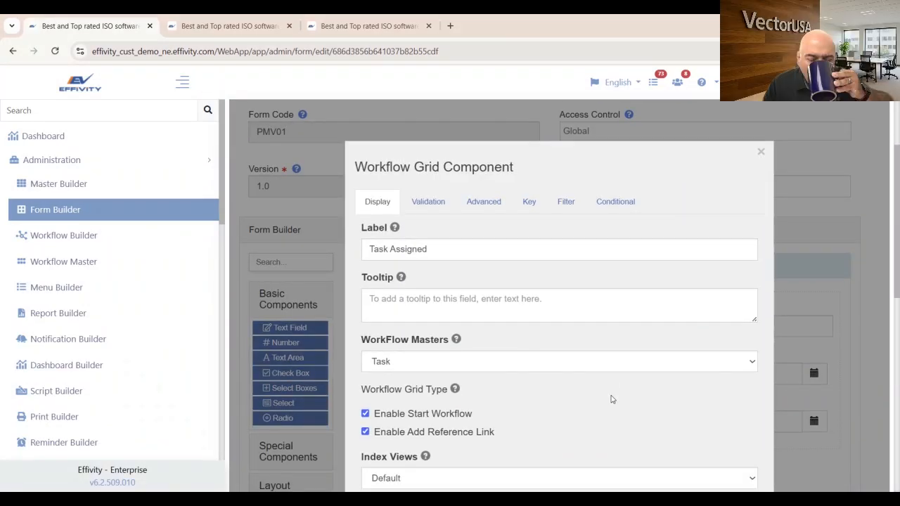
scroll(603, 378, up, 3)
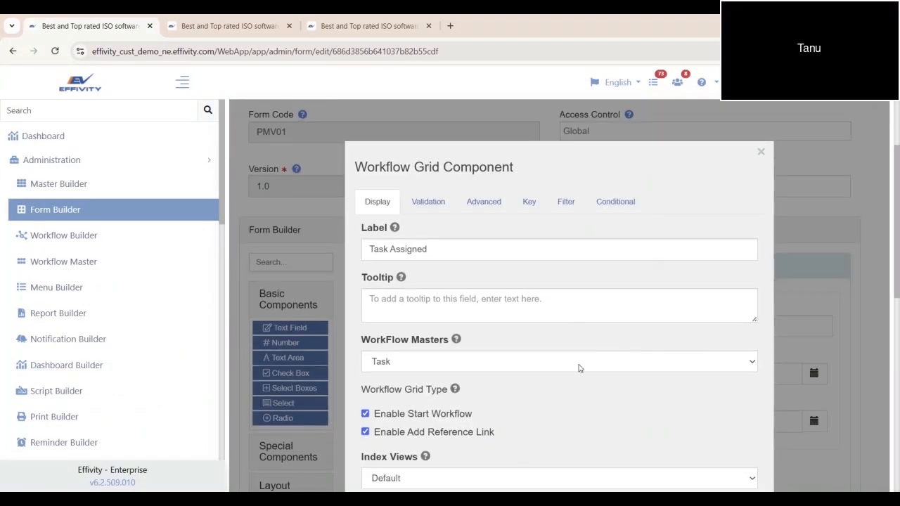
scroll(574, 364, down, 3)
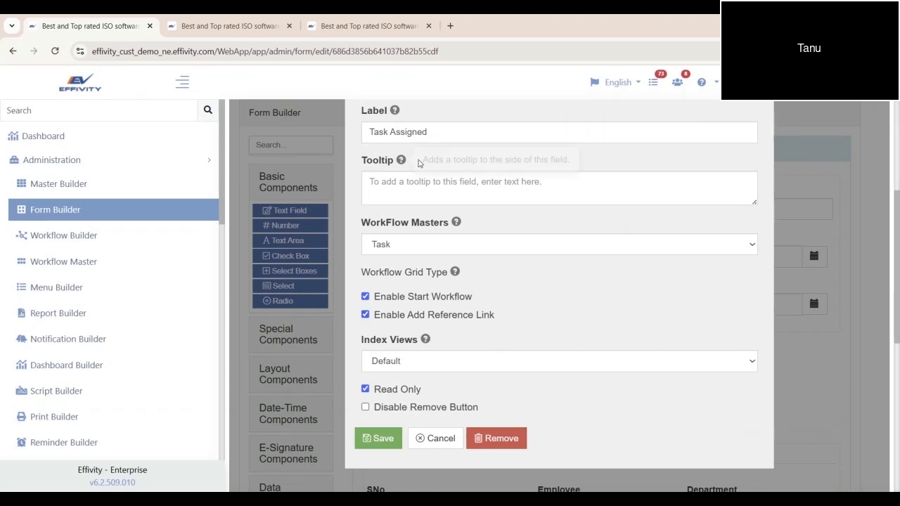
scroll(516, 335, down, 1)
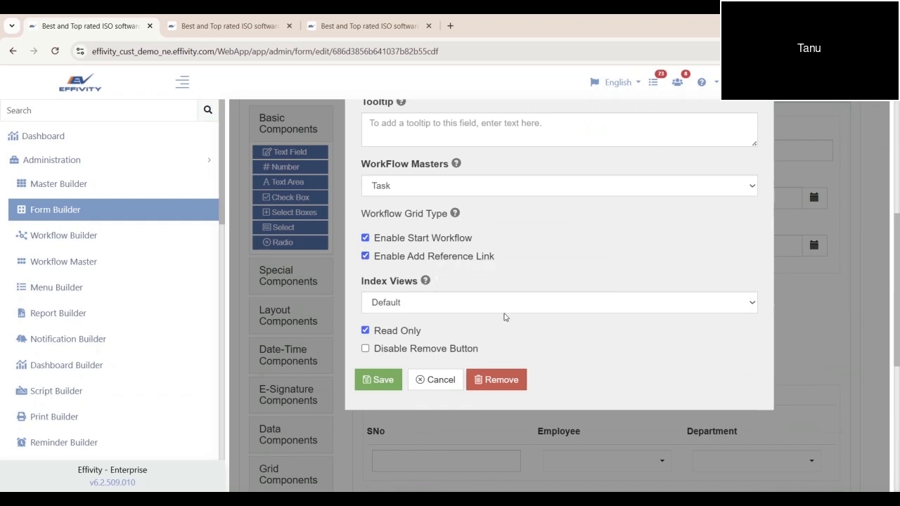
scroll(558, 317, down, 1)
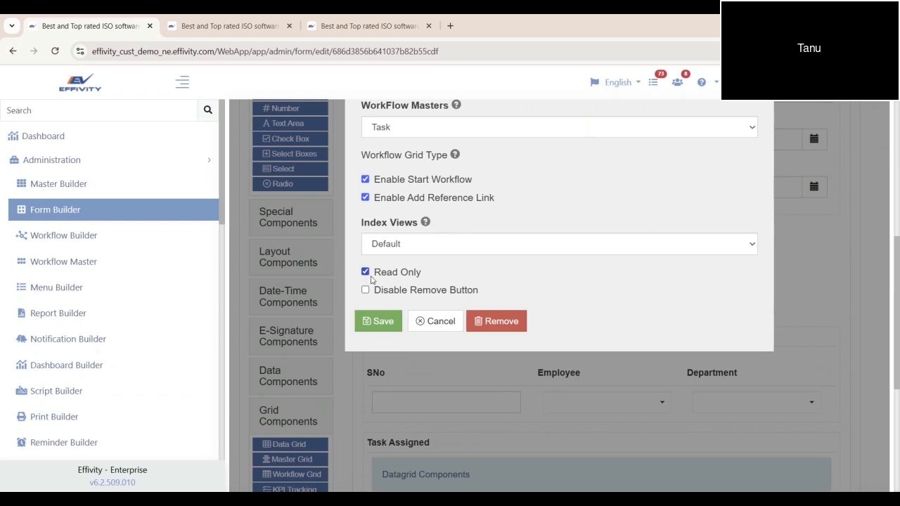
click(383, 333)
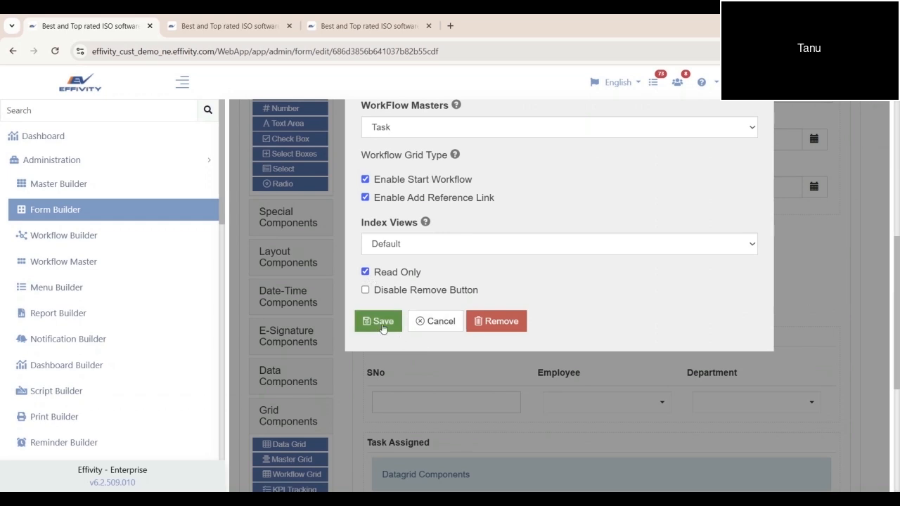
scroll(637, 365, down, 2)
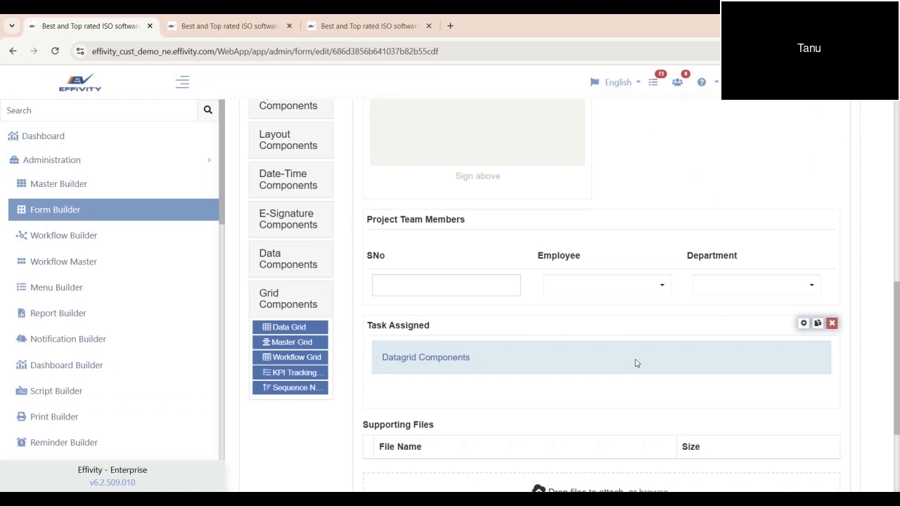
- Switch to the new MRM record and open a blank Centralized Task form from the MRM Action Plans grid
click(367, 26)
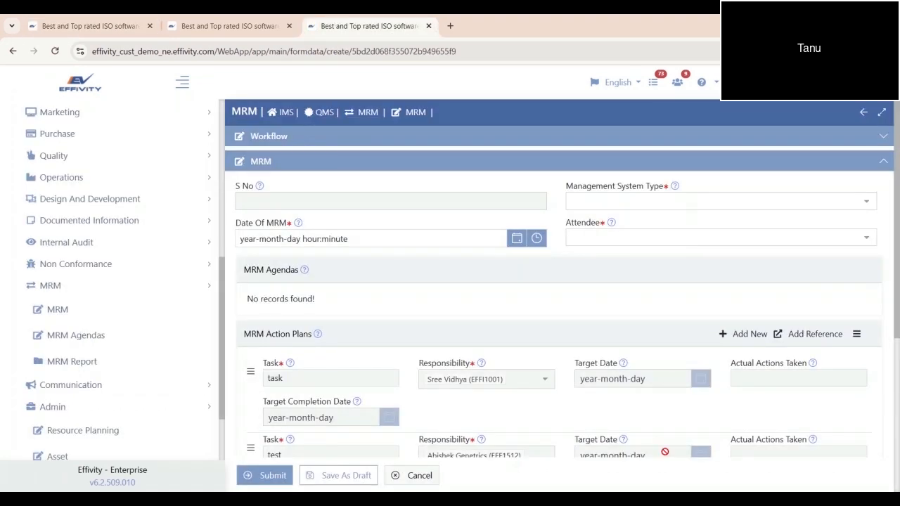
scroll(534, 408, down, 1)
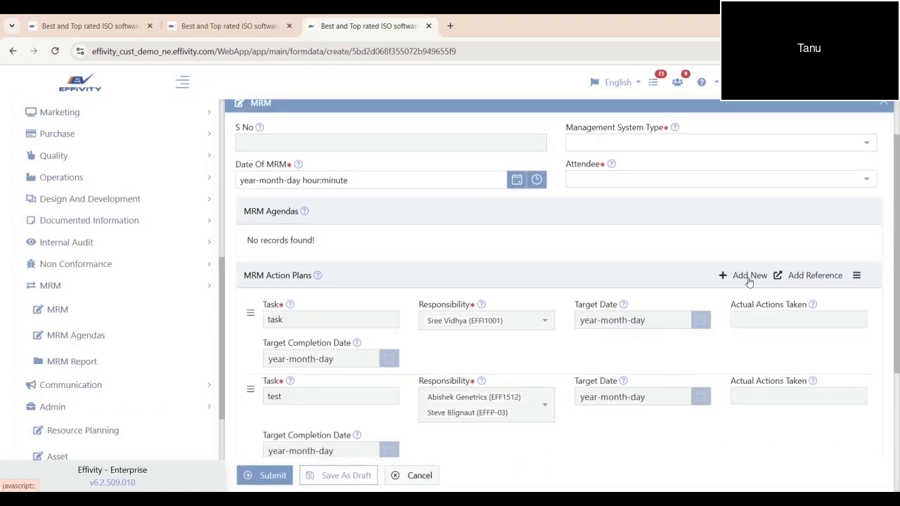
click(749, 275)
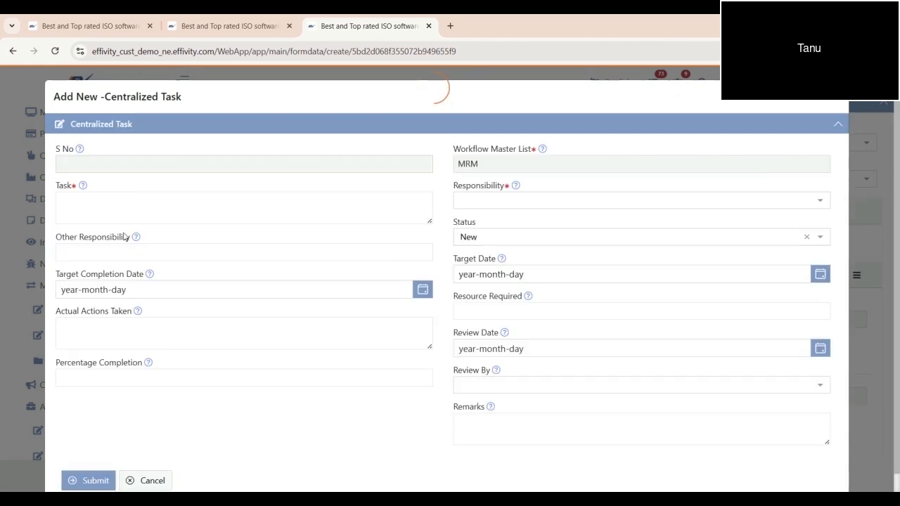
click(124, 206)
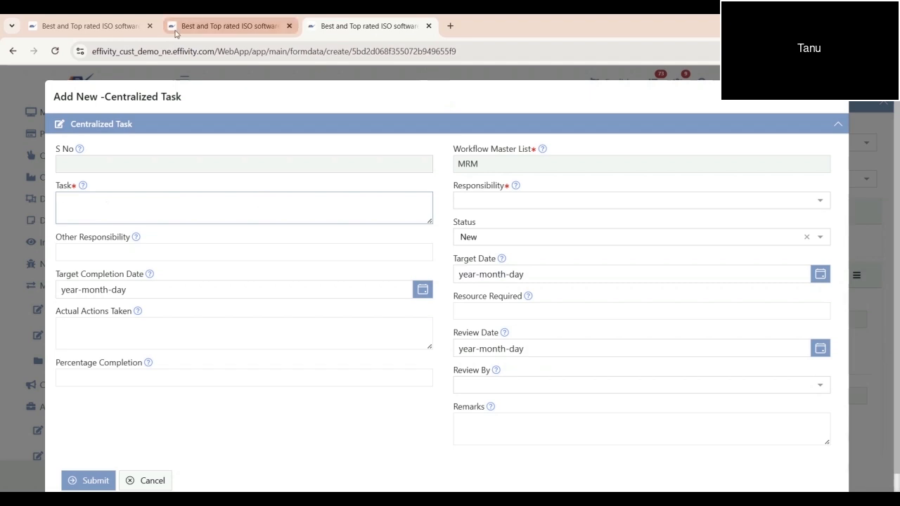
- Look over the Task Assigned grid in the form design and return to the open Centralized Task form
click(90, 26)
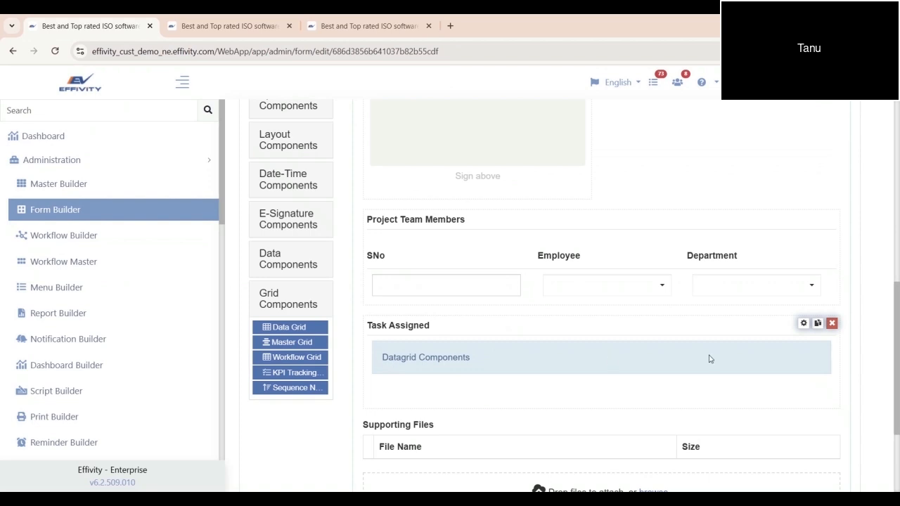
scroll(542, 393, up, 2)
scroll(558, 401, down, 1)
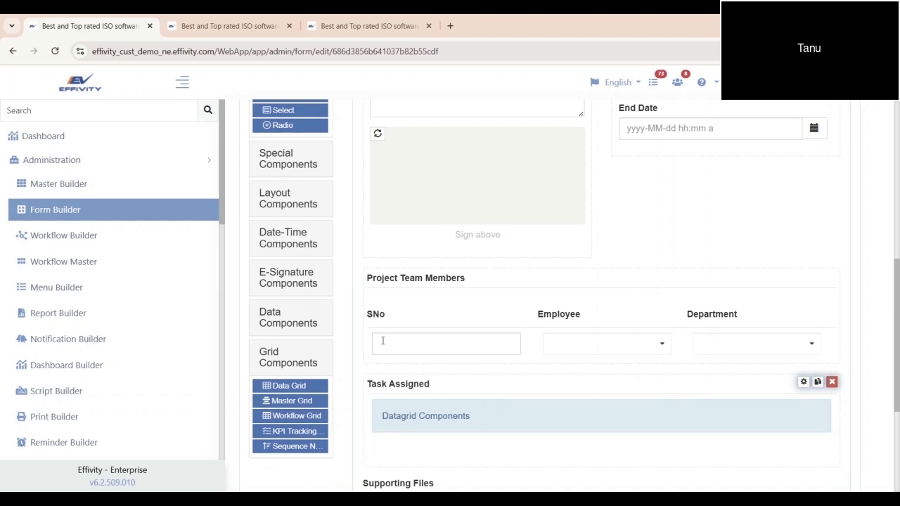
click(341, 29)
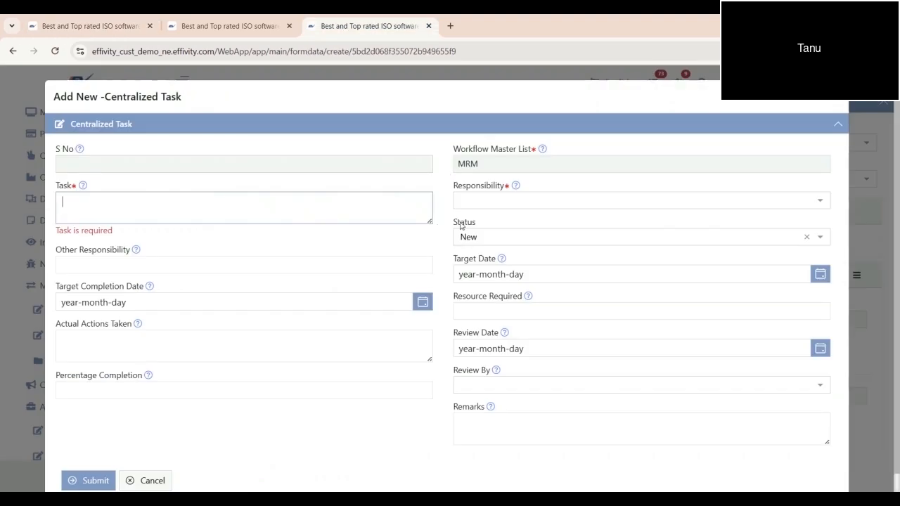
- Search the Form Builder list for forms whose name contains "task"
click(230, 28)
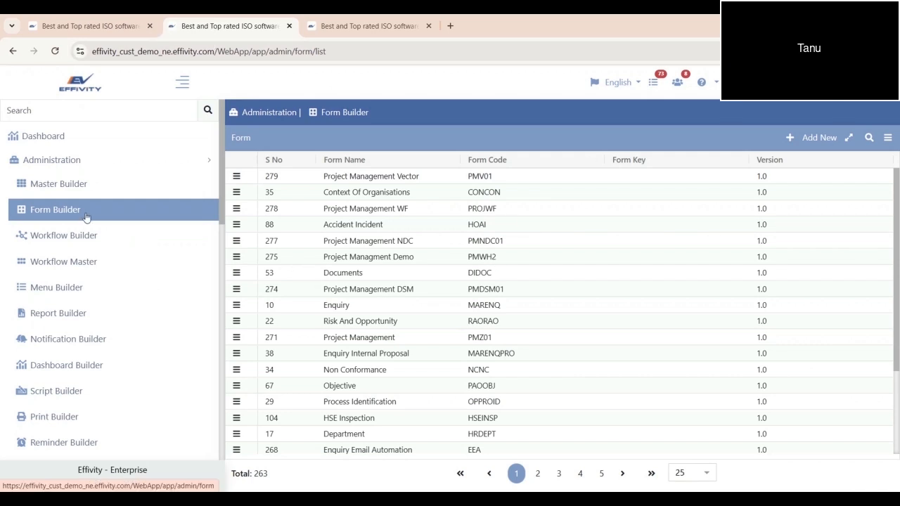
click(869, 138)
click(275, 187)
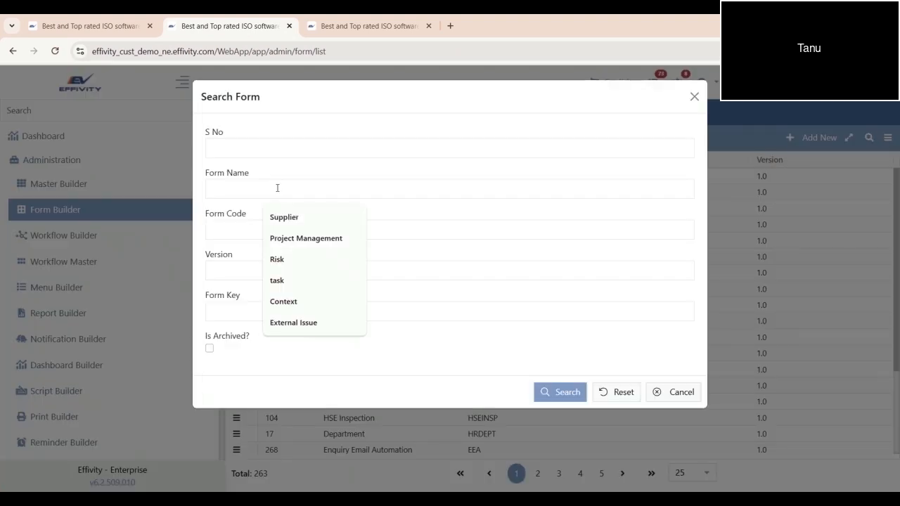
text(task)
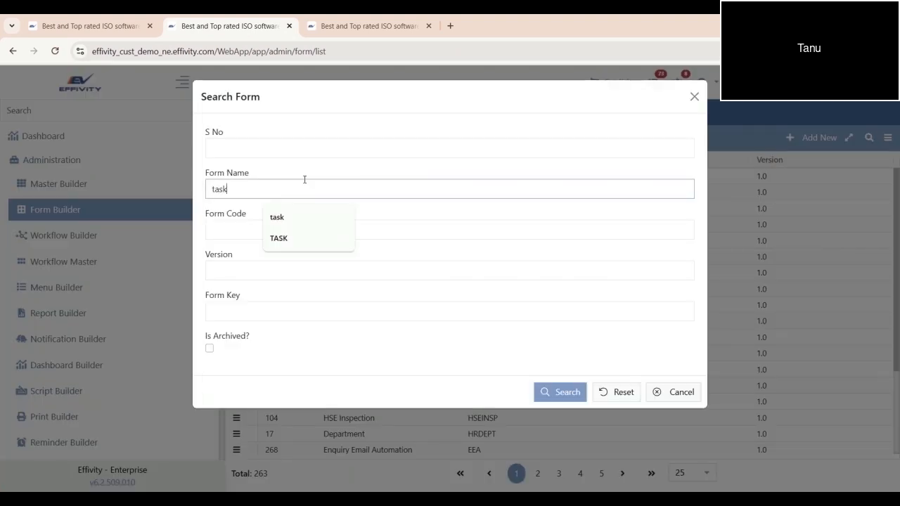
key(Down)
click(309, 223)
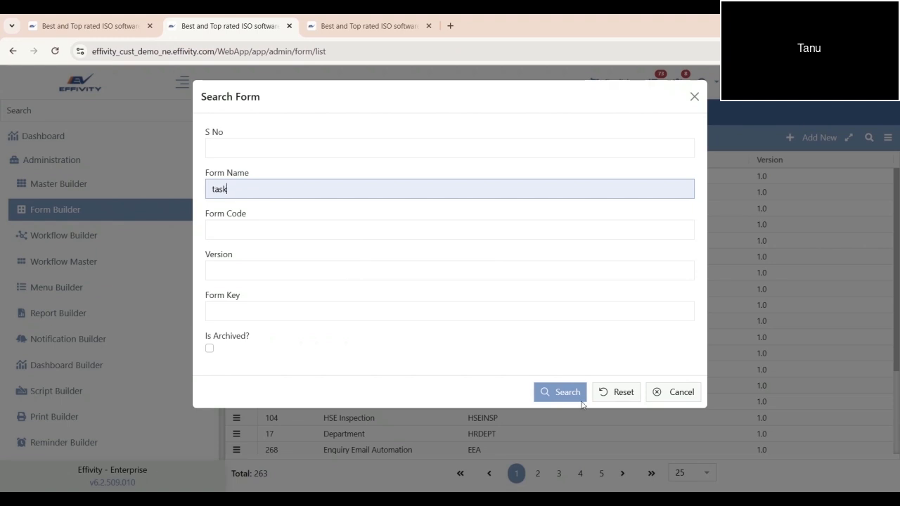
click(558, 393)
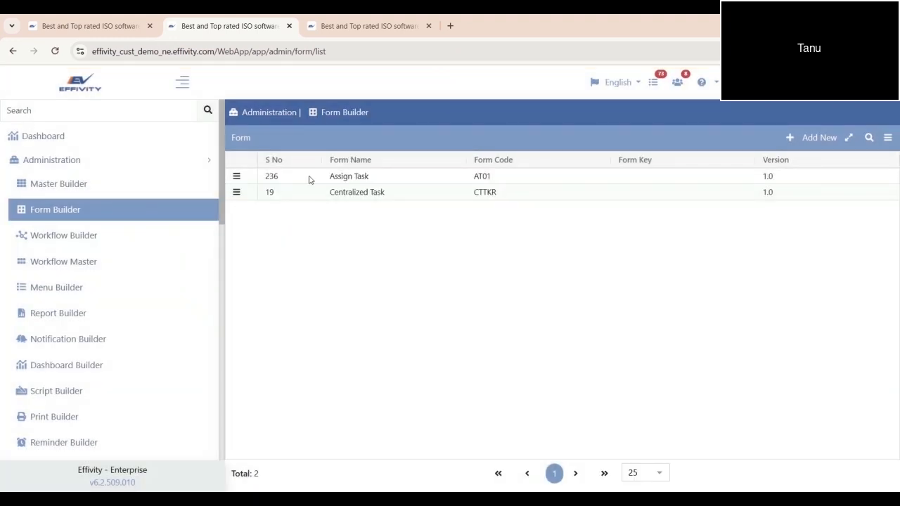
- Open the Centralized Task form for editing and bring up the settings of its Task text area
click(236, 192)
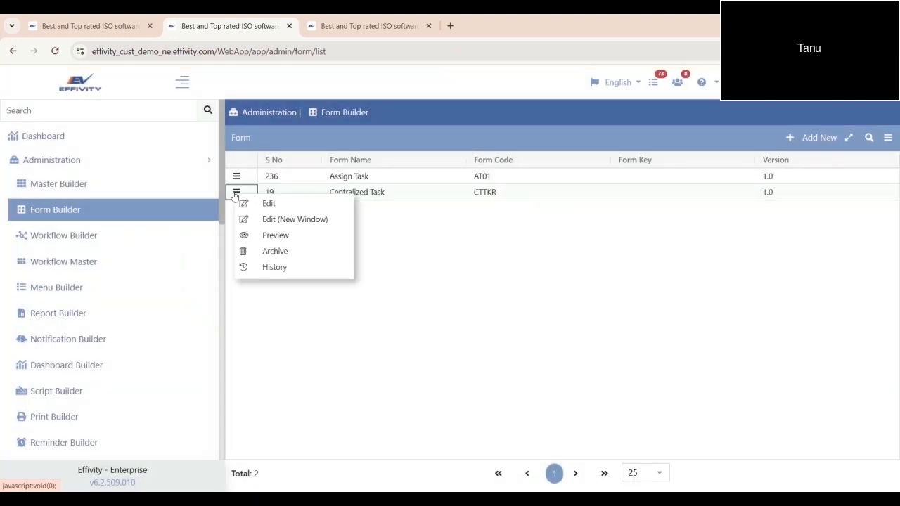
click(272, 204)
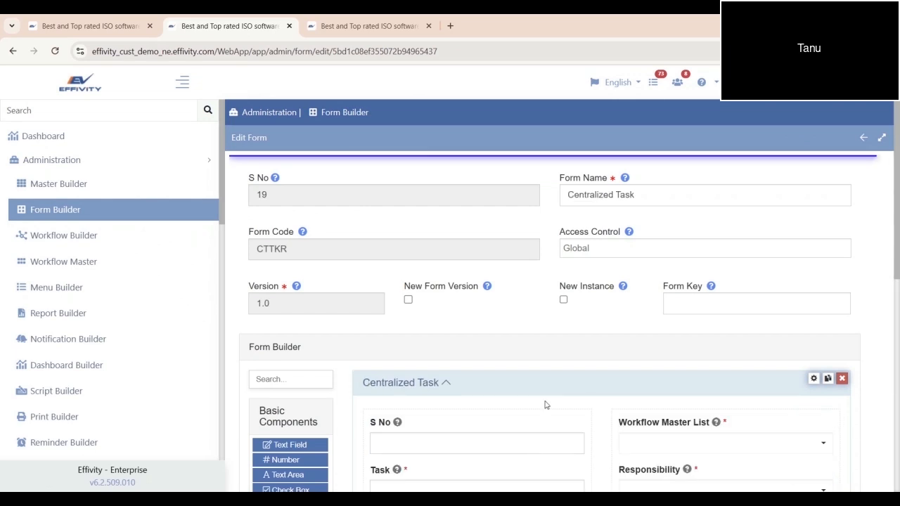
scroll(593, 422, down, 2)
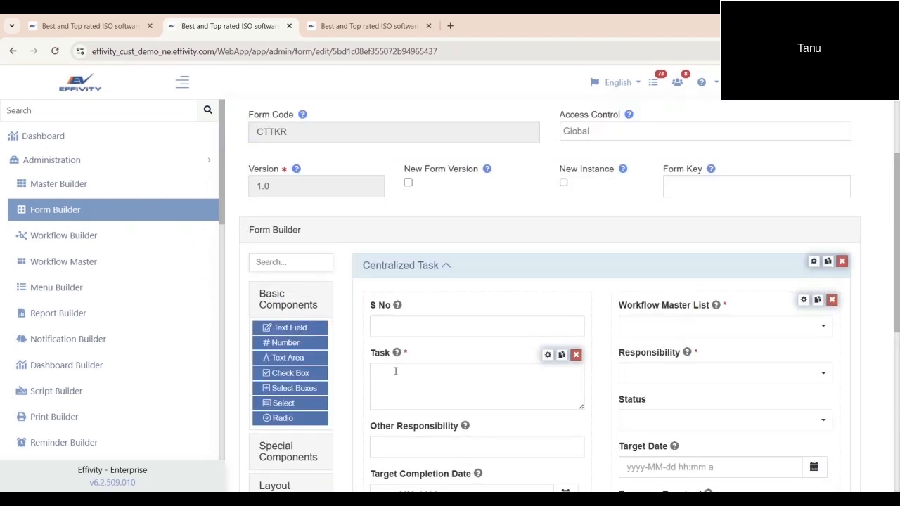
scroll(661, 373, down, 2)
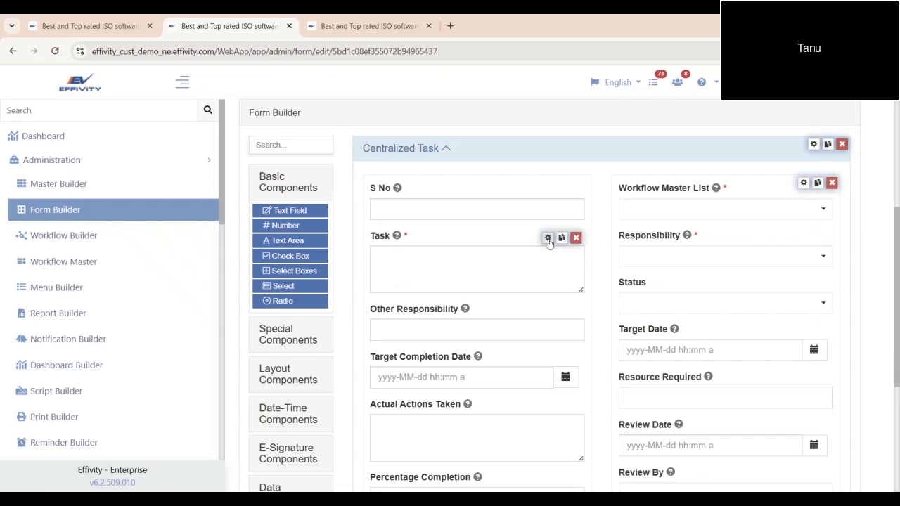
click(548, 238)
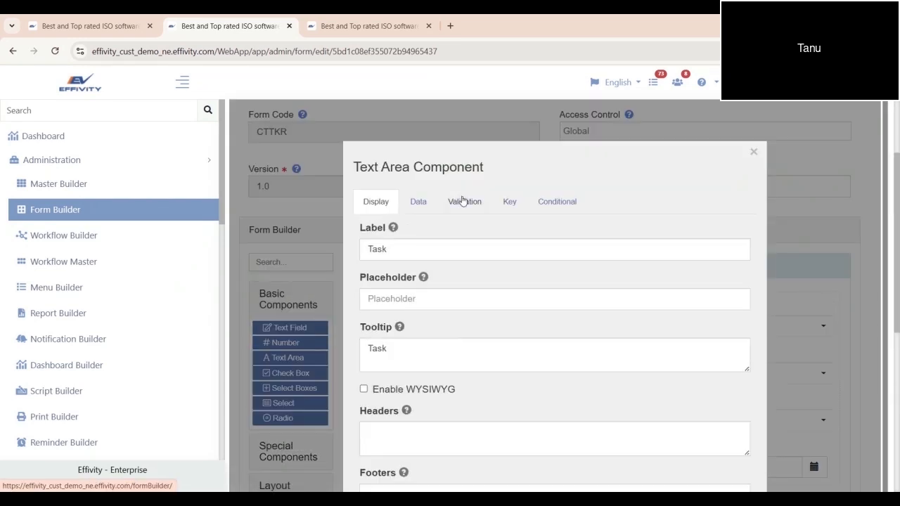
- Check the property name of the Task text area, close its settings and return to the Project Management form design
click(511, 202)
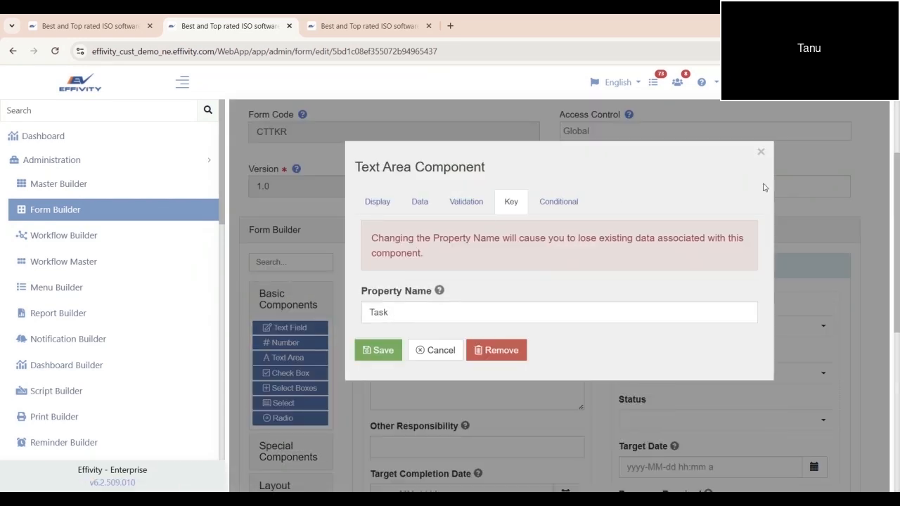
click(760, 151)
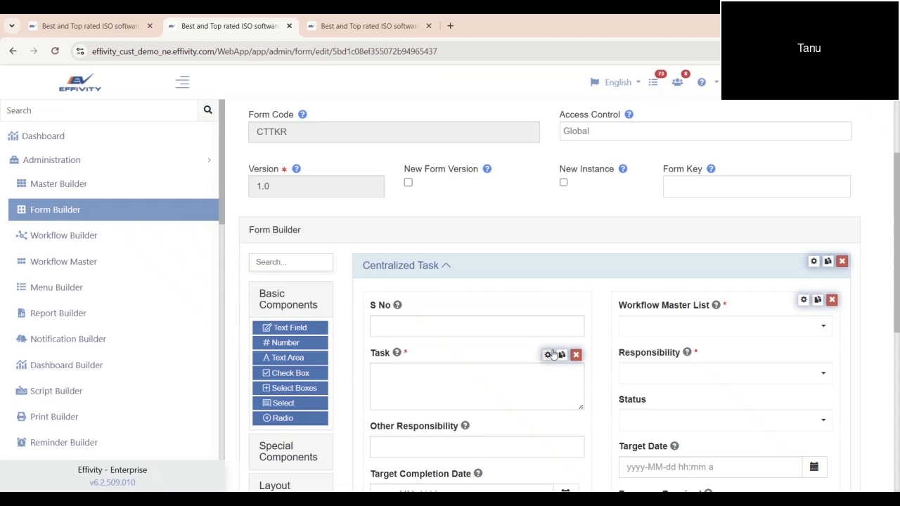
click(88, 26)
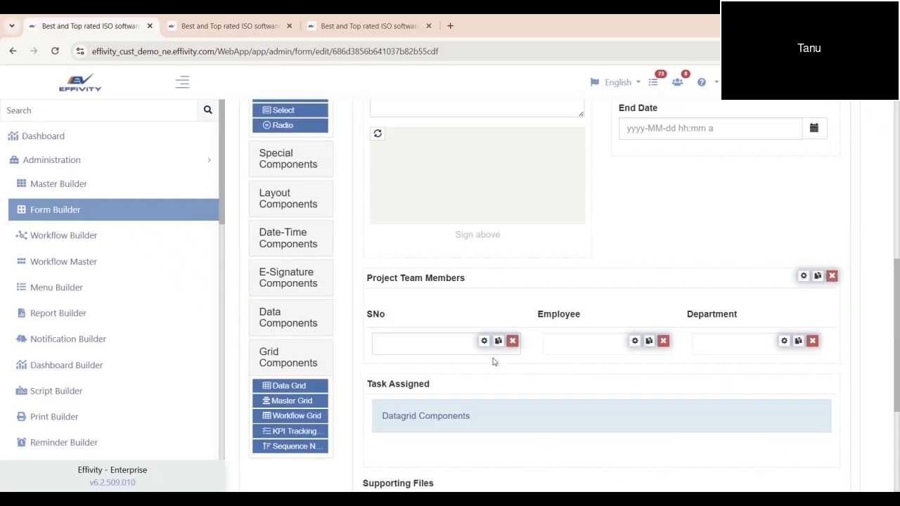
- Add a Text Area component to the empty Task Assigned grid
scroll(515, 400, down, 1)
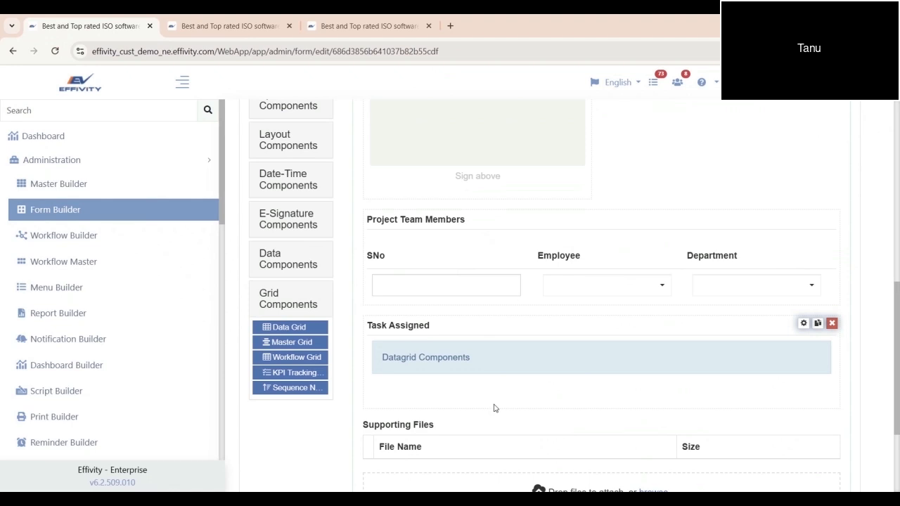
scroll(301, 311, up, 2)
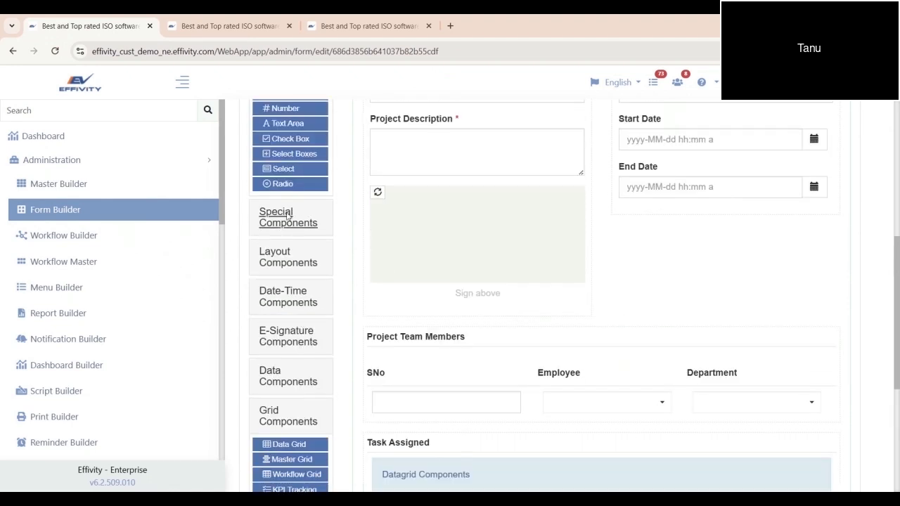
scroll(373, 288, down, 1)
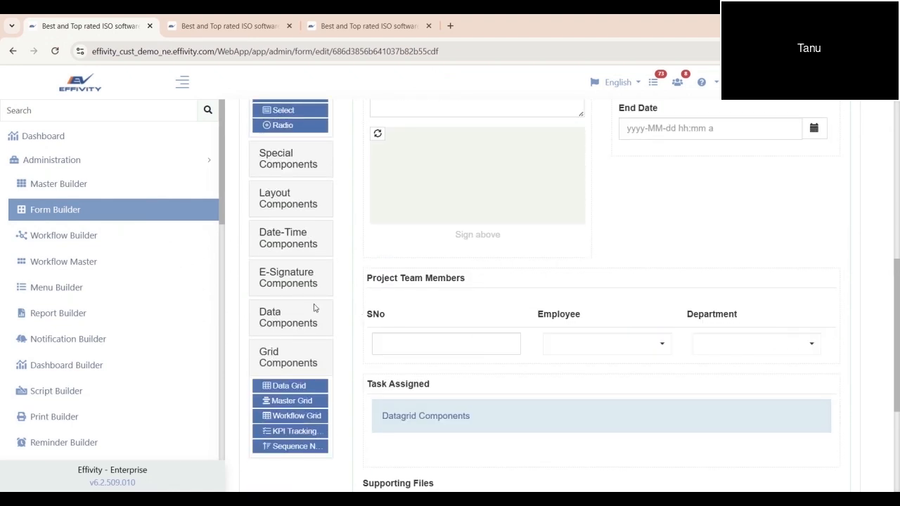
scroll(371, 302, up, 1)
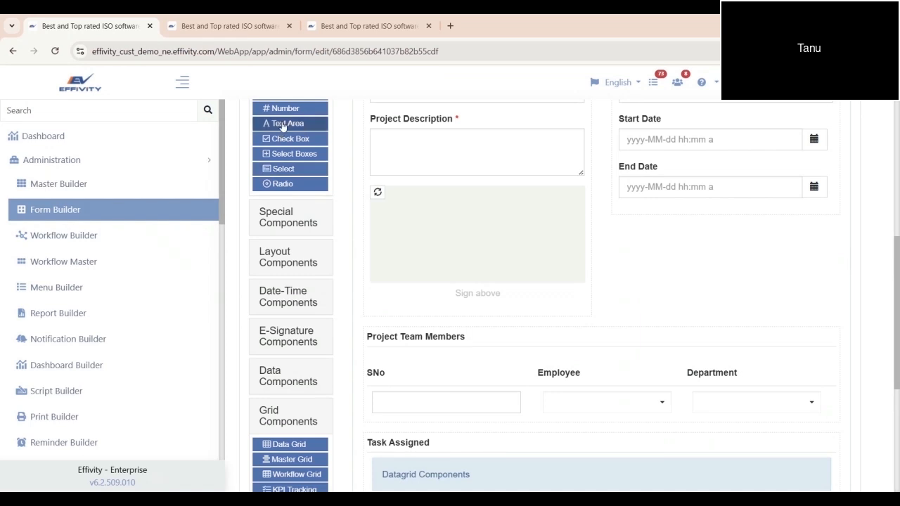
drag(283, 125, 431, 477)
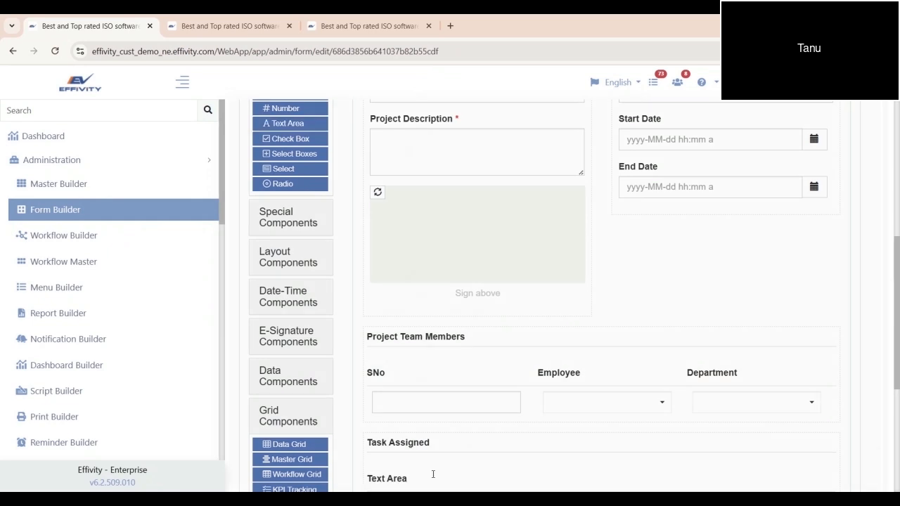
- Set the label of the new text area to "Task"
scroll(464, 374, up, 2)
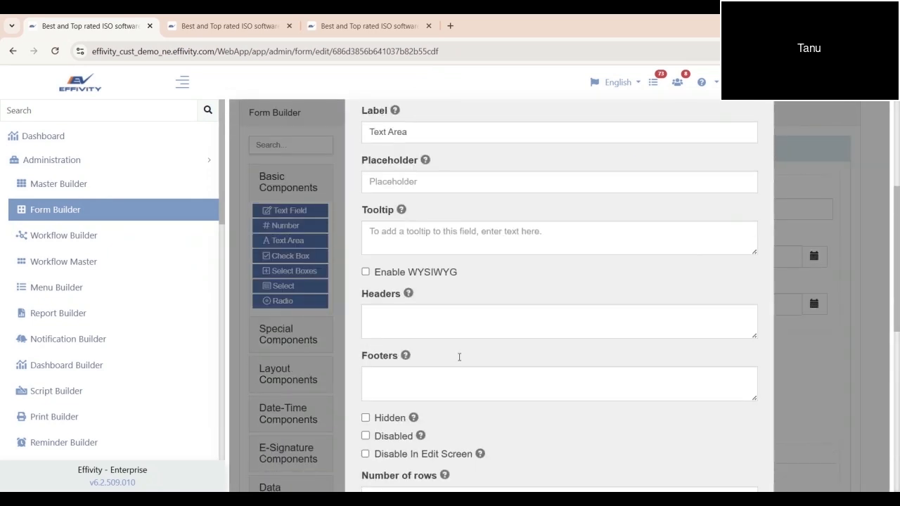
click(436, 124)
key(BackSpace)
key(BackSpace)
key(BackSpace)
key(BackSpace)
key(BackSpace)
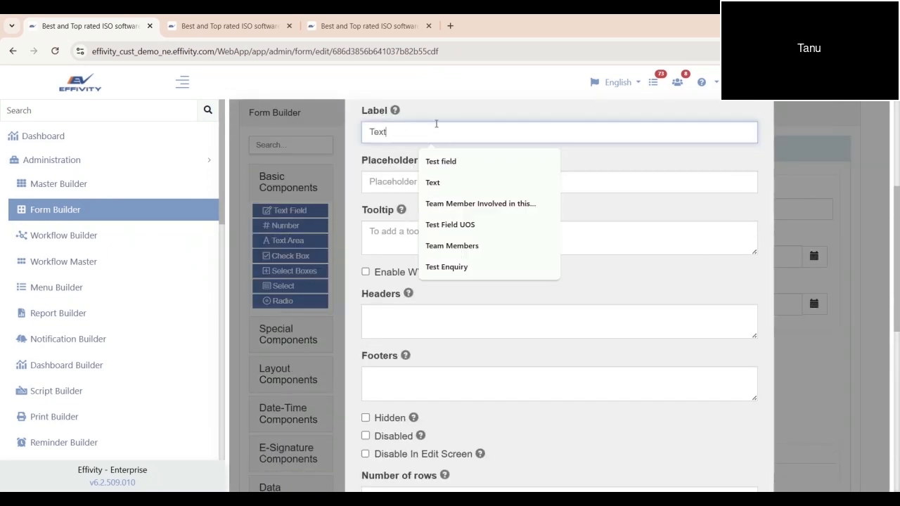
key(BackSpace)
text(as)
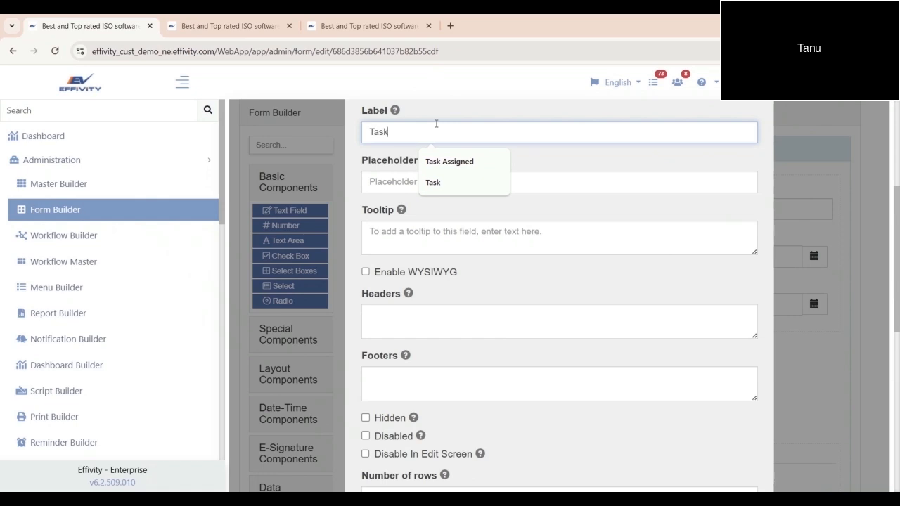
text(k)
click(436, 184)
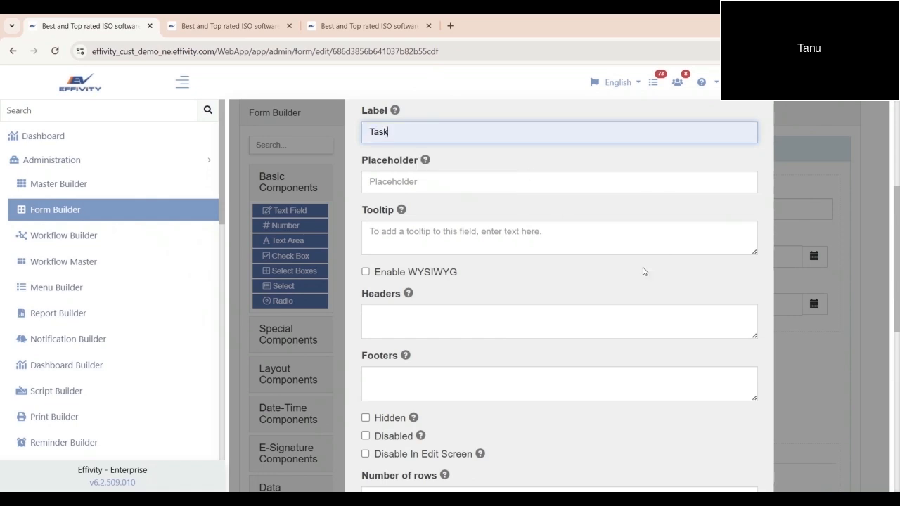
- Look up the Centralized Task form's code and enter CTTKR as the new text area's form code
scroll(585, 337, down, 2)
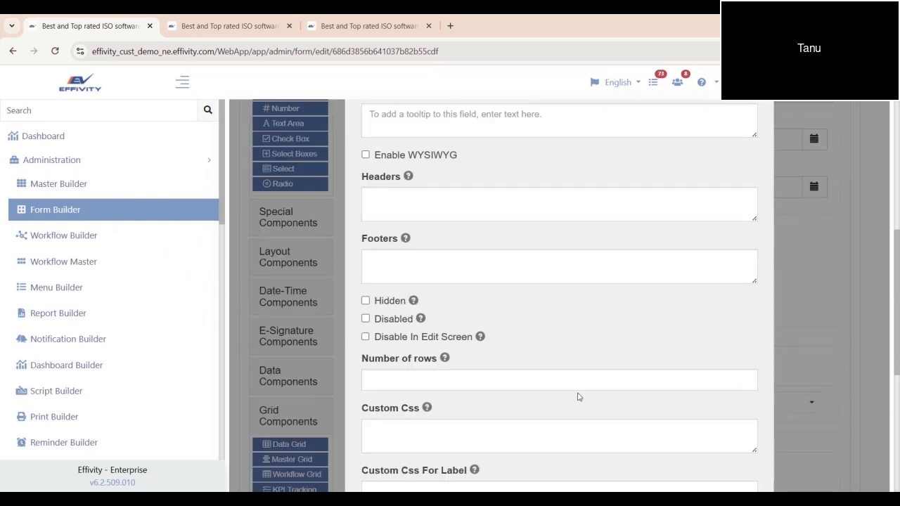
scroll(578, 394, down, 2)
scroll(577, 392, down, 2)
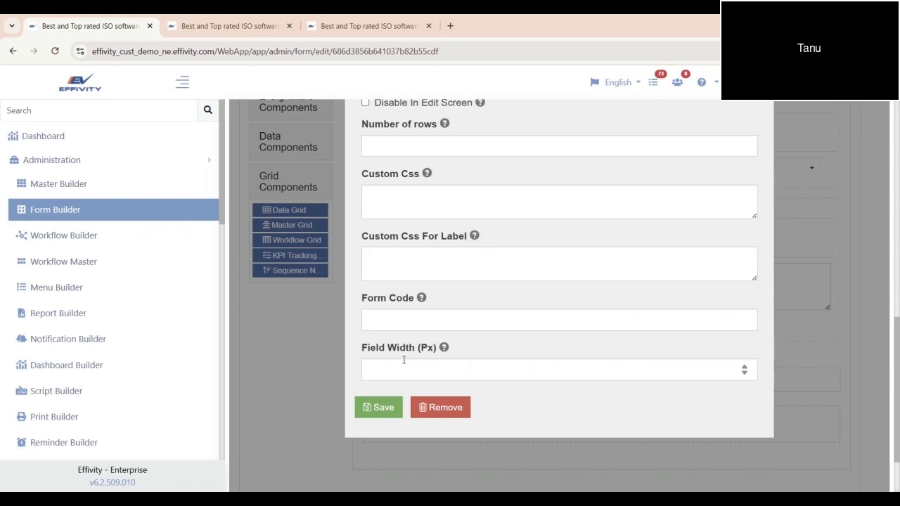
click(404, 318)
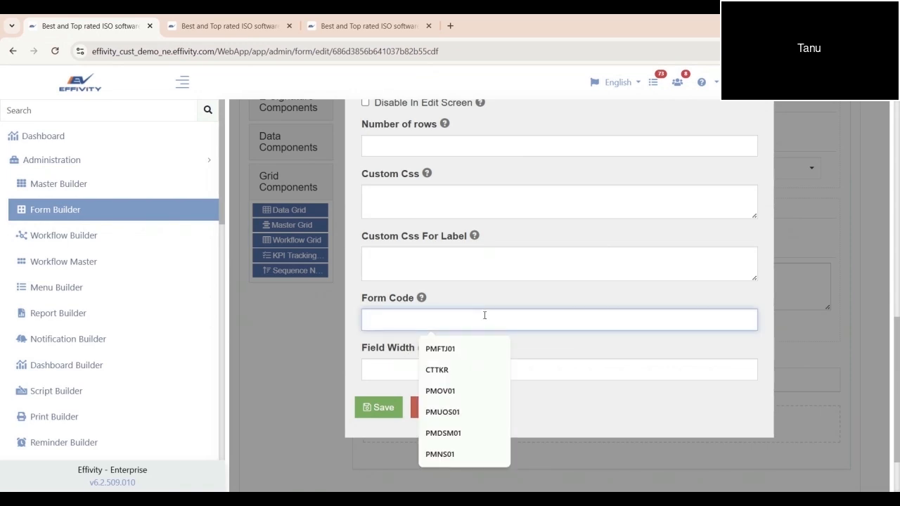
click(258, 26)
scroll(410, 361, up, 1)
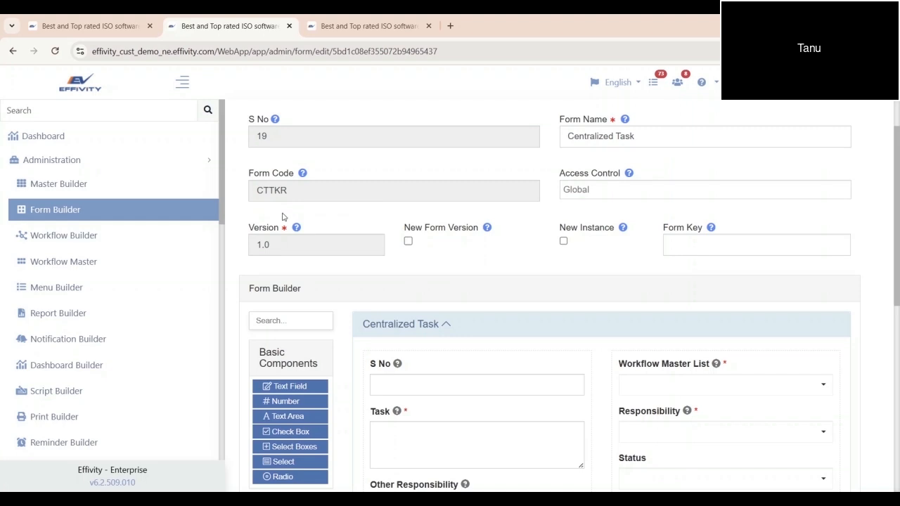
click(84, 28)
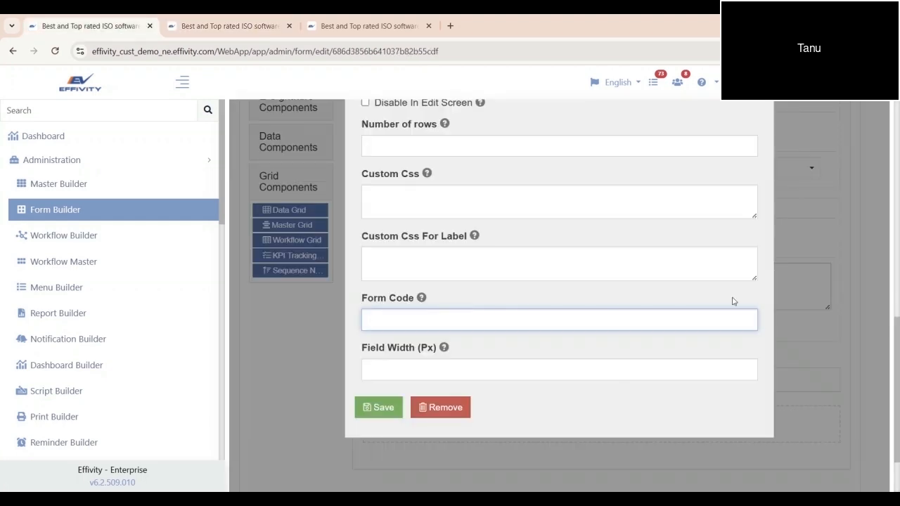
text(c)
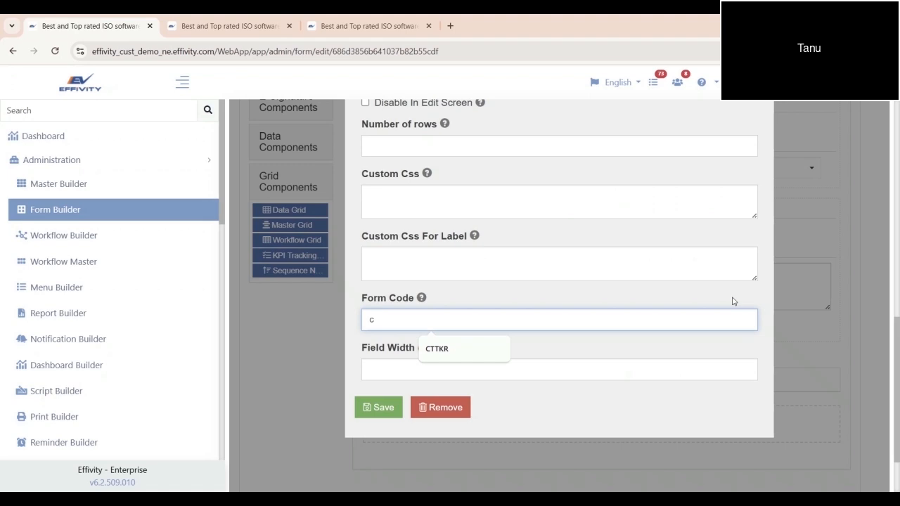
click(467, 348)
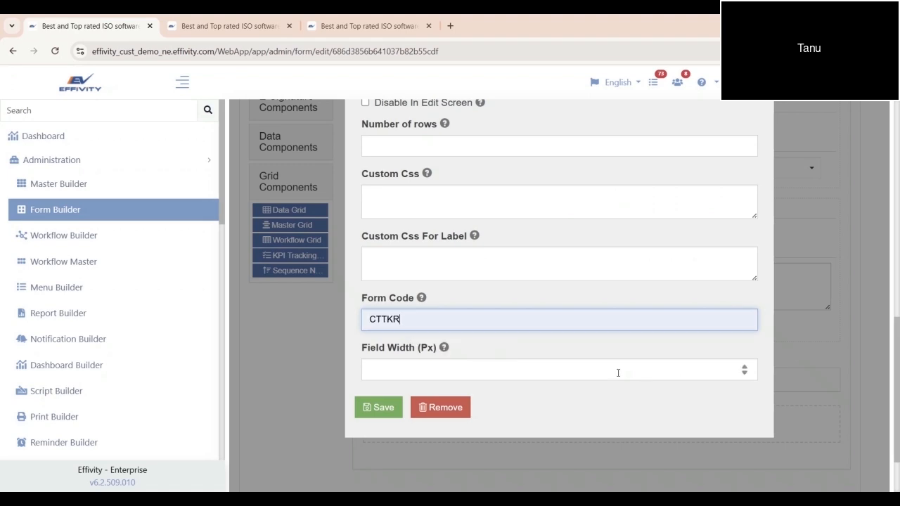
- Compare the new text area's property name with the Task field's in the Centralized Task form design, and save the component
scroll(629, 388, up, 6)
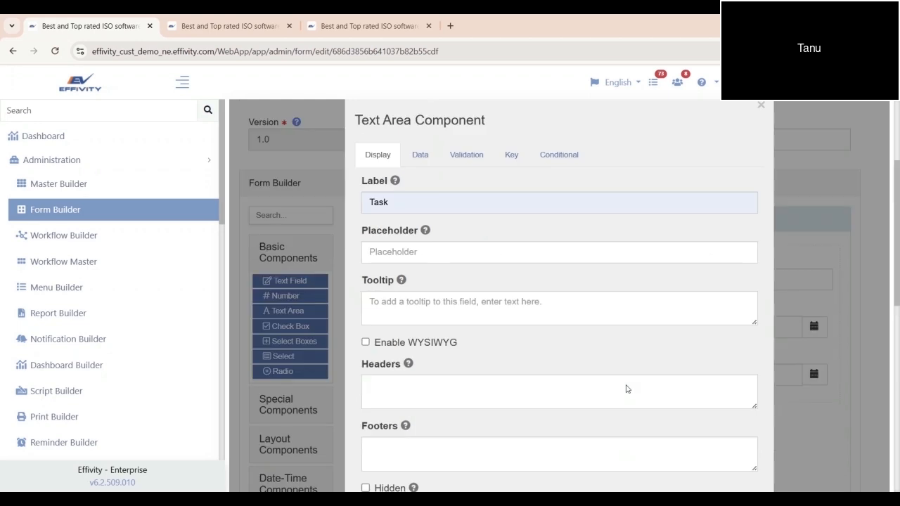
scroll(628, 389, up, 2)
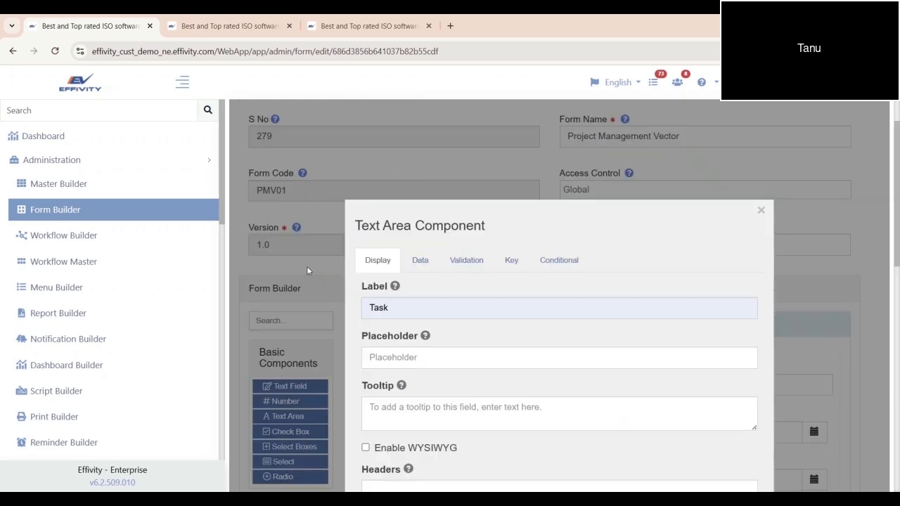
click(513, 261)
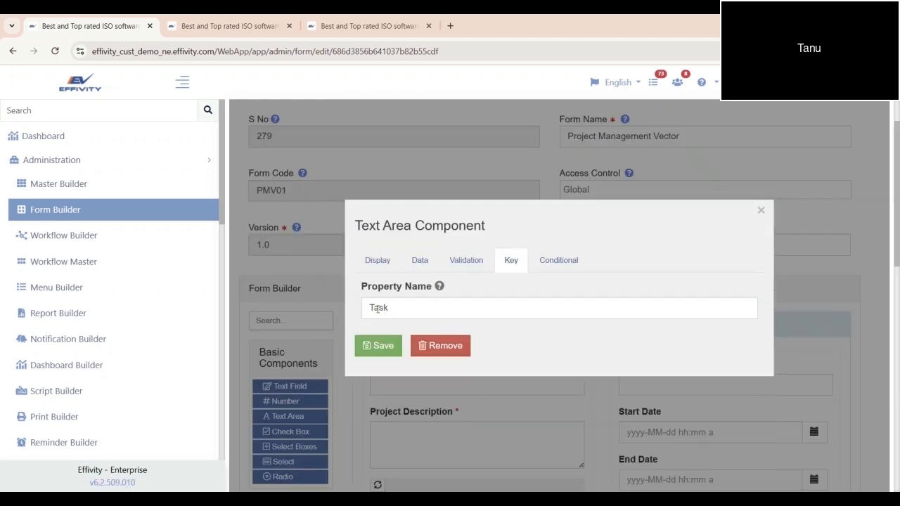
click(184, 21)
scroll(478, 380, down, 1)
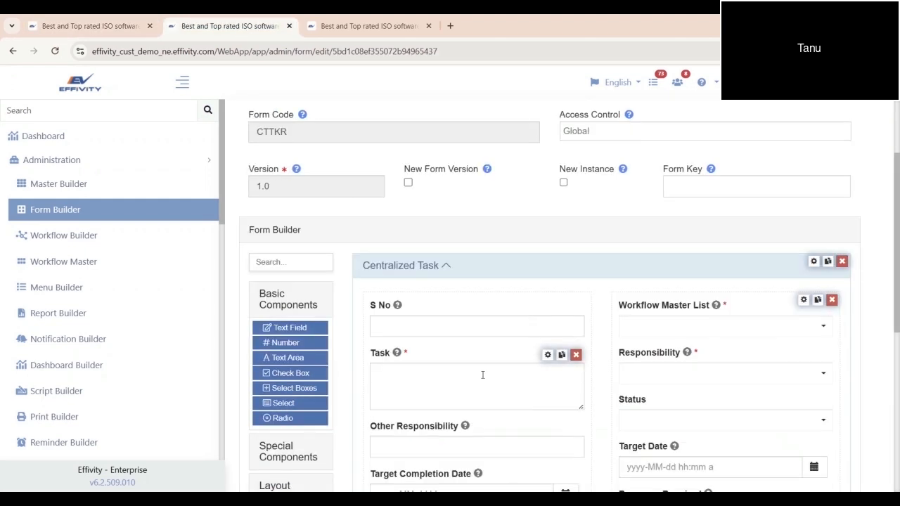
click(548, 354)
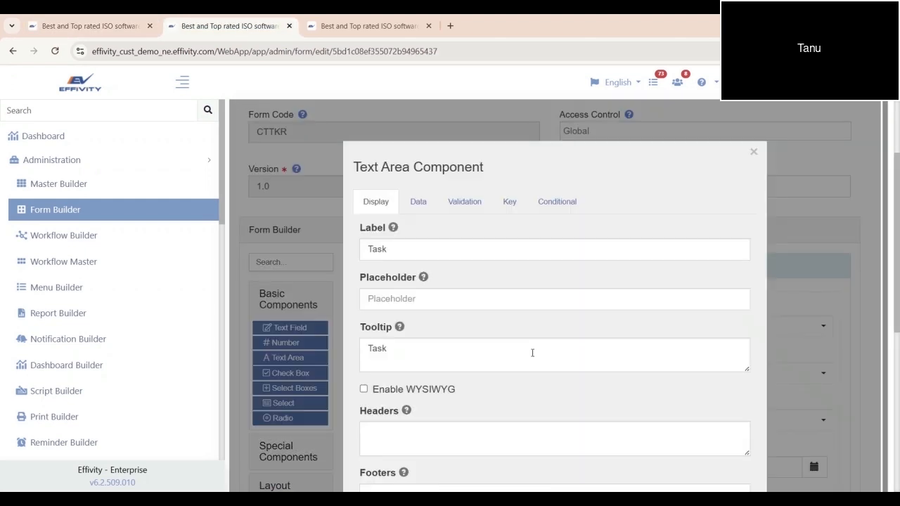
click(511, 205)
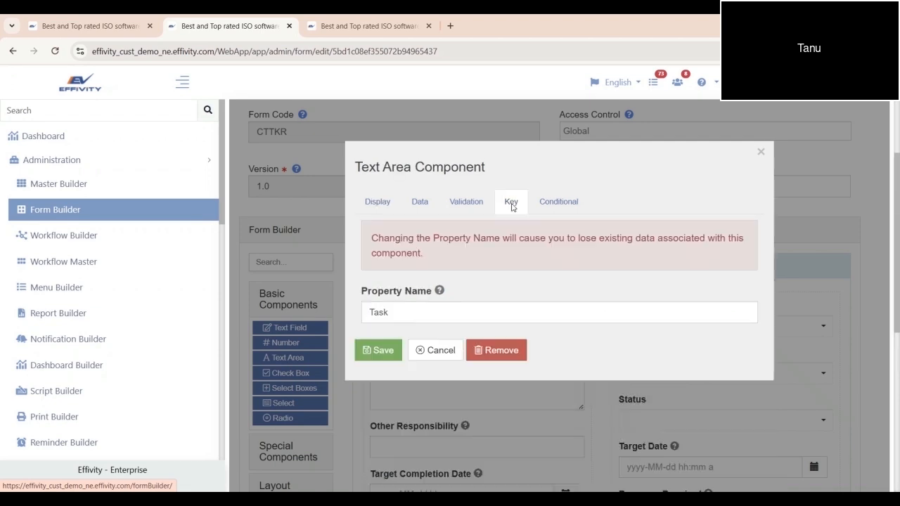
click(99, 20)
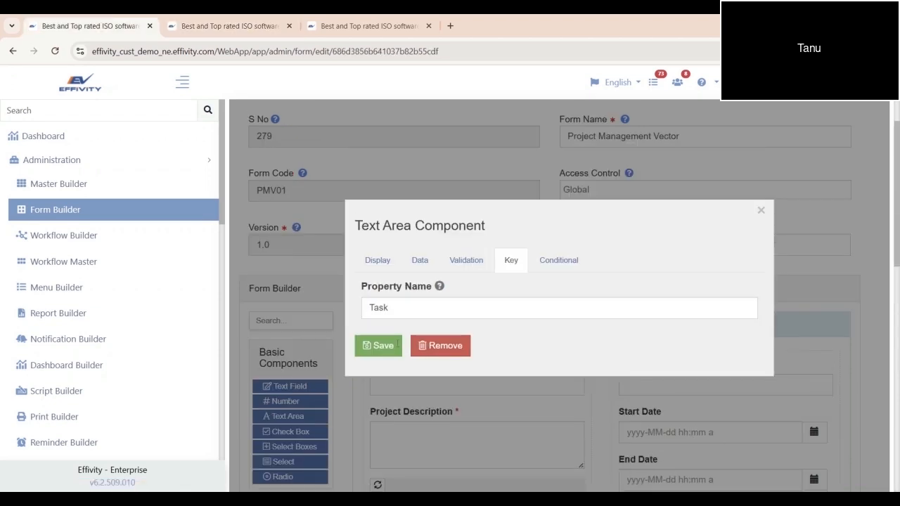
click(378, 351)
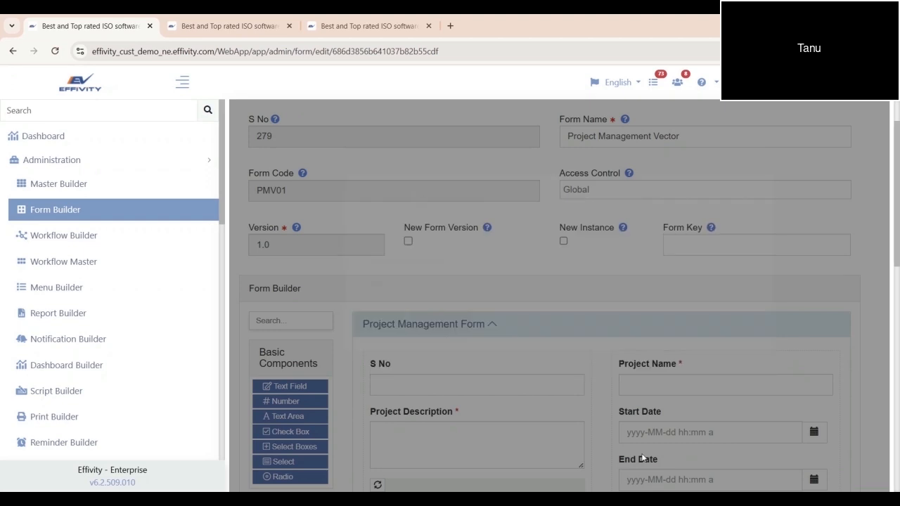
- Expand the data components for the Task Assigned grid and check the Responsibility field's choices in the open Centralized Task record
scroll(594, 402, down, 5)
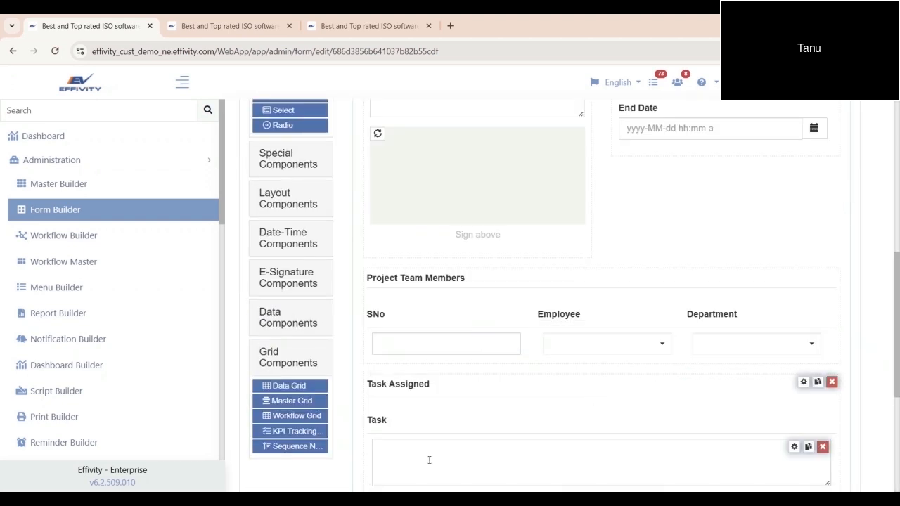
scroll(430, 436, down, 1)
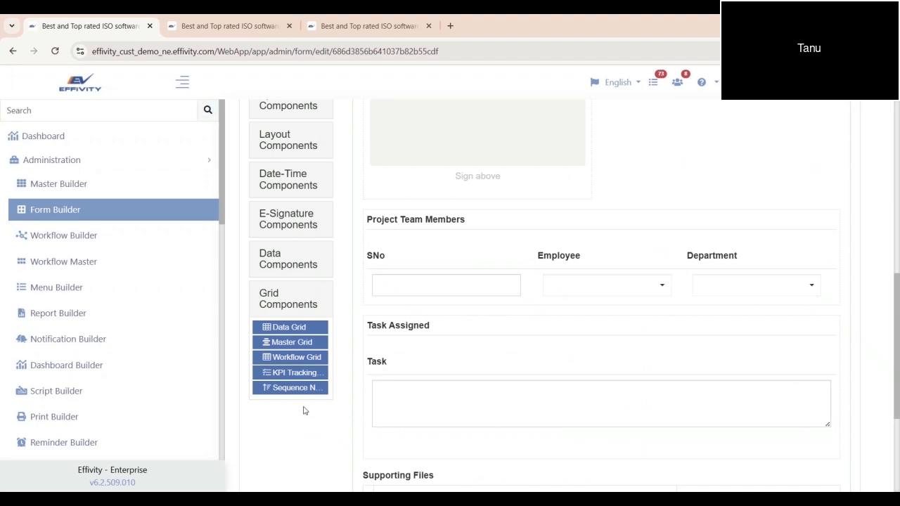
scroll(305, 410, up, 1)
click(280, 316)
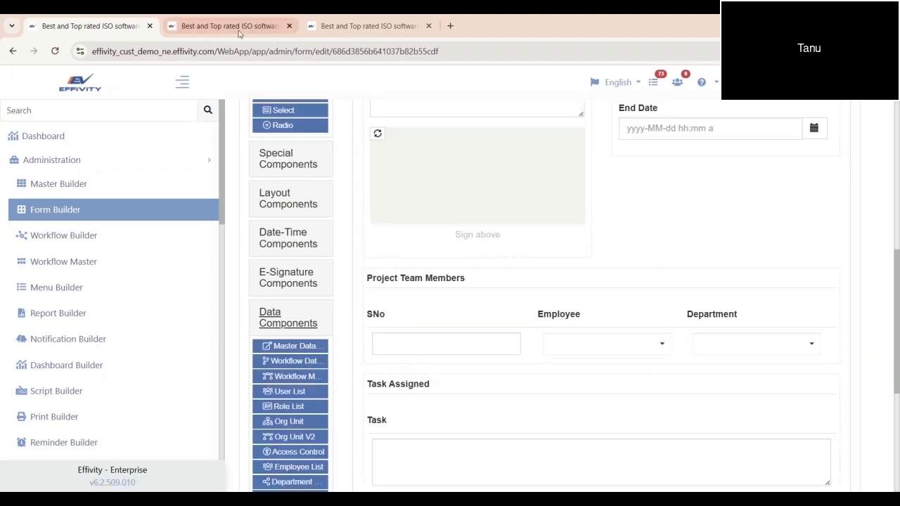
scroll(330, 422, down, 1)
scroll(324, 380, down, 1)
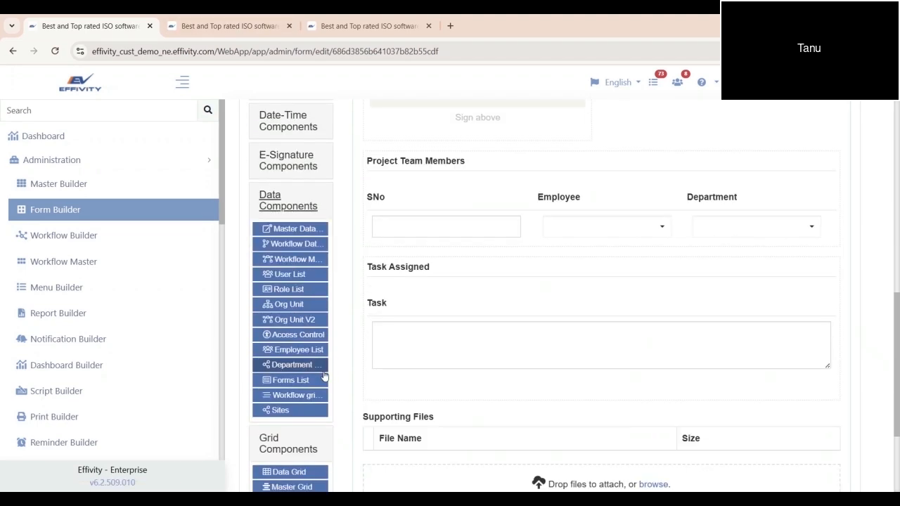
click(338, 26)
click(514, 202)
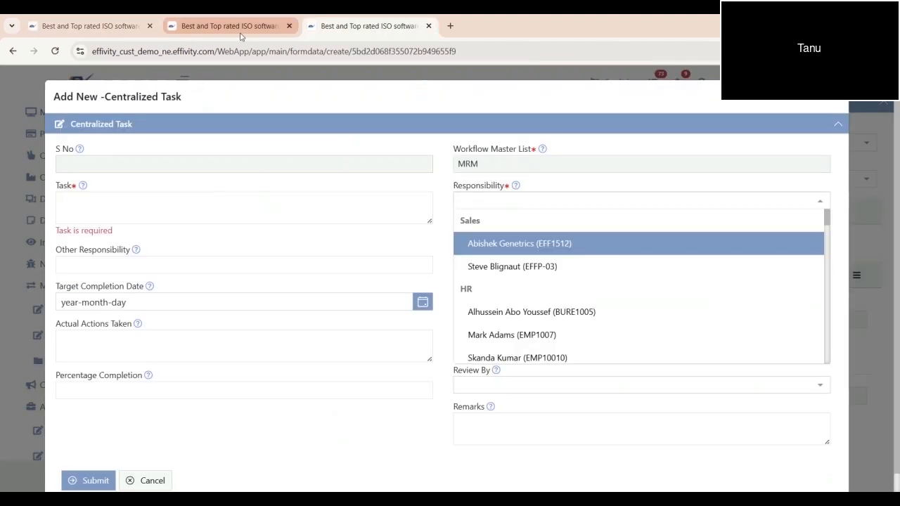
click(112, 26)
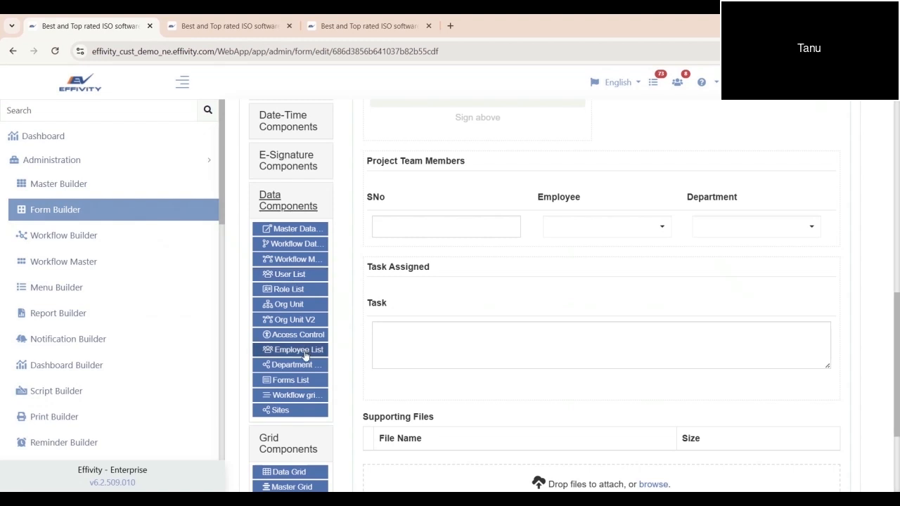
- Add an Employee List component beside Task in the Task Assigned grid and label it "Responsibility"
drag(305, 356, 810, 354)
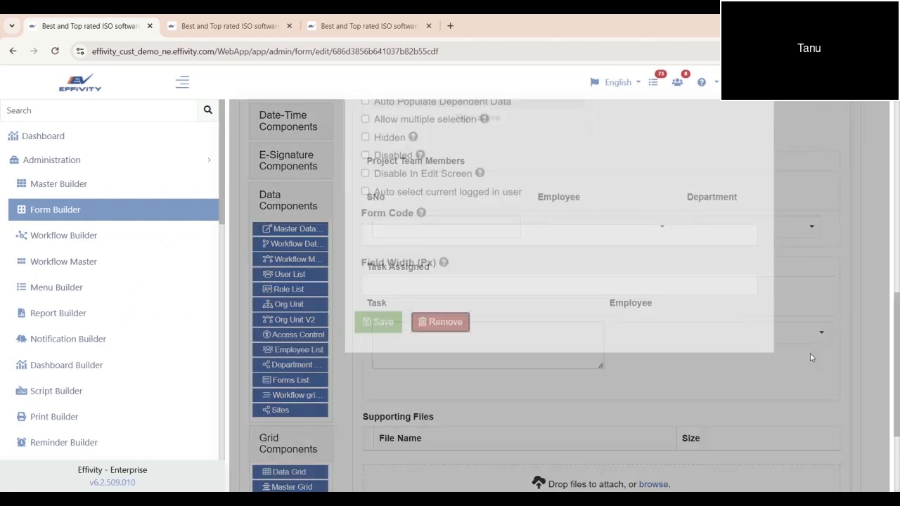
scroll(527, 265, up, 5)
click(391, 192)
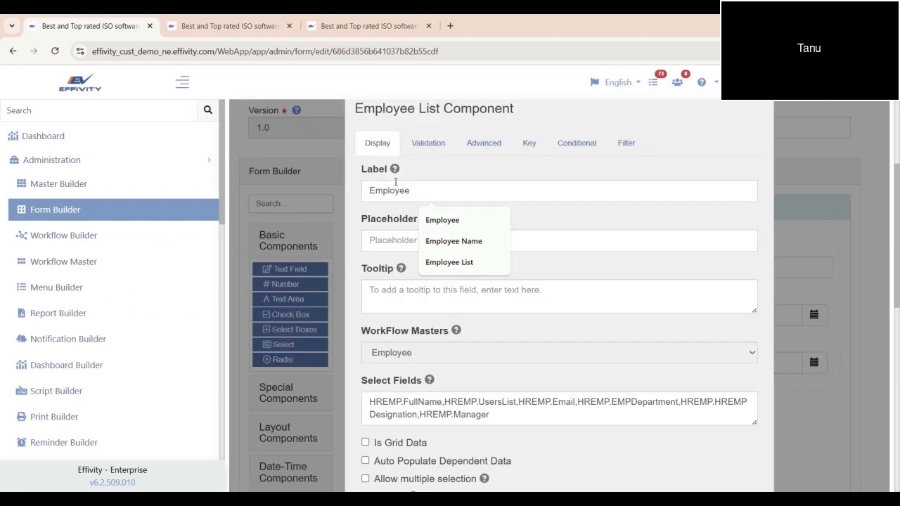
double_click(392, 191)
text(Resp)
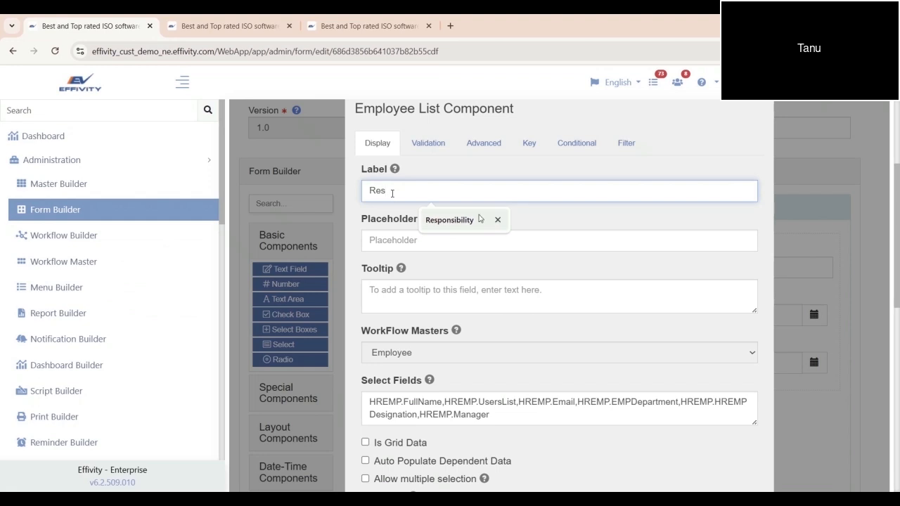
click(482, 218)
double_click(396, 191)
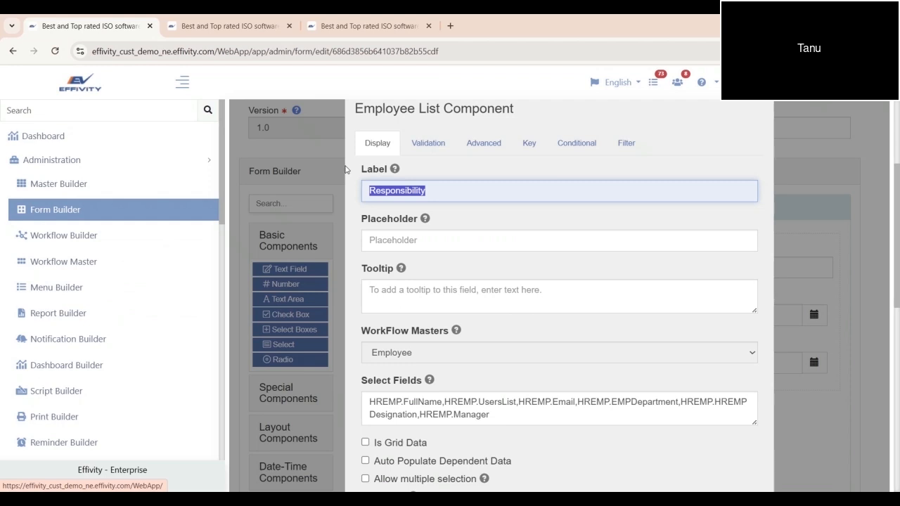
- Look up the property name of the Responsibility field in the Centralized Task form design
click(336, 31)
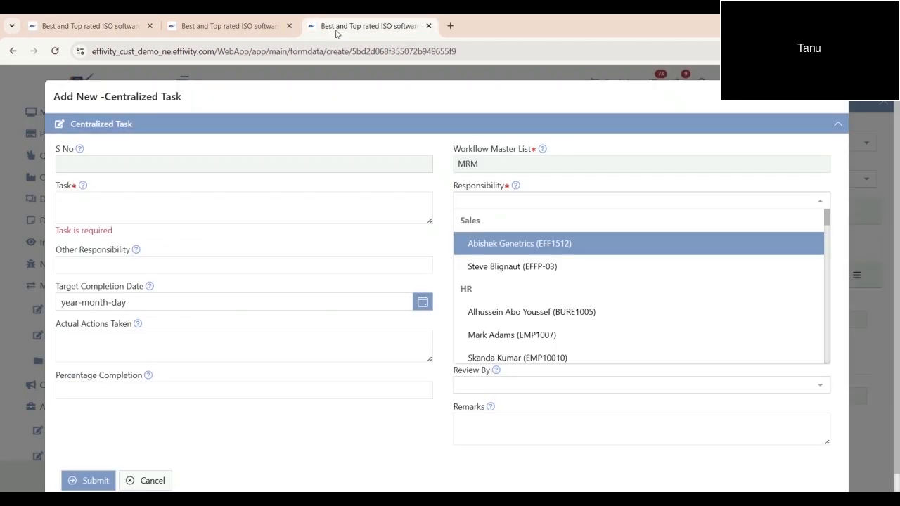
click(229, 26)
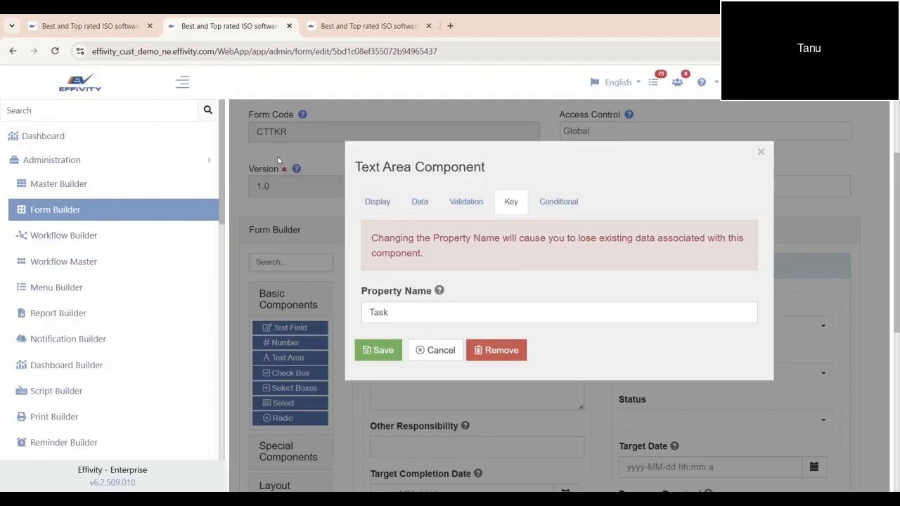
click(761, 152)
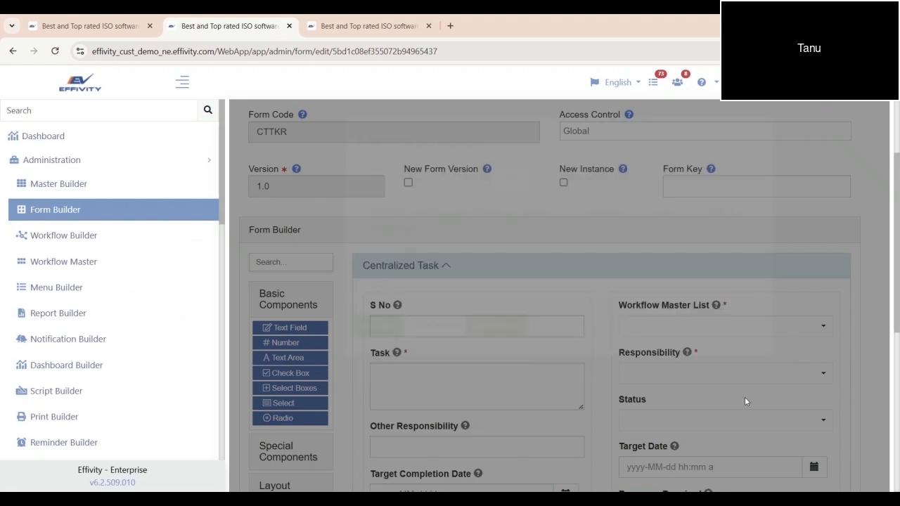
scroll(745, 402, down, 1)
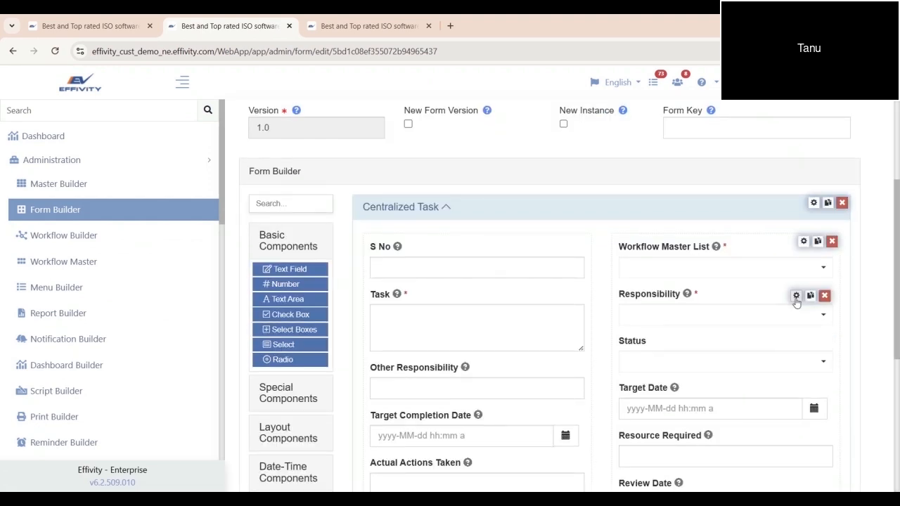
click(795, 296)
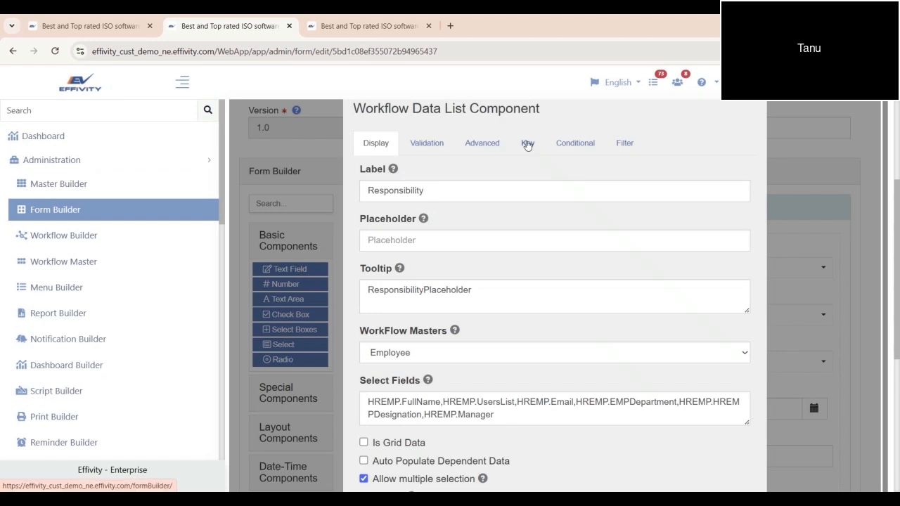
click(527, 144)
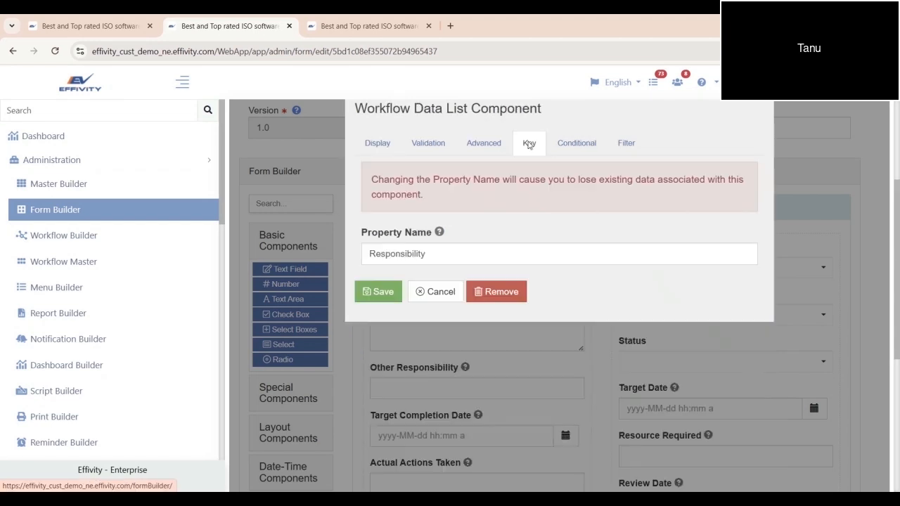
double_click(400, 251)
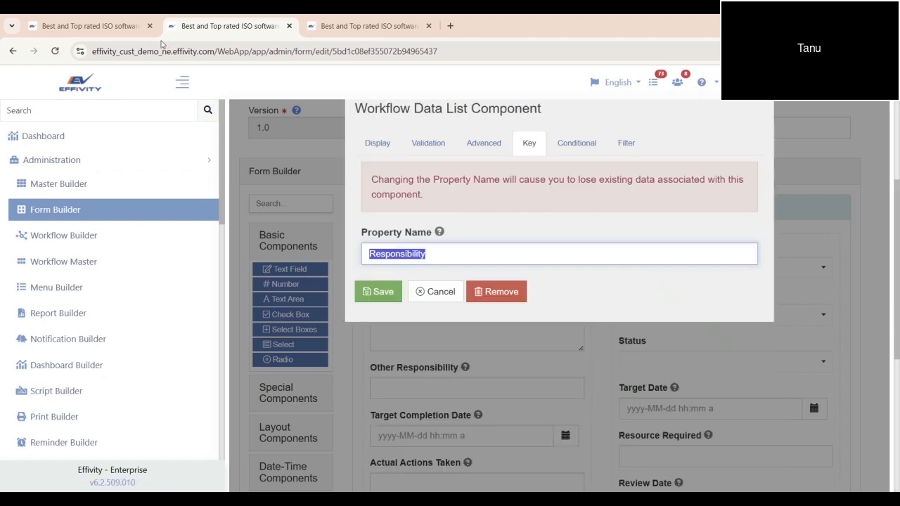
- Back in the Project Management Form, set the employee list component's property name to Responsibility
click(103, 28)
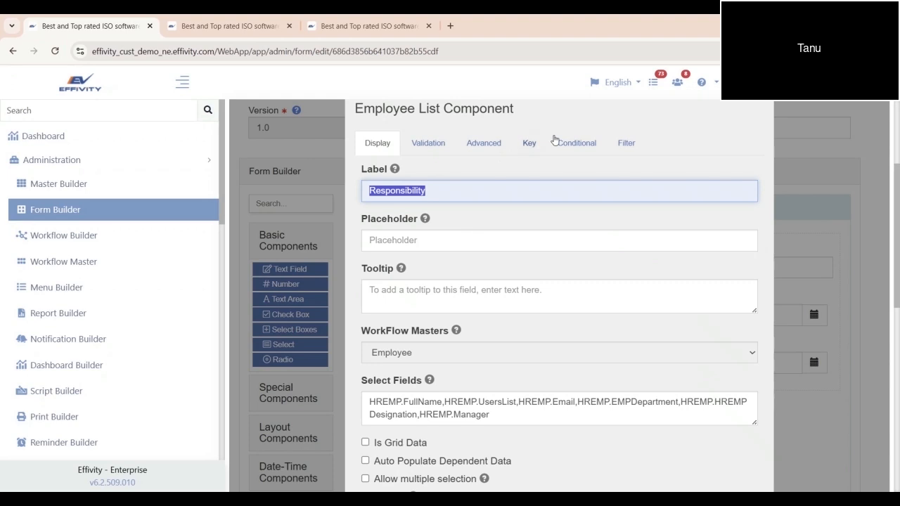
click(529, 143)
double_click(397, 191)
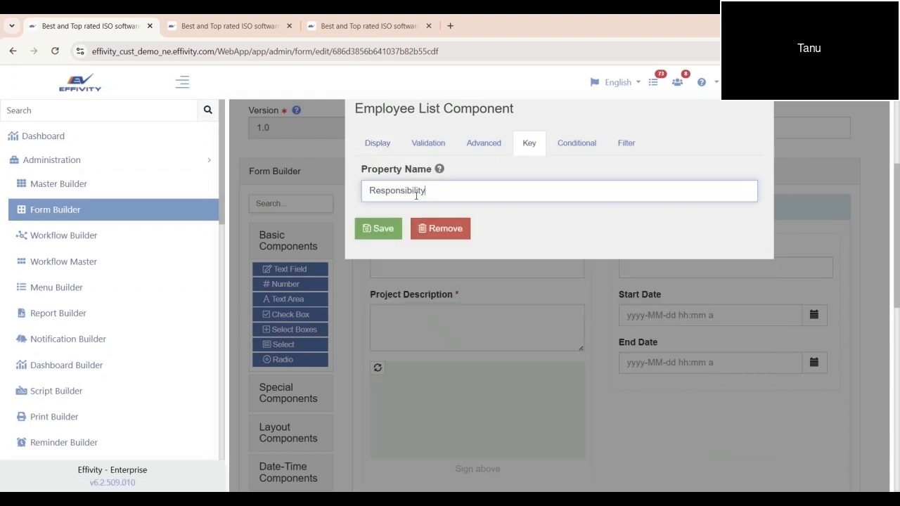
- Enter CTTKR as the form code of the Responsibility employee list component
click(377, 143)
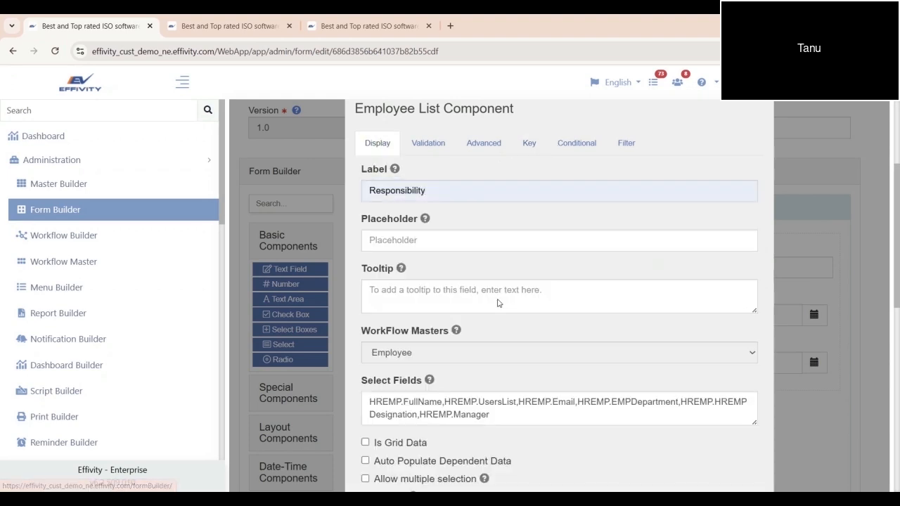
scroll(520, 345, down, 1)
scroll(541, 388, down, 4)
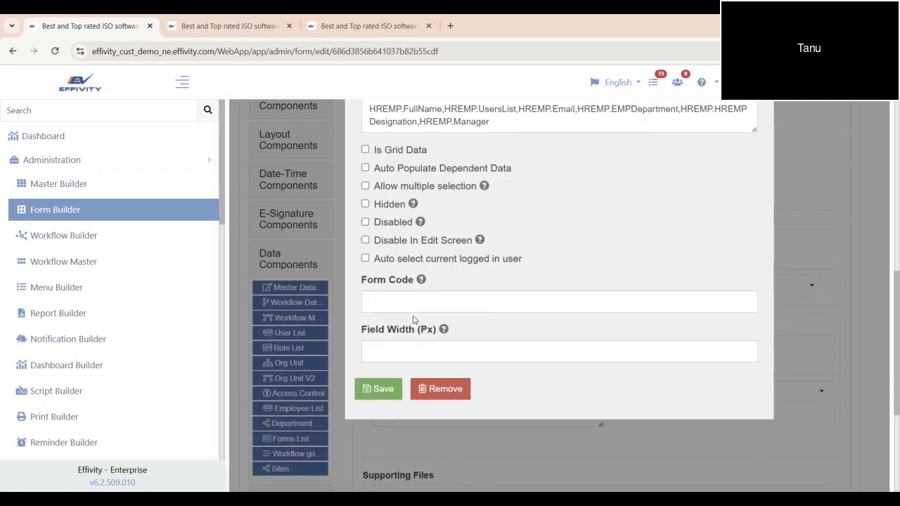
click(428, 300)
click(444, 355)
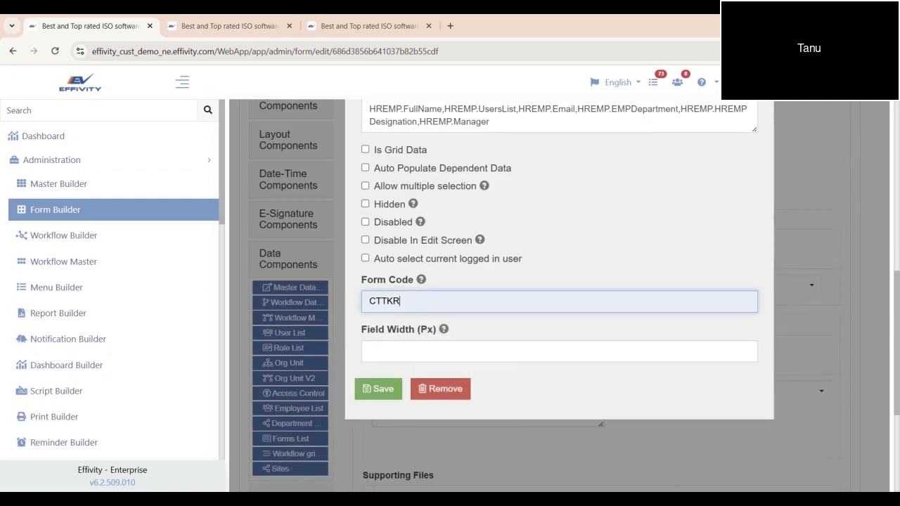
- Allow multiple selection for the Responsibility employee list and save the component
scroll(556, 337, up, 1)
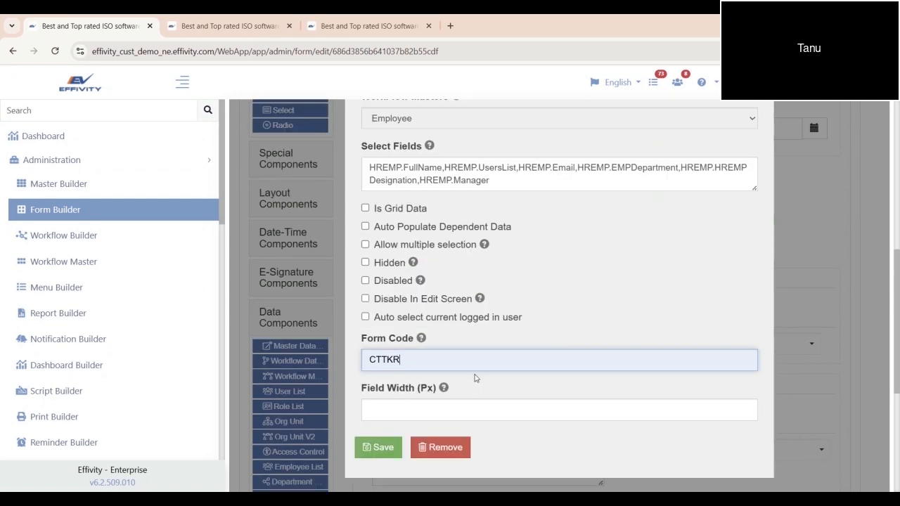
scroll(474, 378, up, 1)
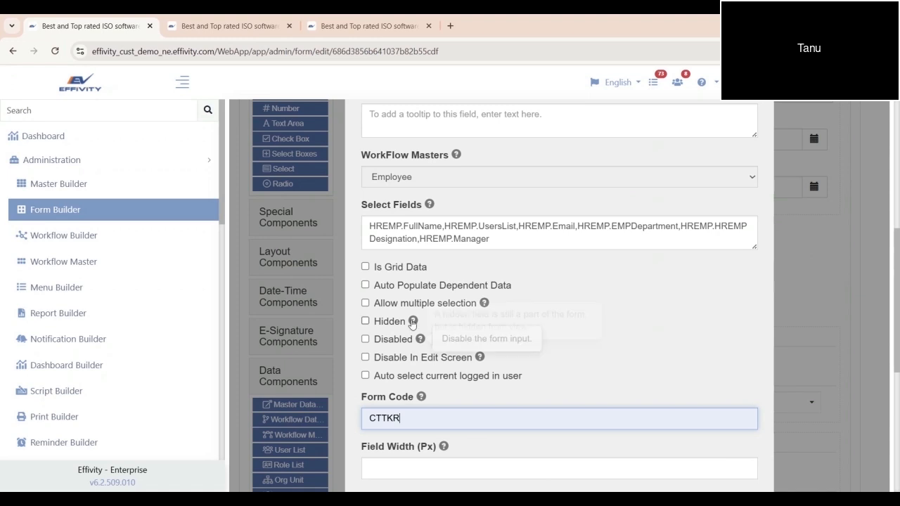
click(365, 303)
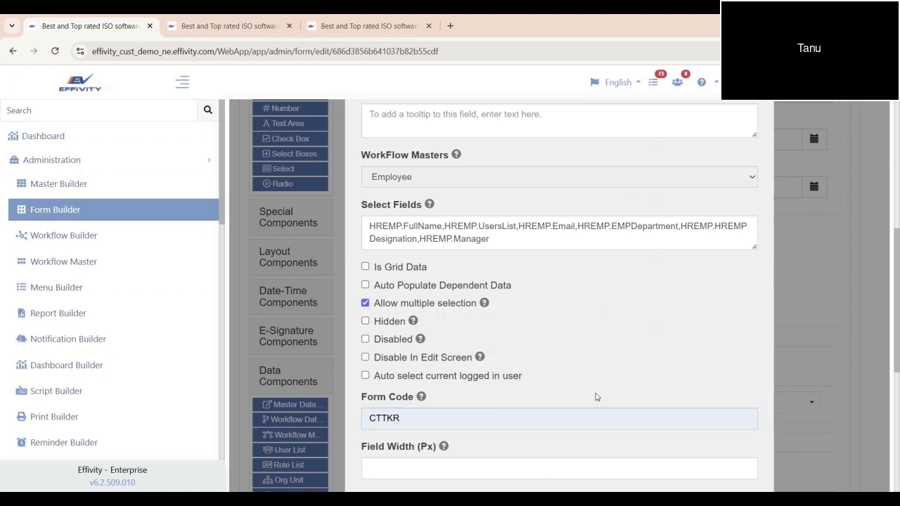
scroll(595, 397, up, 5)
scroll(595, 398, down, 4)
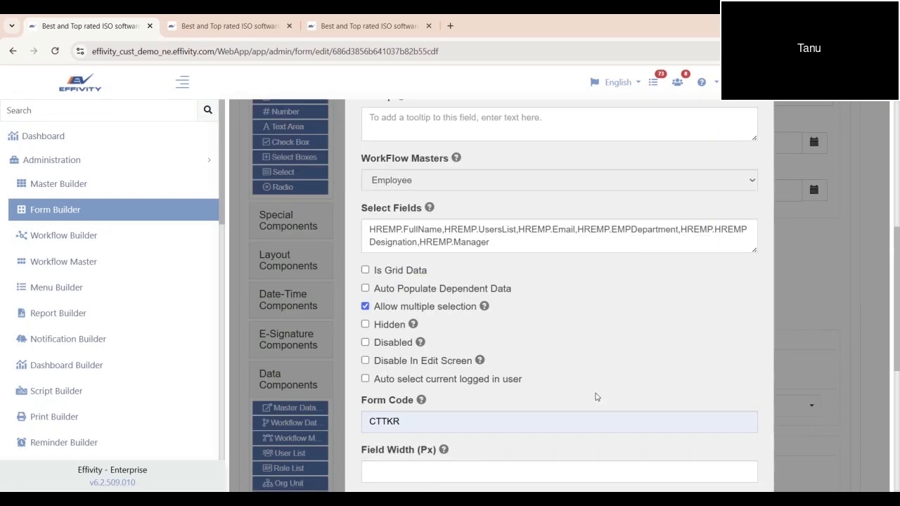
scroll(595, 398, down, 2)
click(379, 390)
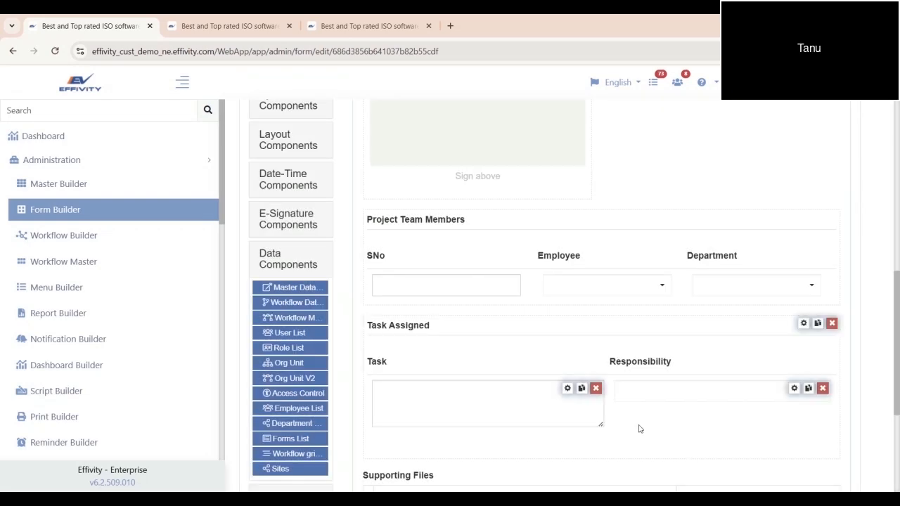
- Review the Task Assigned grid's fields and save the Project Management Form
scroll(636, 426, down, 1)
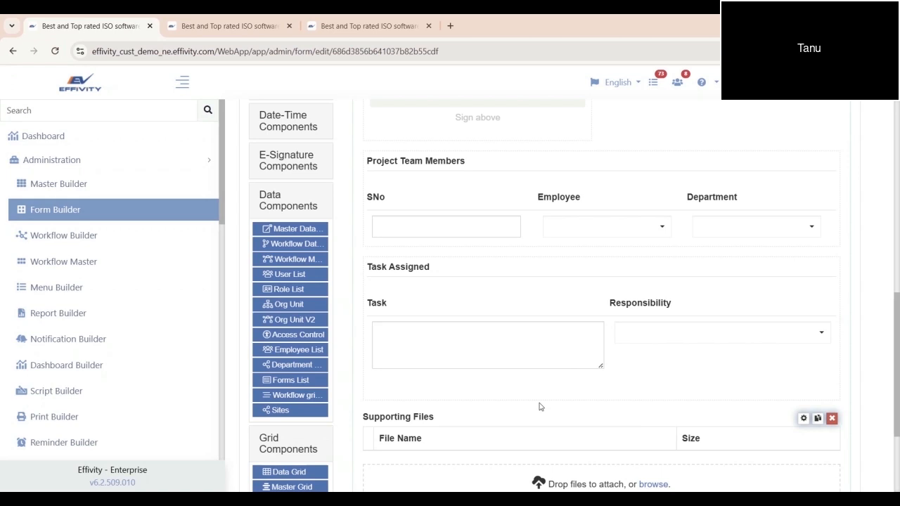
scroll(629, 434, up, 4)
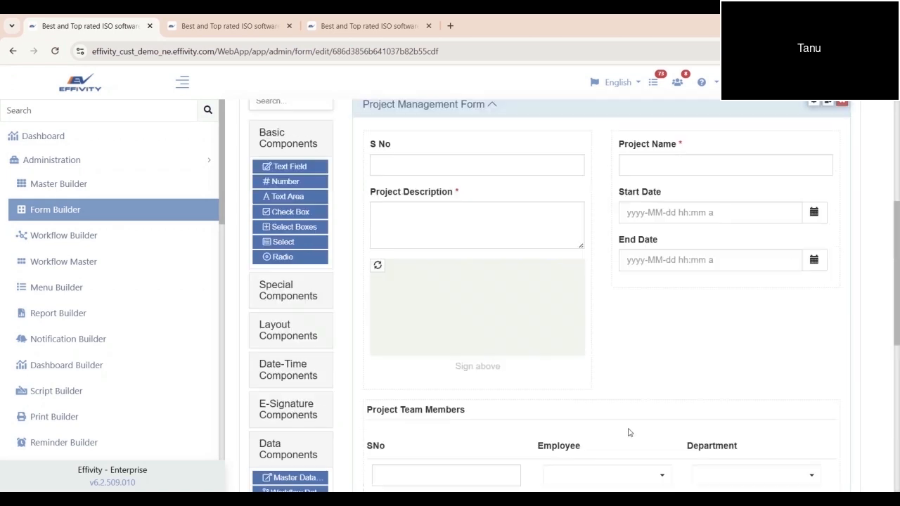
scroll(622, 417, down, 3)
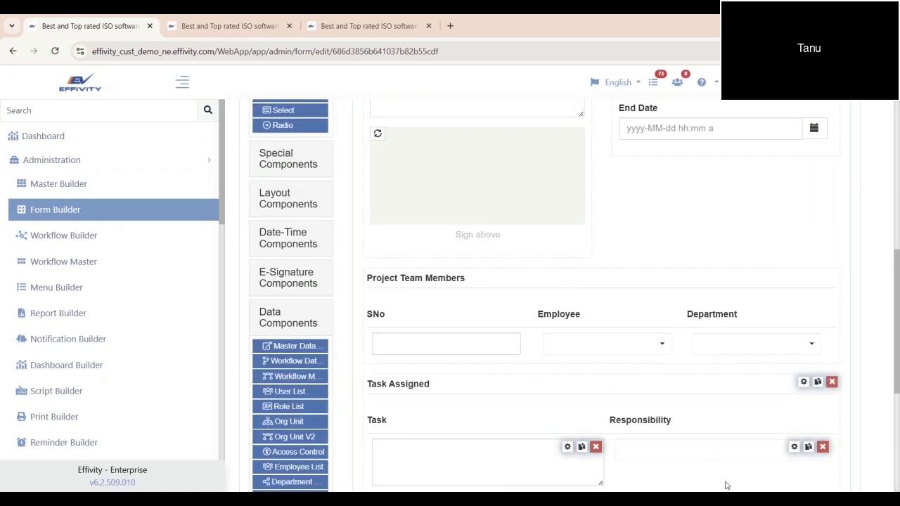
scroll(581, 406, down, 2)
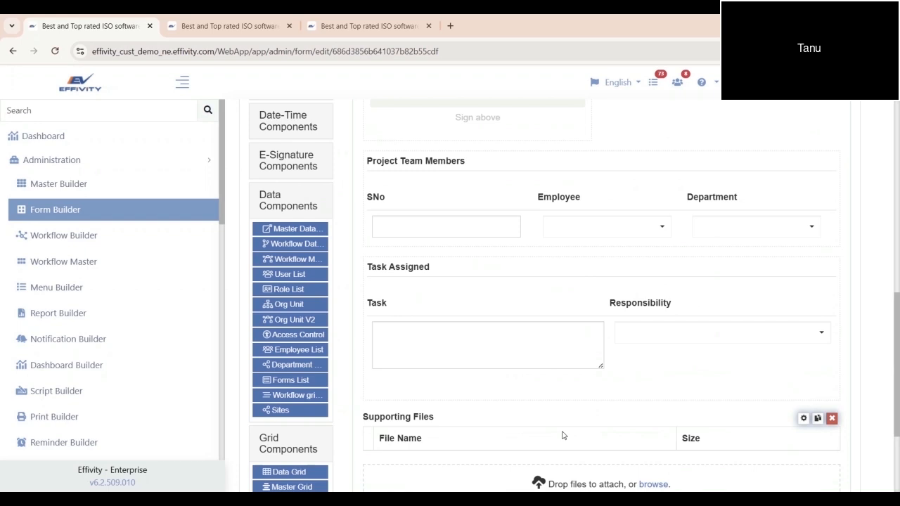
scroll(563, 436, down, 1)
scroll(563, 436, down, 1)
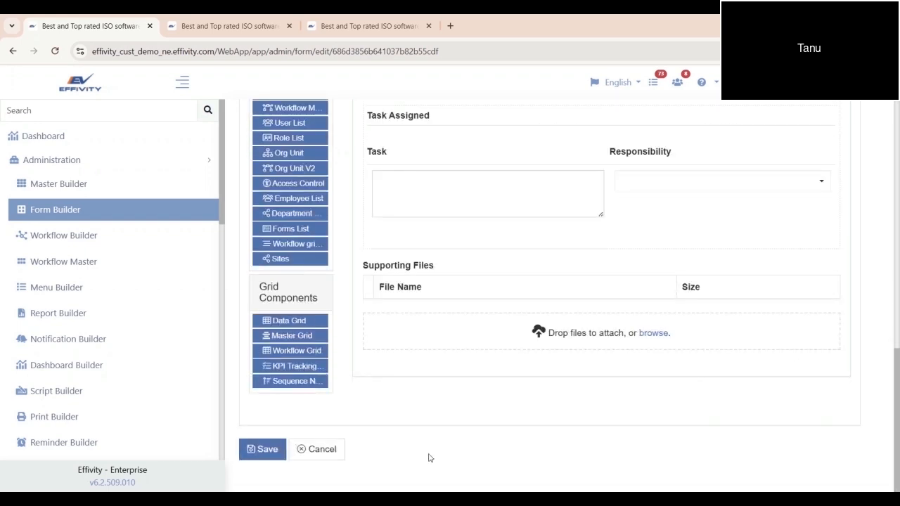
click(262, 448)
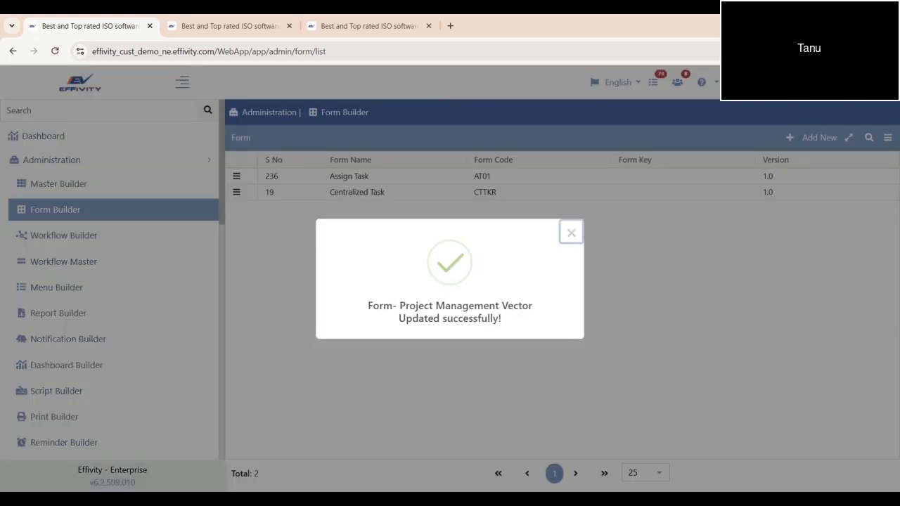
- Start a new Project Management Vector record under QMS Context Of Organisations
scroll(147, 341, down, 7)
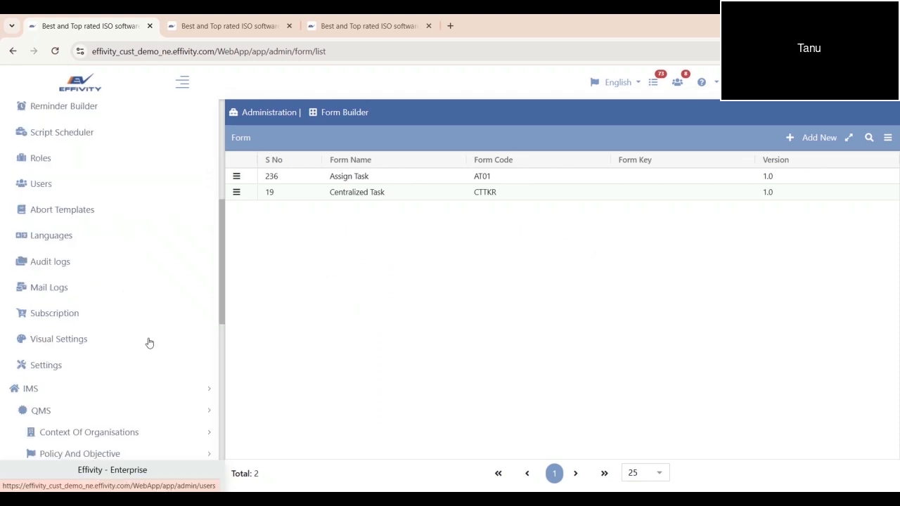
scroll(134, 302, down, 1)
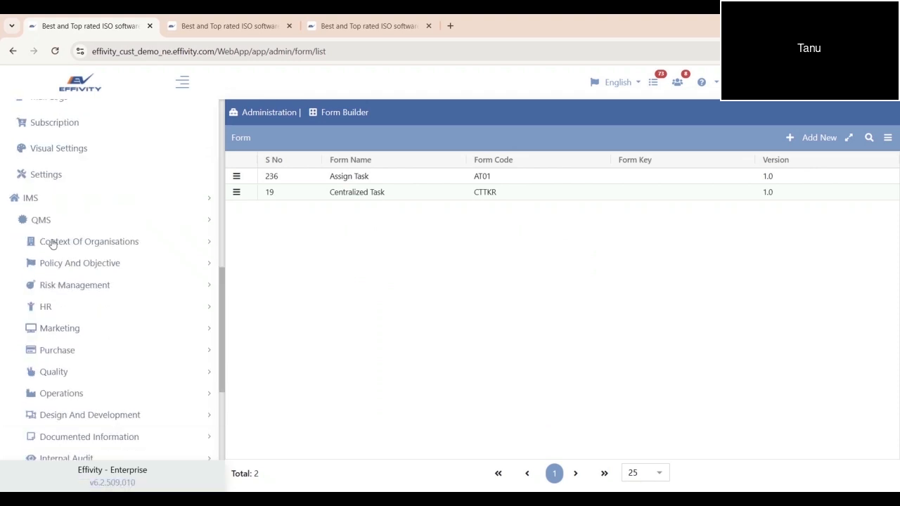
click(91, 241)
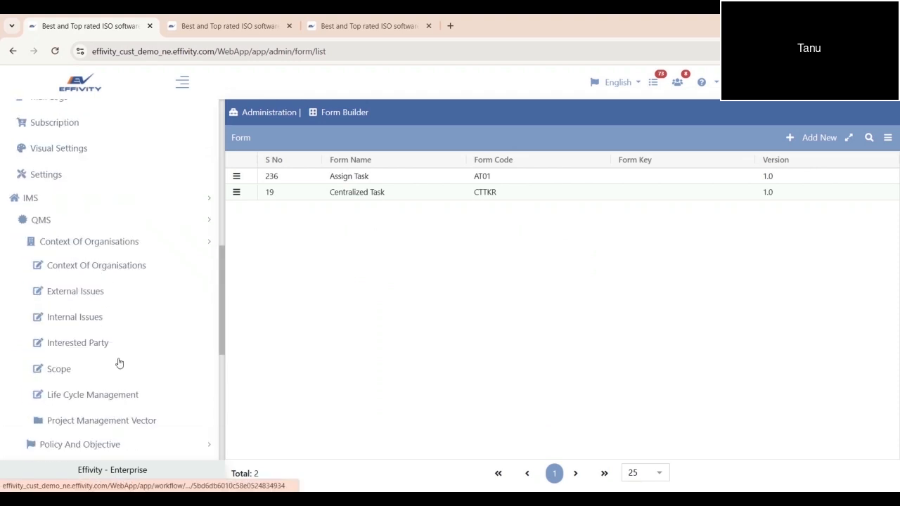
click(105, 420)
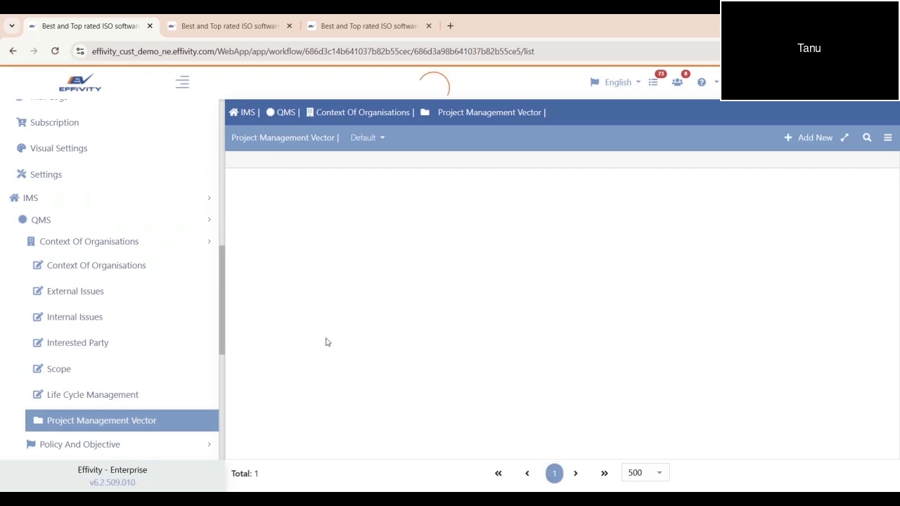
click(802, 145)
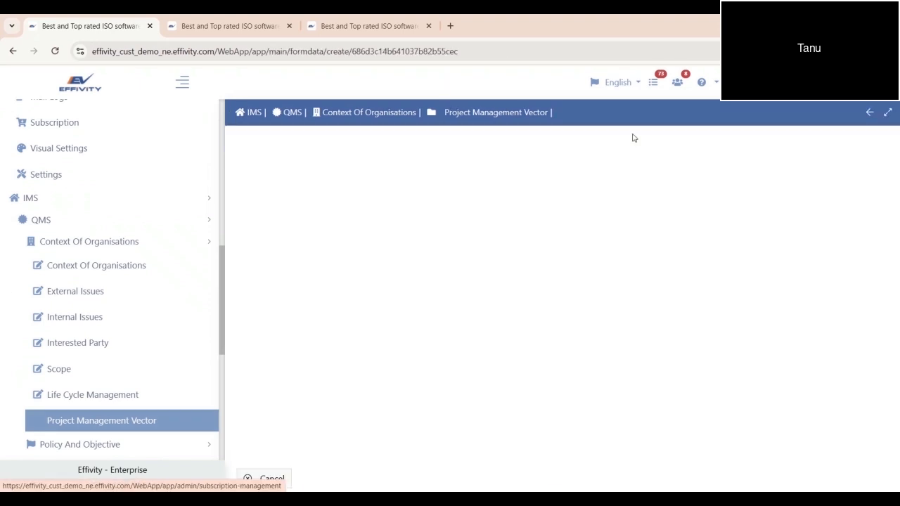
- Add a new centralized task named "task" to the Task Assigned grid, assign a responsible employee, and submit it
scroll(652, 404, down, 2)
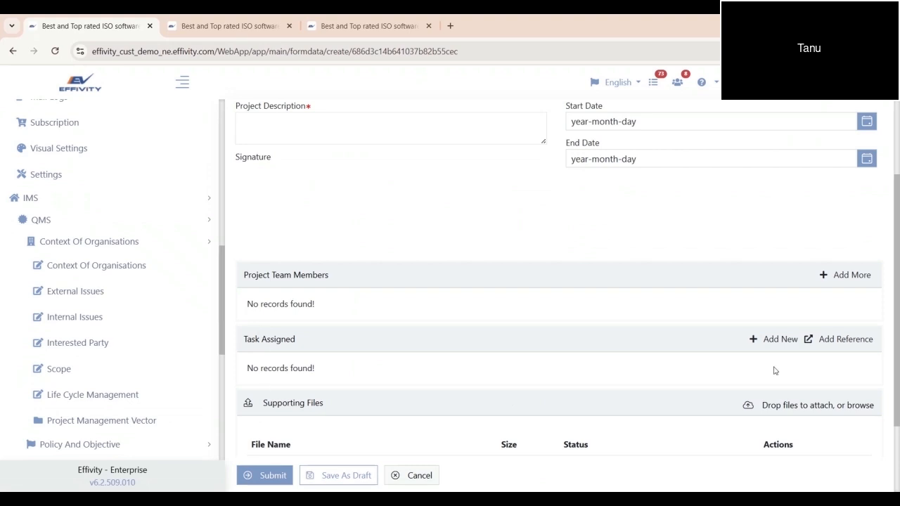
click(780, 342)
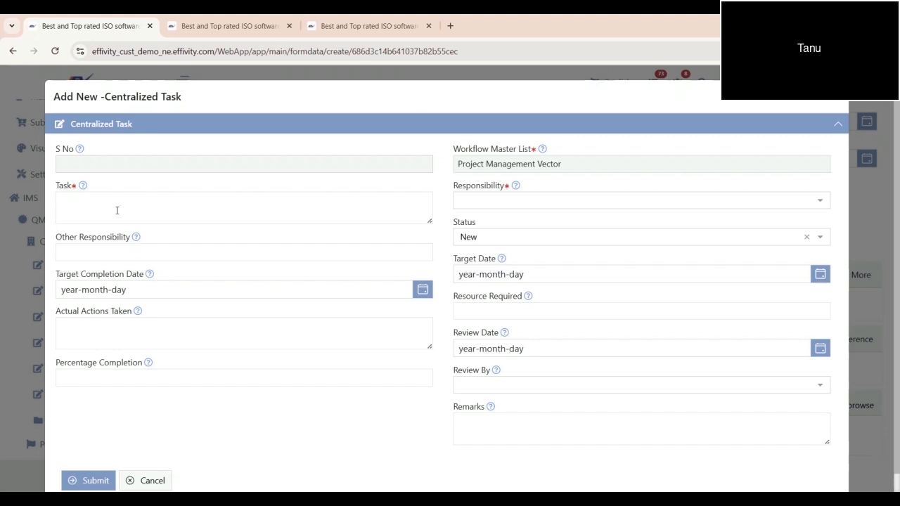
text(task)
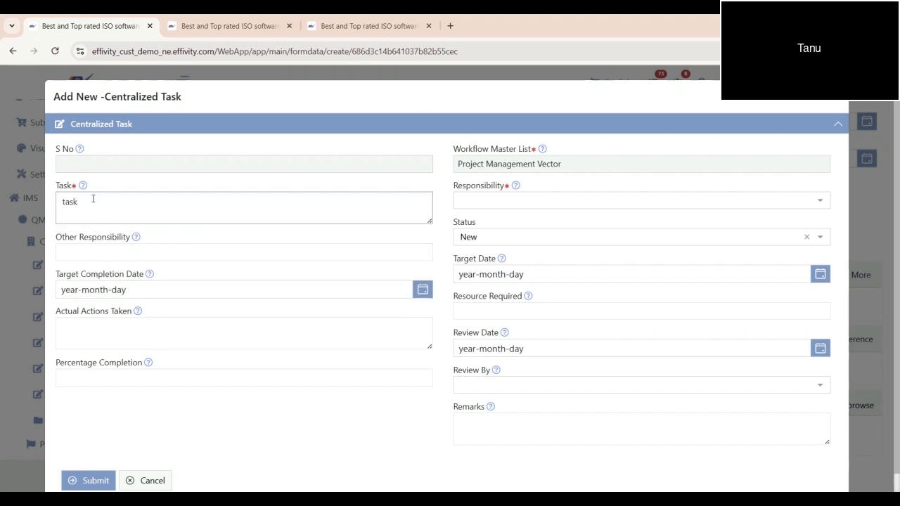
click(485, 203)
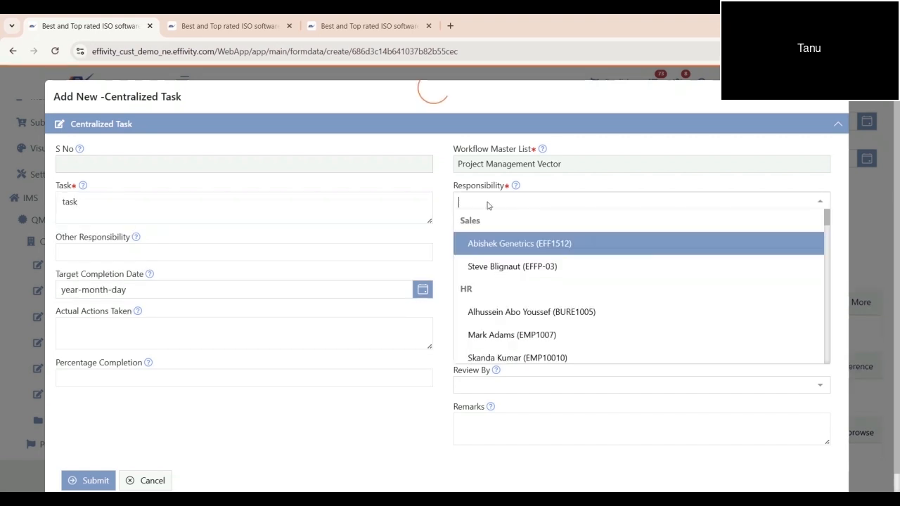
text(Sree)
click(502, 243)
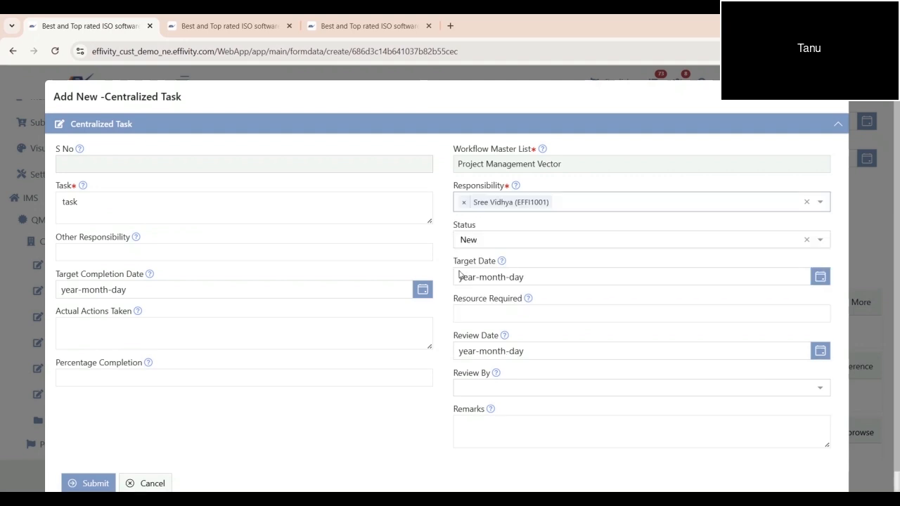
click(90, 461)
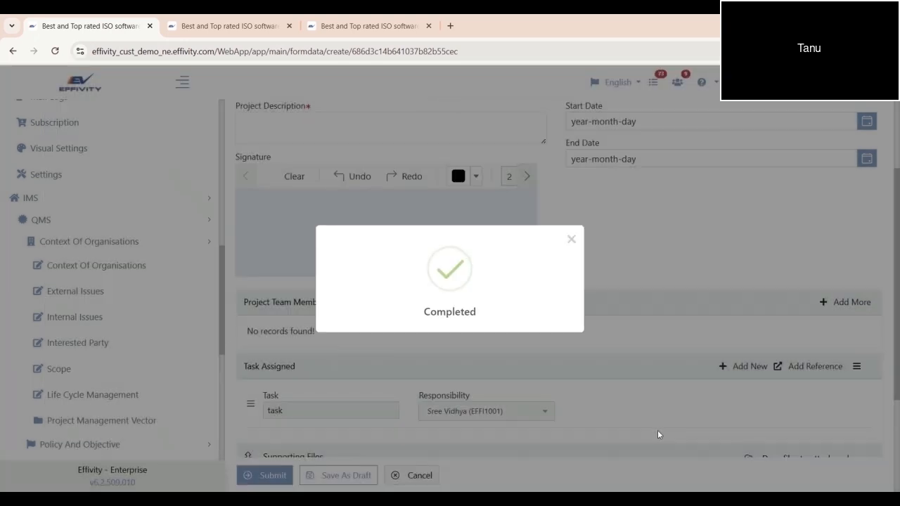
scroll(657, 433, down, 2)
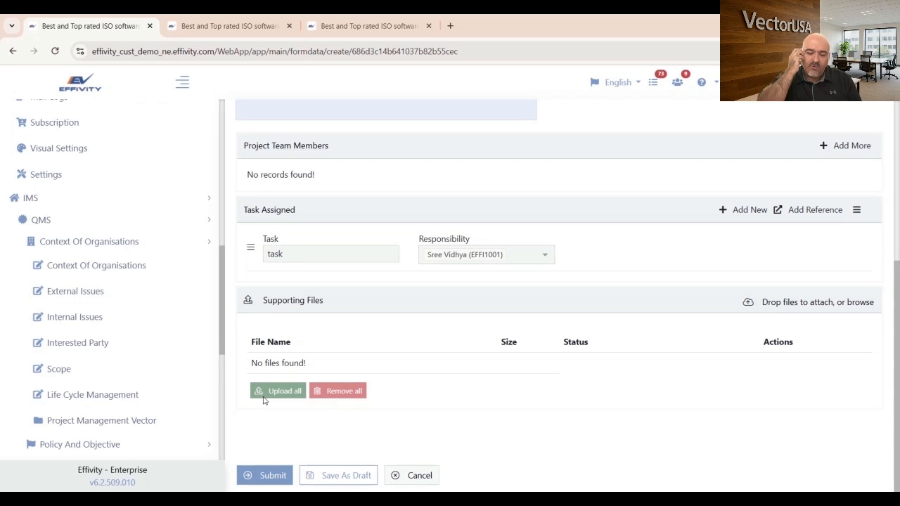
- Open the Centralized Task form for editing in the Form Builder and examine its fields
scroll(164, 267, up, 5)
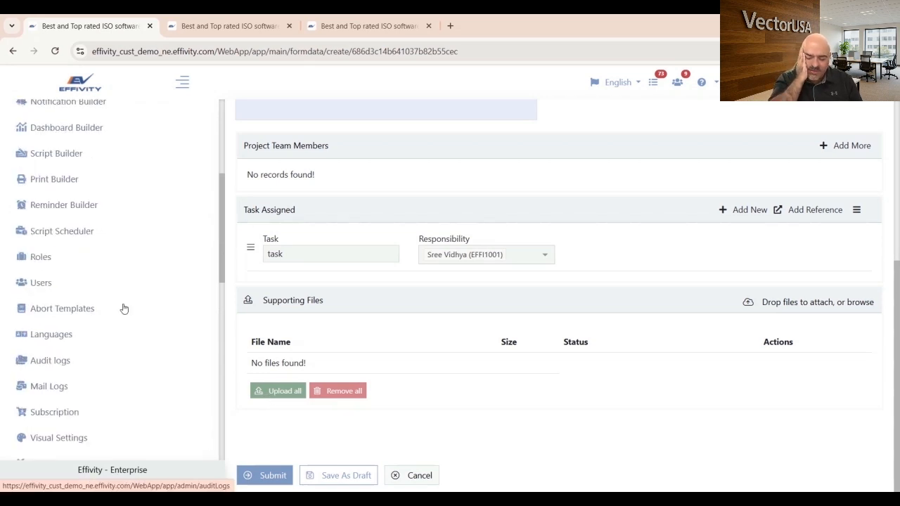
scroll(123, 307, up, 3)
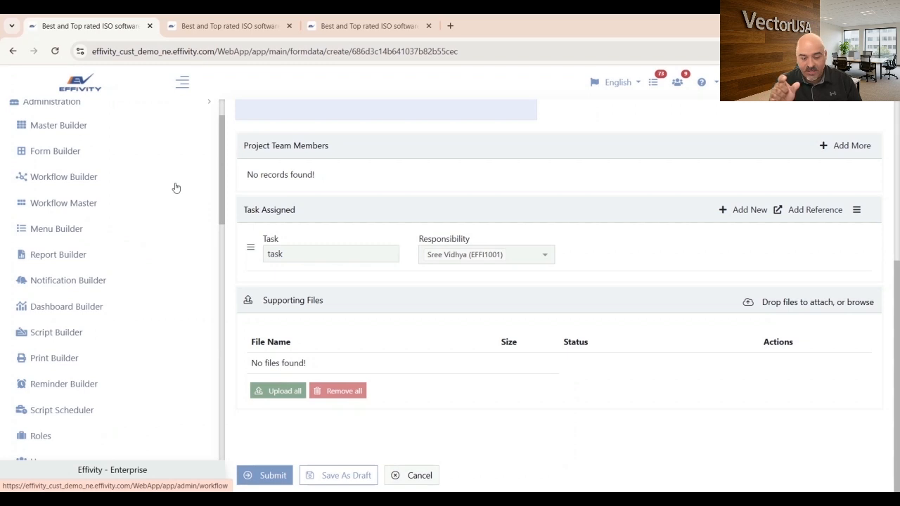
click(69, 153)
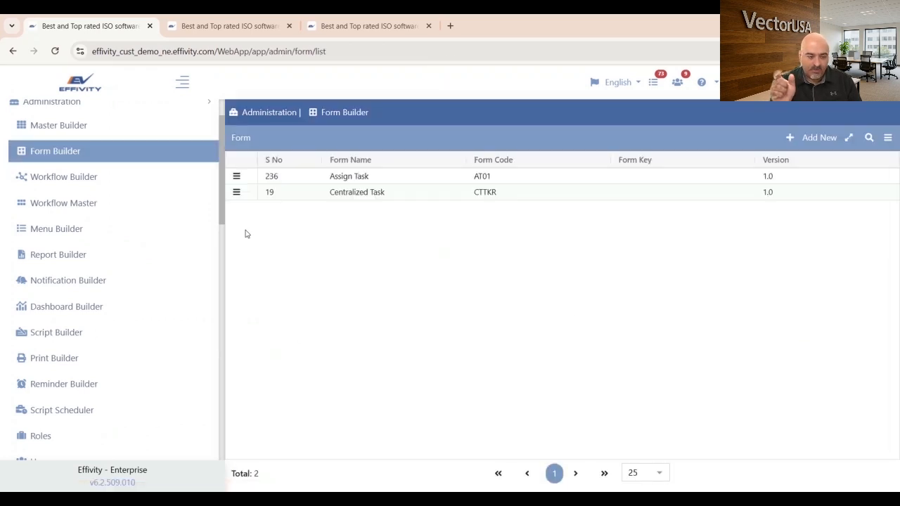
click(237, 192)
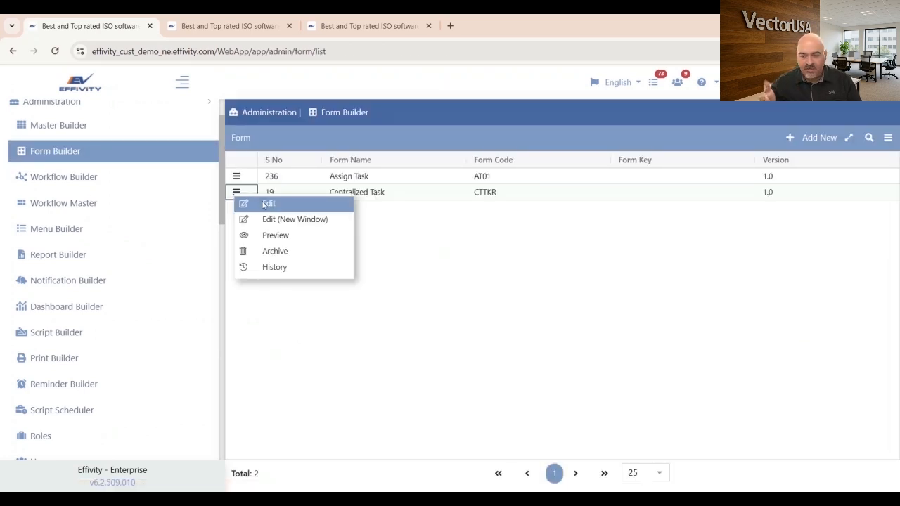
click(267, 204)
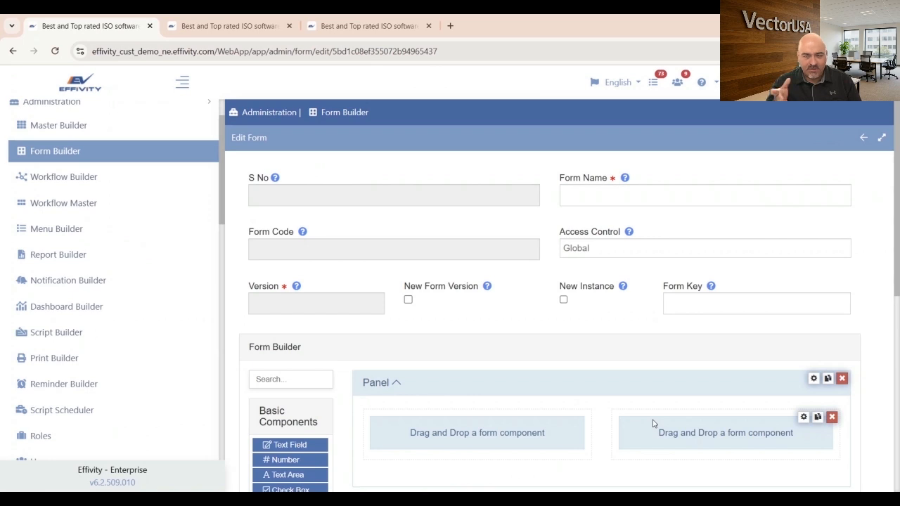
scroll(653, 423, down, 3)
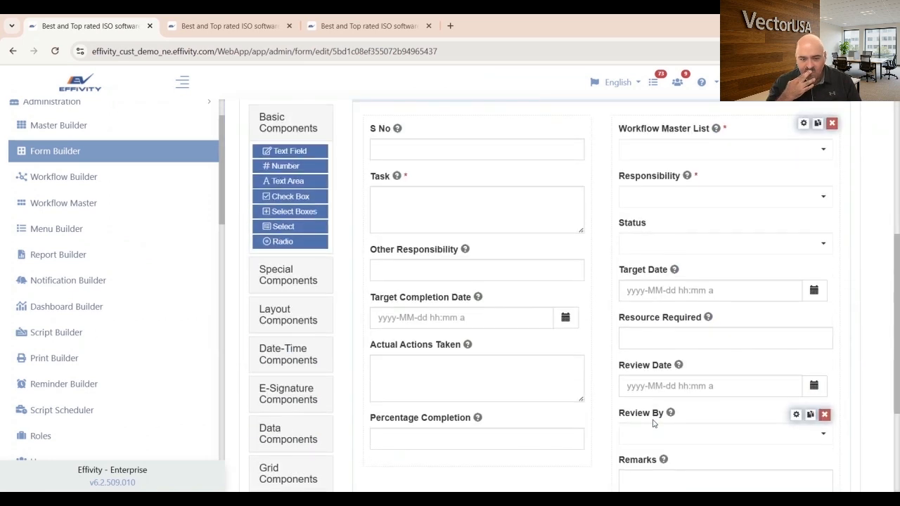
scroll(653, 423, down, 3)
scroll(652, 422, up, 3)
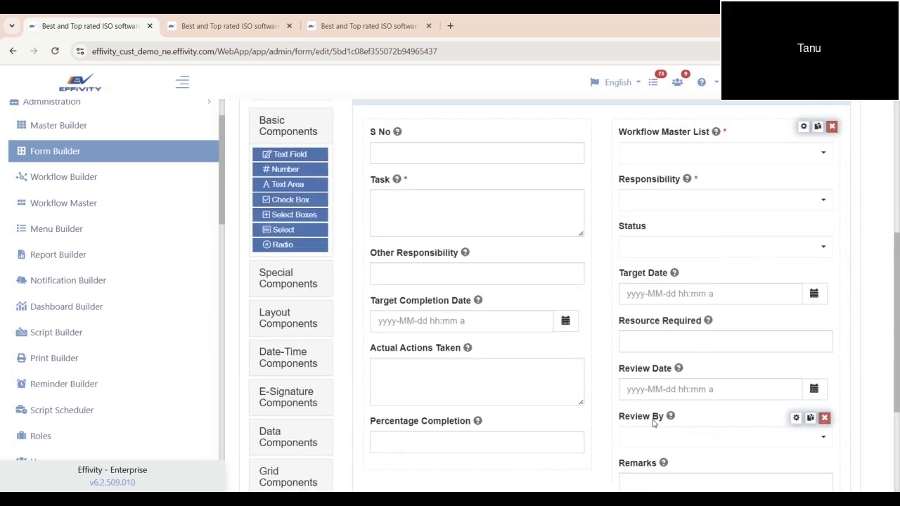
scroll(653, 423, down, 3)
mouse_move(575, 252)
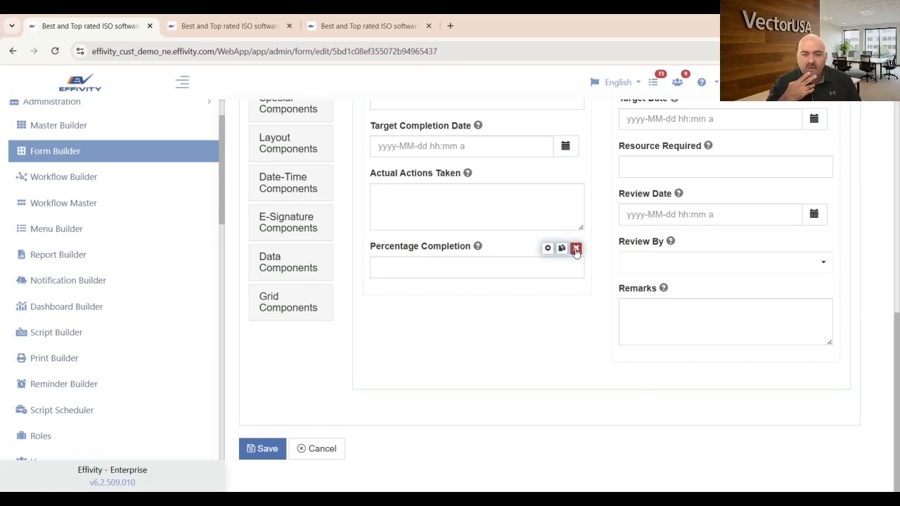
mouse_move(577, 180)
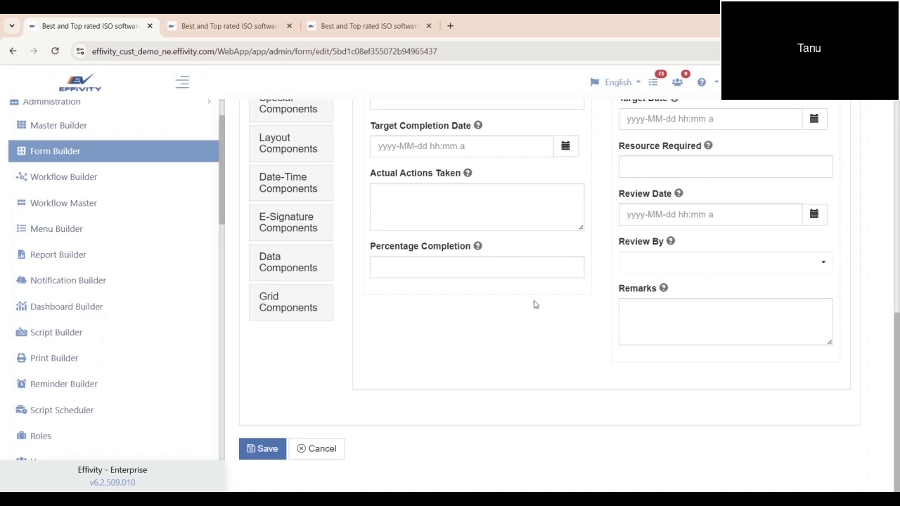
scroll(533, 305, up, 4)
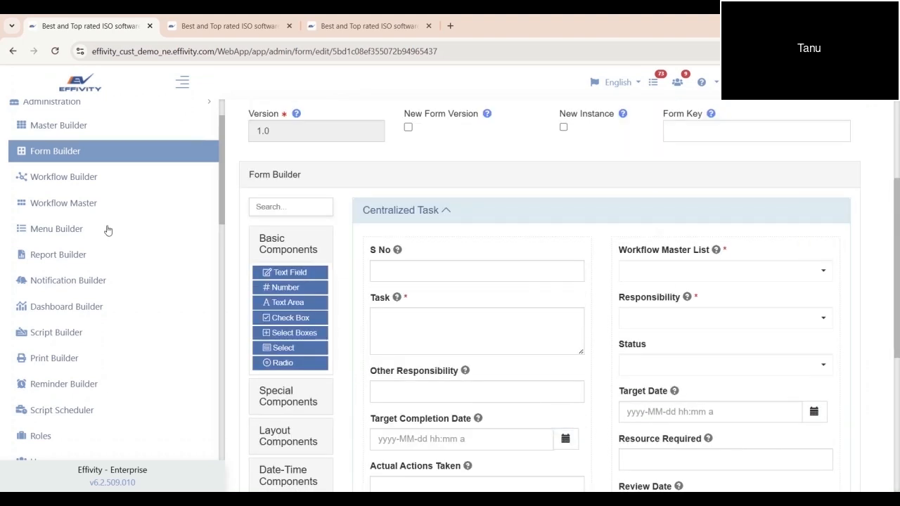
- Reset the form search filter and open the Project Management Vector form for editing
click(53, 151)
click(869, 137)
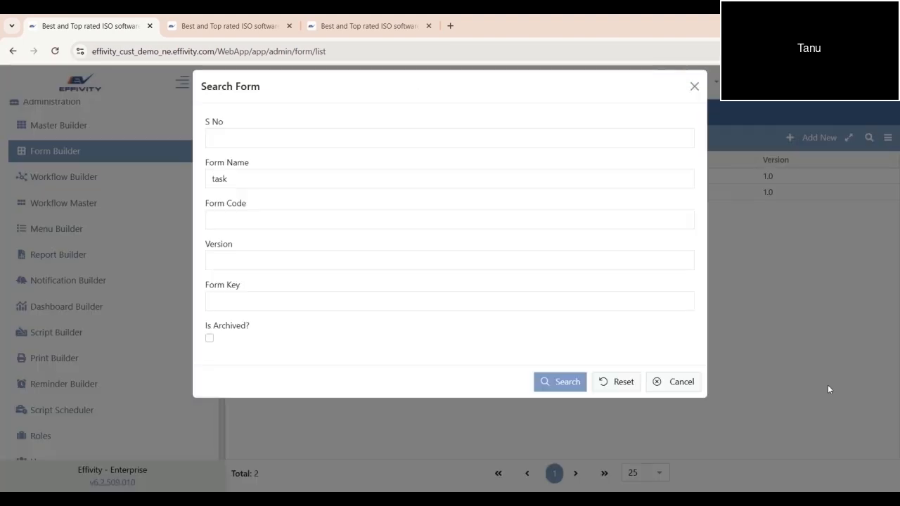
click(617, 381)
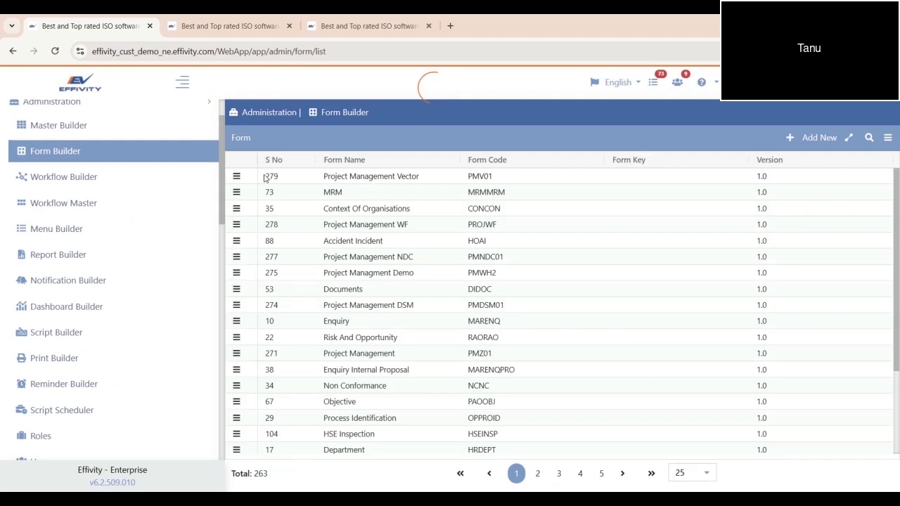
click(236, 176)
click(270, 183)
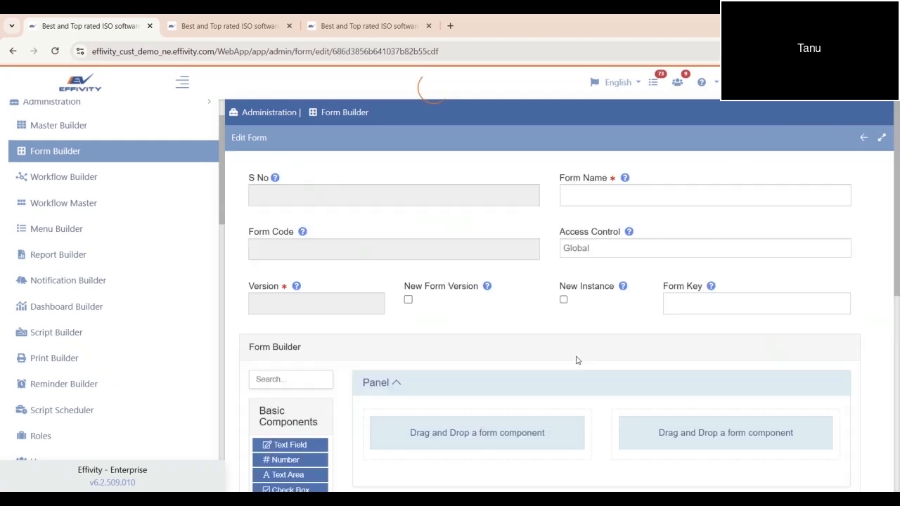
- Delete the signature component below Project Description and save the form
scroll(654, 372, down, 6)
scroll(654, 373, up, 2)
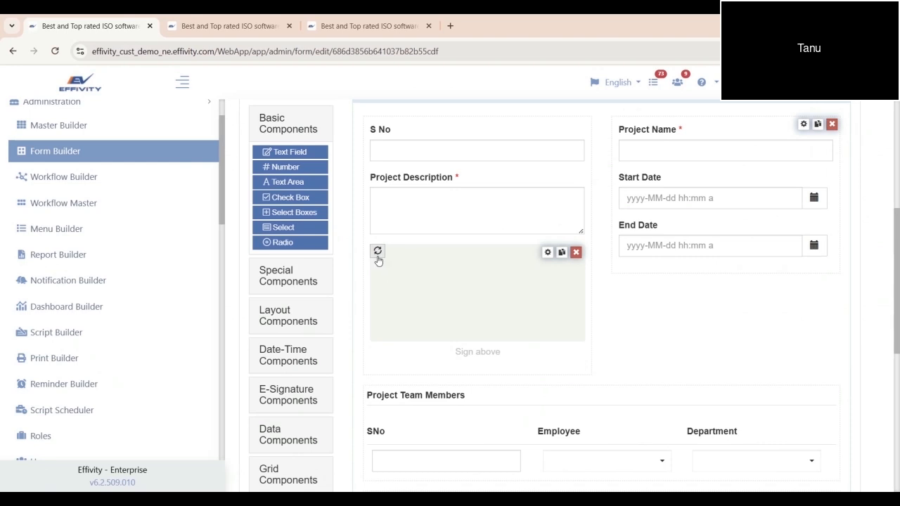
click(576, 254)
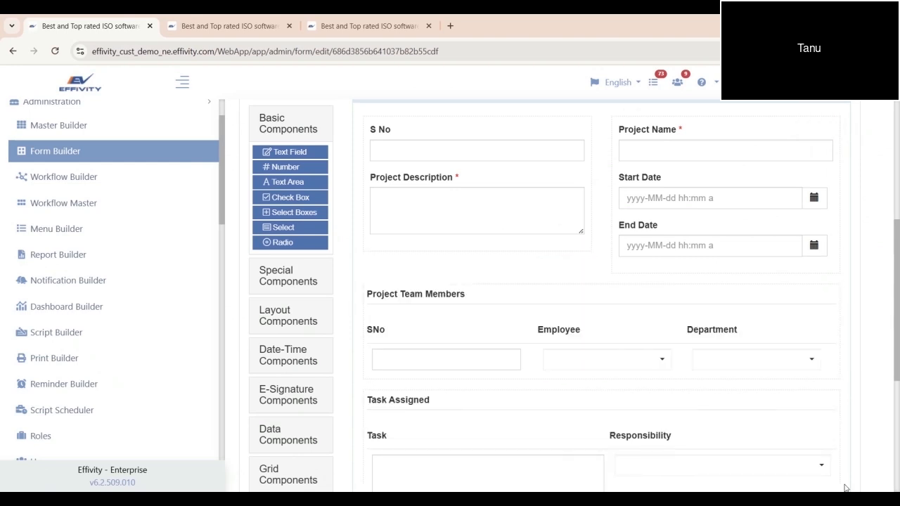
scroll(352, 406, down, 4)
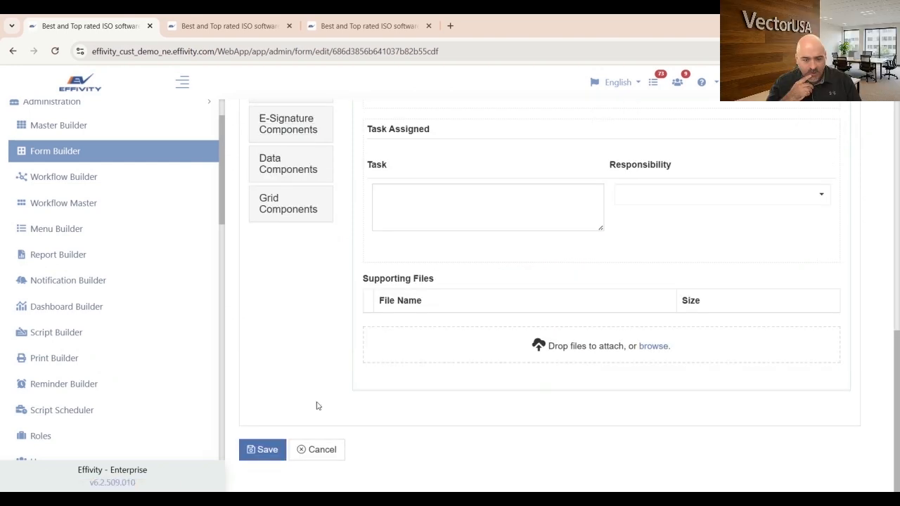
click(263, 451)
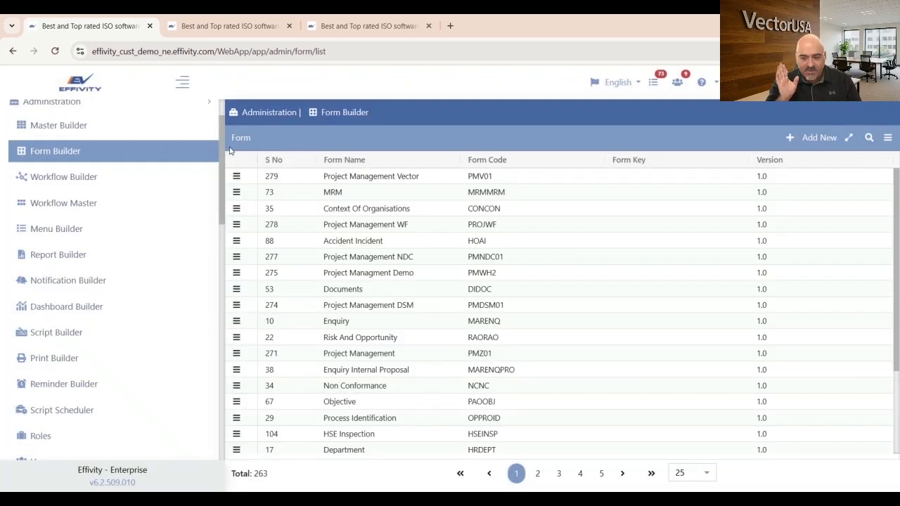
- Reopen the Project Management Vector form for editing and try enabling the New Form Version option
click(237, 176)
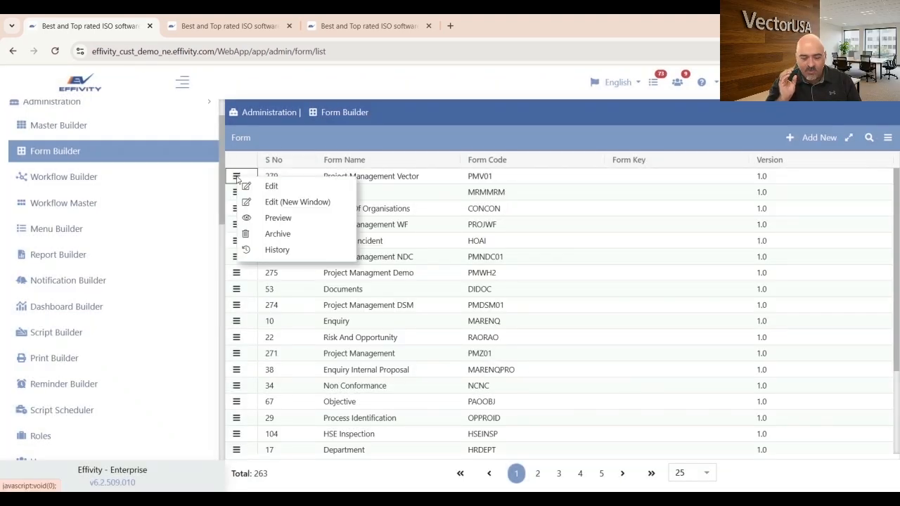
click(247, 184)
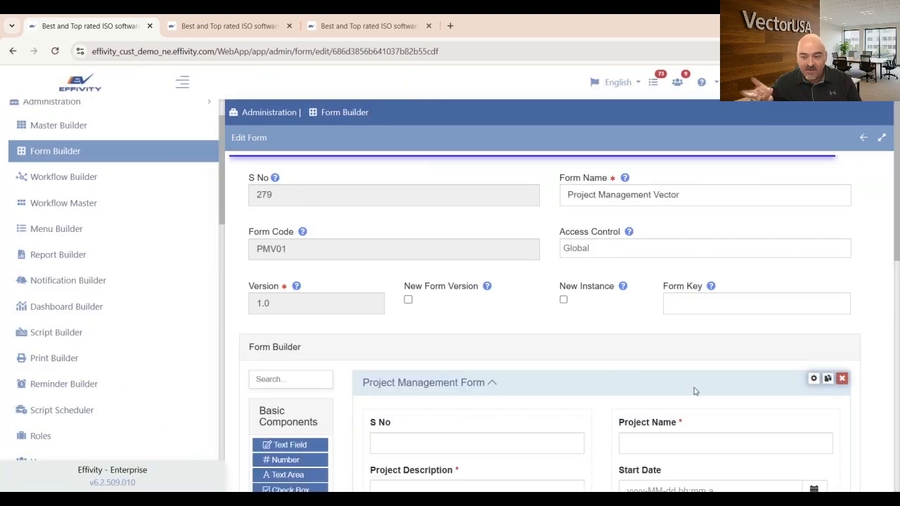
scroll(693, 387, down, 4)
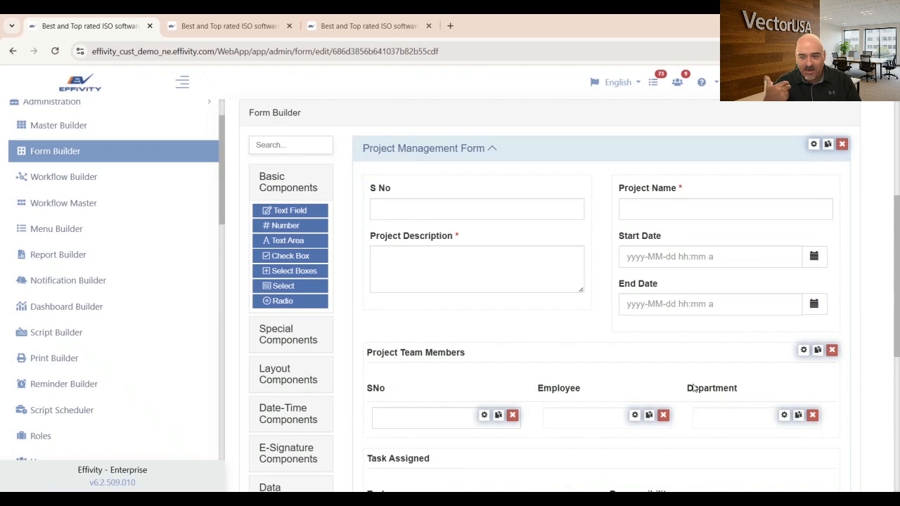
scroll(577, 420, up, 2)
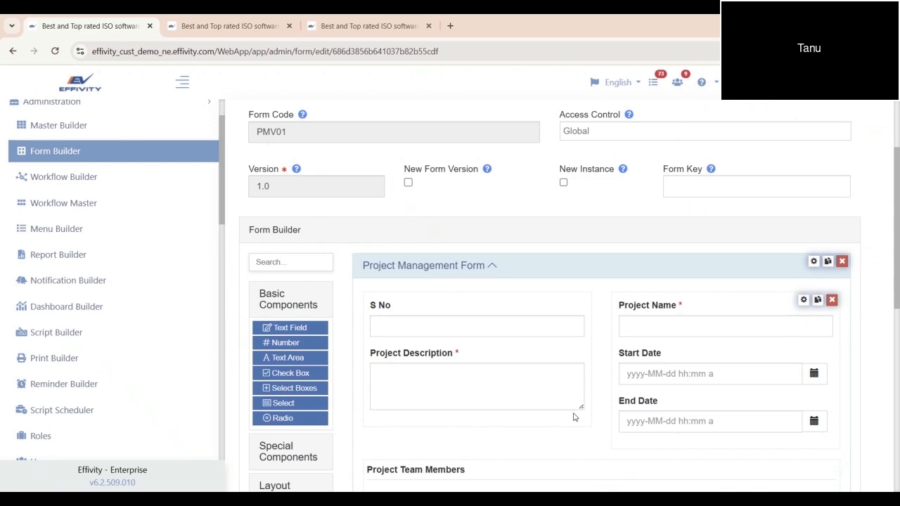
click(408, 182)
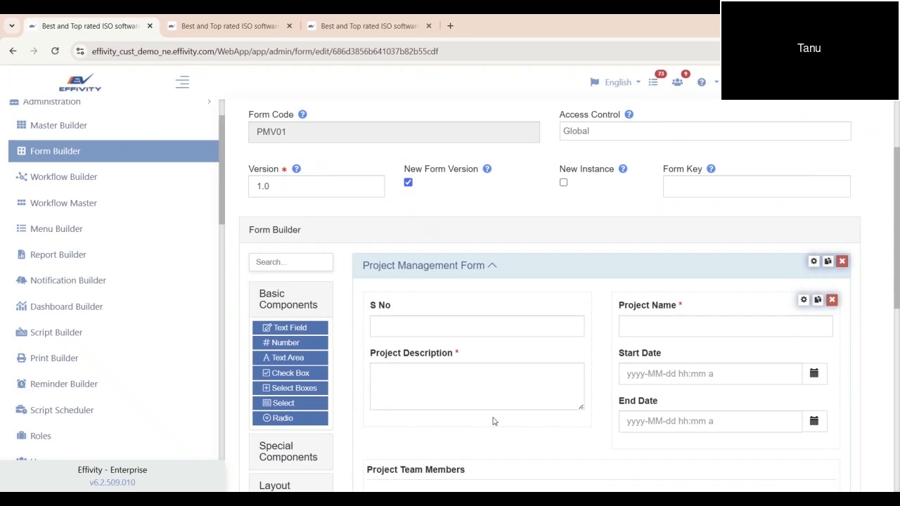
scroll(492, 421, down, 4)
scroll(492, 422, down, 2)
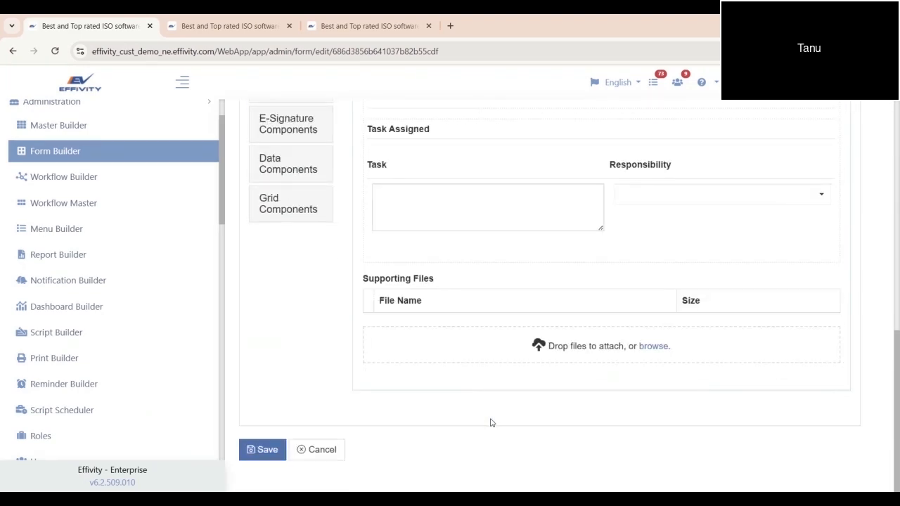
click(318, 450)
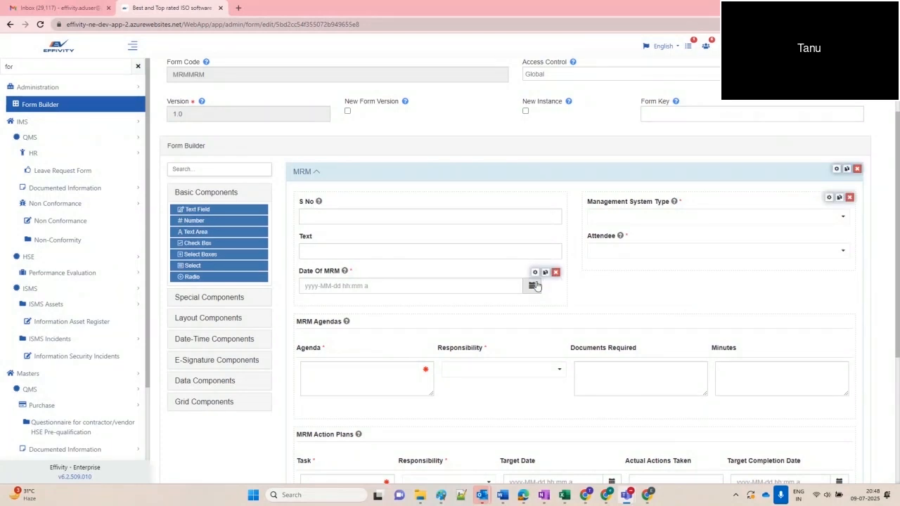
scroll(563, 303, up, 2)
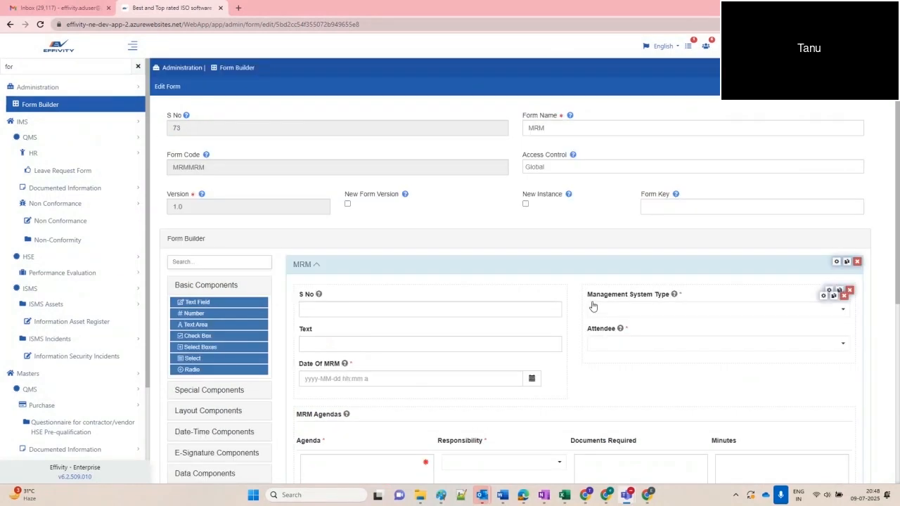
scroll(570, 245, down, 1)
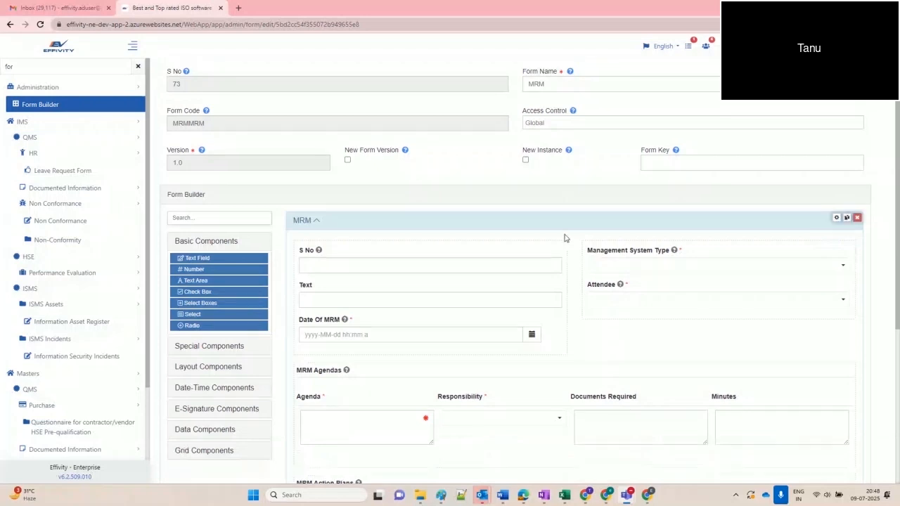
scroll(566, 243, up, 1)
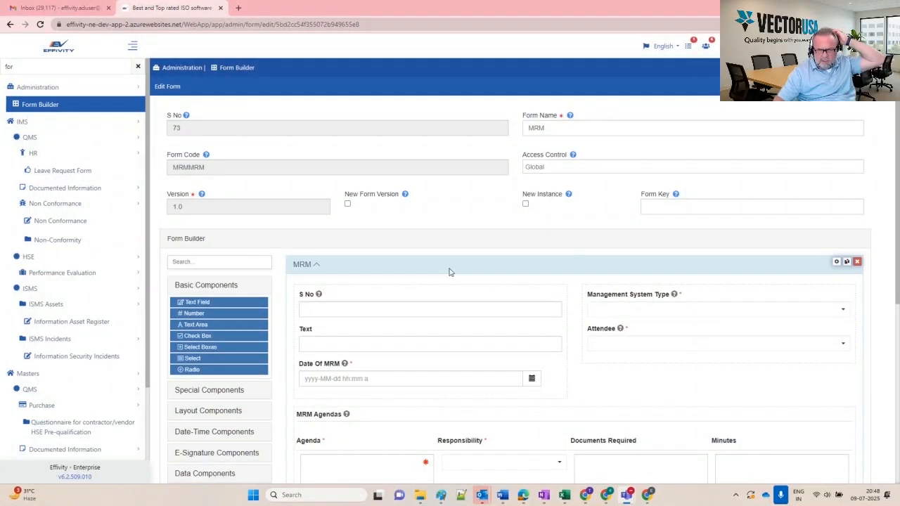
scroll(482, 260, down, 1)
scroll(482, 260, down, 1)
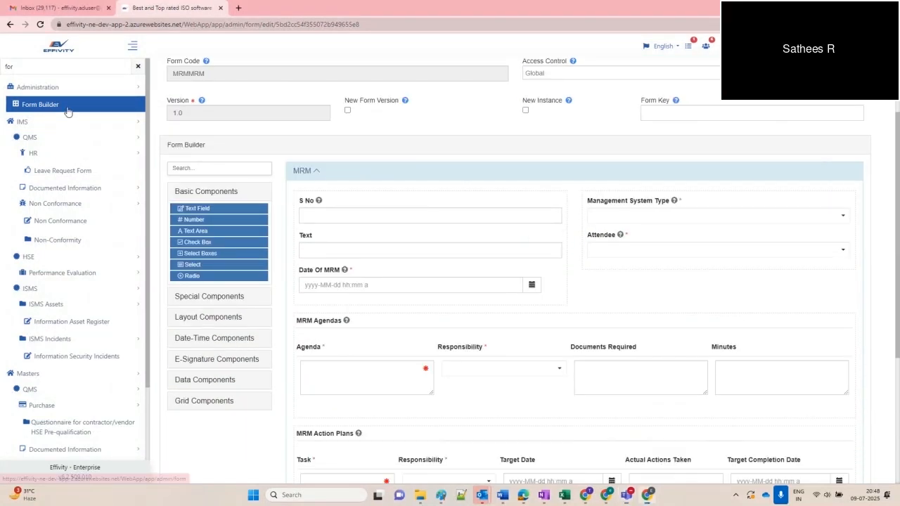
- Return to the Form Builder list, search form names for "vect", and open the Project Management Vector form for editing
click(42, 104)
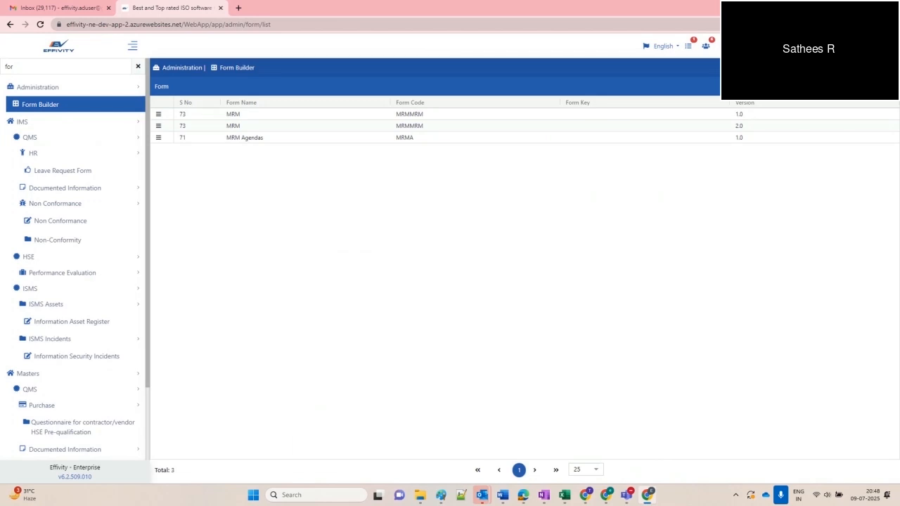
click(830, 86)
click(340, 124)
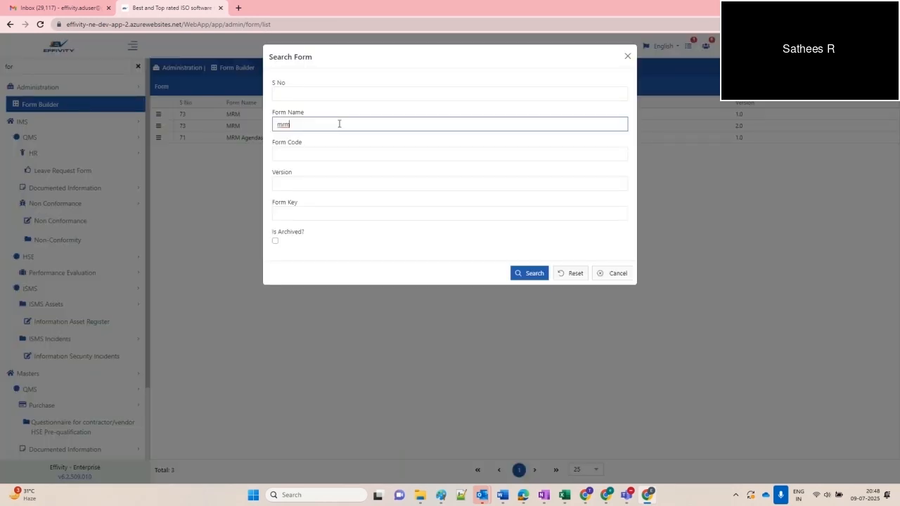
key(ctrl+a)
text(pro)
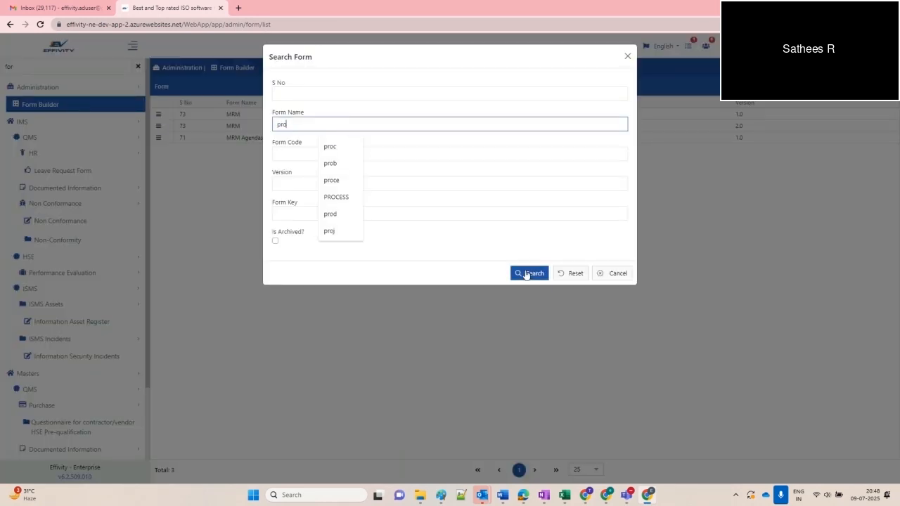
drag(315, 123, 268, 125)
text(vect)
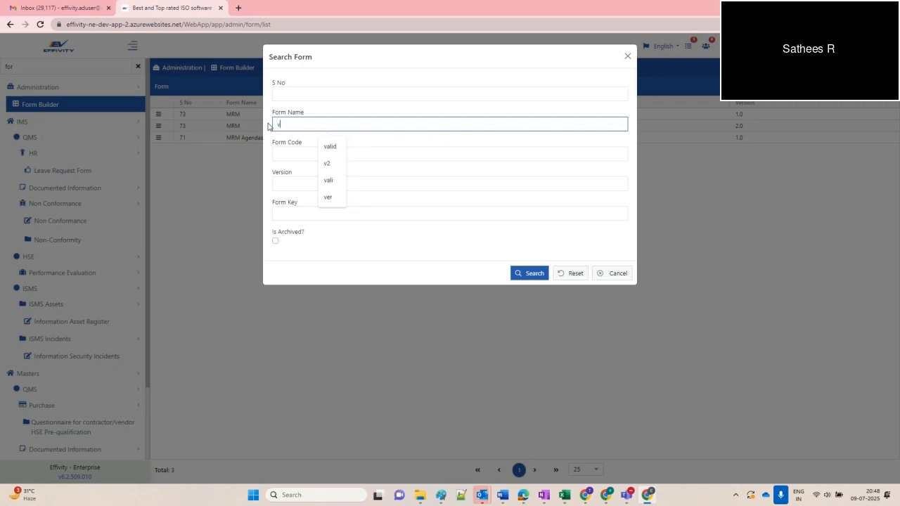
click(526, 272)
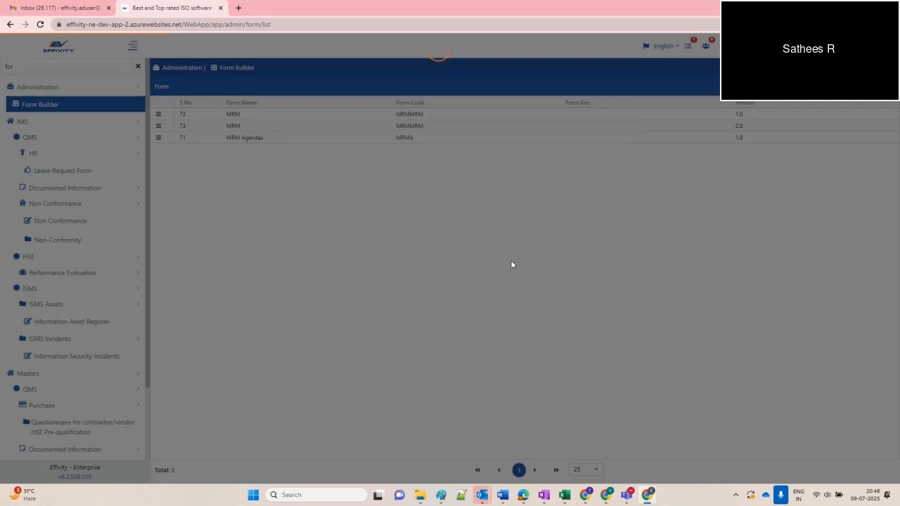
click(166, 117)
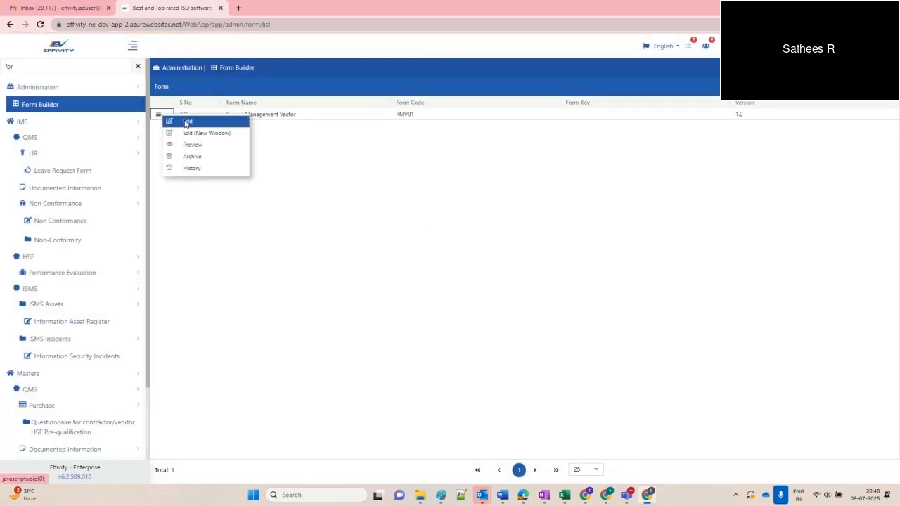
click(186, 122)
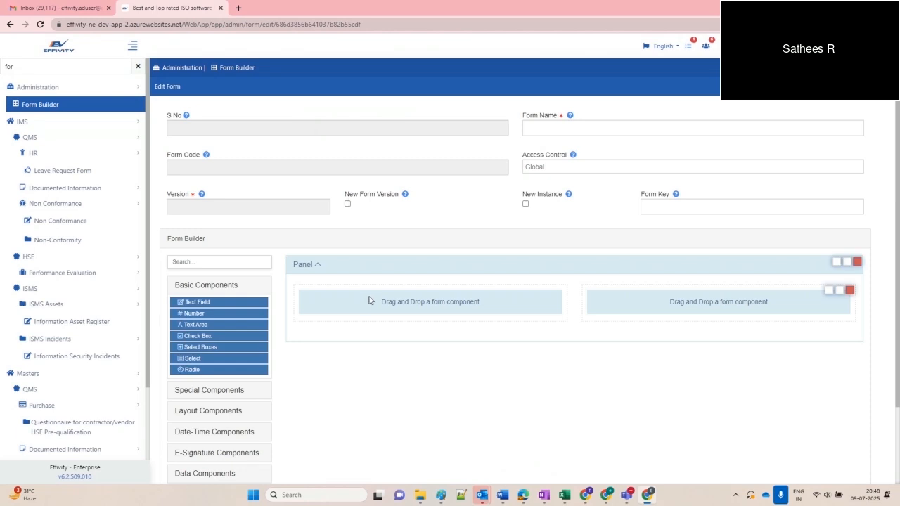
scroll(375, 304, down, 2)
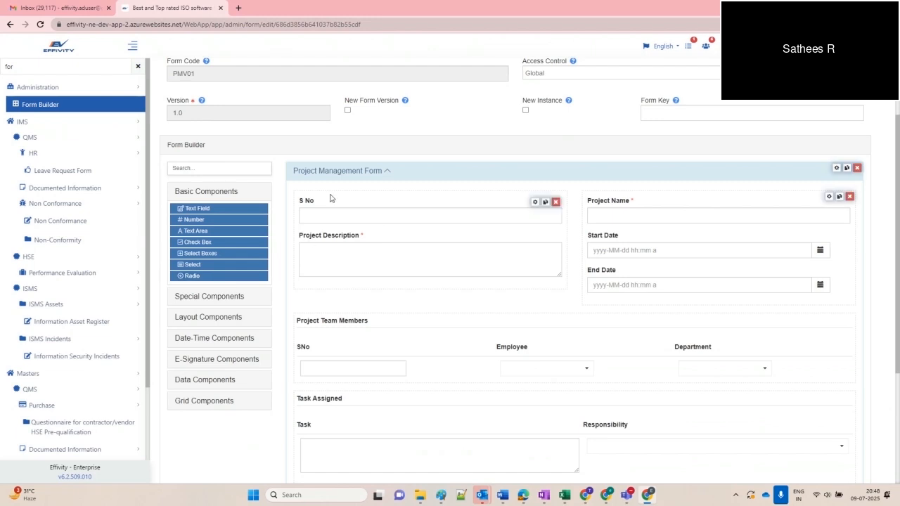
click(201, 298)
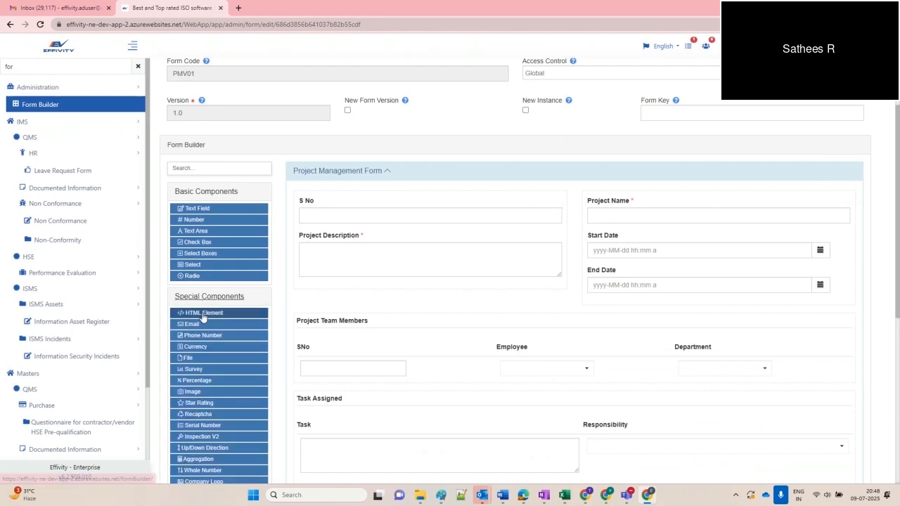
drag(202, 314, 582, 198)
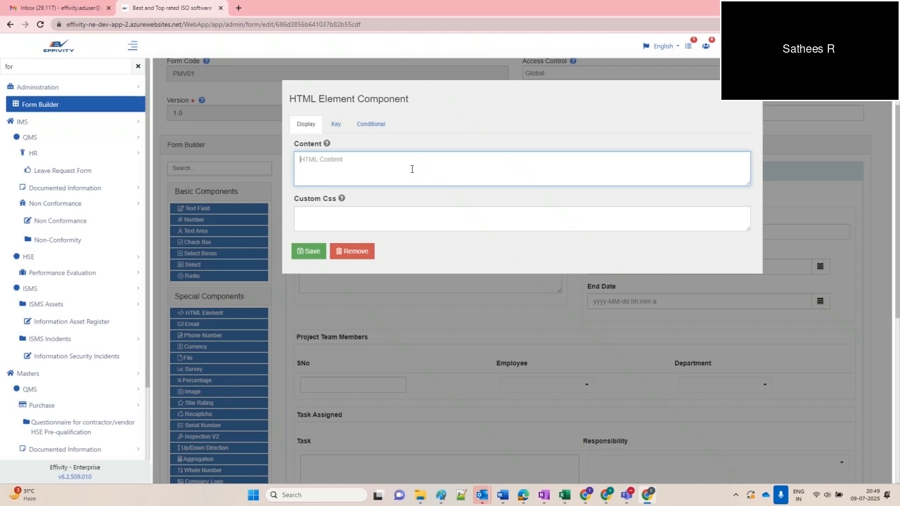
click(347, 254)
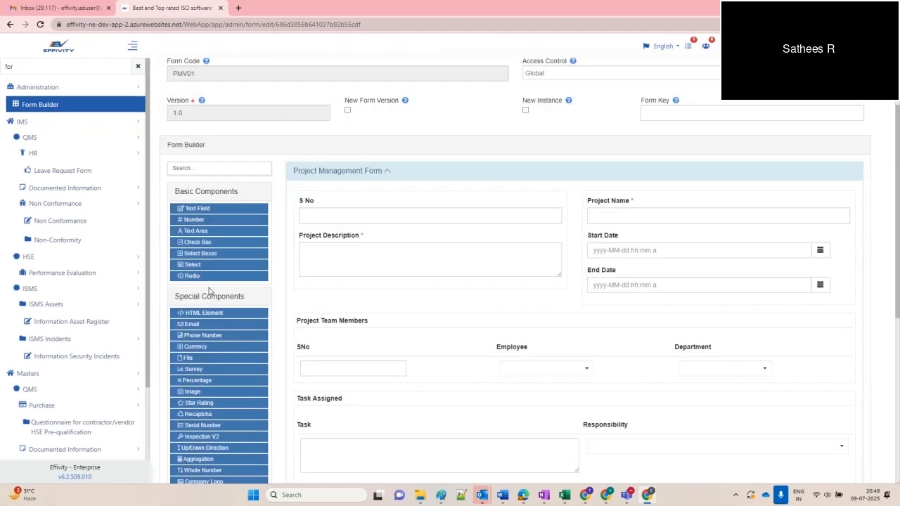
- Add an Image component above the S No field and enable its Show Thumbnail option
scroll(214, 274, down, 1)
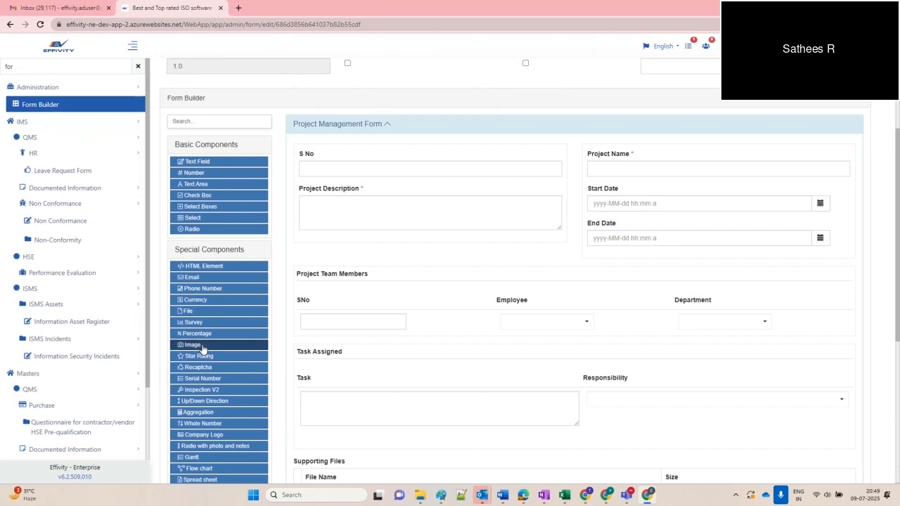
drag(202, 348, 482, 164)
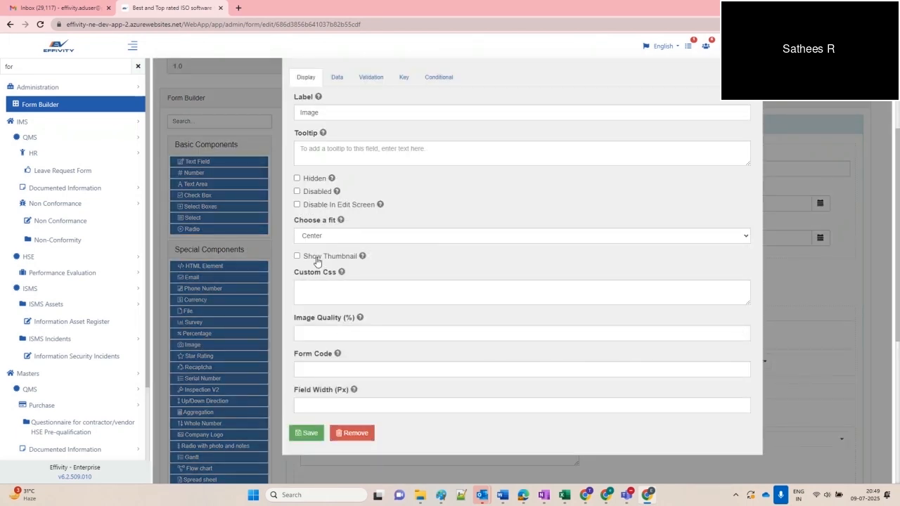
click(317, 259)
scroll(339, 327, up, 2)
- Upload the "19. cus satis" picture as the Image component's default image, then save the component and the form
click(337, 219)
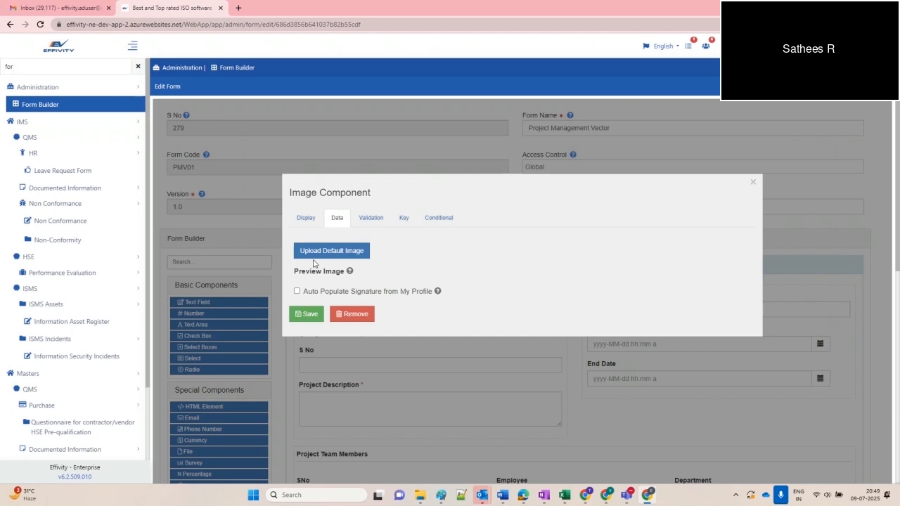
click(314, 259)
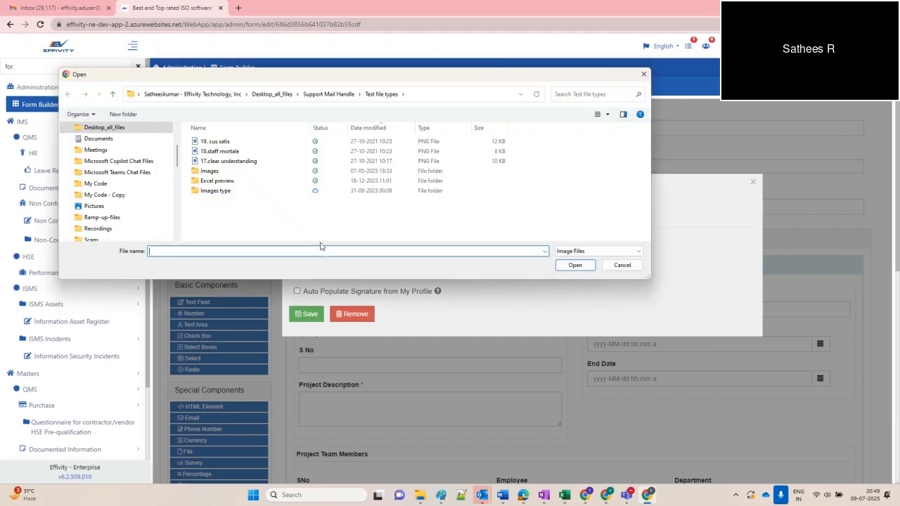
click(259, 142)
click(575, 266)
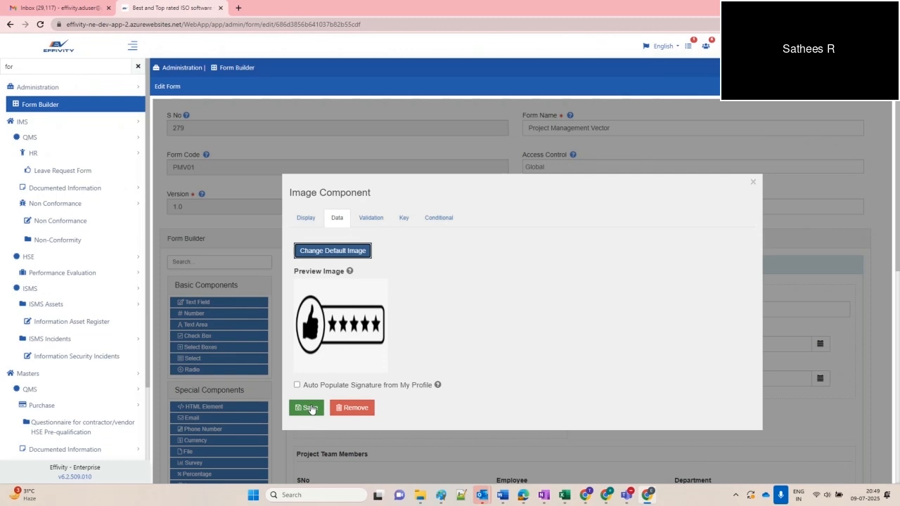
click(309, 408)
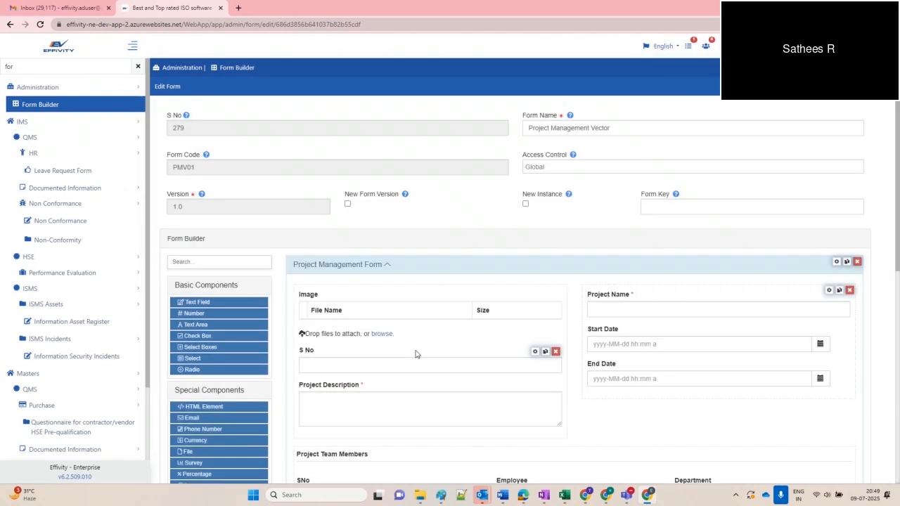
scroll(388, 356, down, 6)
click(178, 452)
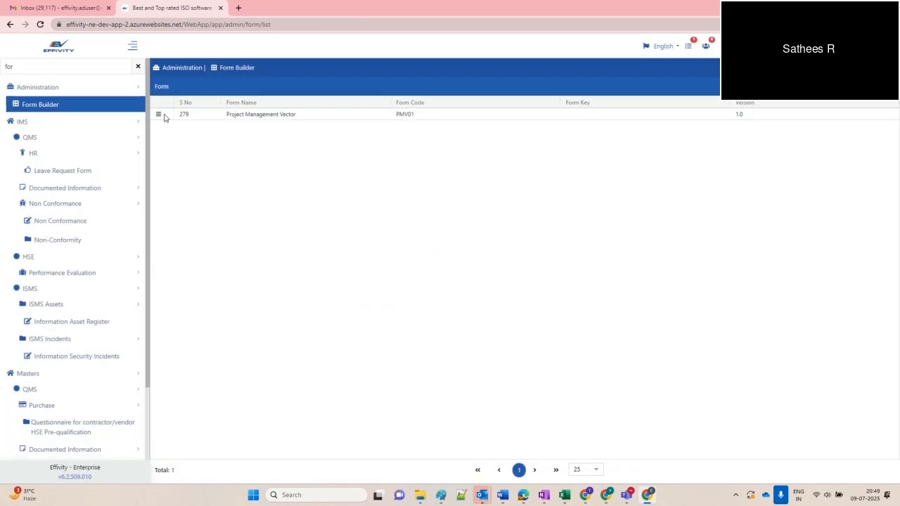
- Preview the Project Management Vector form to check its default image, and return to the form list
click(158, 113)
click(199, 147)
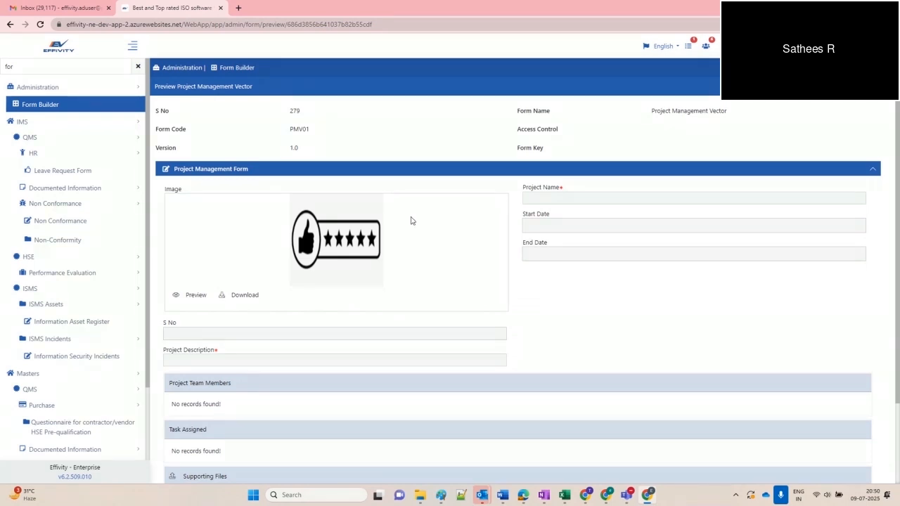
right_click(60, 53)
click(113, 138)
click(11, 24)
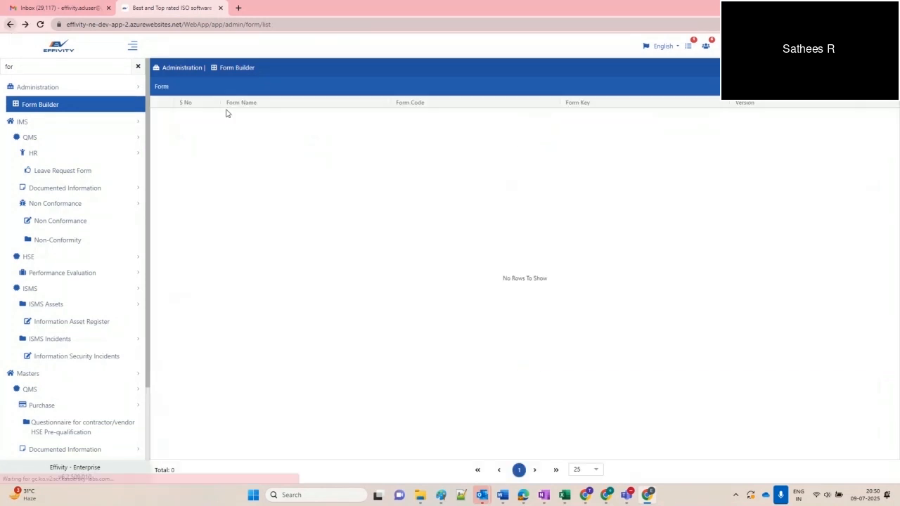
- Reopen the Project Management Vector form for editing and add a Columns component above the Image field with a single column of width 12
click(159, 115)
click(199, 122)
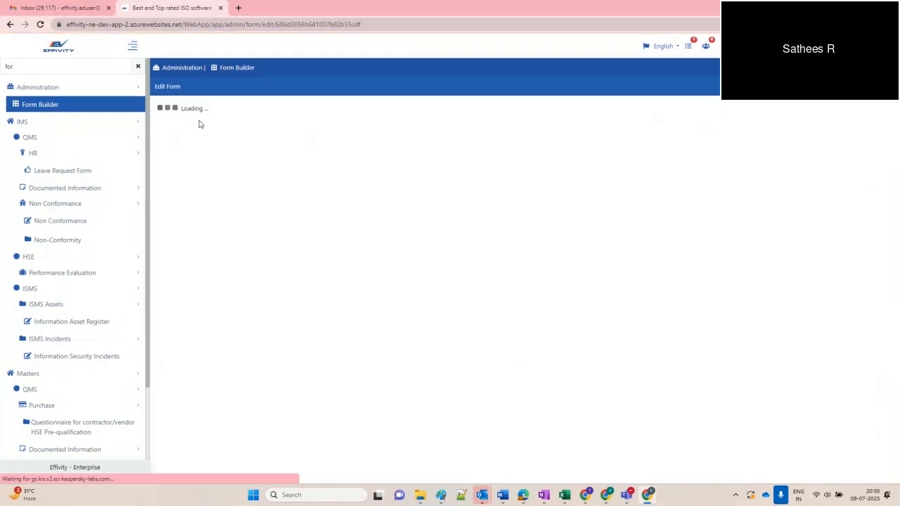
scroll(258, 308, down, 2)
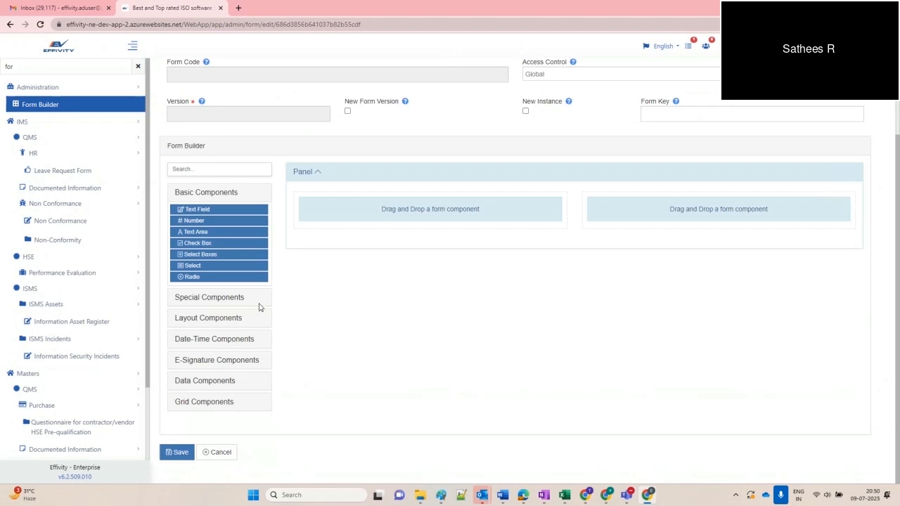
click(211, 318)
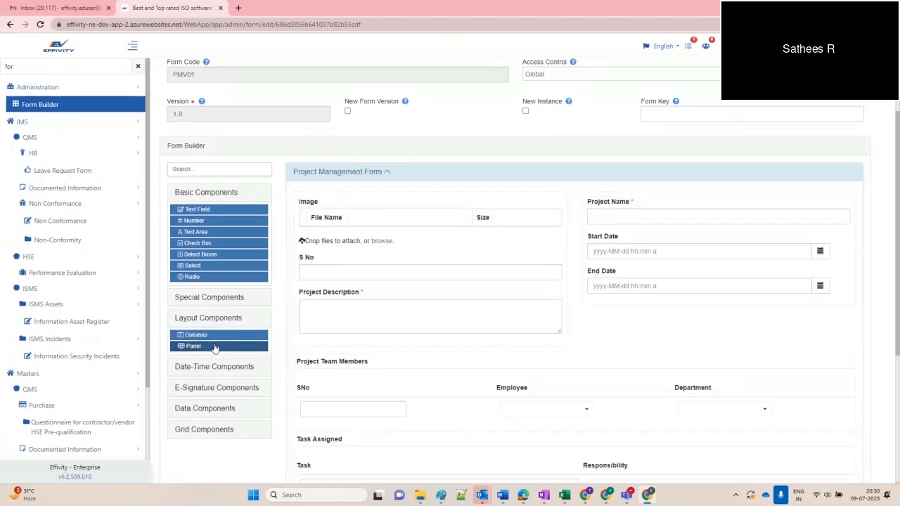
drag(217, 335, 568, 204)
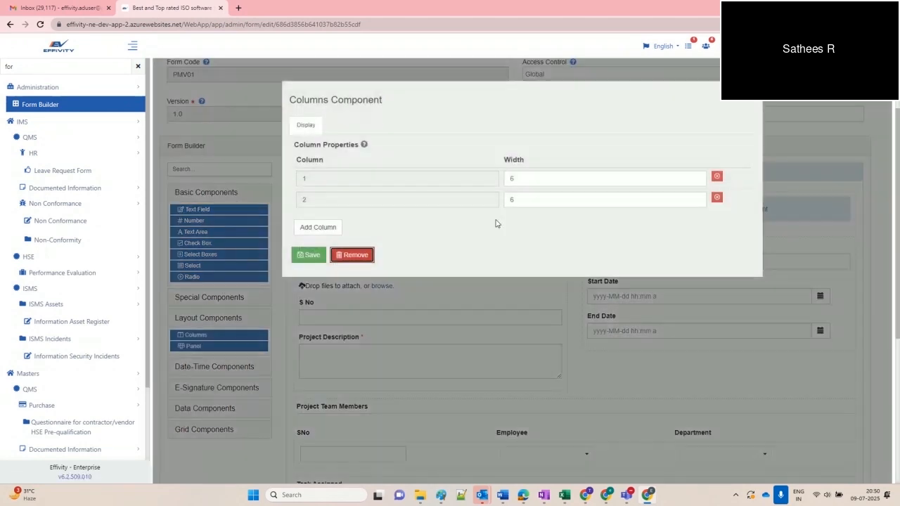
click(717, 199)
double_click(565, 179)
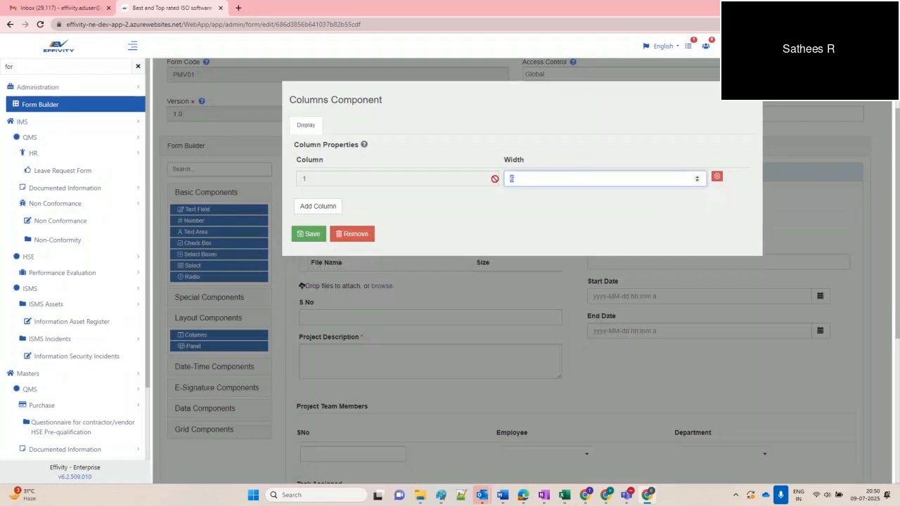
text(12)
click(309, 235)
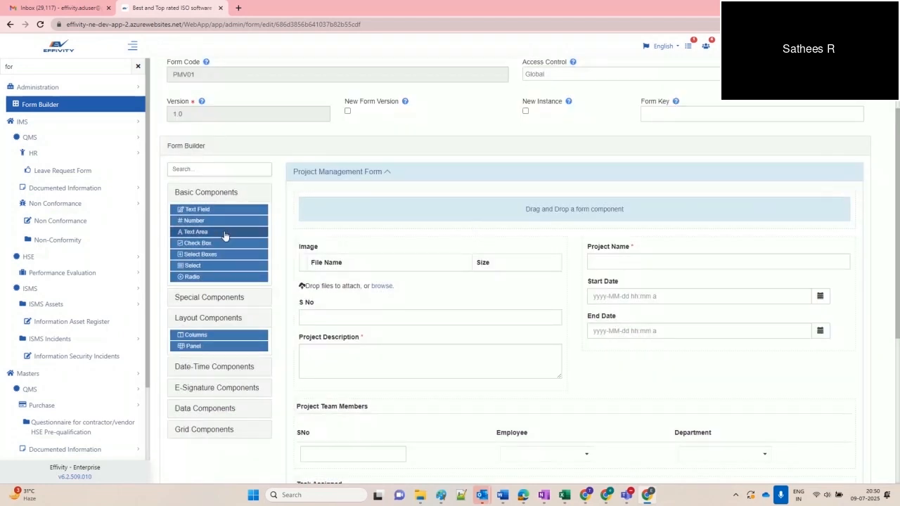
- Add an HTML Element component to the empty full-width column with an img tag as its content, and save the form
click(209, 297)
drag(205, 320, 446, 221)
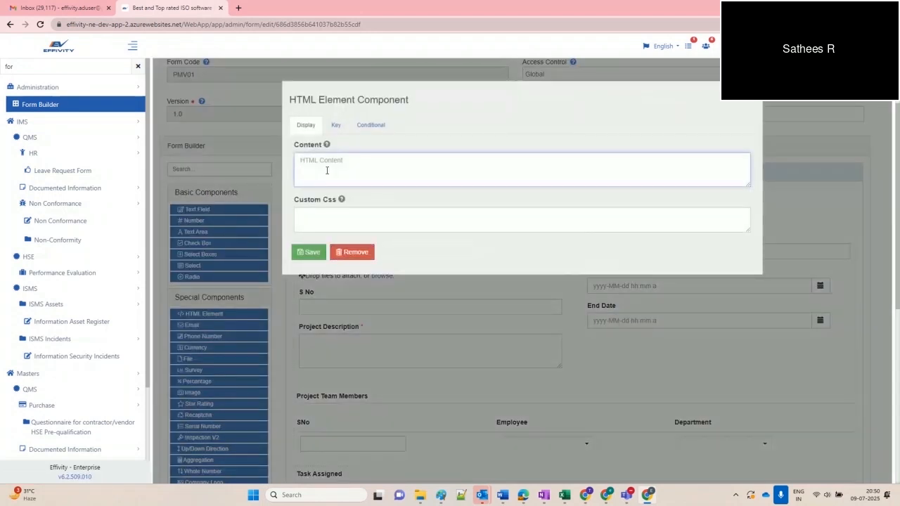
text(<>)
text(im)
text(g)
text(</img)
key(BackSpace)
key(BackSpace)
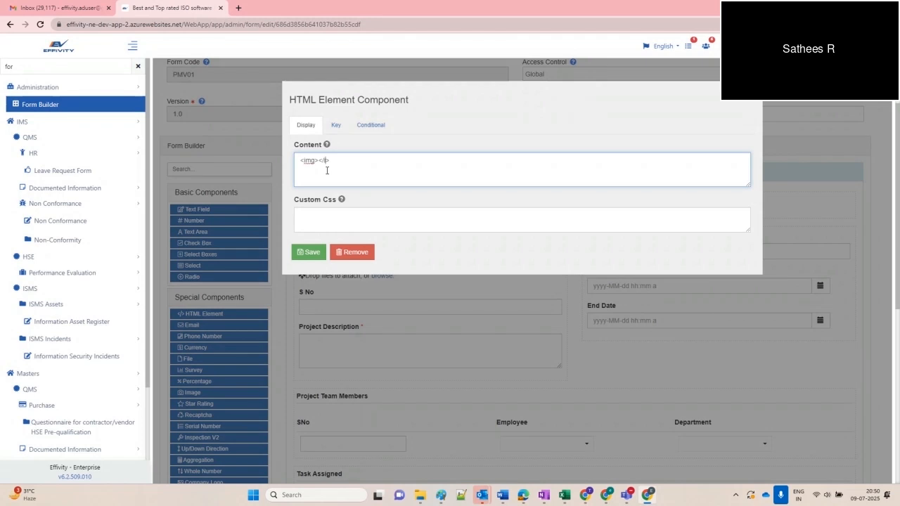
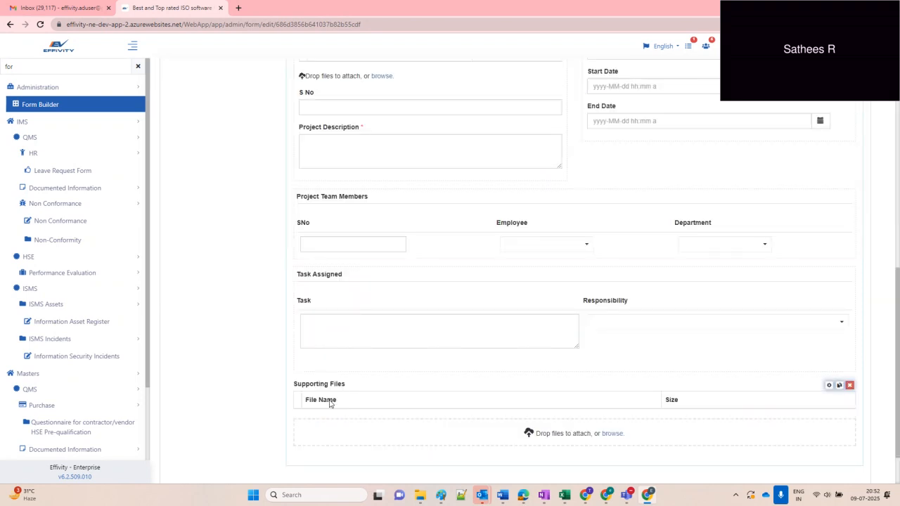
click(177, 452)
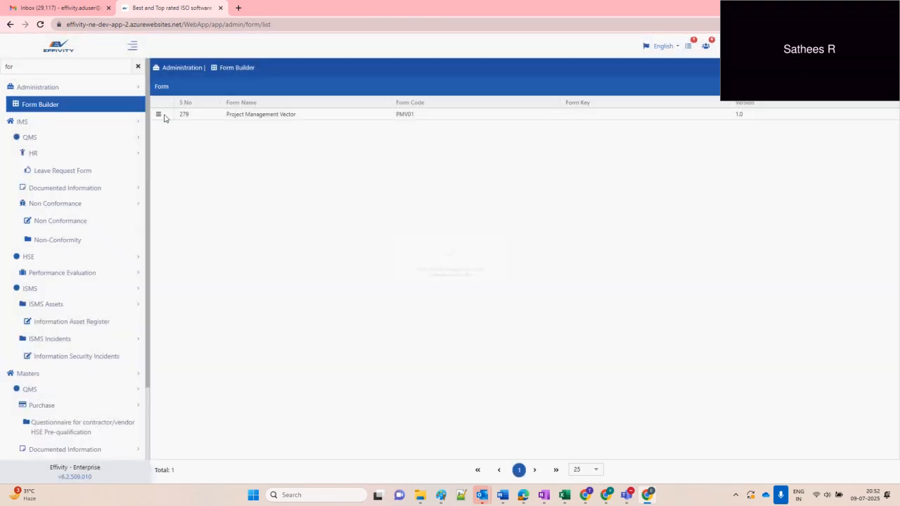
- Preview the Project Management Vector form to examine the HTML image and the fields below it, and return to the form list
click(158, 114)
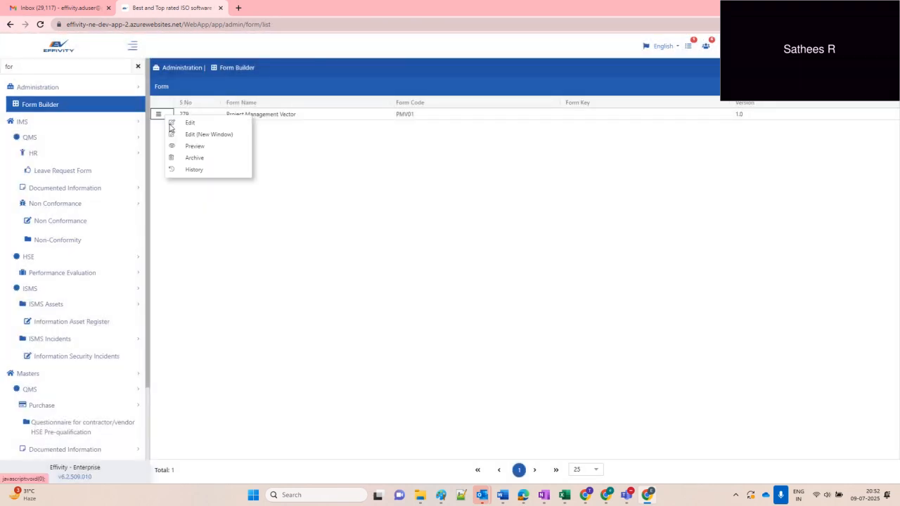
click(182, 146)
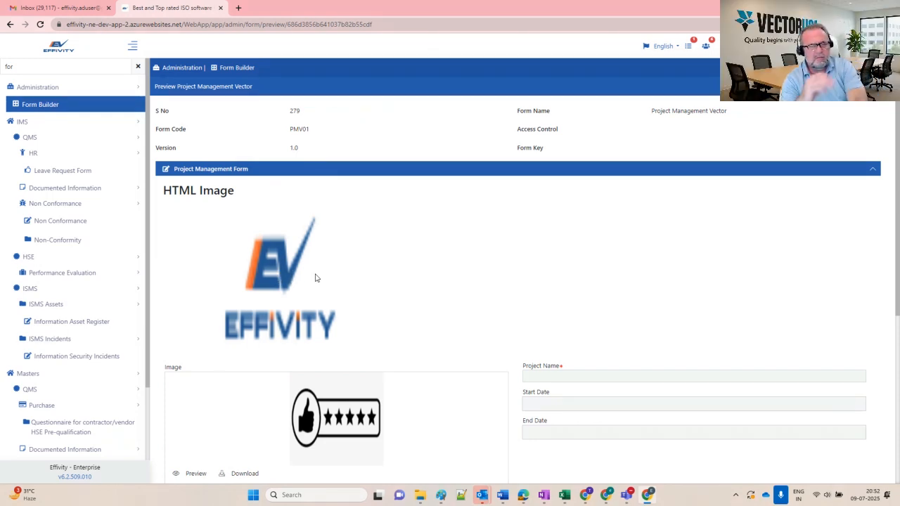
scroll(316, 277, down, 1)
scroll(246, 376, down, 3)
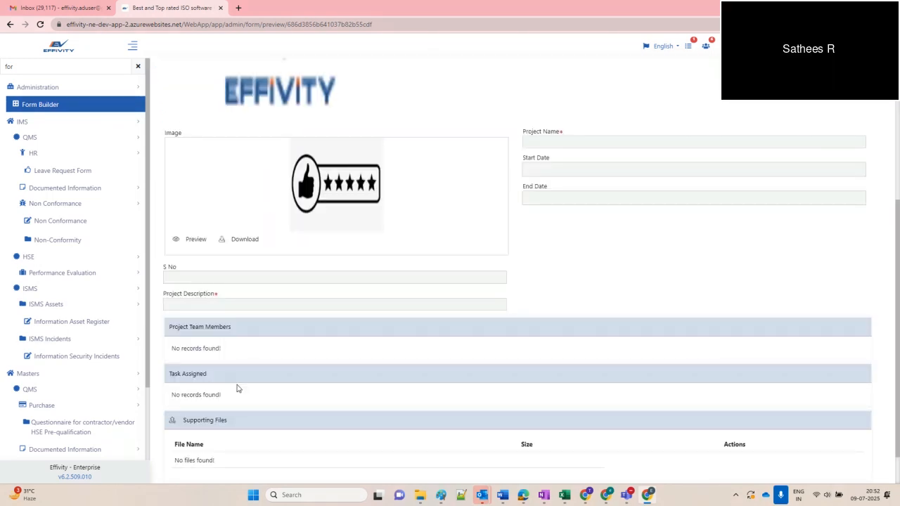
click(175, 468)
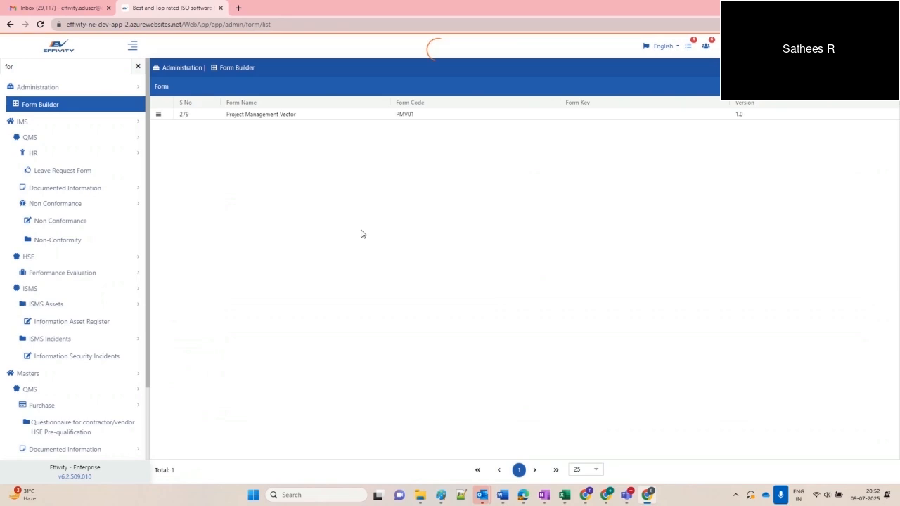
- Reopen the Project Management Vector form for editing and remove the HTML Element, its full-width Columns component and the Image field
click(159, 115)
click(187, 120)
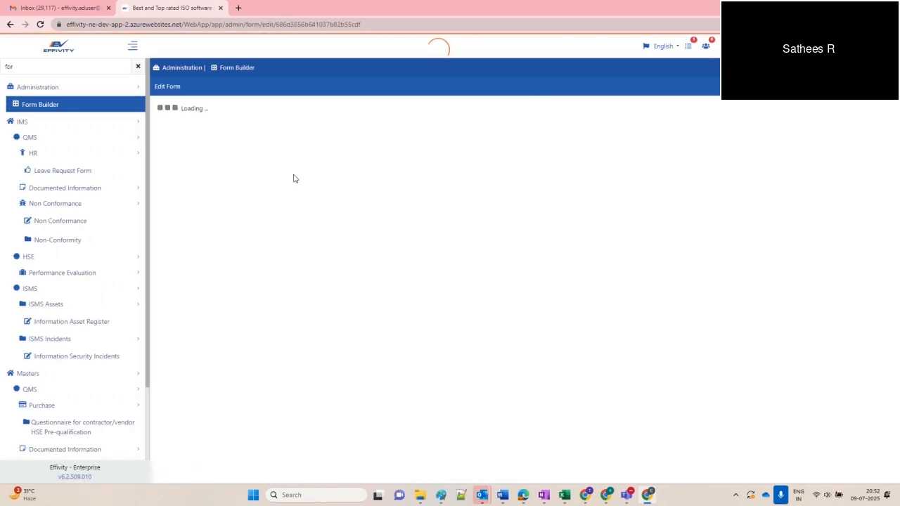
scroll(435, 253, down, 1)
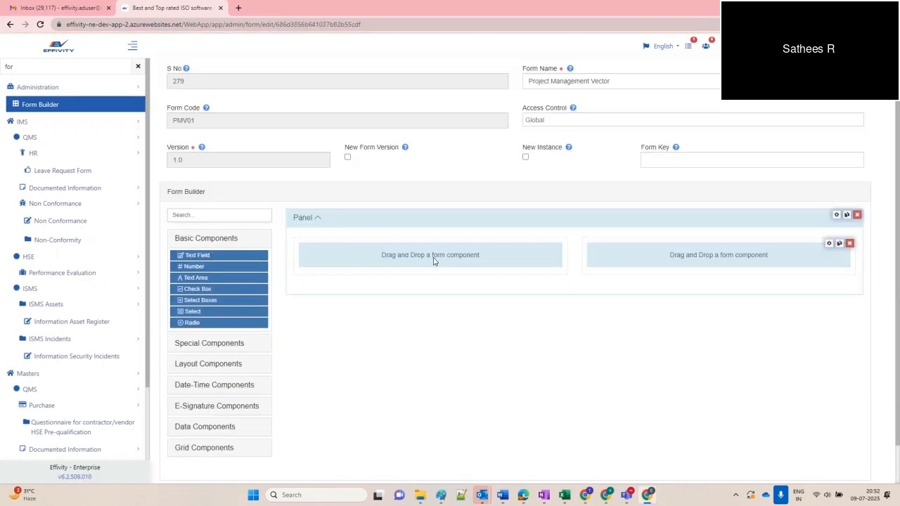
scroll(450, 270, down, 3)
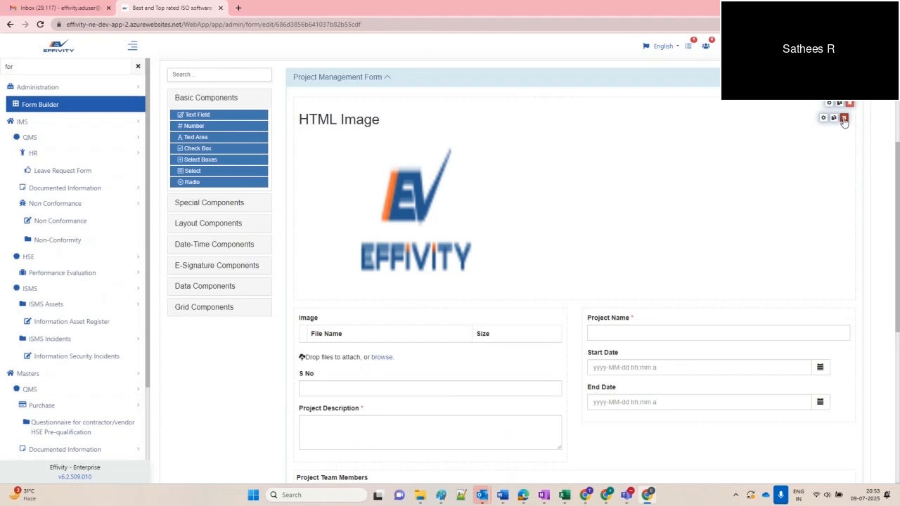
click(844, 118)
click(850, 104)
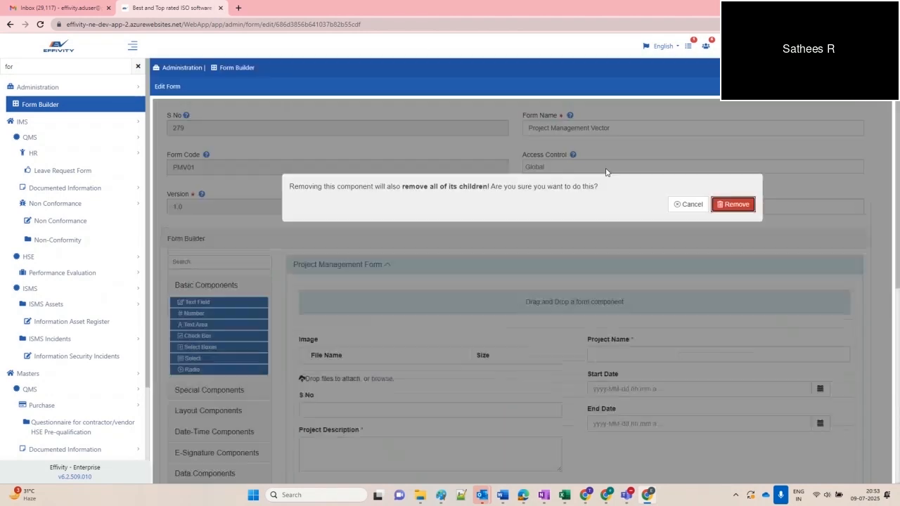
click(680, 203)
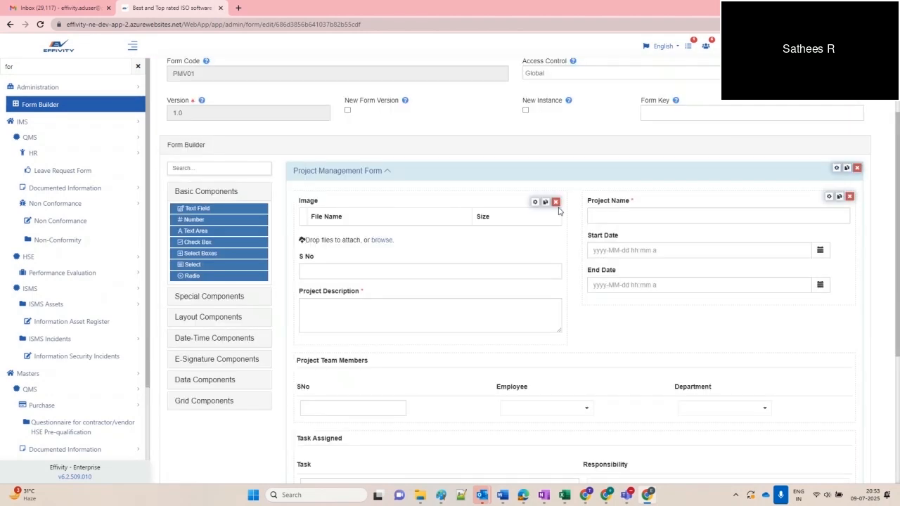
click(555, 203)
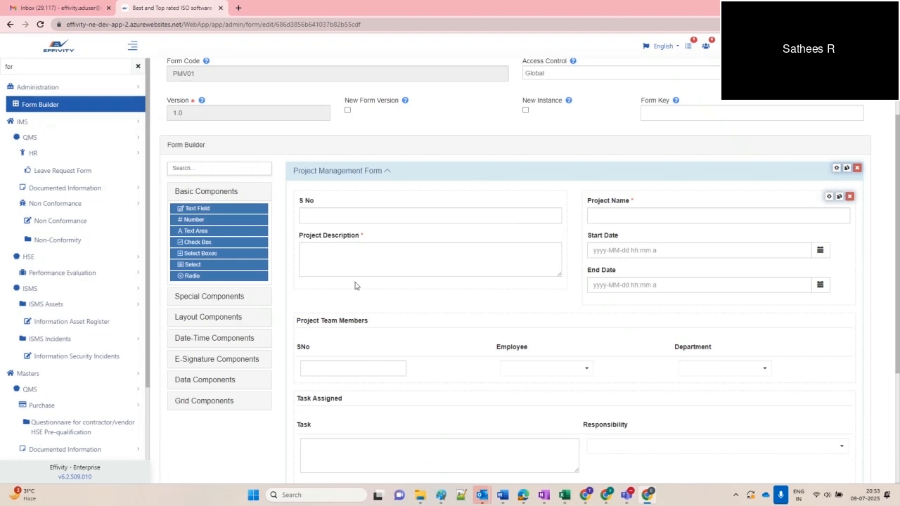
- Show the form's available Data Components, including Master Data list, and open the Master Builder
click(205, 380)
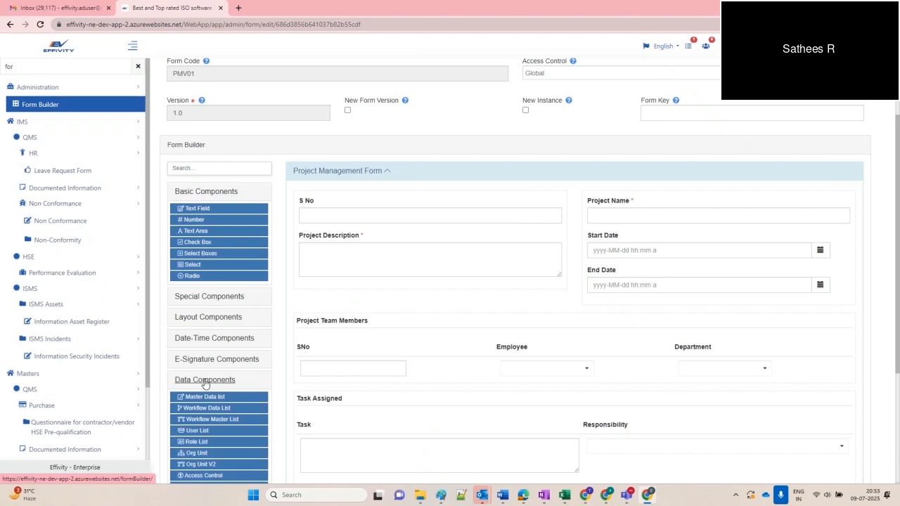
scroll(210, 372, down, 1)
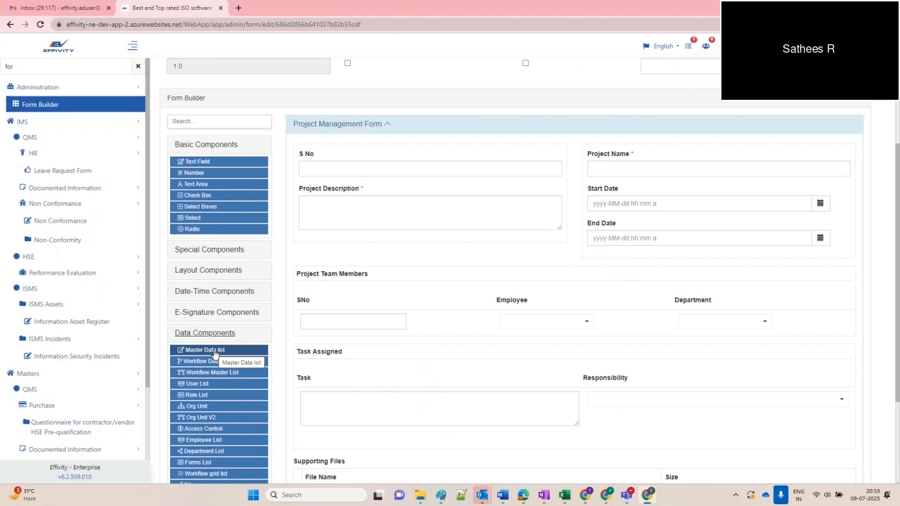
click(30, 66)
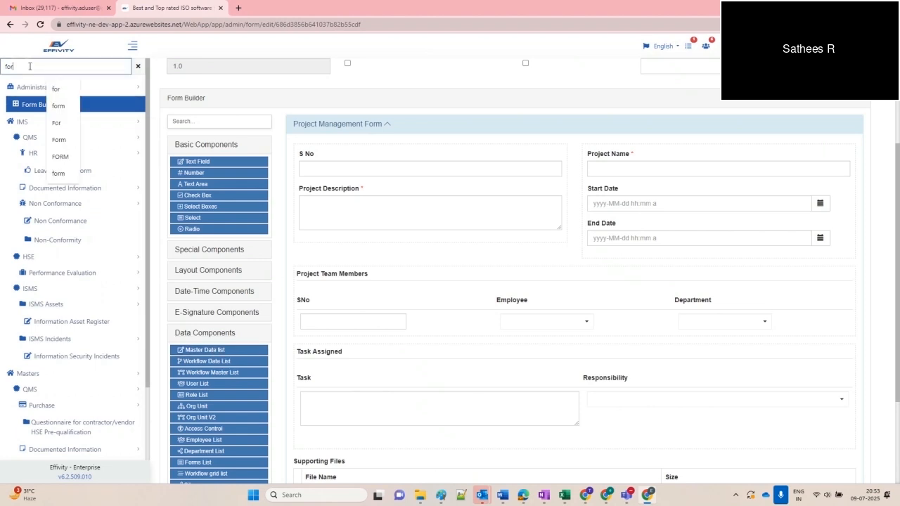
double_click(30, 66)
text(mas)
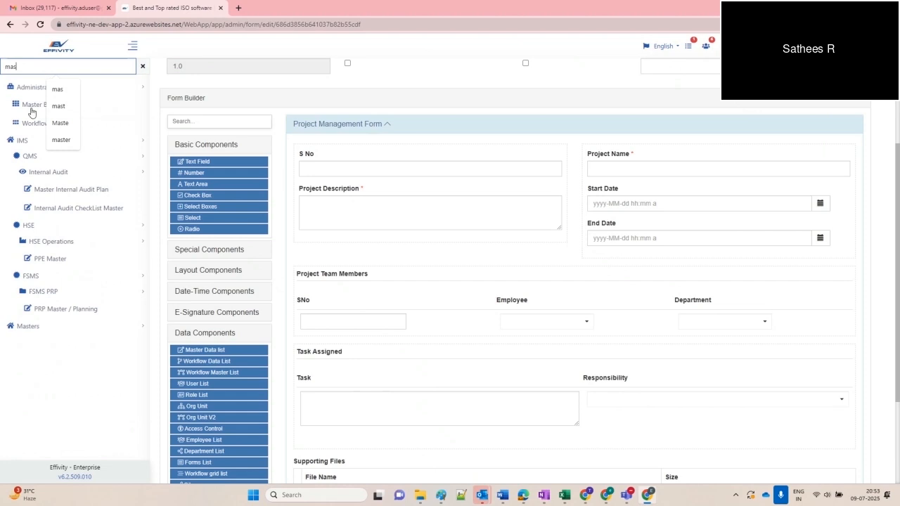
double_click(35, 65)
key(BackSpace)
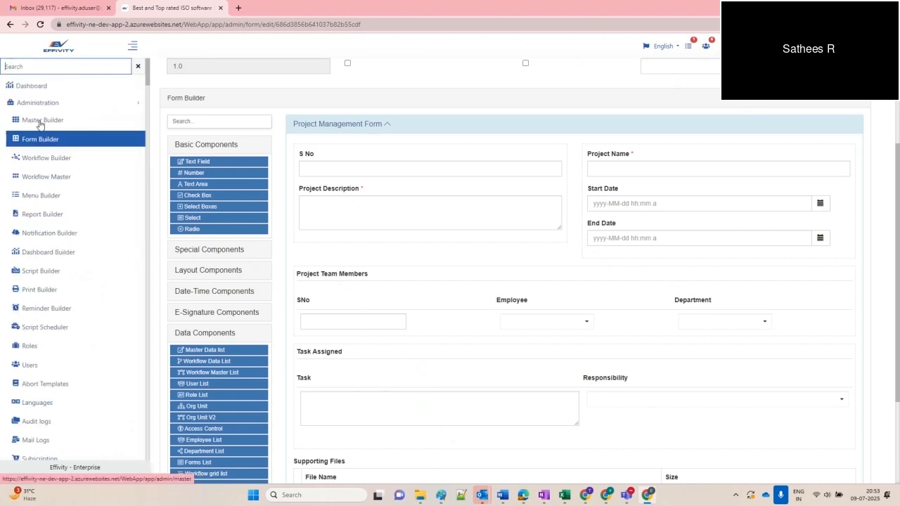
click(39, 123)
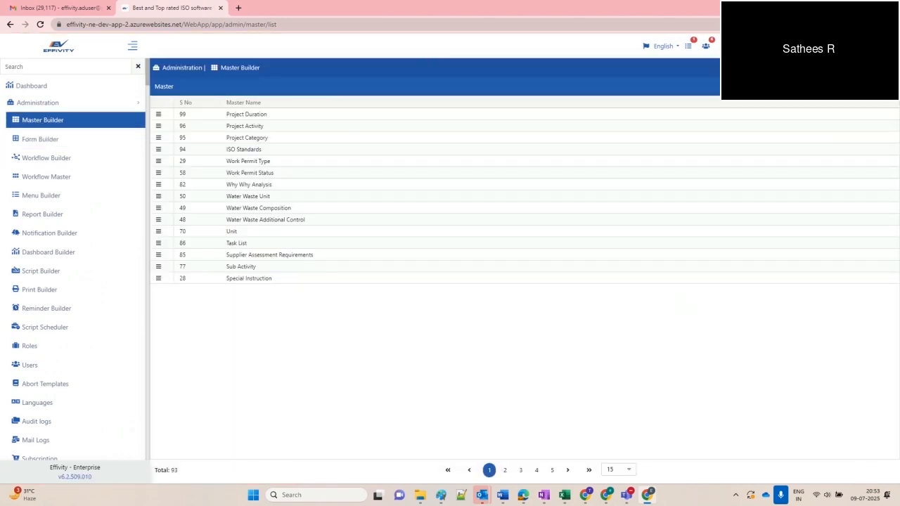
- Create a new master and name it Project Type
click(876, 86)
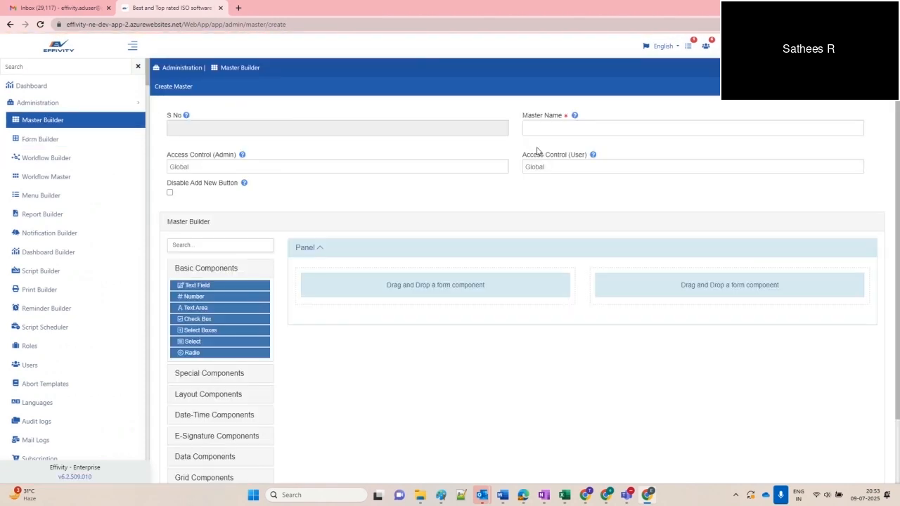
click(557, 127)
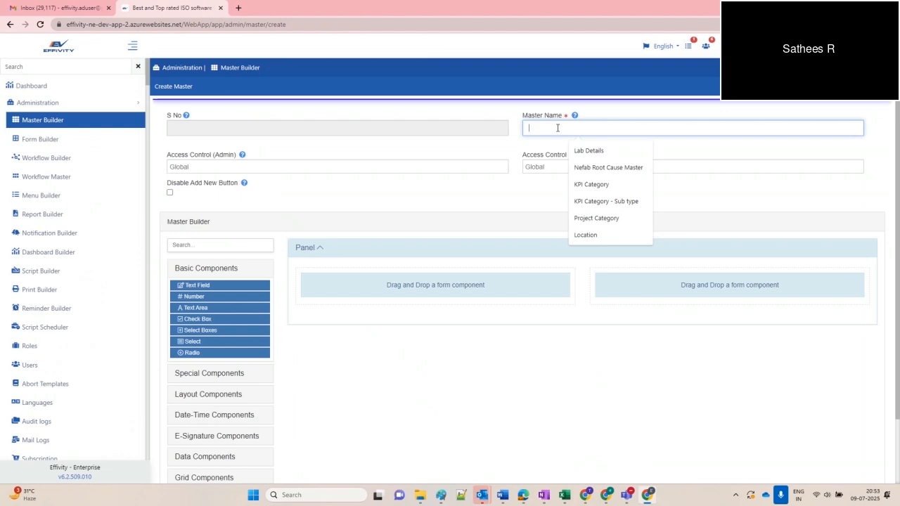
text(Pro)
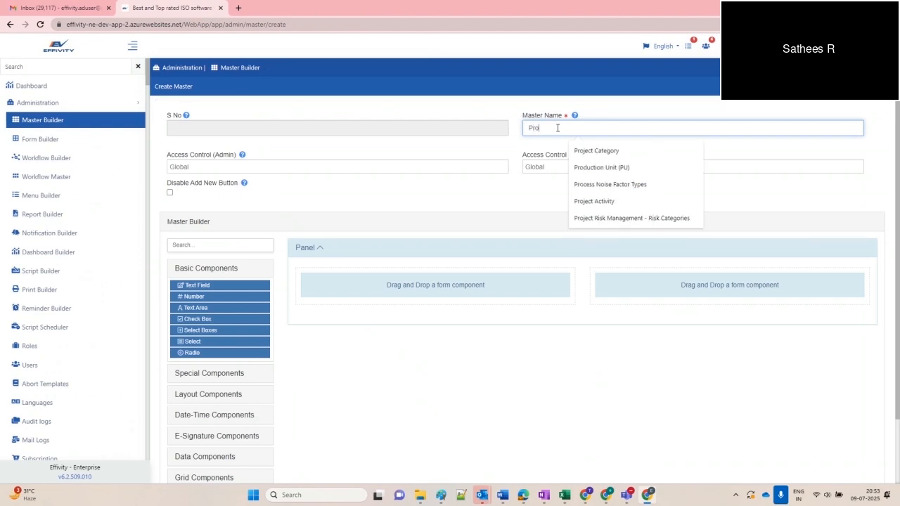
text(ject Type)
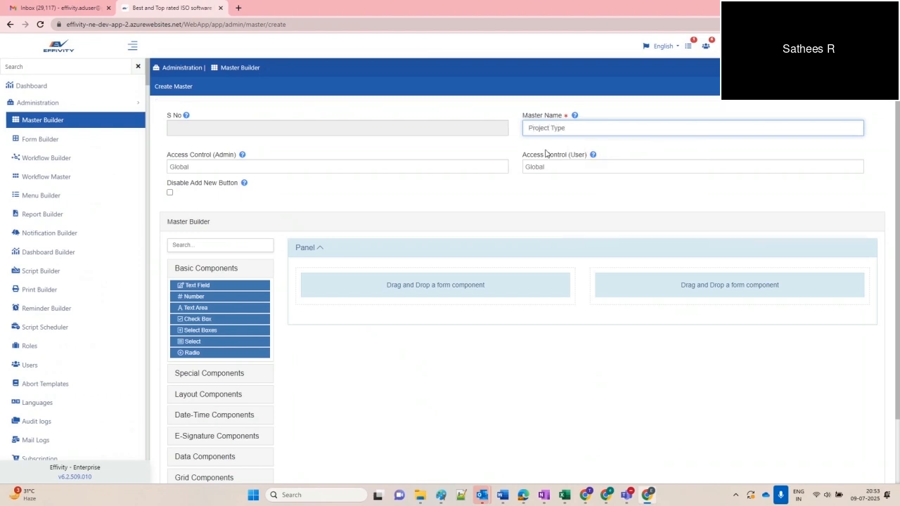
- Find the Serial Number component and add it to the panel's first column with the label S No
scroll(302, 267, down, 1)
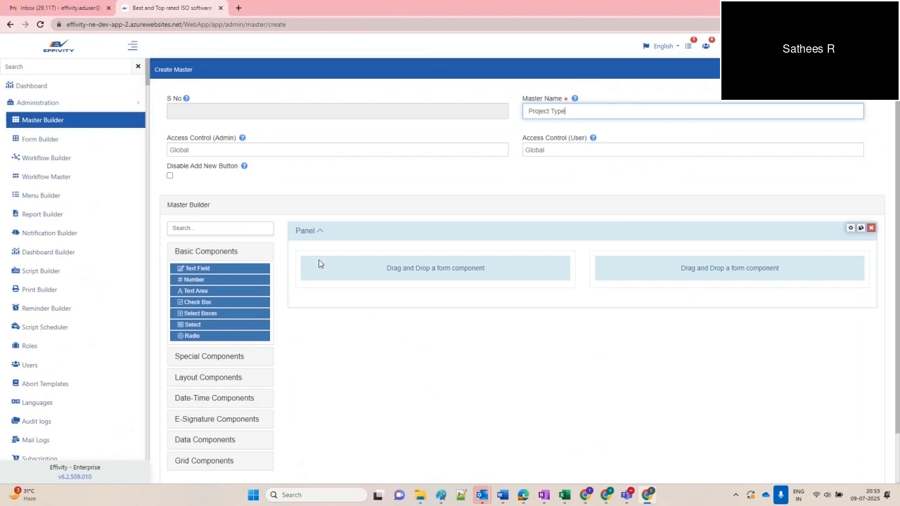
scroll(318, 264, down, 1)
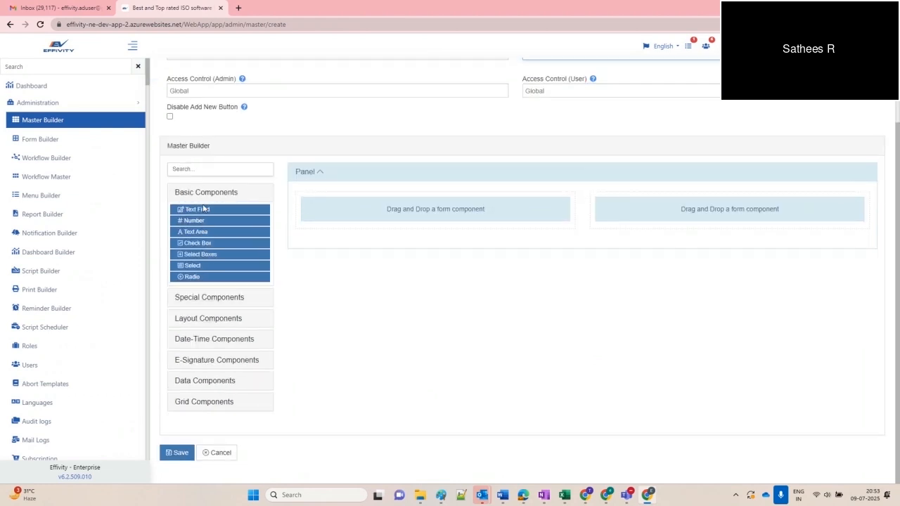
click(203, 297)
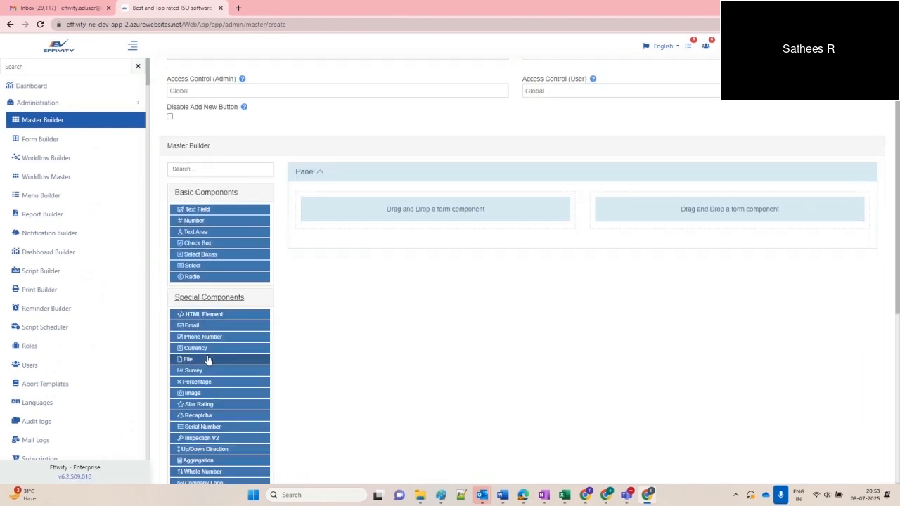
click(197, 170)
text(s)
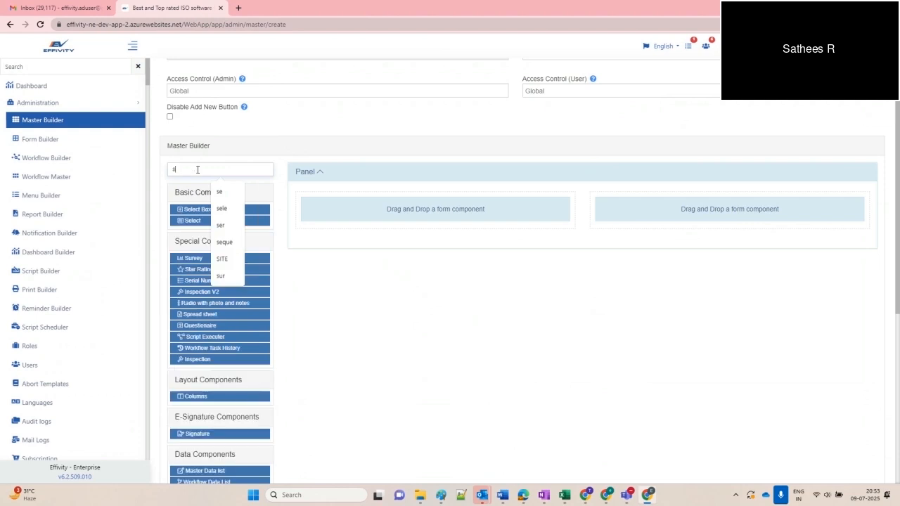
text(erial)
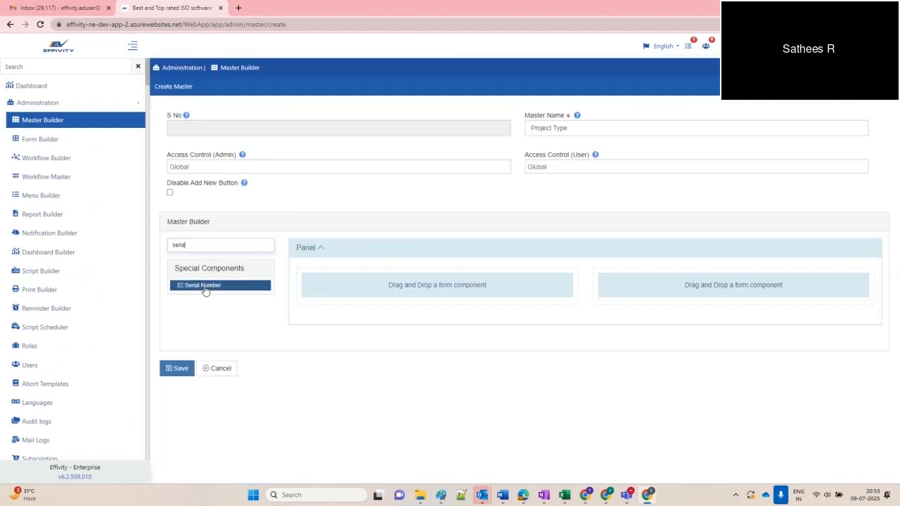
drag(205, 290, 408, 305)
scroll(345, 312, down, 3)
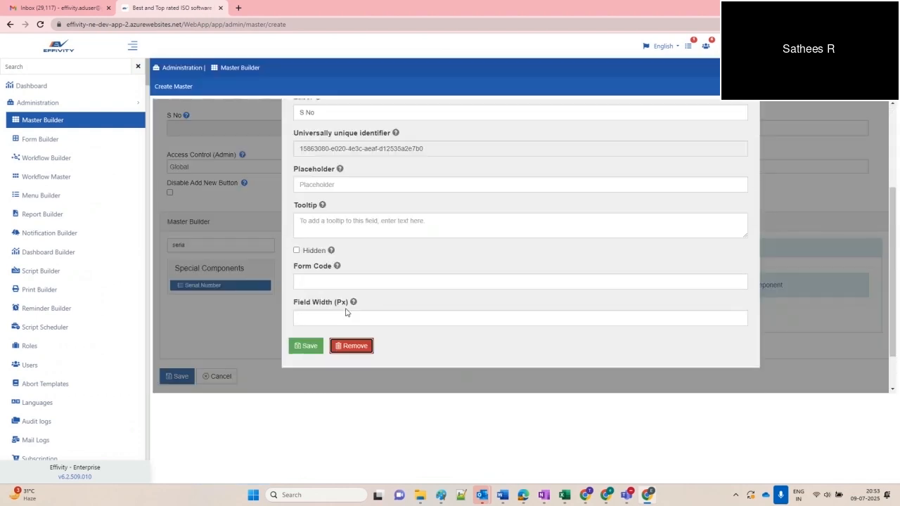
click(302, 346)
- Add a required Text Field labelled Project Type to the panel's second column, and save the master
double_click(192, 245)
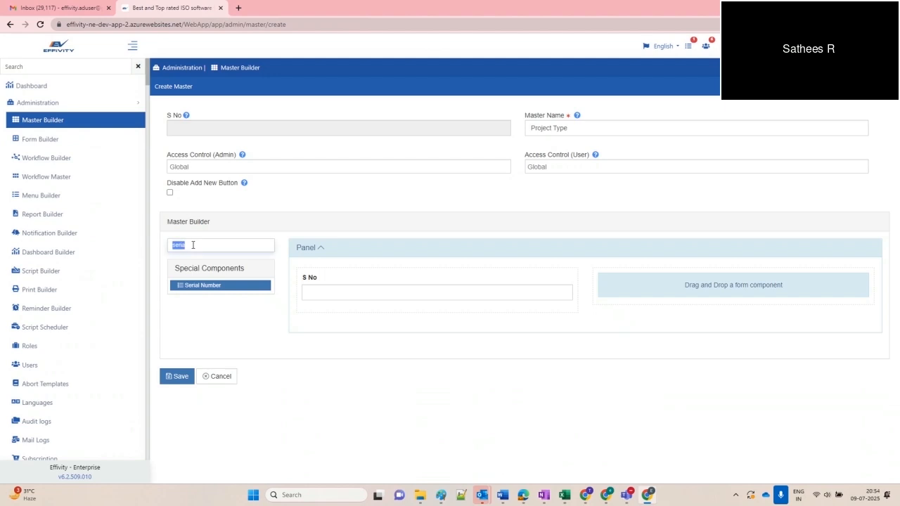
text(text)
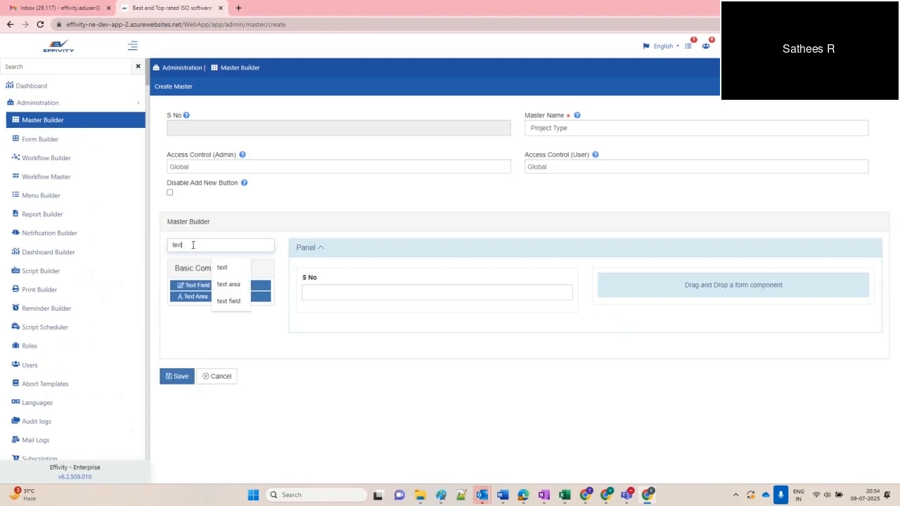
drag(206, 301, 655, 299)
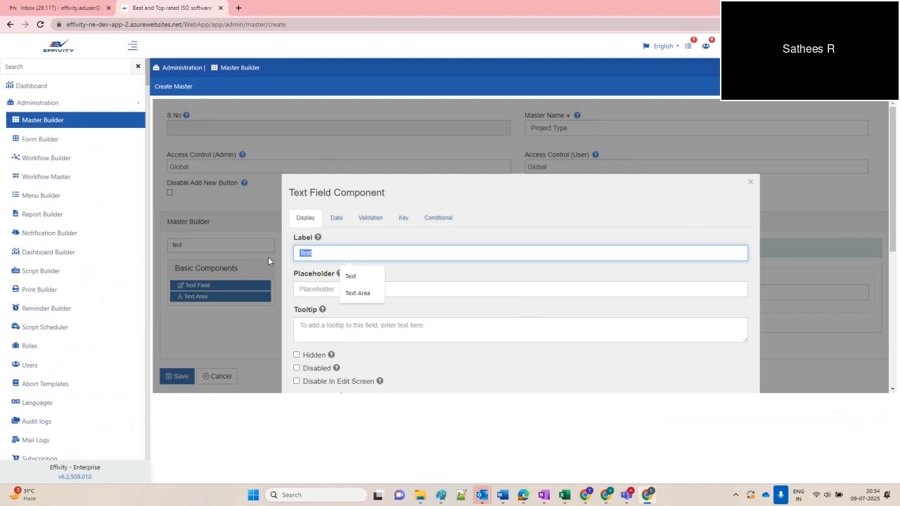
text(Project T)
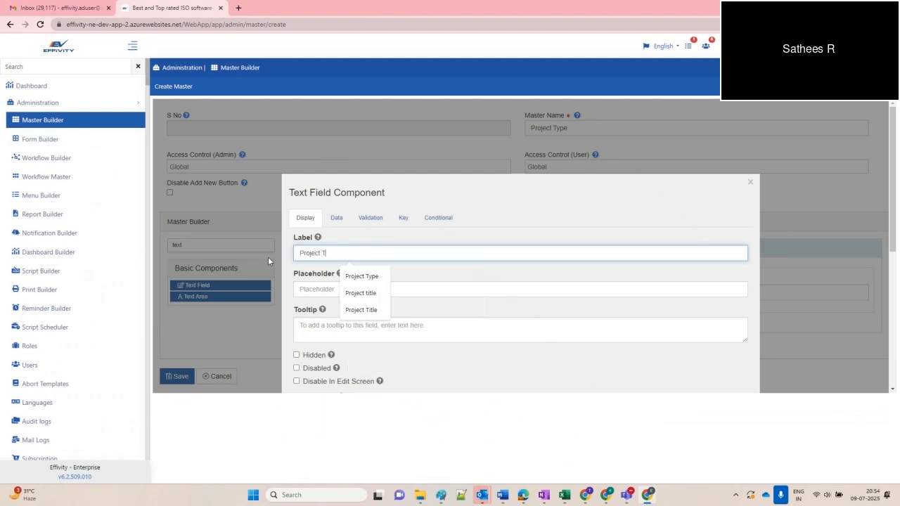
text(ype)
scroll(325, 321, down, 2)
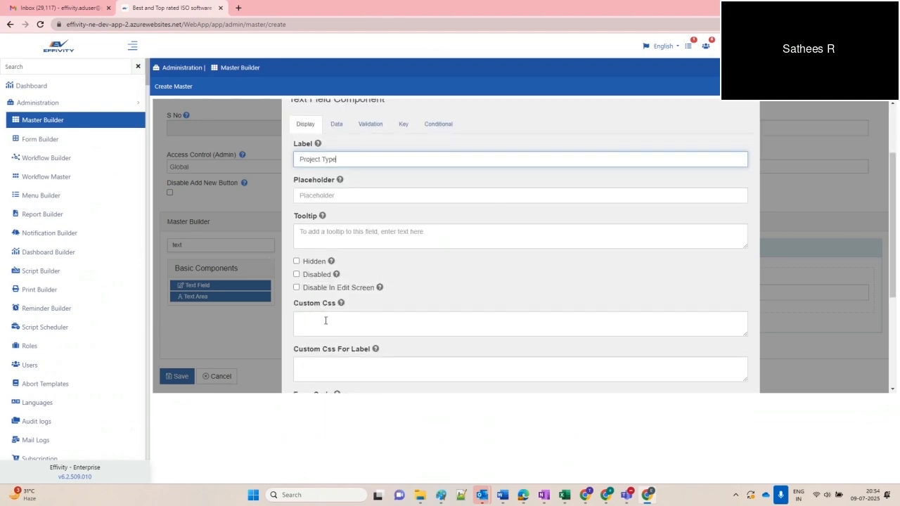
click(370, 124)
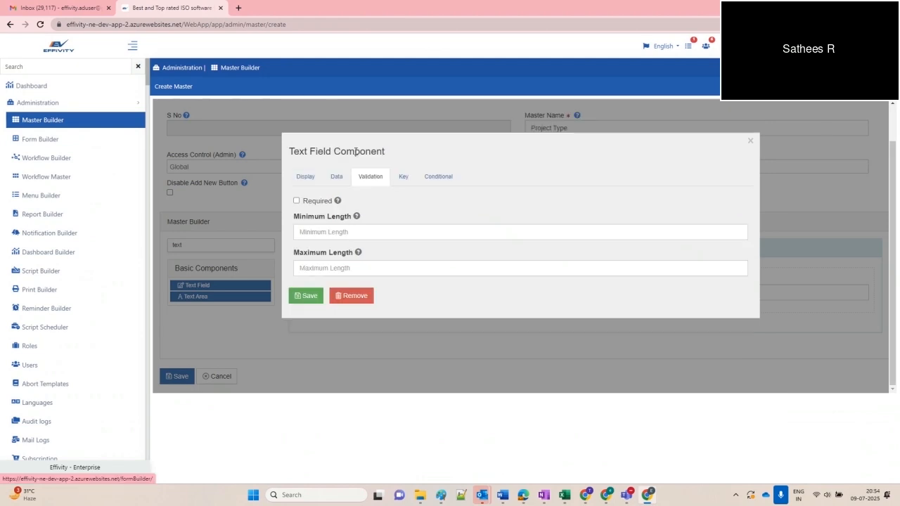
click(296, 199)
click(307, 295)
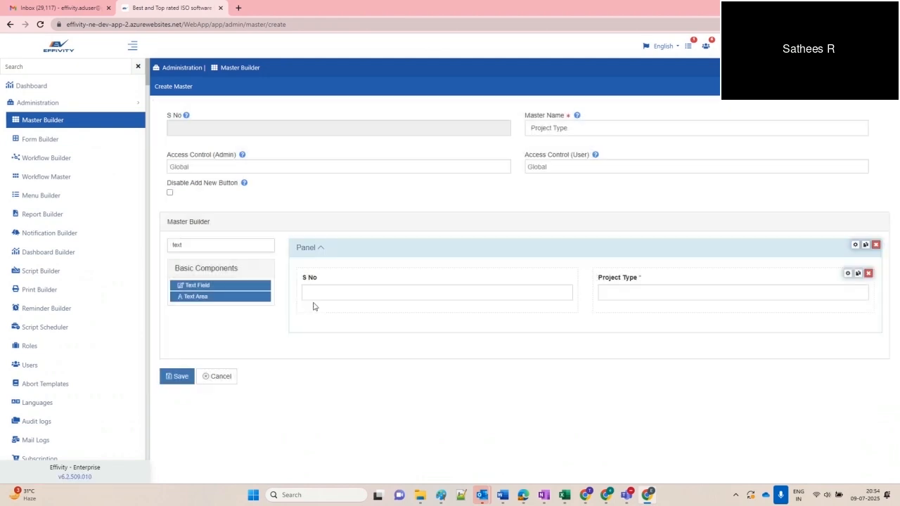
click(178, 377)
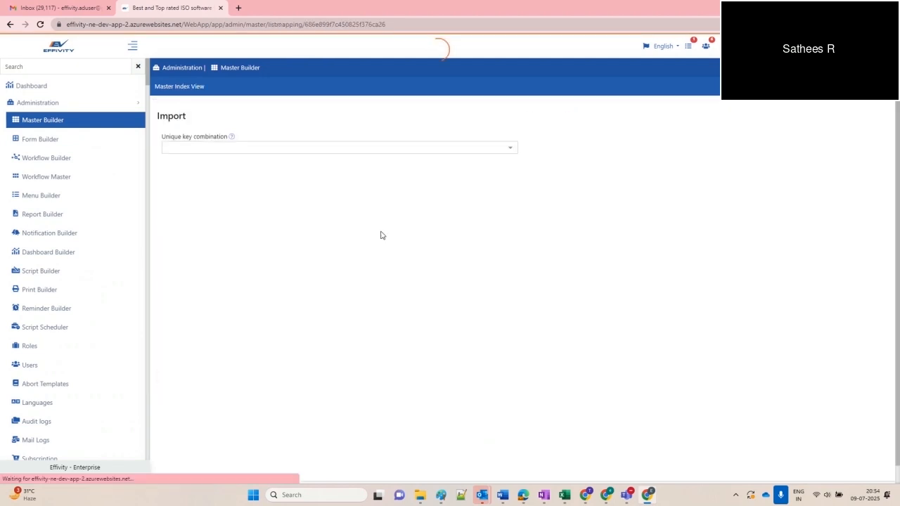
- Include all Project Type fields in the master index view, set Project Type as the import's unique key combination, and proceed to menu selection
click(174, 111)
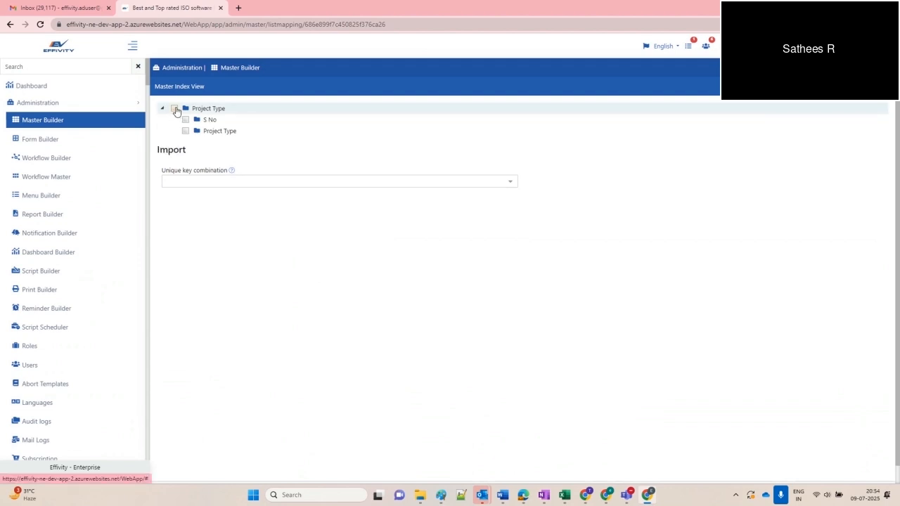
click(175, 110)
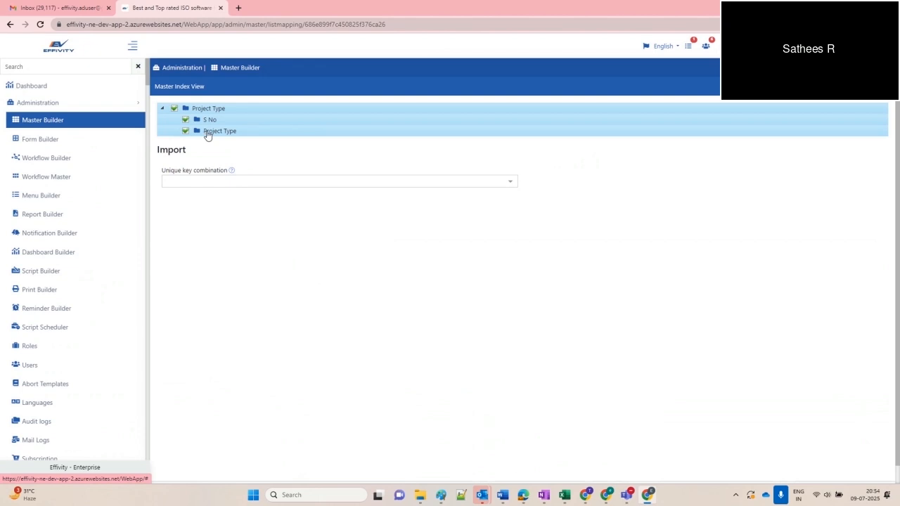
click(202, 183)
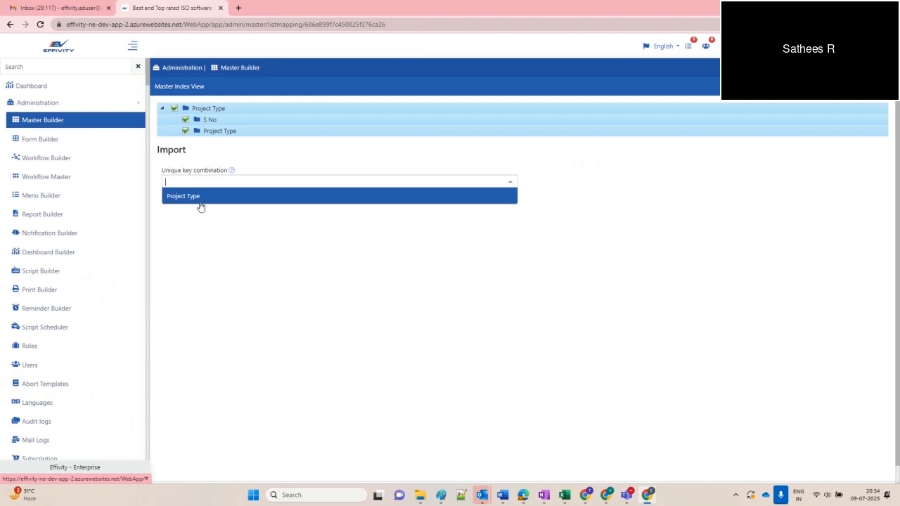
click(198, 199)
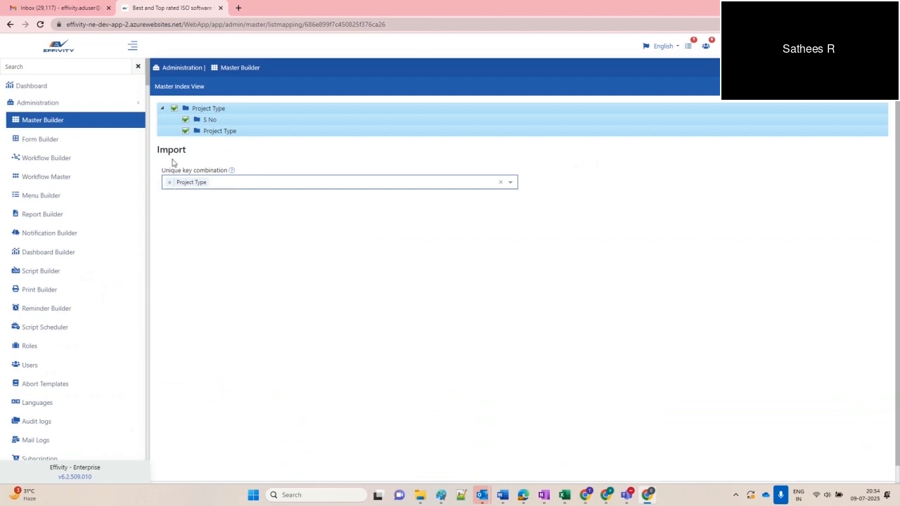
scroll(173, 163, down, 1)
click(166, 474)
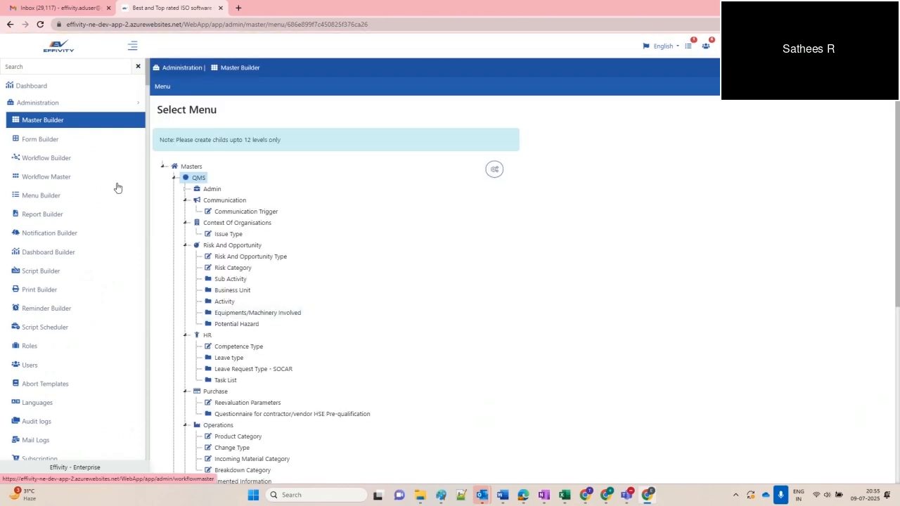
- Examine the masters listed under QMS Admin in the site navigation
click(46, 102)
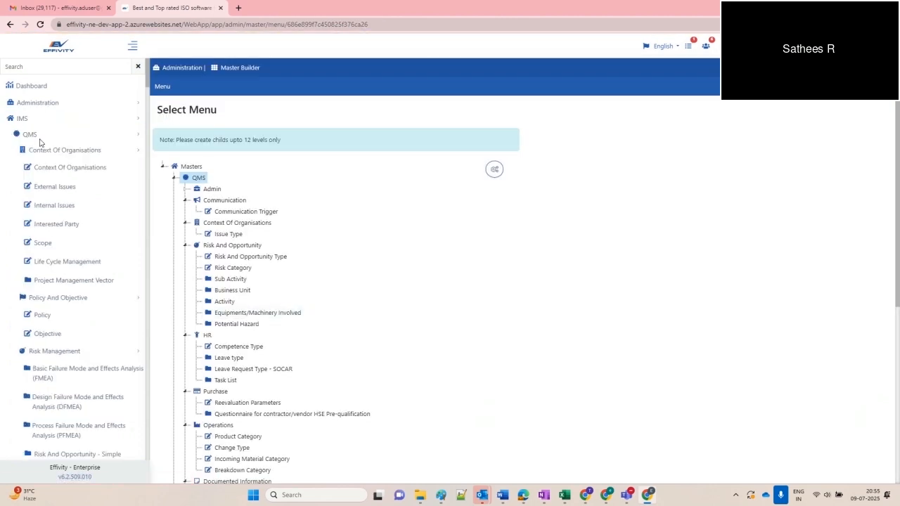
click(28, 119)
click(34, 138)
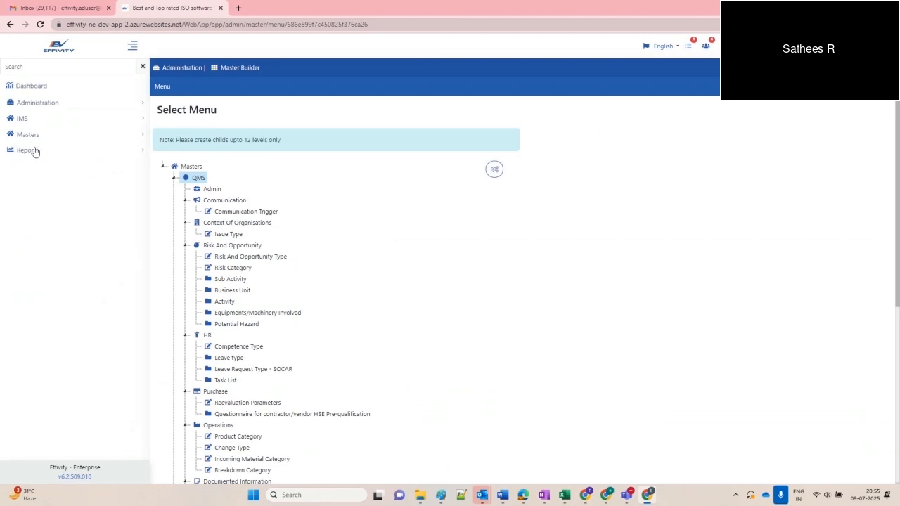
click(30, 135)
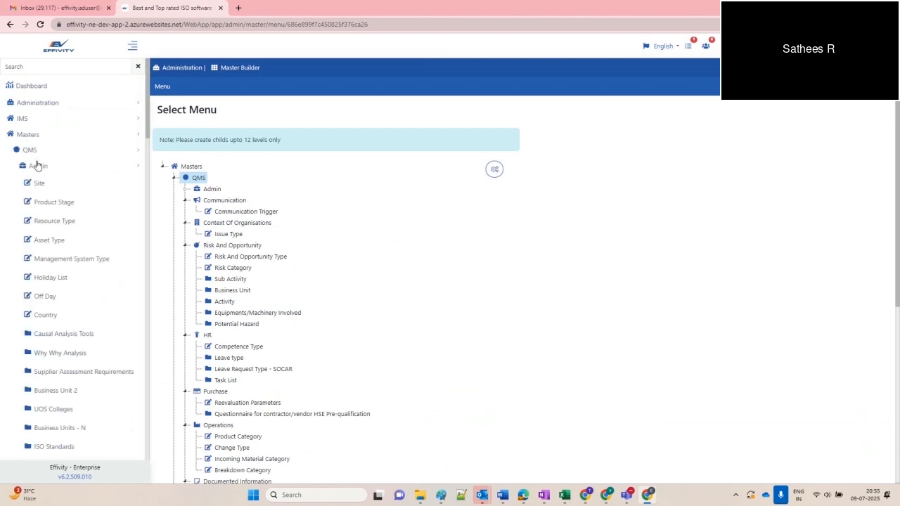
click(37, 166)
click(38, 176)
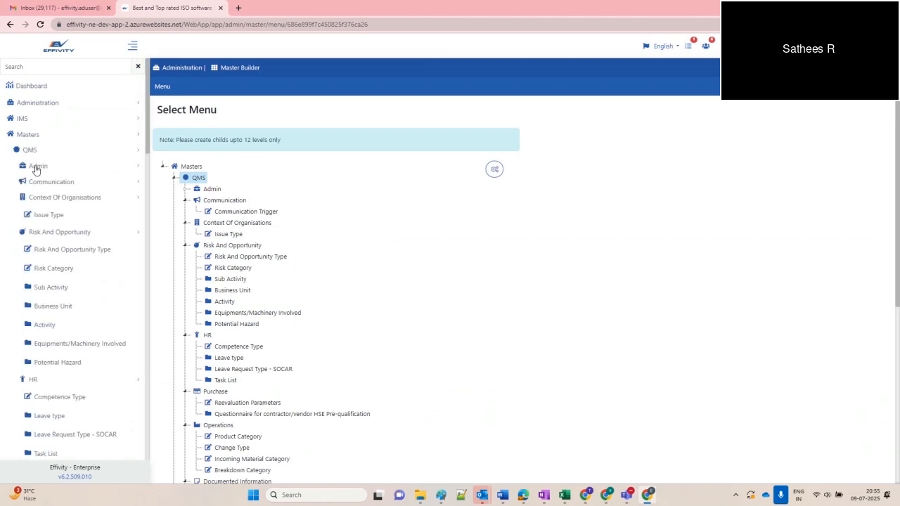
click(36, 167)
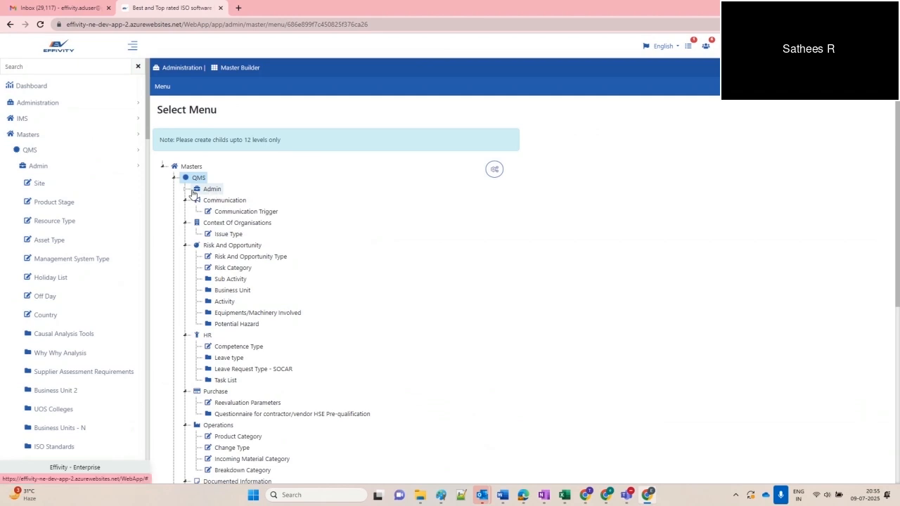
- Place the Project Type master under Masters > QMS > Admin and save the menu selection
click(185, 189)
click(209, 190)
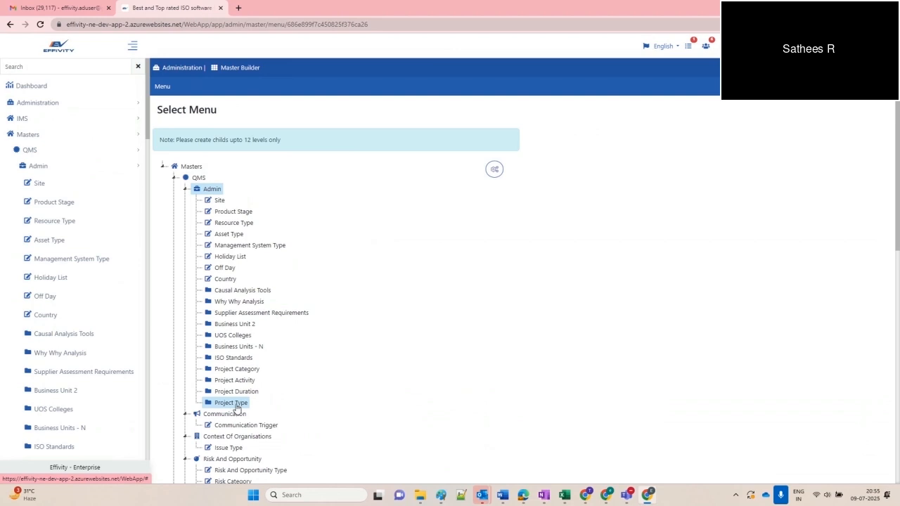
scroll(232, 418, down, 10)
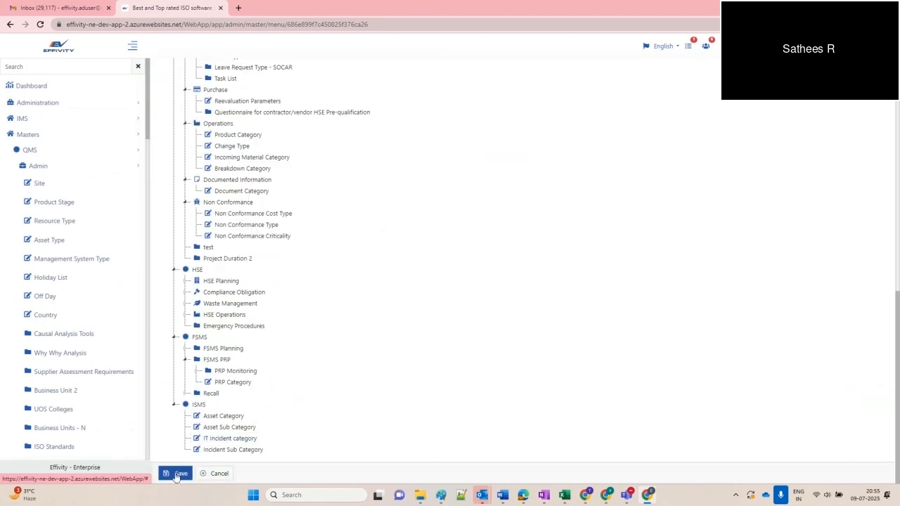
click(175, 475)
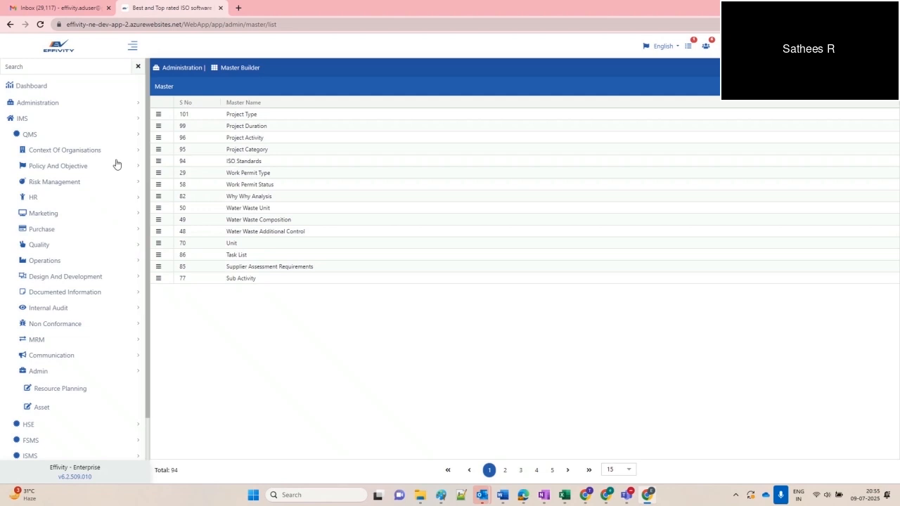
- Open the Project Management Vector form for editing in the Form Builder
click(44, 105)
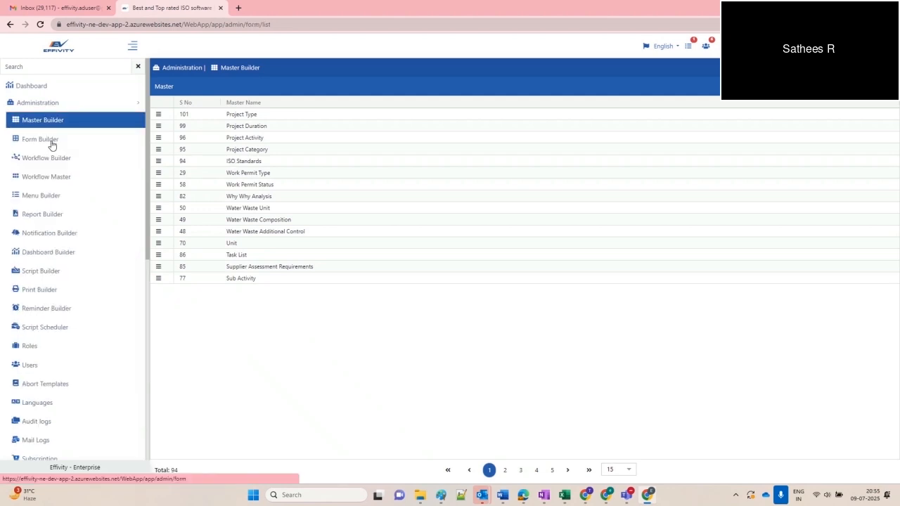
click(52, 140)
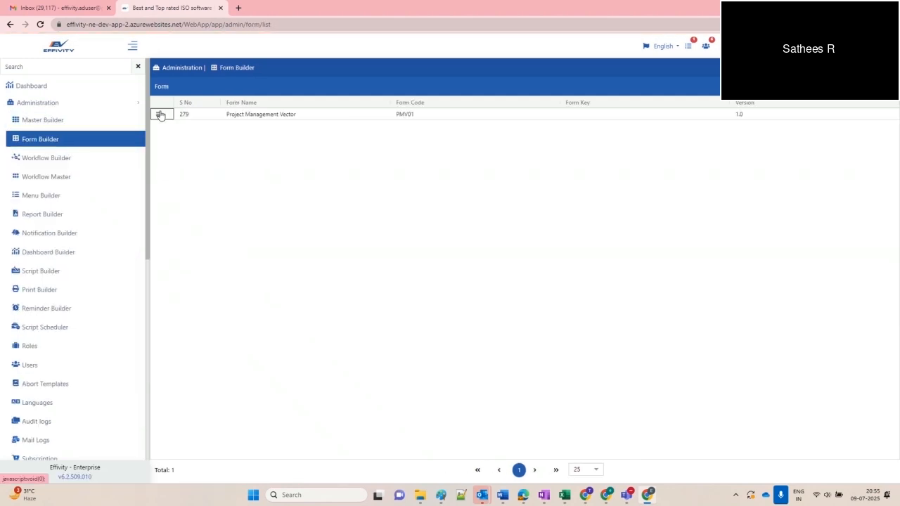
click(158, 114)
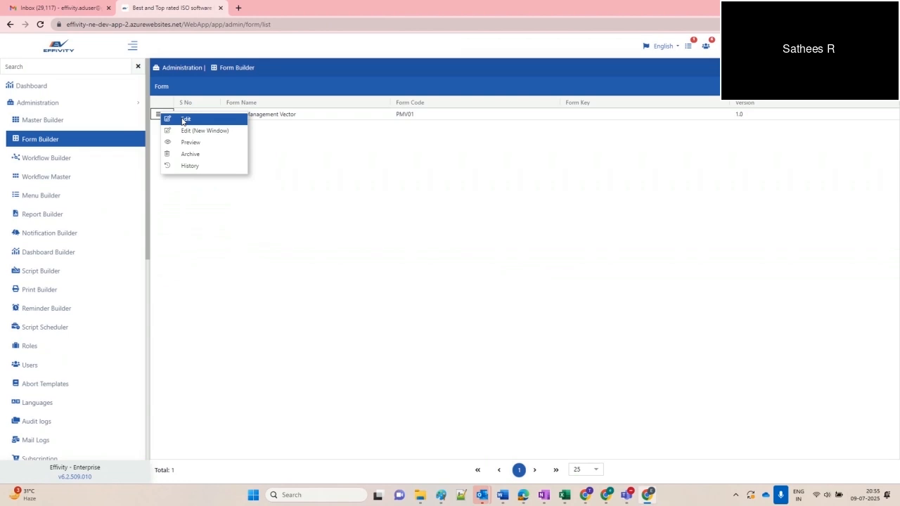
click(183, 120)
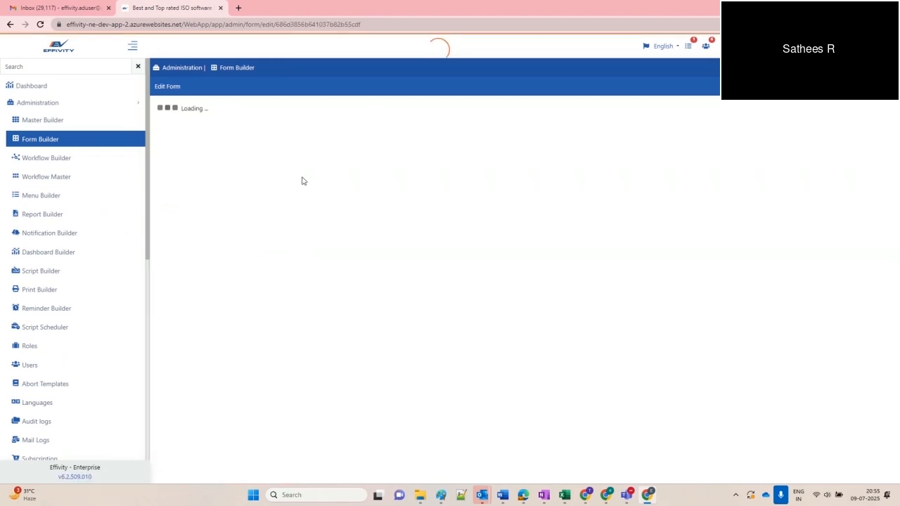
- Remove the HTML image element and the Image component from the Project Management Form panel
scroll(374, 264, down, 2)
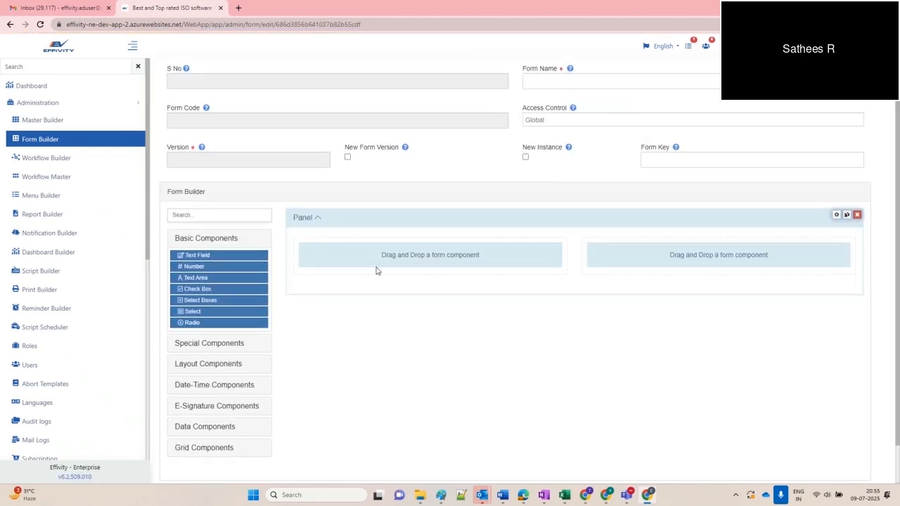
scroll(313, 265, down, 2)
scroll(617, 201, up, 2)
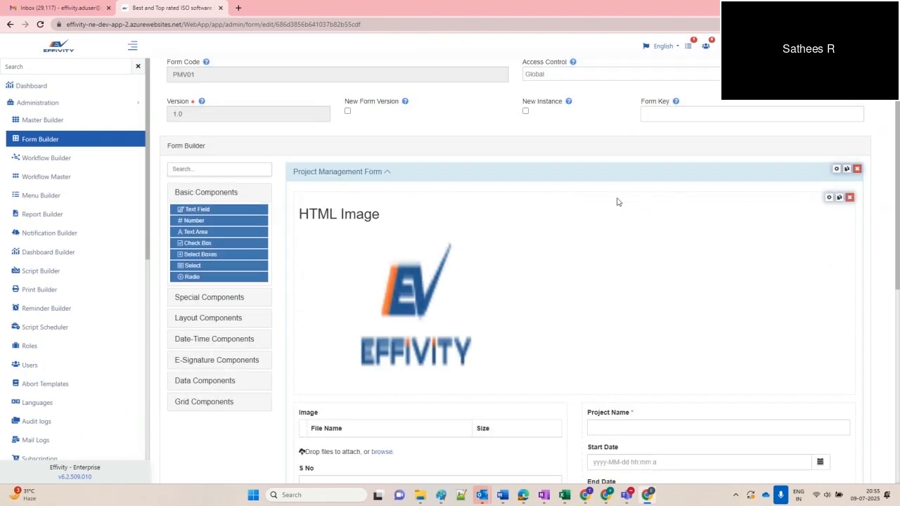
scroll(668, 199, down, 2)
click(850, 105)
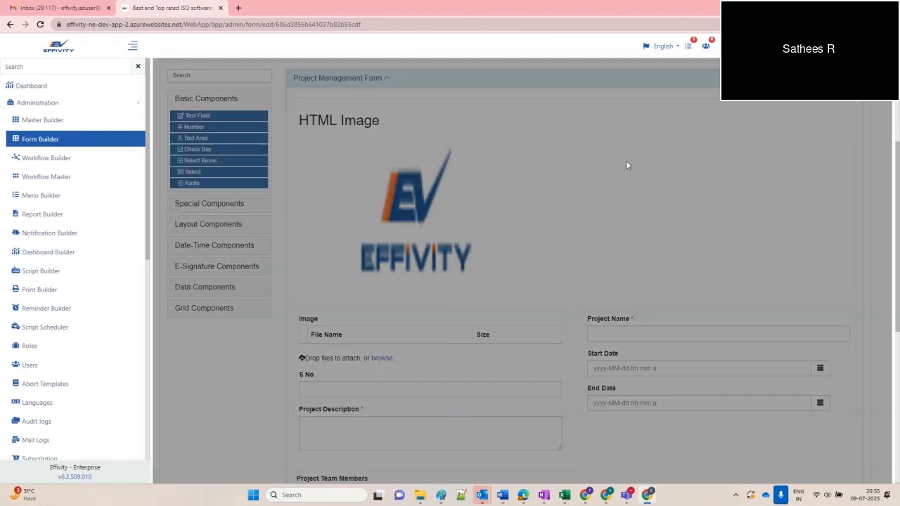
click(733, 204)
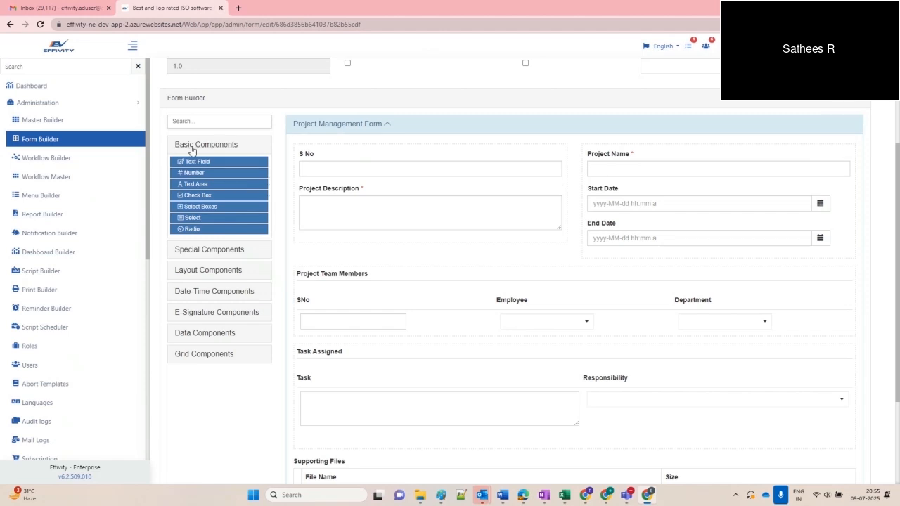
- Search the form components for "mast" to find the Master Data list component
click(198, 121)
text(m)
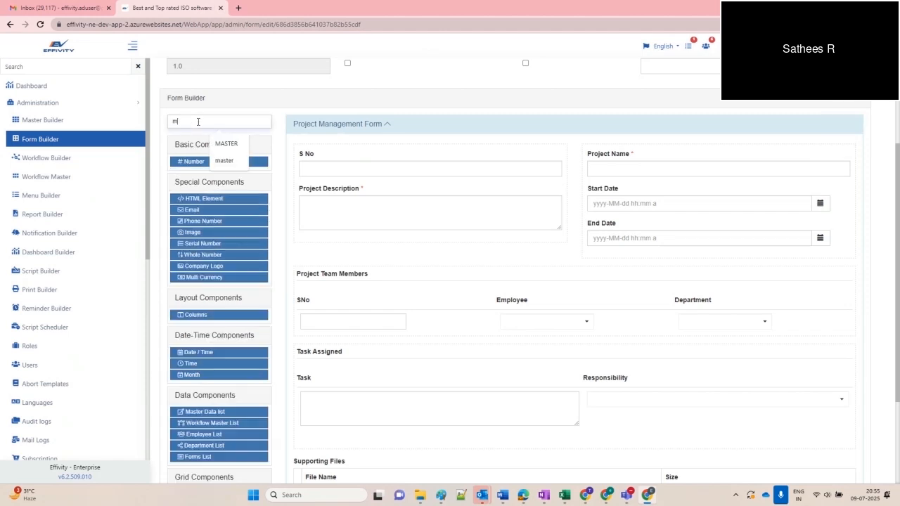
text(ast)
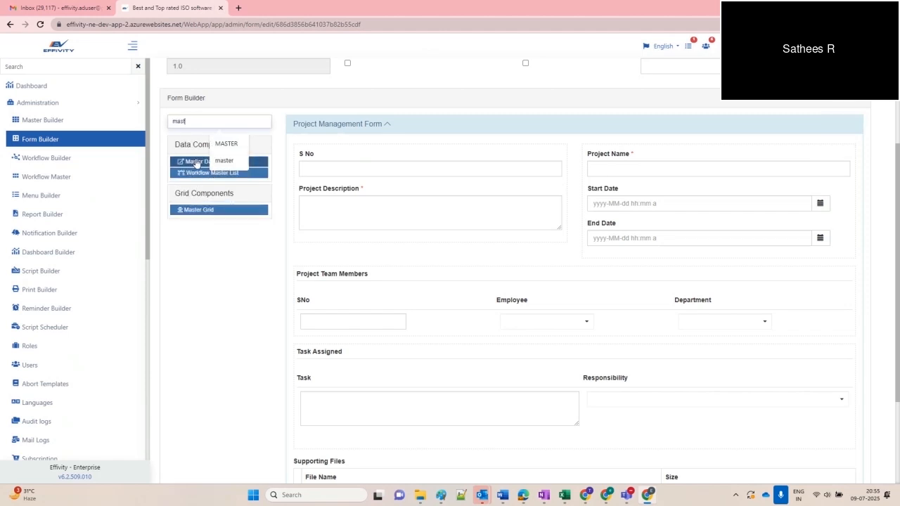
- Add a Master Data list component between Project Name and Start Date and label it Project Type
click(205, 195)
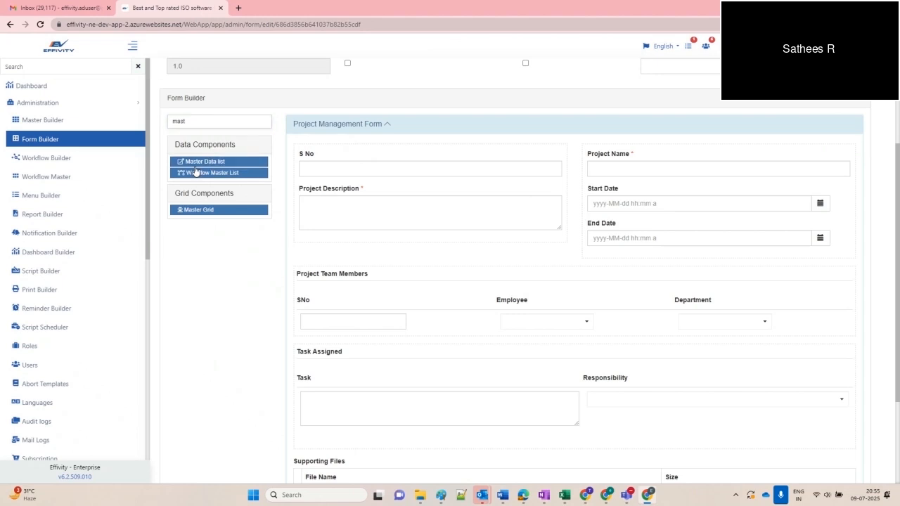
drag(196, 166, 668, 214)
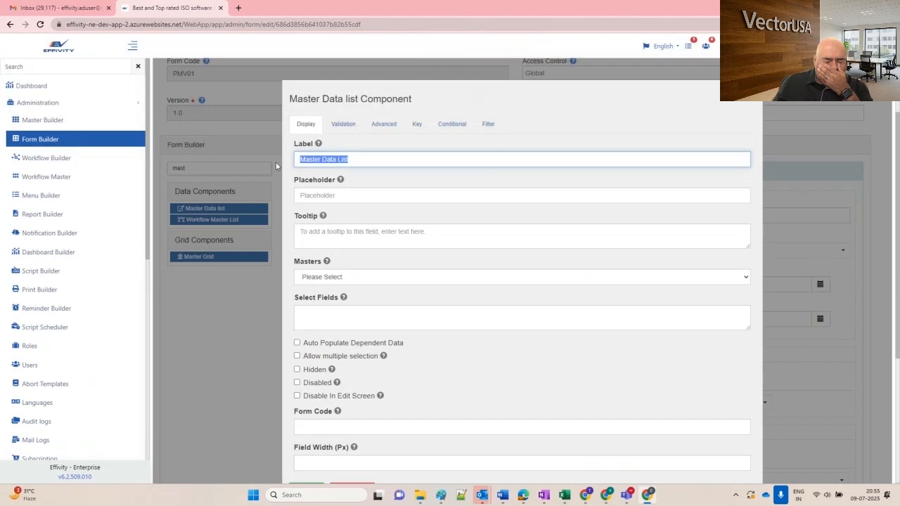
text(R)
text(ject Type)
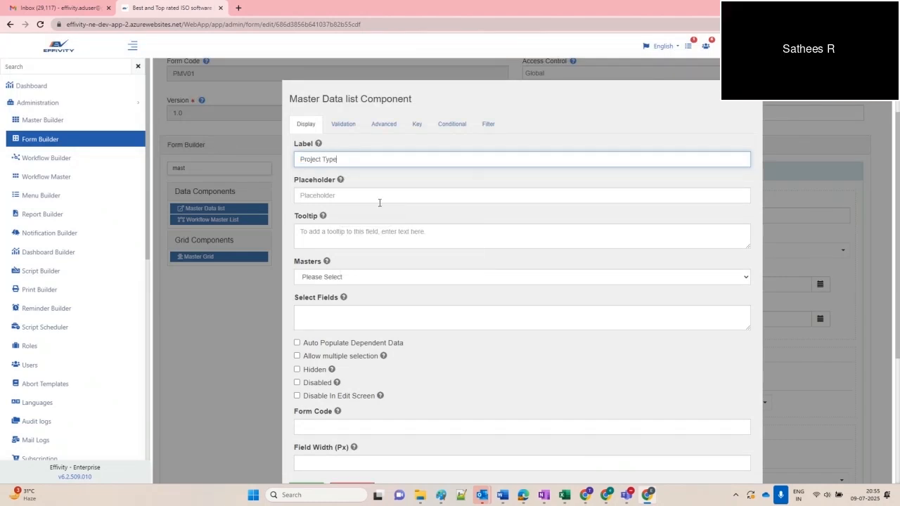
- Link the component to the Project Type master
click(334, 279)
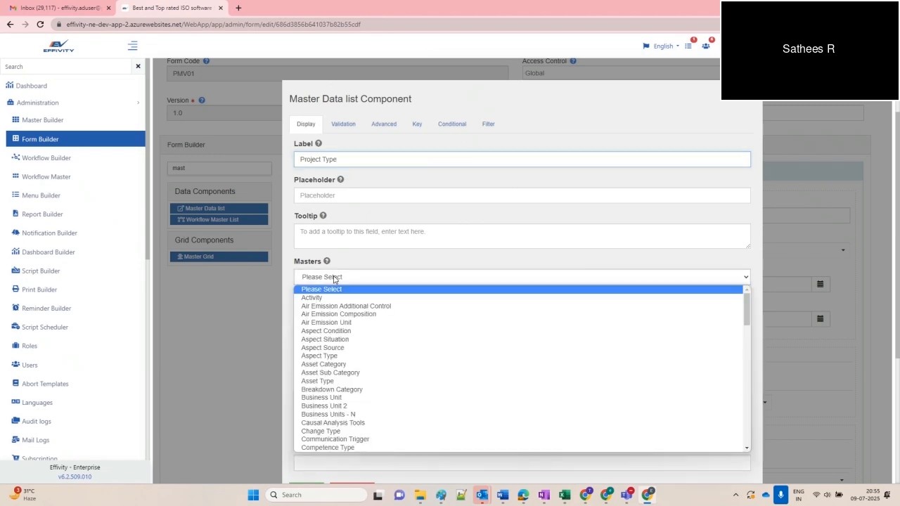
text(proj)
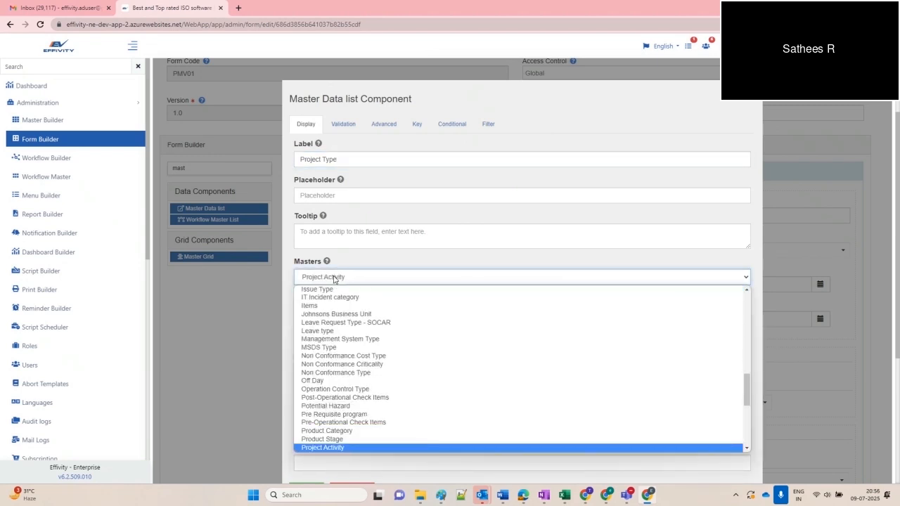
scroll(366, 369, down, 3)
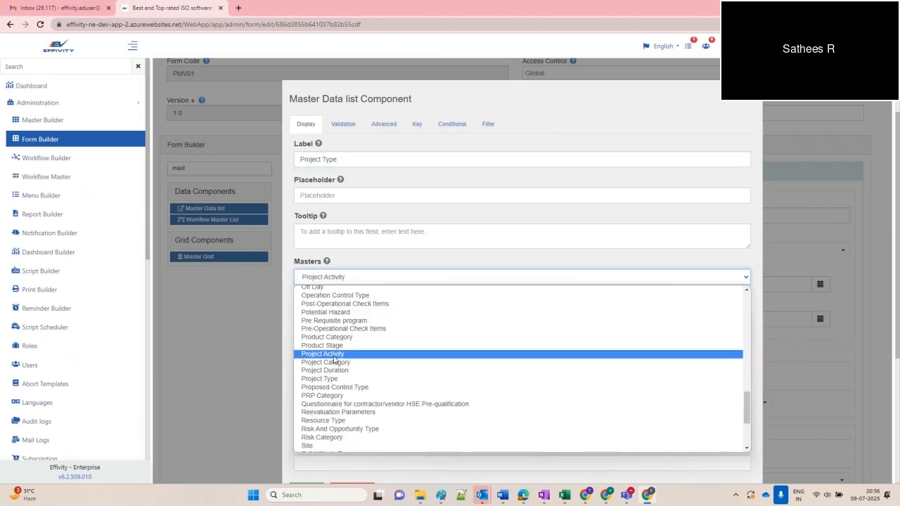
click(337, 380)
- Copy the component's property name ProjectType into its Select Fields setting
click(340, 317)
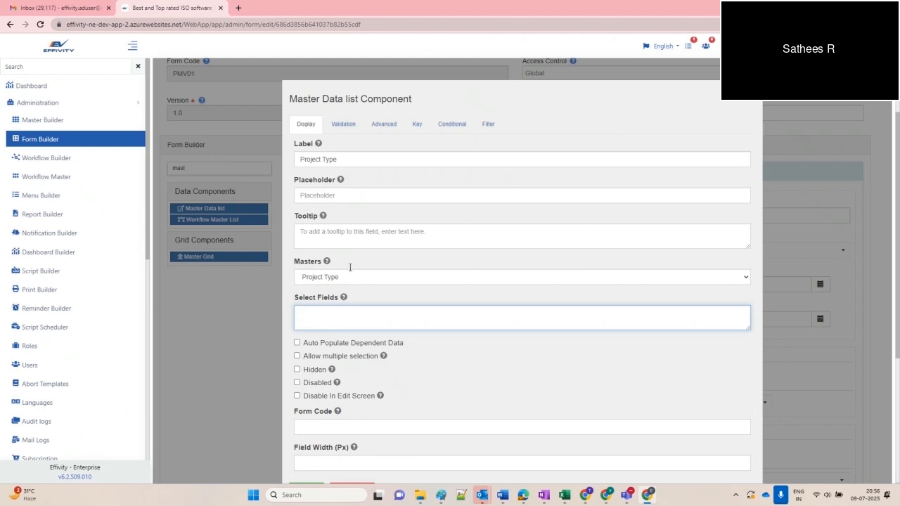
click(416, 127)
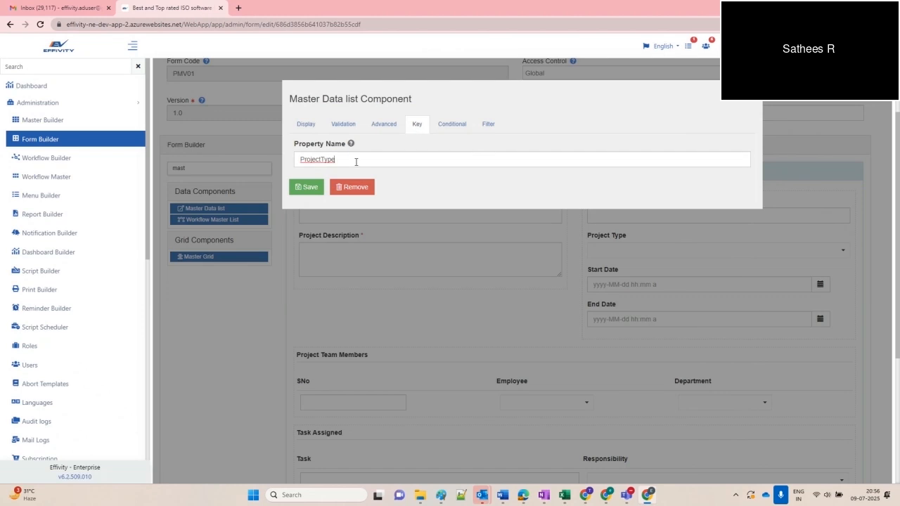
double_click(356, 162)
key(ctrl+c)
click(305, 124)
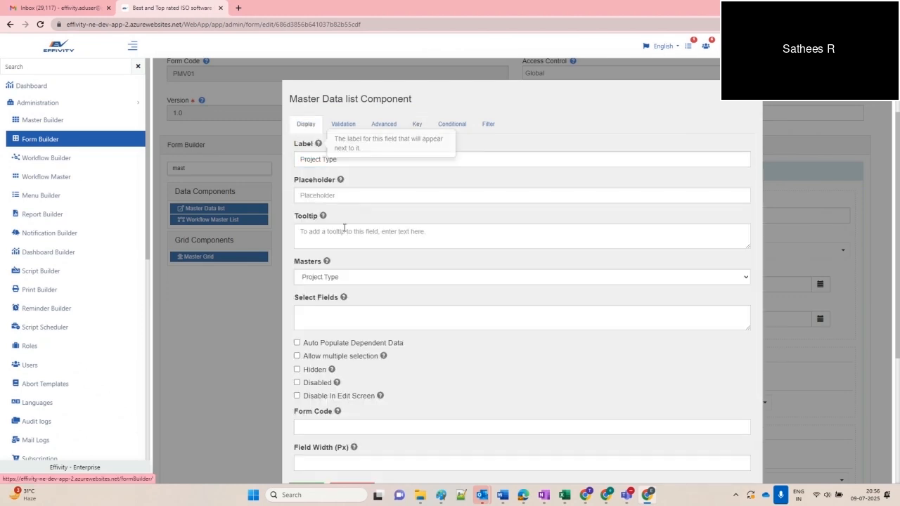
click(328, 311)
key(ctrl+v)
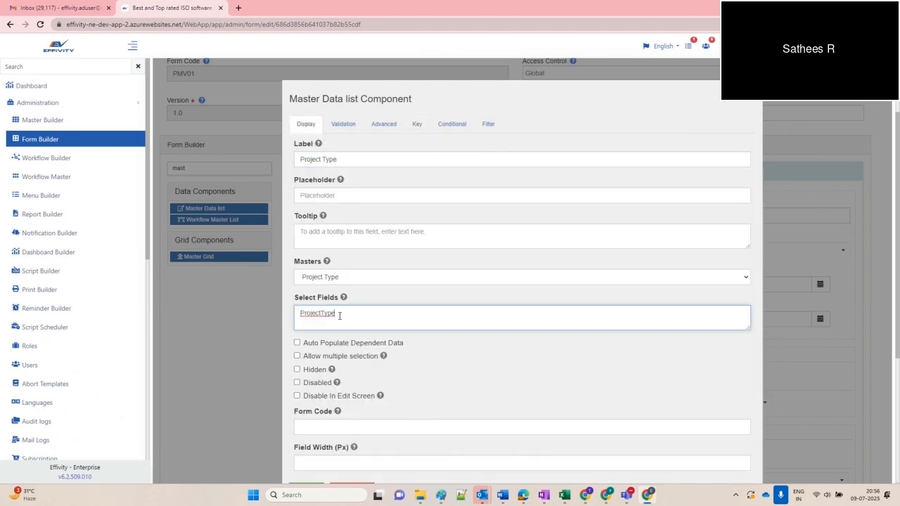
- Save the Project Type component and the edited Project Management form
scroll(342, 295, down, 2)
click(312, 353)
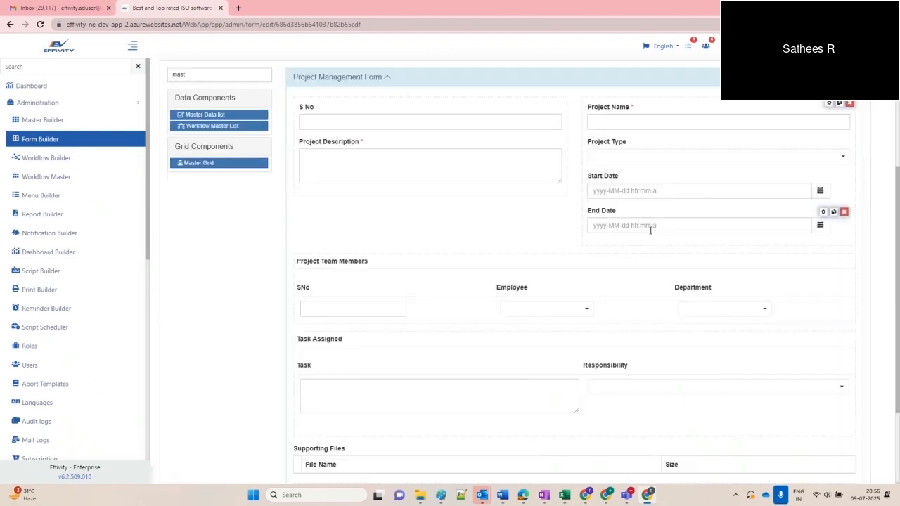
scroll(377, 282, down, 2)
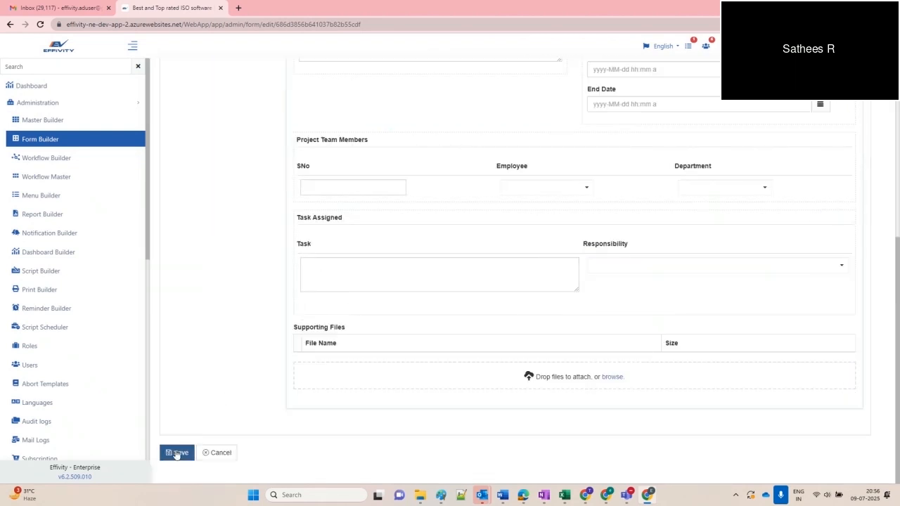
click(177, 453)
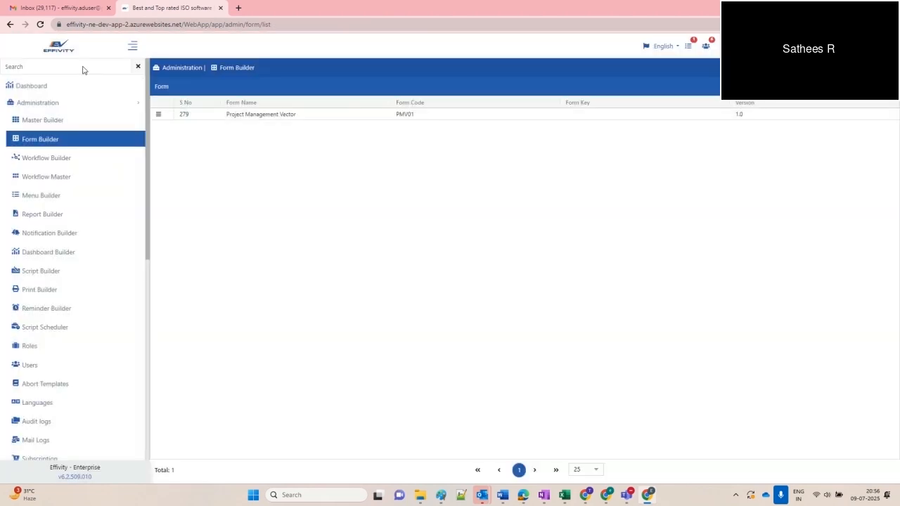
- Find the Project Management Vector module, start a new record and check its Project Type choices
click(83, 66)
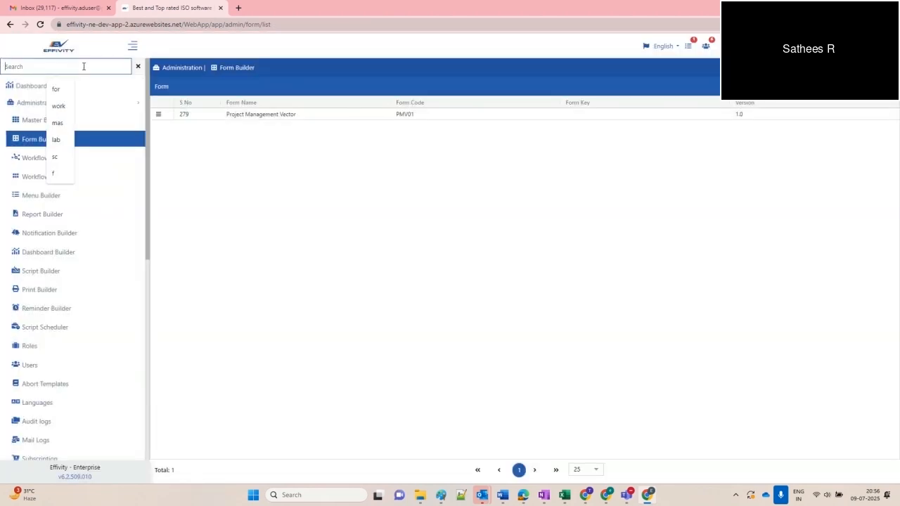
text(vect)
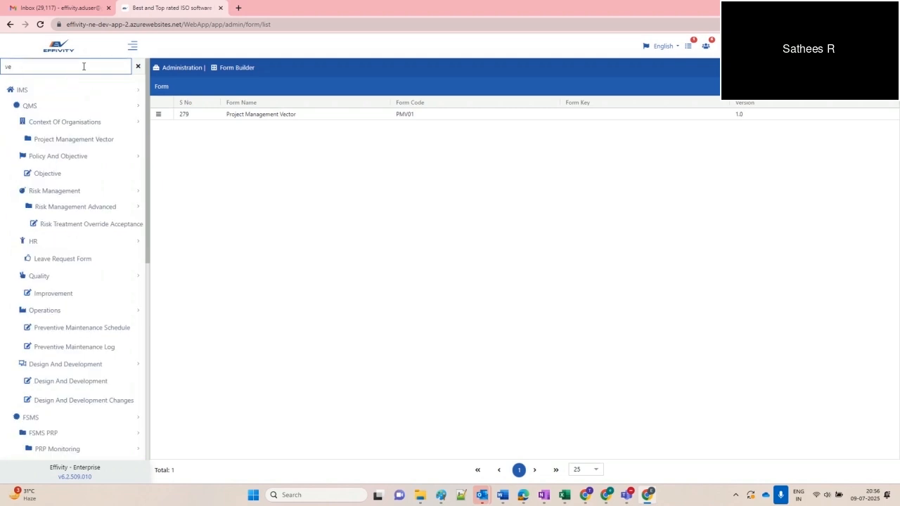
click(90, 138)
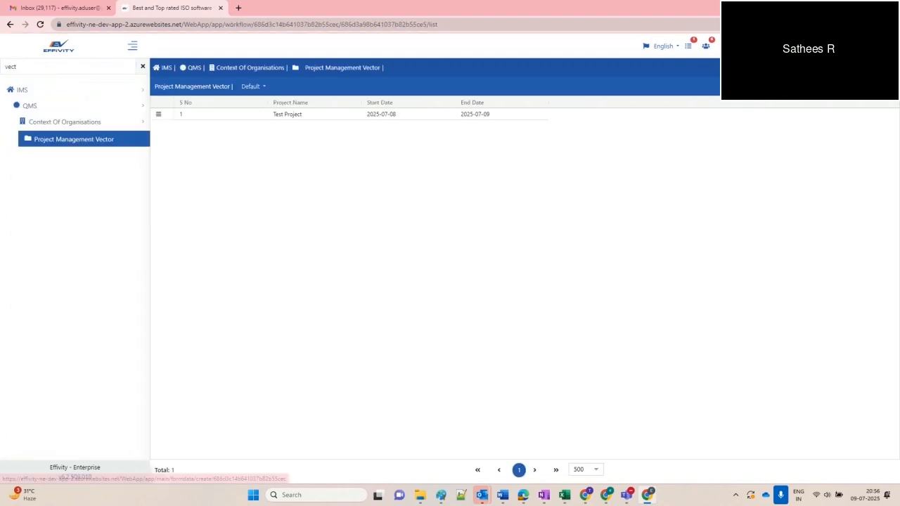
click(790, 86)
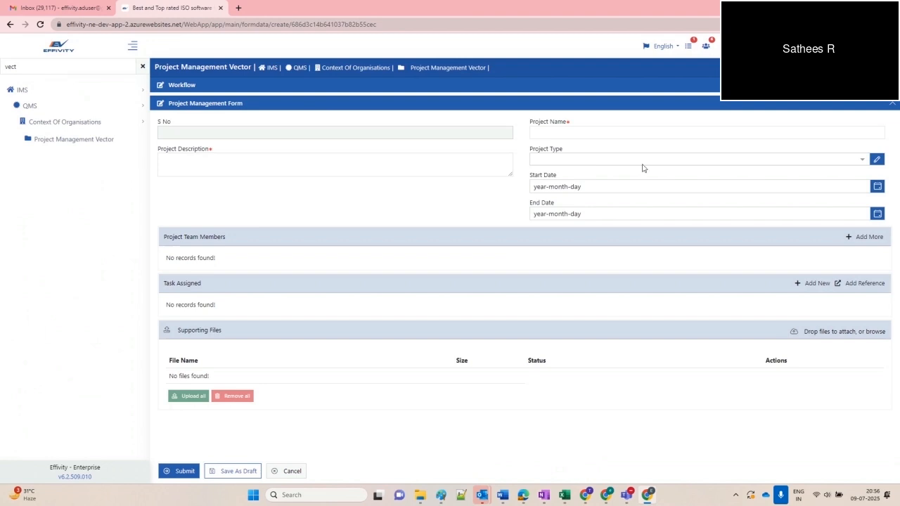
click(600, 162)
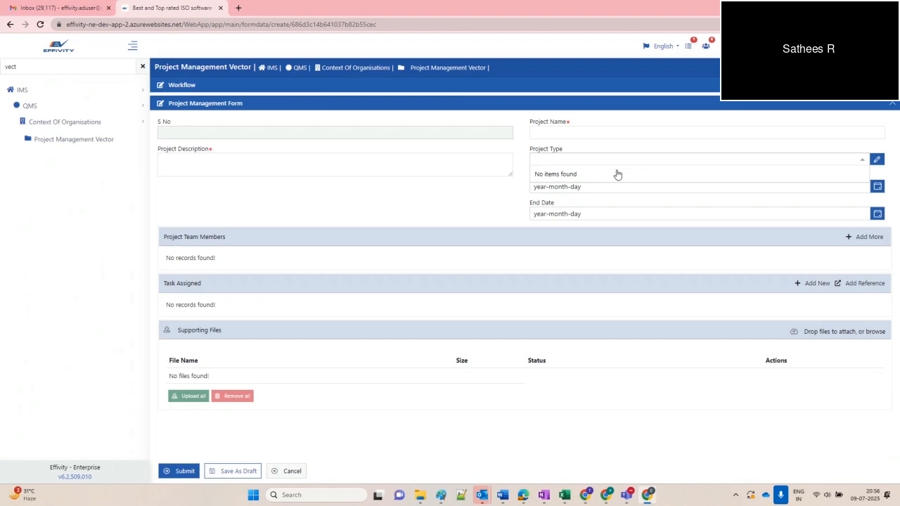
- Create the project type In-House from the Project Type field's master data list
click(878, 160)
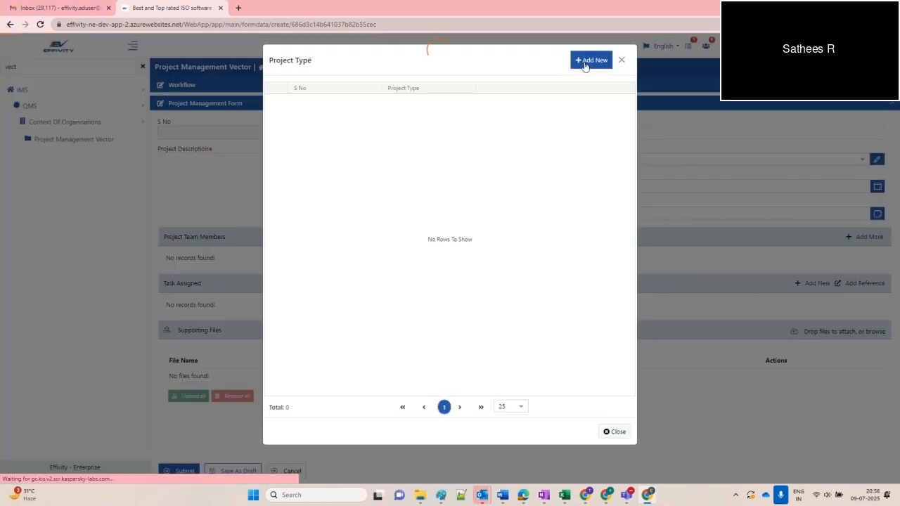
click(588, 62)
click(475, 106)
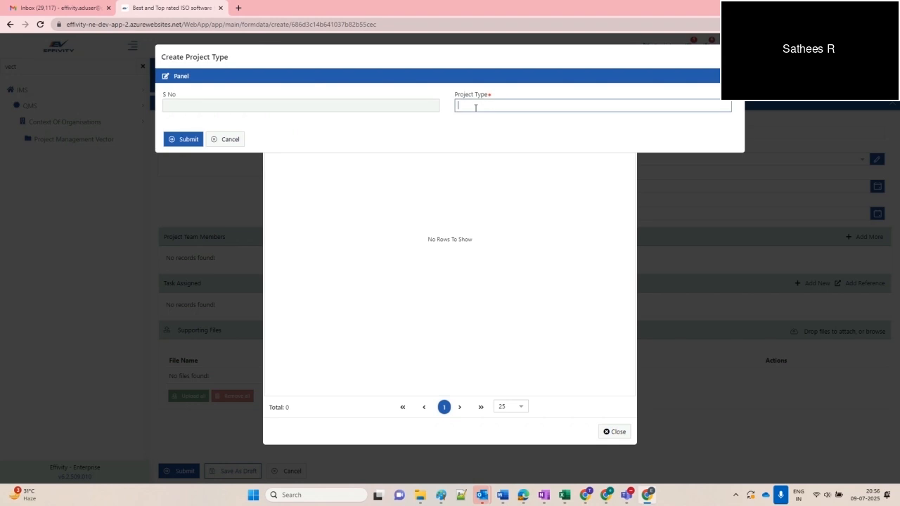
text(In-House)
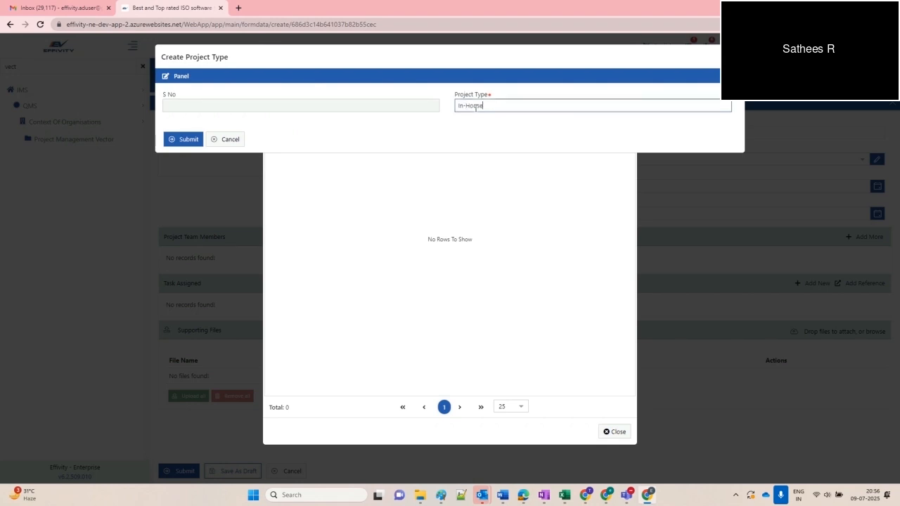
click(177, 139)
click(402, 104)
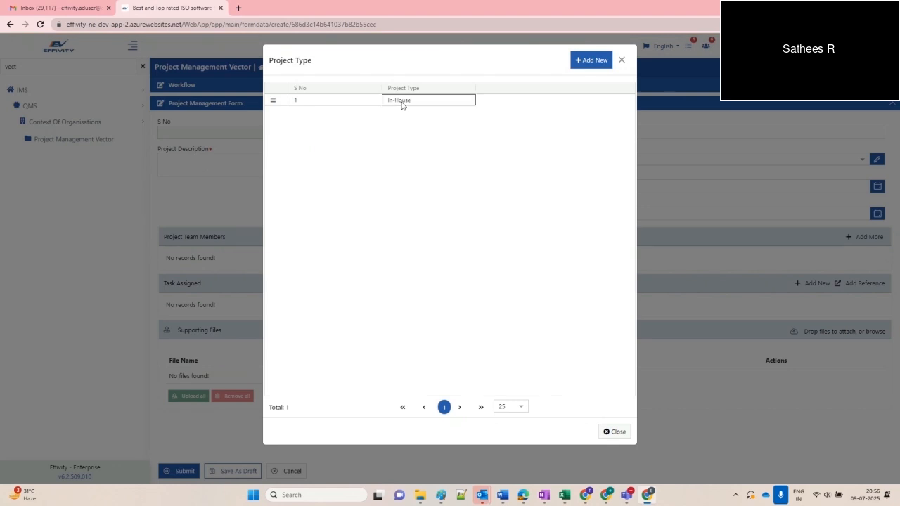
- Create a second project type, Outsourced, and close the Project Type list
click(587, 61)
click(483, 107)
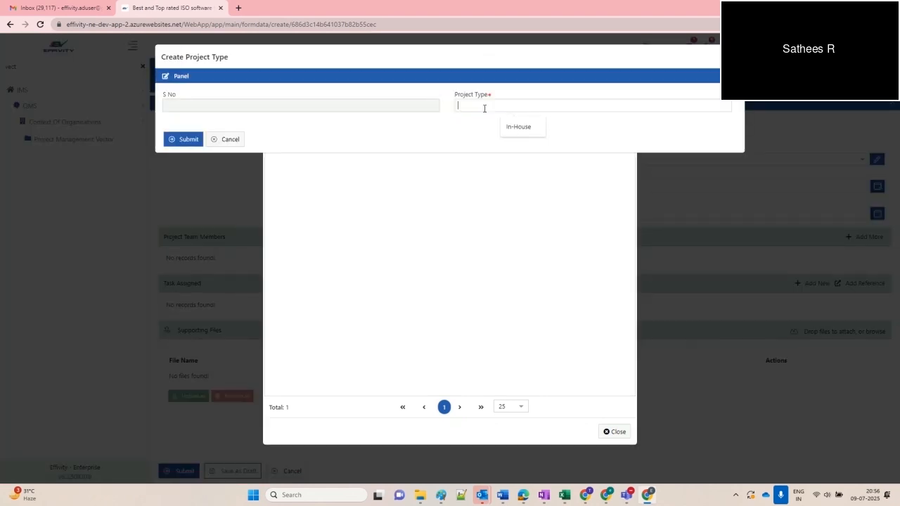
text(Outs)
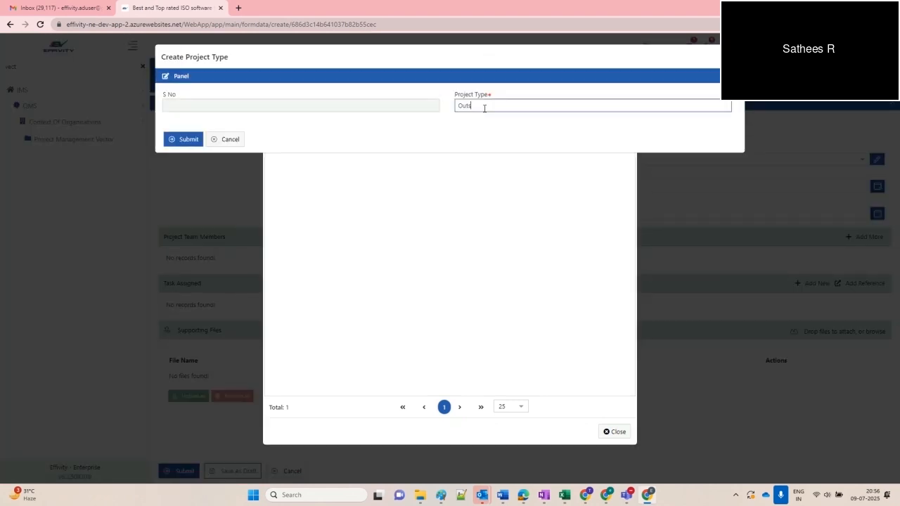
text(ourced)
click(175, 141)
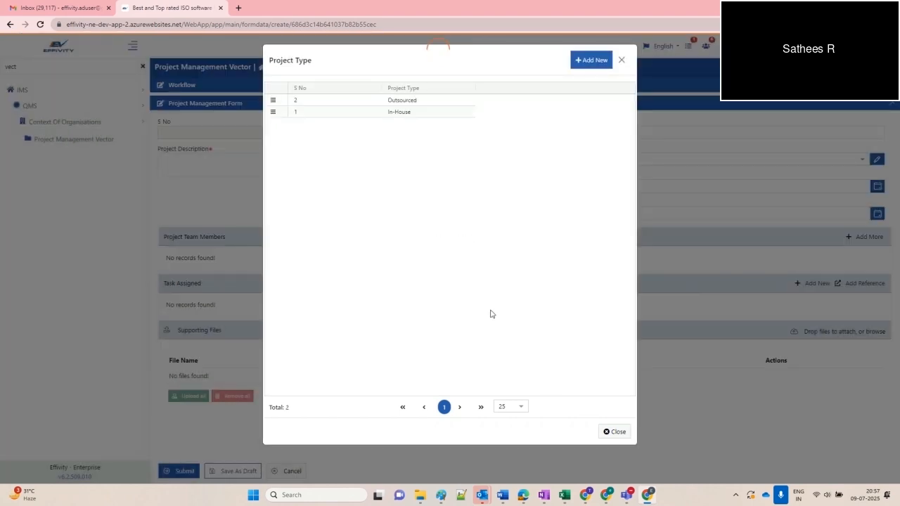
click(621, 61)
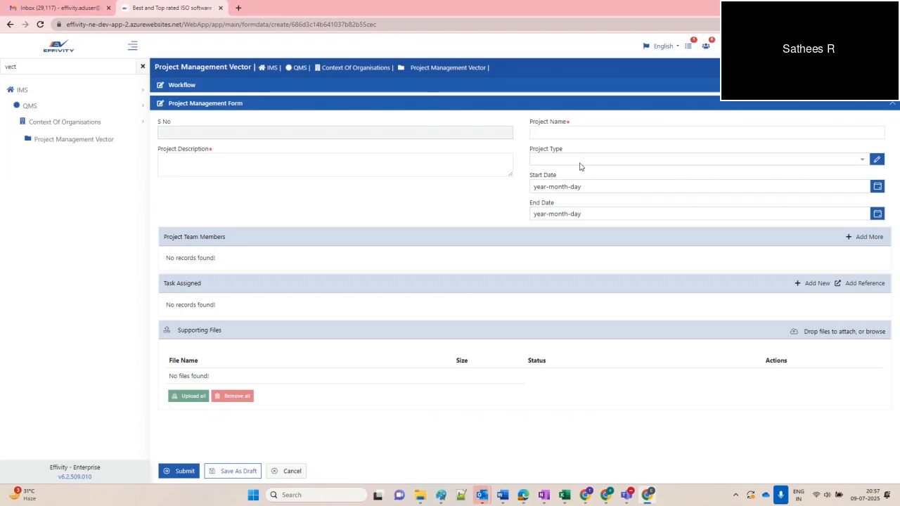
- Check the Project Type choices, reopen a blank Project Management Vector record and check them again
click(580, 161)
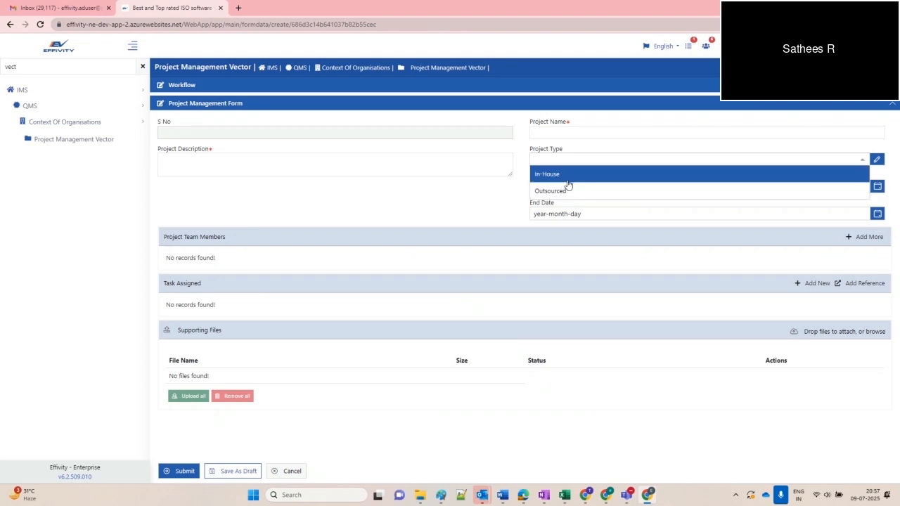
click(457, 70)
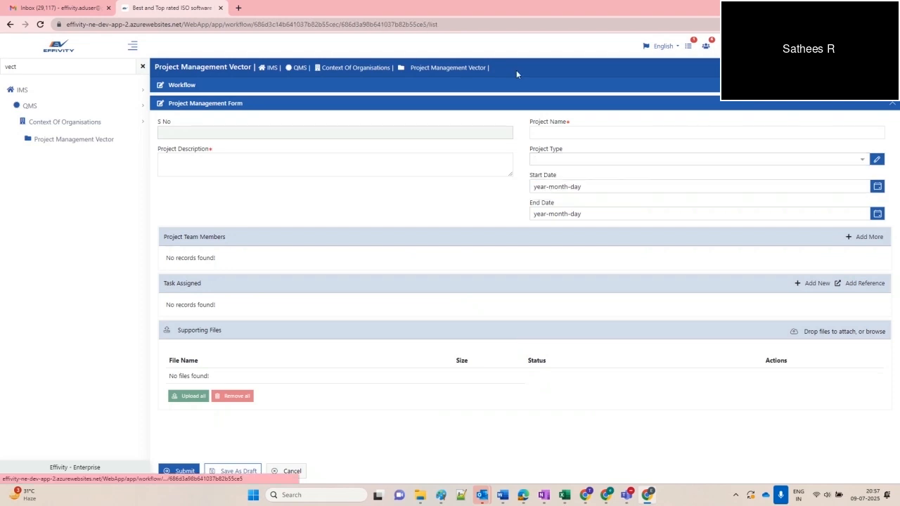
click(849, 87)
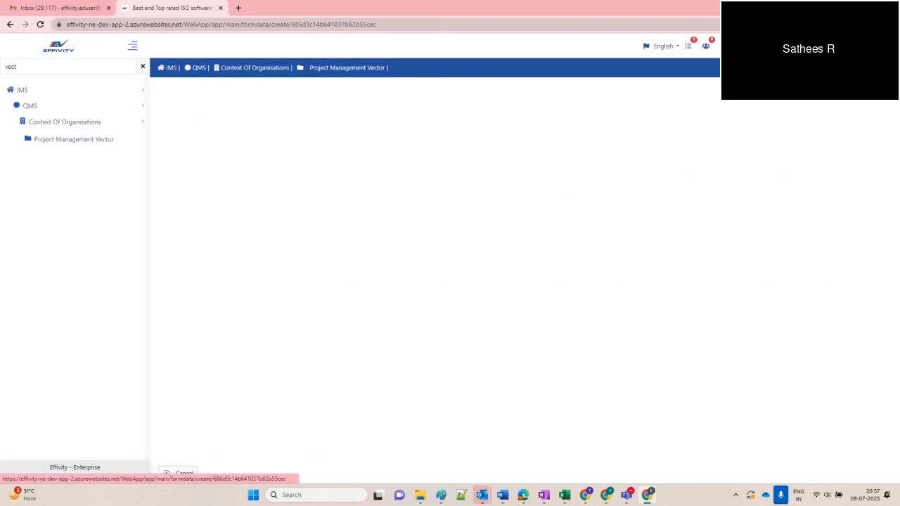
click(574, 159)
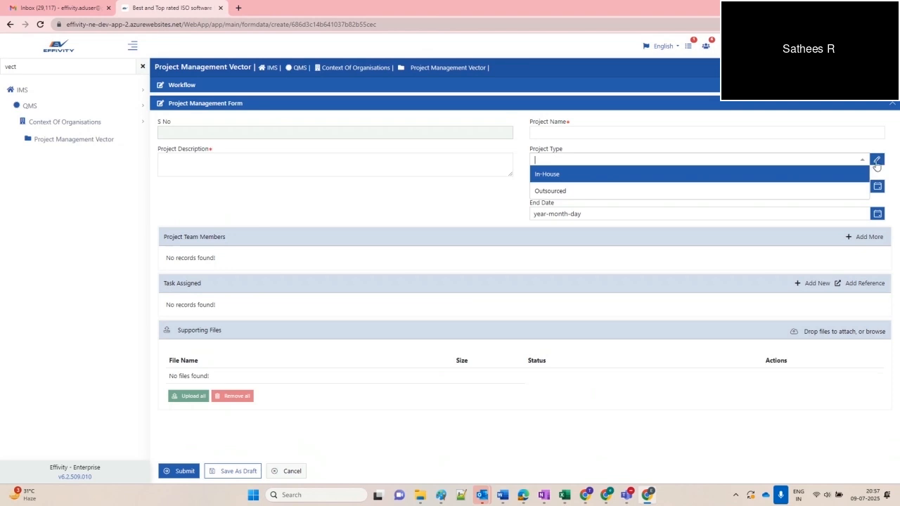
- View the actions available for the Outsourced entry in the Project Type master list, and close the list
click(877, 161)
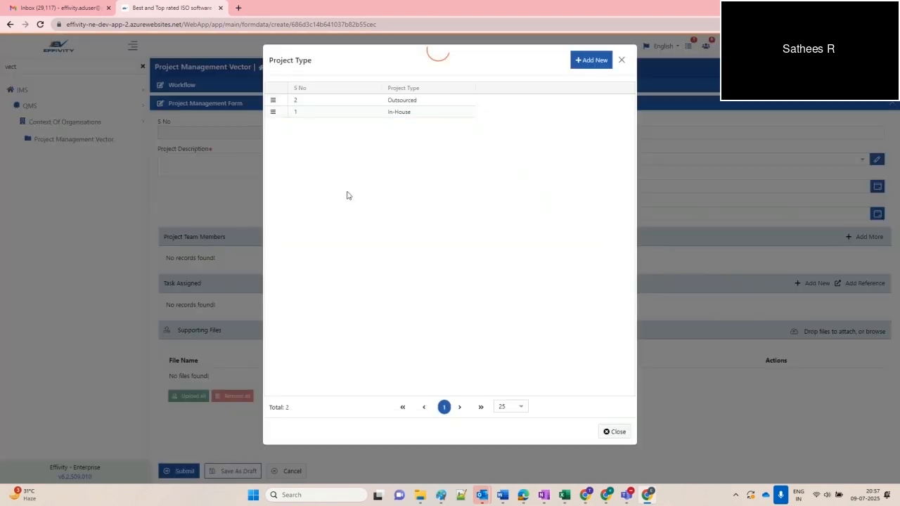
click(273, 101)
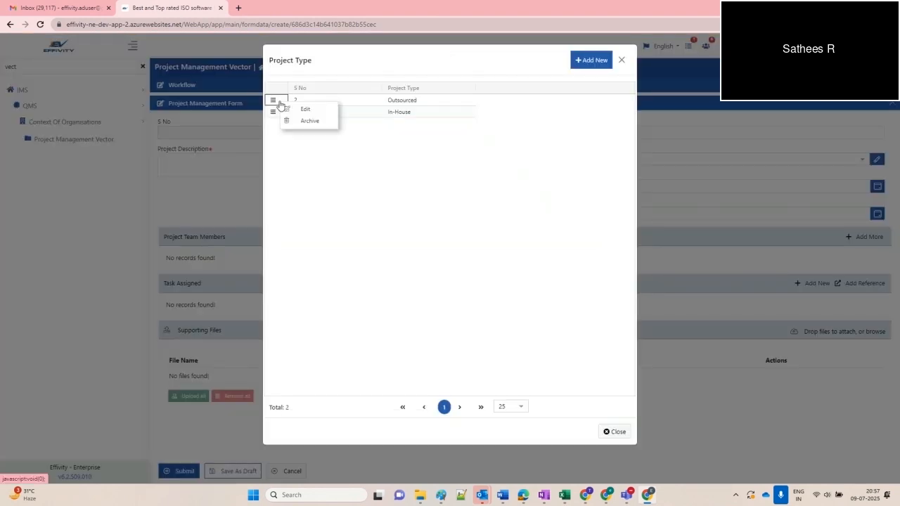
click(449, 103)
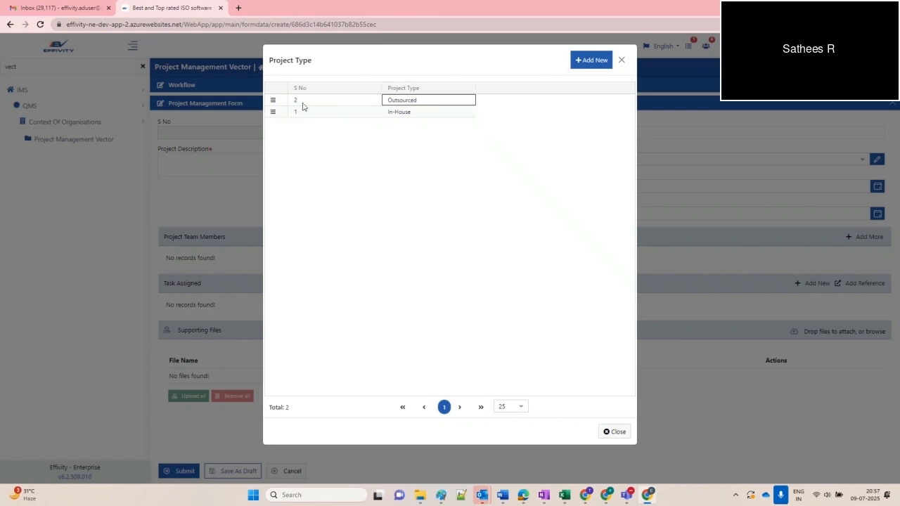
click(272, 102)
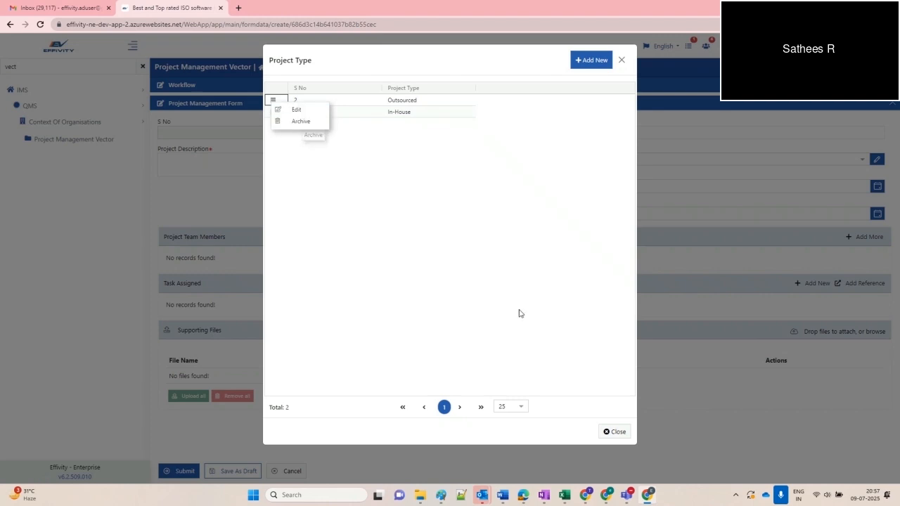
click(612, 431)
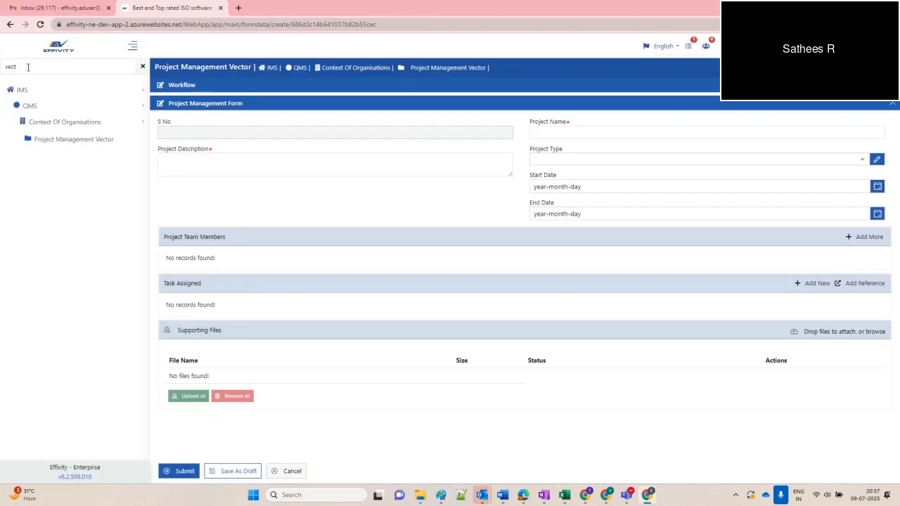
- Try the navigation search with "form", and clear the search filter to show the full navigation
double_click(28, 67)
text(form)
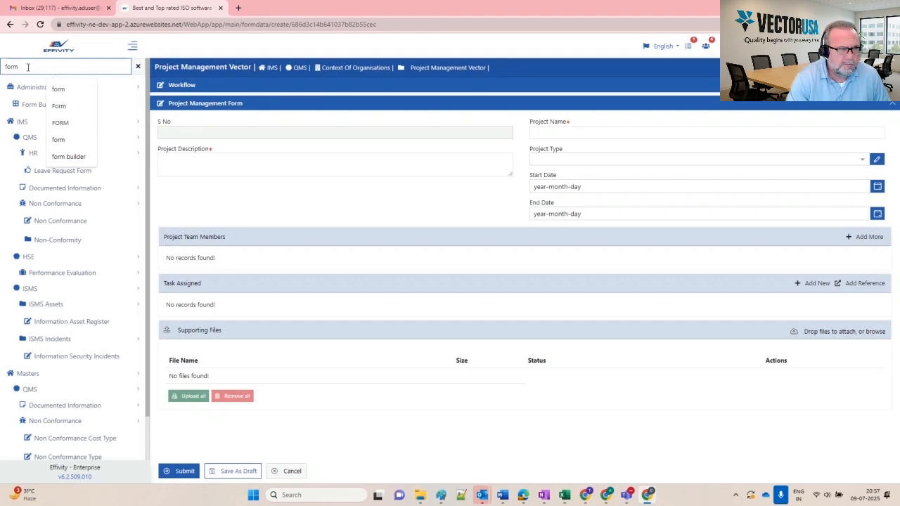
key(BackSpace)
key(BackSpace)
key(BackSpace)
key(BackSpace)
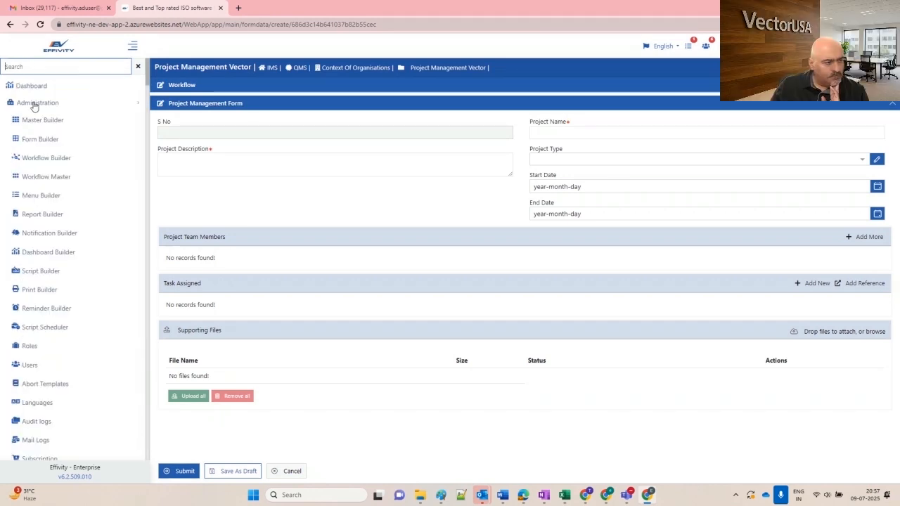
click(34, 104)
click(29, 118)
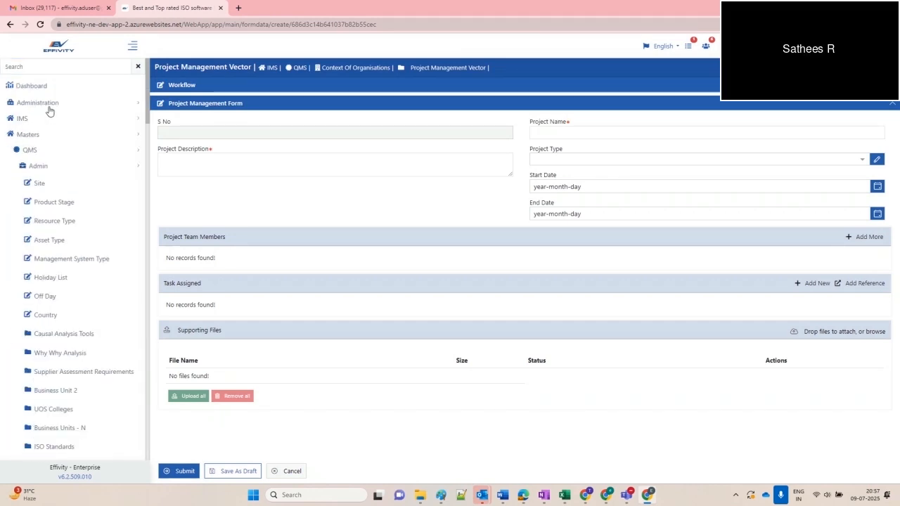
click(28, 134)
click(28, 150)
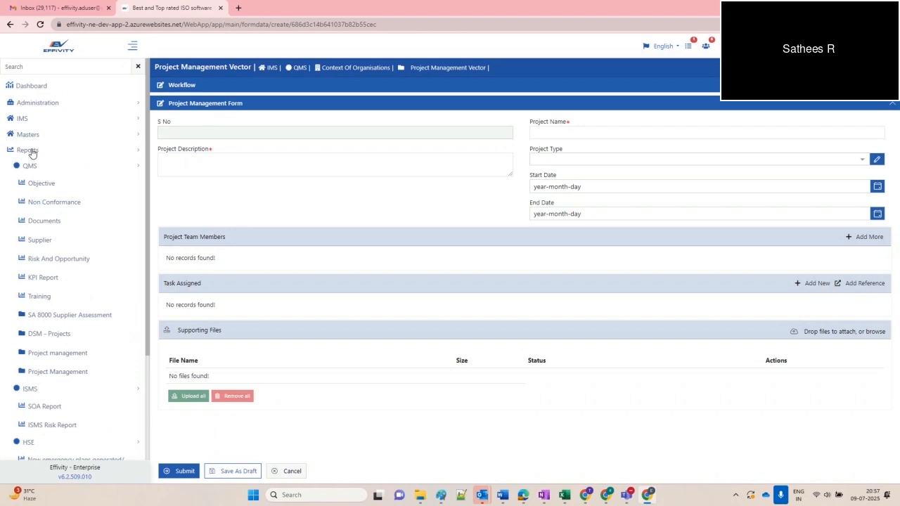
click(28, 150)
click(60, 104)
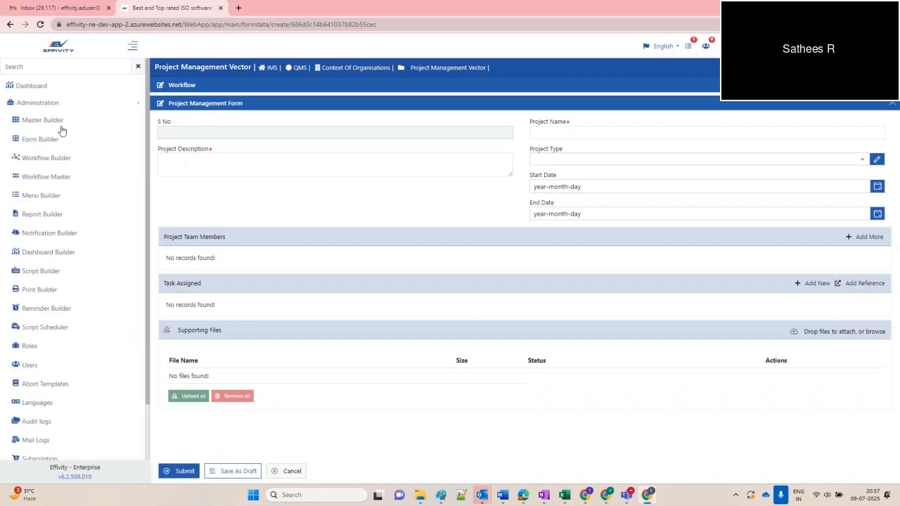
- Open the Project Management Vector workflow for editing from the Workflow Builder
click(48, 160)
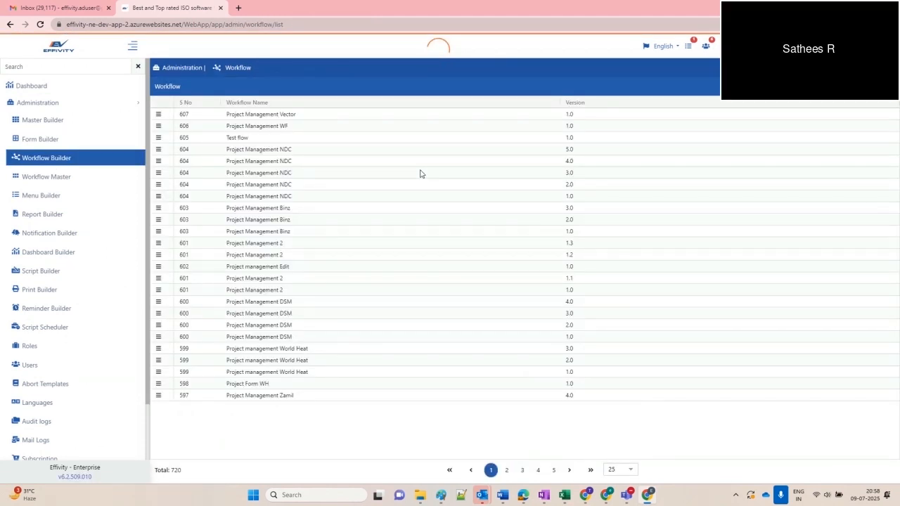
right_click(255, 117)
click(281, 125)
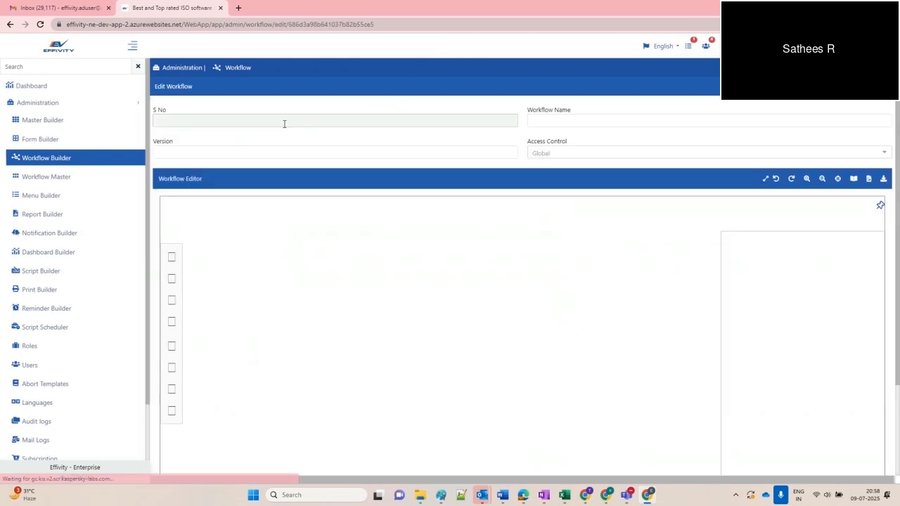
drag(303, 349, 468, 303)
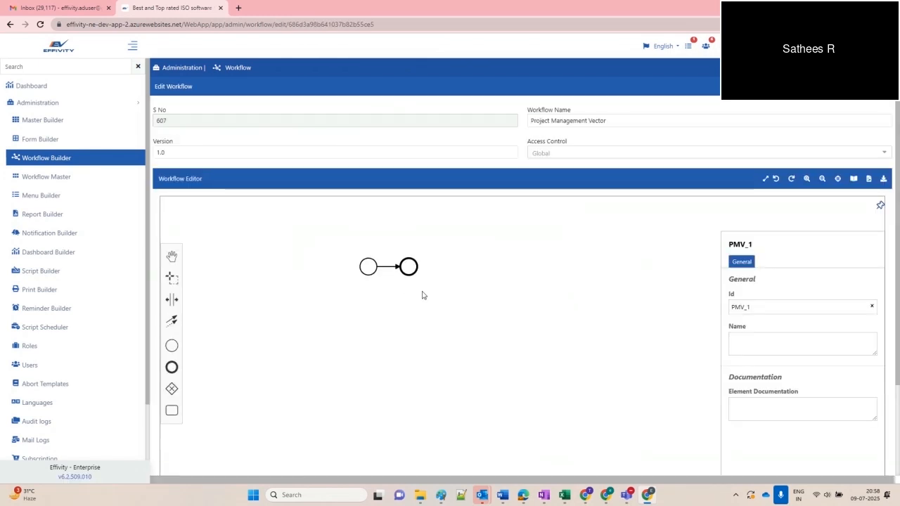
- Open the workflow list in a second browser tab, search workflow names for "res" and open the Resource Planning workflow
middle_click(40, 163)
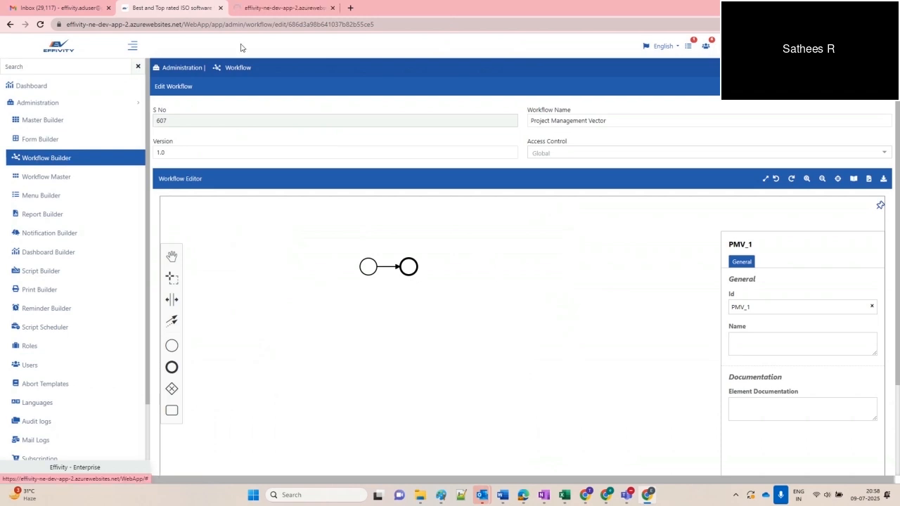
click(259, 8)
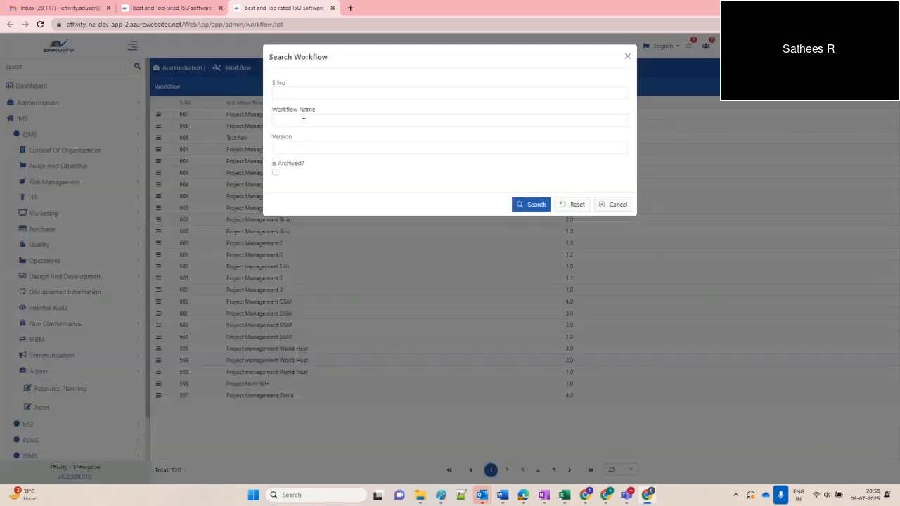
click(303, 121)
text(nc)
click(515, 204)
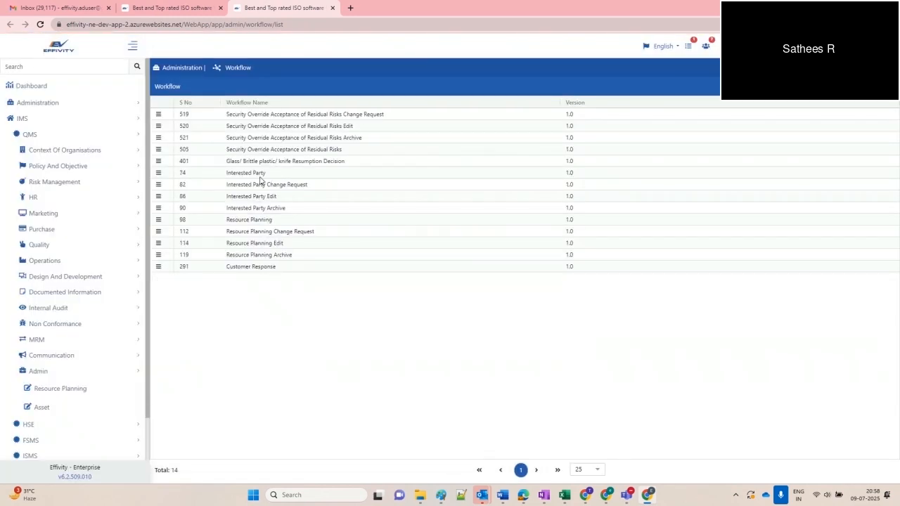
right_click(256, 222)
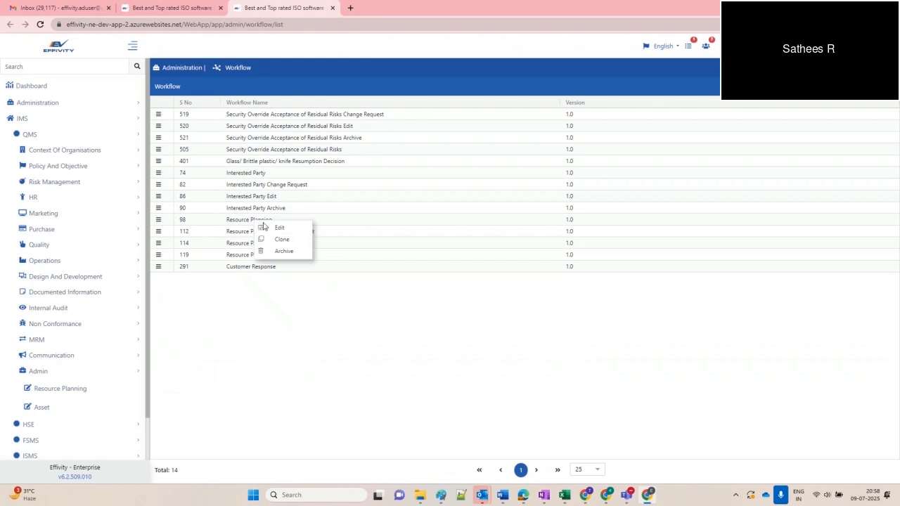
click(279, 228)
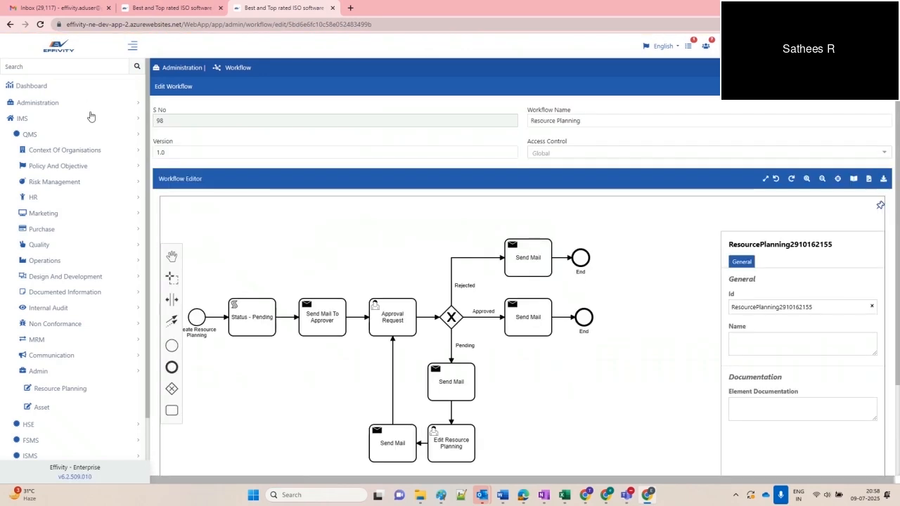
- Return to the workflow list, search workflow names for "docu" and open the Documents workflow as a reference
click(48, 104)
click(10, 23)
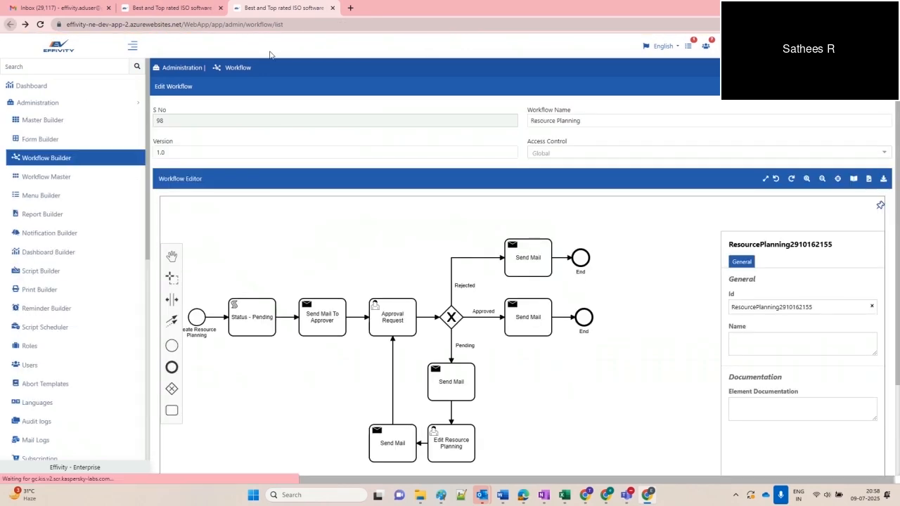
click(862, 85)
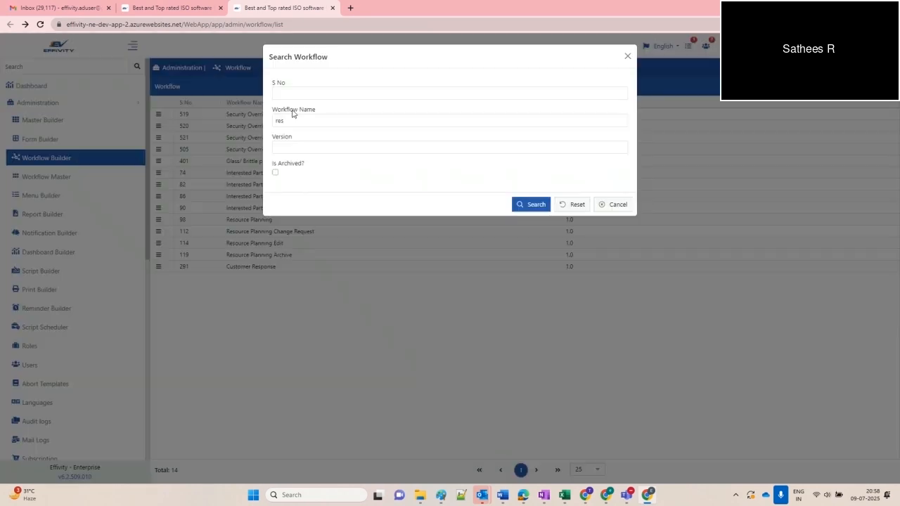
drag(291, 120, 243, 121)
text(docu)
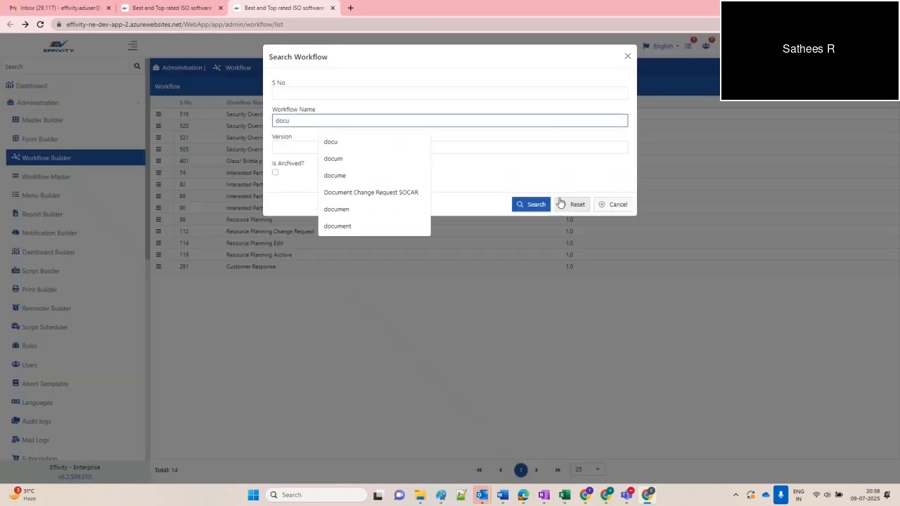
click(561, 204)
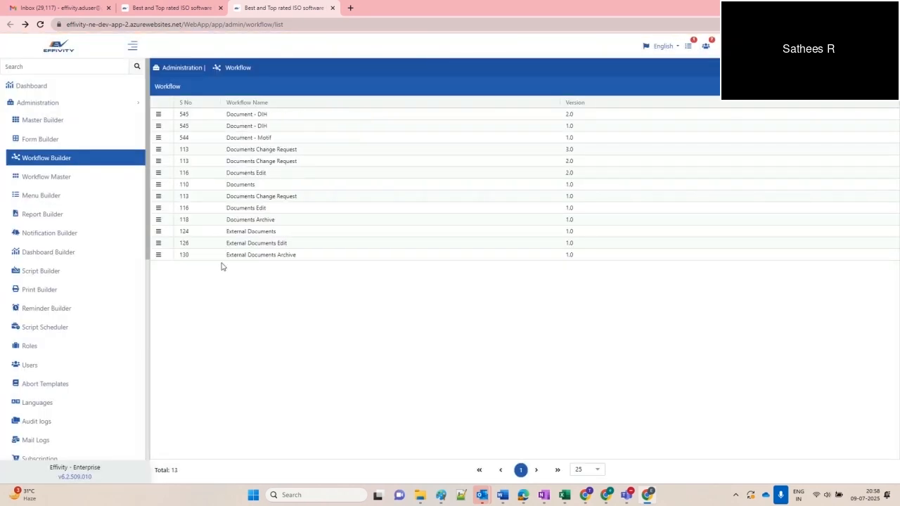
right_click(246, 185)
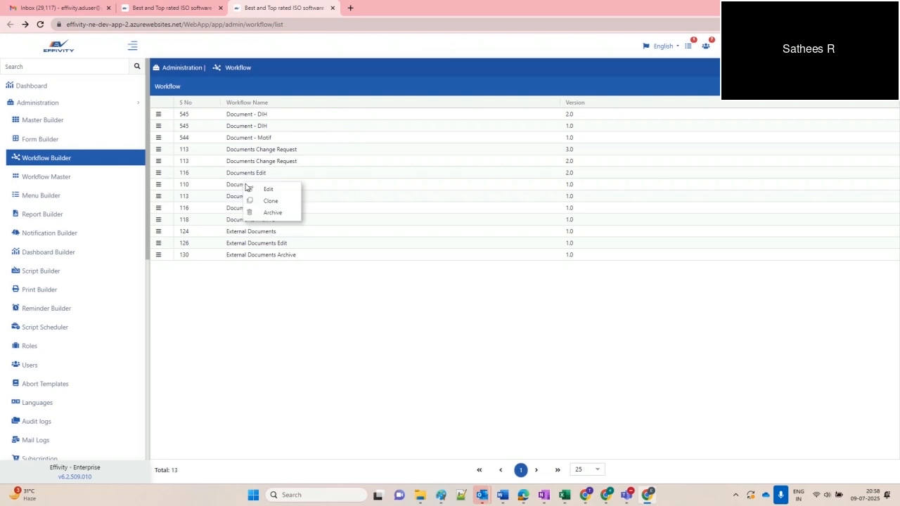
click(268, 189)
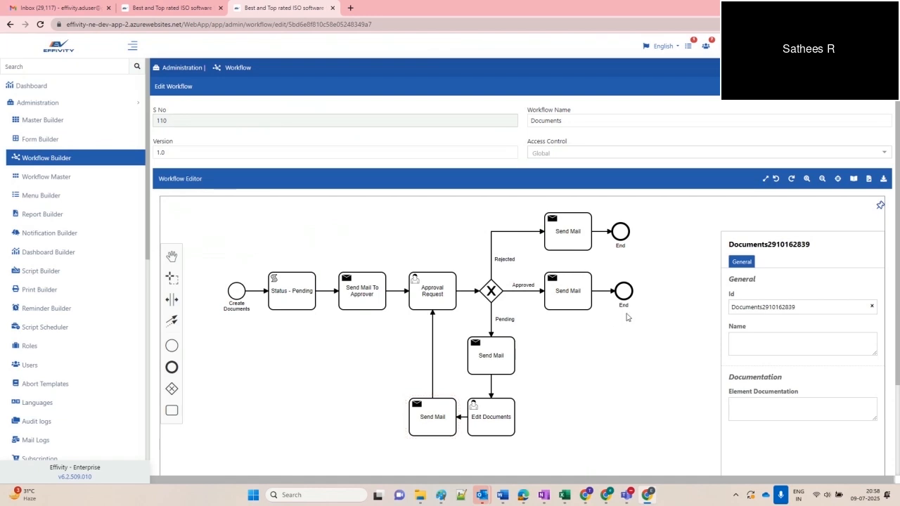
- Return to the Project Management Vector workflow and delete the connection between its start and end events
click(186, 13)
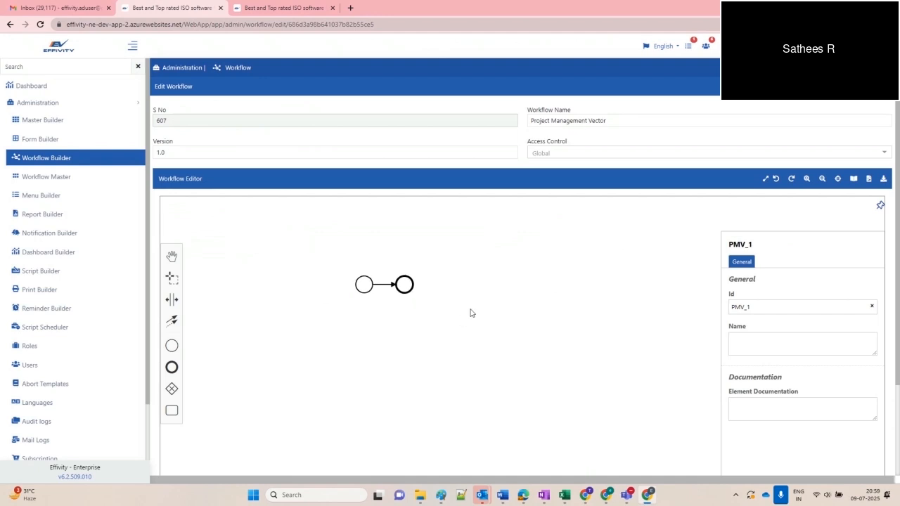
click(171, 299)
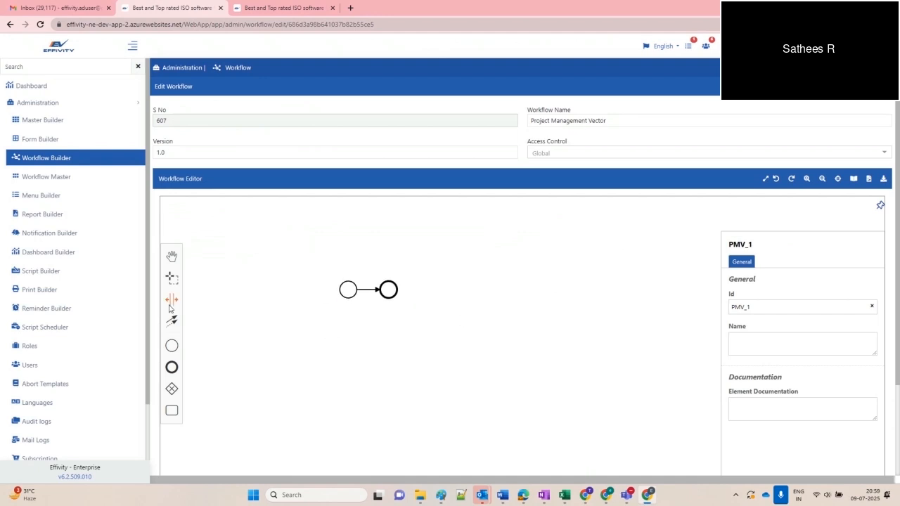
click(265, 313)
click(371, 290)
click(390, 296)
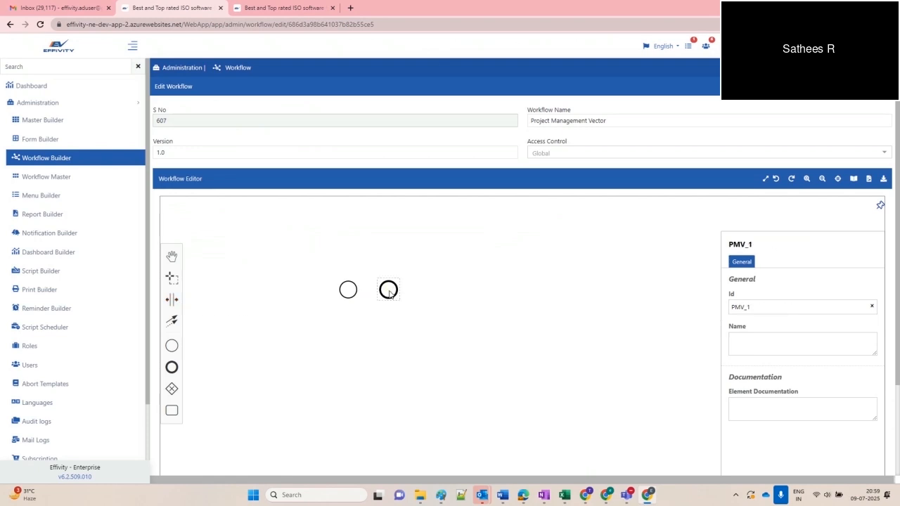
- Move the start event and end event far apart on the same horizontal line of the workflow canvas
click(342, 291)
drag(341, 291, 230, 288)
drag(390, 293, 613, 292)
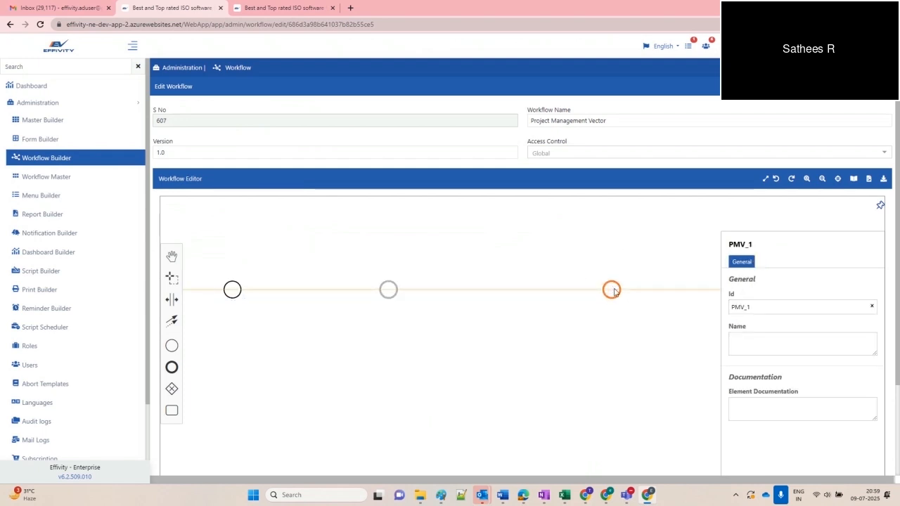
- Append a task to the start event and change its type to Send Task
click(232, 290)
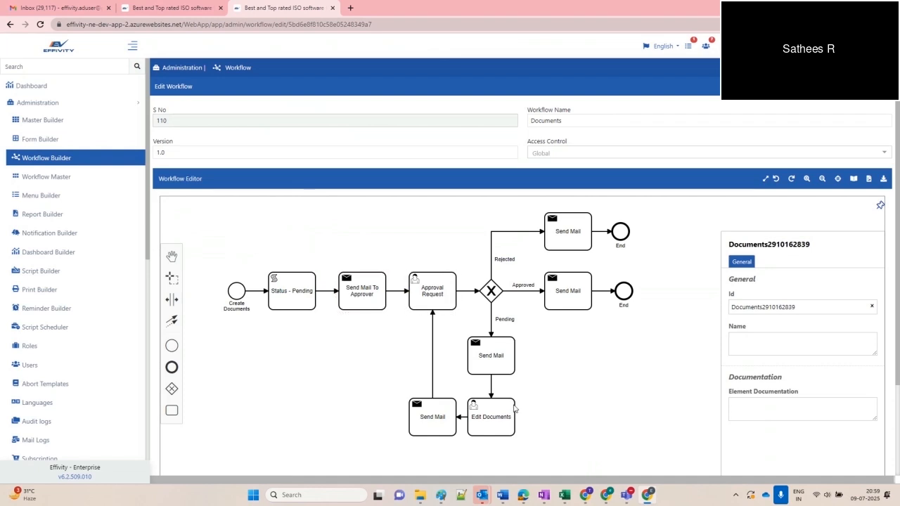
click(177, 18)
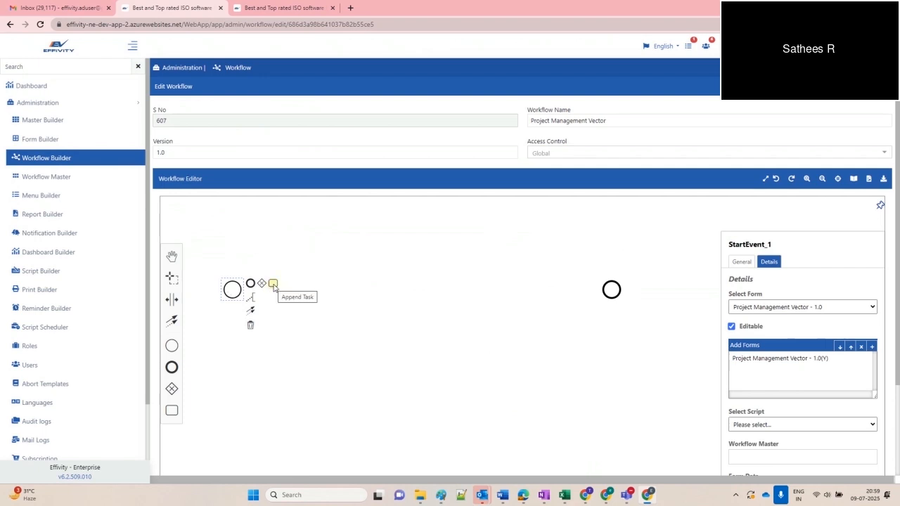
click(273, 284)
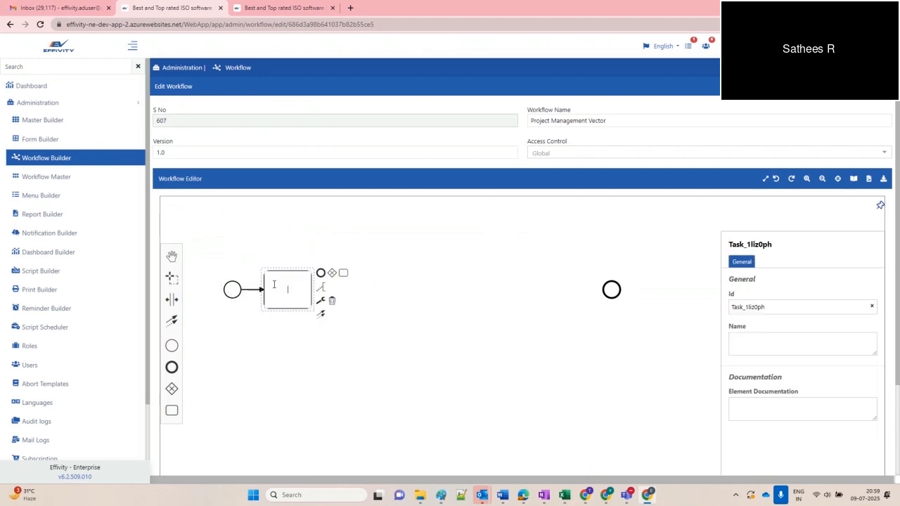
click(322, 303)
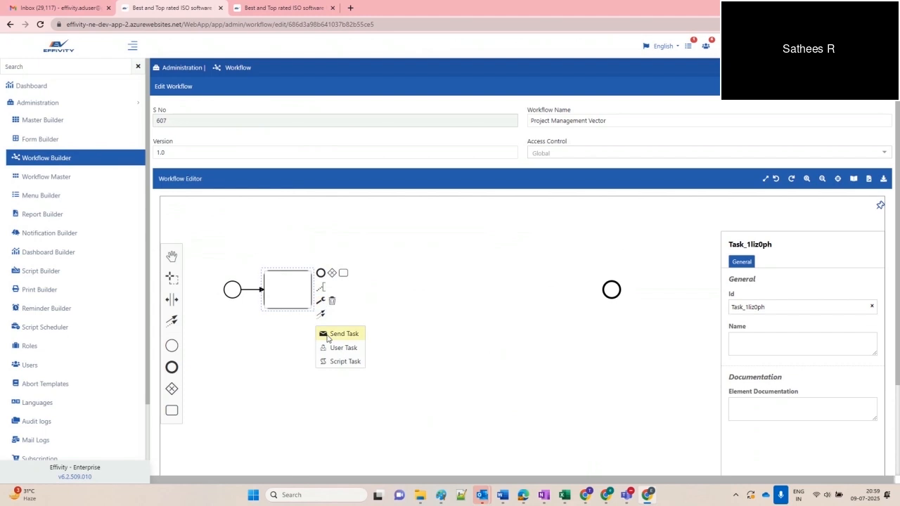
click(327, 336)
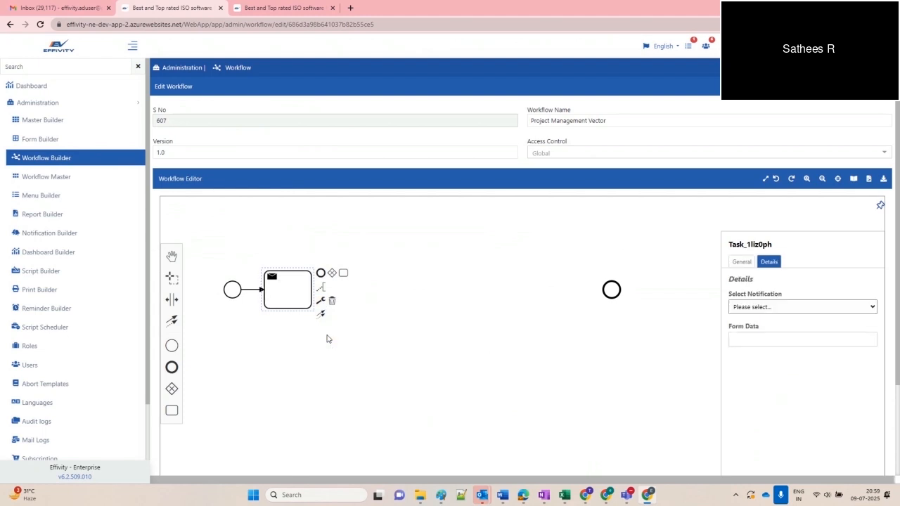
- View the notification choices for the send task and deselect the task
click(756, 312)
click(755, 311)
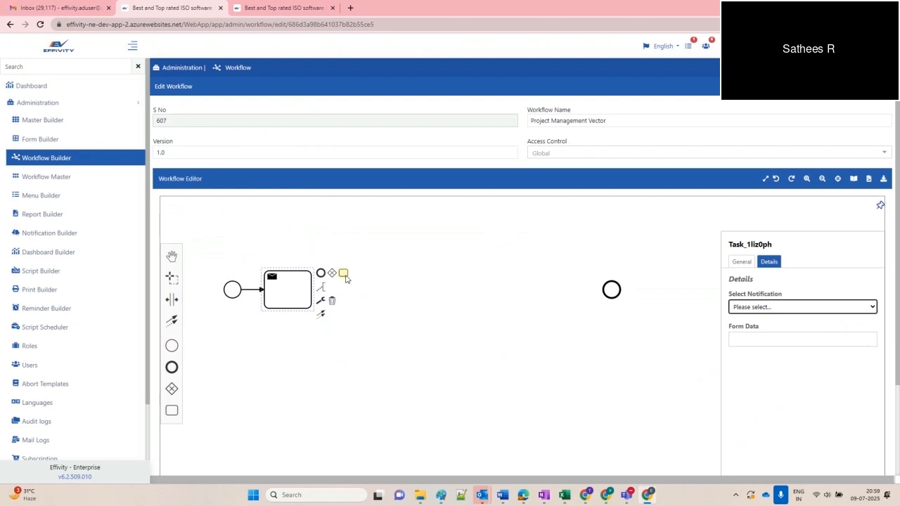
click(289, 355)
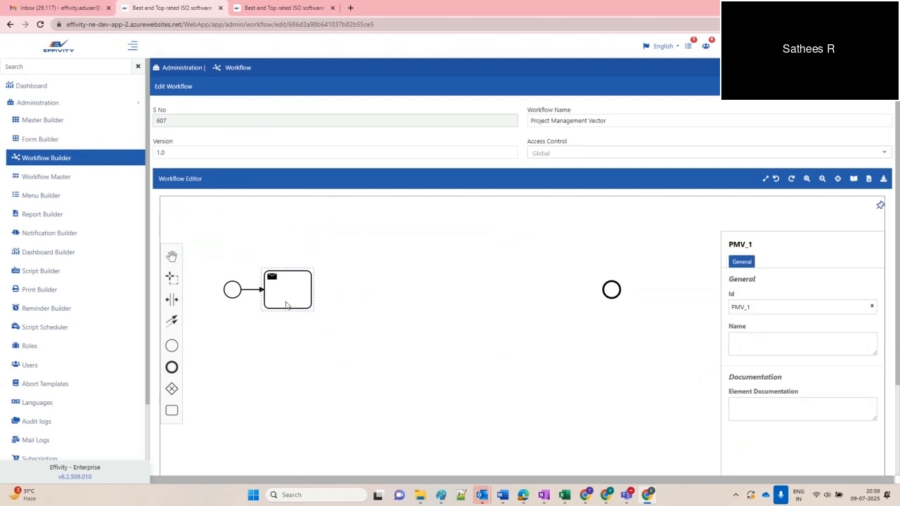
- Append a User Task after the send task, followed by an exclusive gateway
click(286, 305)
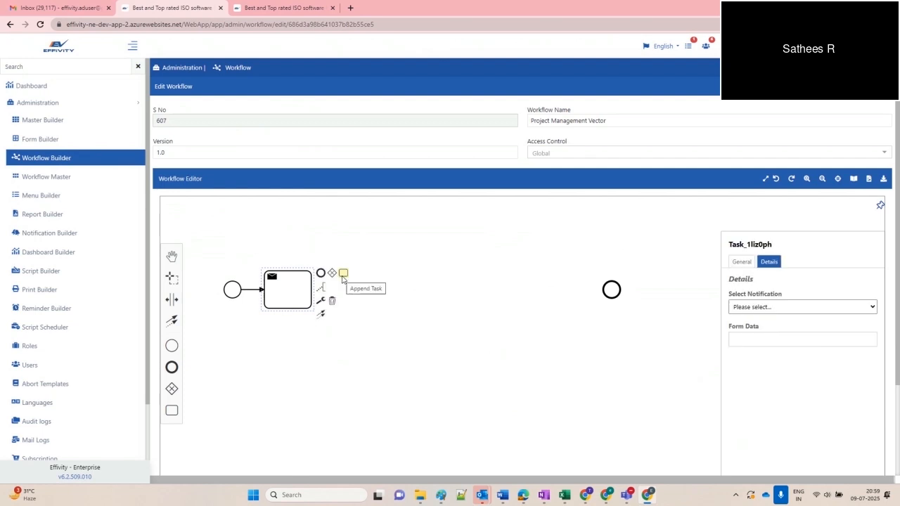
click(343, 274)
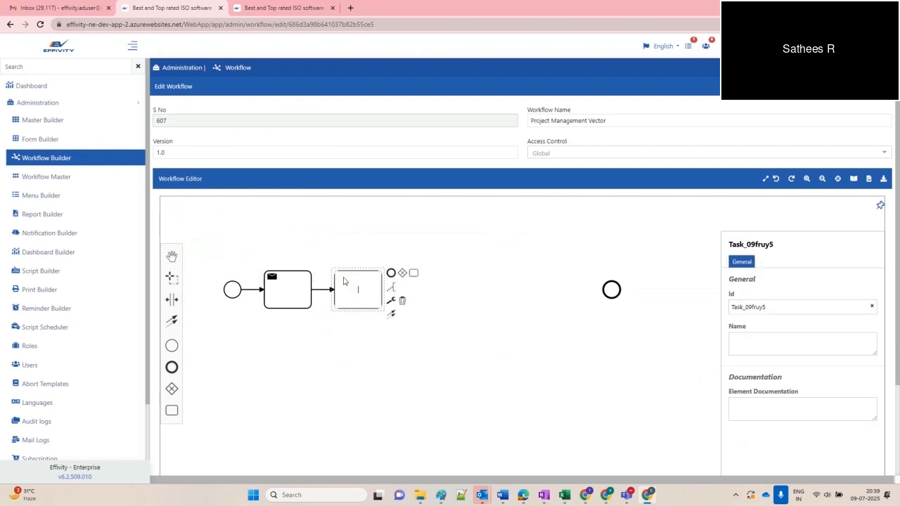
click(392, 303)
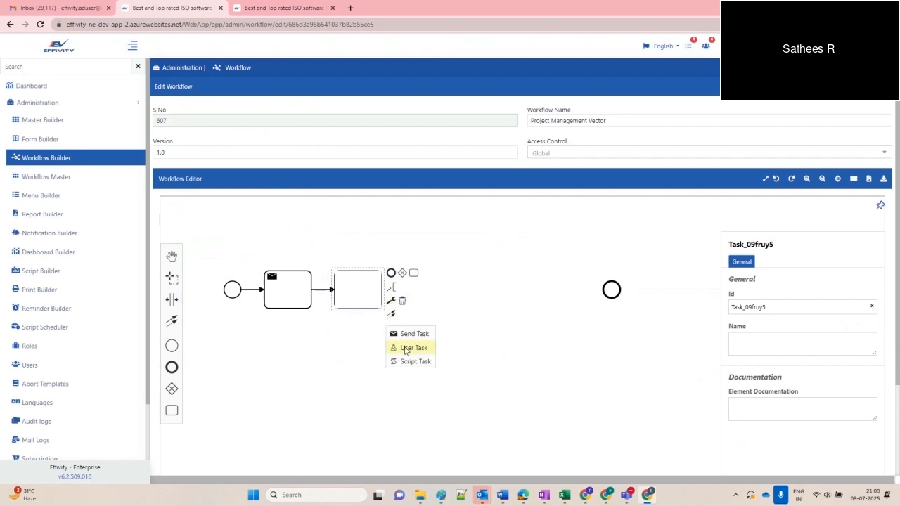
click(405, 348)
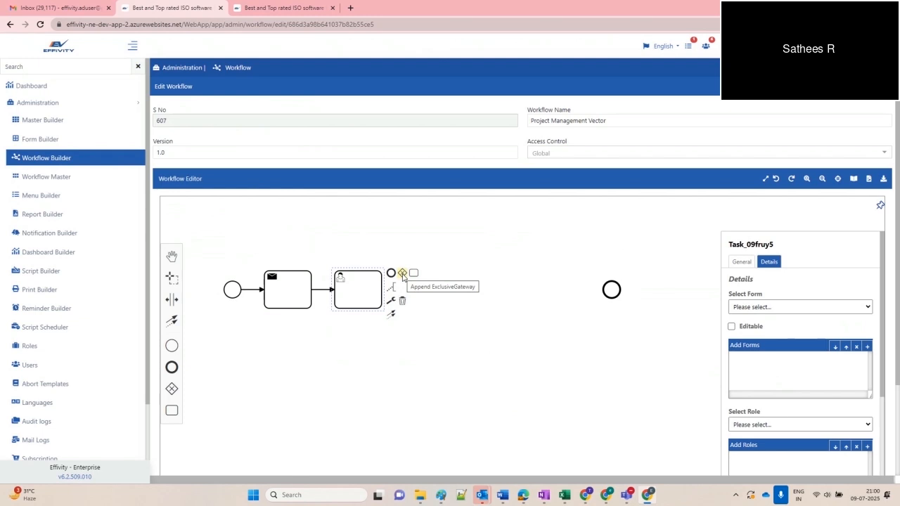
click(402, 274)
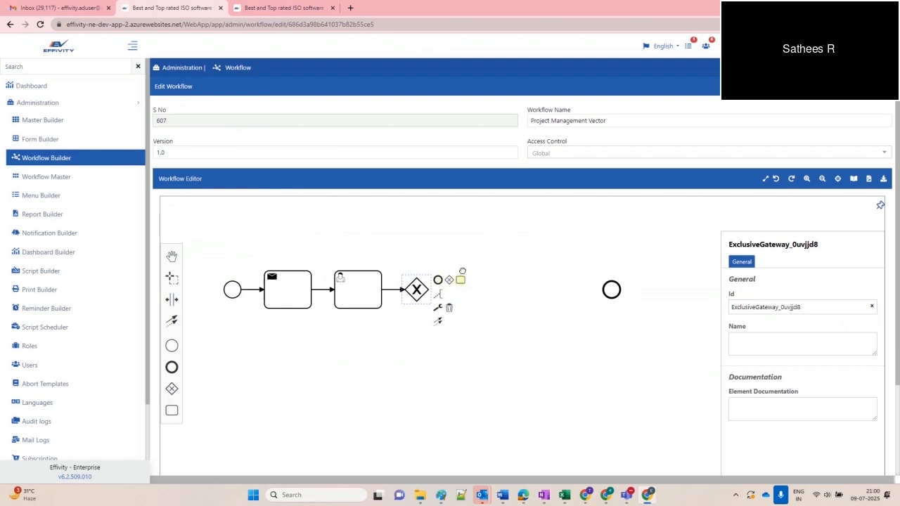
- Append a Send Task above and to the right of the exclusive gateway, followed by a new end event on the same line
drag(462, 271, 512, 227)
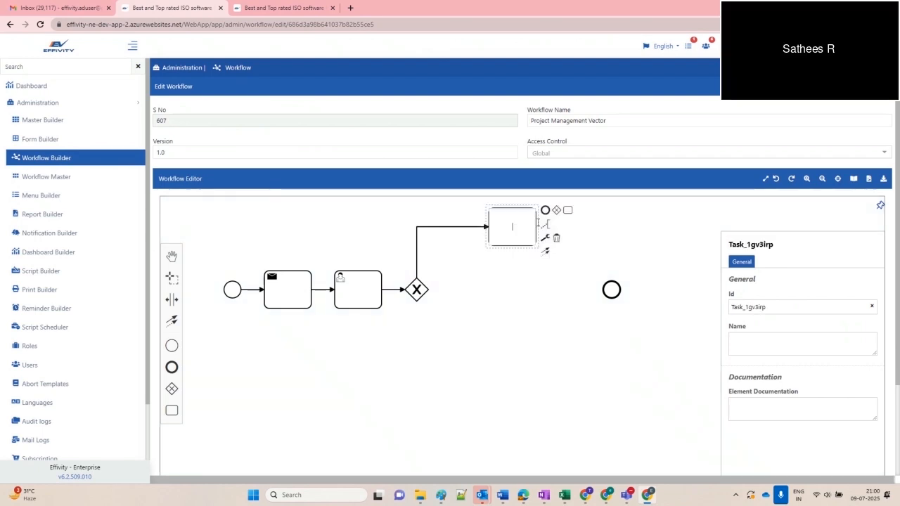
click(545, 237)
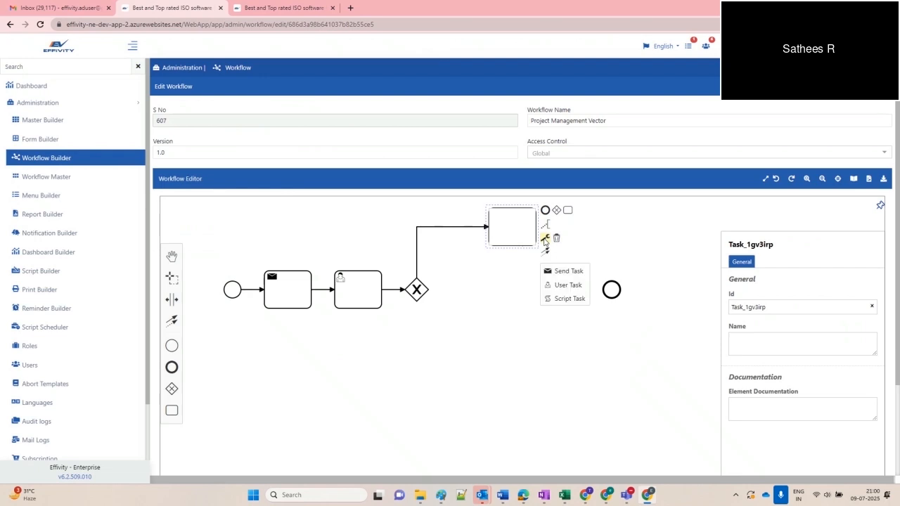
click(560, 274)
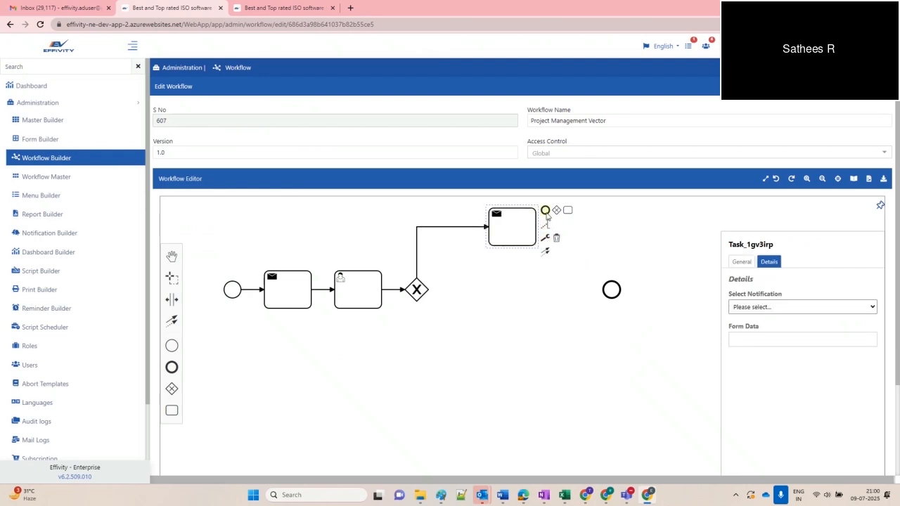
click(546, 212)
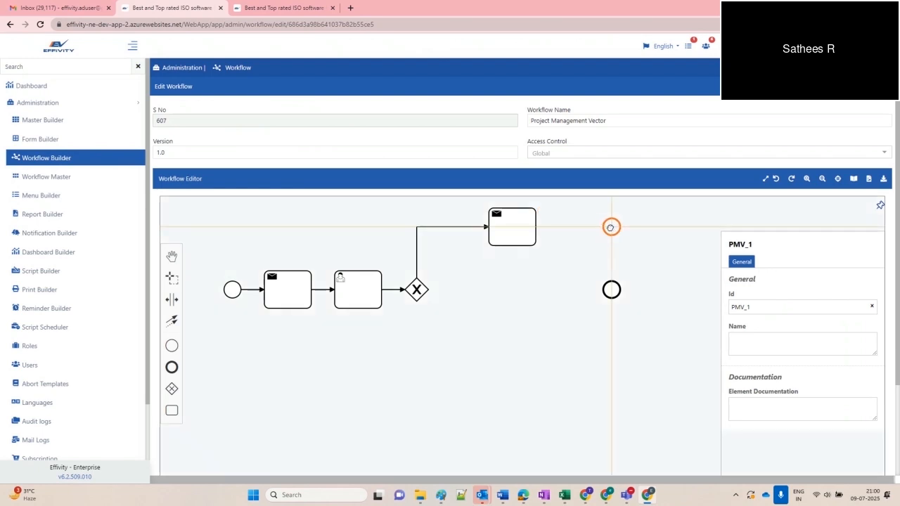
click(610, 227)
- Append a second Send Task level with the gateway and connect it to the existing end event
click(420, 294)
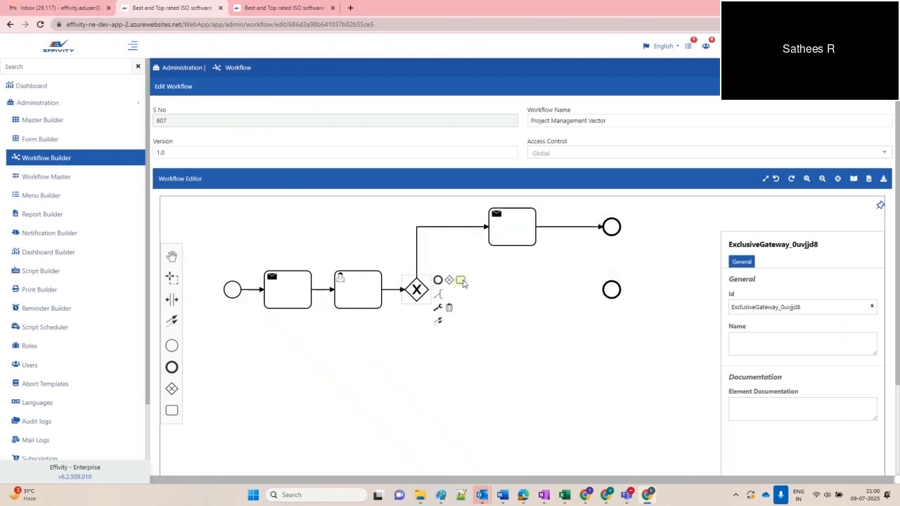
click(463, 283)
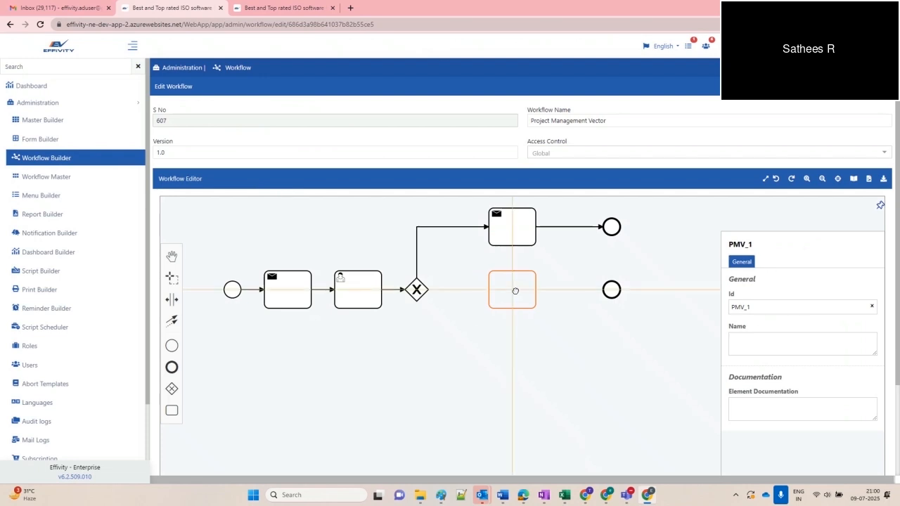
click(516, 291)
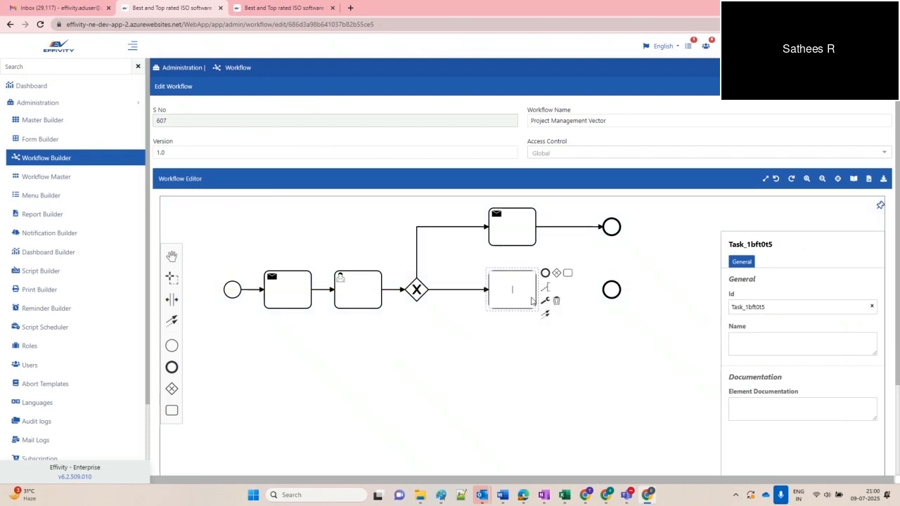
click(545, 300)
click(554, 332)
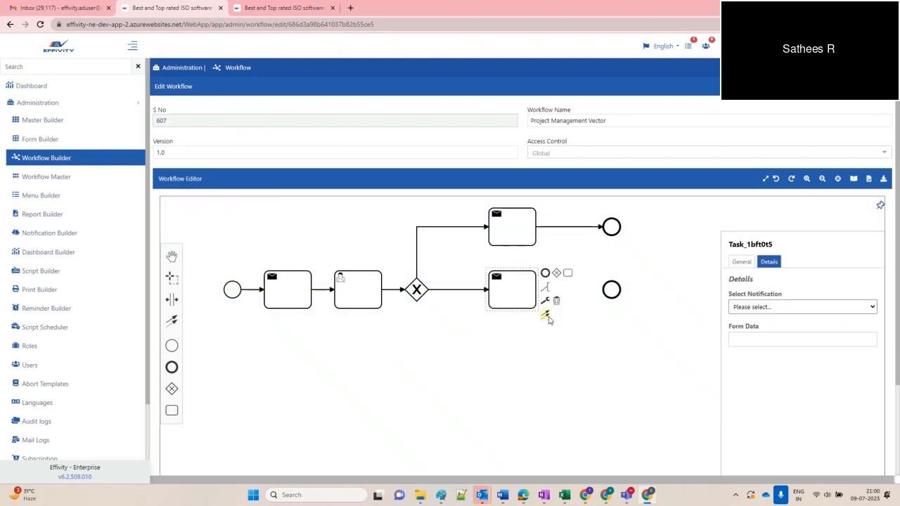
drag(547, 315, 610, 291)
- Append a third Send Task directly below the gateway, followed by a User Task beneath it
click(418, 299)
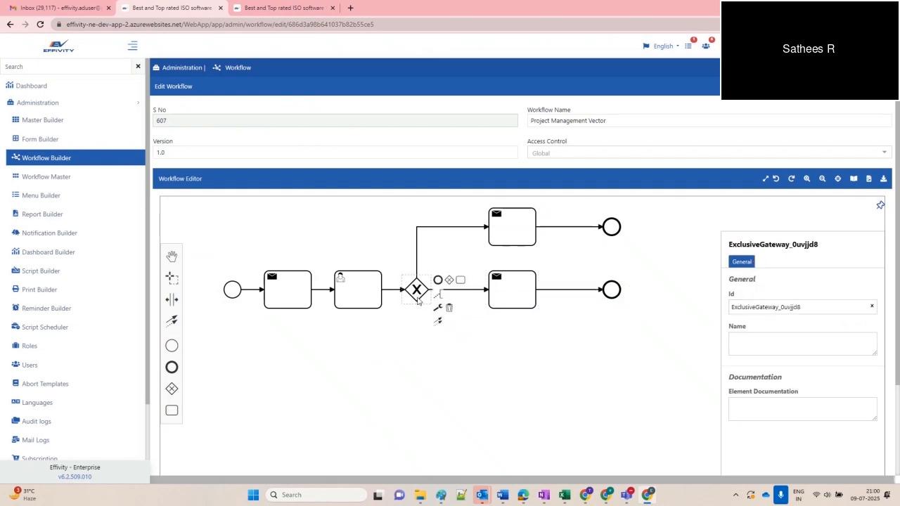
drag(404, 355, 446, 339)
drag(502, 270, 459, 342)
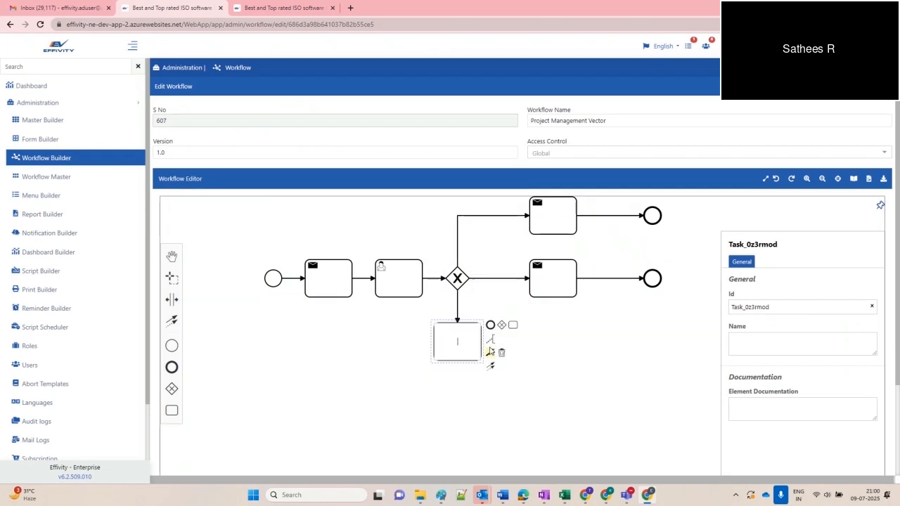
click(491, 352)
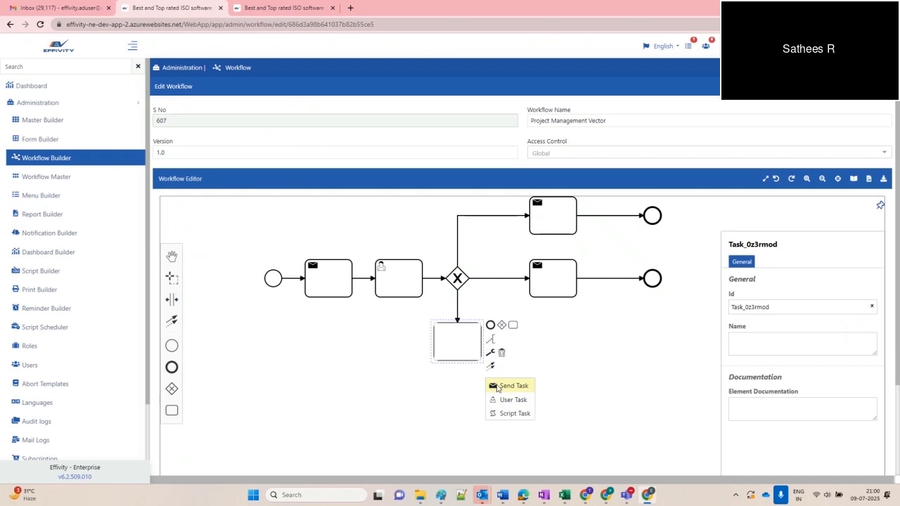
click(511, 386)
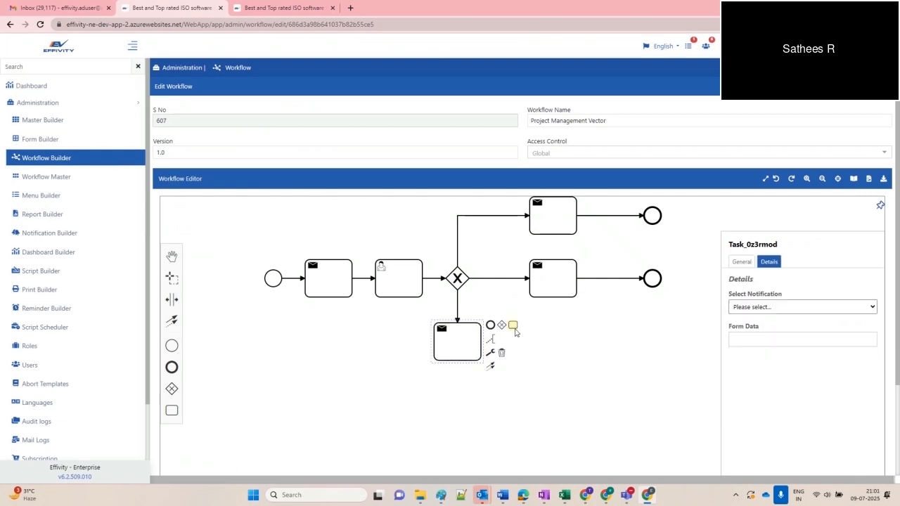
drag(512, 325, 458, 410)
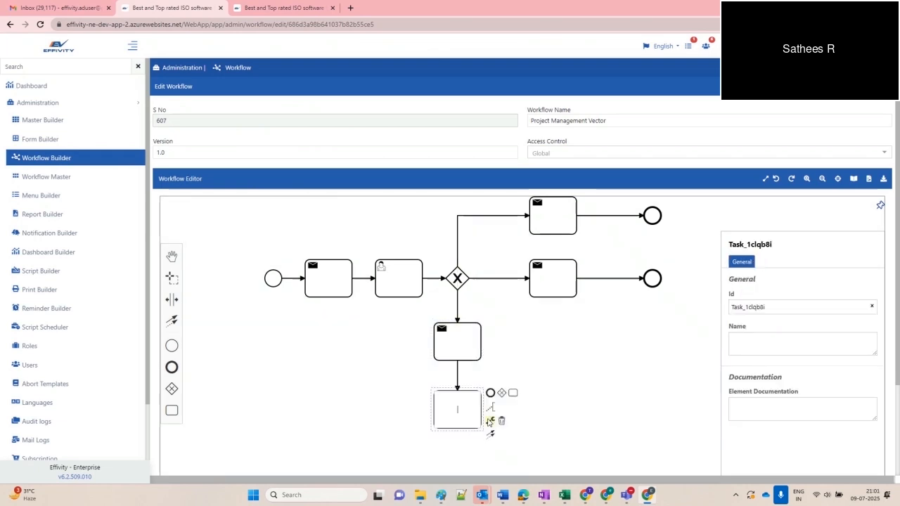
click(490, 421)
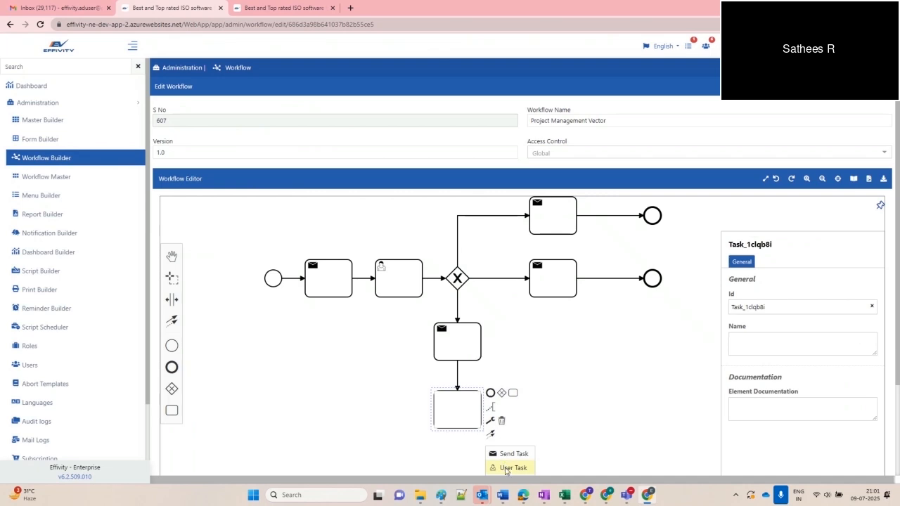
click(506, 468)
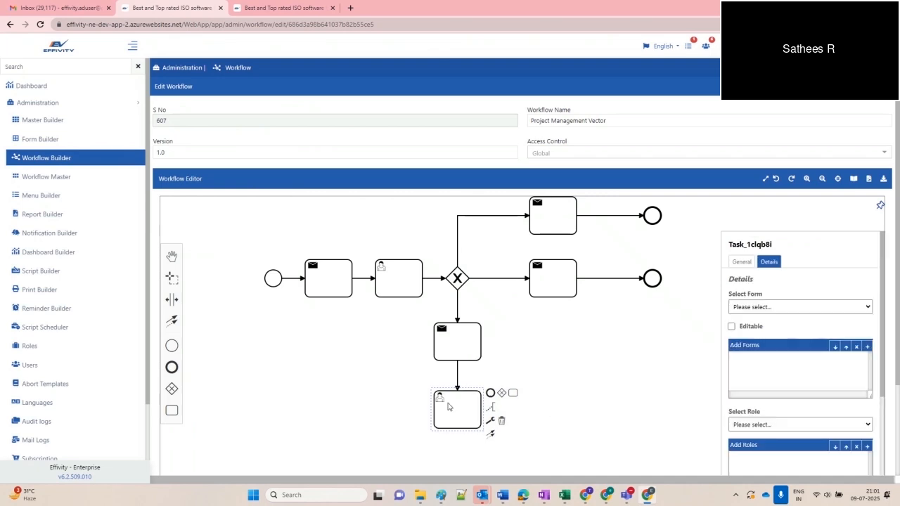
- Append a Send Task to the left of the lower User Task and connect it back to the first User Task
drag(511, 392, 397, 411)
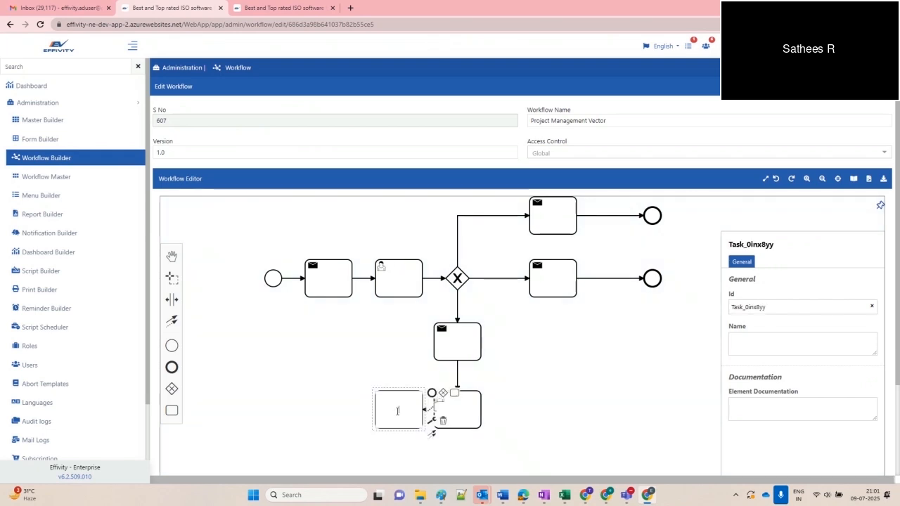
click(431, 420)
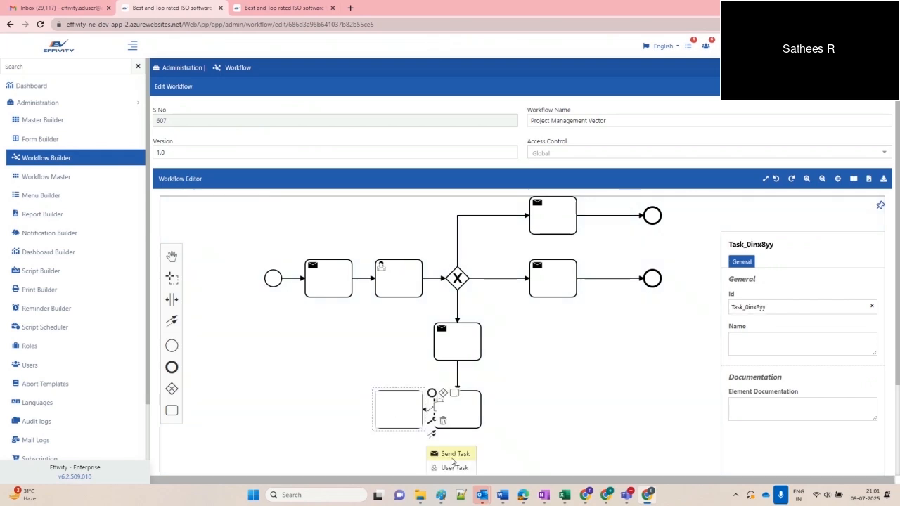
click(453, 457)
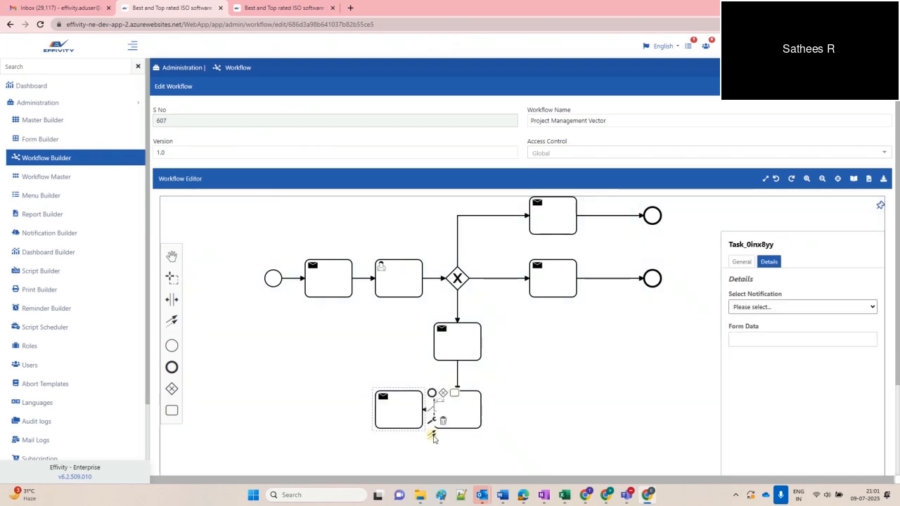
click(432, 436)
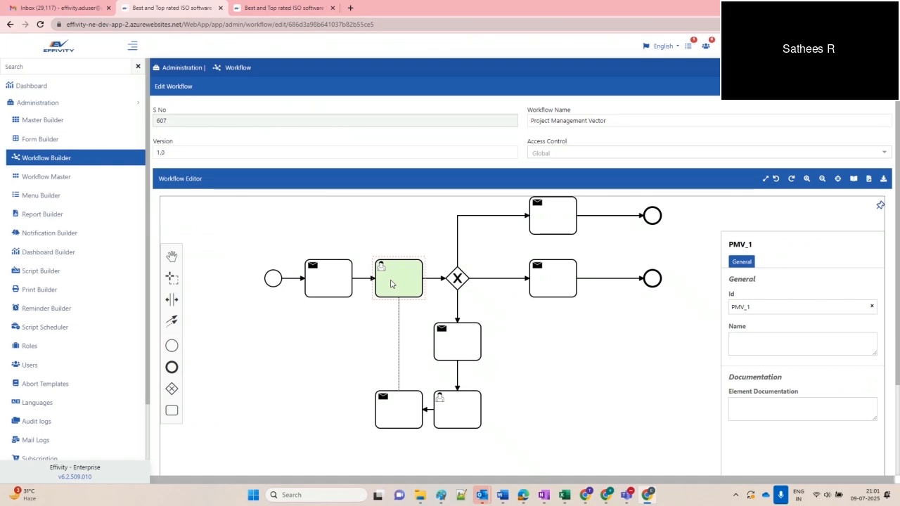
click(419, 269)
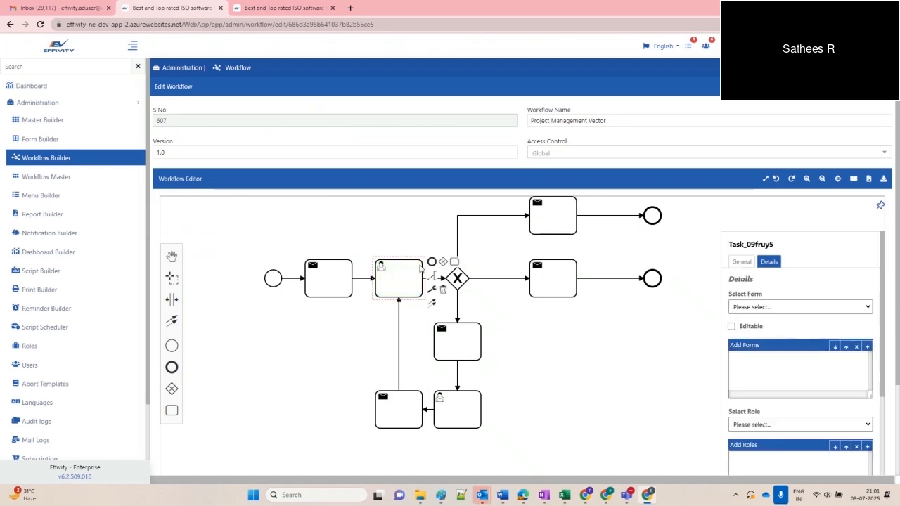
- Label the gateway's outgoing flows Approved for the upper branch, Rejected for the middle one and Pending for the lower one
click(457, 236)
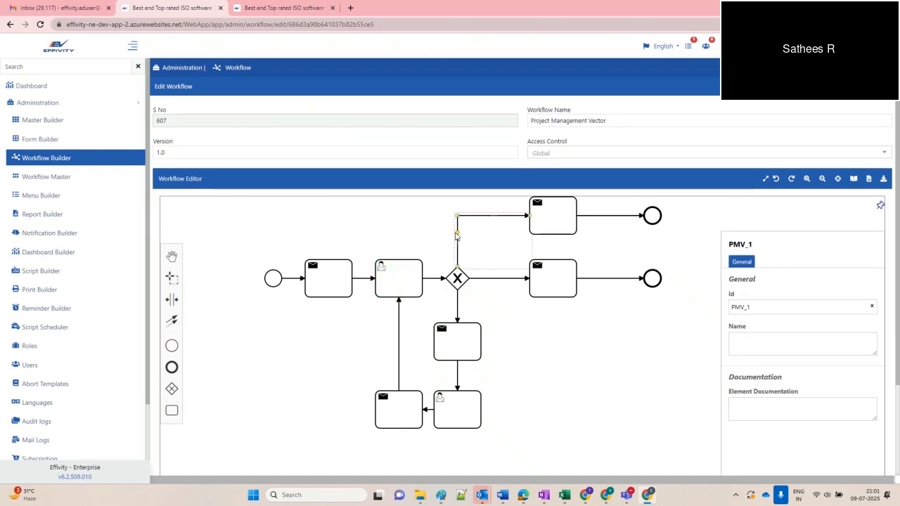
double_click(457, 237)
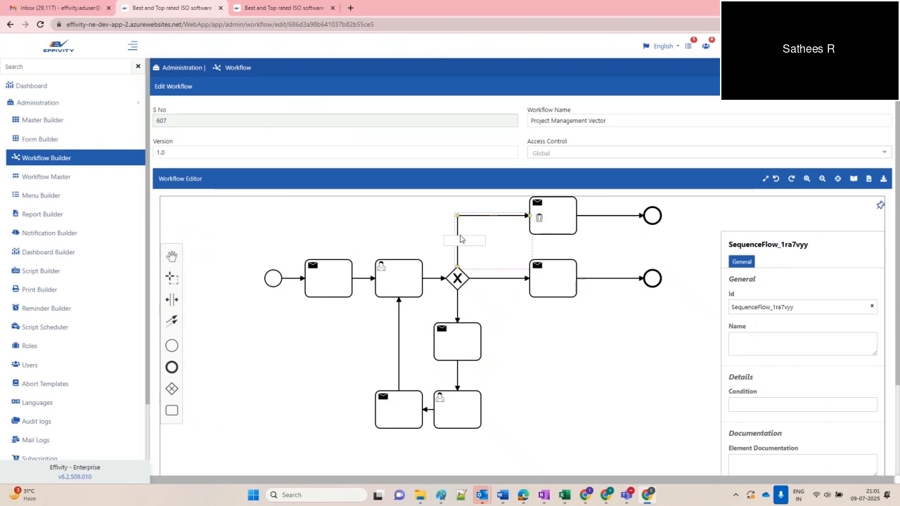
text(Approved)
click(497, 277)
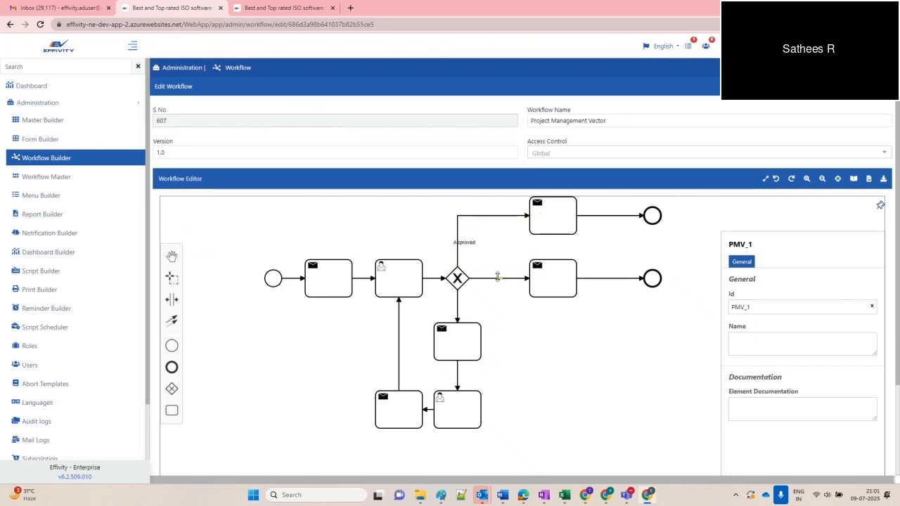
double_click(497, 277)
text(Rejected)
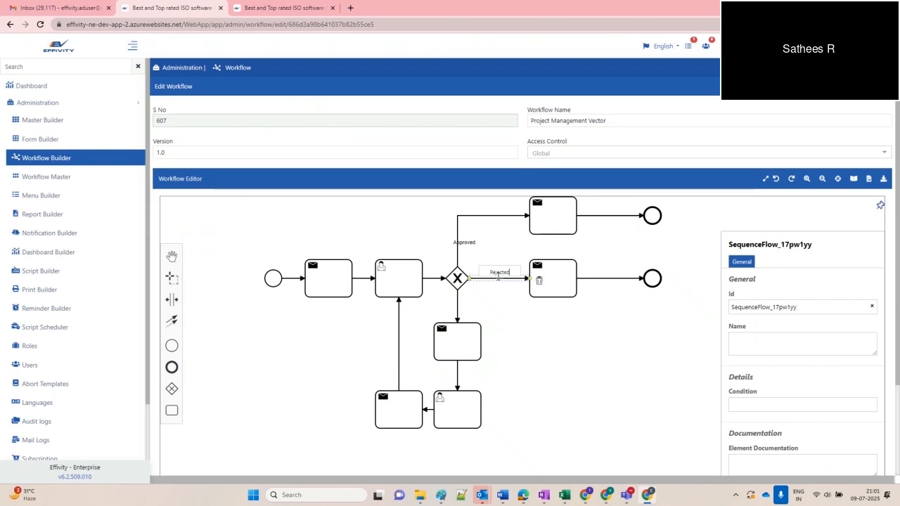
click(458, 306)
double_click(458, 306)
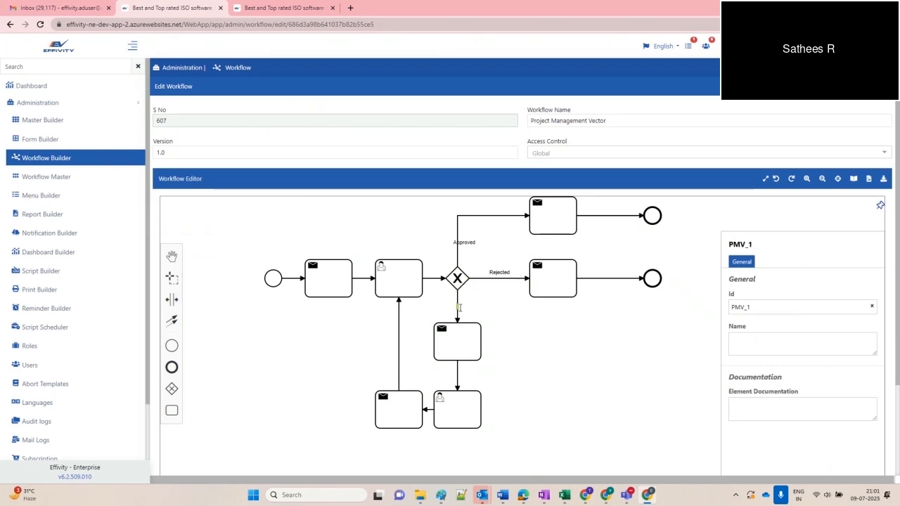
text(Pending)
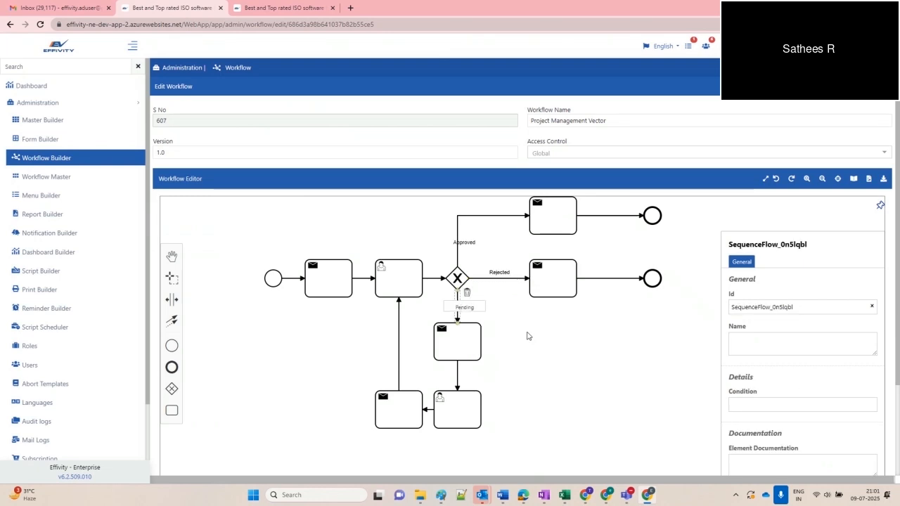
click(471, 303)
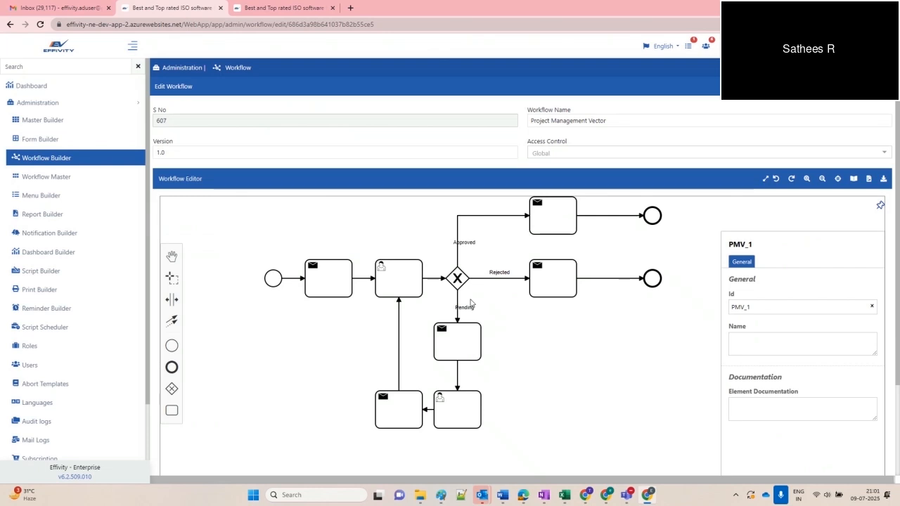
- Move the Pending and Approved labels to the right, clear of their flow lines
click(470, 302)
click(498, 273)
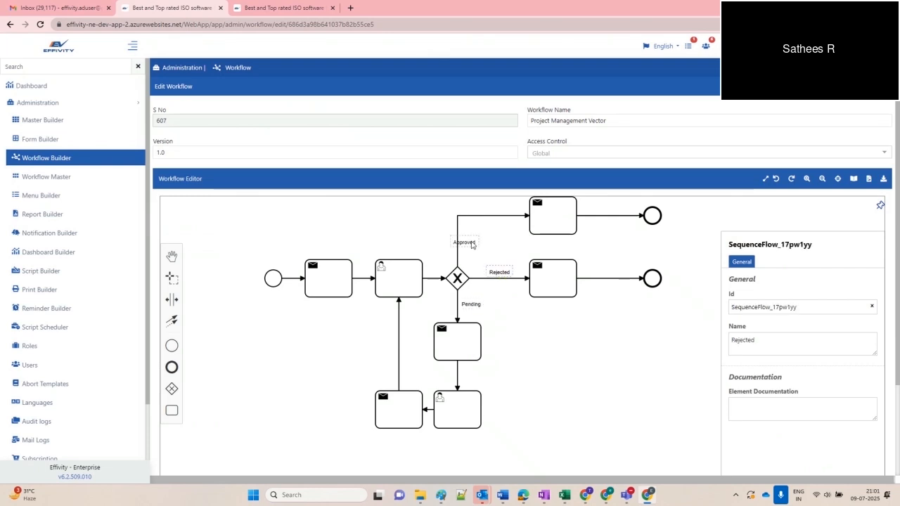
drag(471, 241, 484, 236)
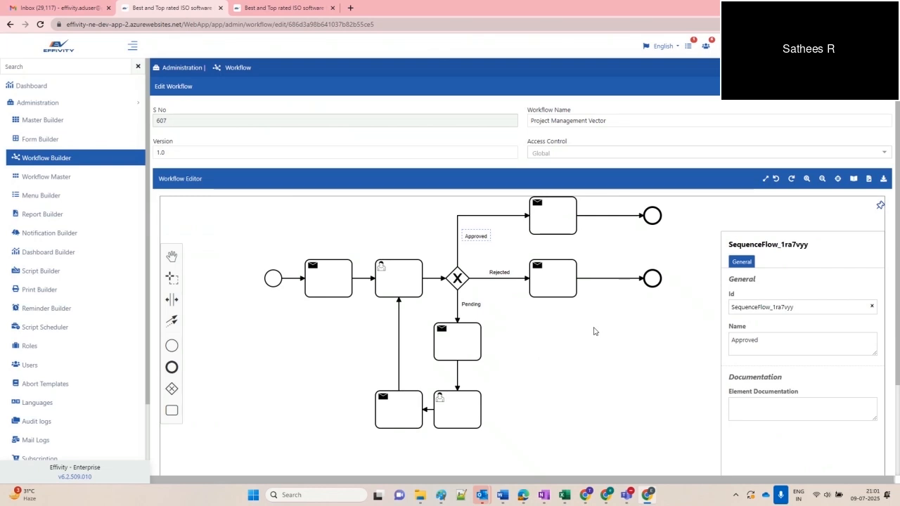
drag(594, 331, 559, 352)
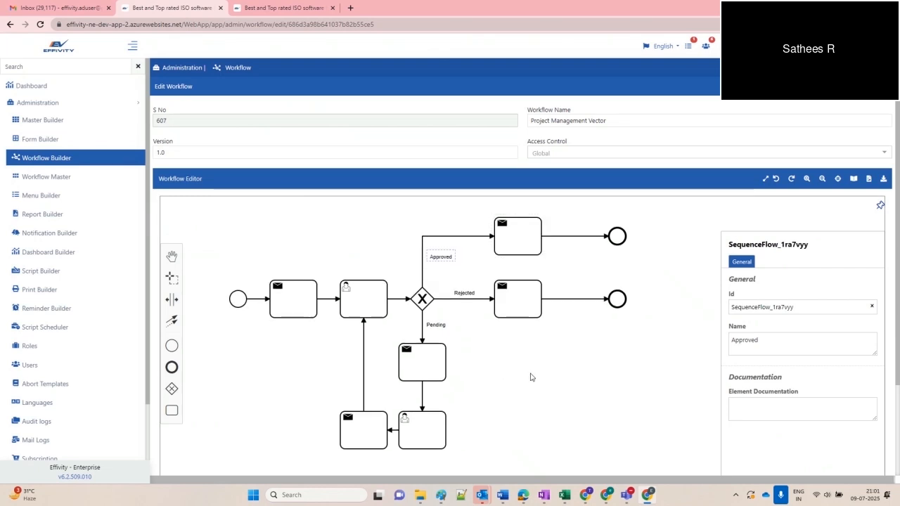
click(530, 377)
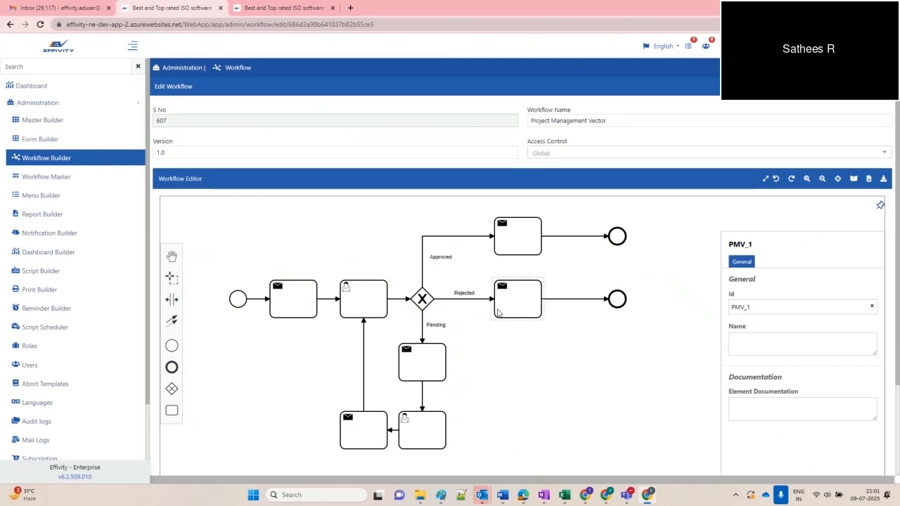
- Set the workflow's version to 2.0
drag(482, 374, 499, 366)
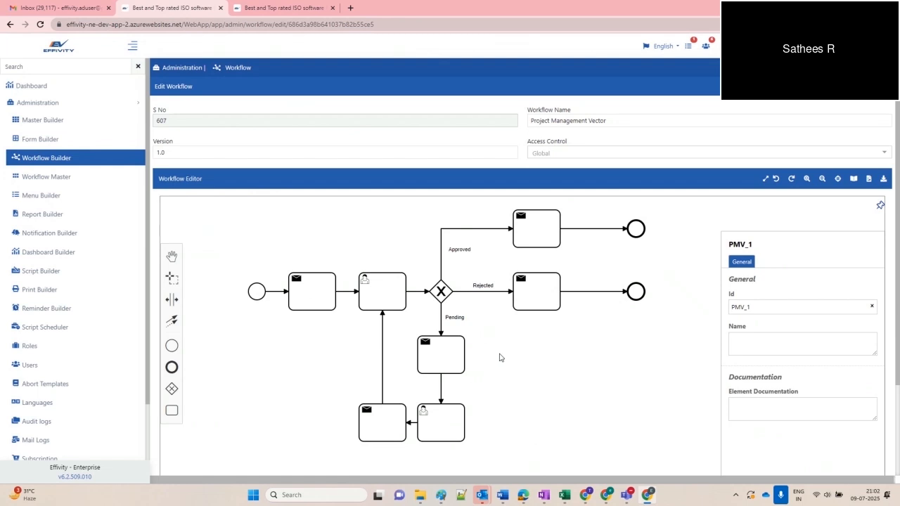
double_click(154, 151)
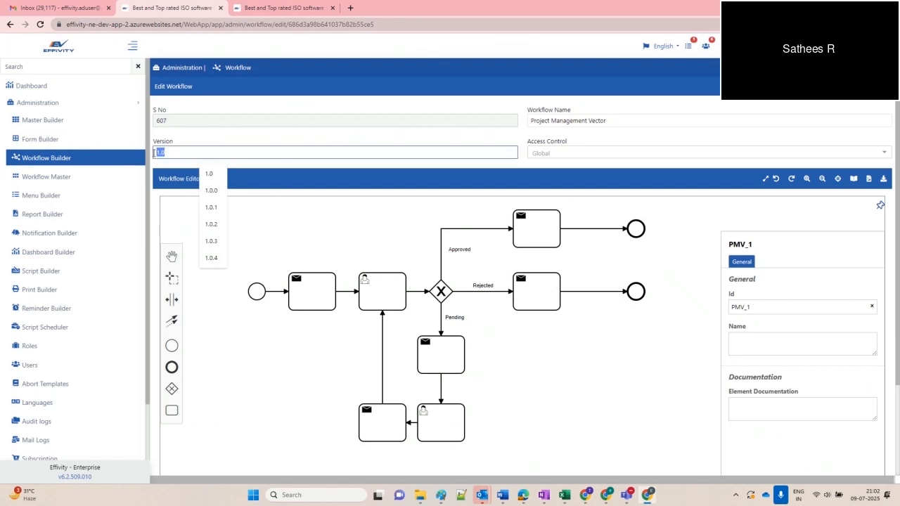
click(182, 139)
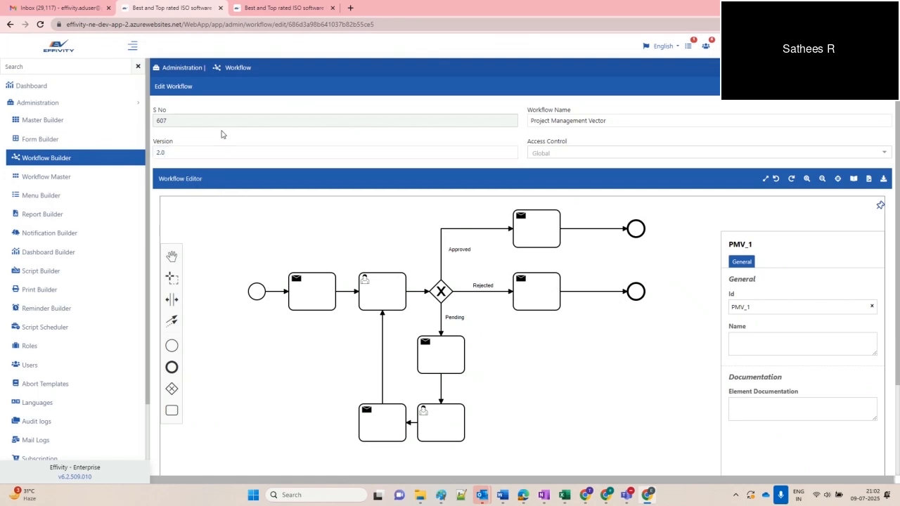
scroll(205, 184, down, 2)
scroll(221, 387, down, 3)
scroll(225, 378, up, 3)
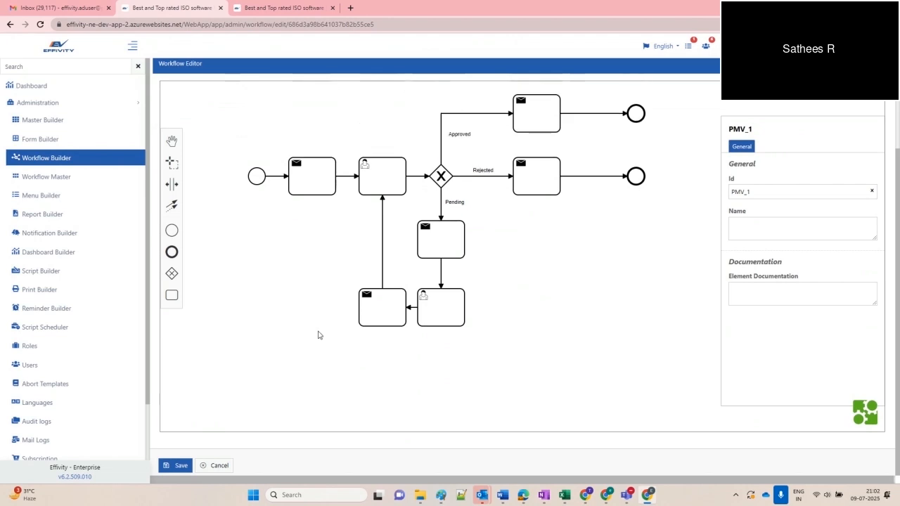
- Try to save the workflow
click(177, 466)
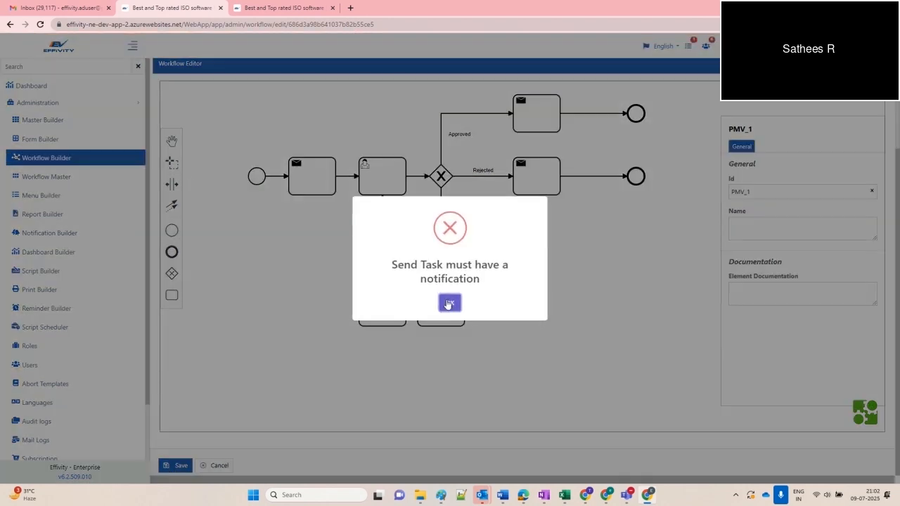
click(450, 303)
- Check which notifications can be assigned to the first Send Task after the start event
scroll(648, 71, up, 2)
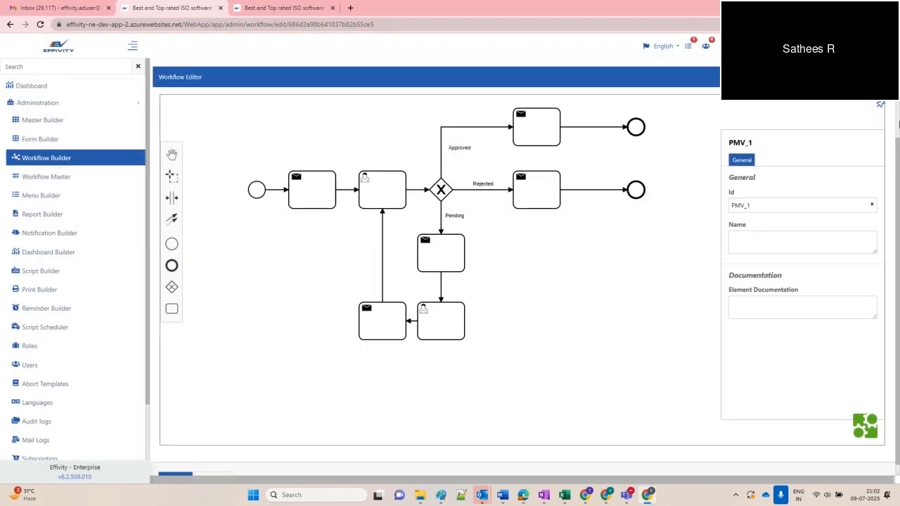
drag(512, 364, 493, 354)
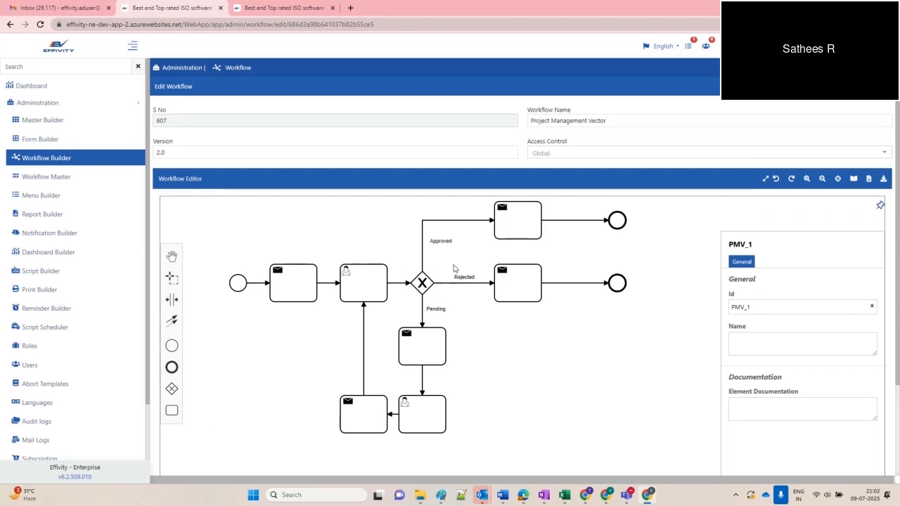
drag(462, 253, 475, 268)
click(302, 310)
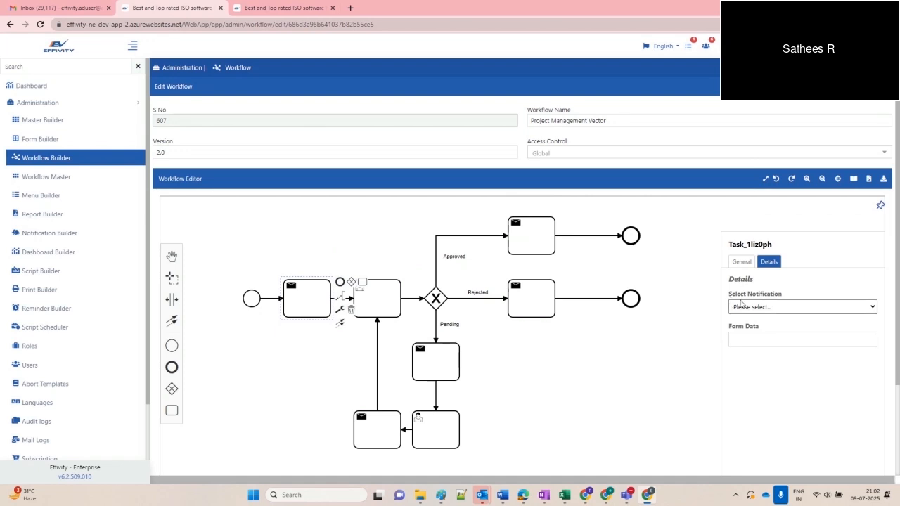
click(741, 310)
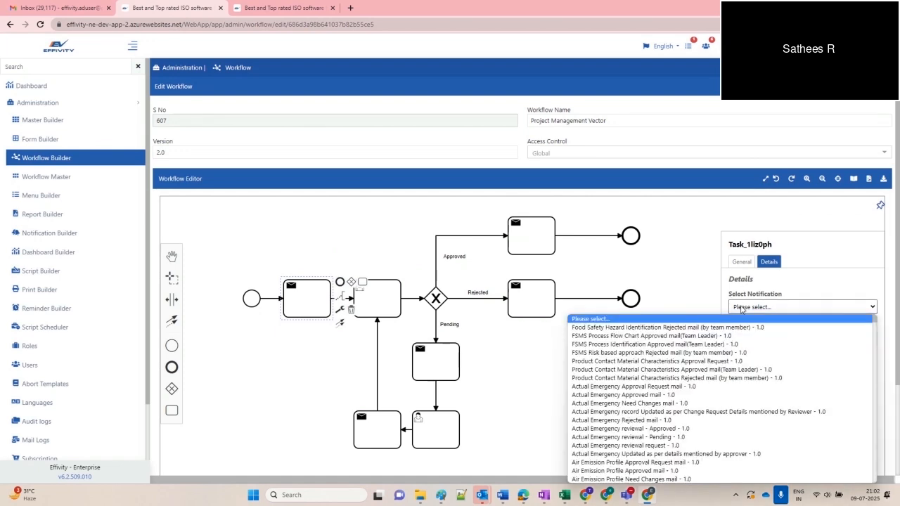
click(741, 310)
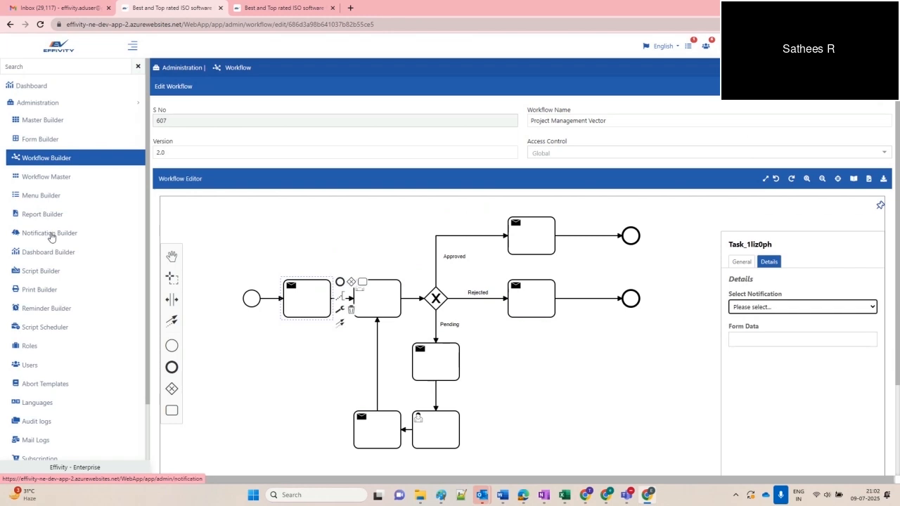
- Open the Notification Builder in a separate browser tab and search for notifications whose name contains docum
middle_click(49, 234)
click(281, 9)
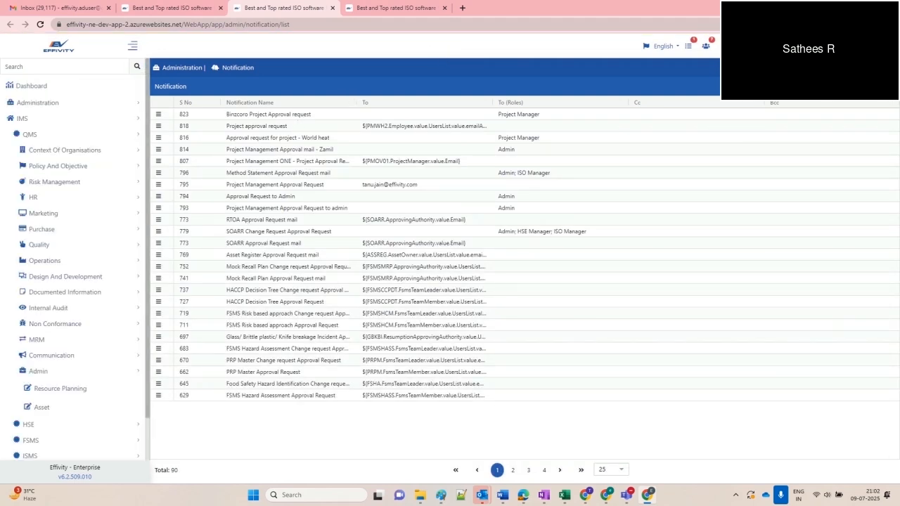
click(843, 86)
drag(314, 123, 270, 125)
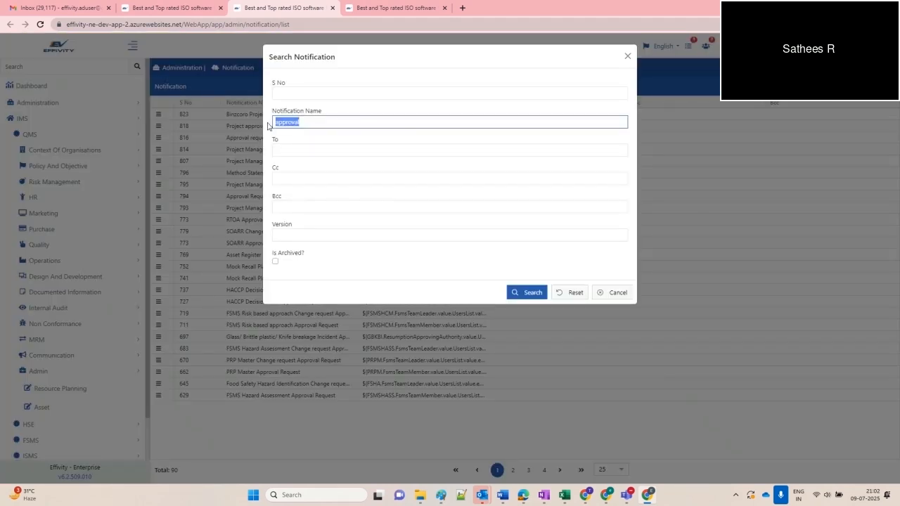
text(re)
key(BackSpace)
key(BackSpace)
text(docum)
click(524, 292)
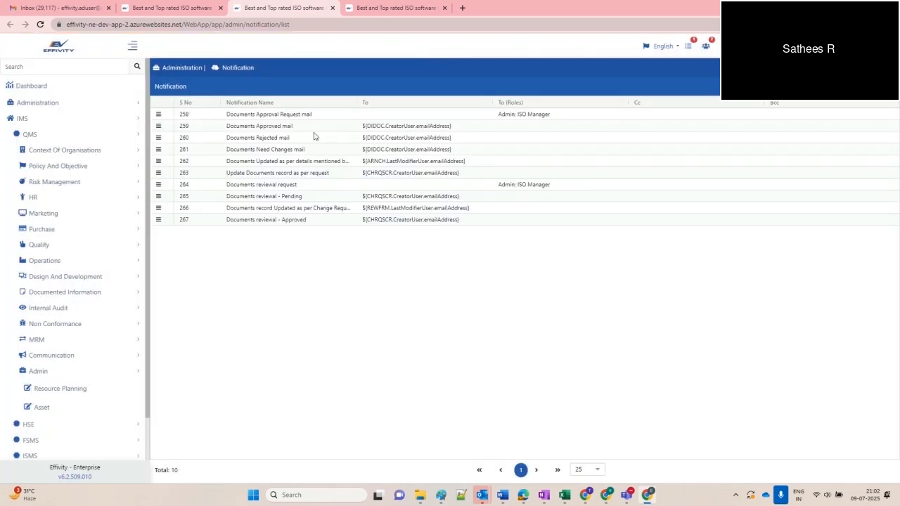
- Open the Documents Approval Request mail notification for editing, with a blank notification form in another browser tab
click(268, 115)
click(533, 117)
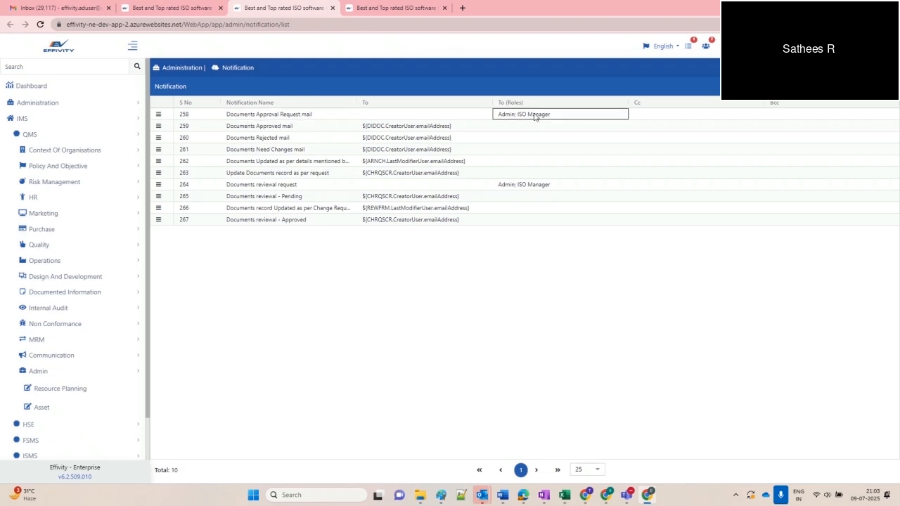
click(307, 117)
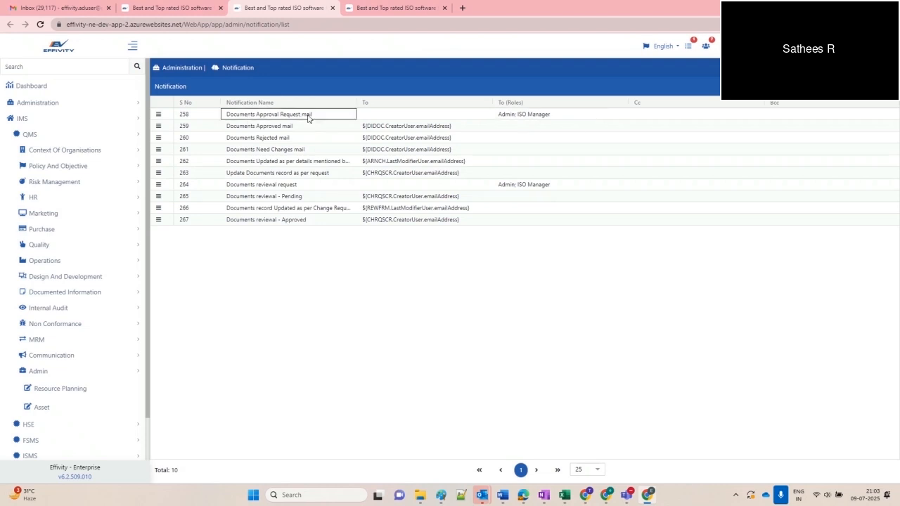
right_click(308, 115)
click(330, 122)
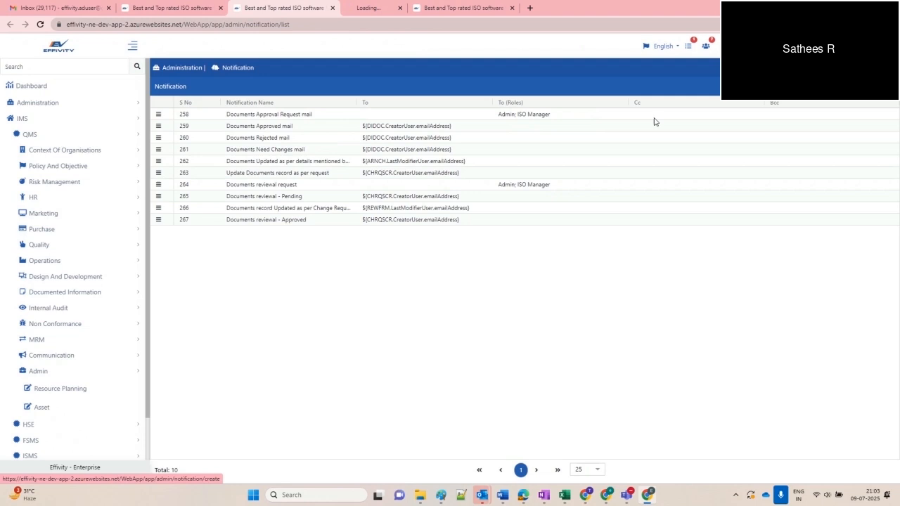
right_click(256, 118)
click(284, 122)
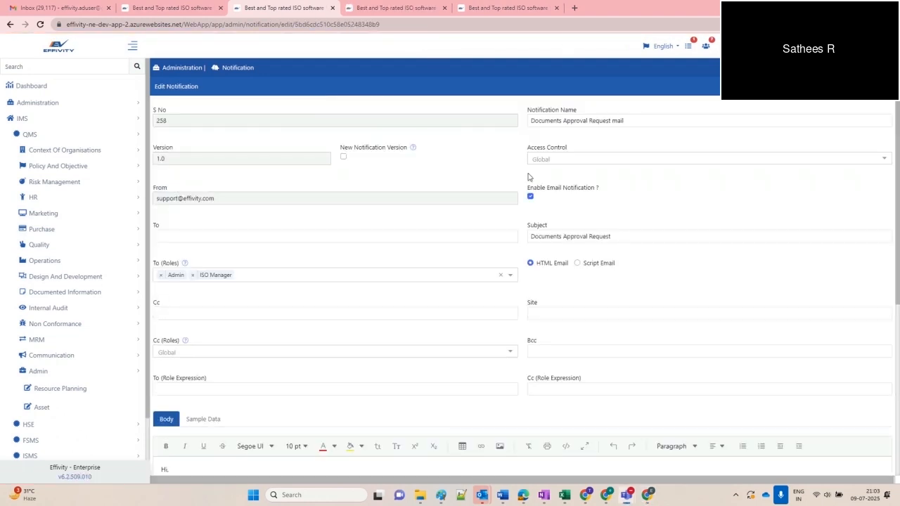
- Examine the notification's name, subject, message body and attachment options
drag(624, 120, 516, 118)
click(578, 236)
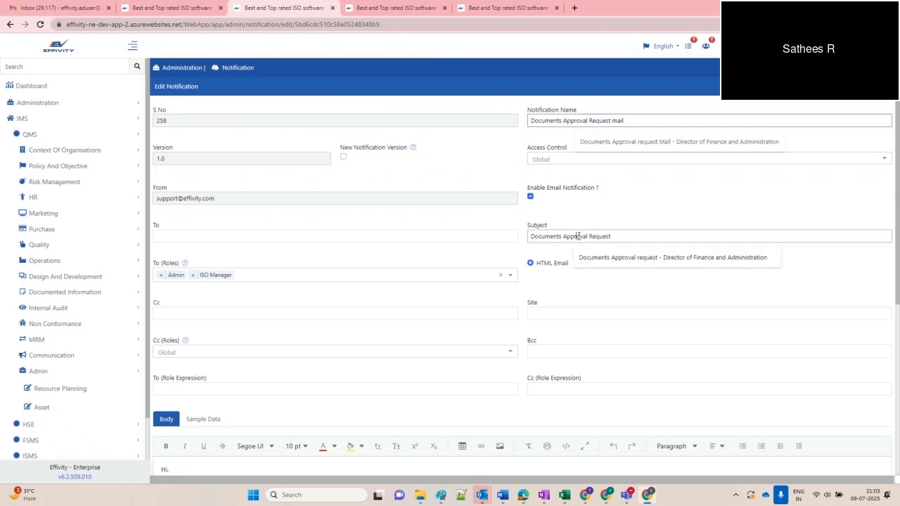
scroll(161, 241, down, 2)
scroll(177, 281, down, 2)
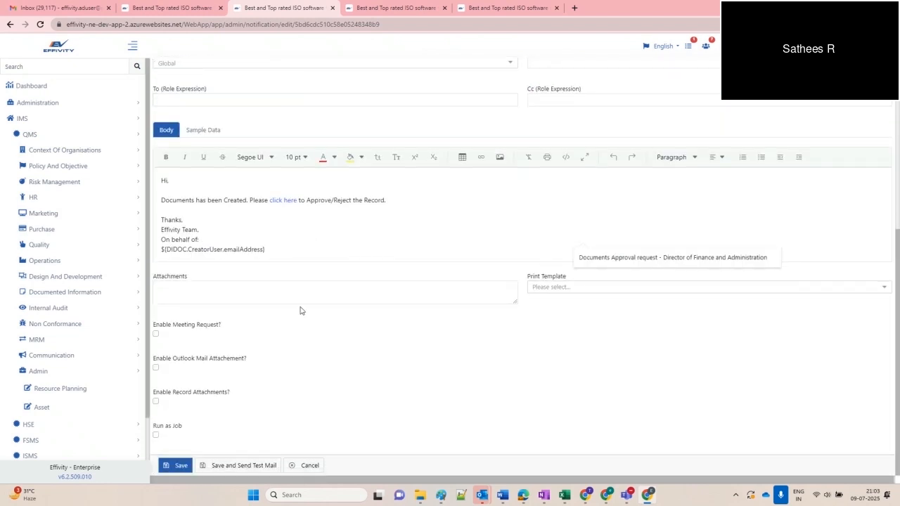
scroll(301, 310, up, 5)
- Switch to the blank notification's browser tab and start a new notification from the Notification Builder list
click(385, 7)
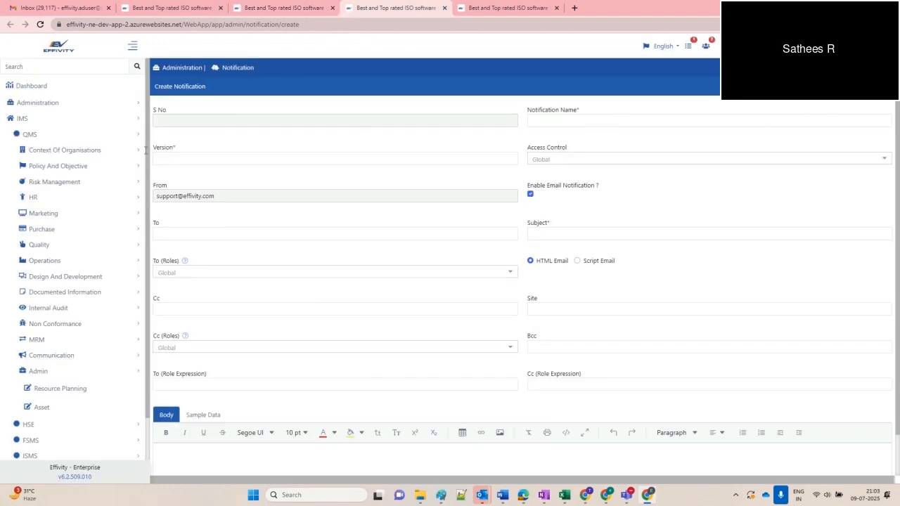
click(31, 103)
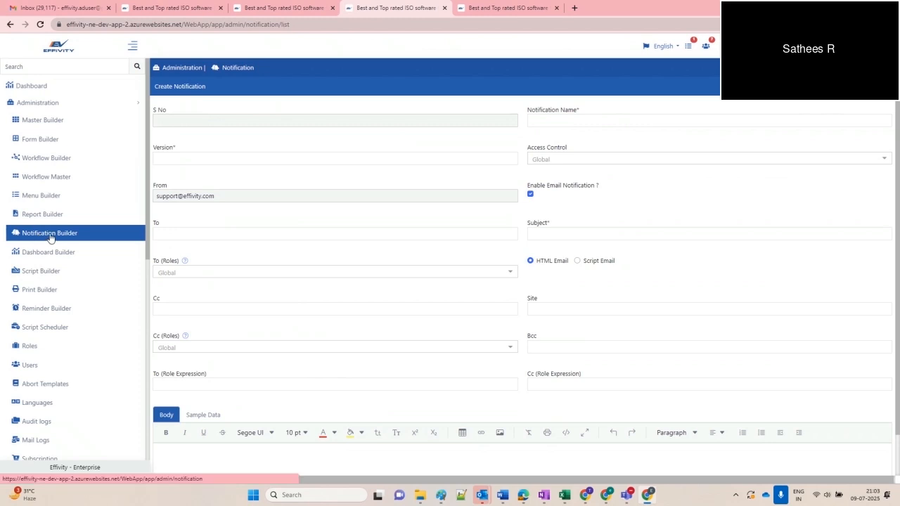
click(40, 237)
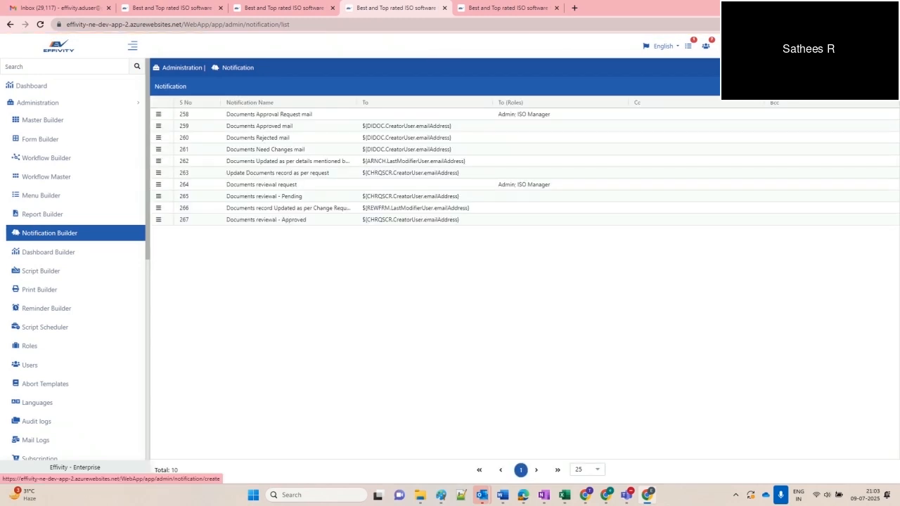
click(793, 87)
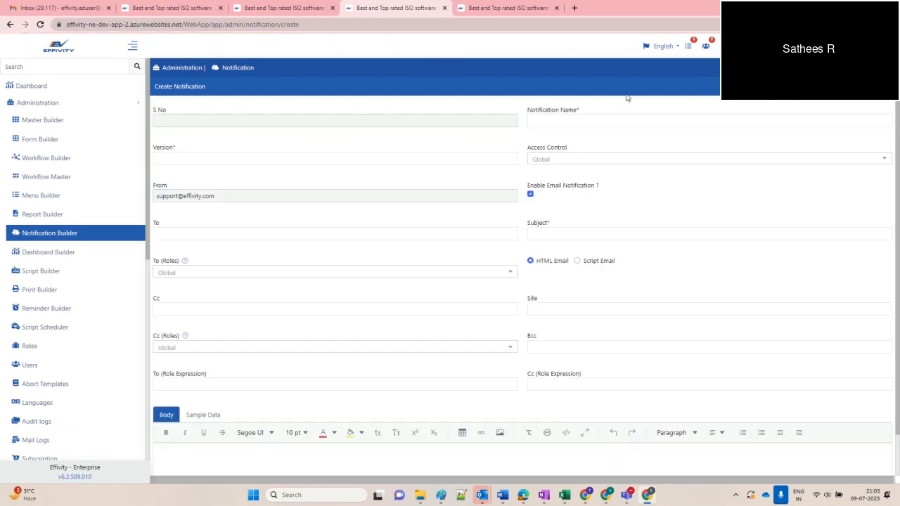
- Recheck the Documents Approval Request mail as a reference and name the new notification Project Vector Approval
click(283, 7)
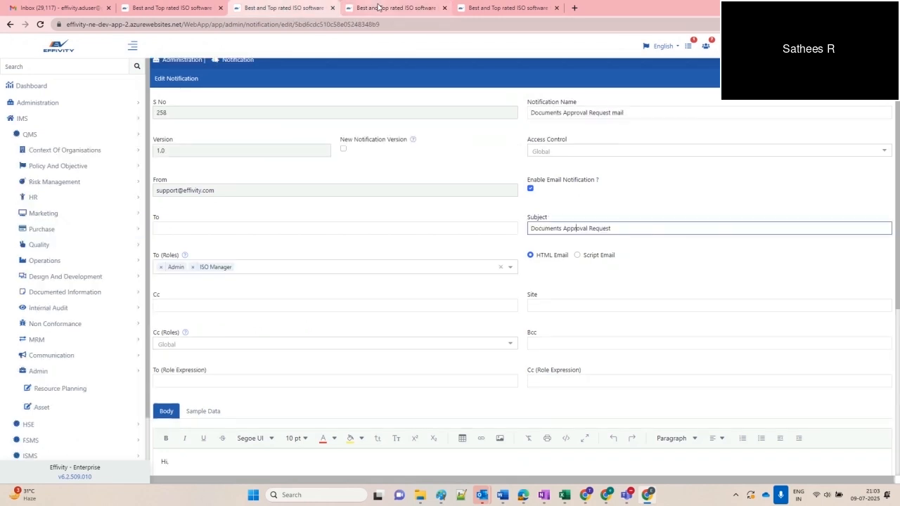
scroll(272, 251, down, 1)
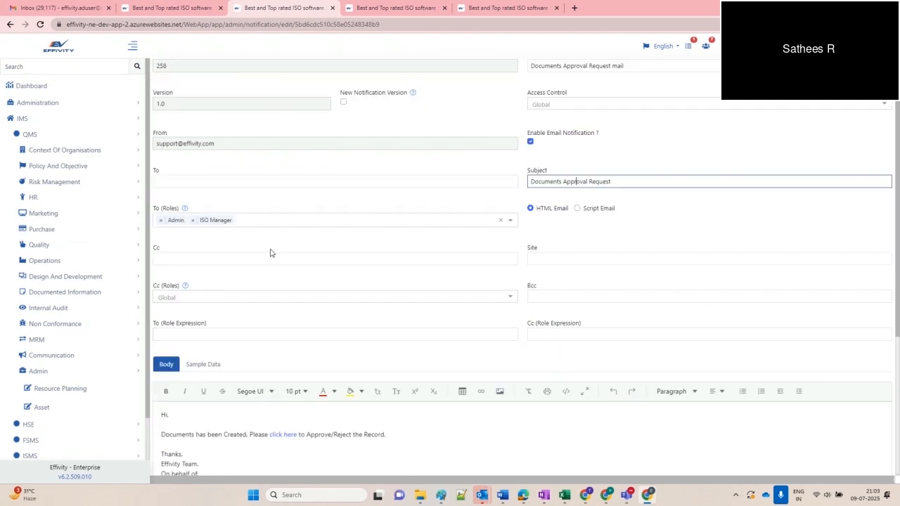
click(380, 8)
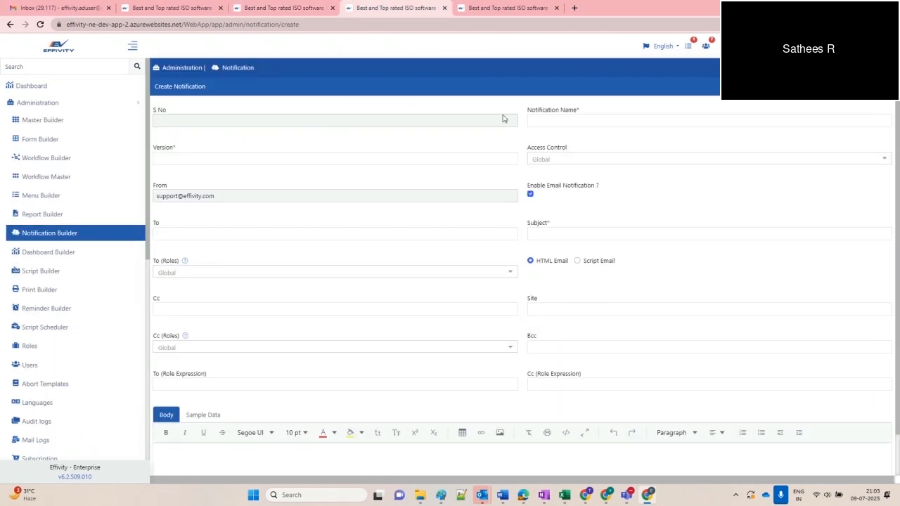
click(550, 122)
text(Pro)
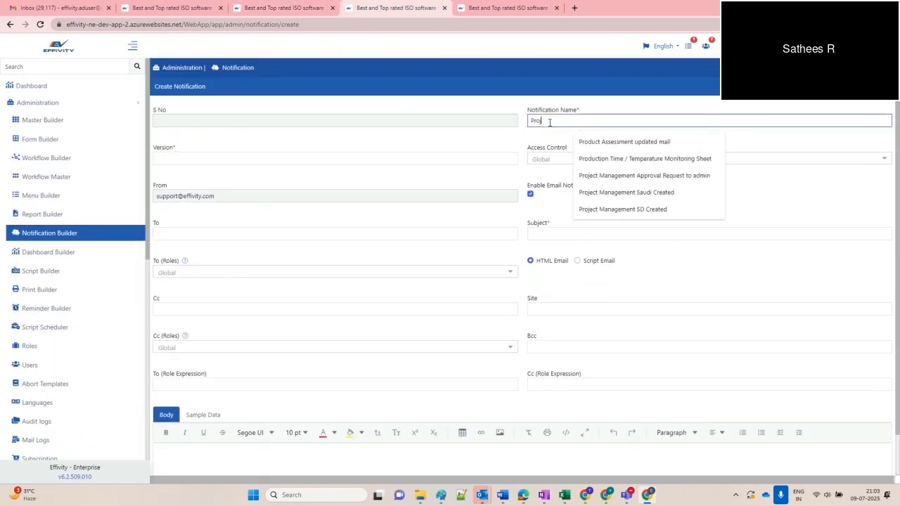
text(ject Ve)
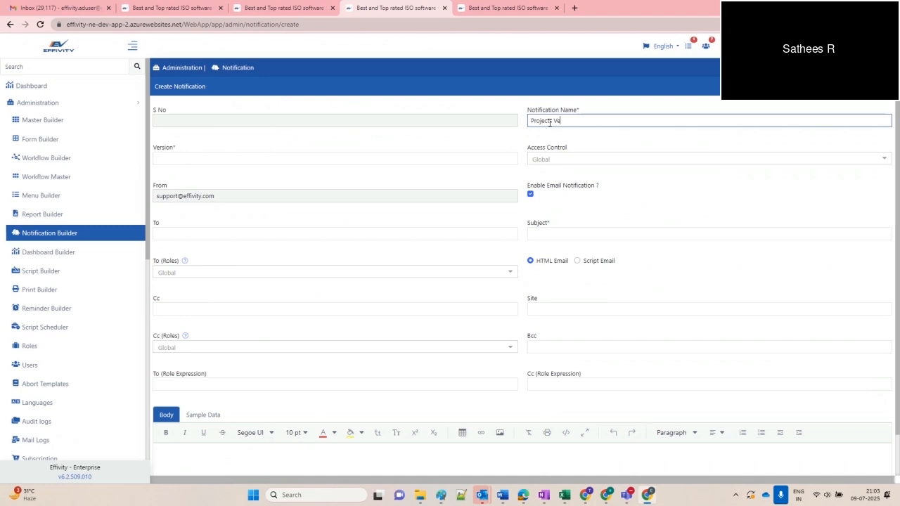
text(ctor Approval)
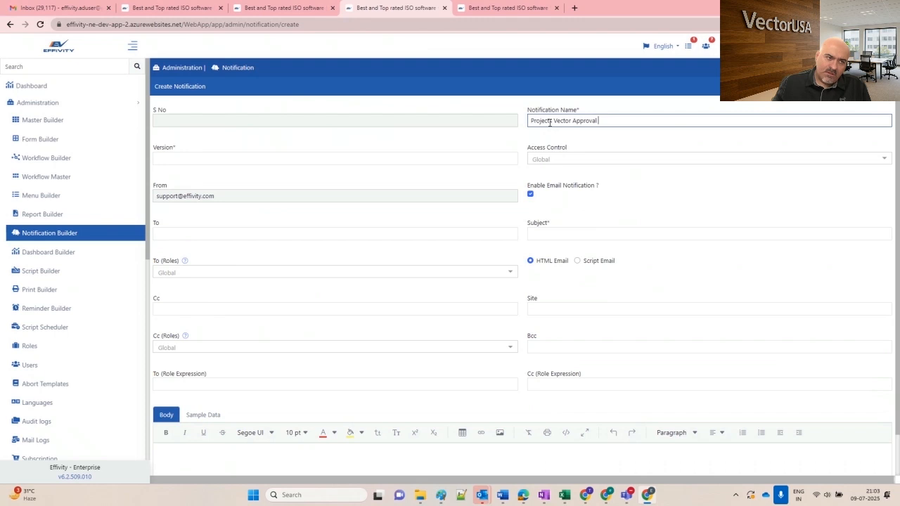
- Return to the Documents Approval Request mail, enable New Notification Version and set the version to 2.0
click(266, 11)
scroll(372, 173, up, 2)
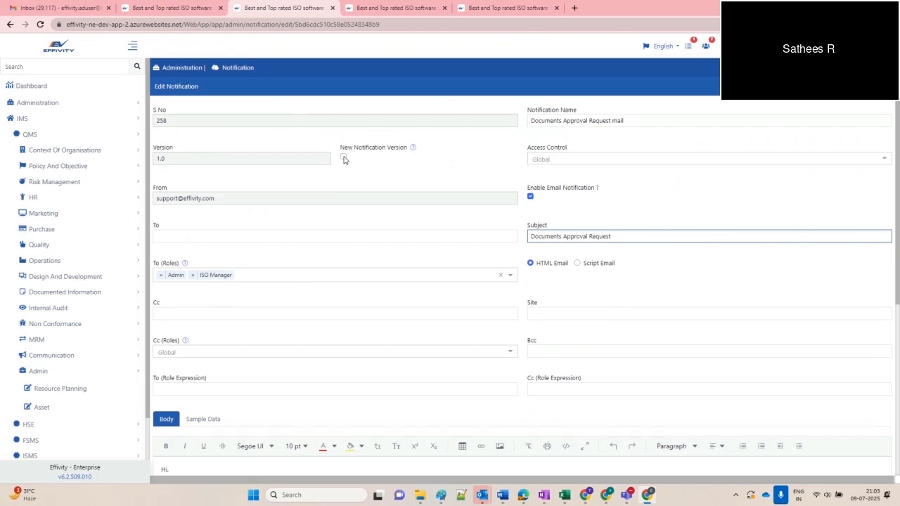
click(343, 159)
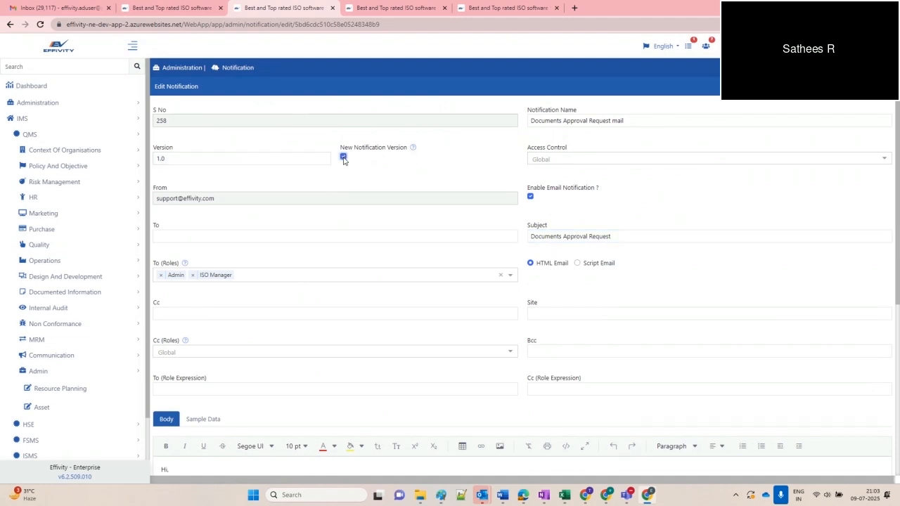
double_click(175, 159)
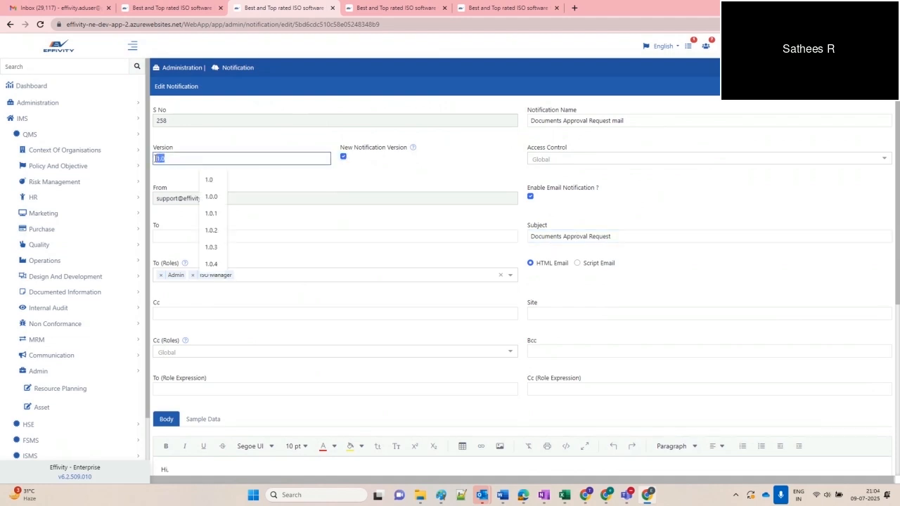
text(2.0)
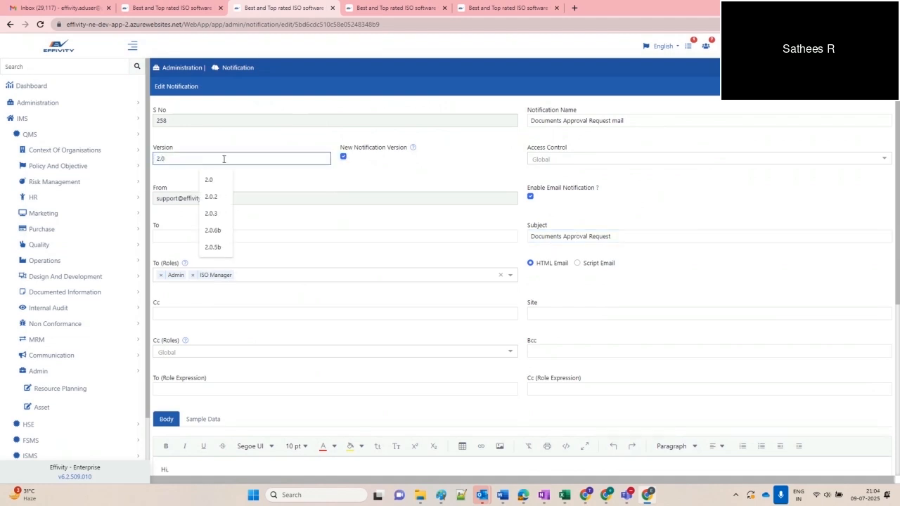
click(234, 148)
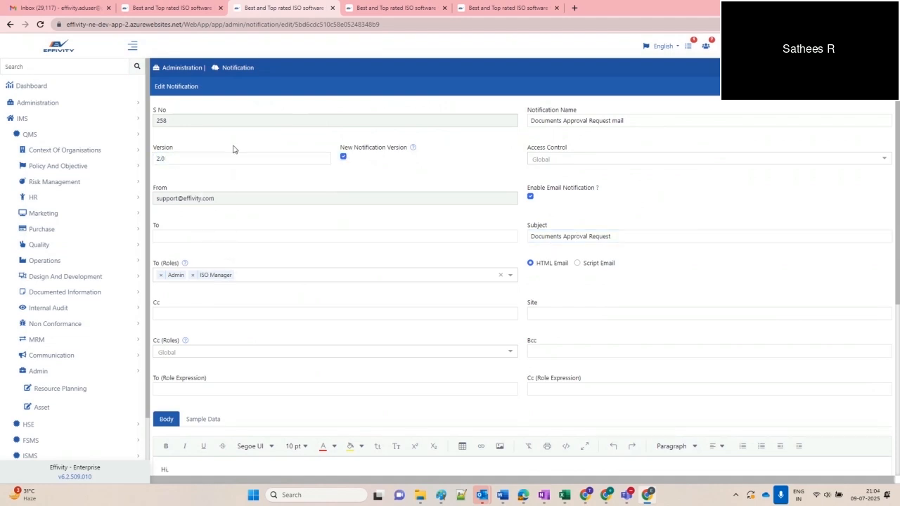
- Rename the notification as Vector Project Approval Request mail
double_click(561, 122)
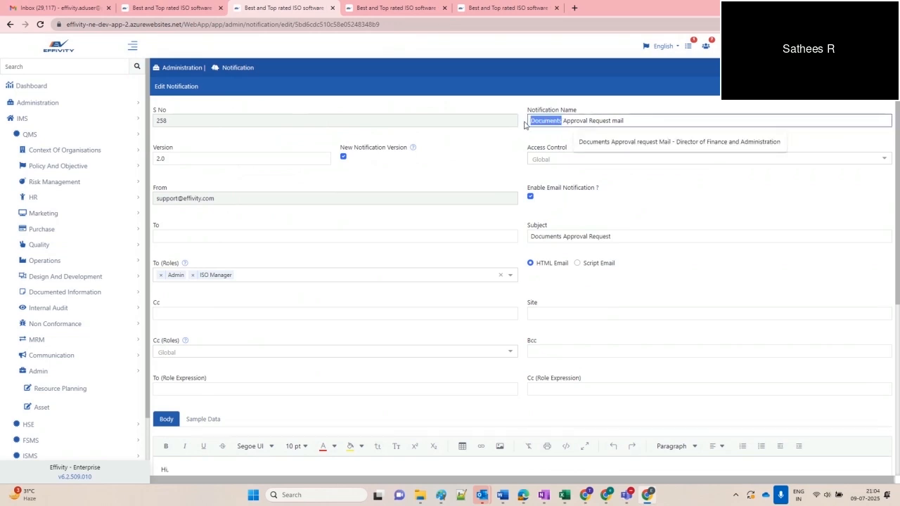
text(Vecto)
text(r Projec)
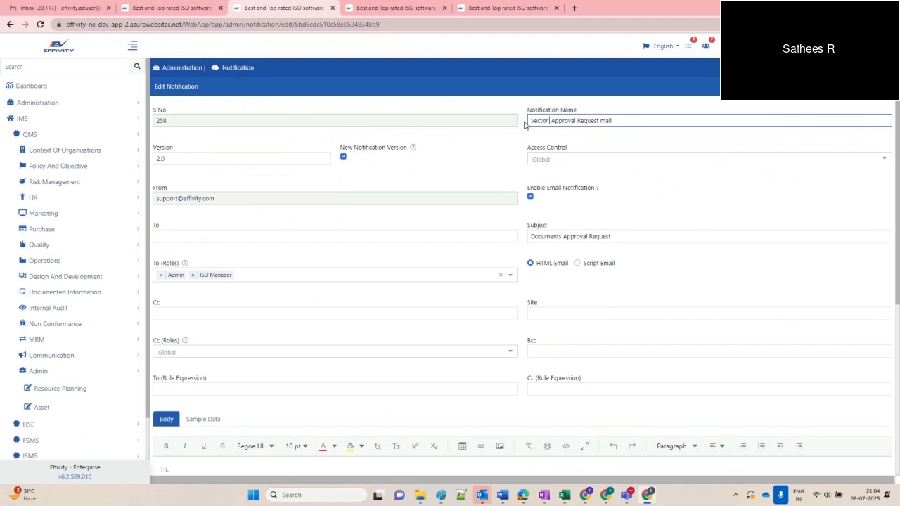
text(t)
- Change the notification's subject to Vector Approval Request
double_click(548, 236)
text(Vec)
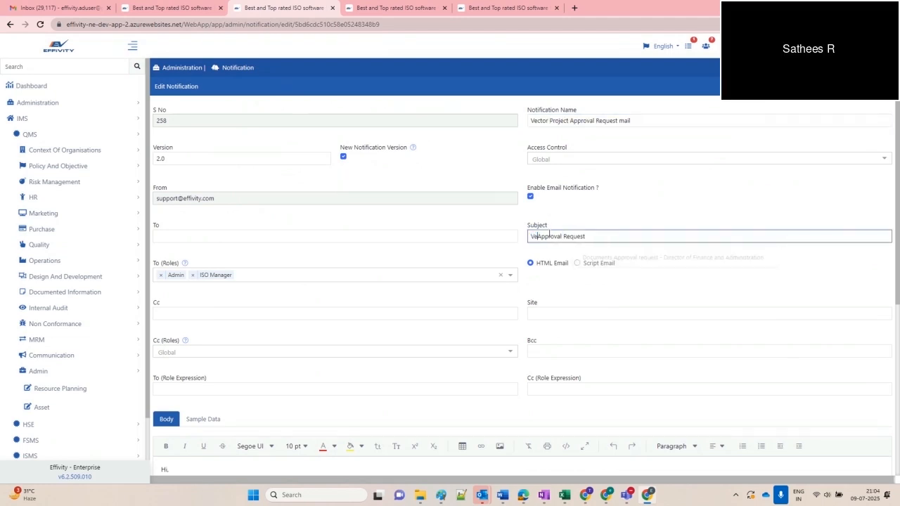
text(tor)
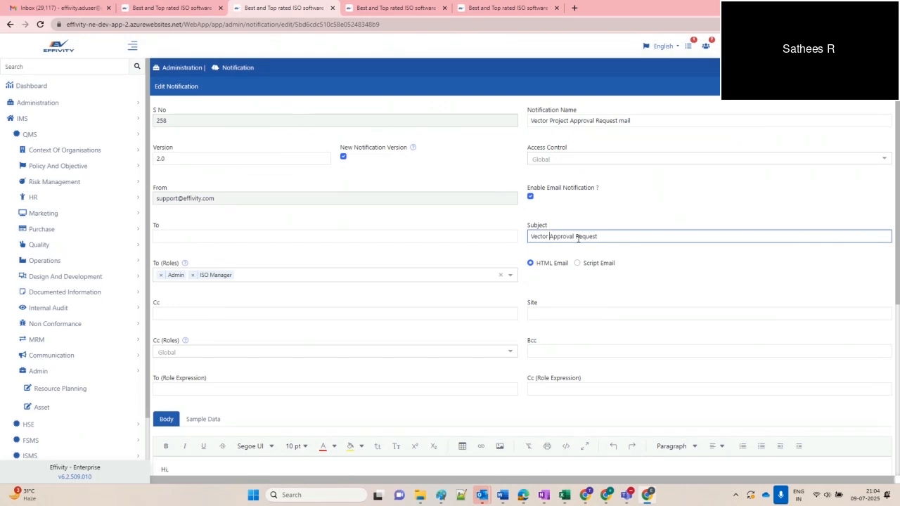
scroll(325, 257, down, 1)
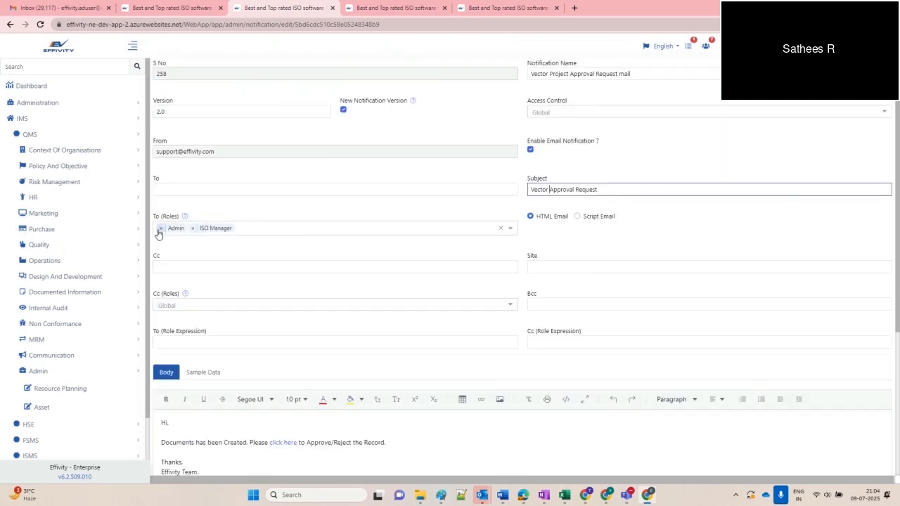
- Add the Project Manager role to the notification's To (Roles) recipients
click(248, 228)
text(pr)
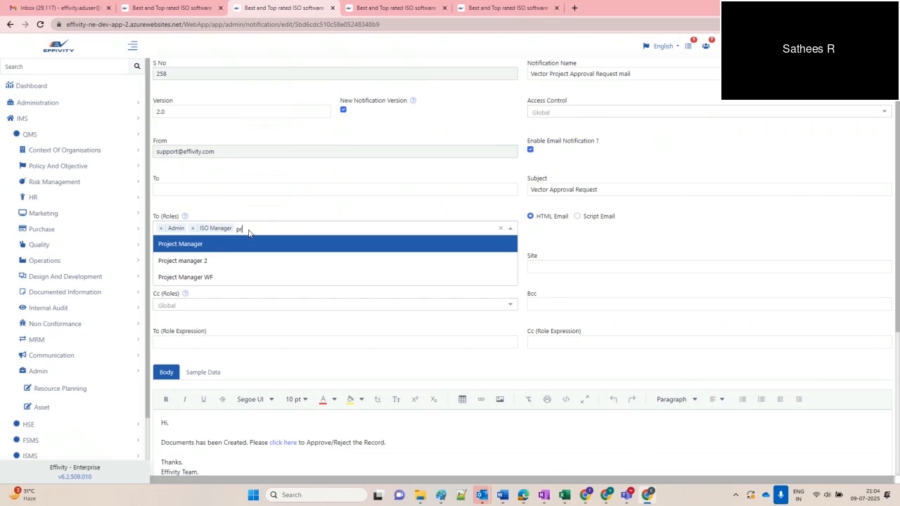
text(oje)
click(235, 243)
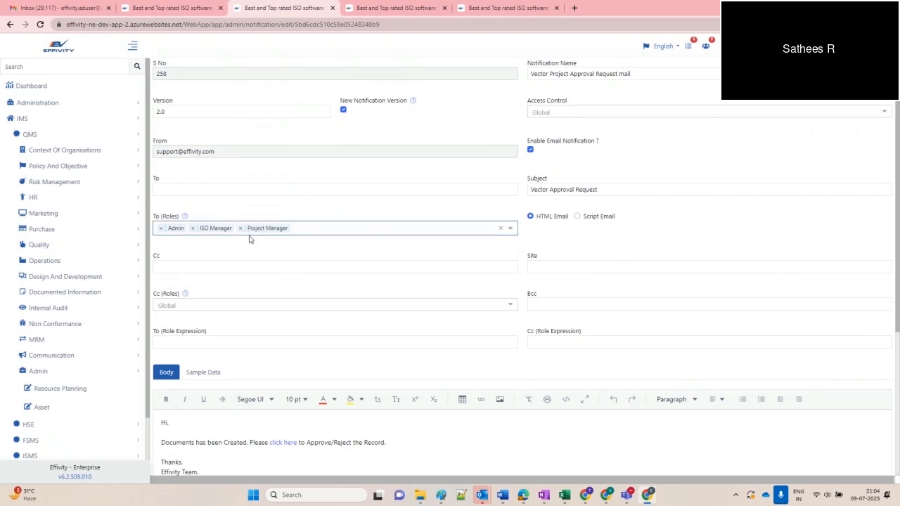
scroll(299, 254, up, 1)
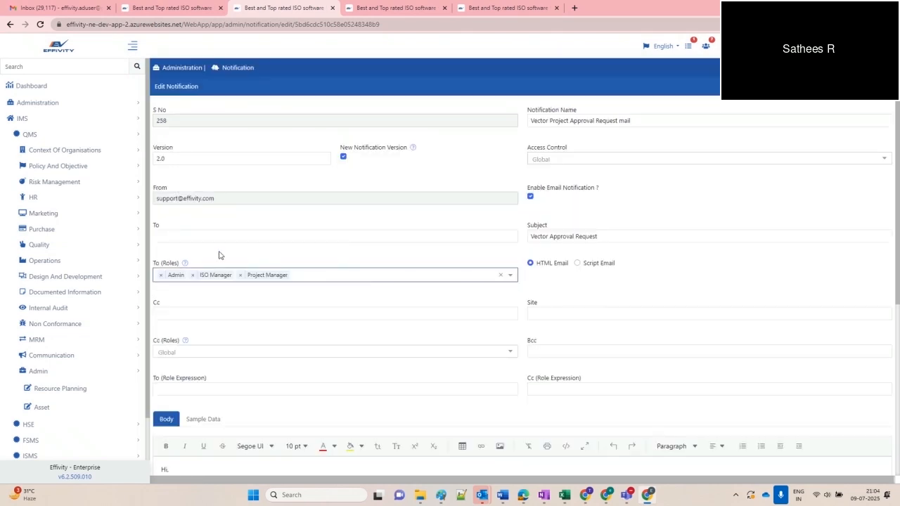
scroll(220, 255, down, 2)
scroll(223, 256, up, 2)
click(183, 238)
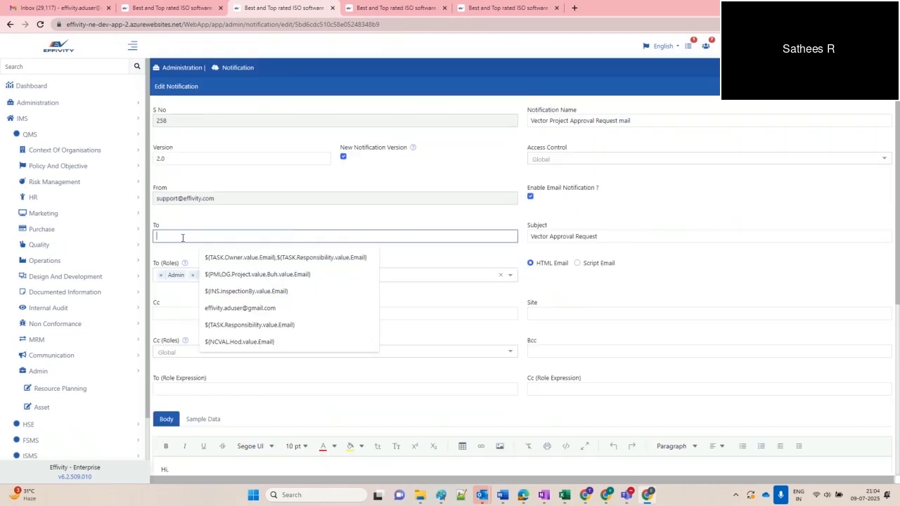
click(388, 150)
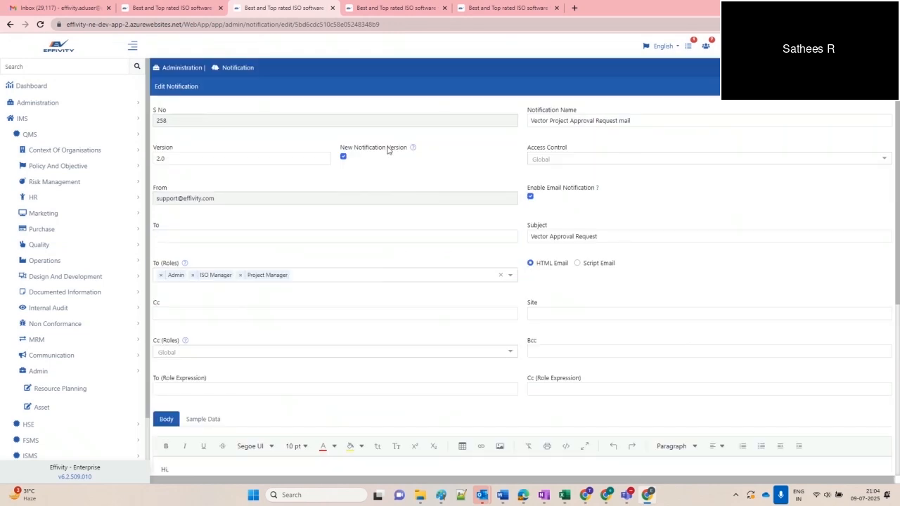
- Switch to File Explorer and open the Word document Effivity - Expression Guide_v1 - Copy
scroll(497, 269, down, 2)
scroll(497, 270, down, 1)
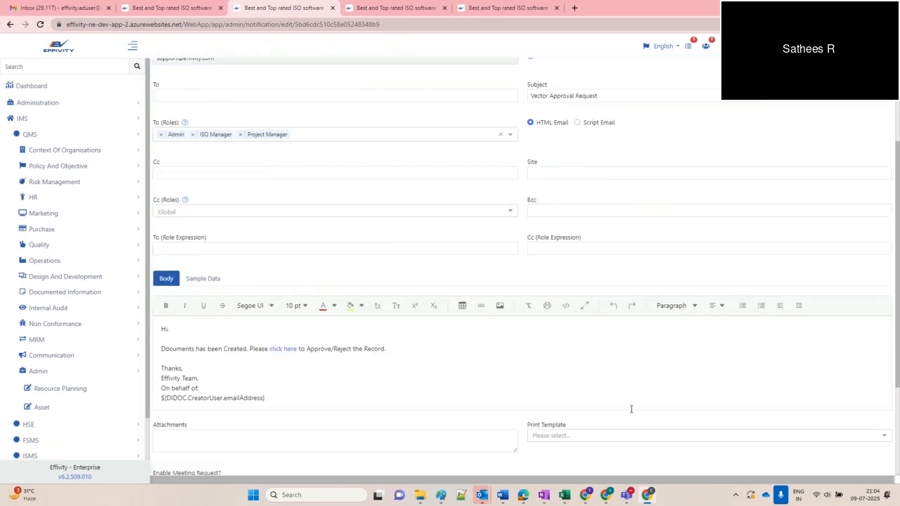
click(418, 502)
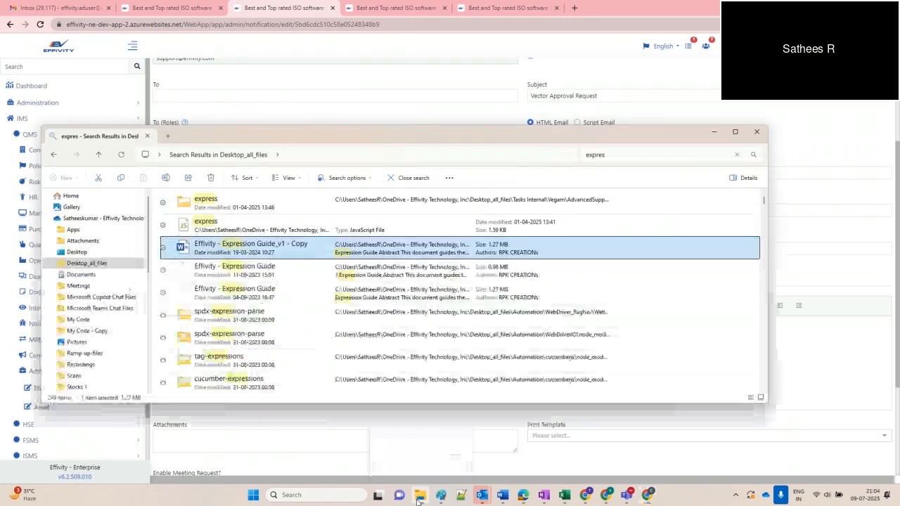
double_click(269, 246)
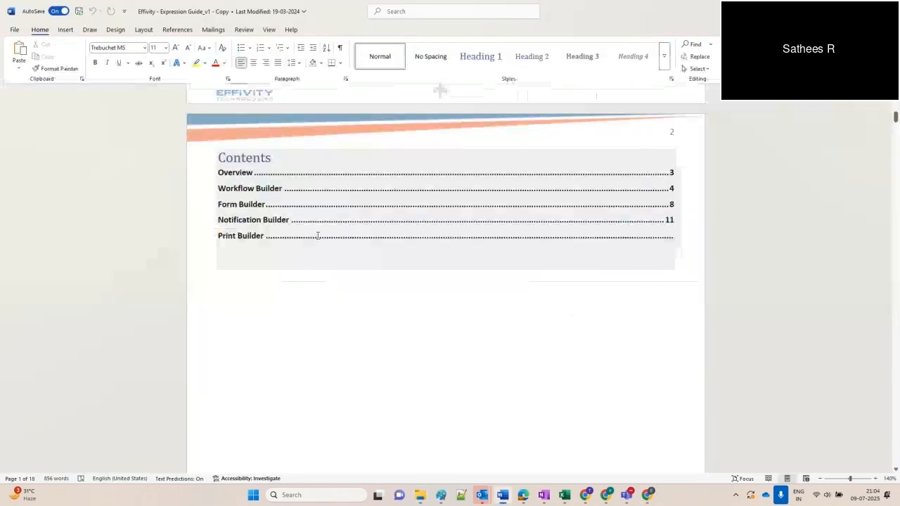
- Look through the guide's opening pages and follow its table of contents to the Notification Builder section
scroll(317, 234, up, 3)
scroll(510, 244, up, 5)
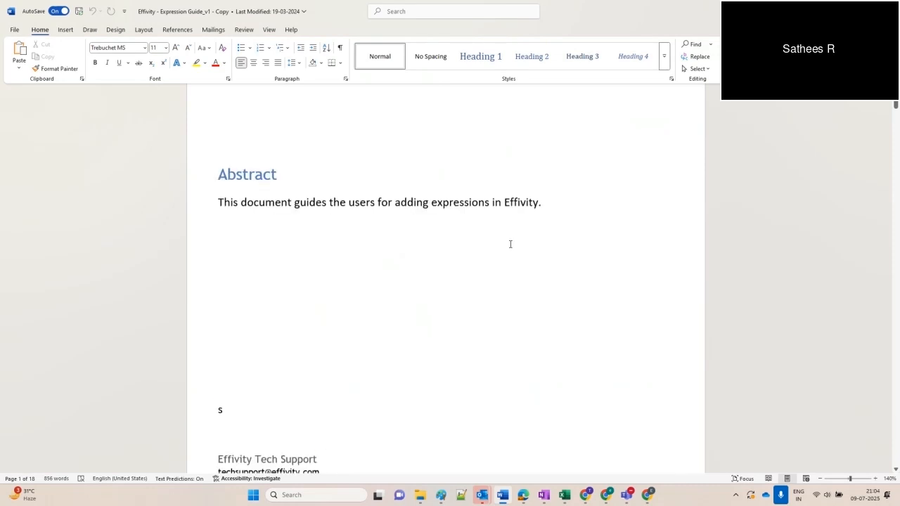
scroll(510, 244, up, 1)
scroll(511, 245, down, 5)
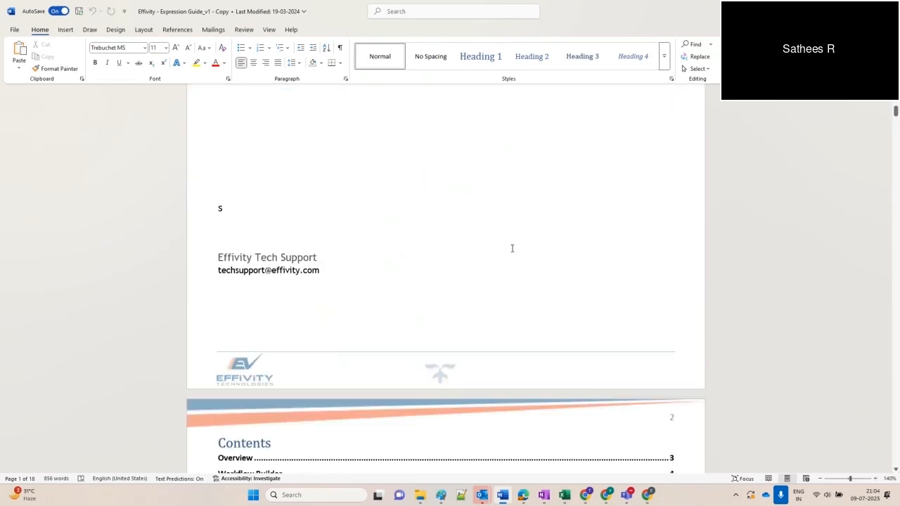
scroll(512, 248, down, 4)
scroll(512, 247, down, 9)
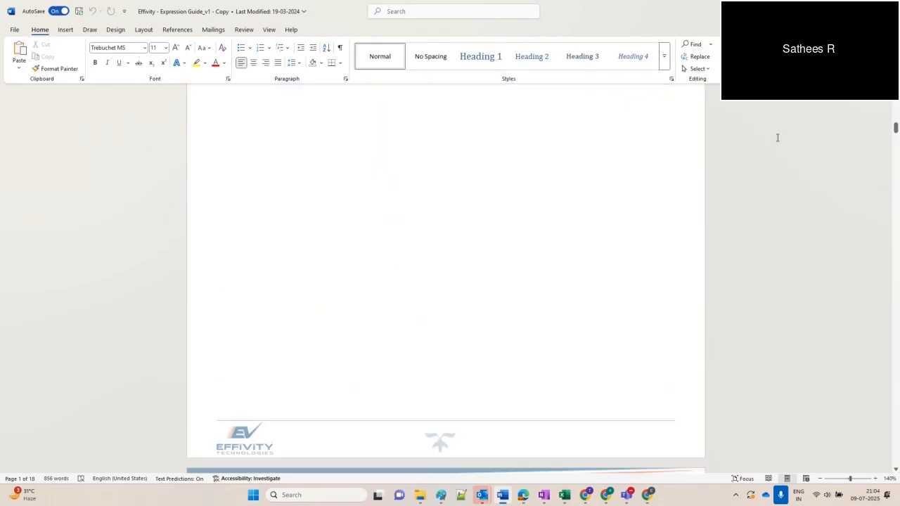
scroll(353, 261, up, 5)
scroll(353, 260, up, 1)
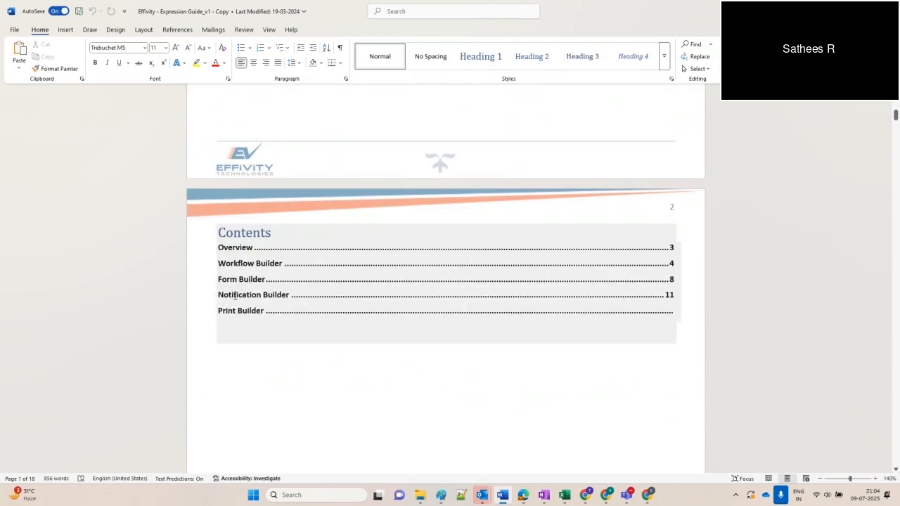
ctrl+click(240, 295)
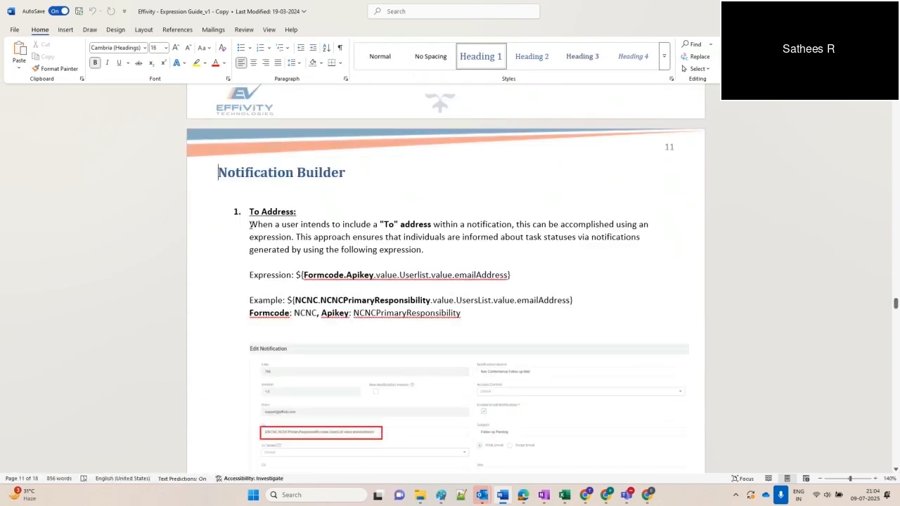
- Review the To Address instructions and copy the expression ${Formcode.Apikey.value.Userlist.value.emailAddress}
drag(249, 225, 547, 222)
click(424, 249)
scroll(341, 252, down, 3)
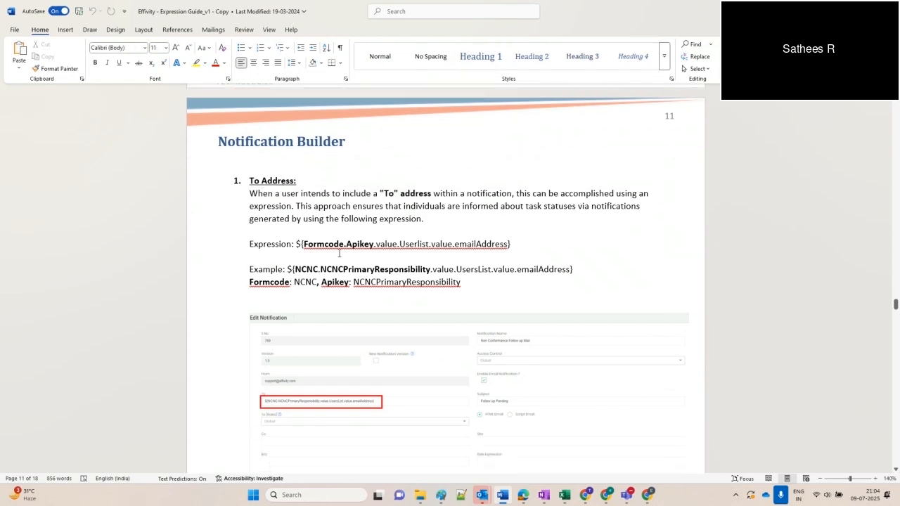
drag(250, 182, 521, 184)
click(308, 214)
scroll(309, 214, down, 1)
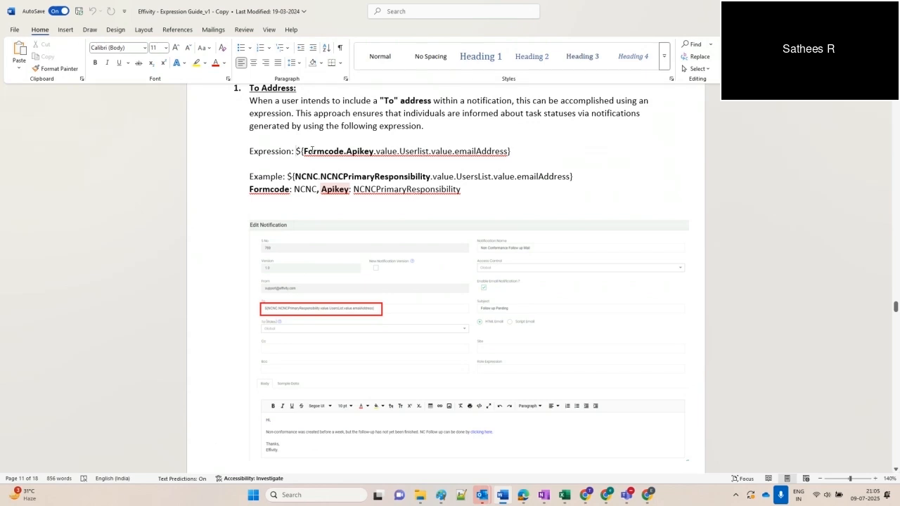
drag(312, 150, 512, 150)
key(ctrl+c)
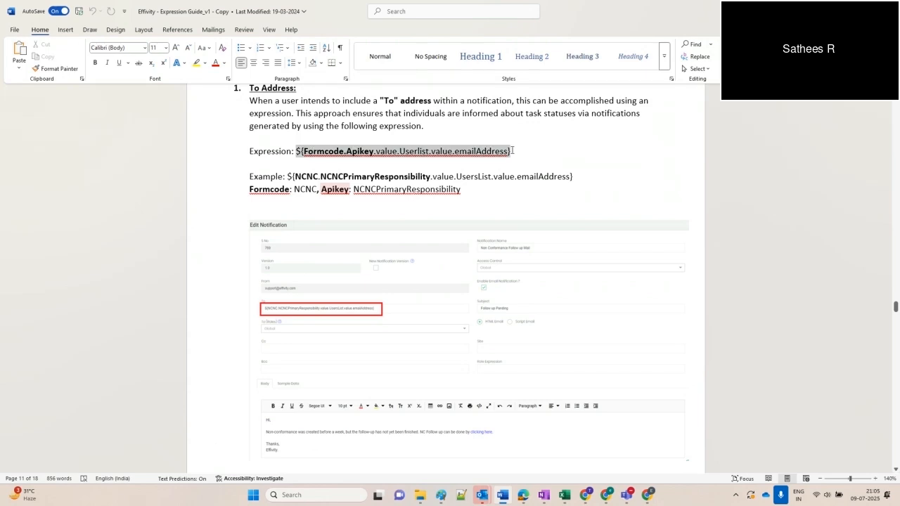
- Switch back to Effivity in Chrome and paste the copied expression into the notification's To field
key(alt+Tab)
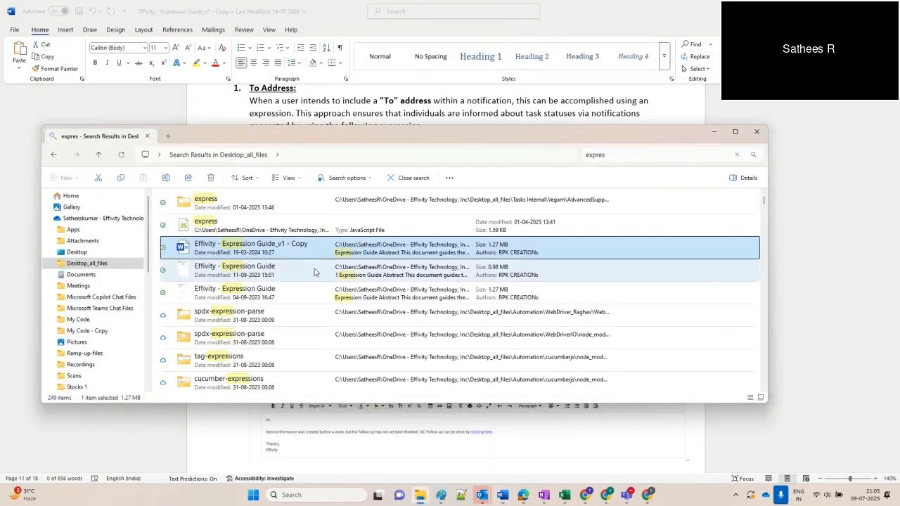
key(alt+Tab)
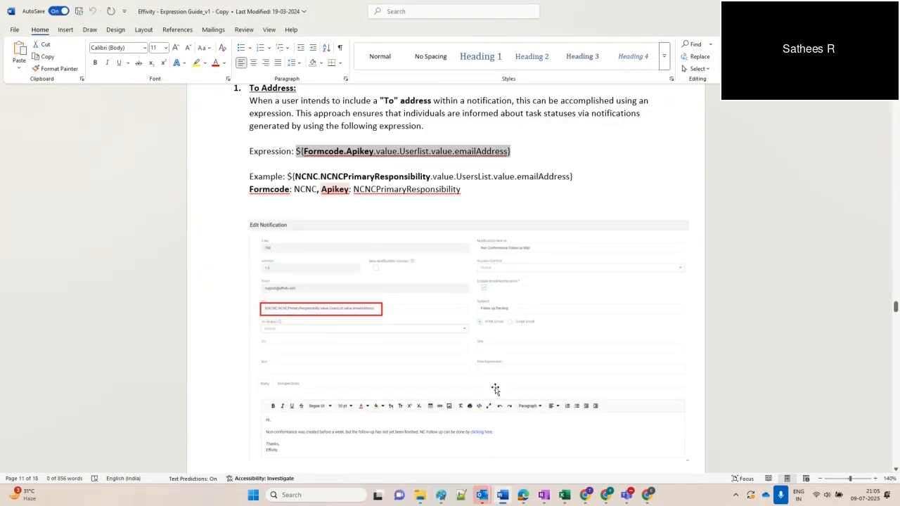
click(648, 499)
click(175, 92)
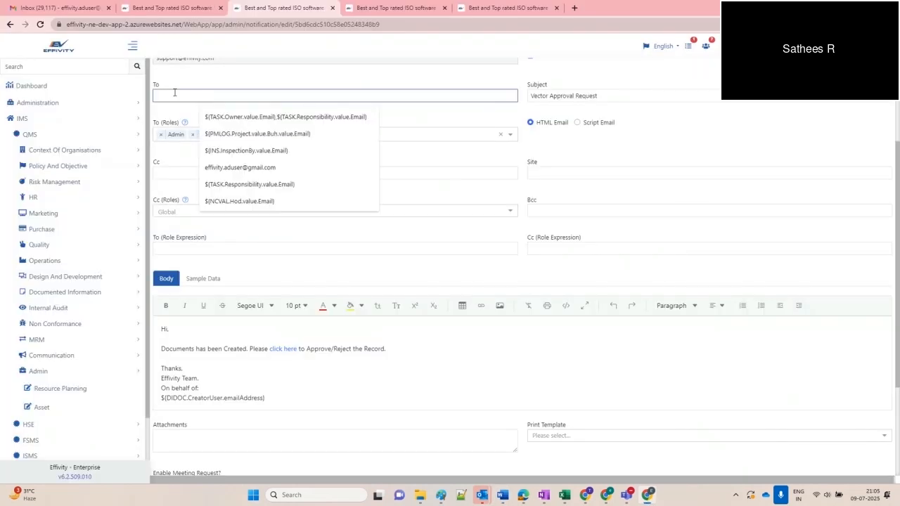
key(ctrl+v)
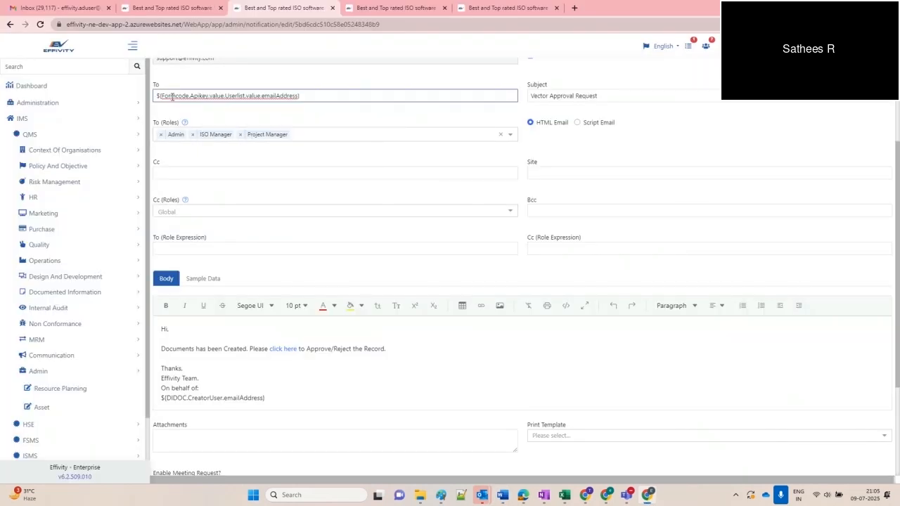
- Replace the Userlist.value.emailAddress part of the To expression with Email
drag(188, 96, 161, 95)
double_click(195, 96)
click(195, 96)
scroll(195, 118, up, 1)
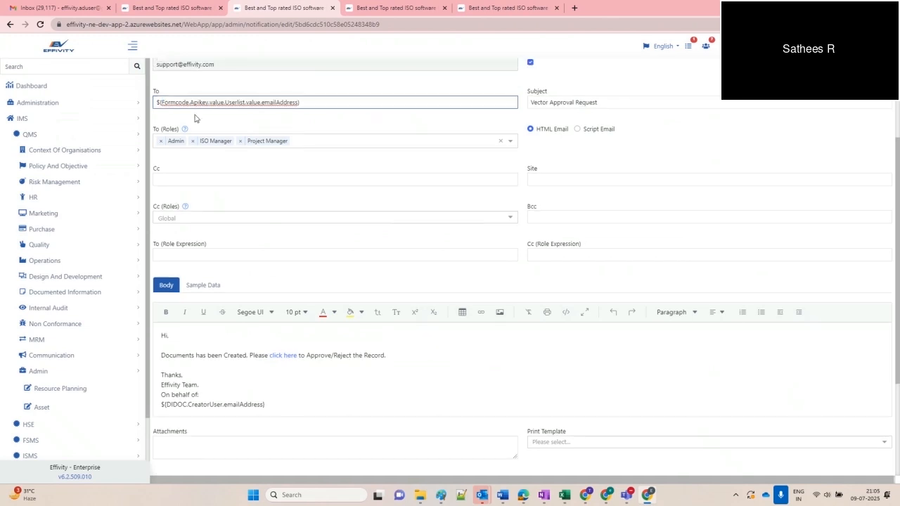
scroll(195, 119, up, 1)
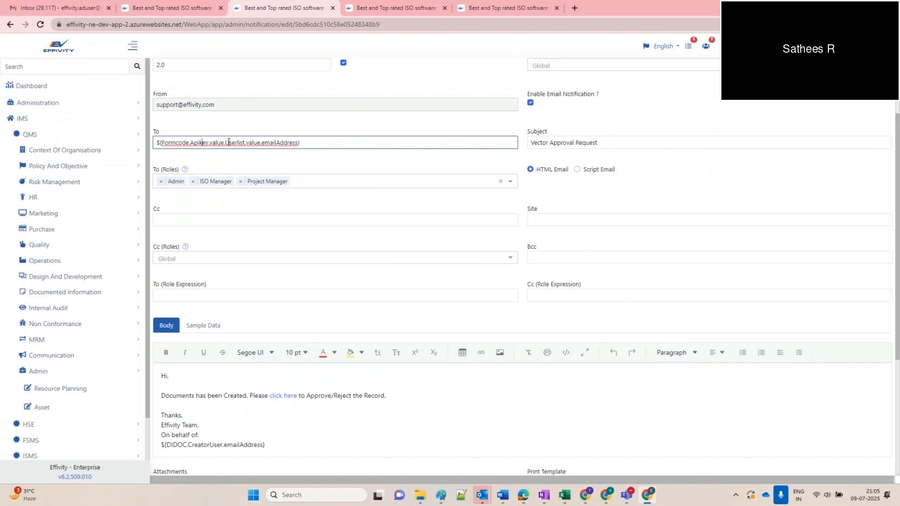
drag(228, 142, 297, 142)
key(BackSpace)
text(Email)
- Open Form Builder in a separate browser tab and open the Project Management Vector form for editing
click(173, 8)
click(267, 8)
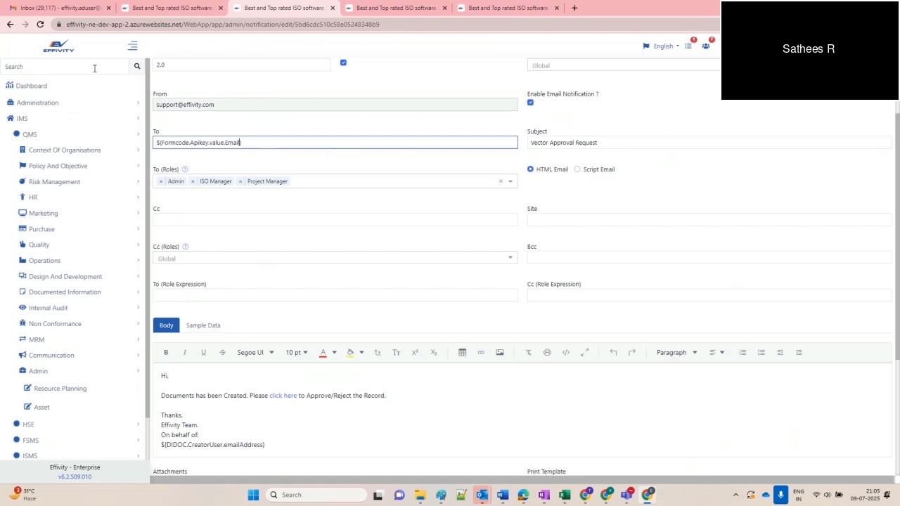
click(37, 104)
click(288, 12)
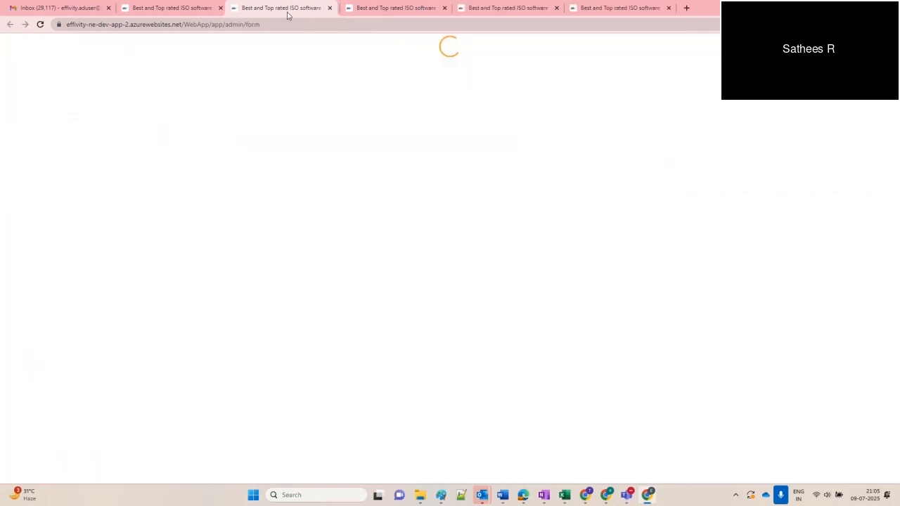
click(158, 115)
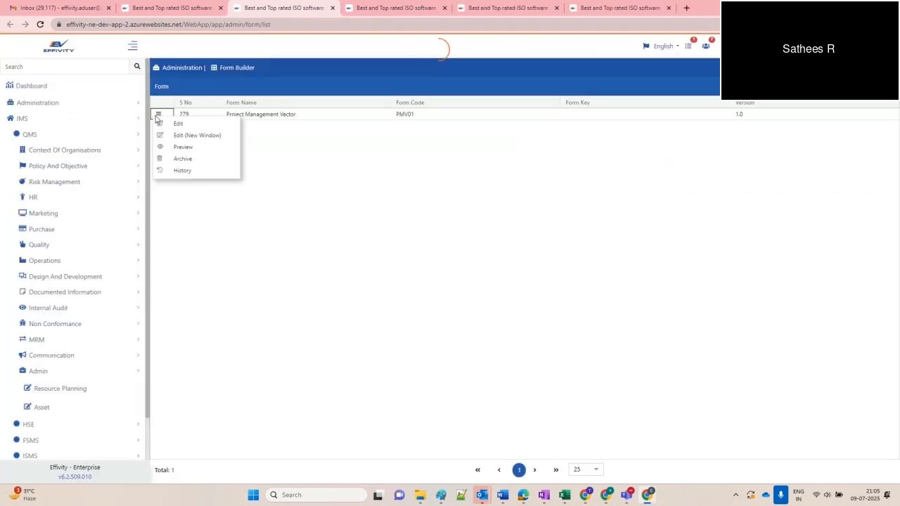
click(178, 124)
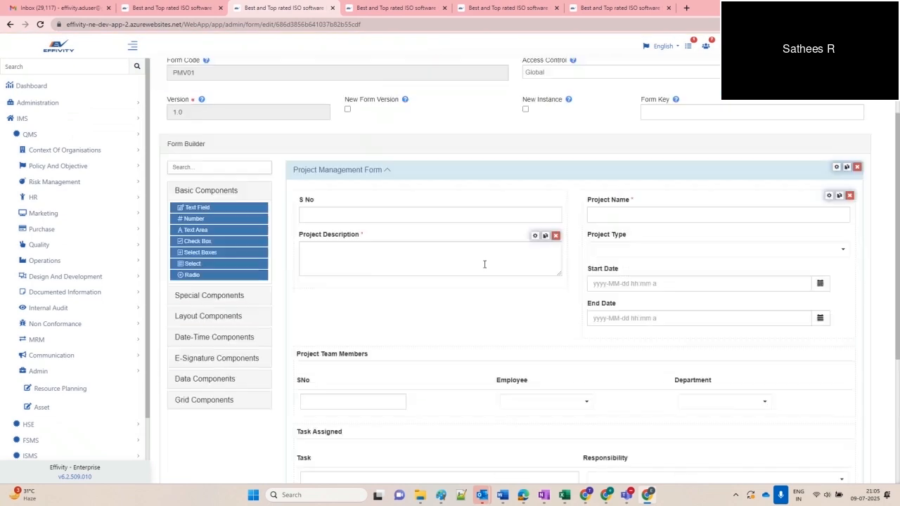
- Add an Employee List component below Project Description in the Project Management Form and make it Required
scroll(287, 232, down, 2)
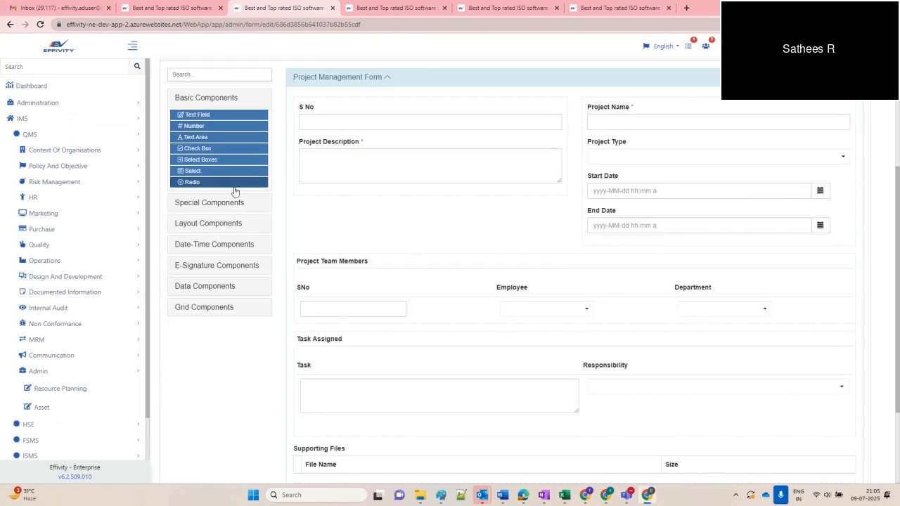
click(197, 73)
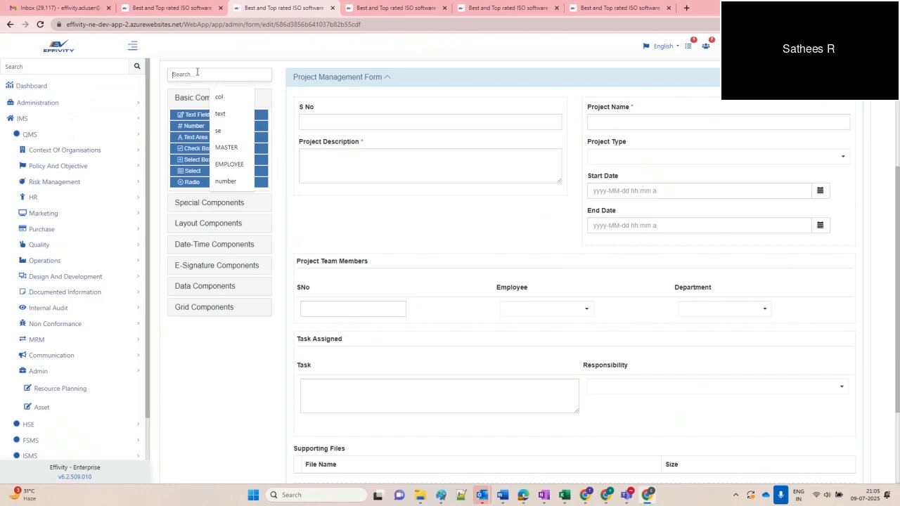
text(empl)
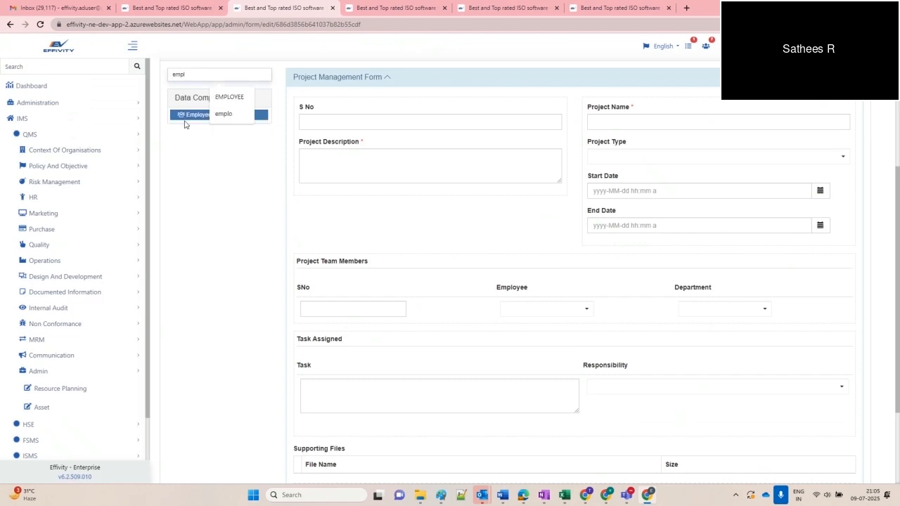
drag(186, 116, 347, 208)
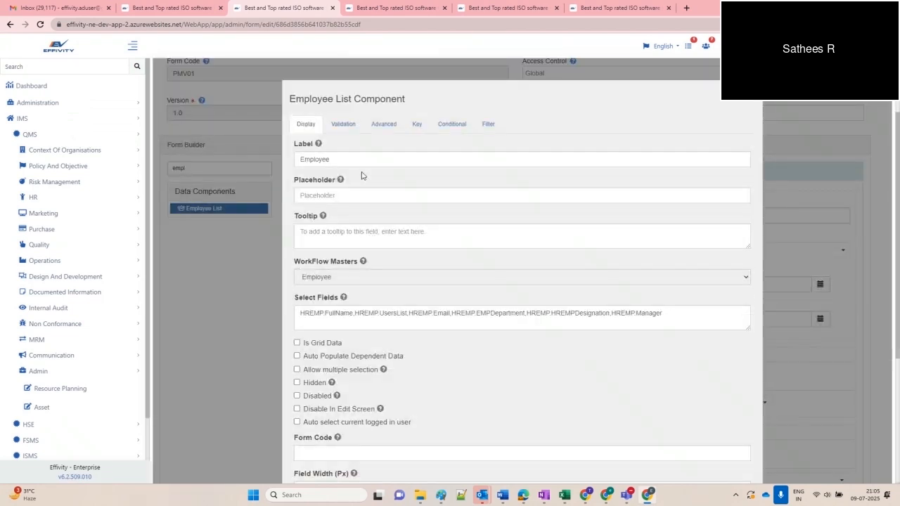
click(341, 125)
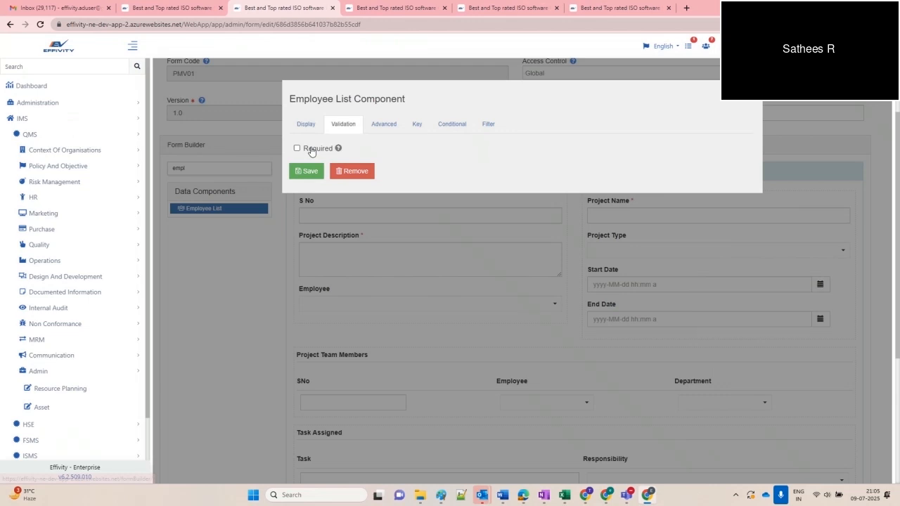
- Label the new Employee List component Project Manager and save its settings
click(306, 125)
click(320, 159)
drag(329, 159, 286, 163)
text(Pr)
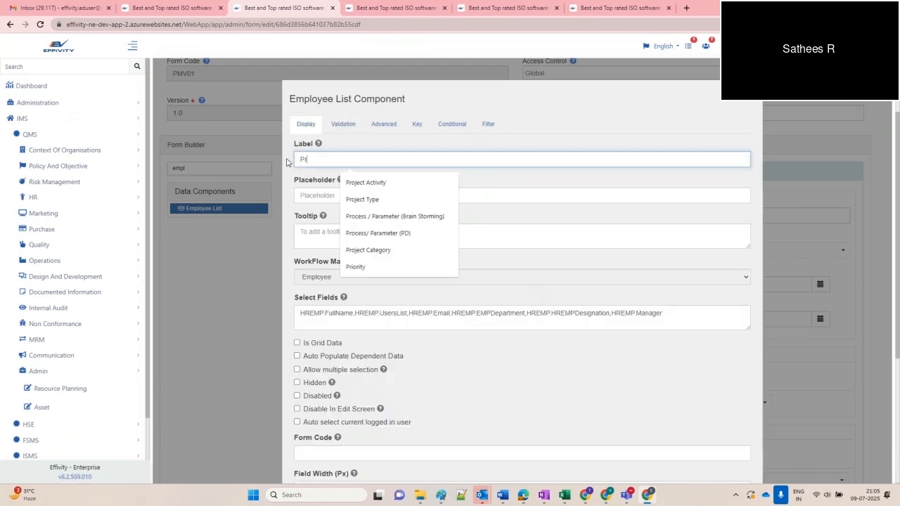
text(oject Manag)
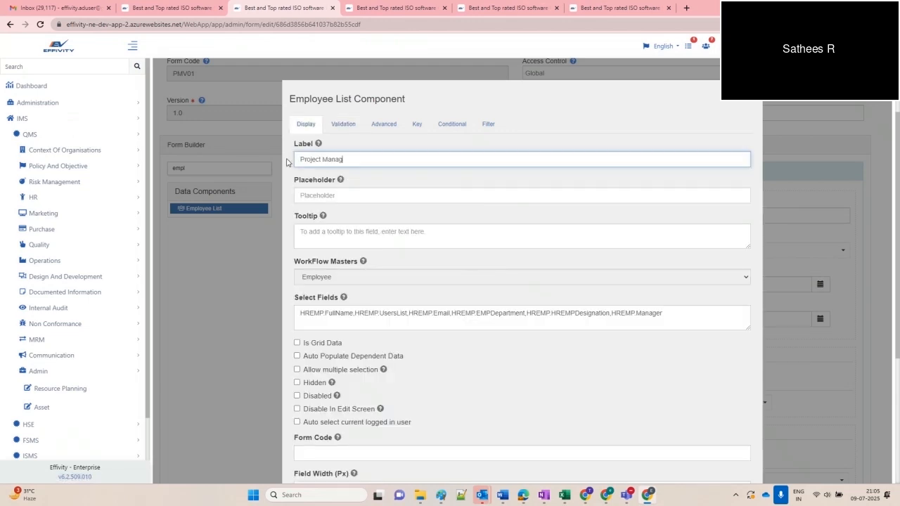
text(er)
scroll(320, 324, down, 1)
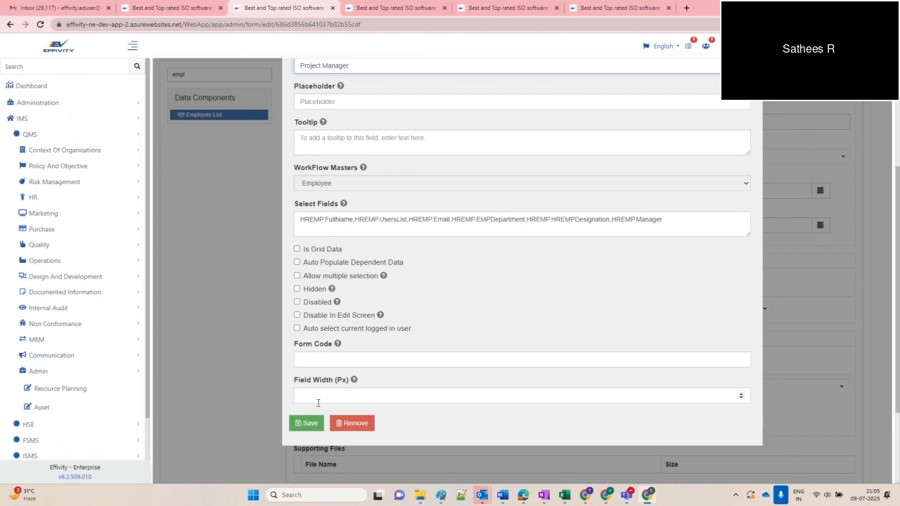
click(308, 422)
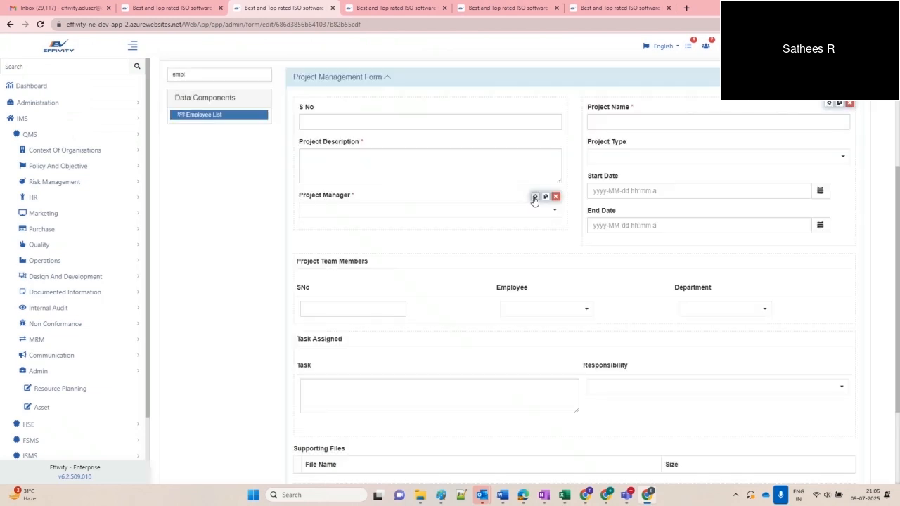
- Copy the Project Manager component's property name from the form and replace Apikey in the notification's To expression with ProjectManager
click(535, 197)
click(417, 217)
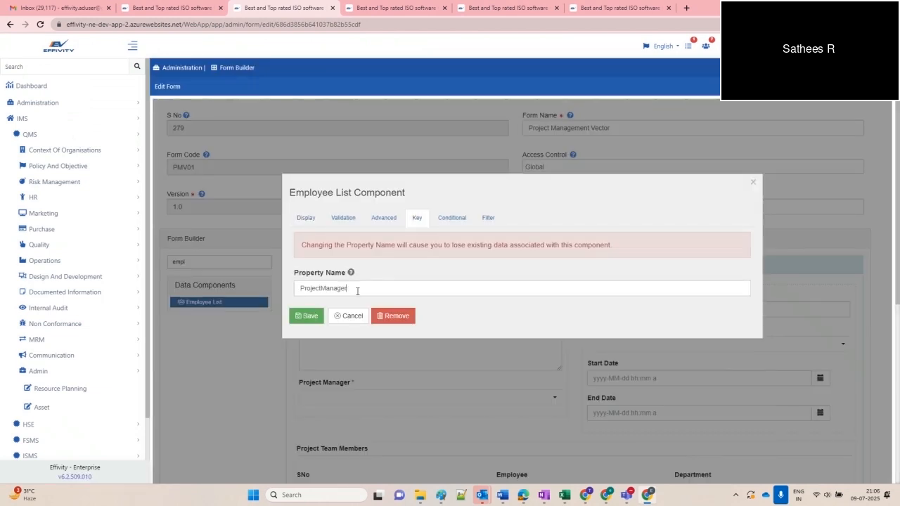
double_click(327, 294)
key(ctrl+c)
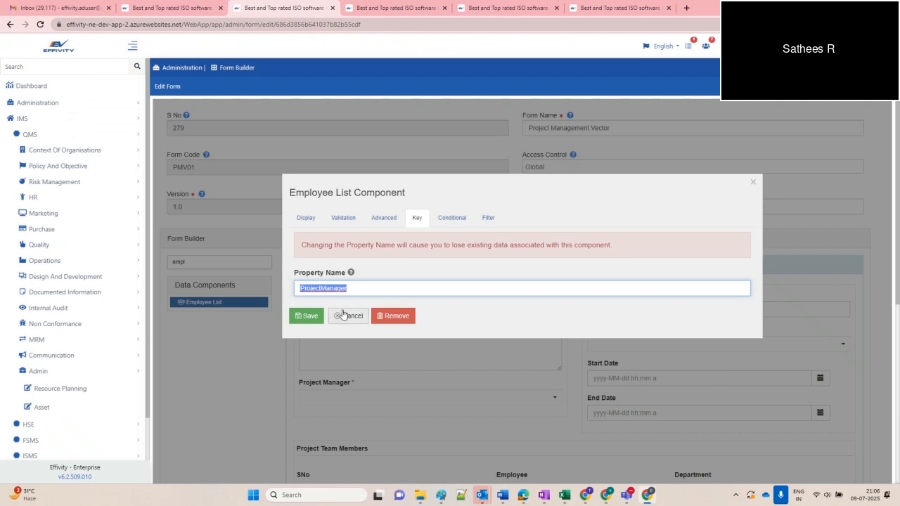
click(344, 315)
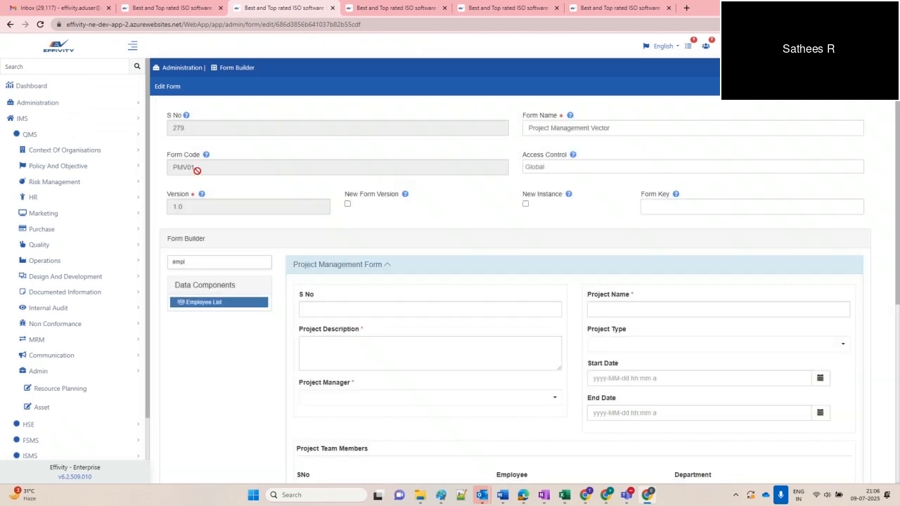
click(405, 7)
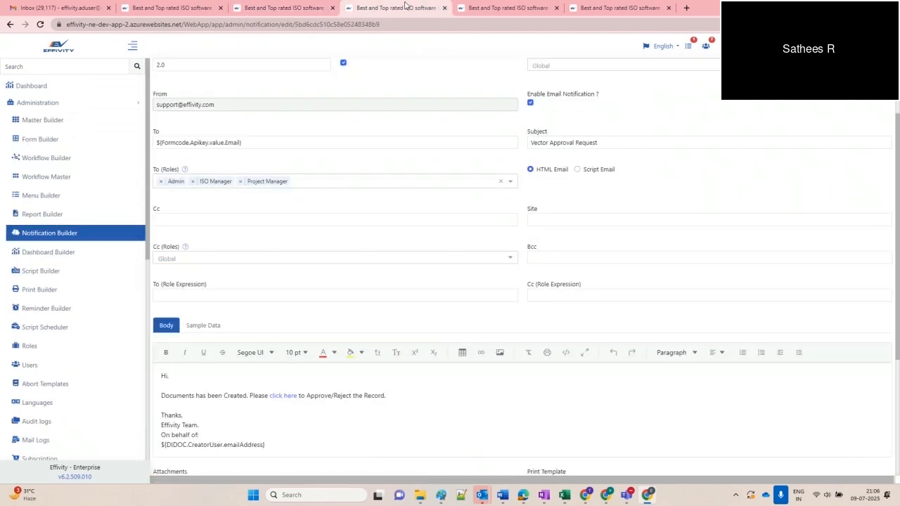
double_click(202, 143)
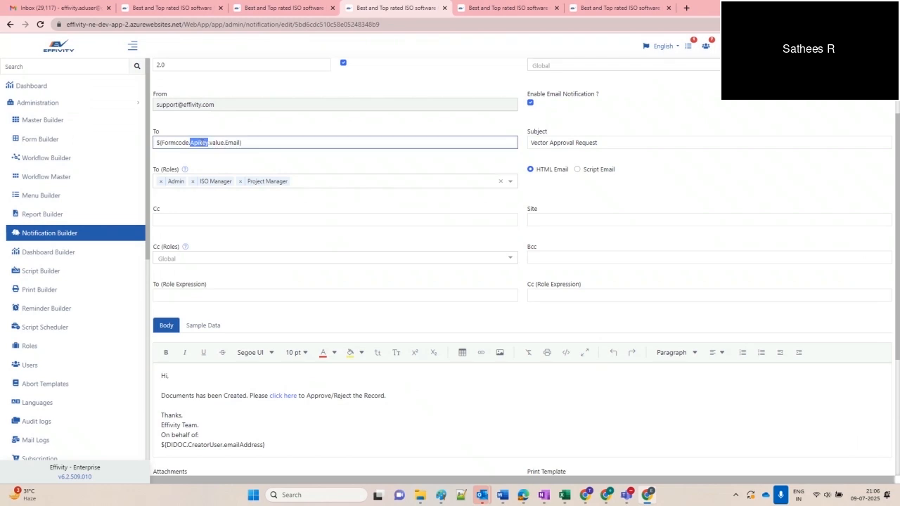
key(ctrl+v)
- Replace Formcode in the To expression with the form code PMV01 copied from the Project Management Vector form
double_click(175, 142)
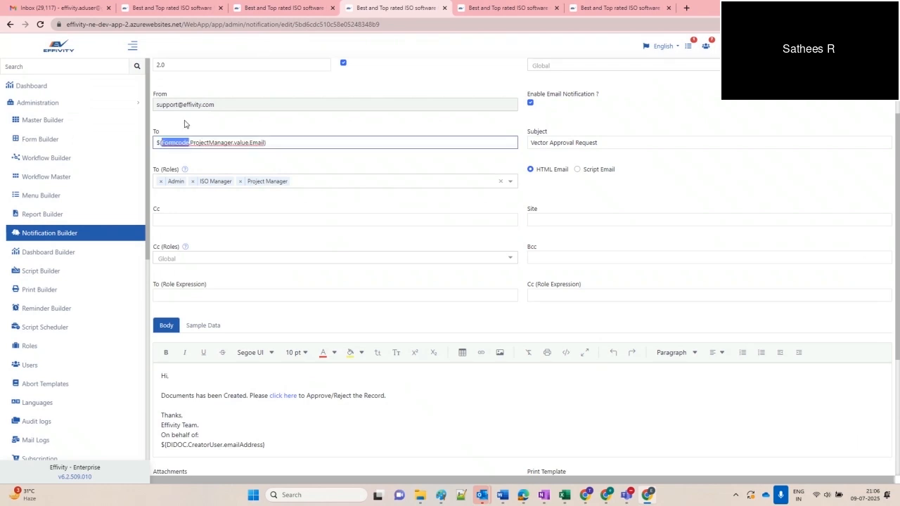
click(264, 9)
double_click(183, 168)
key(ctrl+c)
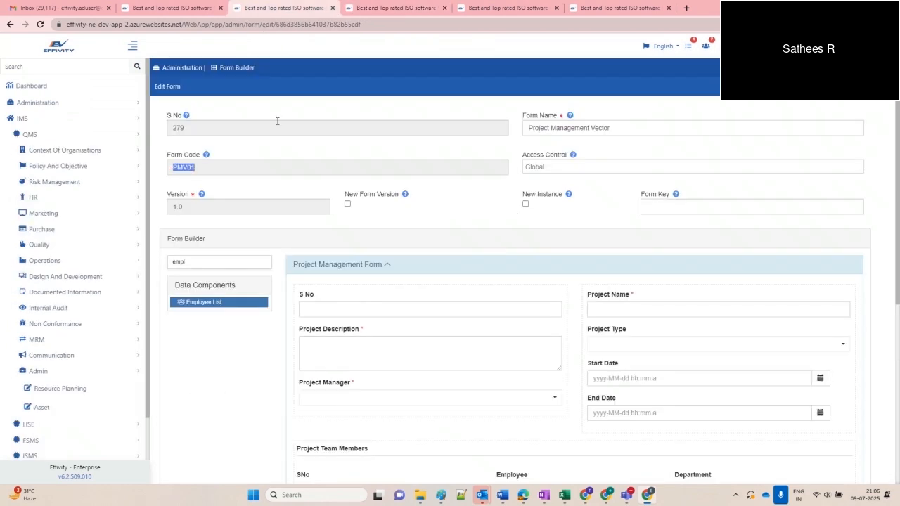
click(371, 11)
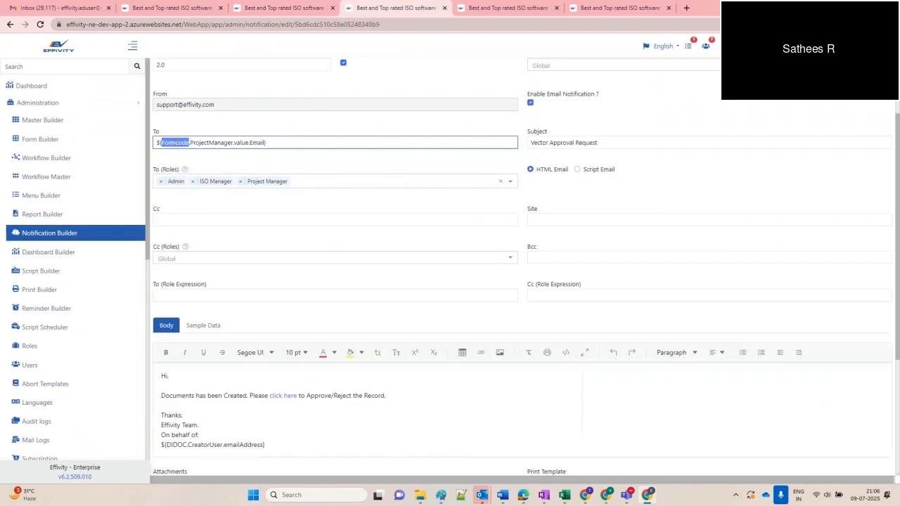
key(ctrl+v)
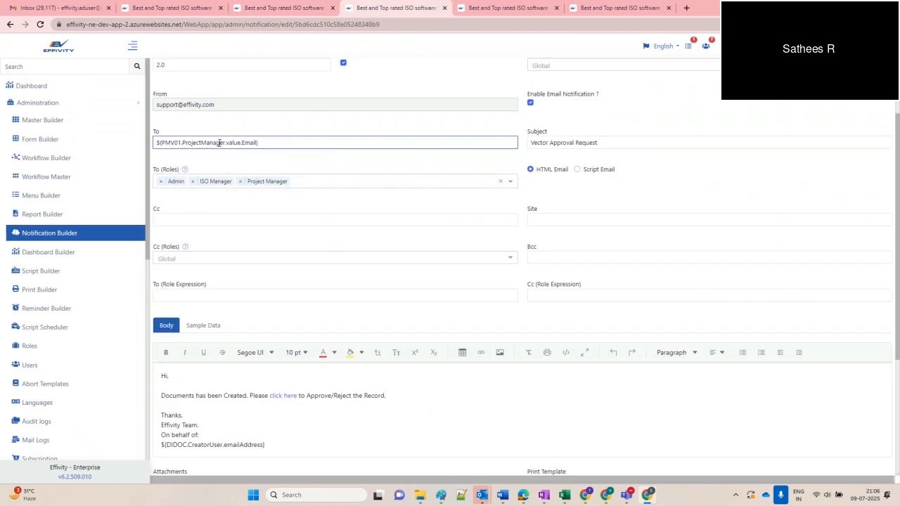
scroll(273, 145, up, 3)
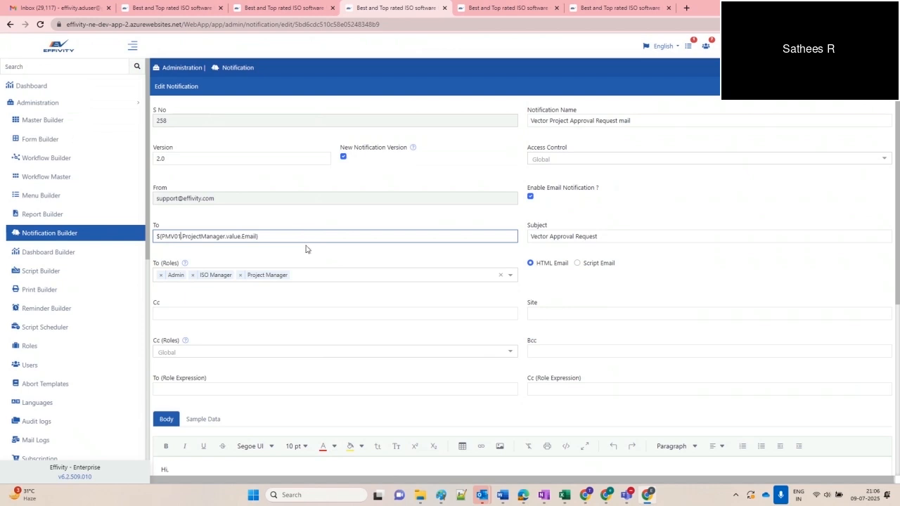
scroll(306, 249, down, 2)
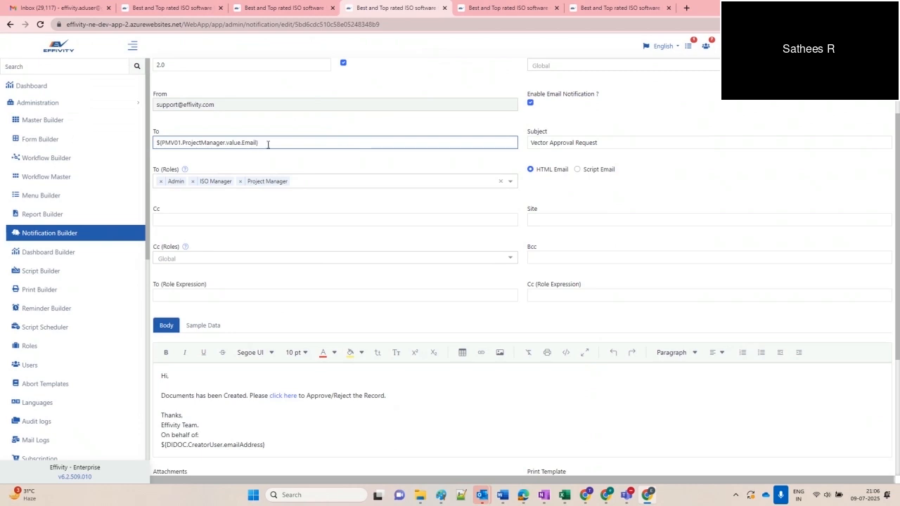
drag(268, 144, 154, 145)
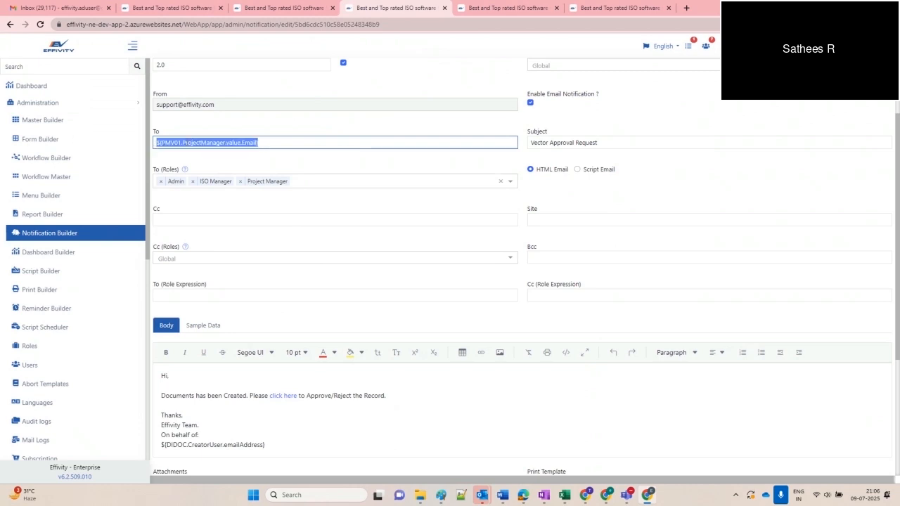
click(262, 144)
drag(262, 144, 154, 150)
scroll(308, 193, up, 2)
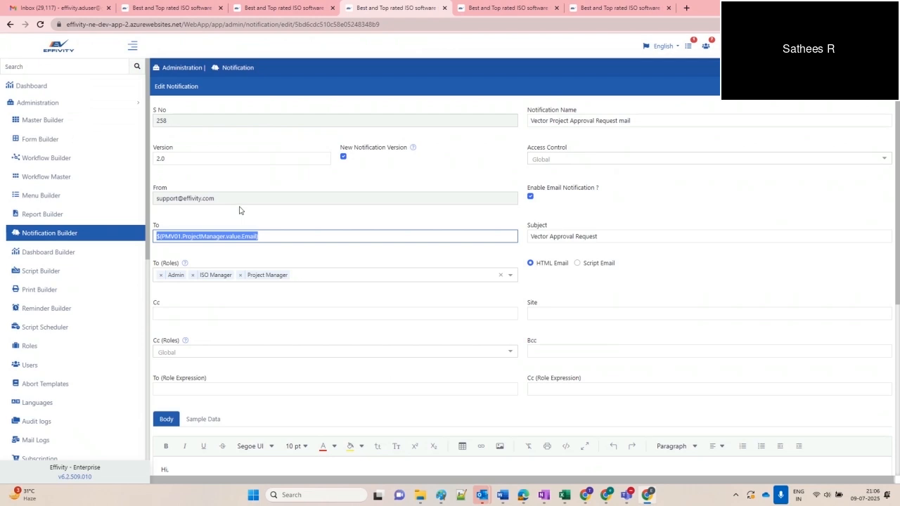
click(191, 236)
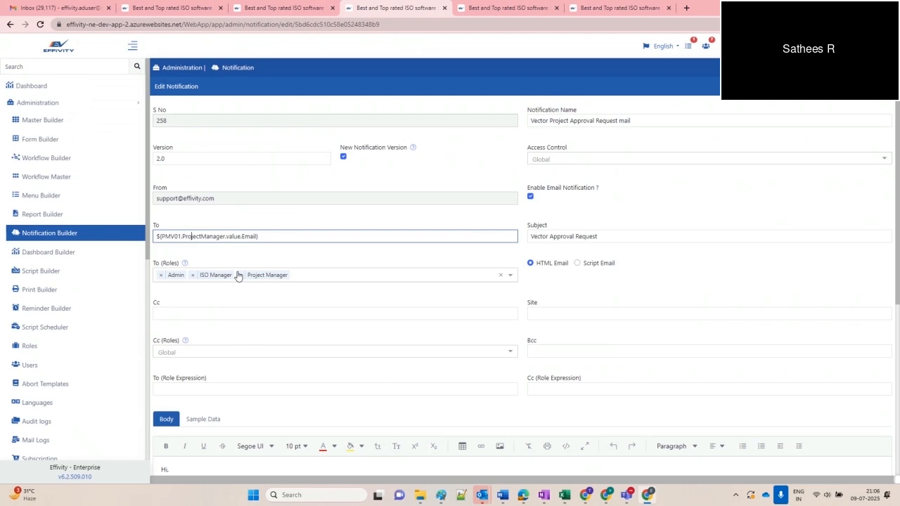
- Replace the word Documents with Project in the first sentence of the notification body
scroll(330, 311, down, 3)
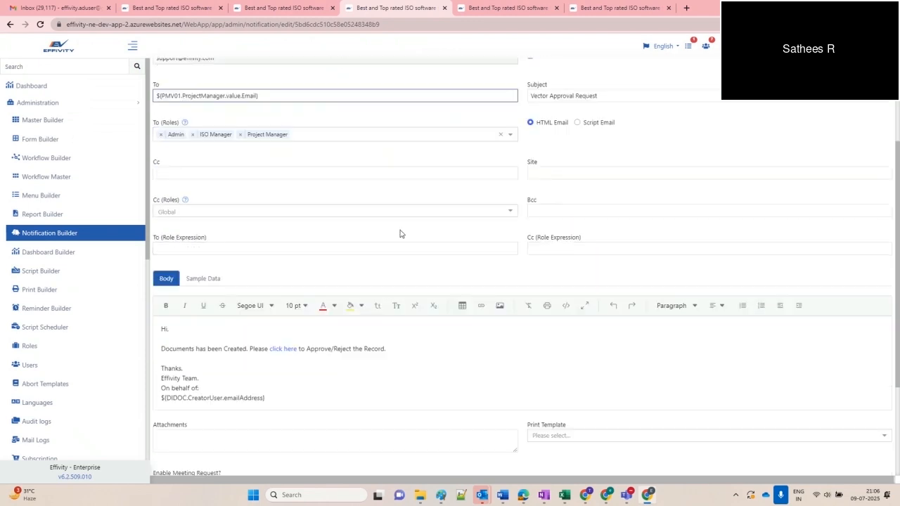
scroll(400, 234, down, 2)
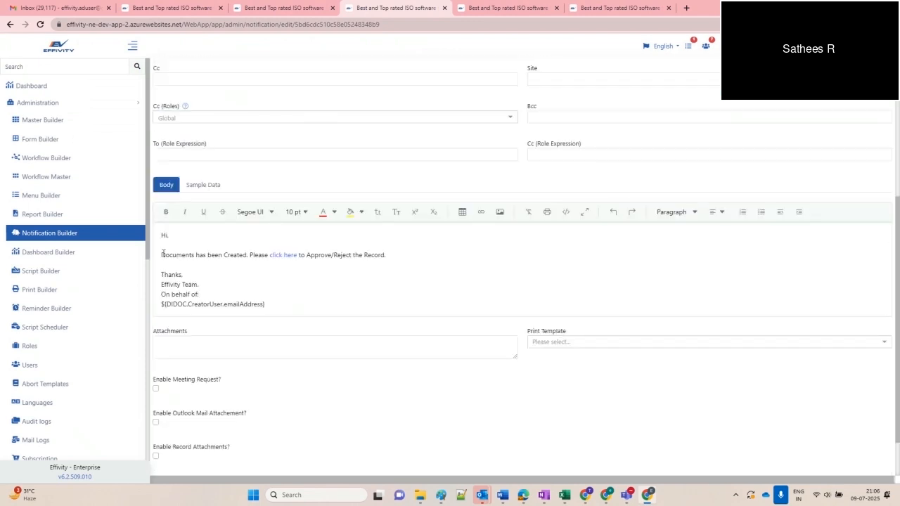
drag(162, 255, 195, 255)
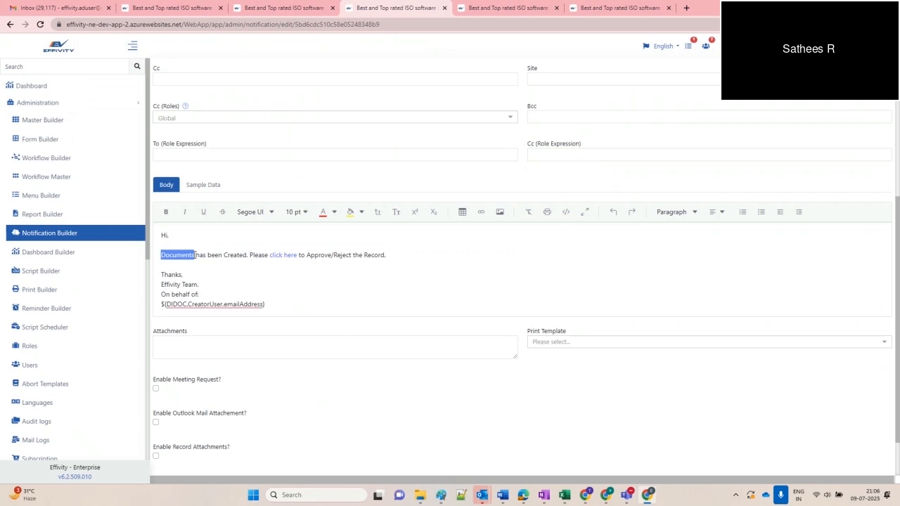
text(Proje)
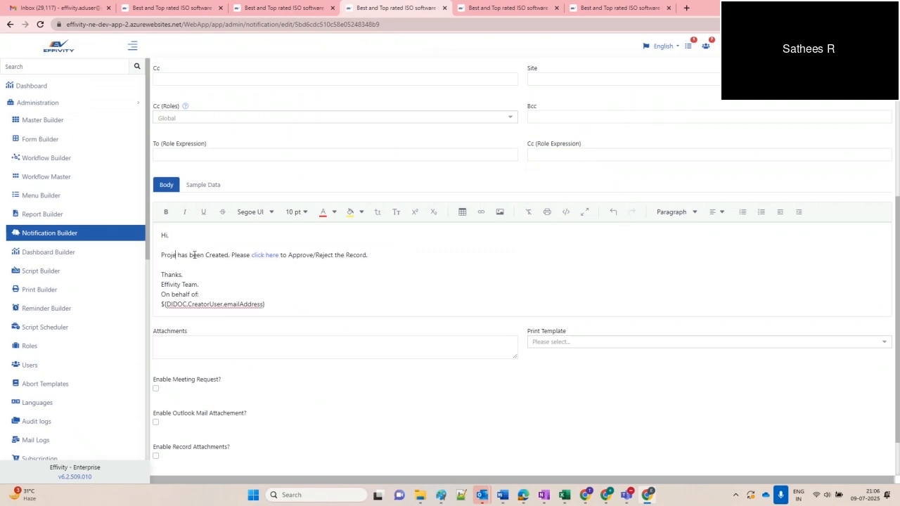
text(ct)
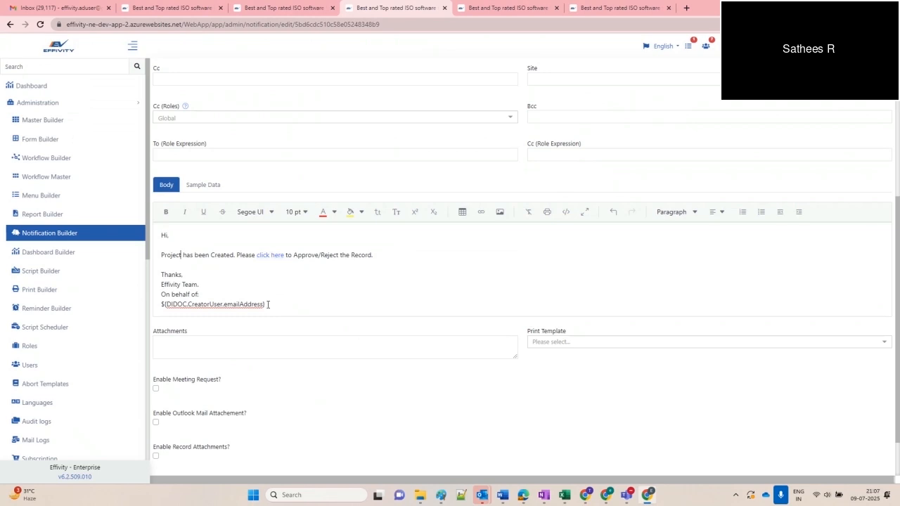
- Delete the On behalf of line and the creator email expression from the end of the notification body
drag(267, 304, 152, 300)
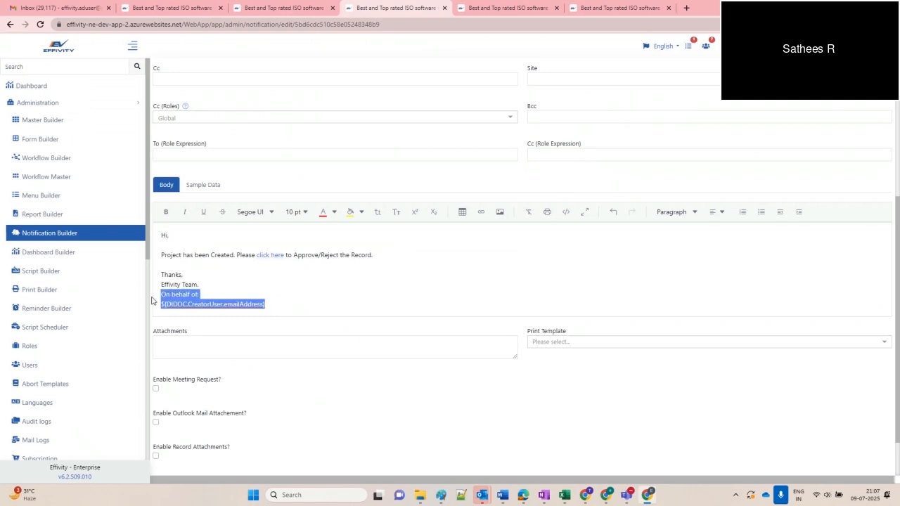
key(BackSpace)
key(BackSpace)
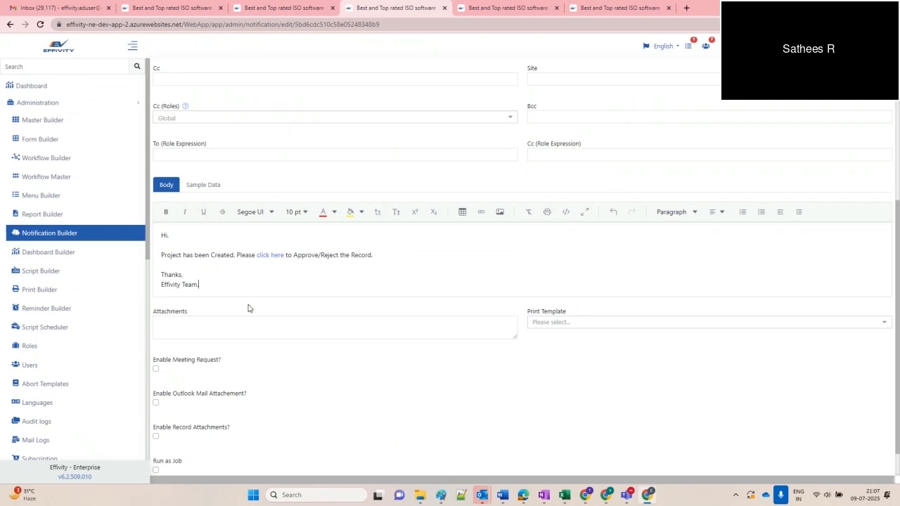
- Save the Vector Project Approval Request mail notification and send a test mail
scroll(243, 352, down, 1)
scroll(237, 400, down, 1)
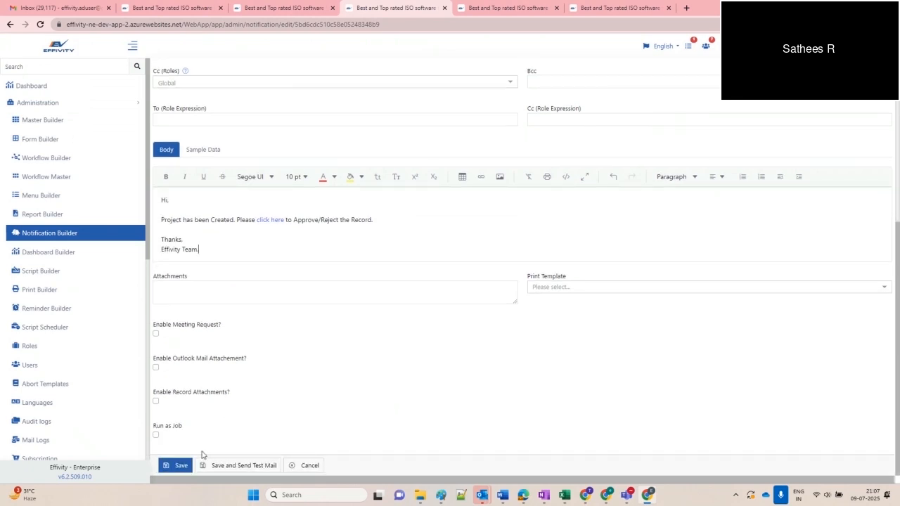
click(237, 470)
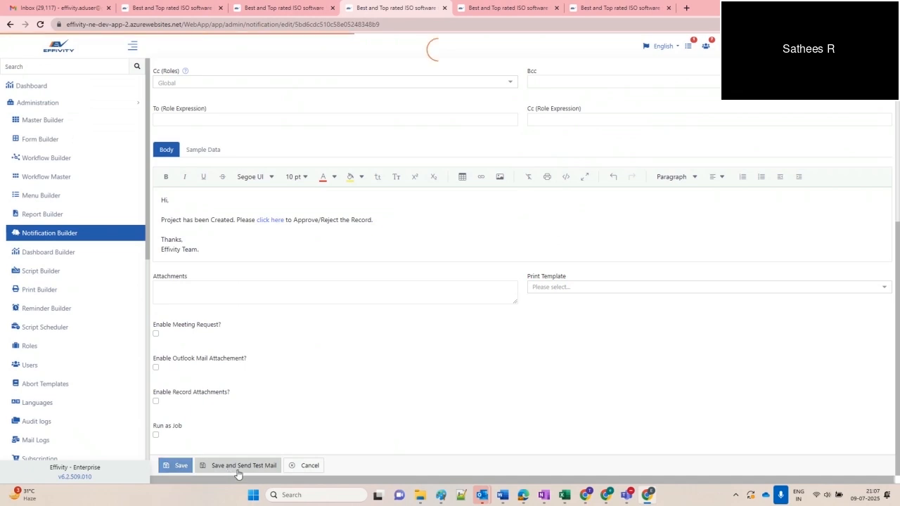
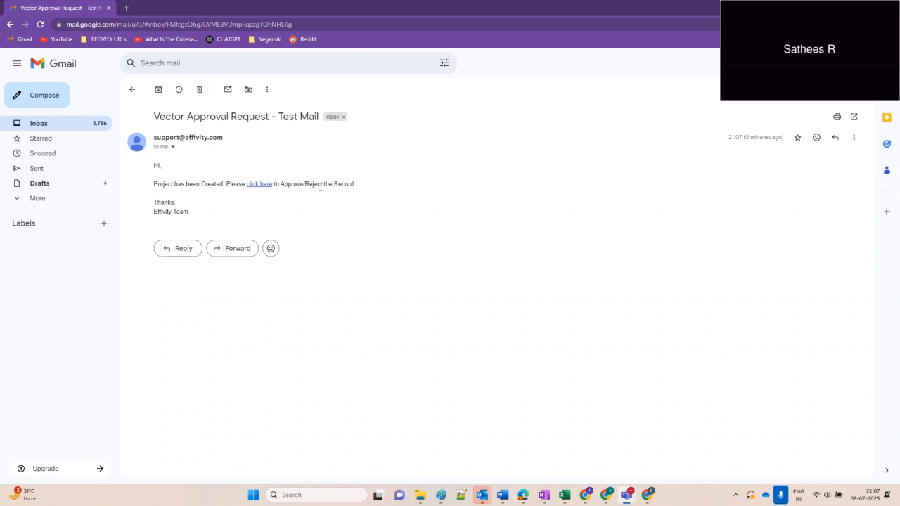
- Review the Vector Approval Request test mail in Gmail and return to Effivity to look over the notification settings
drag(201, 213, 163, 212)
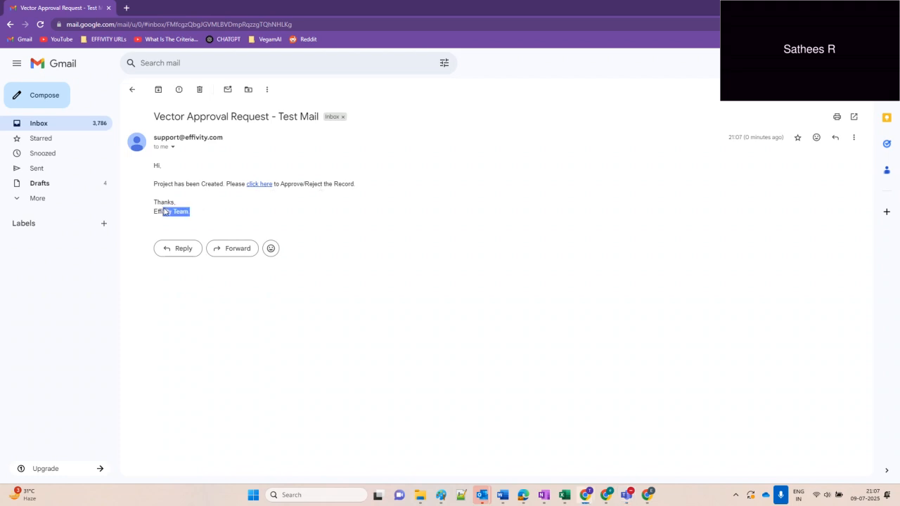
click(231, 217)
click(647, 495)
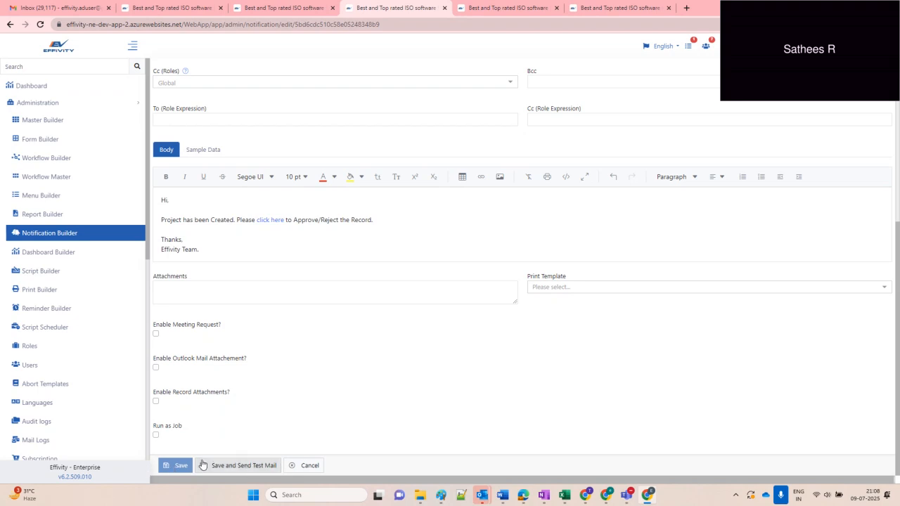
scroll(452, 159, up, 3)
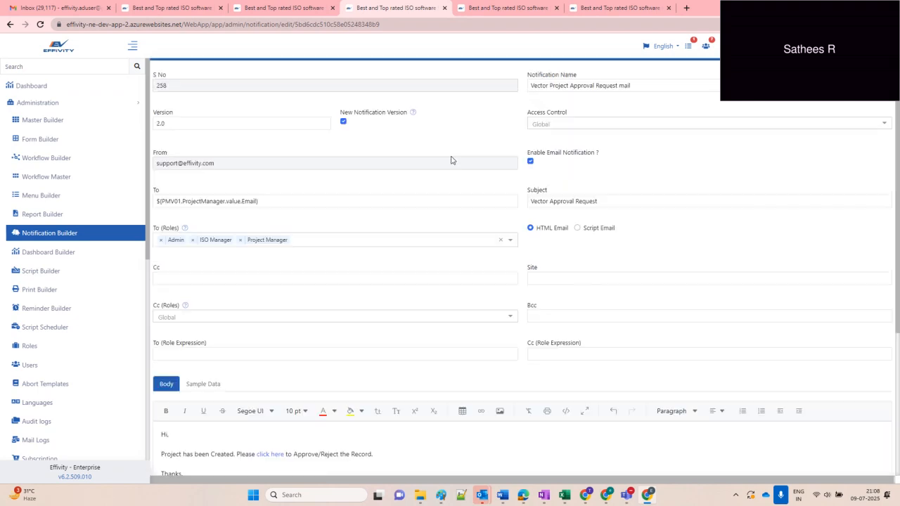
scroll(452, 160, up, 1)
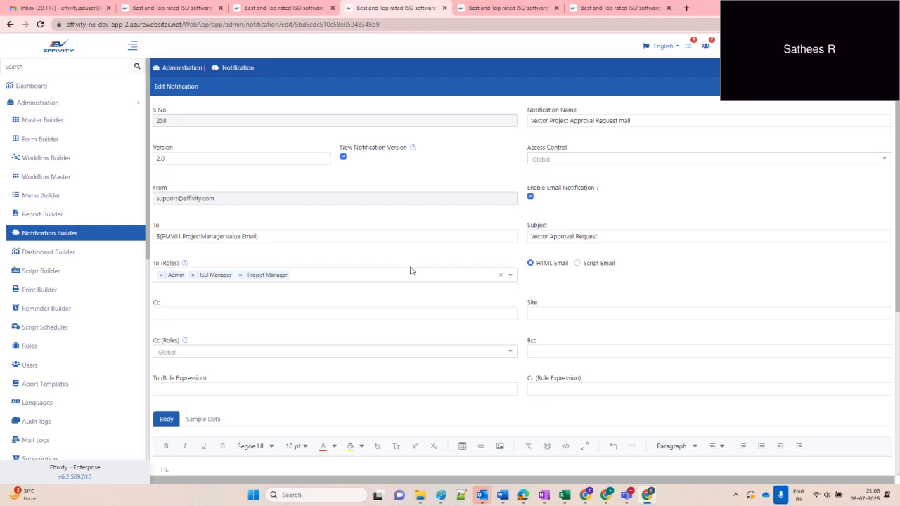
scroll(386, 354, down, 4)
scroll(414, 324, up, 4)
scroll(294, 404, down, 5)
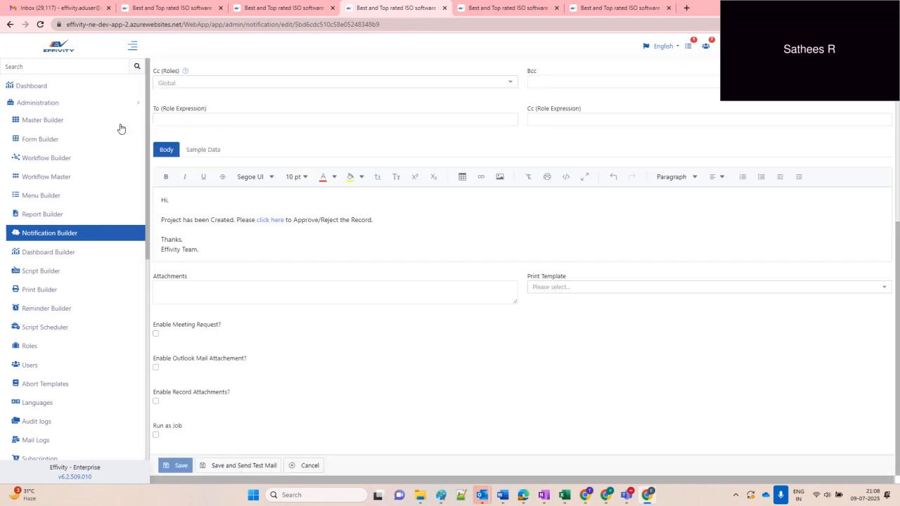
- In the Project Management Vector workflow, assign Vector Project Approval Request mail - 2.0 to the first mail task after the start event
click(275, 7)
click(174, 9)
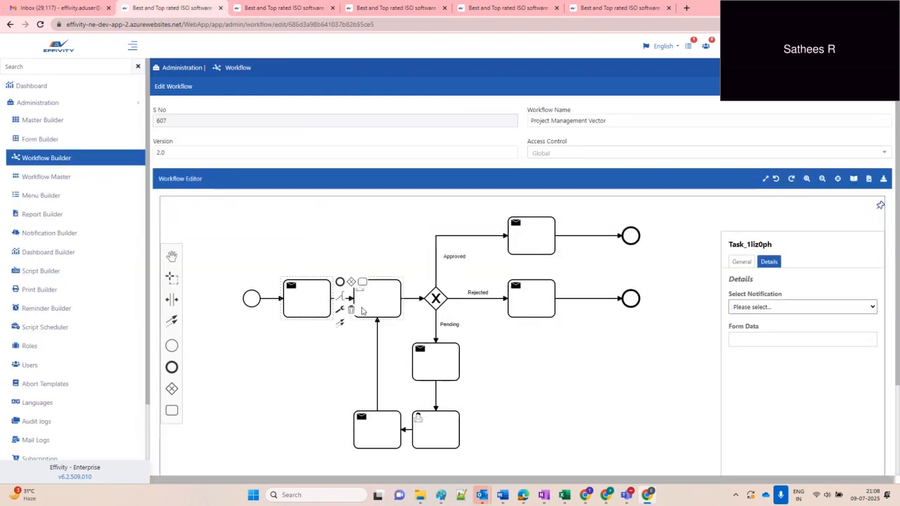
click(362, 311)
click(317, 308)
click(746, 311)
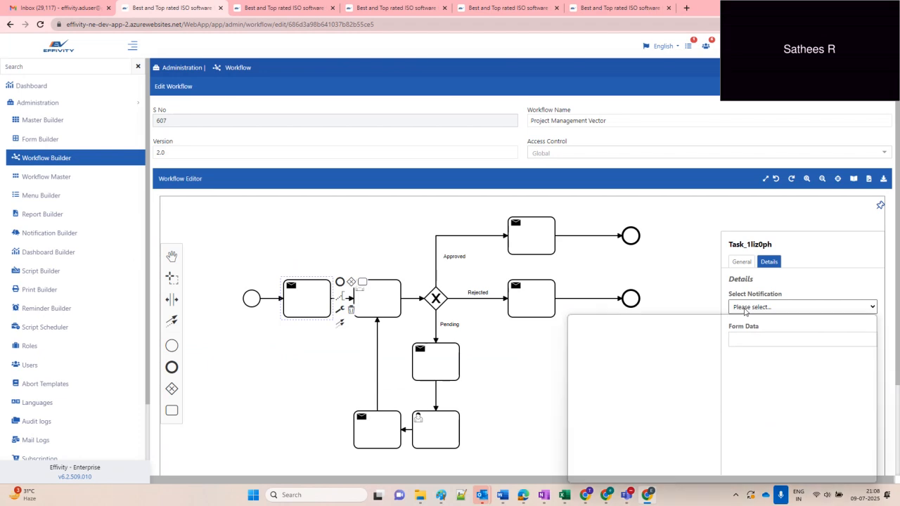
key(v)
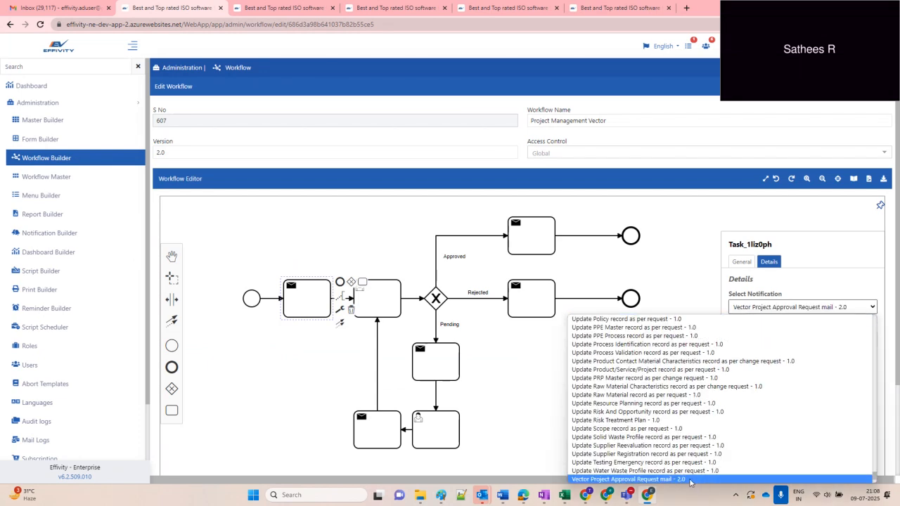
click(654, 483)
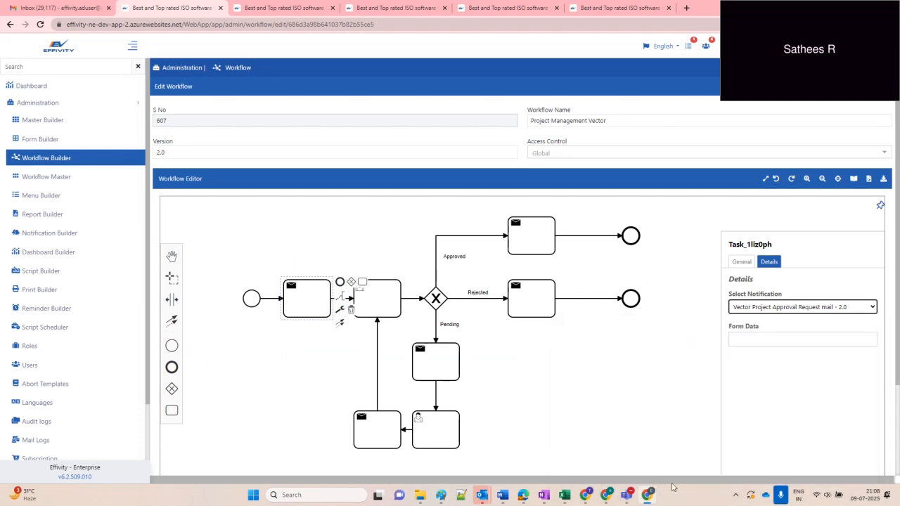
- Name the first mail task after the start event Approval request mail
click(297, 305)
double_click(297, 304)
text(Appr)
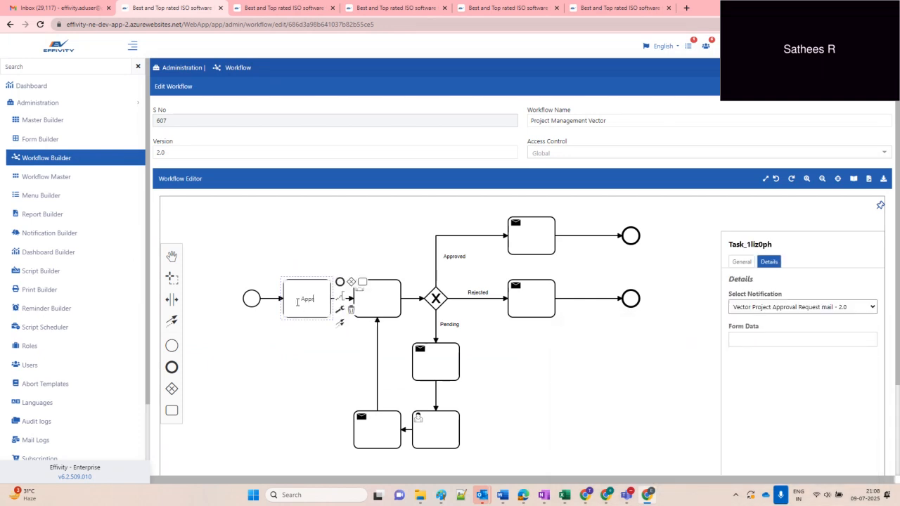
text(oval request mail)
key(Return)
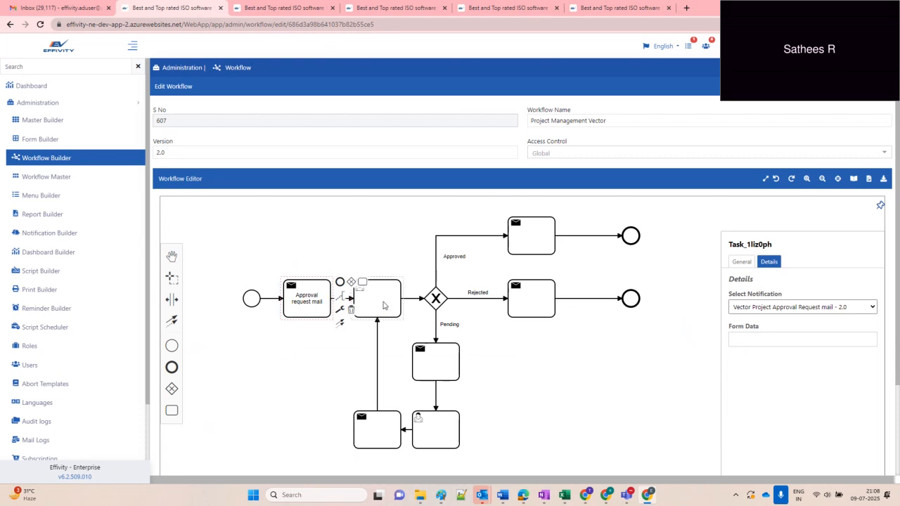
- Add Project Management Vector - 1.0 as a non-editable form to the user task after the Approval request mail task
click(383, 306)
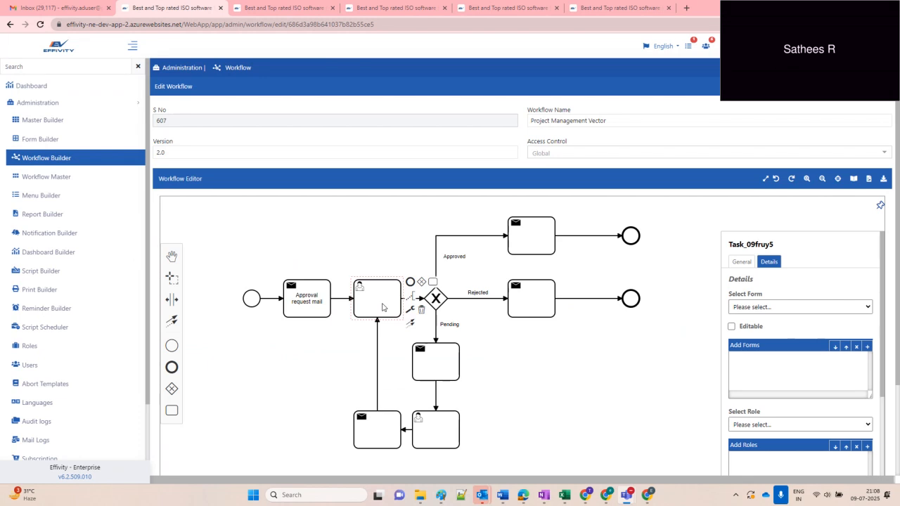
click(764, 308)
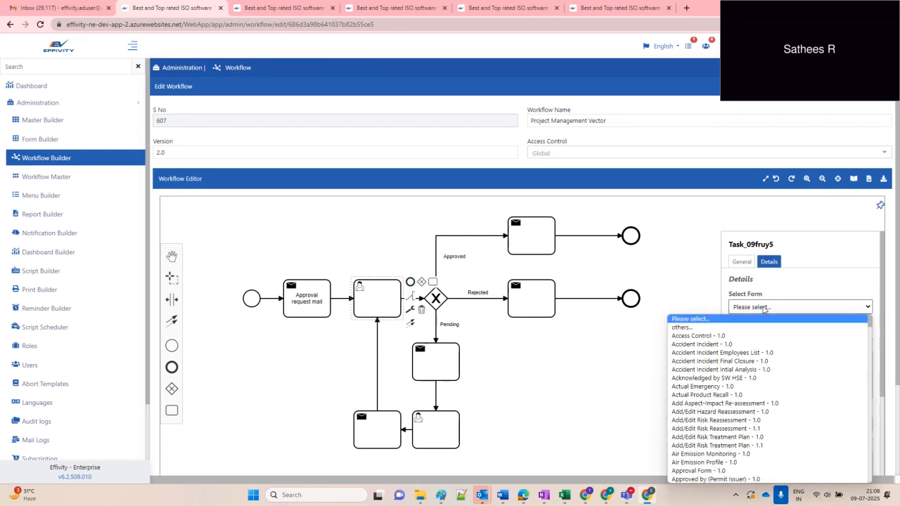
text(proj)
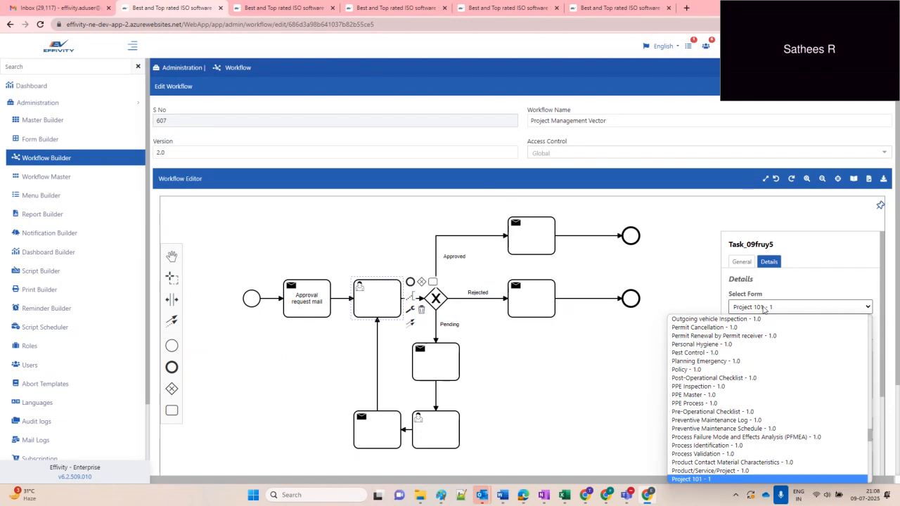
key(Down)
text(v)
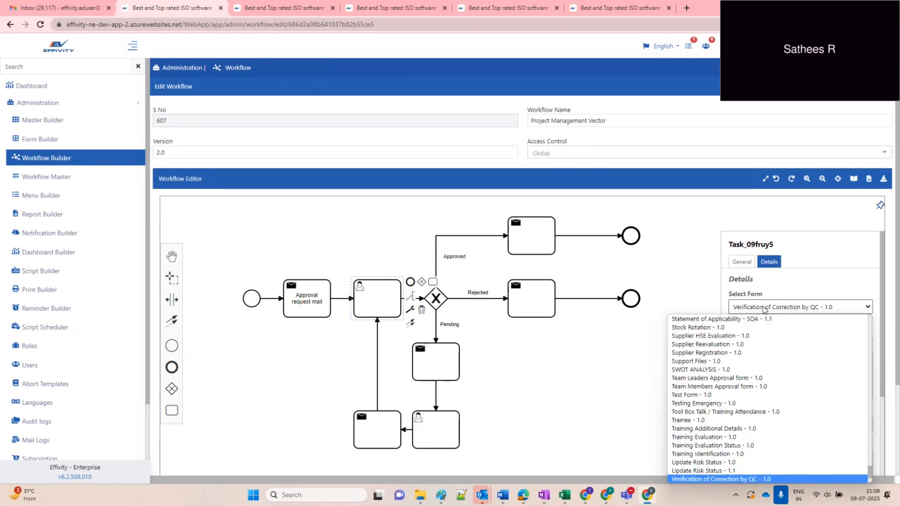
key(Down)
key(Down)
key(Down)
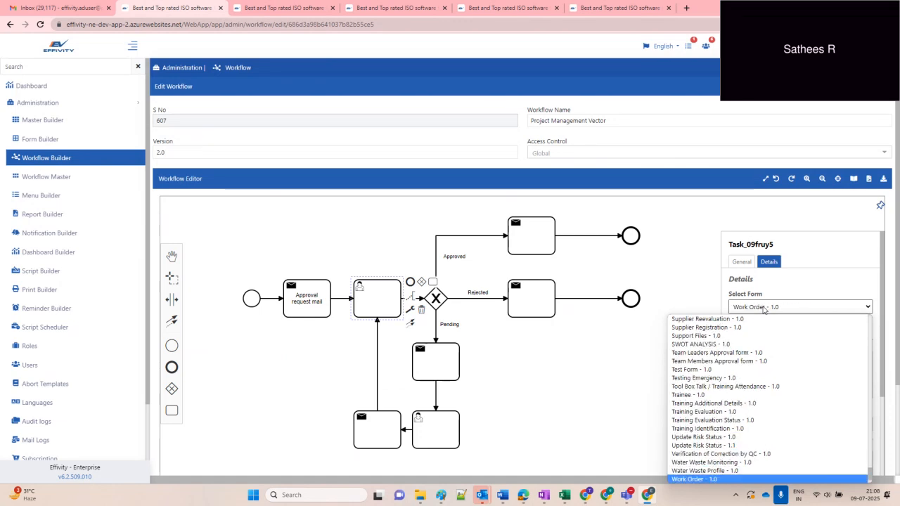
text(proj)
key(Down)
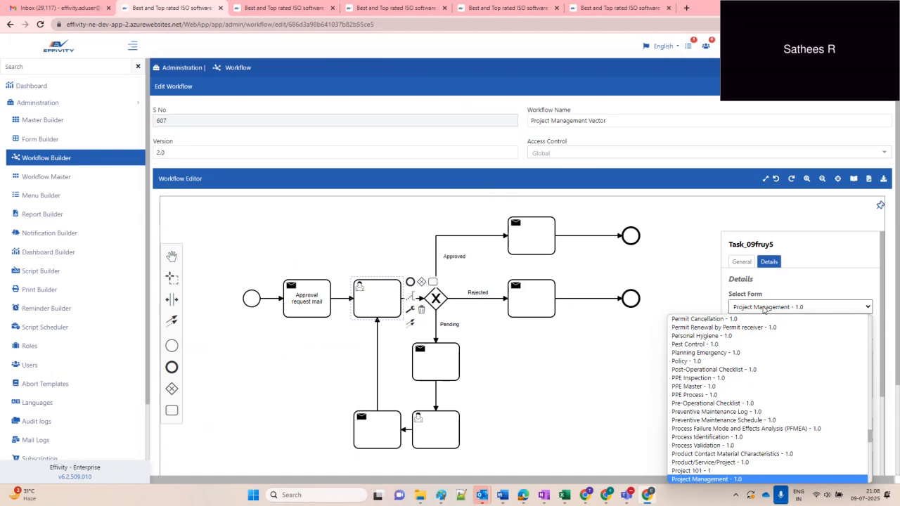
scroll(837, 438, down, 3)
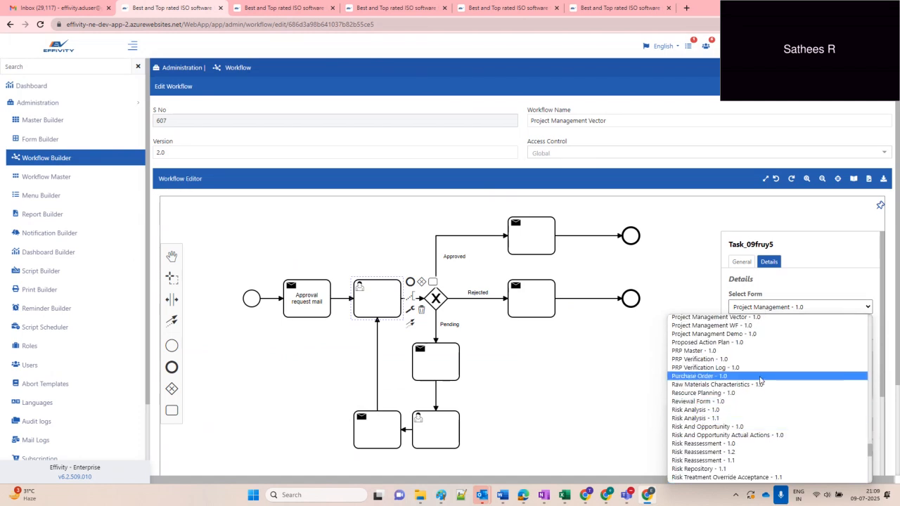
scroll(760, 380, up, 1)
scroll(760, 380, up, 3)
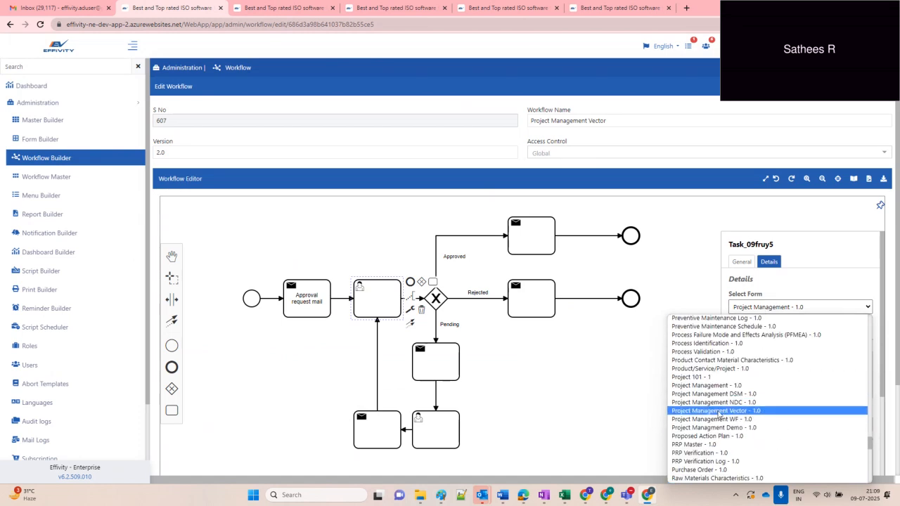
click(731, 412)
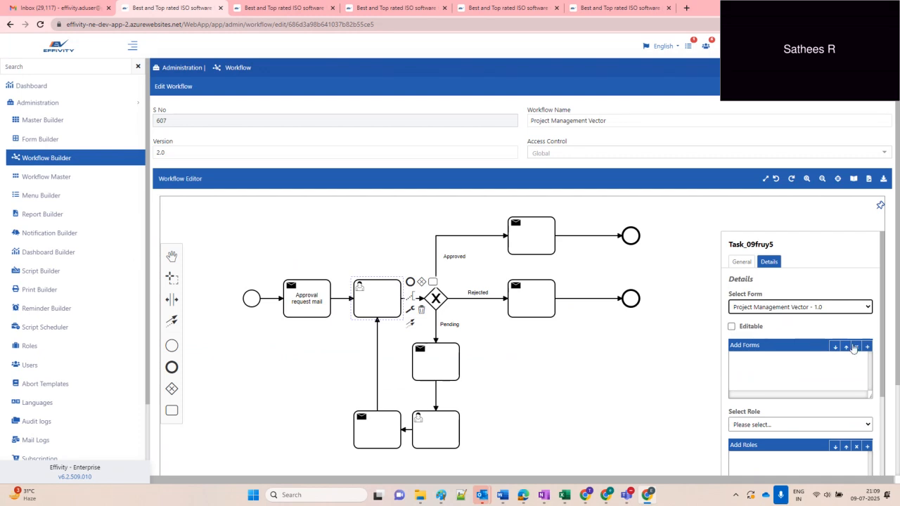
click(866, 346)
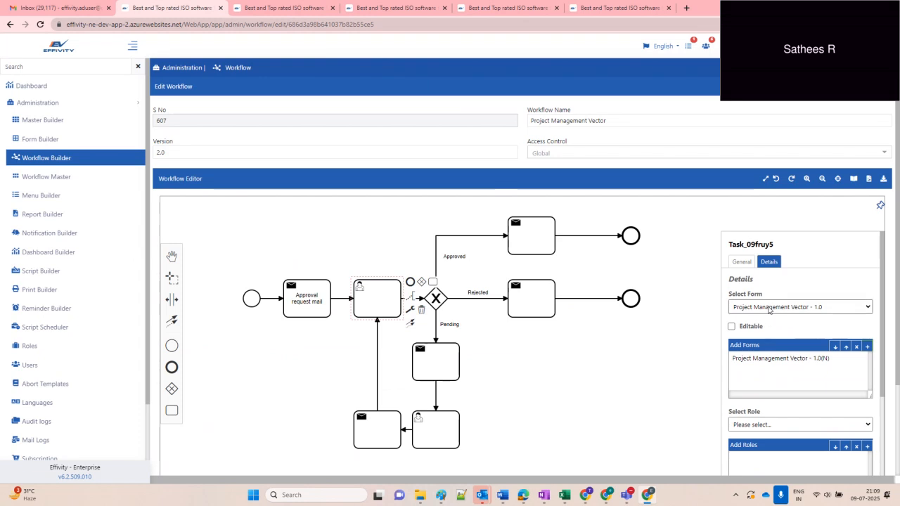
- Add Approval Form - 1.0 as an editable form to the same user task, keeping it below Project Management Vector
click(768, 308)
text(app)
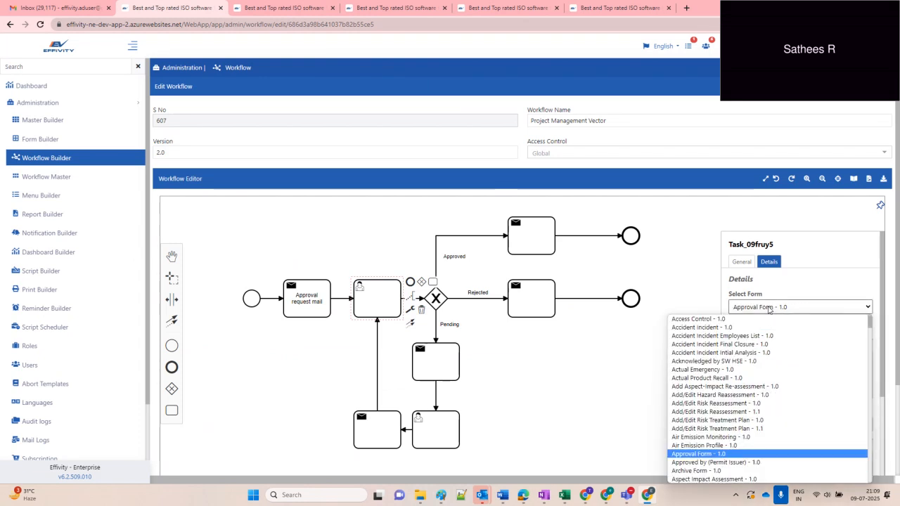
key(Return)
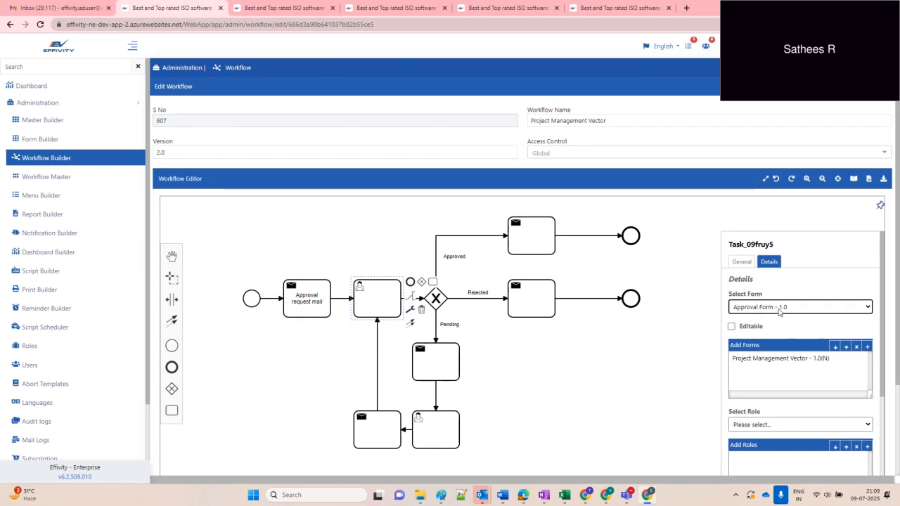
click(732, 328)
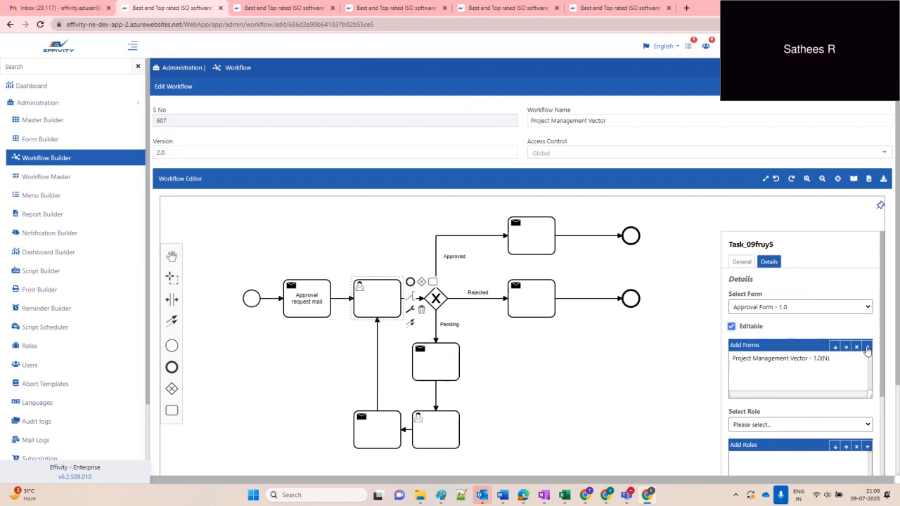
click(868, 348)
click(789, 371)
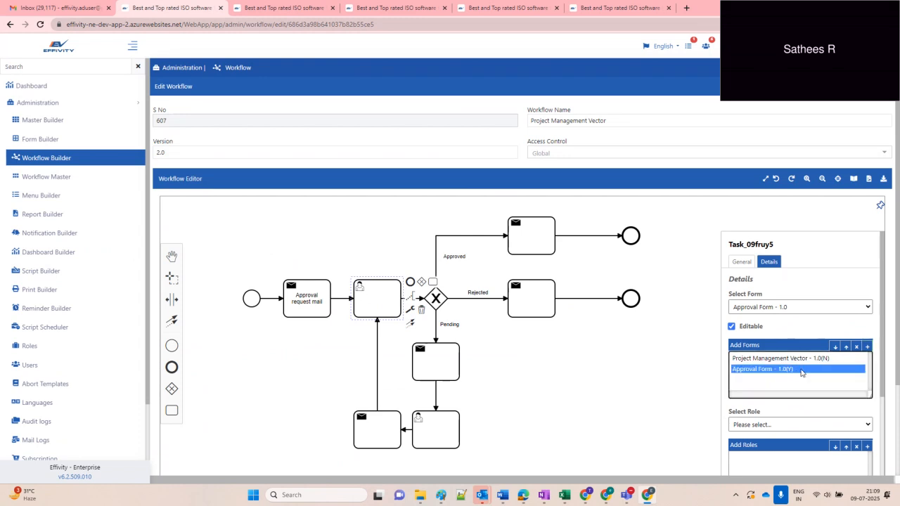
click(846, 347)
click(835, 348)
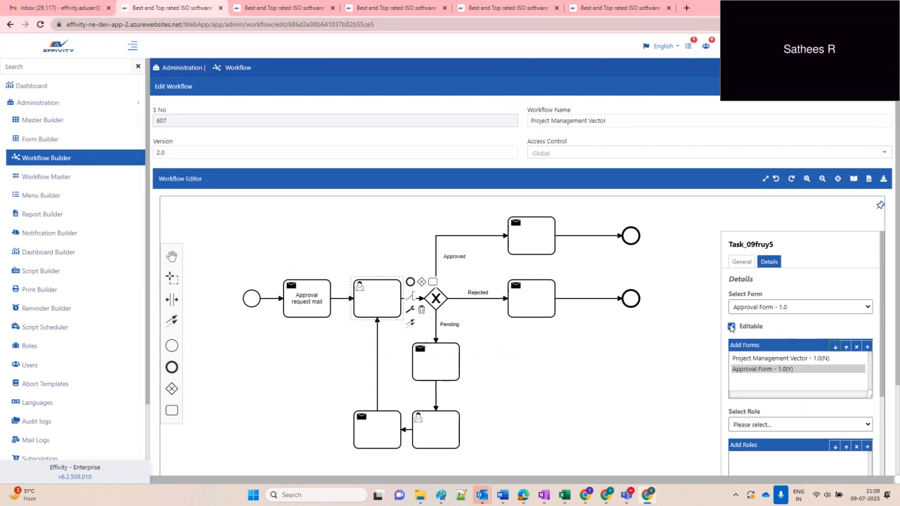
- Add Support Files - 1.0 as a non-editable form to the user task before the gateway
click(746, 310)
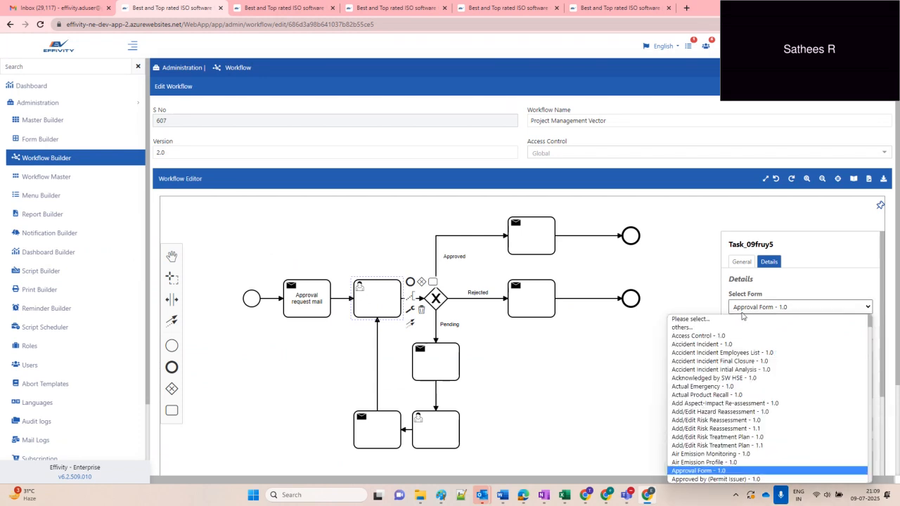
text(su)
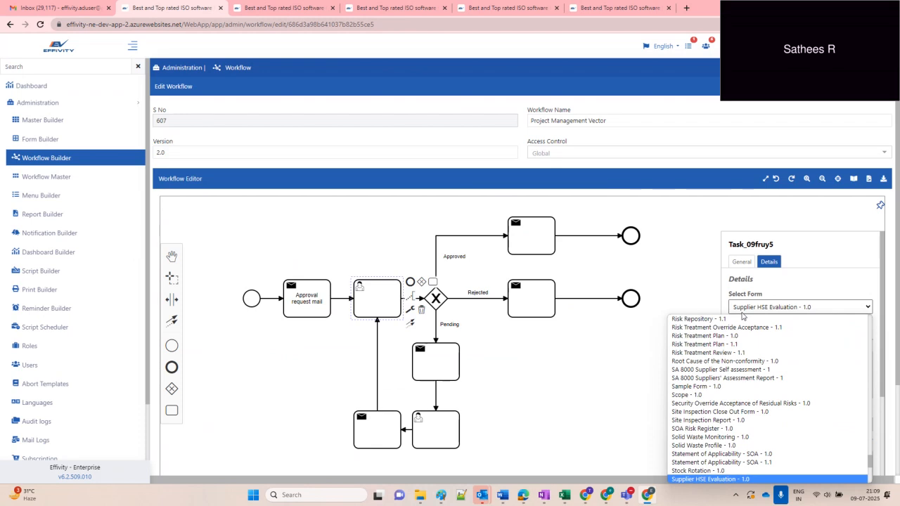
scroll(721, 399, down, 4)
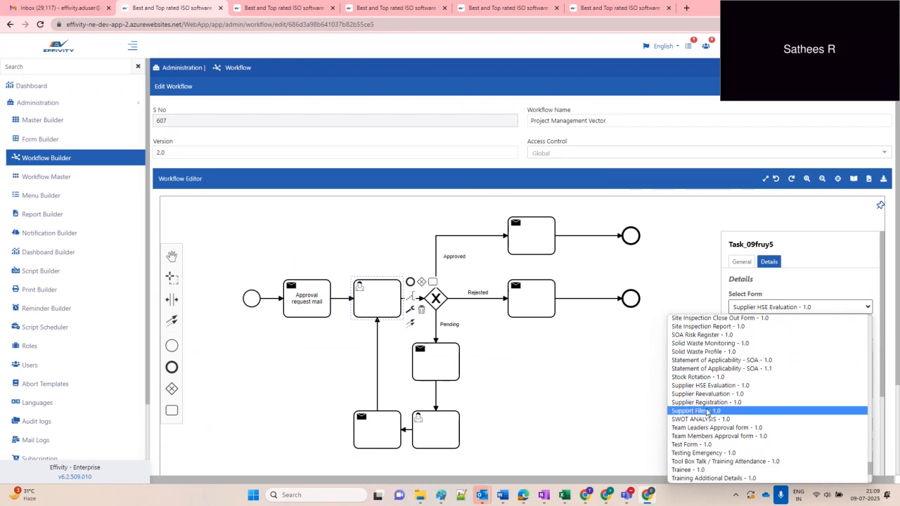
click(707, 411)
click(868, 348)
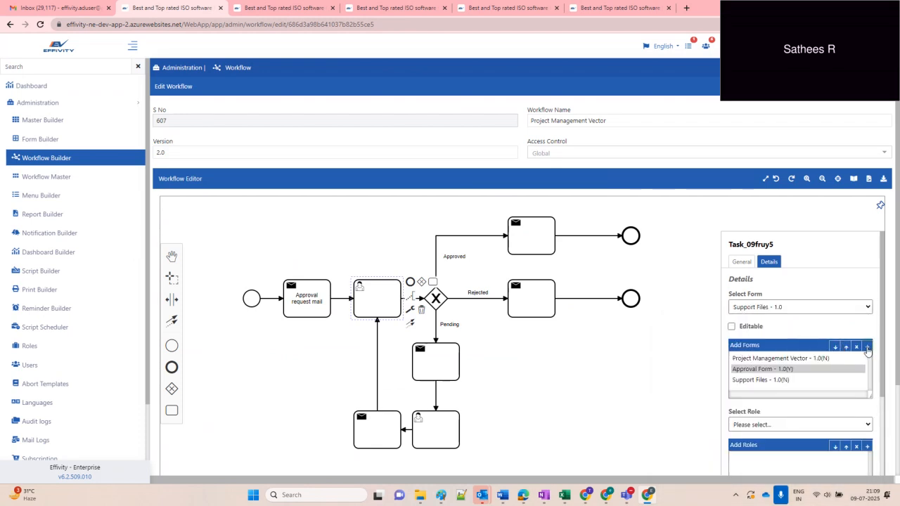
- Try reordering Support Files - 1.0 within the task's form list, and remove it from the list
click(794, 380)
click(845, 347)
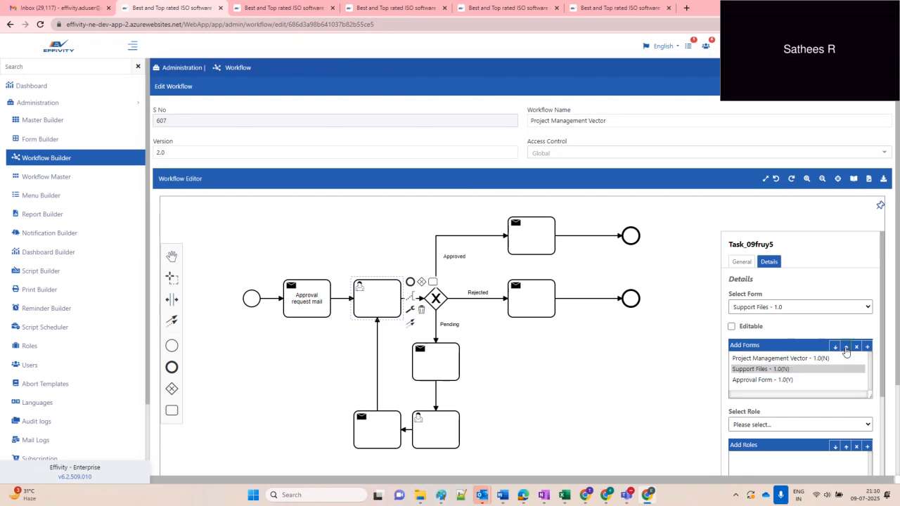
click(845, 347)
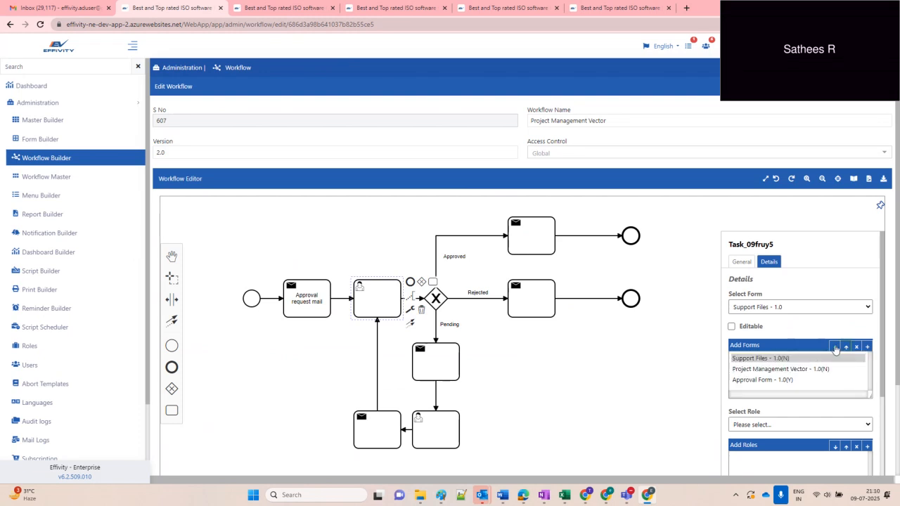
click(836, 347)
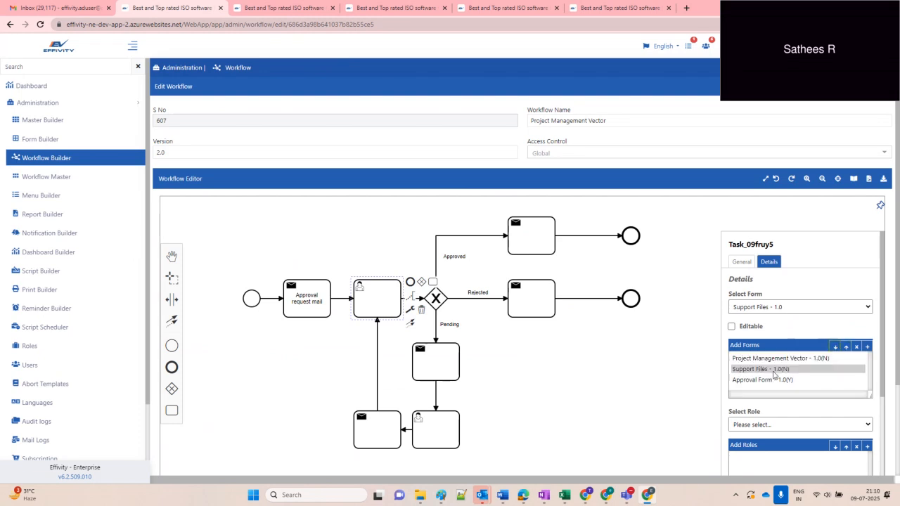
click(777, 370)
click(856, 347)
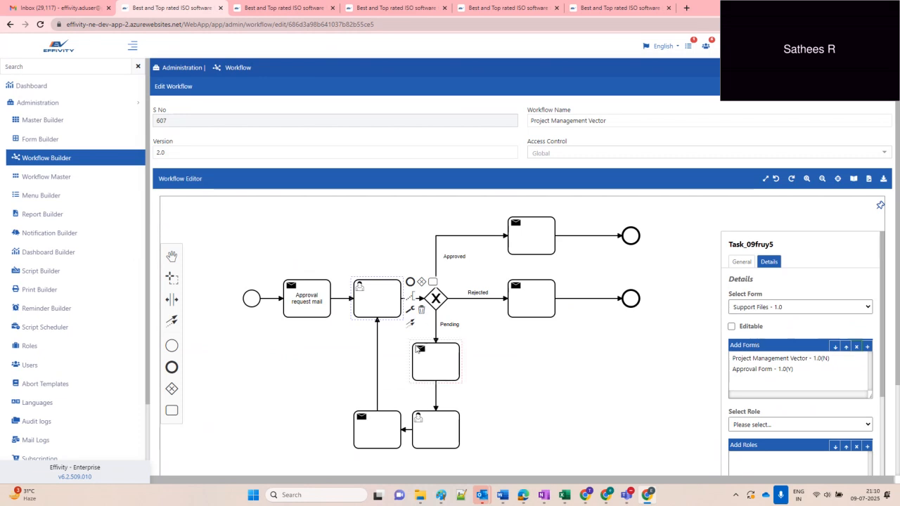
- Name the user task between the Approval request mail task and the gateway Approval
click(374, 302)
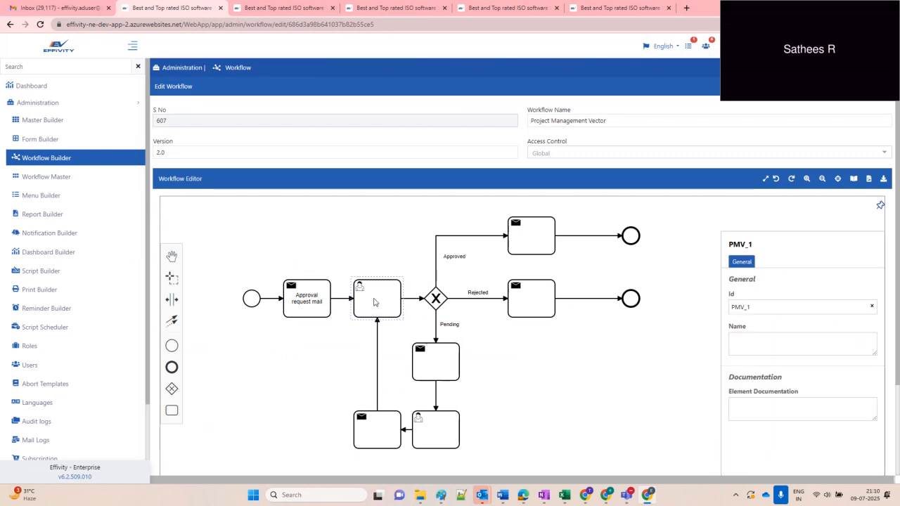
click(374, 303)
text(Appr)
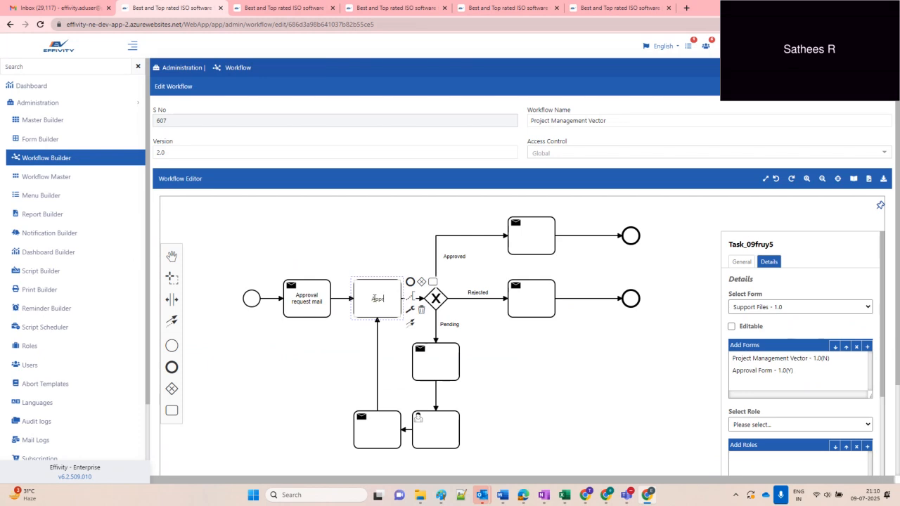
text(oval)
click(371, 330)
- Check the start event's form settings and name the event Project Creation
click(252, 301)
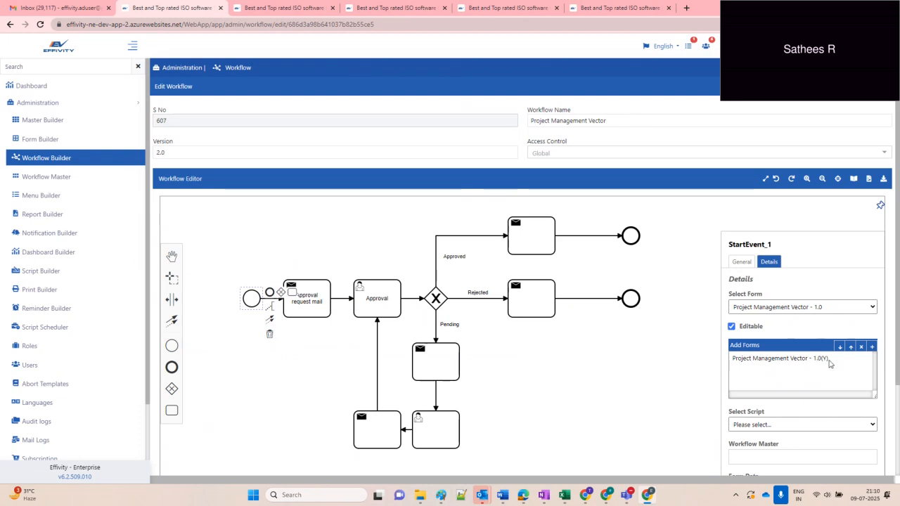
click(252, 306)
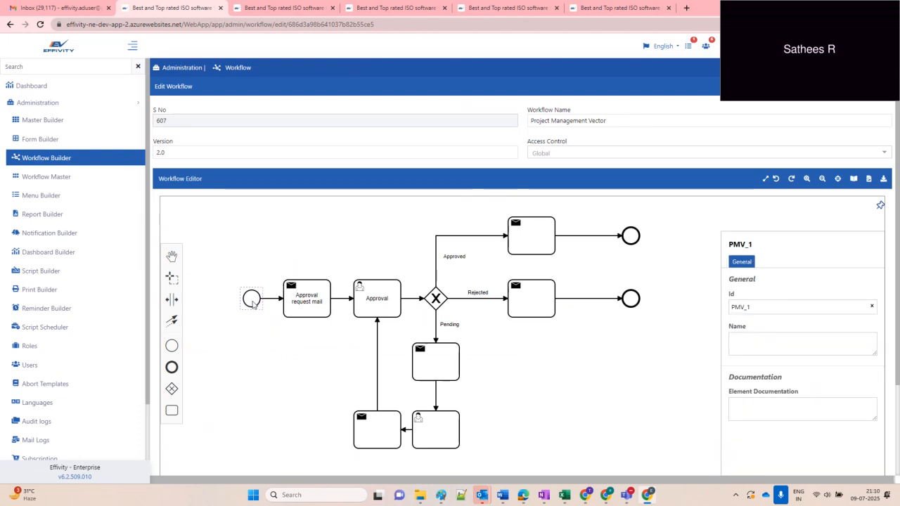
click(252, 303)
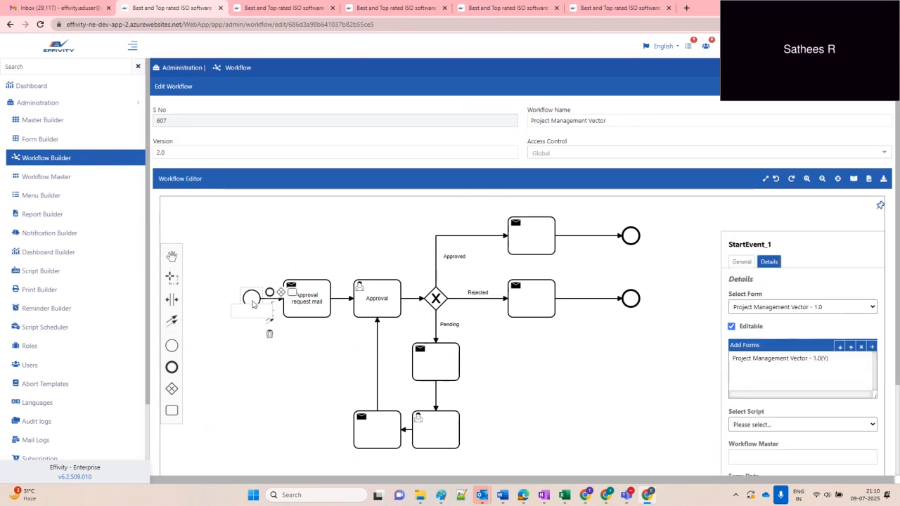
text(Project Creation)
click(299, 349)
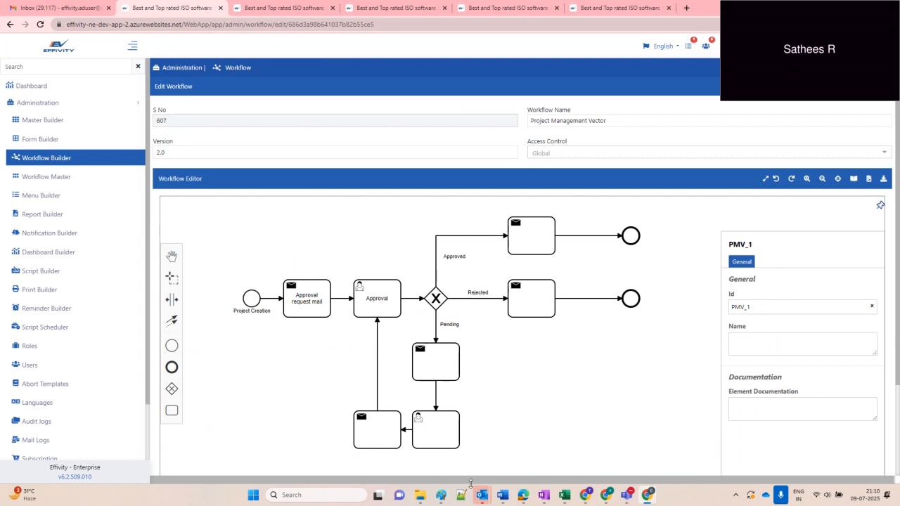
- Switch to the Word expression guide and find the Gate way section of the Workflow Builder chapter
click(502, 495)
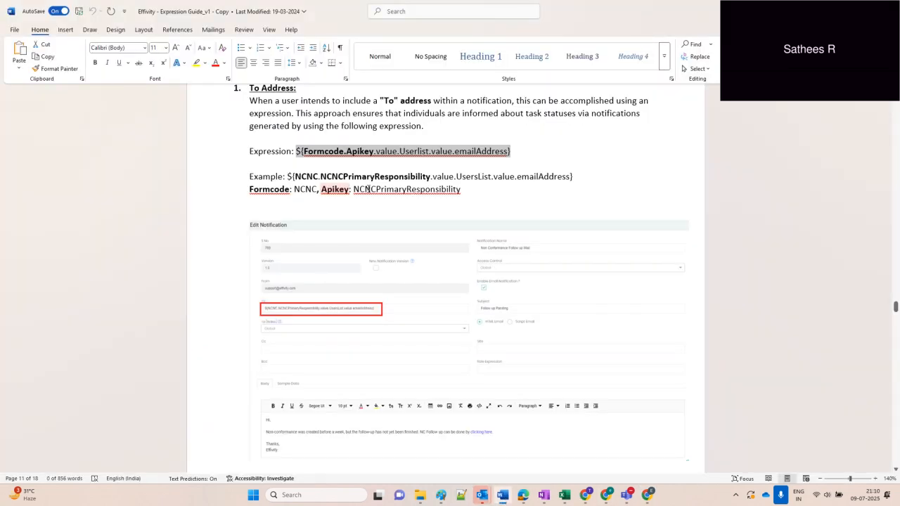
drag(895, 307, 895, 99)
scroll(331, 355, down, 3)
scroll(331, 355, down, 6)
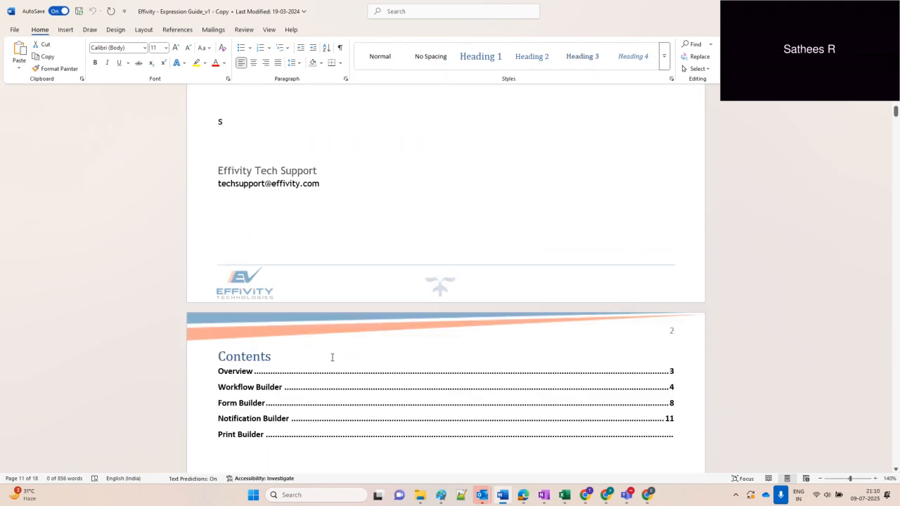
ctrl+click(245, 326)
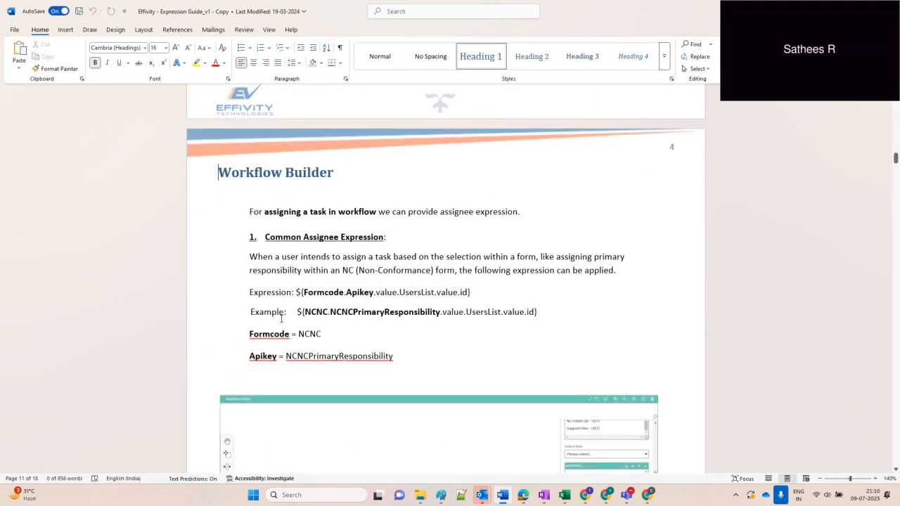
scroll(324, 288, down, 6)
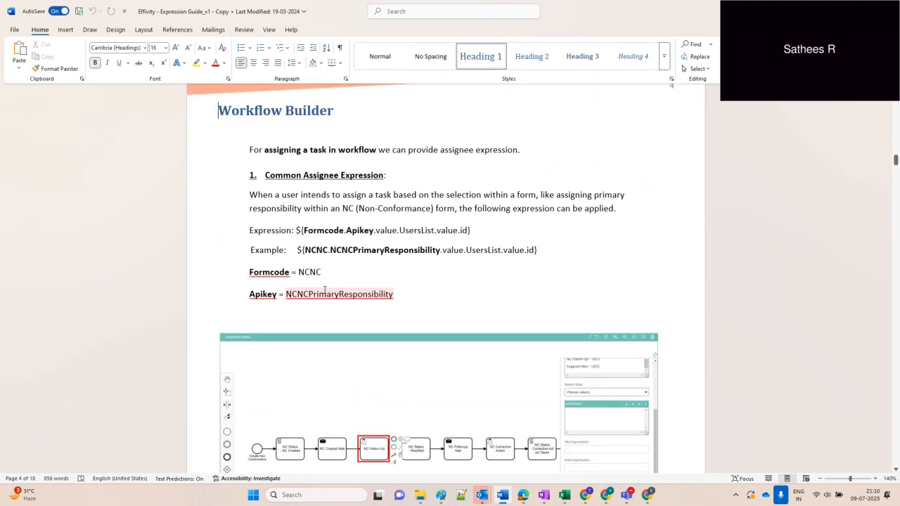
scroll(399, 291, down, 5)
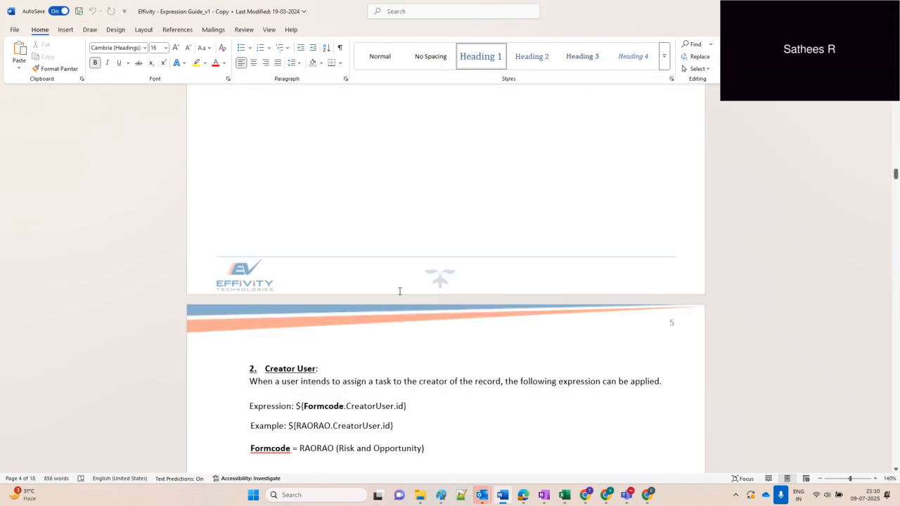
scroll(399, 293, down, 10)
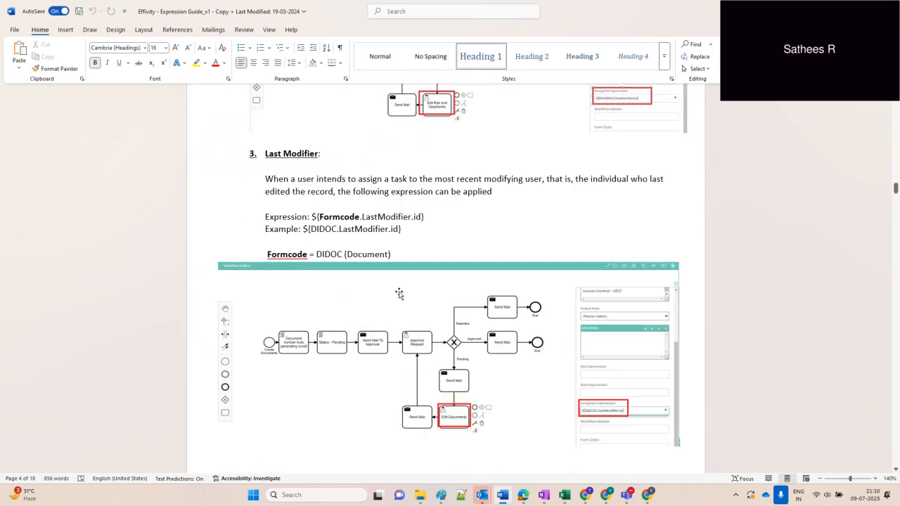
scroll(400, 292, down, 5)
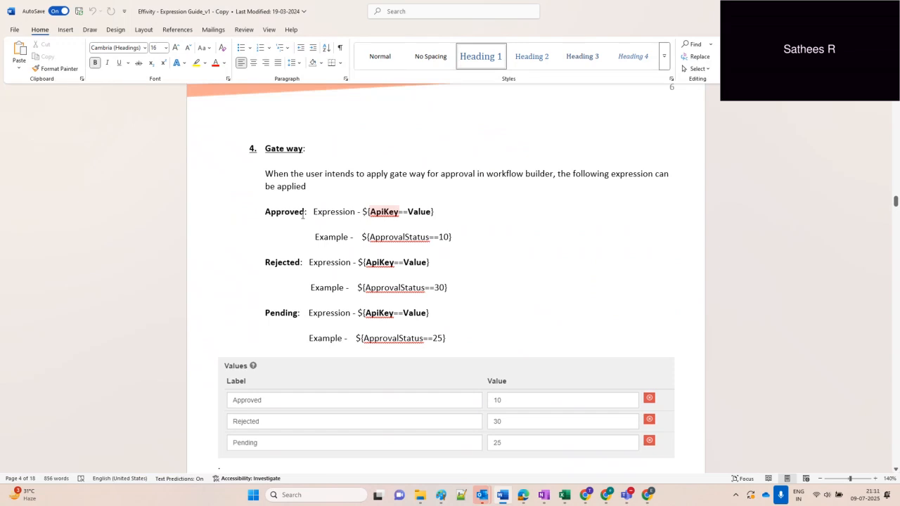
- Review the guide's gateway expression format, its Approved, Rejected and Pending examples, and the accompanying values table
drag(362, 210, 433, 214)
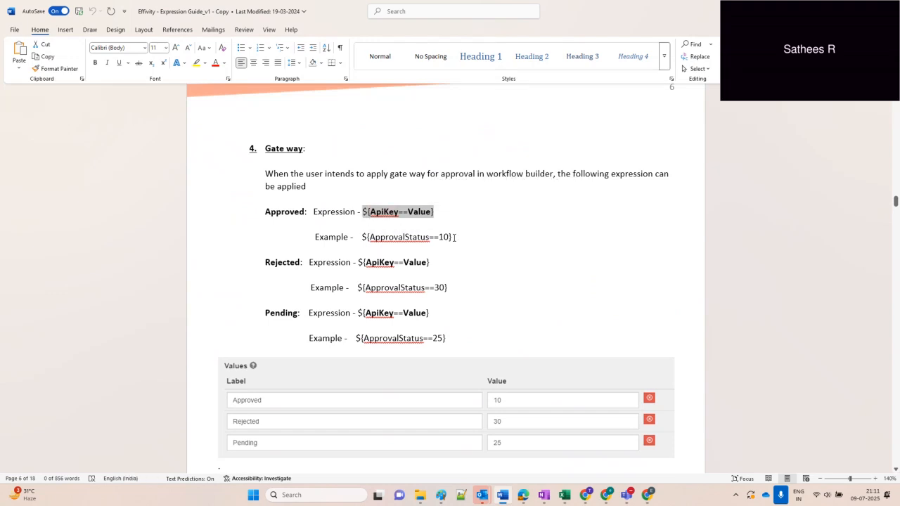
drag(454, 237, 361, 238)
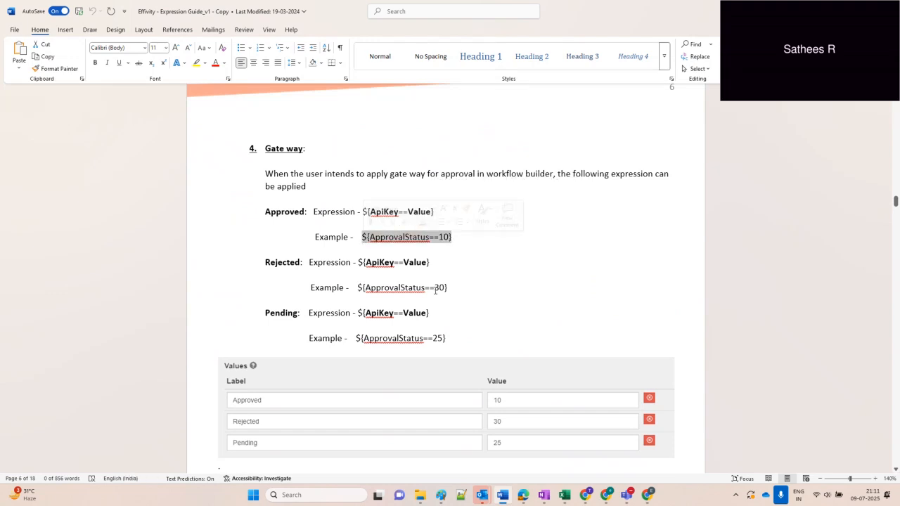
drag(452, 288, 357, 287)
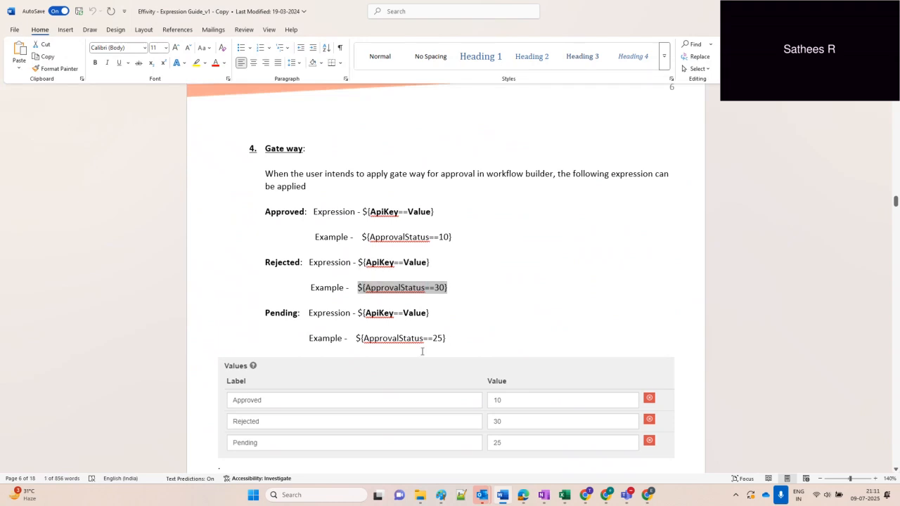
drag(450, 338, 356, 338)
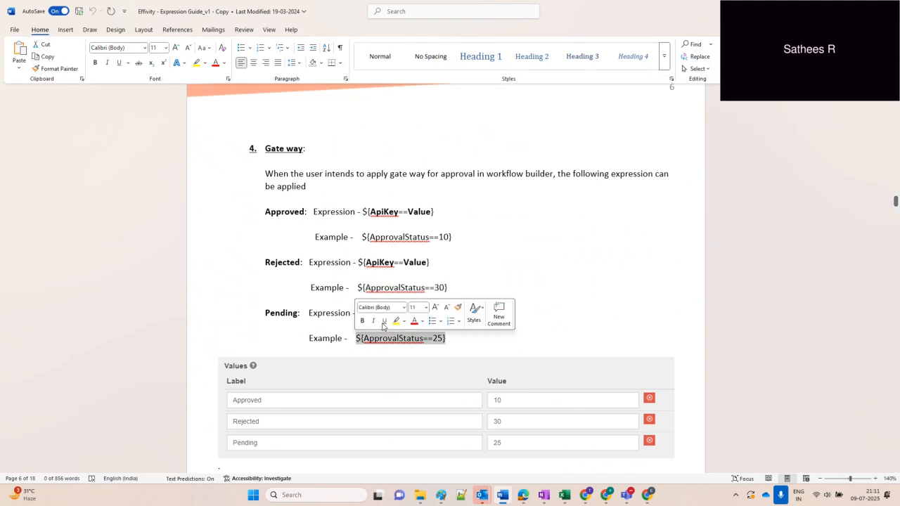
click(317, 301)
scroll(317, 301, down, 1)
scroll(317, 300, down, 3)
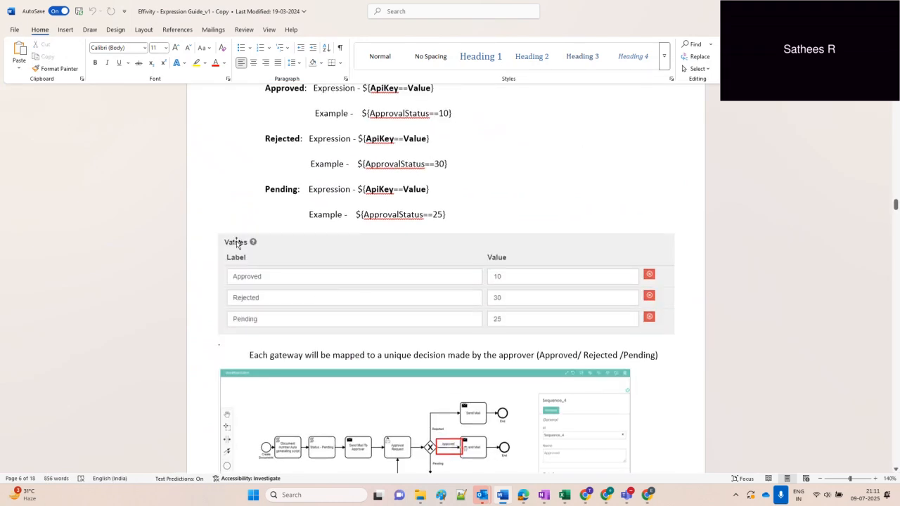
click(312, 288)
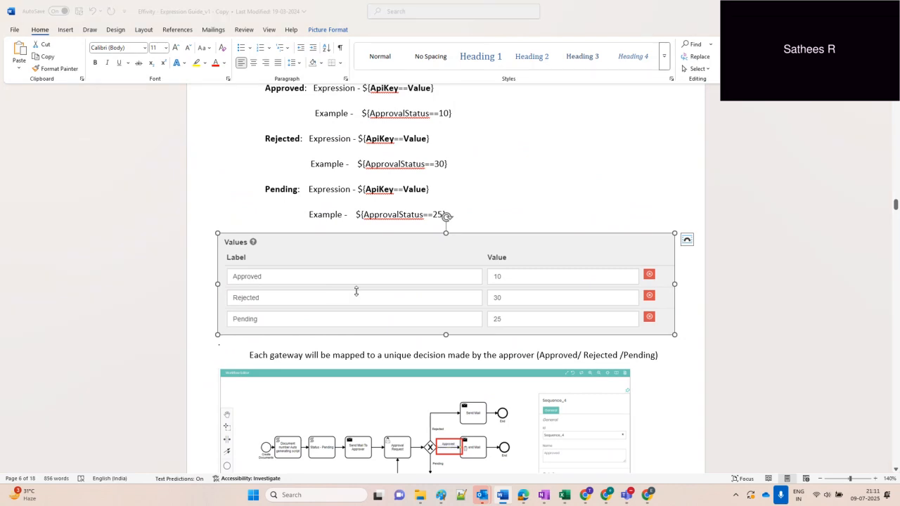
- Switch back to Effivity and check the Approval task's Approval Form entry and the Approved sequence flow's properties
key(alt+Tab)
click(378, 304)
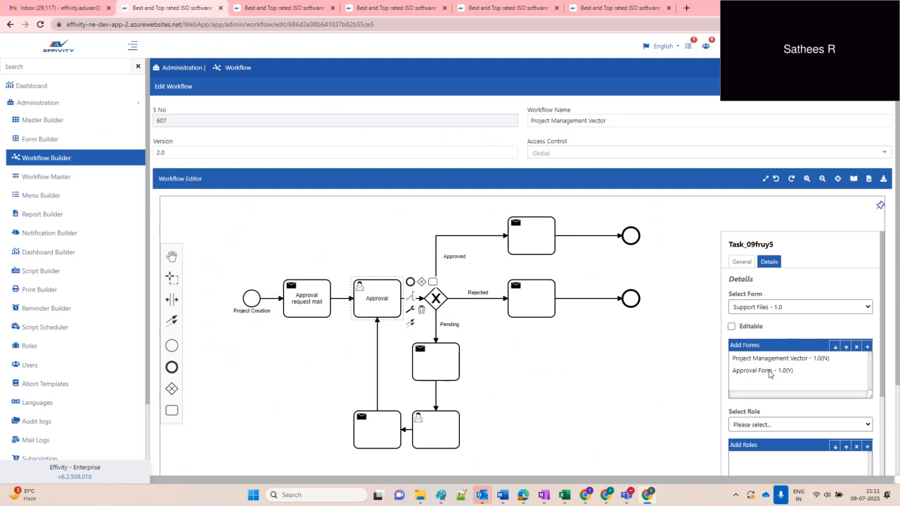
click(769, 372)
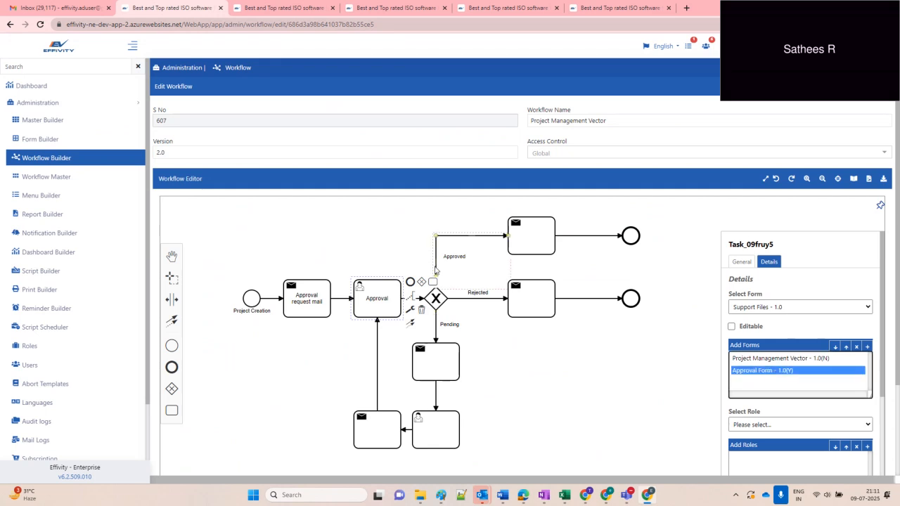
click(440, 265)
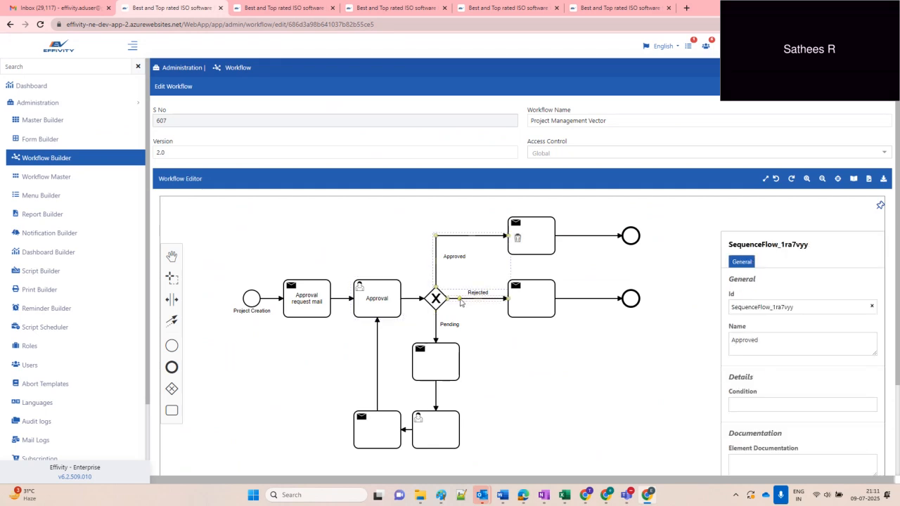
- Search the Form Builder for form names containing "appr" and open Approval Form for editing
click(262, 8)
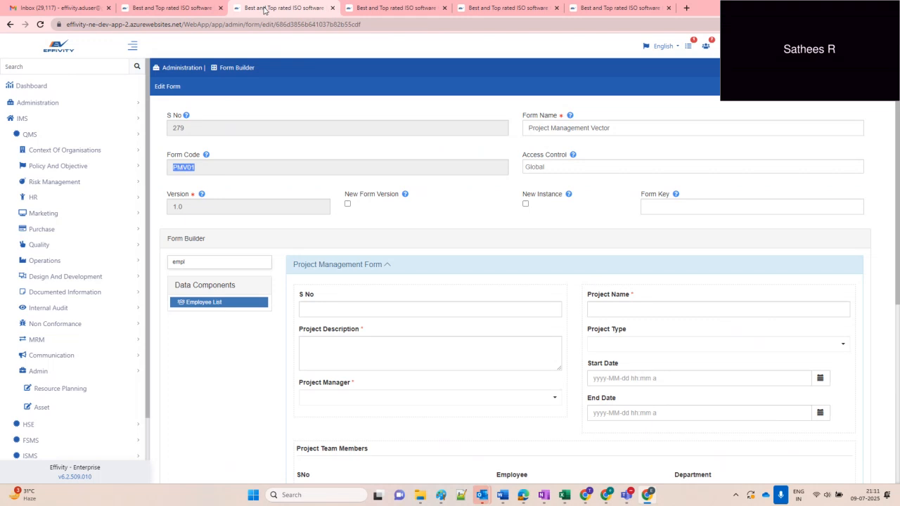
click(43, 104)
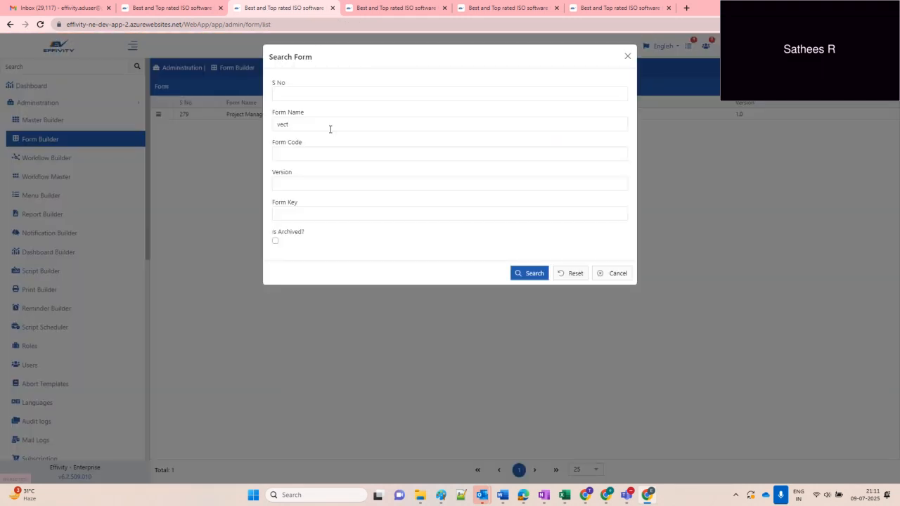
double_click(330, 129)
text(appr)
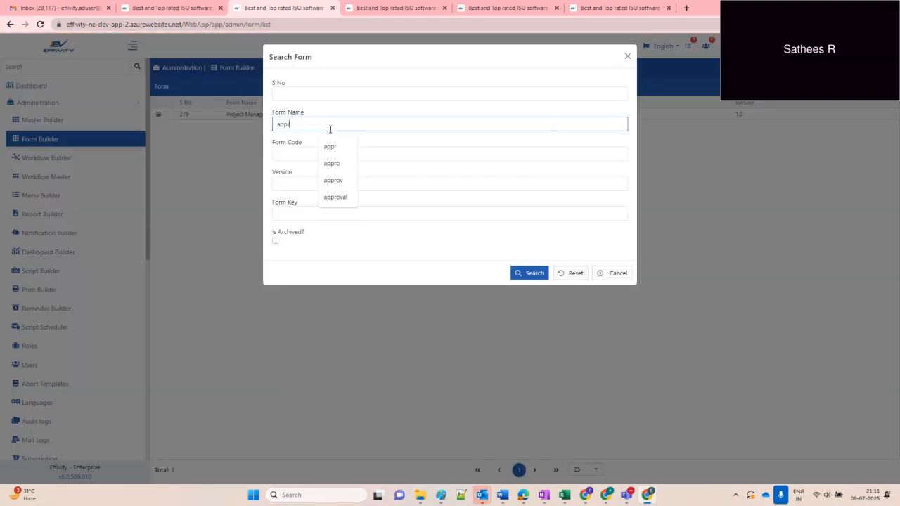
click(517, 271)
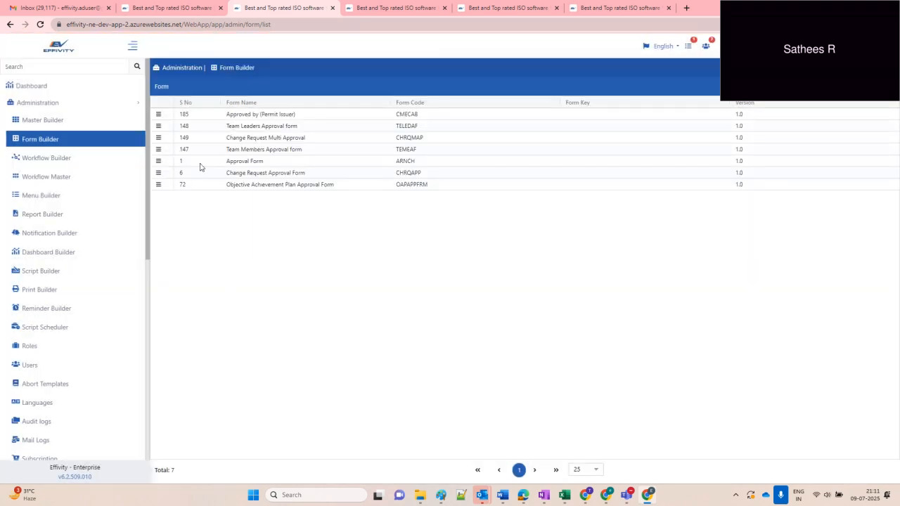
click(163, 160)
click(191, 170)
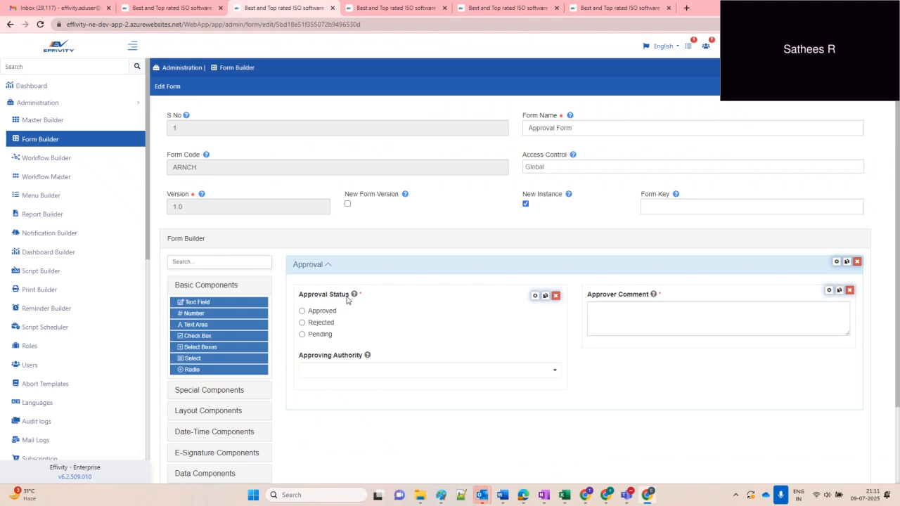
- Inspect the Approval Status radio component's settings, checking the label and value of each approval option
click(535, 297)
scroll(394, 310, down, 3)
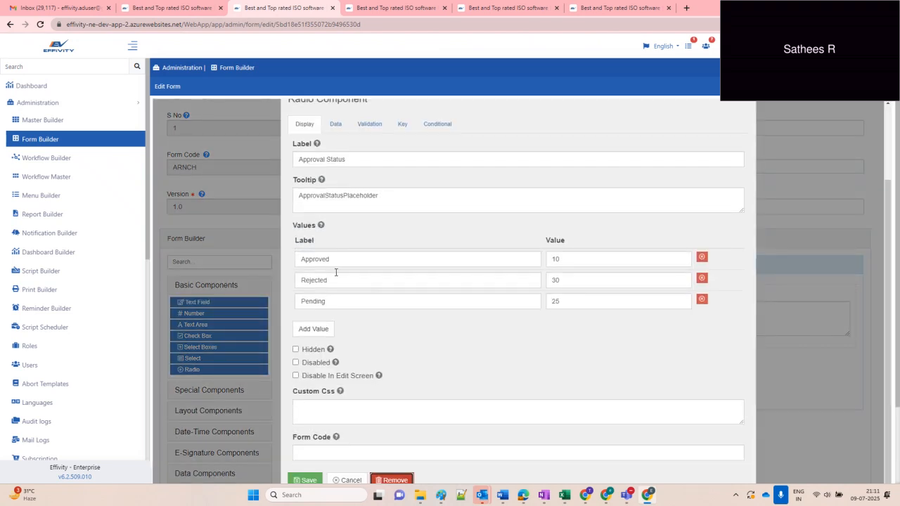
double_click(328, 258)
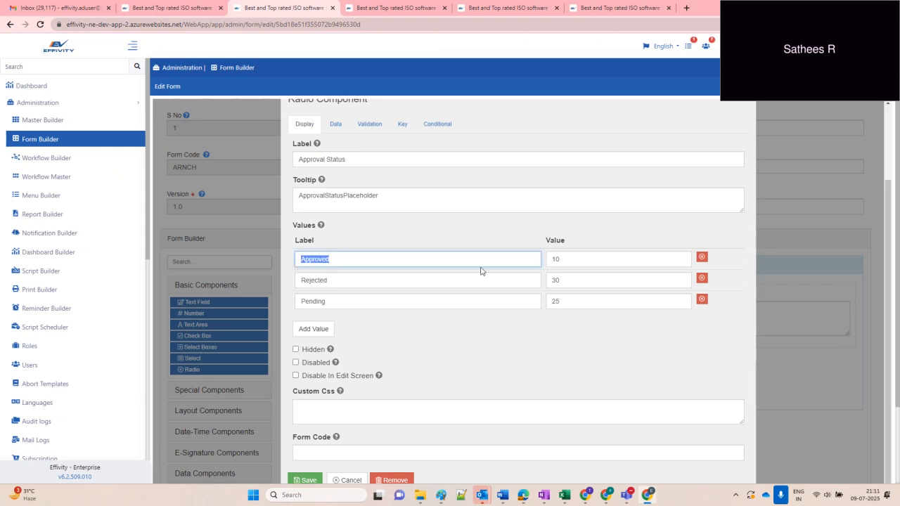
click(556, 259)
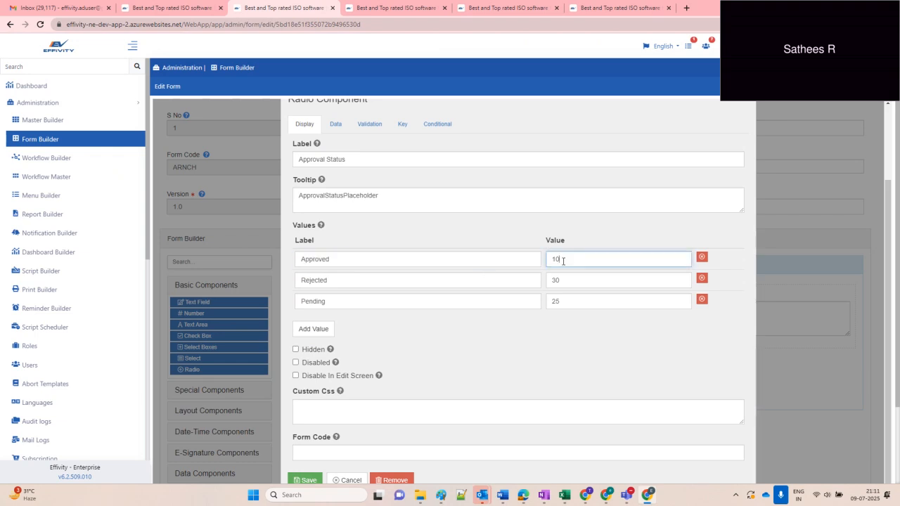
double_click(356, 280)
double_click(568, 281)
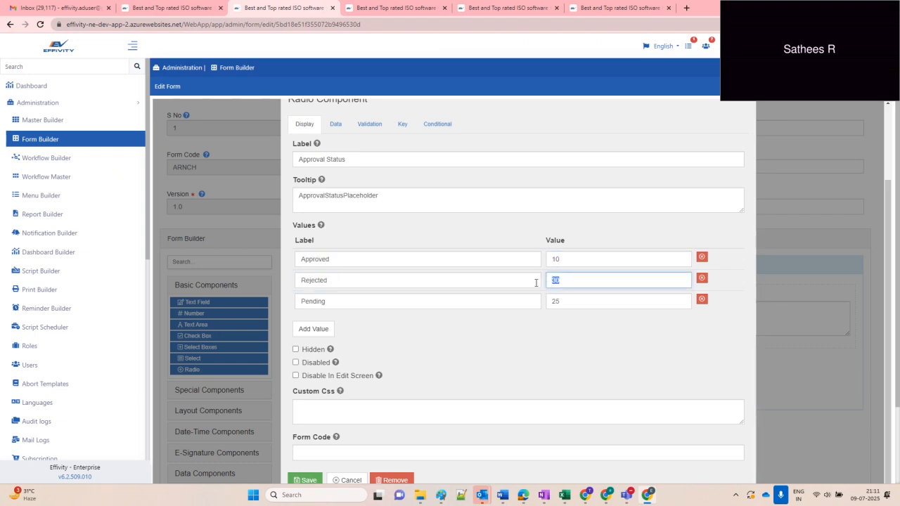
double_click(335, 302)
double_click(564, 300)
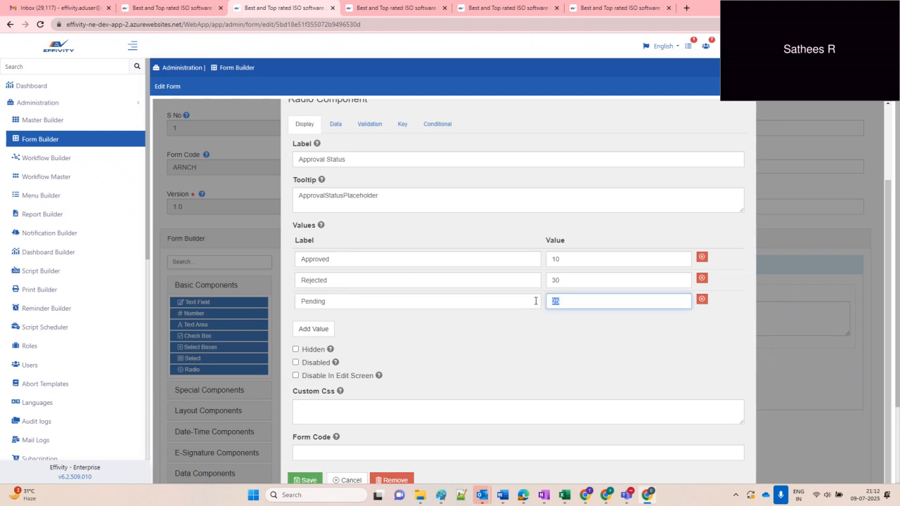
- Check the property name of the Approval Status radio component
scroll(478, 267, up, 1)
click(400, 174)
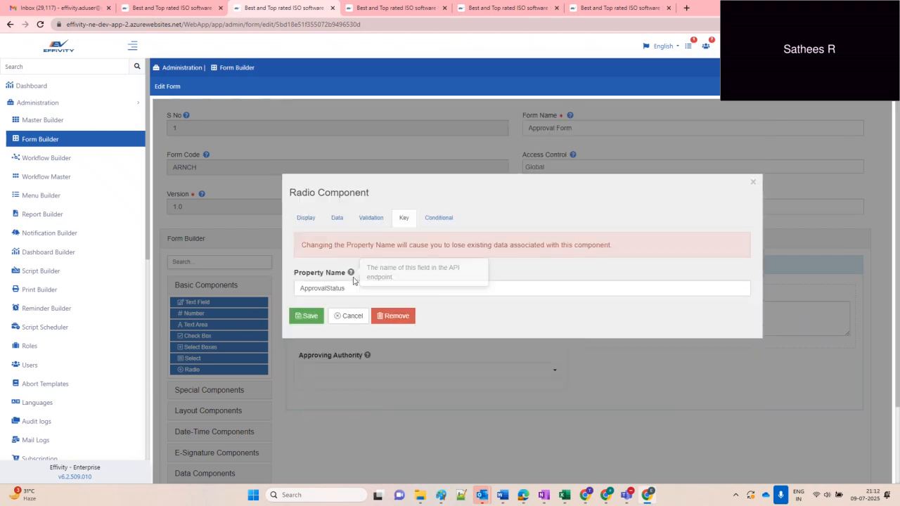
drag(354, 288, 295, 292)
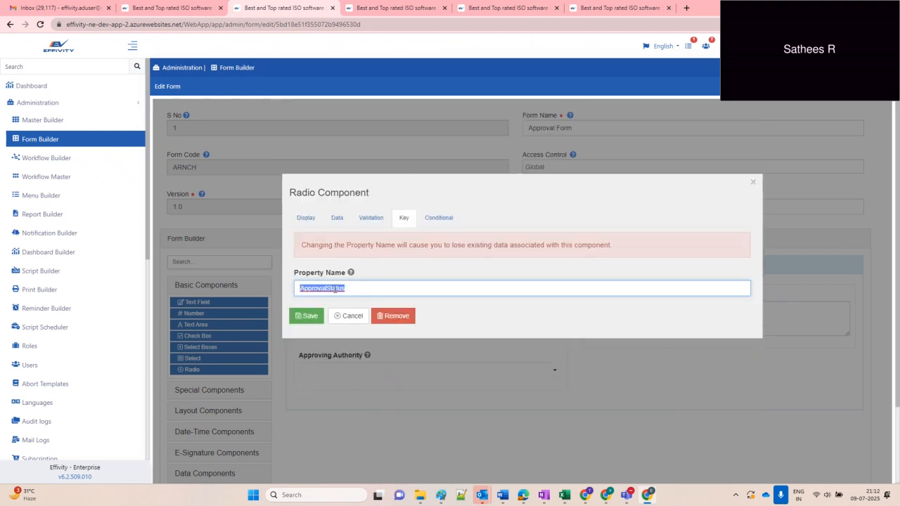
click(334, 289)
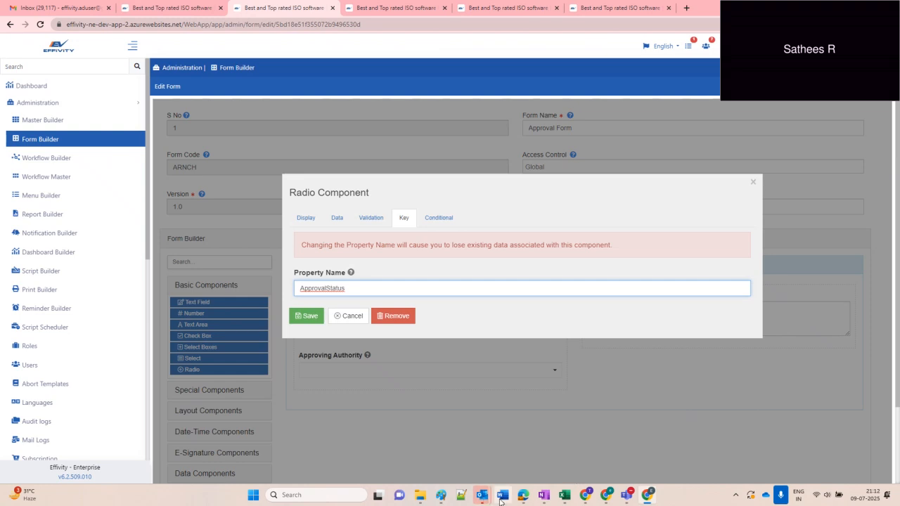
- Return to the Word expression guide and compare the Approved and Rejected gateway expressions with the form's key and values
click(501, 495)
click(283, 303)
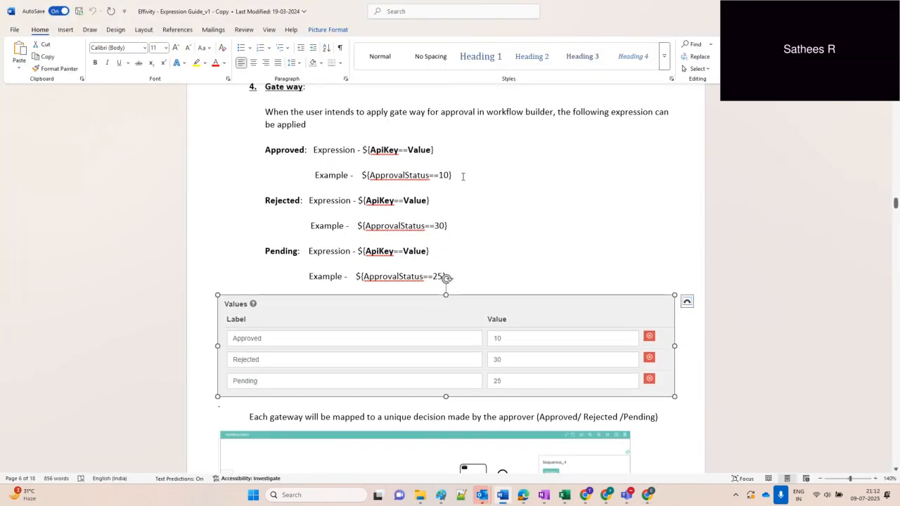
drag(463, 177, 362, 176)
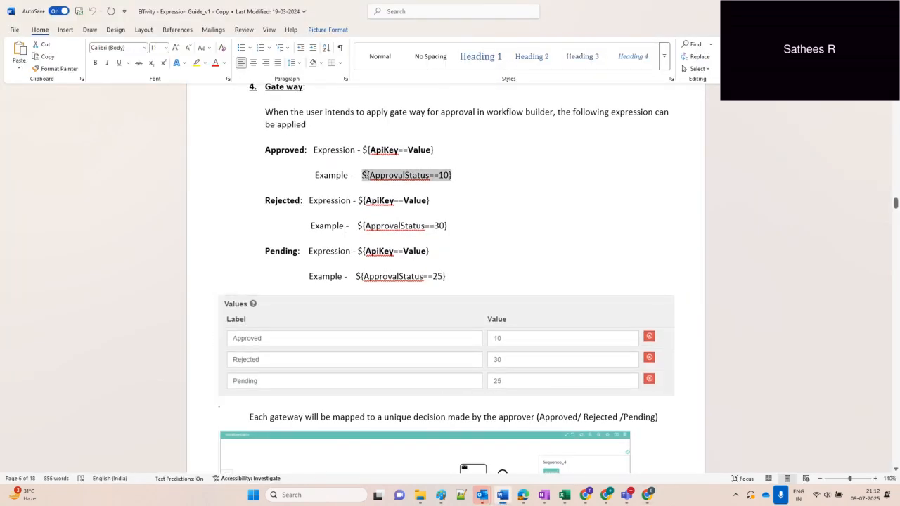
double_click(288, 150)
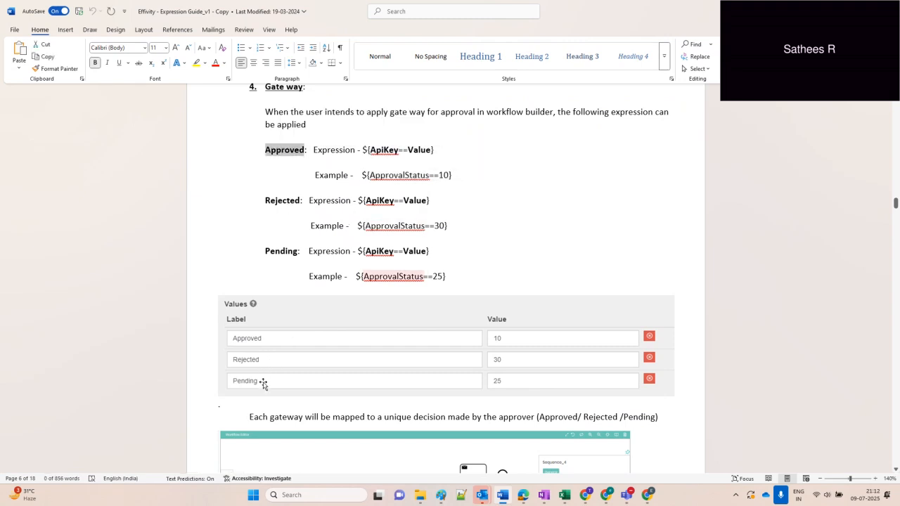
double_click(267, 200)
click(362, 226)
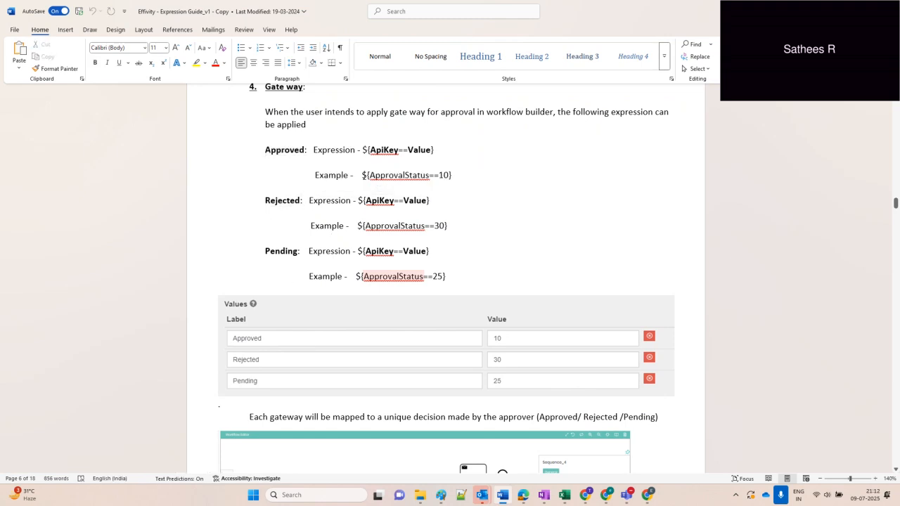
- Copy the Approved example expression ${ApprovalStatus==10} from the guide and switch back to Effivity
drag(362, 175, 439, 180)
right_click(438, 180)
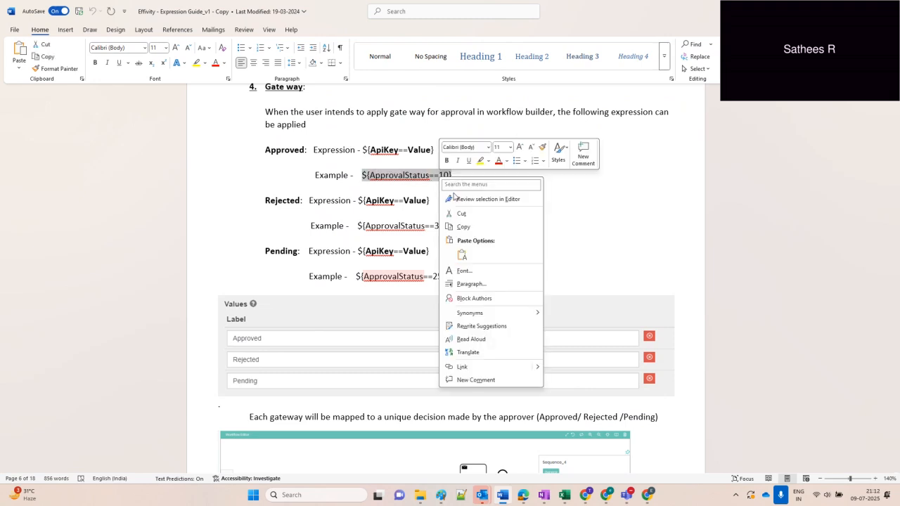
click(464, 226)
key(alt+Tab)
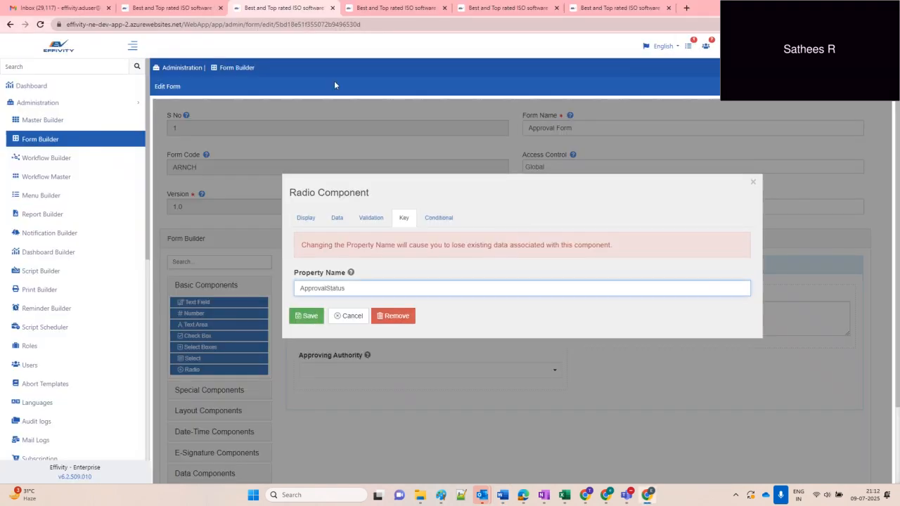
- Return to the Project Management Vector workflow and set the Approved flow's condition to ${ApprovalStatus==10}
click(181, 8)
click(435, 256)
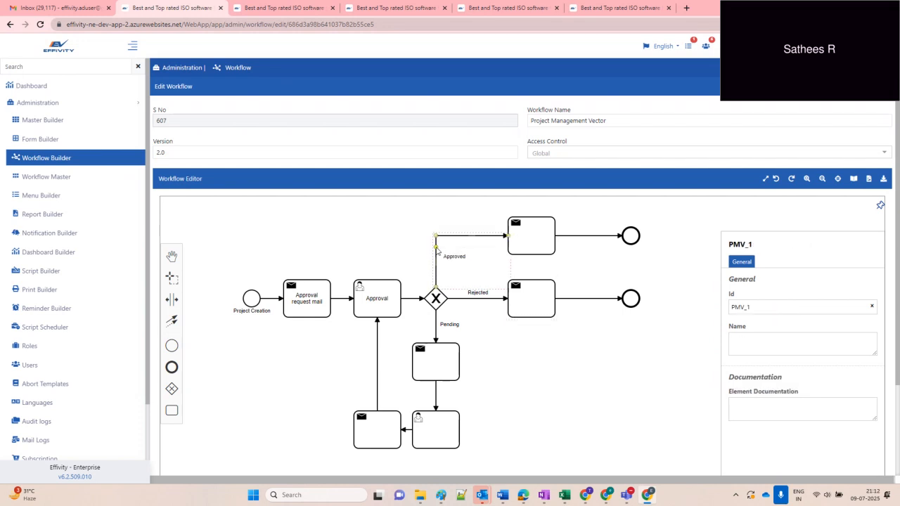
click(437, 251)
click(747, 401)
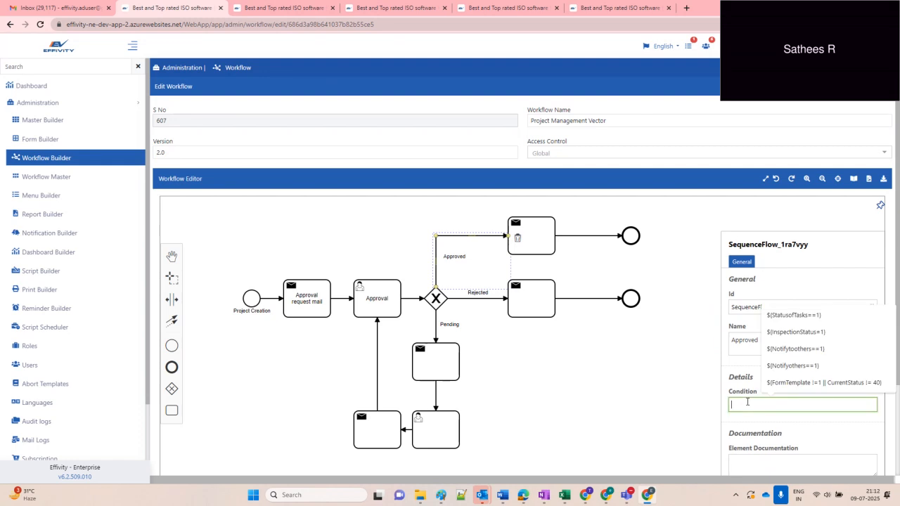
key(ctrl+v)
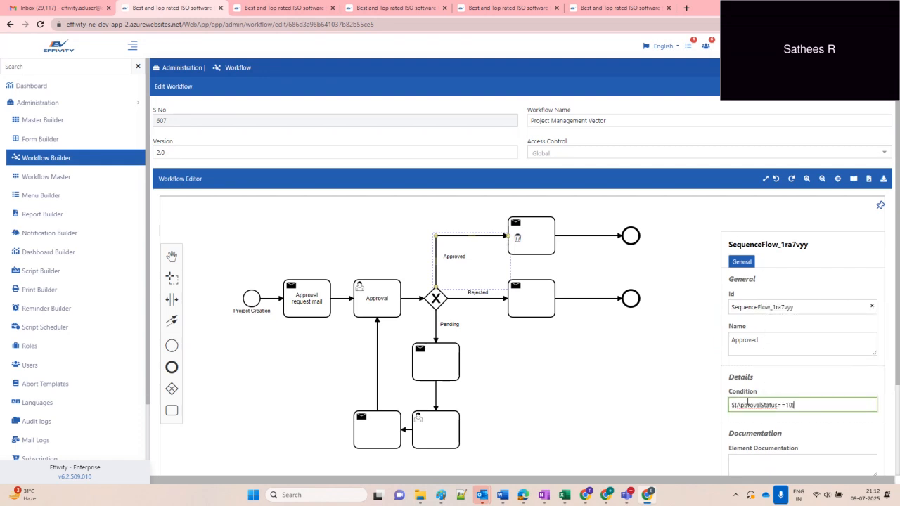
- Set the condition of the Rejected flow from the gateway to ${ApprovalStatus==25}
click(457, 301)
click(747, 406)
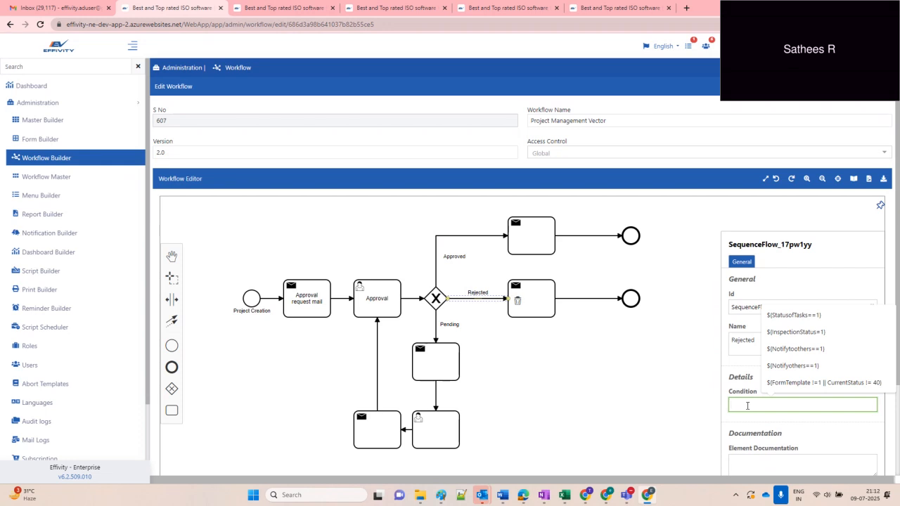
key(ctrl+v)
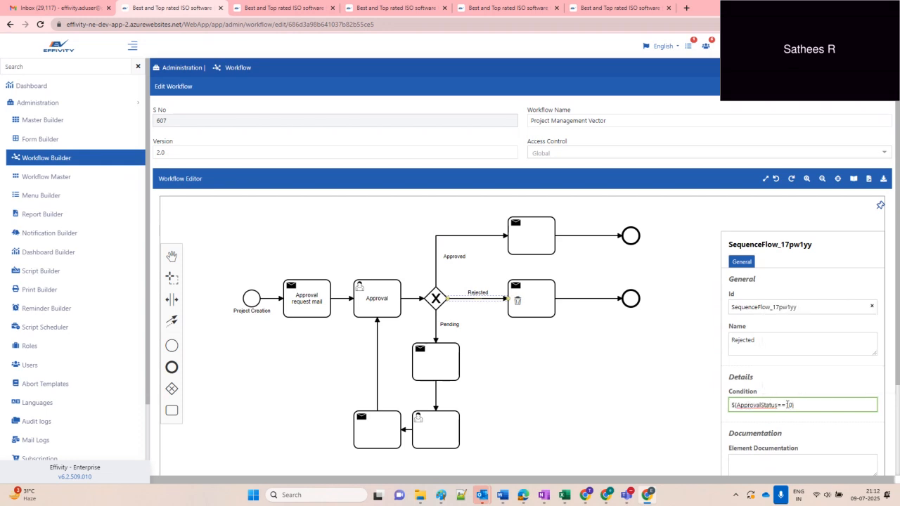
double_click(787, 405)
text(25)
- Set the condition of the Pending flow from the gateway to ${ApprovalStatus==30}
click(436, 329)
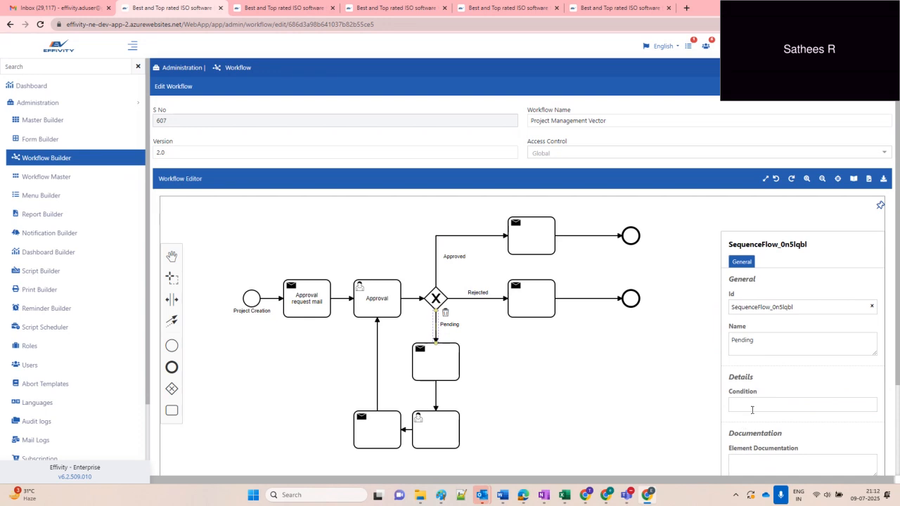
click(753, 410)
key(ctrl+v)
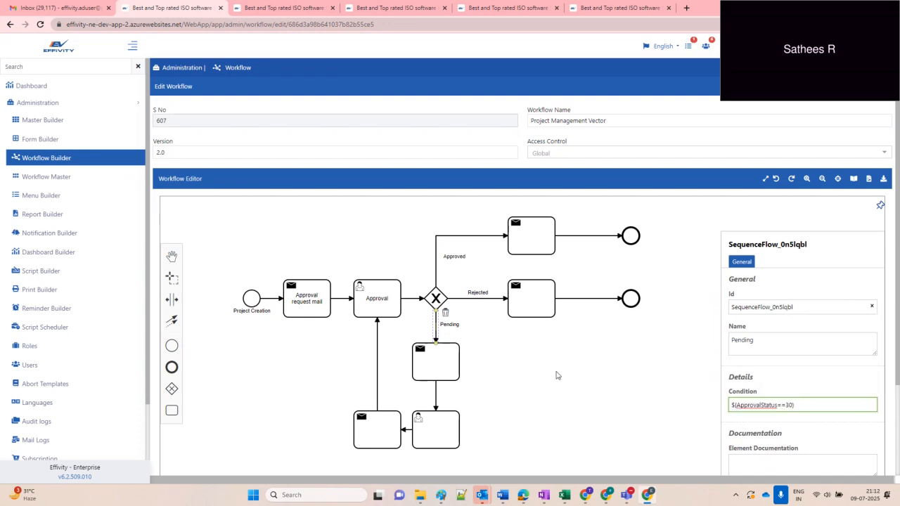
click(554, 375)
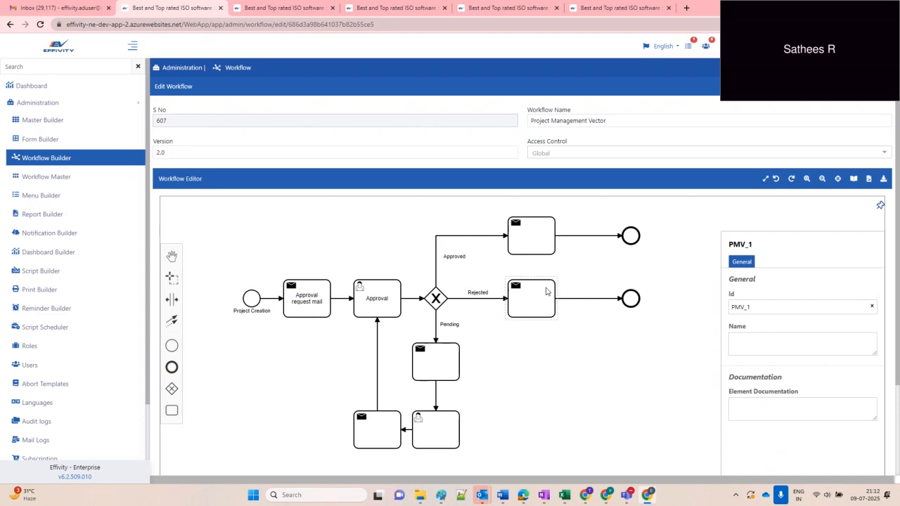
- Check the notification details of the mail tasks on the Approved, Rejected and Pending branches and of the one leading back to Approval
click(432, 362)
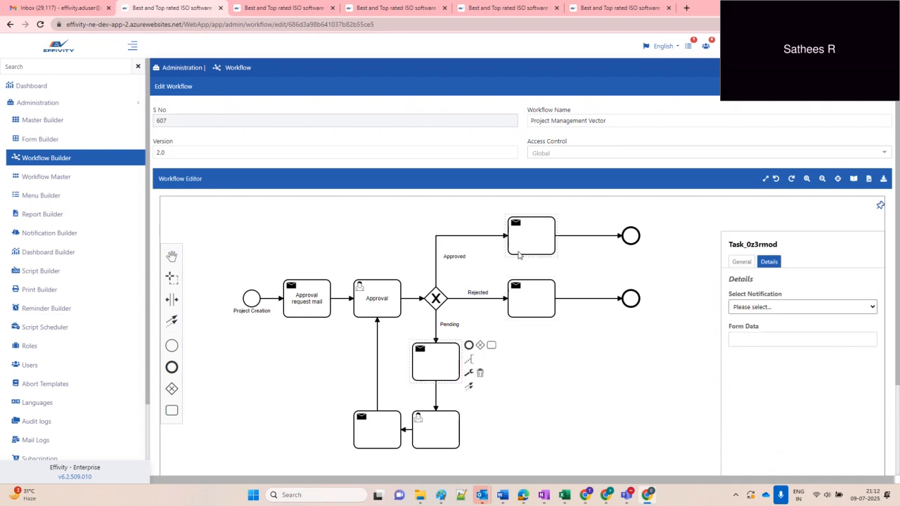
click(519, 254)
click(521, 312)
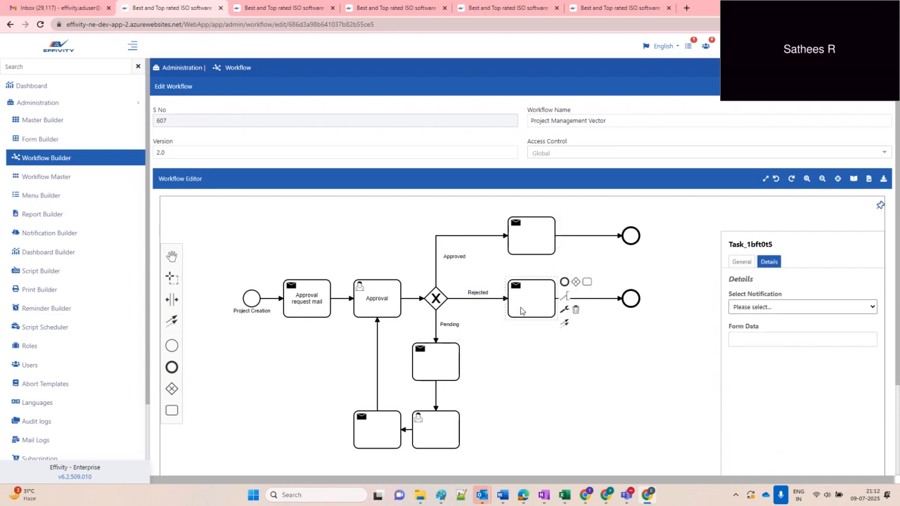
click(429, 362)
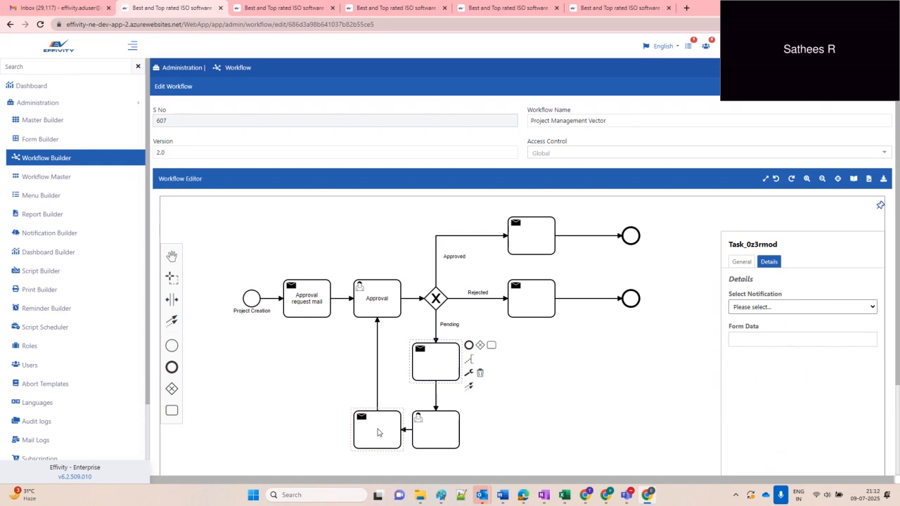
click(377, 433)
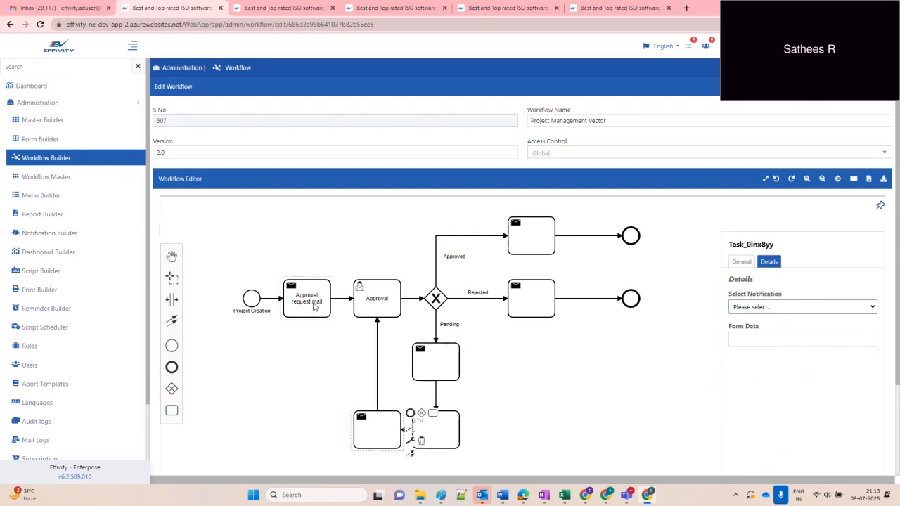
click(532, 241)
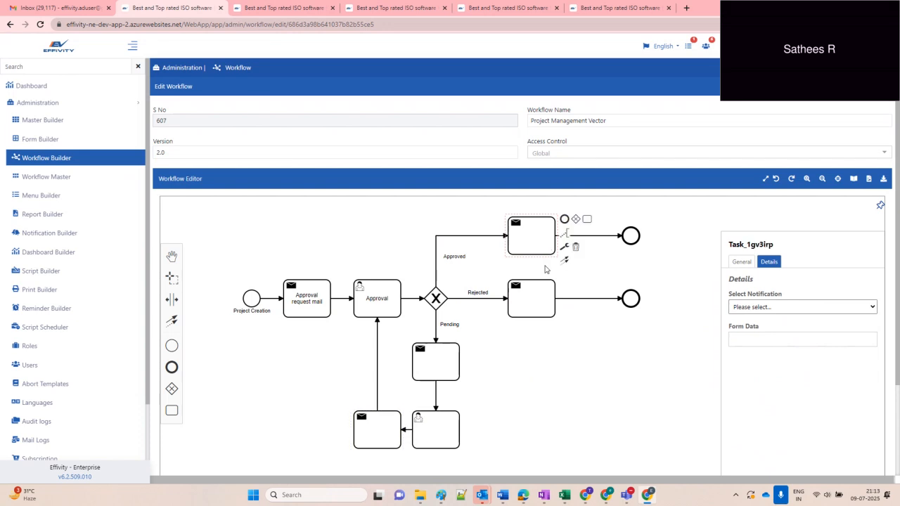
click(536, 311)
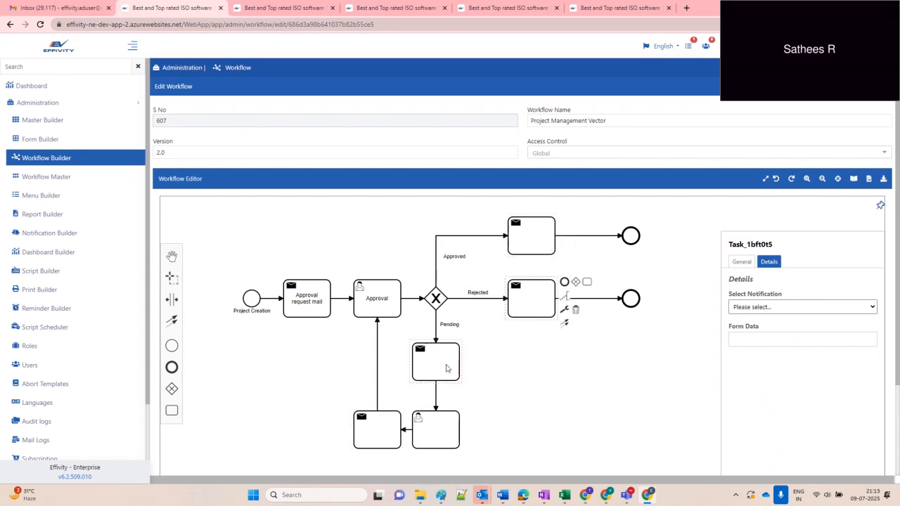
click(446, 368)
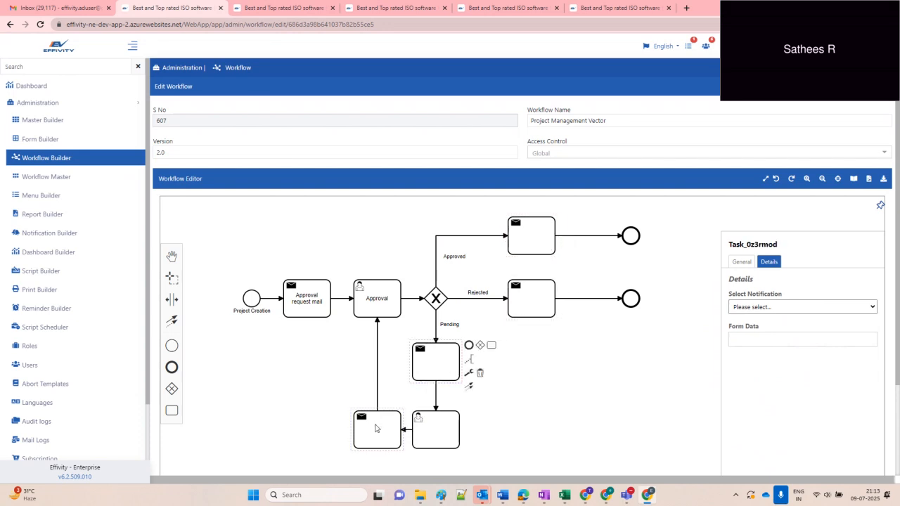
- Assign the Vector Project Approval Request mail - 2.0 notification to the mail task on the Approved branch
click(375, 429)
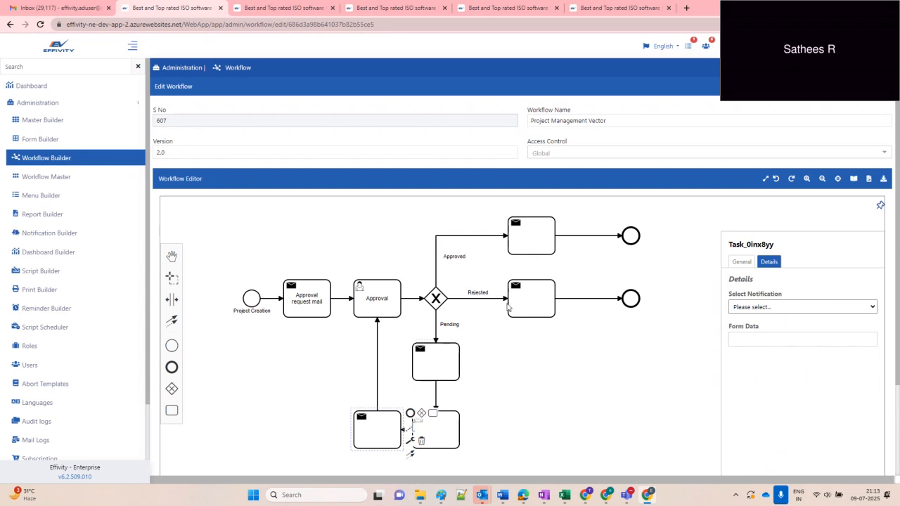
click(540, 232)
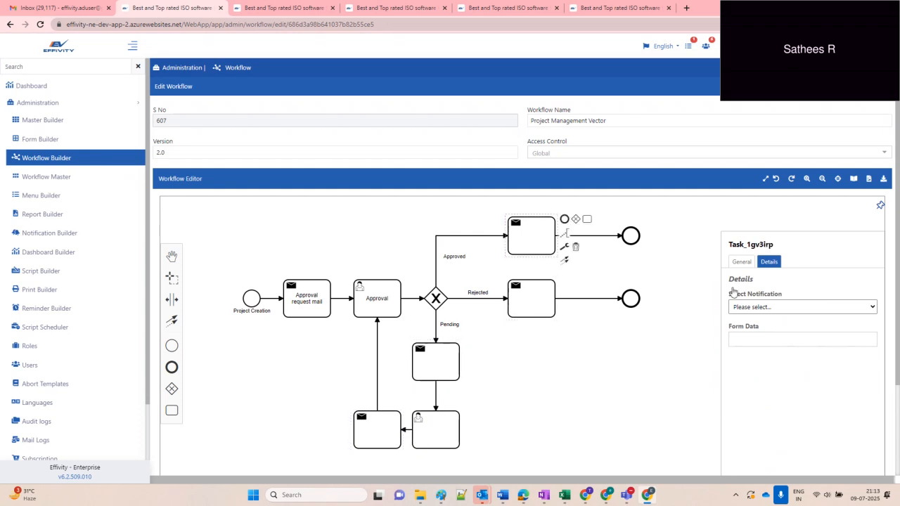
click(753, 306)
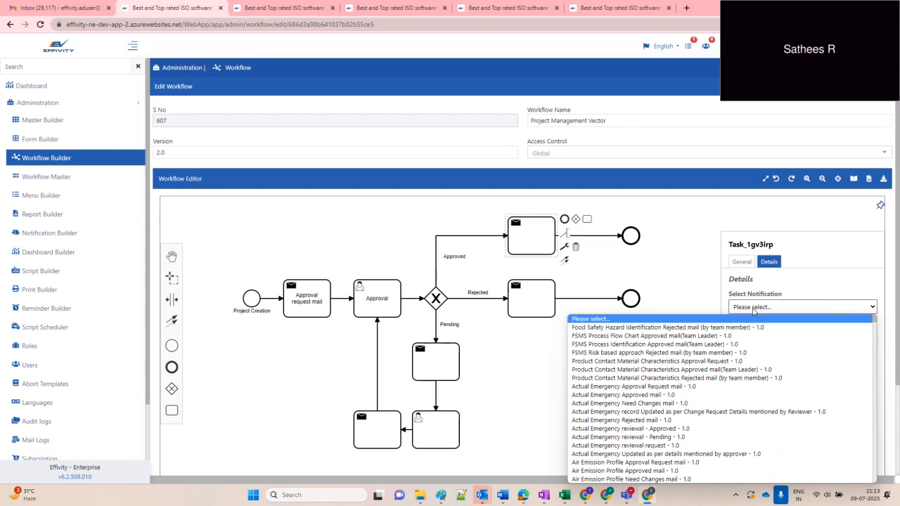
key(v)
key(Return)
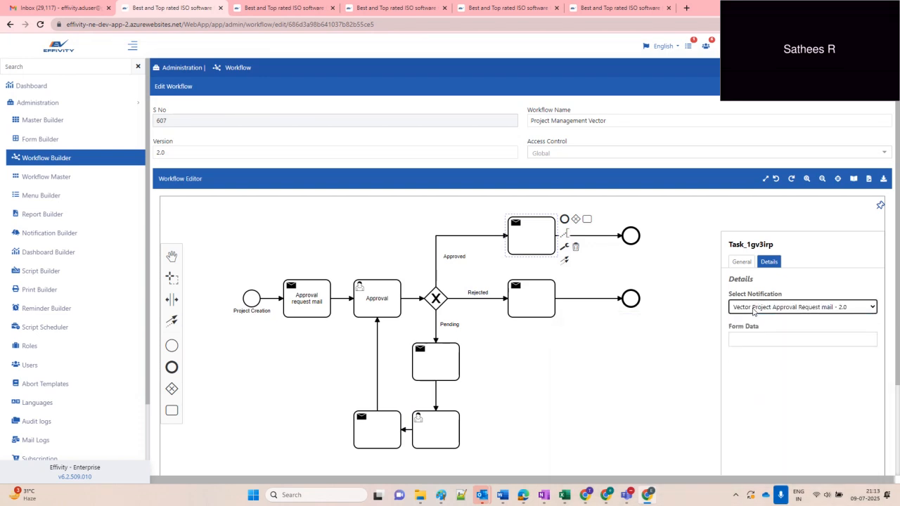
- Set the notification of the Rejected branch's mail task to Vector Project Approval Request mail - 2.0
click(529, 306)
click(756, 307)
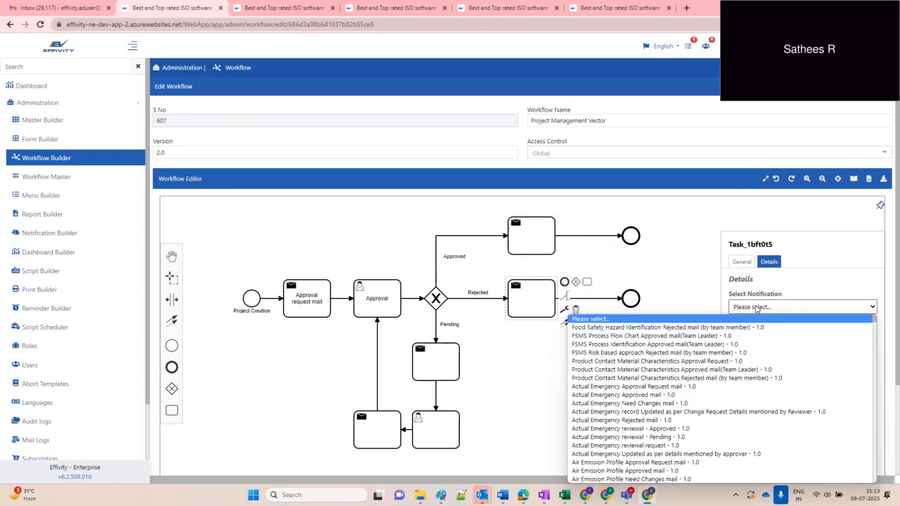
key(v)
key(Return)
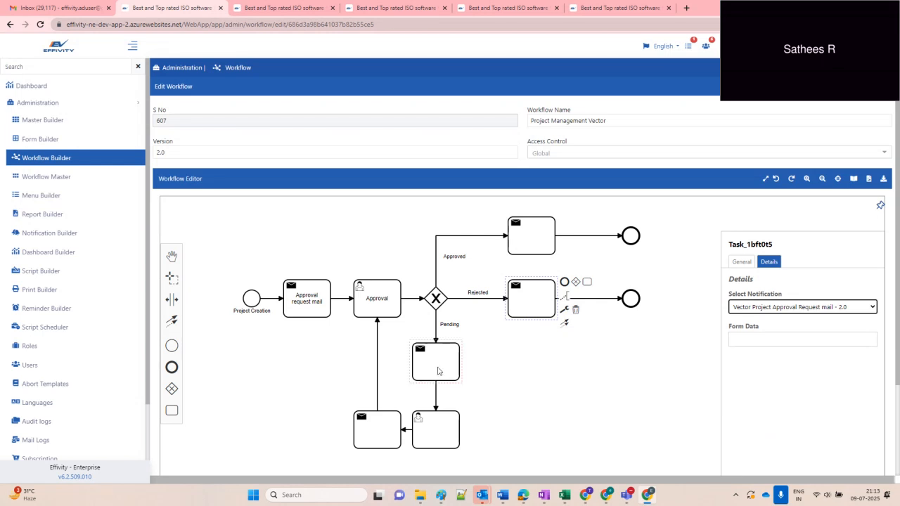
- Set the notification of the mail task directly after the Pending flow to Vector Project Approval Request mail - 2.0
click(434, 371)
click(793, 308)
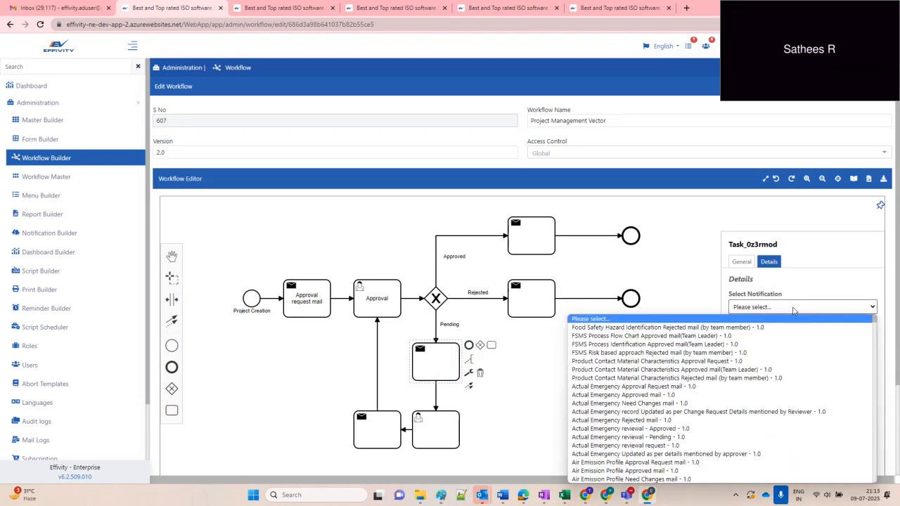
key(v)
key(Return)
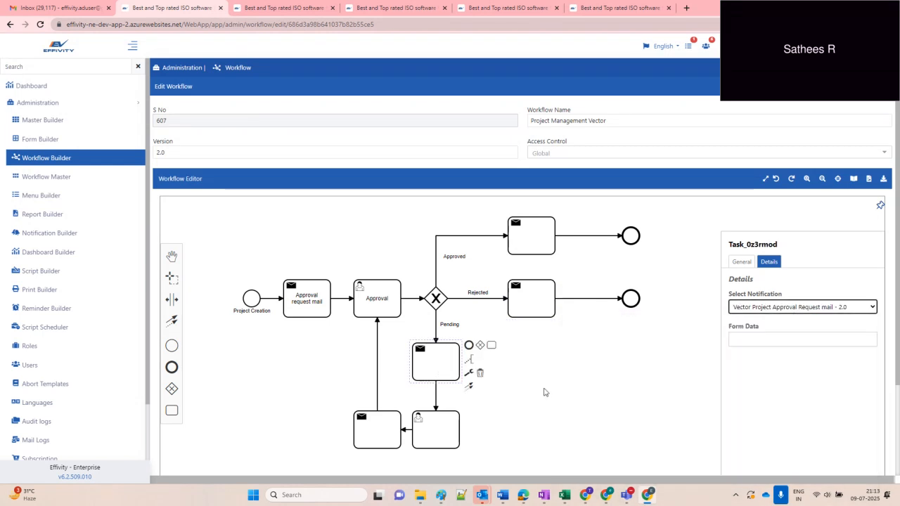
- Set the notification of the mail task that loops back to Approval to Vector Project Approval Request mail - 2.0
click(400, 431)
click(776, 310)
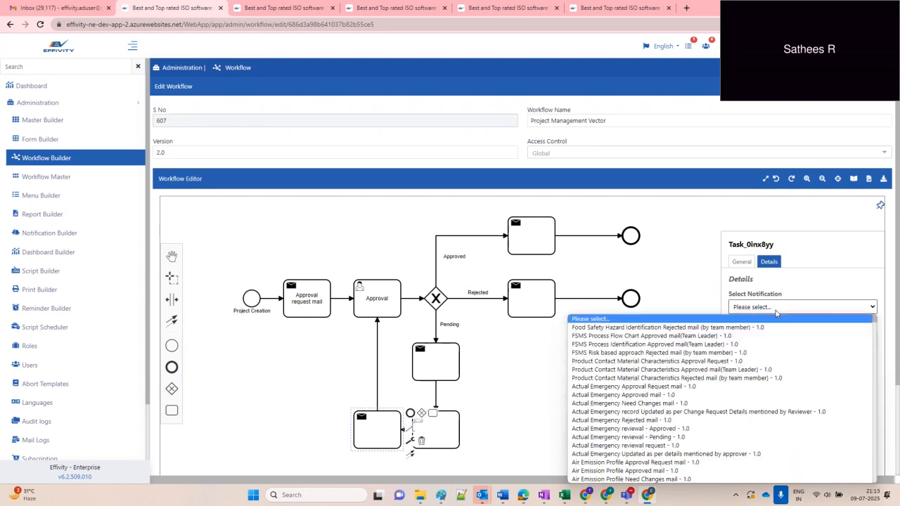
key(v)
key(Return)
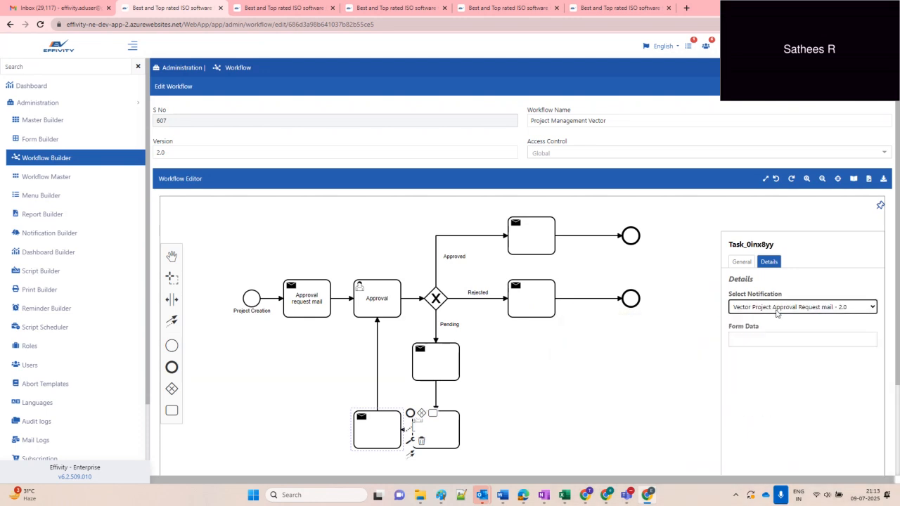
drag(533, 372, 560, 361)
scroll(544, 357, up, 2)
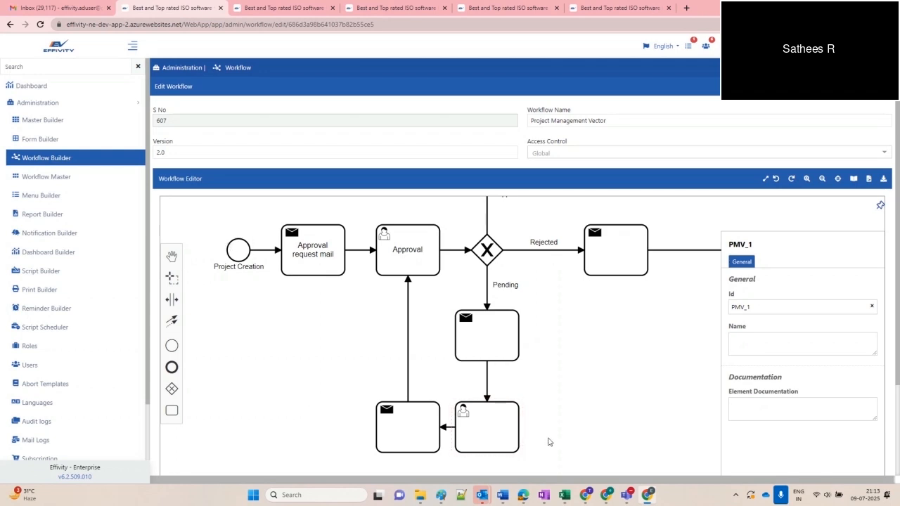
- Switch to the Effivity Expression Guide in Word and examine the Last Modifier expression and its DIDOC example
click(502, 495)
scroll(390, 281, down, 5)
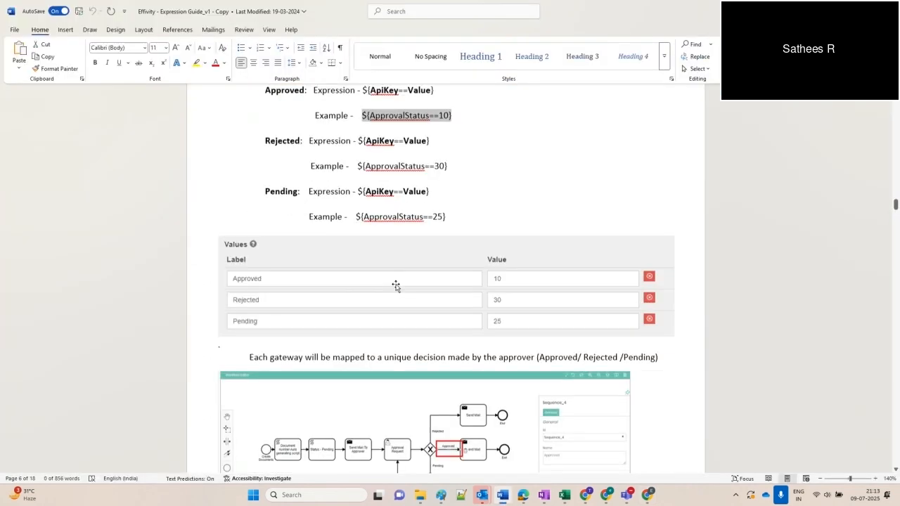
scroll(397, 290, up, 15)
scroll(373, 368, up, 1)
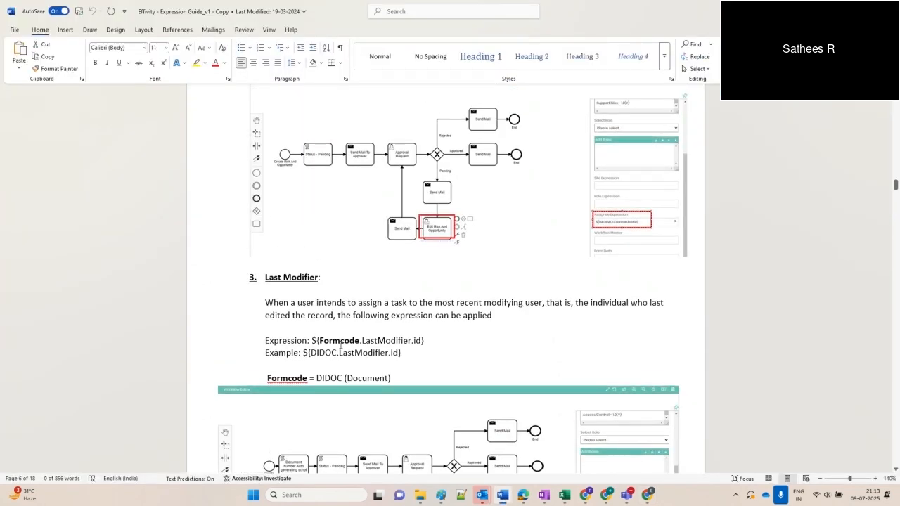
drag(303, 353, 383, 357)
double_click(325, 353)
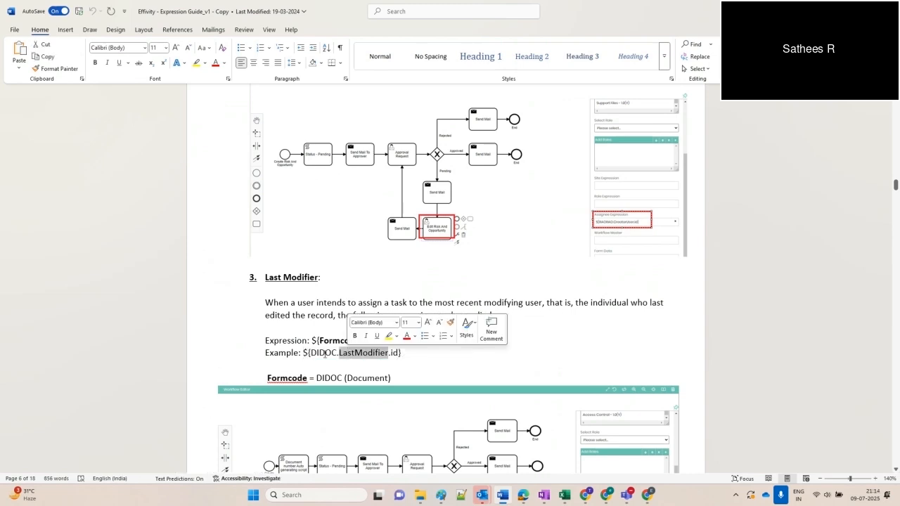
click(320, 354)
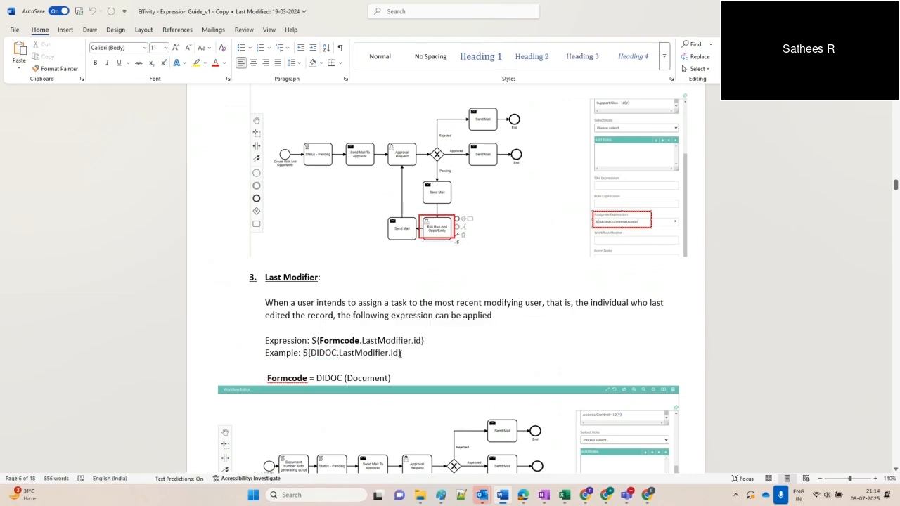
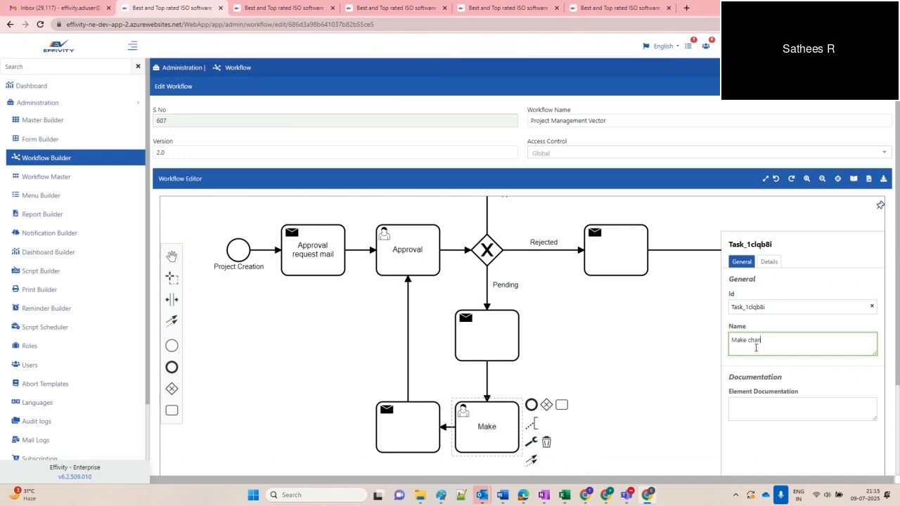
- Name the user task at the end of the Pending branch "Edit Project as per approver comments"
text(ges)
key(ctrl+a)
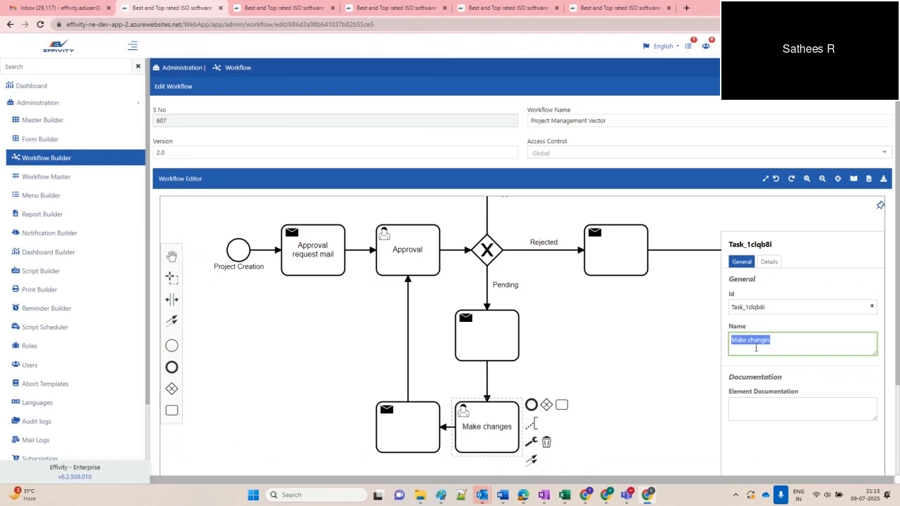
text(Edit Project as per)
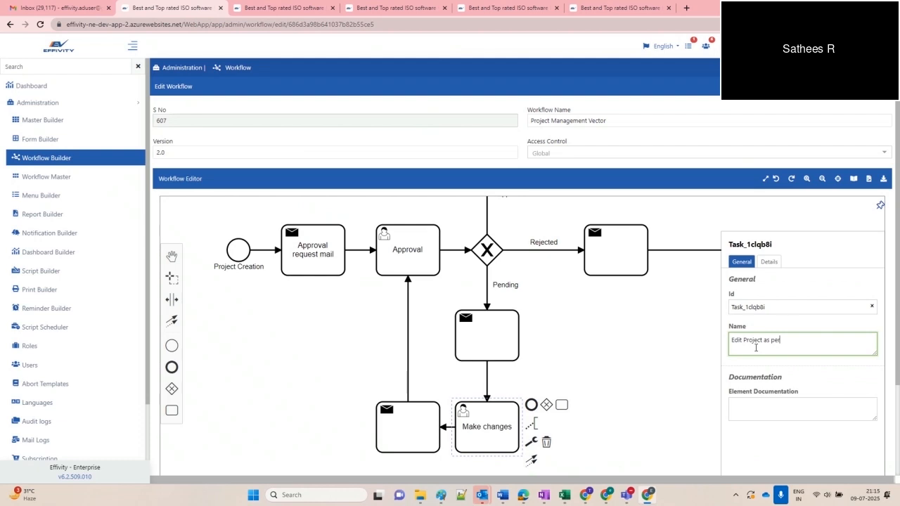
text( approva)
key(BackSpace)
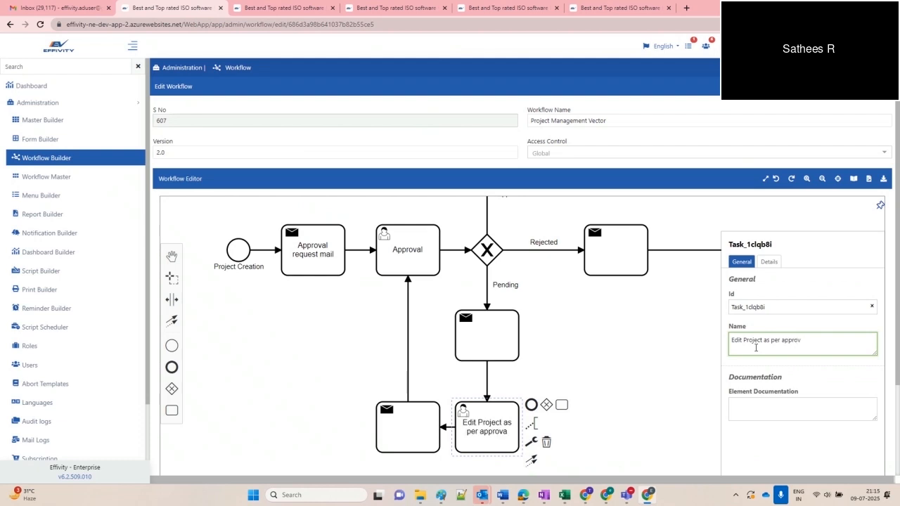
text(er comments)
- Name the mail task that loops back to Approval "Data updated"
click(404, 427)
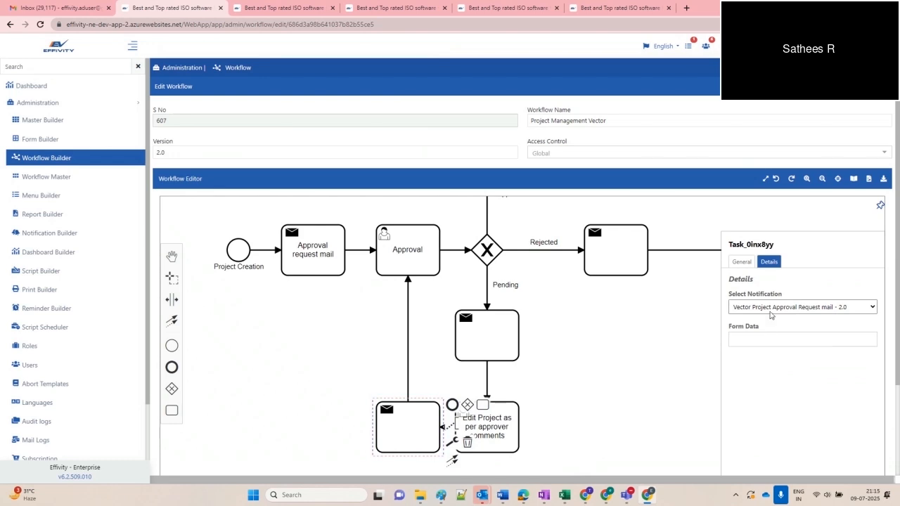
click(743, 262)
click(755, 340)
text(Data)
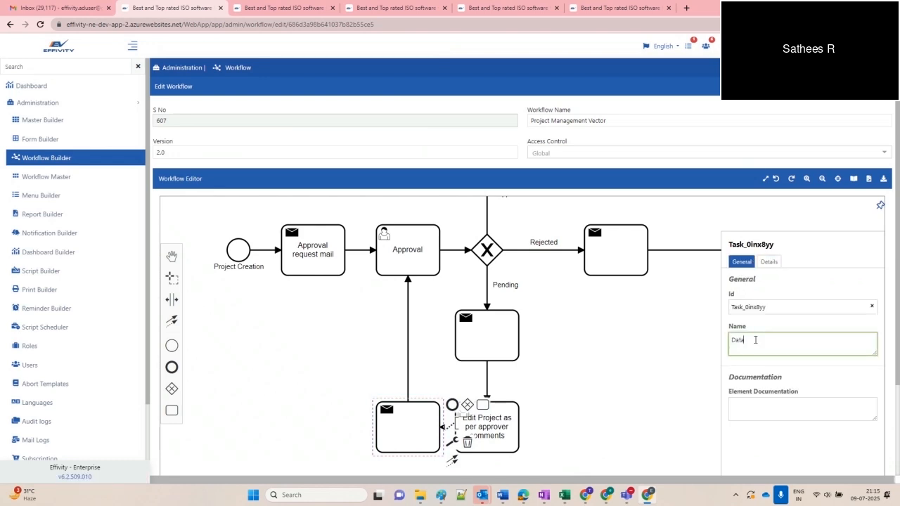
text( updated)
- Name the mail task on the Approved branch "Approved mail"
drag(609, 320, 577, 365)
scroll(532, 376, down, 3)
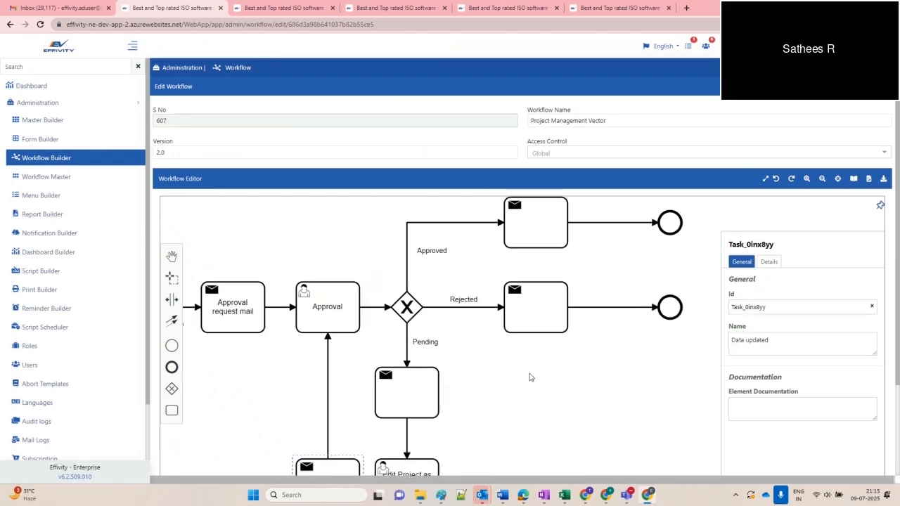
scroll(532, 380, down, 1)
click(529, 243)
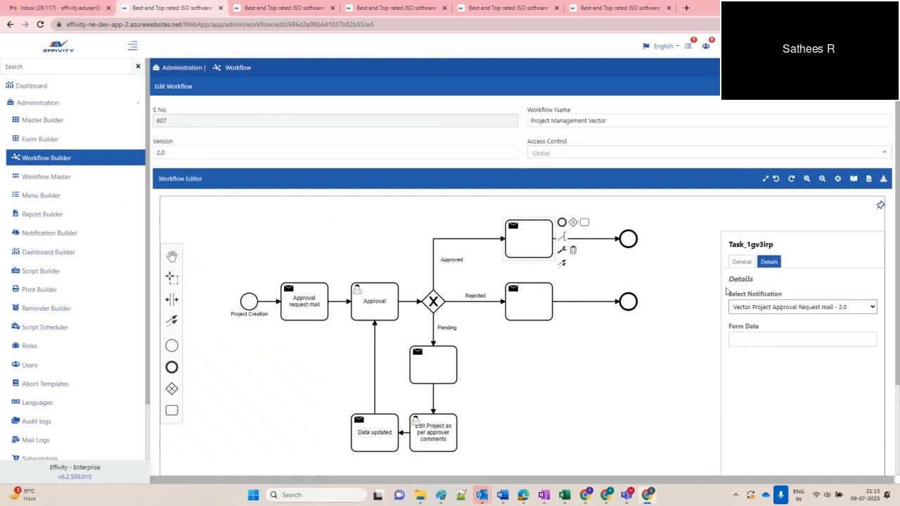
click(742, 261)
click(753, 344)
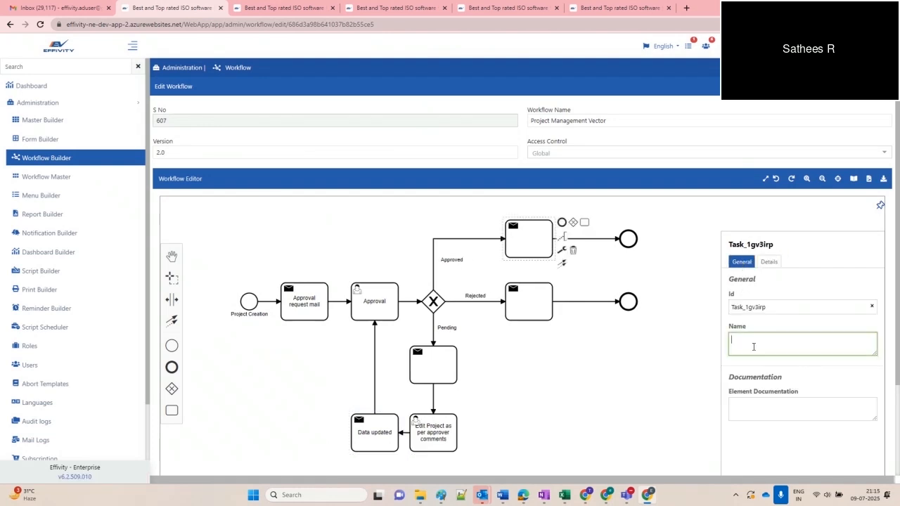
text(Approved mail)
- Name the mail task on the Rejected branch "Rejected mail"
click(545, 310)
click(742, 261)
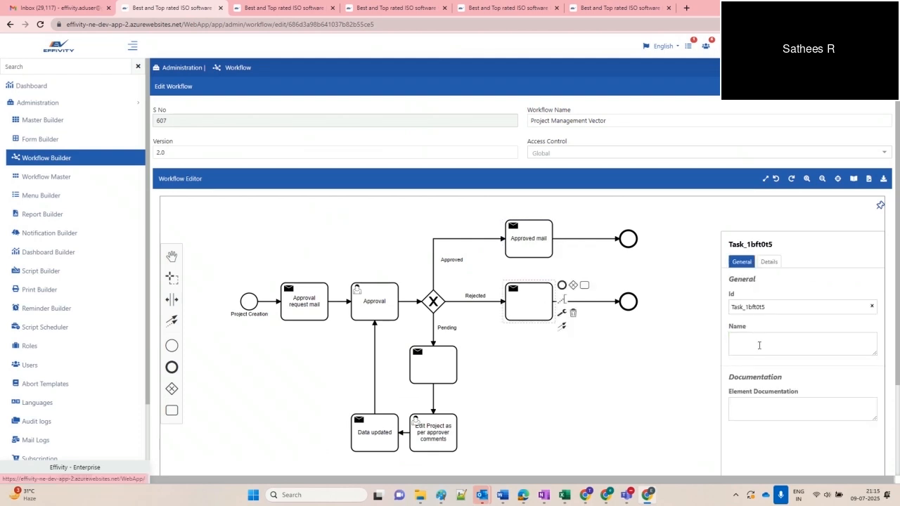
click(755, 345)
text(Rejected mail)
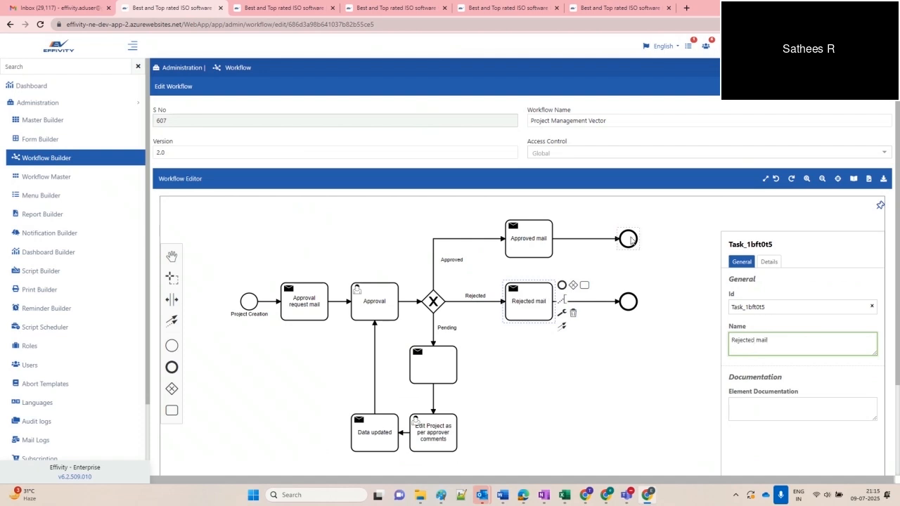
- Name the end events of both the Approved and Rejected branches "End"
click(628, 238)
click(767, 345)
text(End)
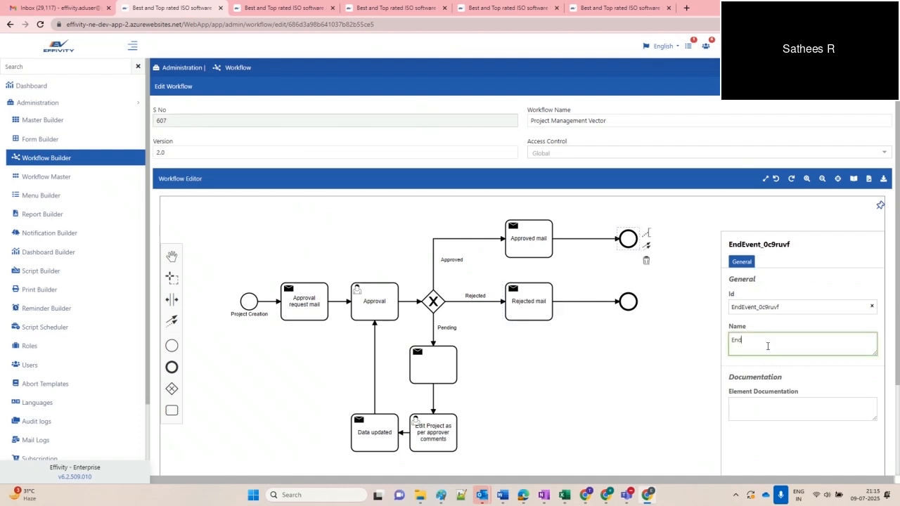
click(628, 301)
click(755, 345)
text(End)
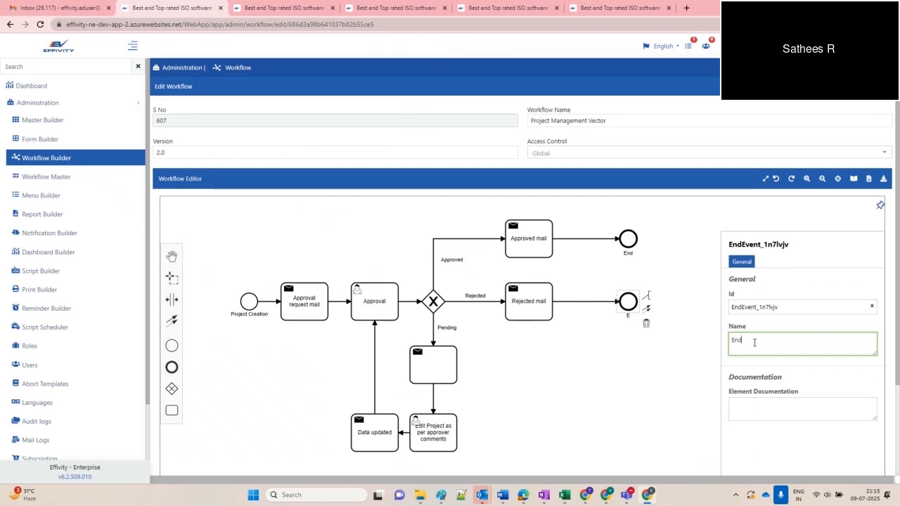
- Name the mail task directly below the Pending flow "Approver need changes mail"
click(429, 369)
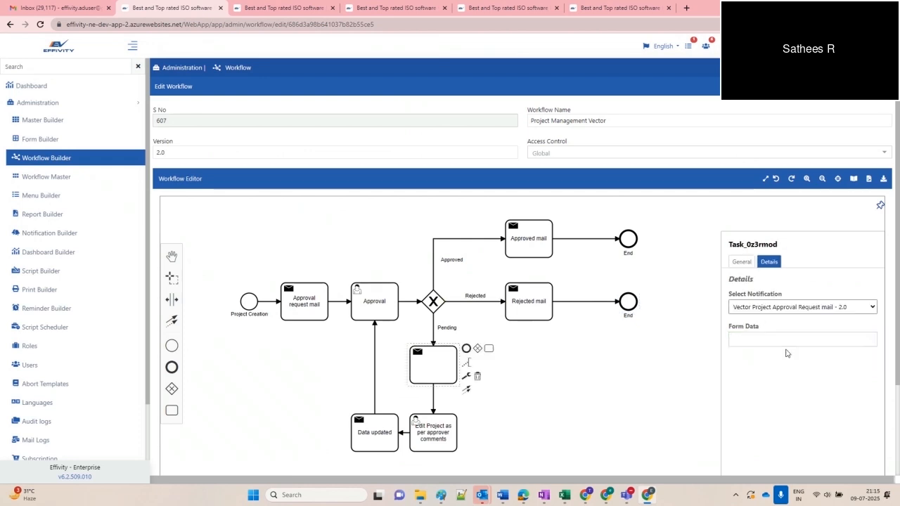
click(744, 263)
click(751, 348)
text(Appro)
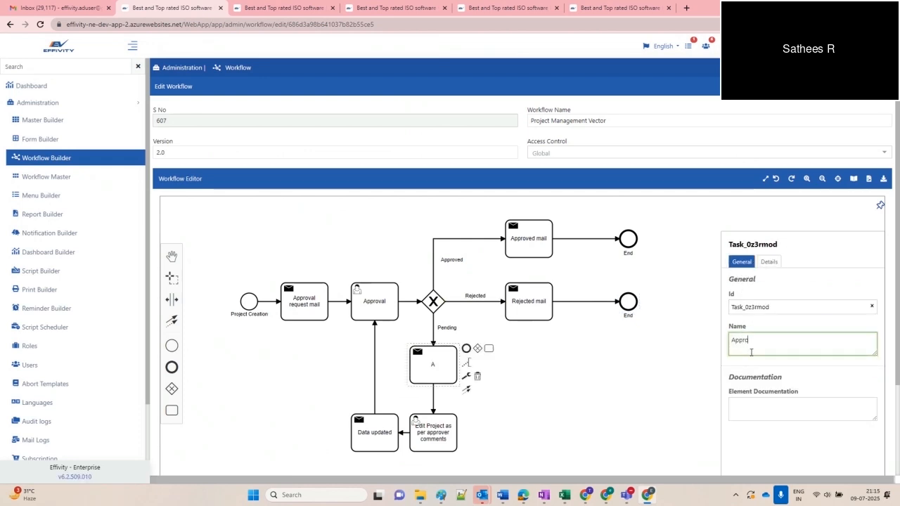
text(ver n)
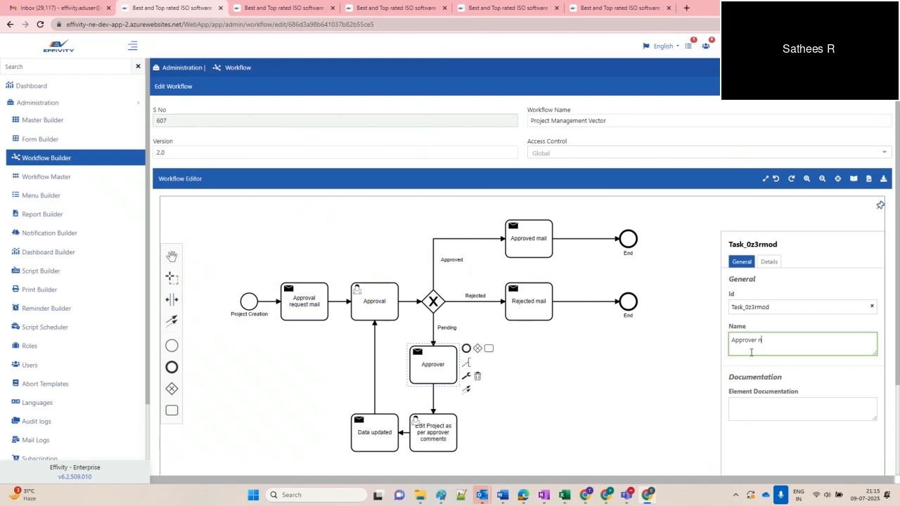
text(eed changes mail)
click(553, 397)
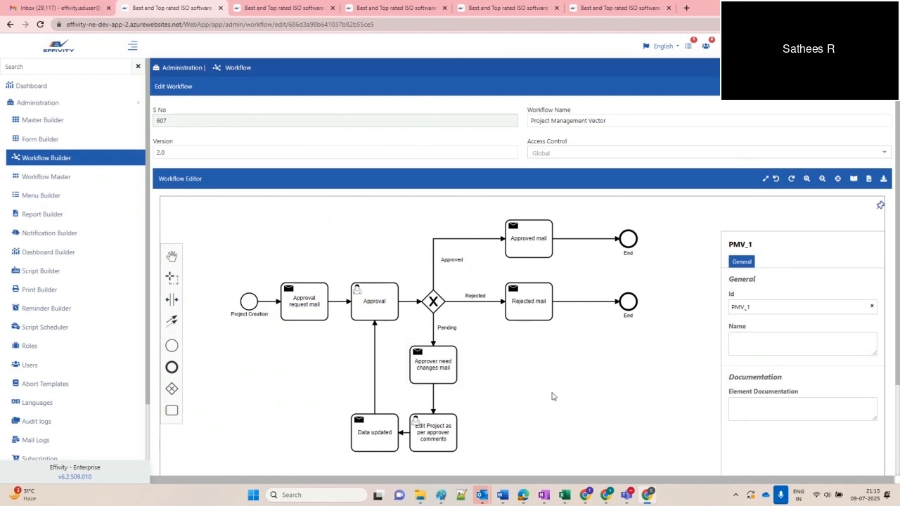
- Try to save the Project Management Vector workflow and dismiss the resulting message
drag(552, 397, 576, 384)
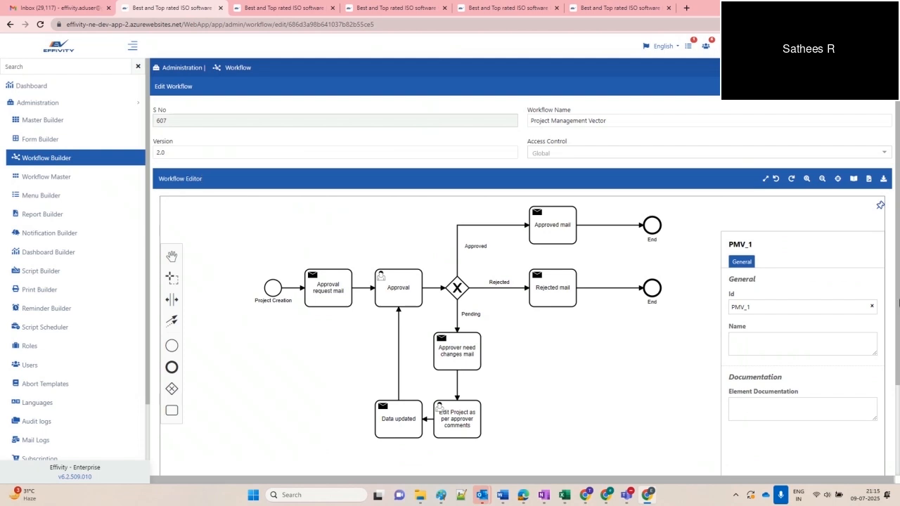
scroll(898, 303, down, 2)
click(172, 466)
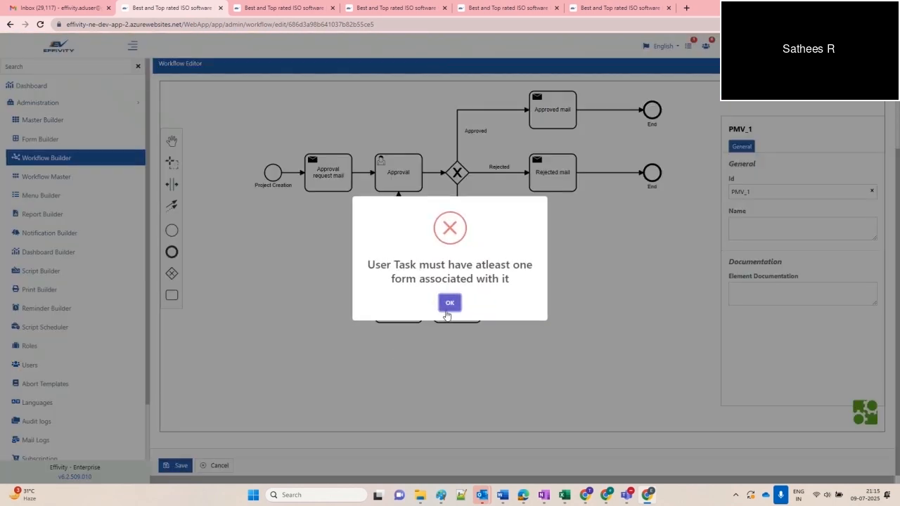
click(449, 301)
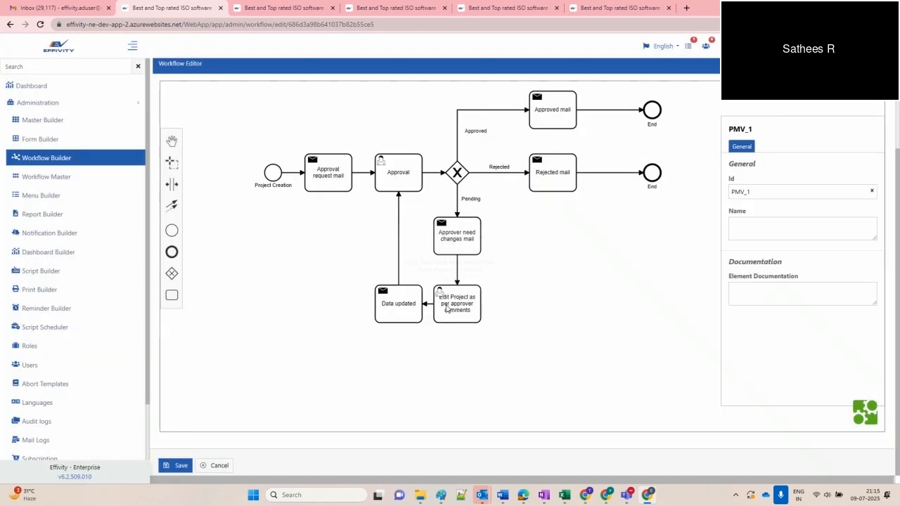
- Add Approval Form - 1.0 as a non-editable form to the "Edit Project as per approver comments" task
scroll(548, 386, up, 2)
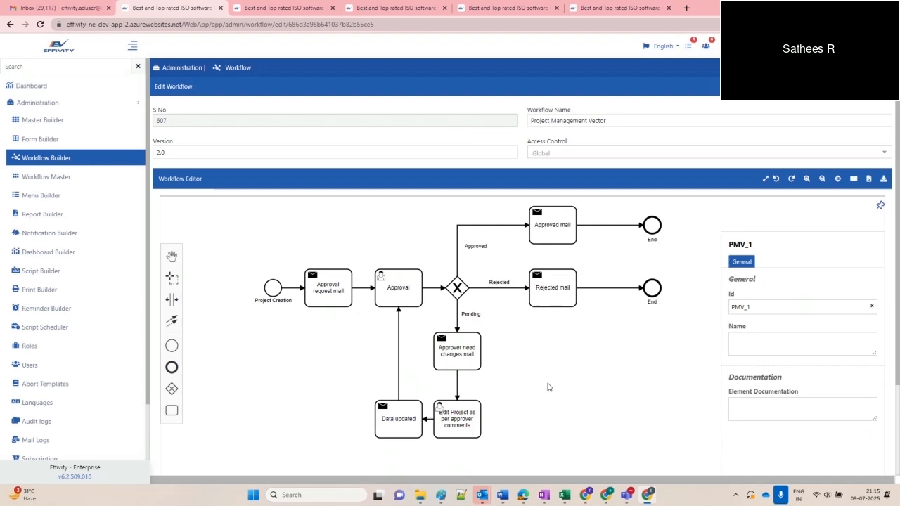
click(457, 425)
scroll(815, 406, down, 5)
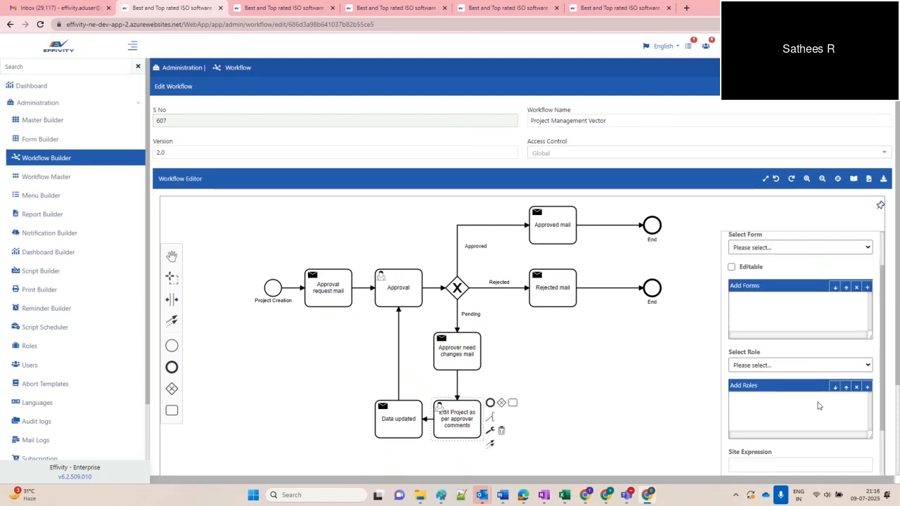
scroll(816, 385, up, 5)
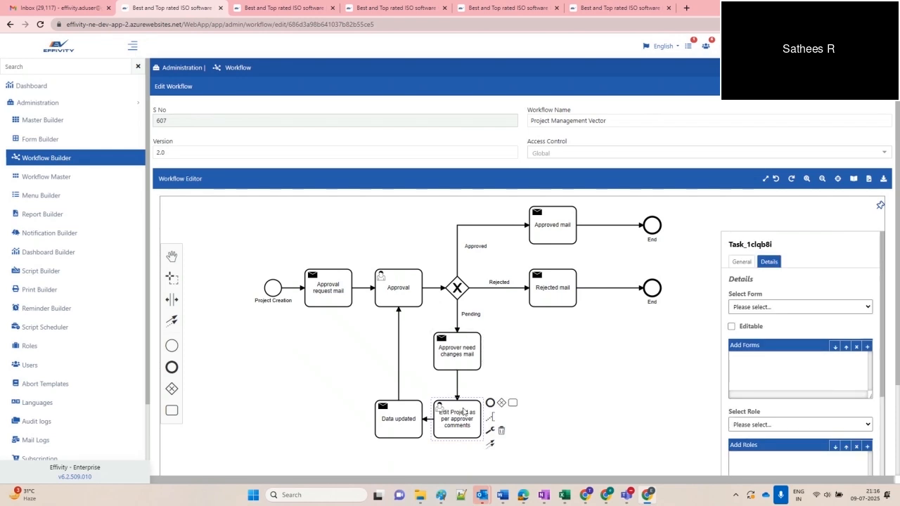
click(776, 308)
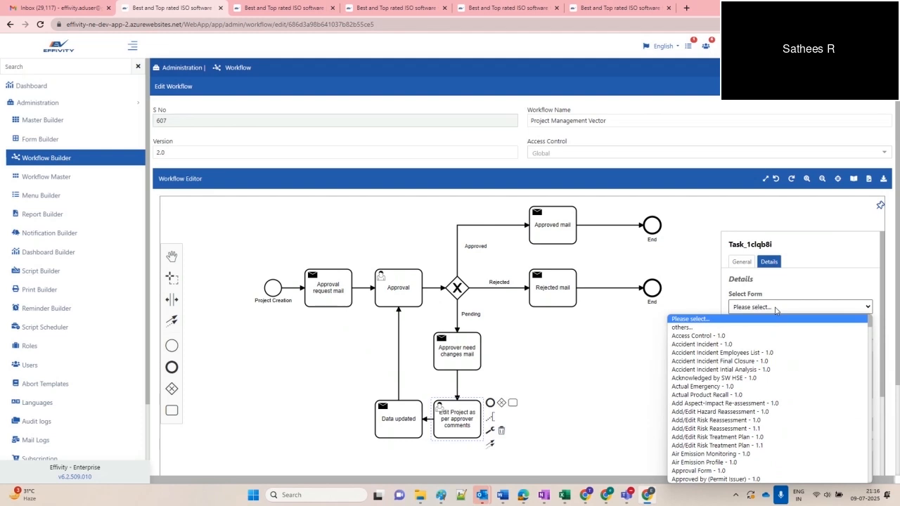
key(a)
key(p)
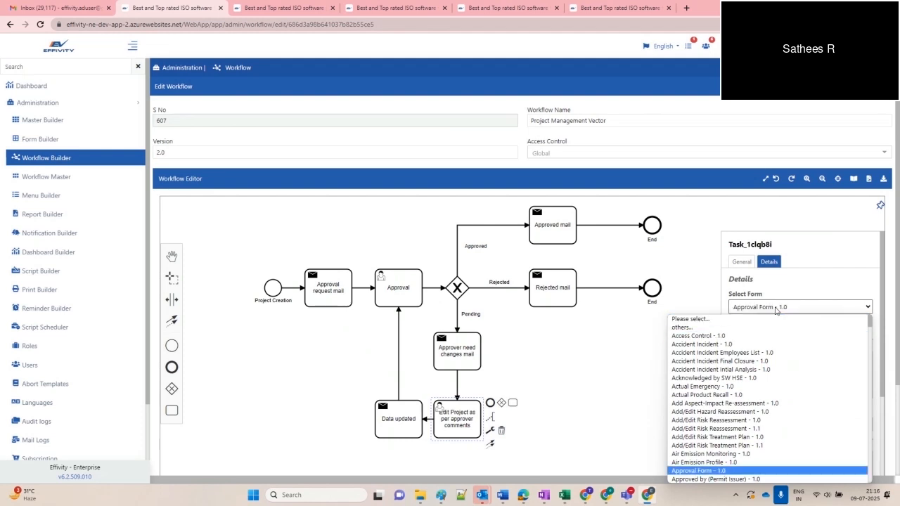
key(Return)
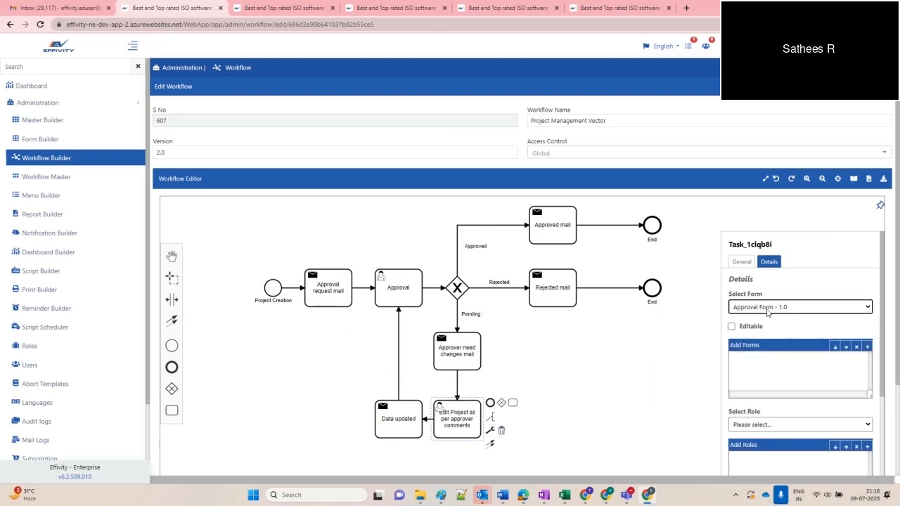
click(867, 346)
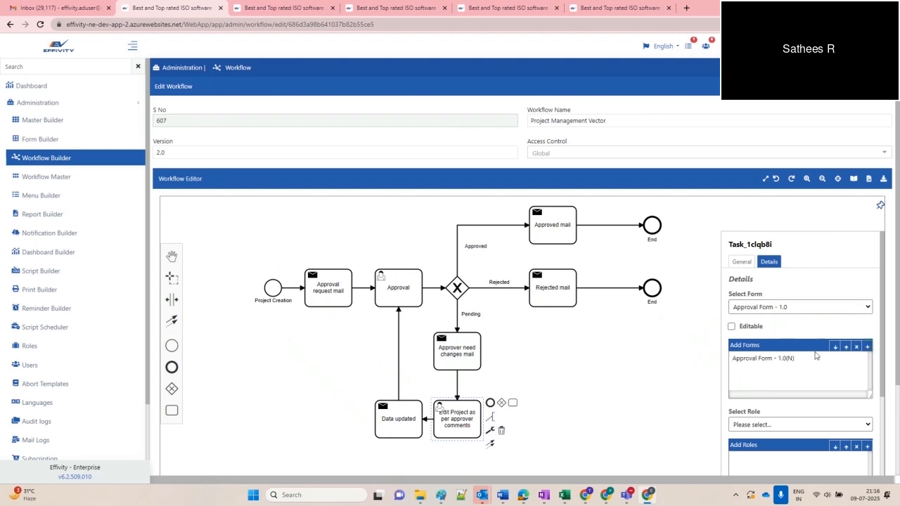
click(757, 359)
- Add Project Management Vector - 1.0 as an editable form to the "Edit Project as per approver comments" task
click(774, 308)
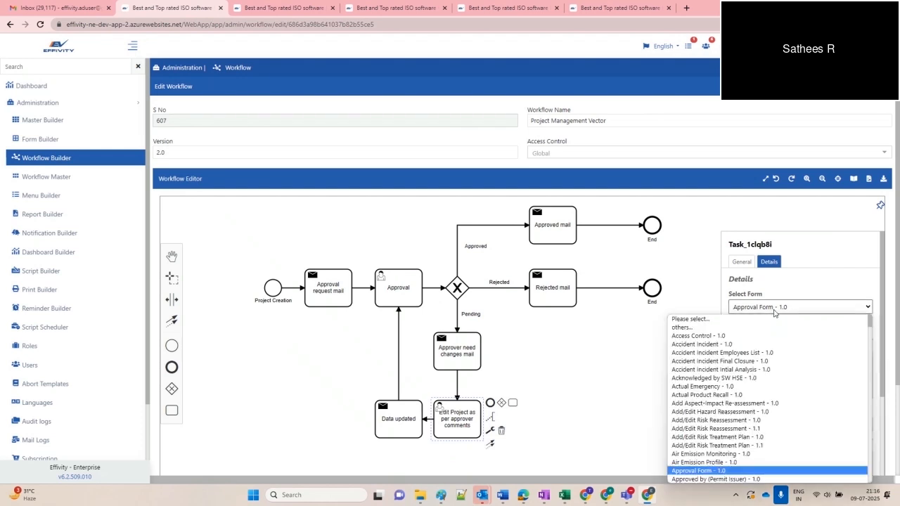
key(v)
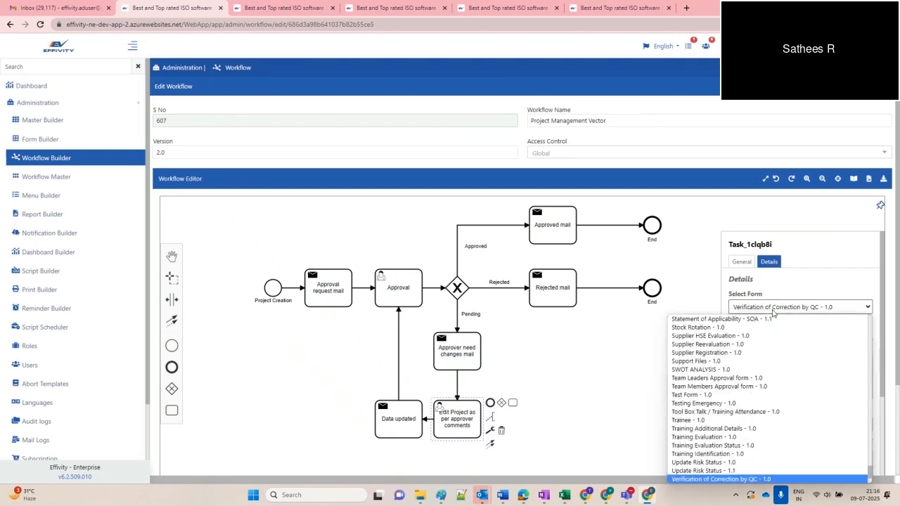
key(p)
key(r)
key(e)
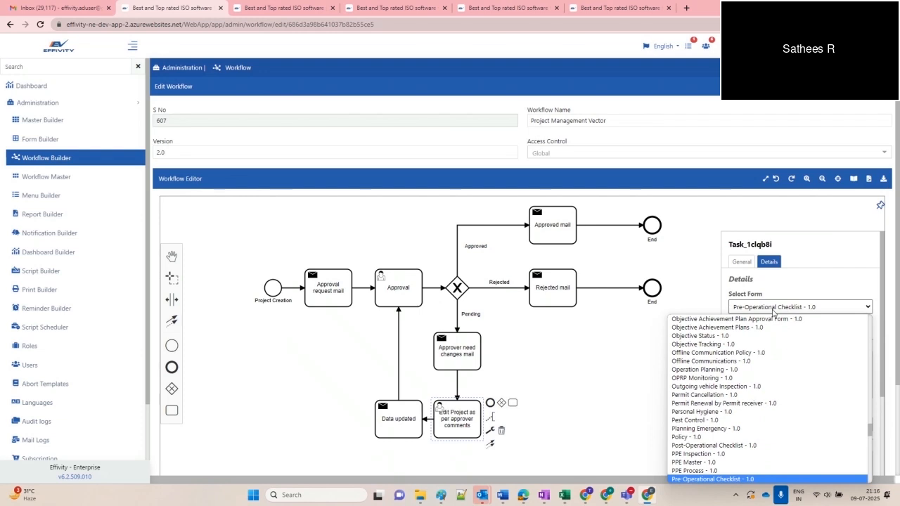
key(p)
key(r)
key(o)
key(Down)
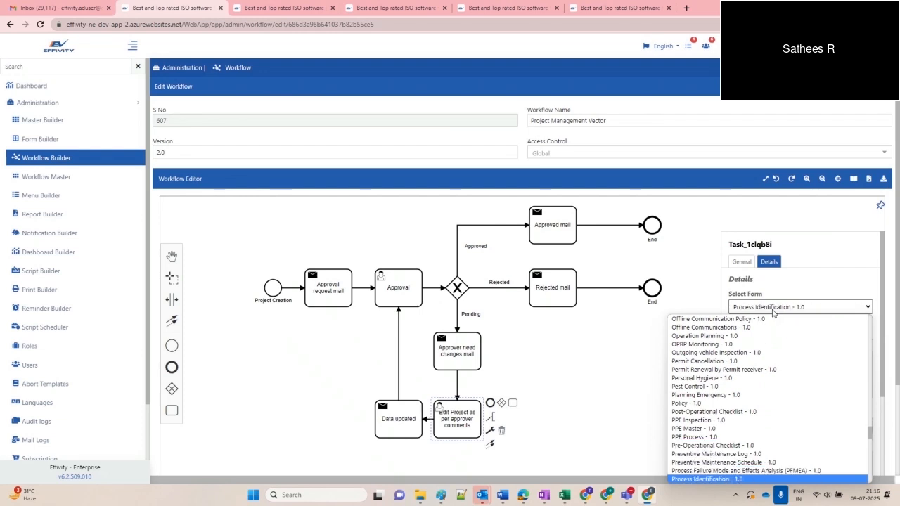
scroll(745, 387, down, 3)
click(747, 360)
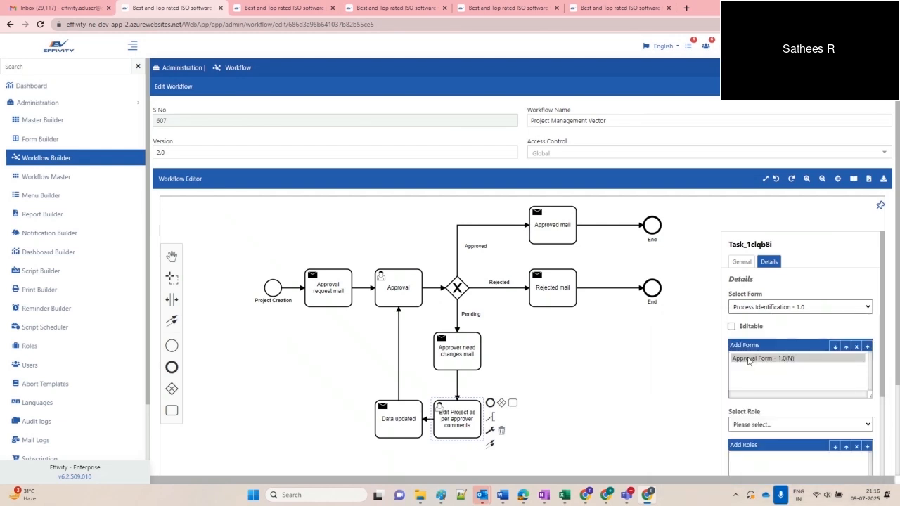
click(752, 329)
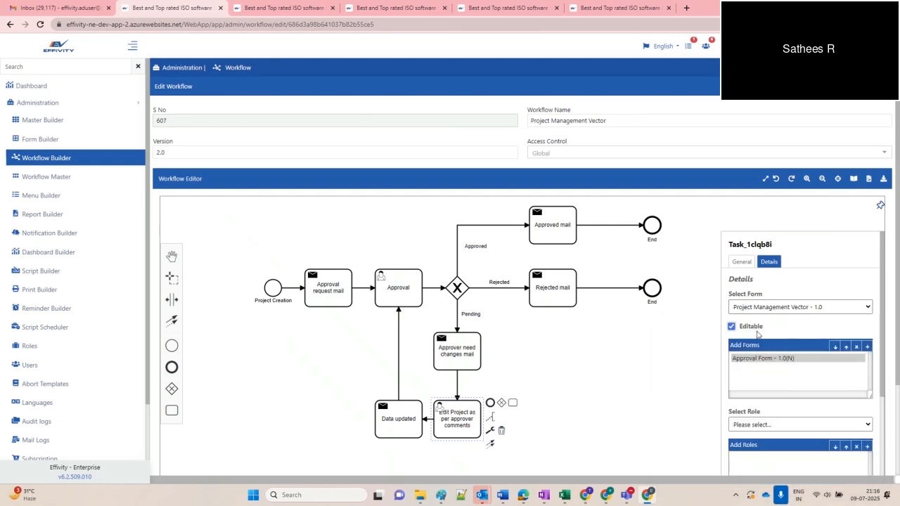
click(866, 347)
click(811, 386)
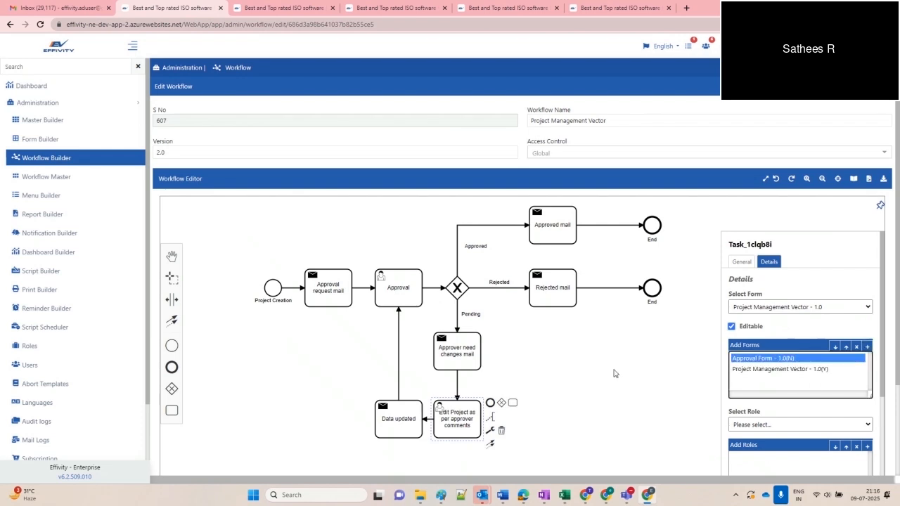
- Save the Project Management Vector workflow and open the Workflow Master list
scroll(898, 362, down, 2)
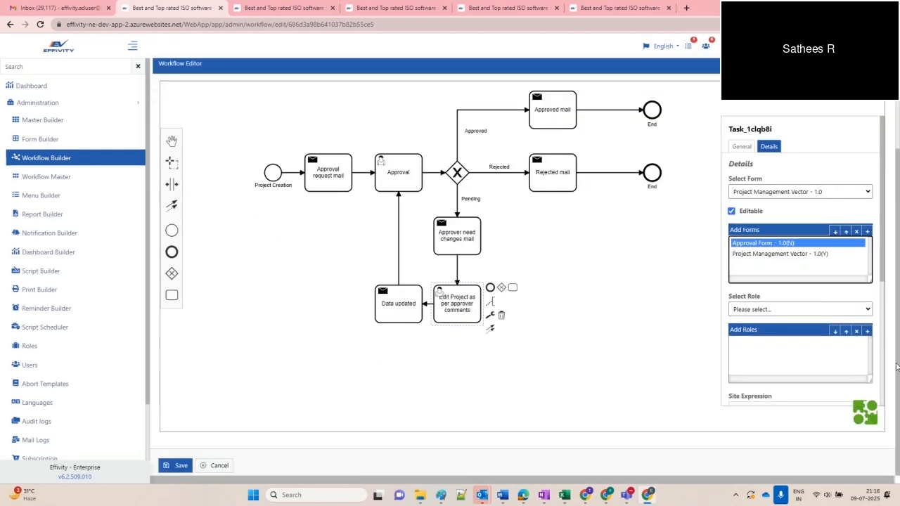
click(181, 469)
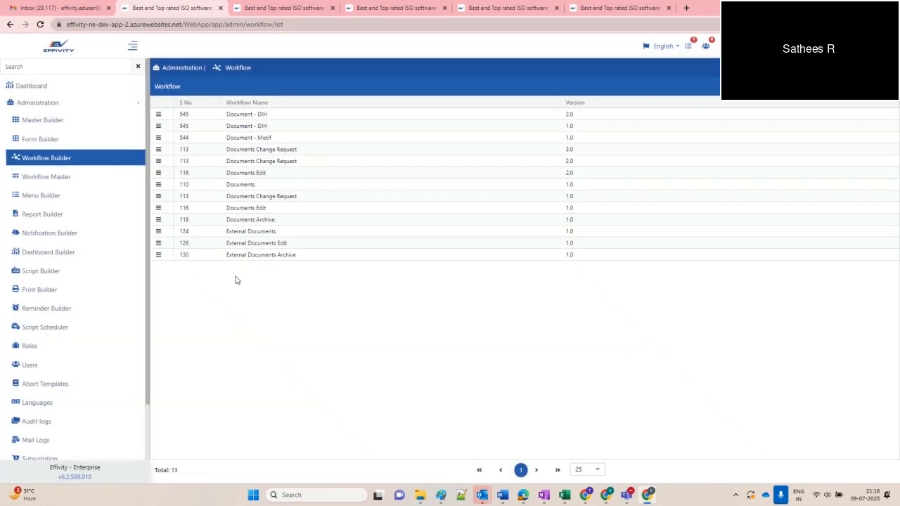
click(23, 181)
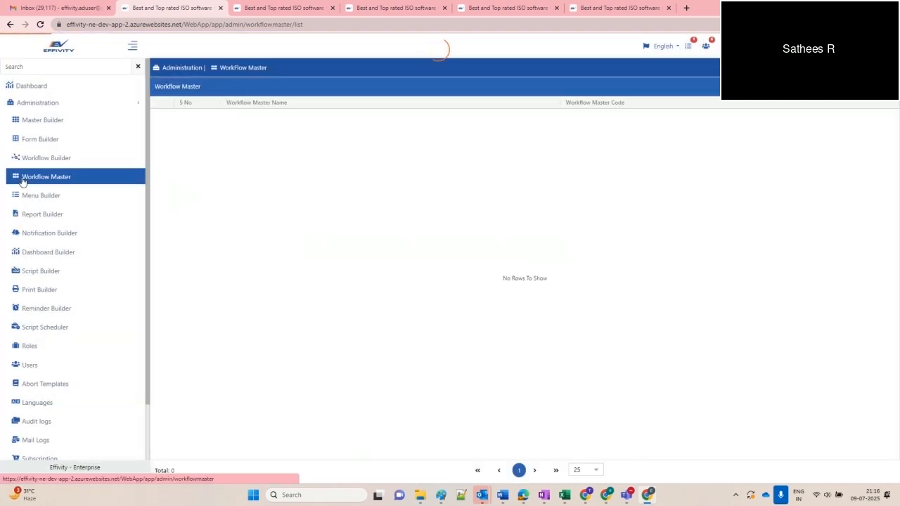
- Search the navigation for "vect" and open the Project Management Vector module
click(26, 68)
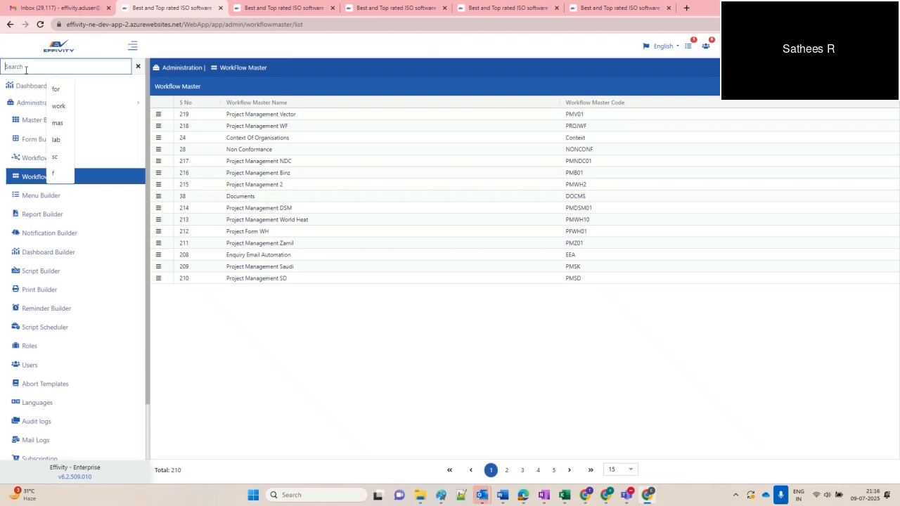
text(pro)
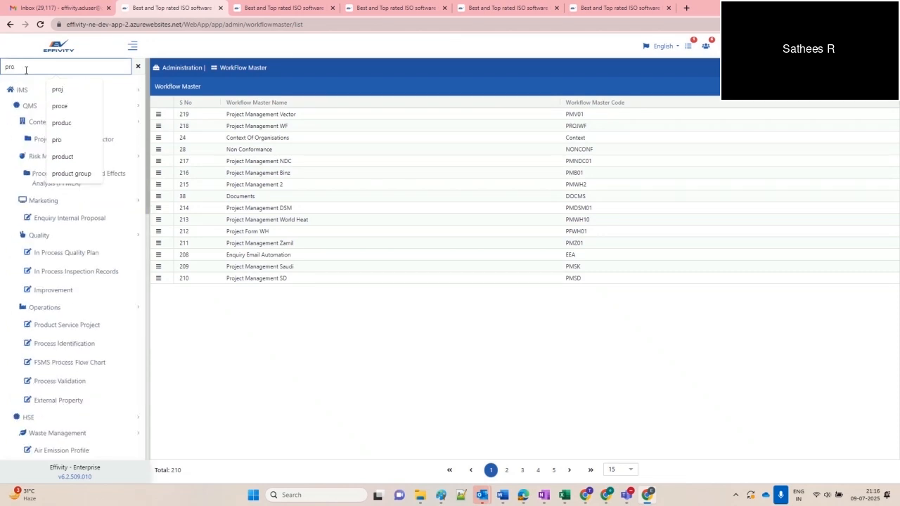
key(BackSpace)
key(BackSpace)
key(BackSpace)
text(vect)
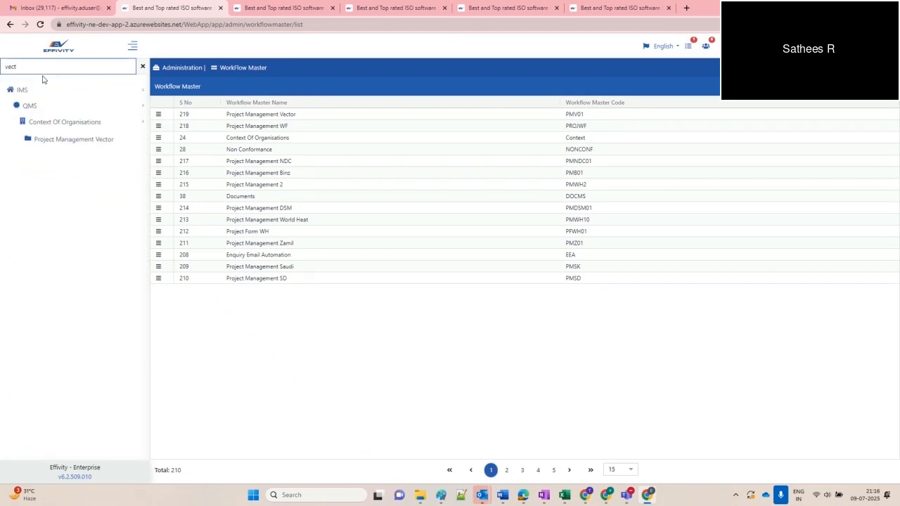
click(77, 141)
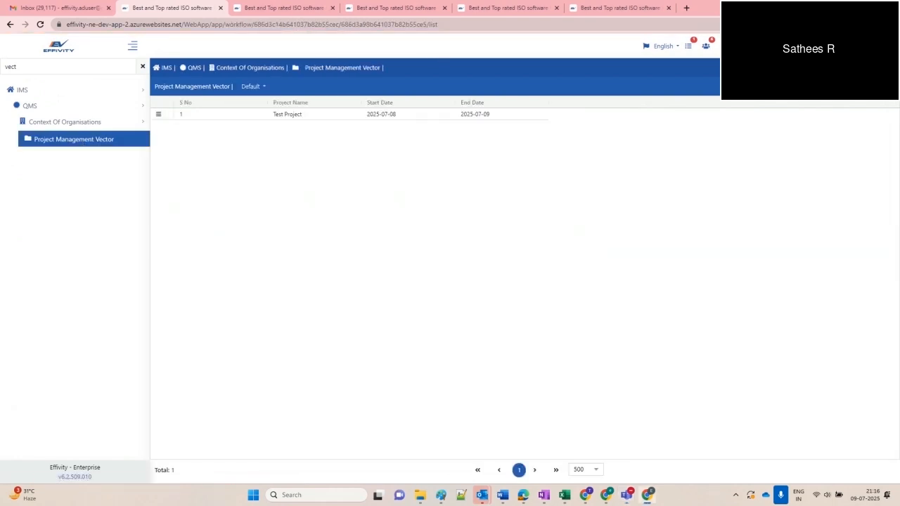
- Edit the module's workflow master to use Project Management Vector - 2.0 as its start workflow, and save it
click(887, 87)
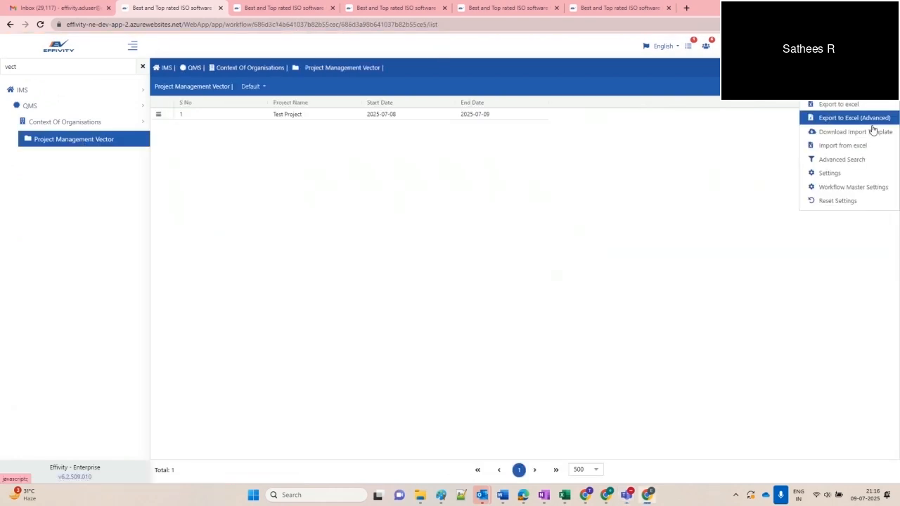
mouse_move(849, 195)
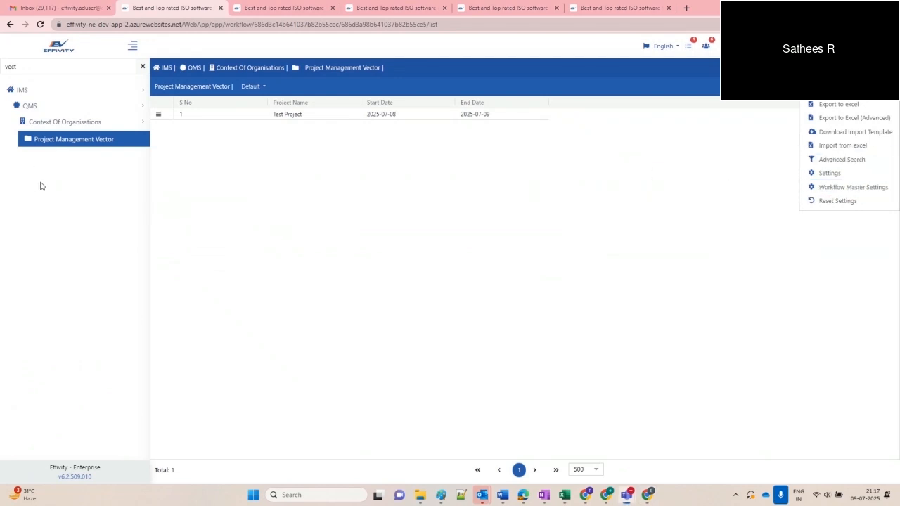
mouse_move(887, 188)
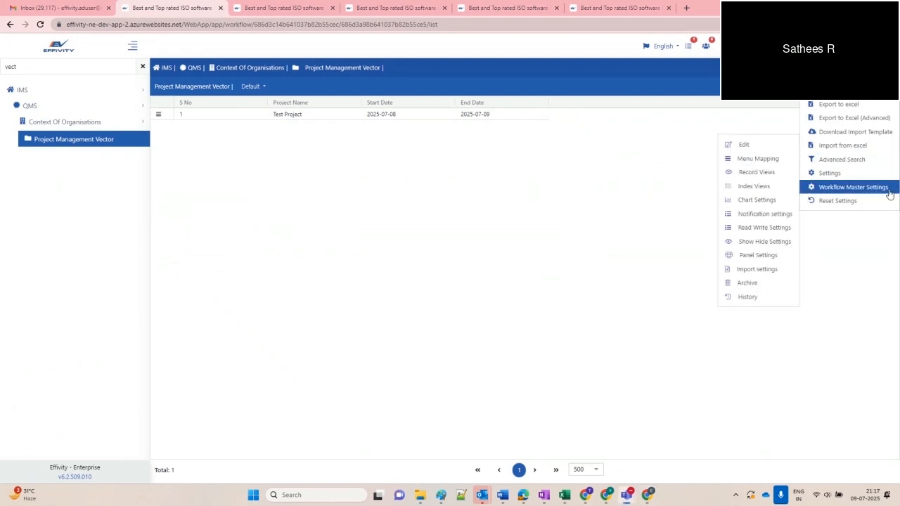
click(766, 147)
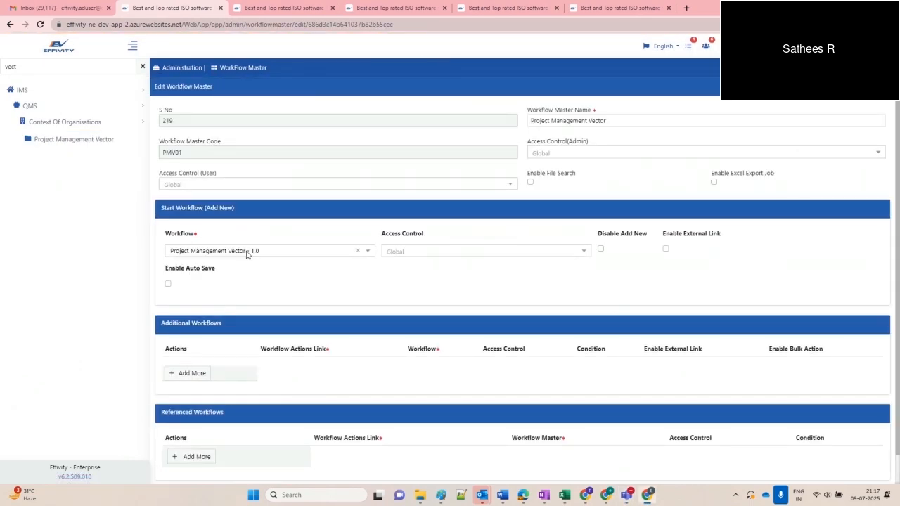
click(246, 254)
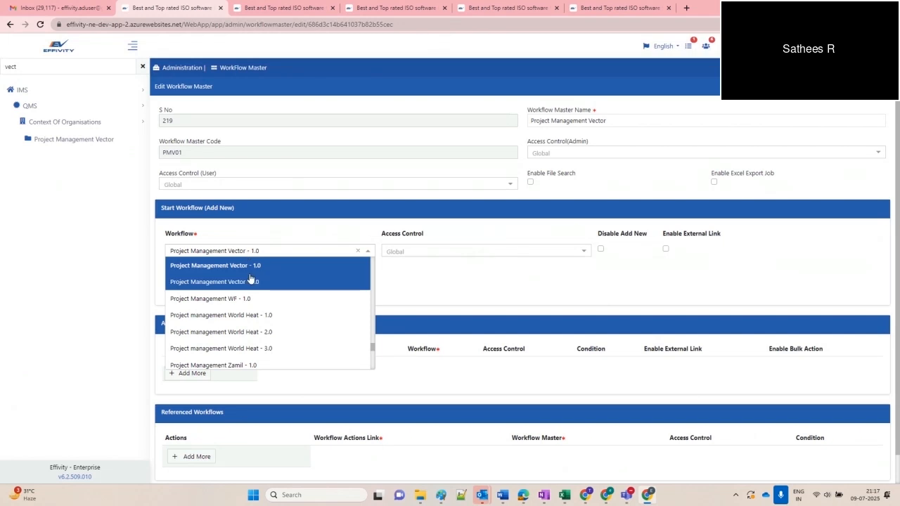
click(251, 283)
scroll(250, 283, down, 1)
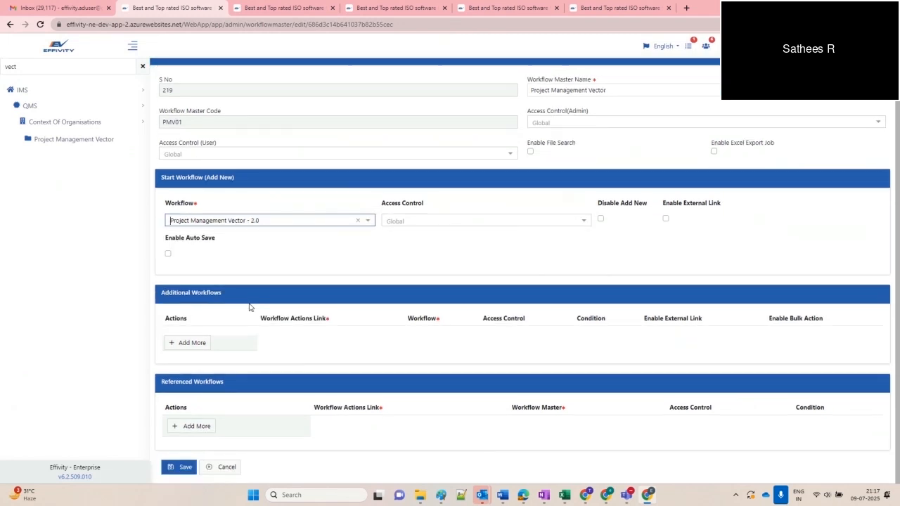
click(179, 468)
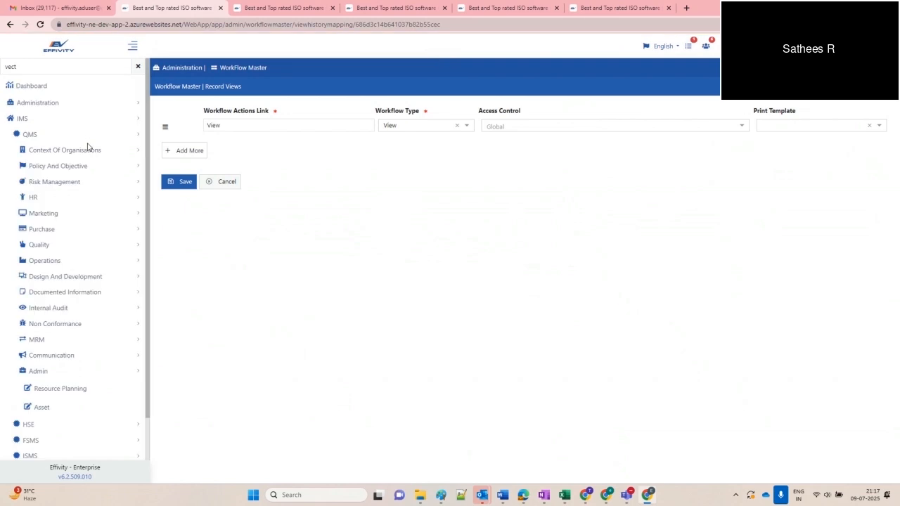
- Return to the Project Management Vector record list and start a new project record
click(10, 24)
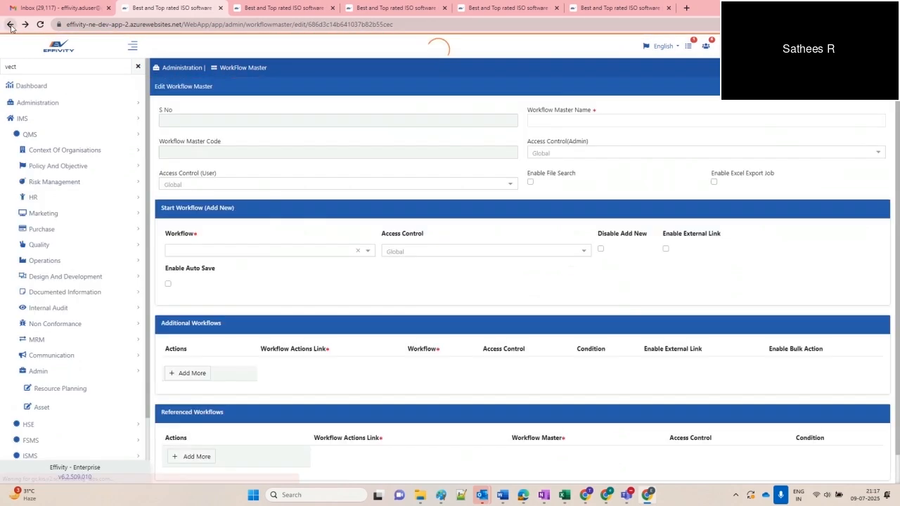
click(10, 25)
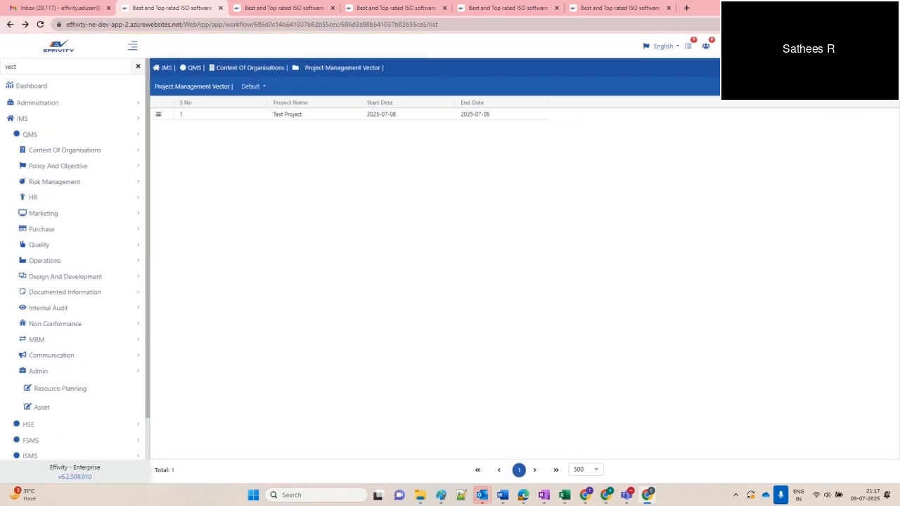
click(159, 114)
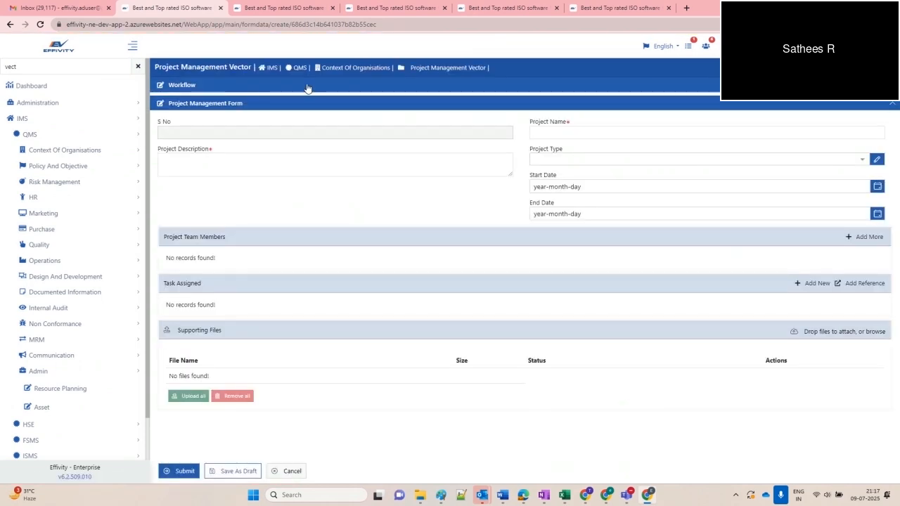
- Examine the workflow diagram attached to the new project record, and collapse it when finished
click(307, 86)
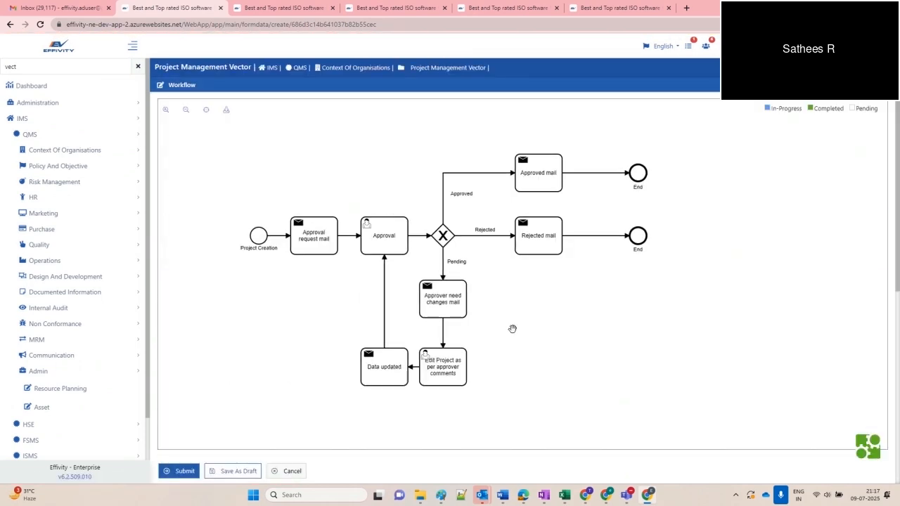
scroll(348, 276, up, 2)
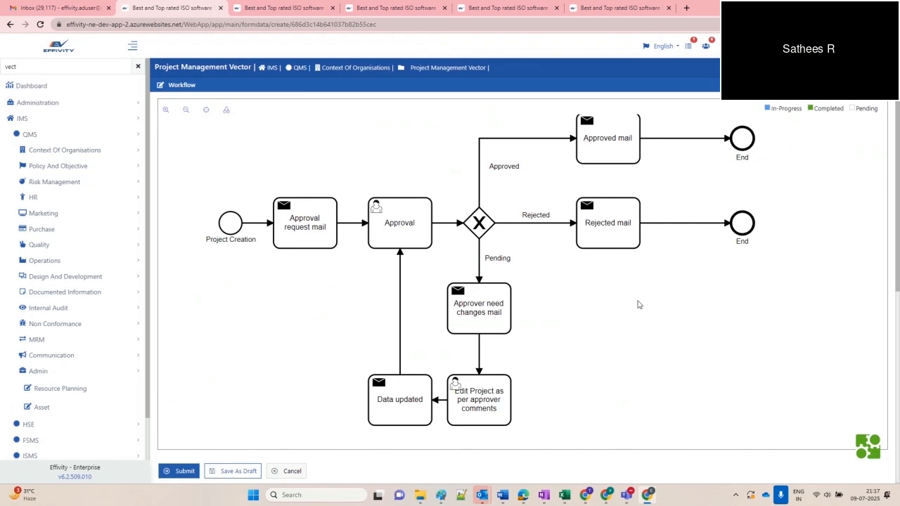
scroll(638, 305, down, 1)
scroll(639, 305, down, 1)
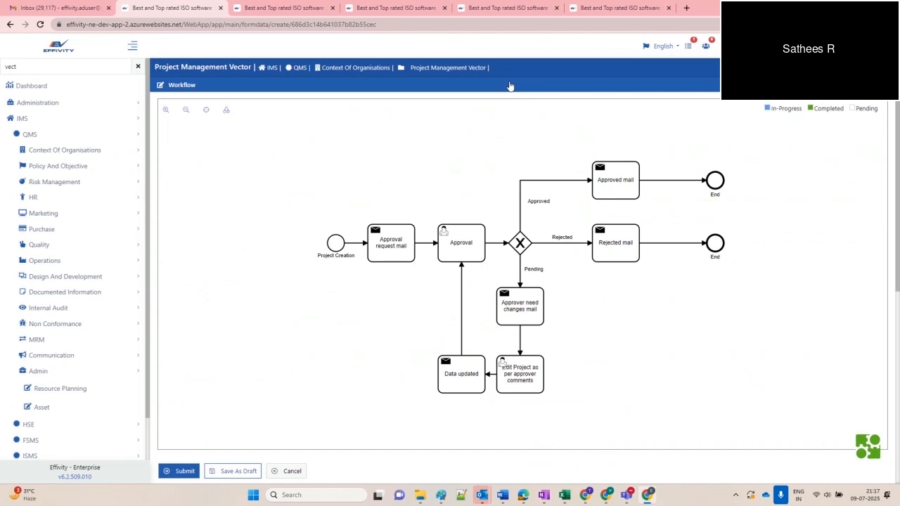
click(510, 86)
- Enter the project name "Approval workflow demo", project type In-House and project description "Description"
click(547, 132)
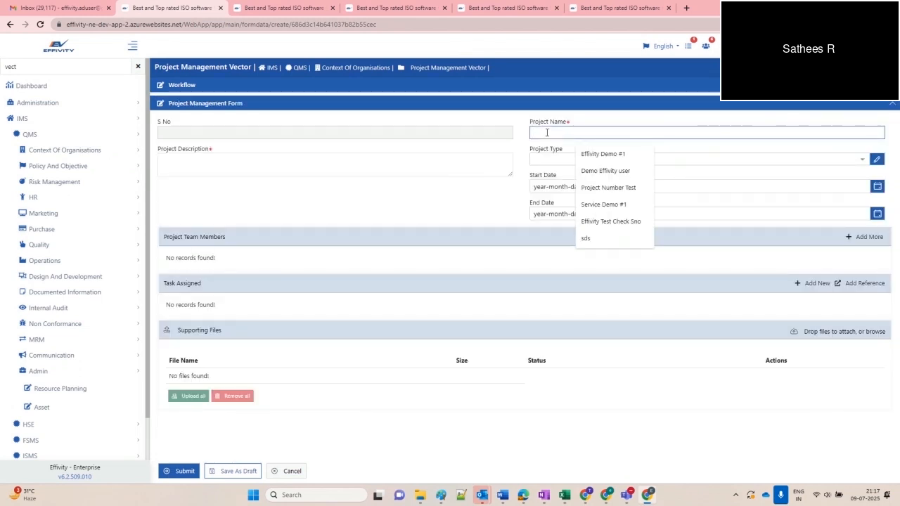
text(Approval )
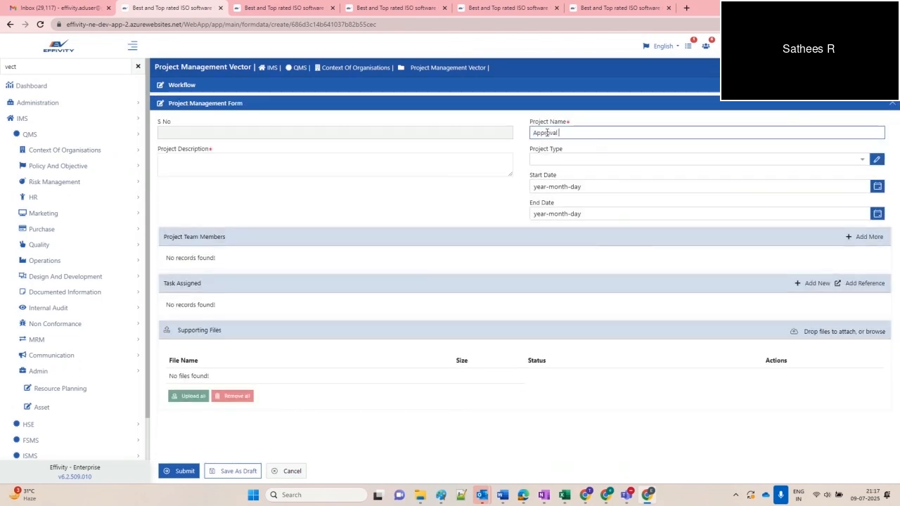
text(workflow demo)
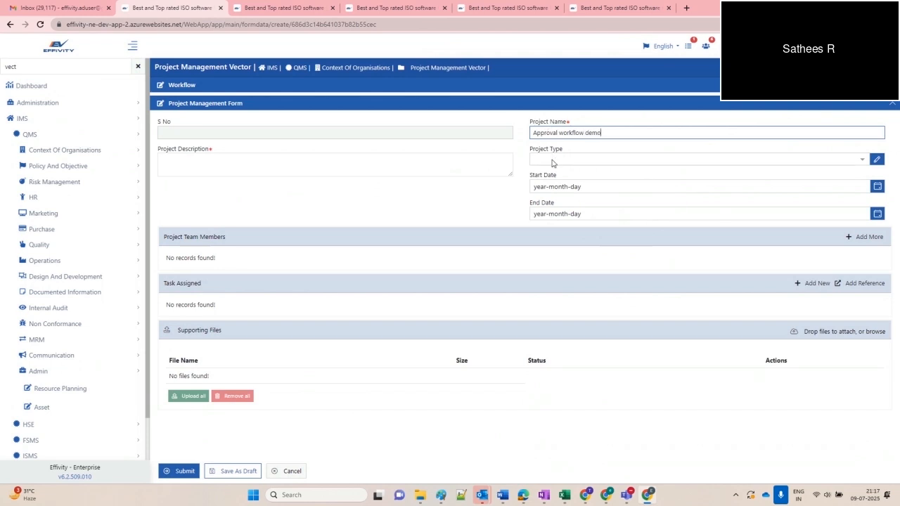
click(552, 163)
click(554, 176)
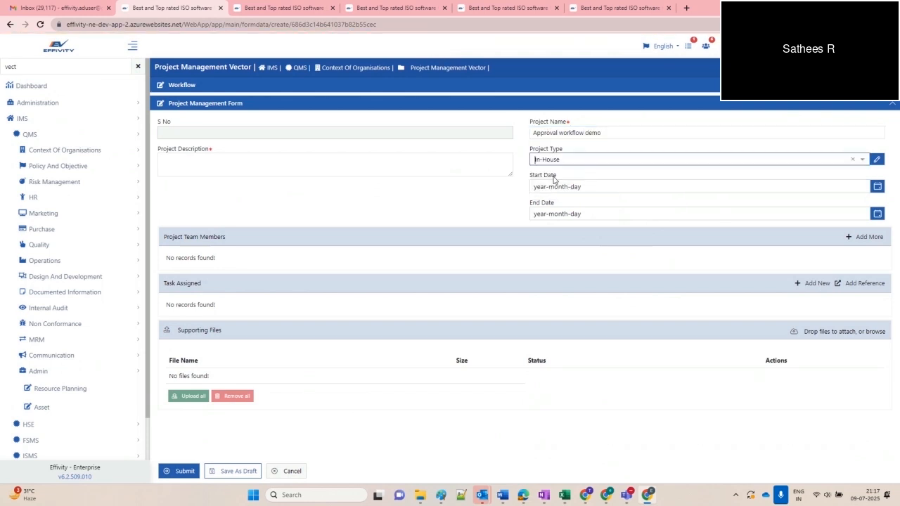
click(246, 167)
text(Description)
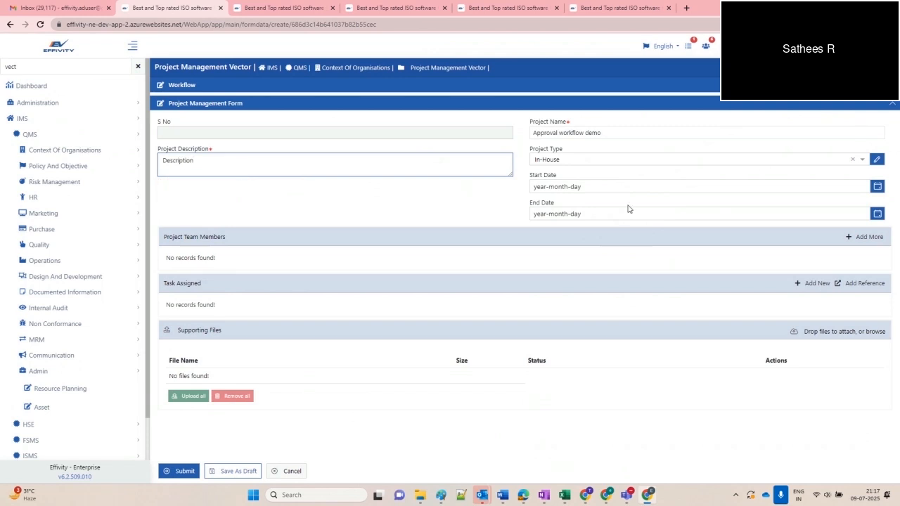
- Set the project's start date to 2025-07-09 and its end date to 2025-07-23
click(580, 188)
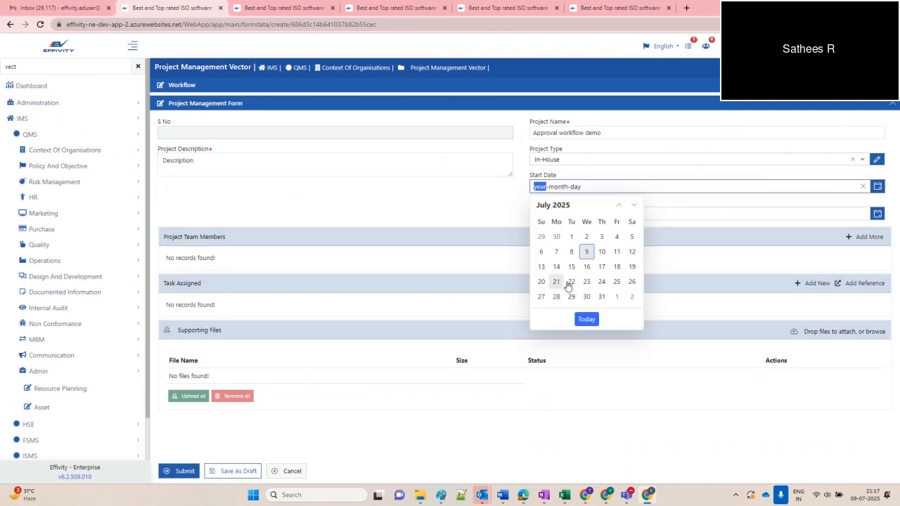
click(584, 251)
click(569, 214)
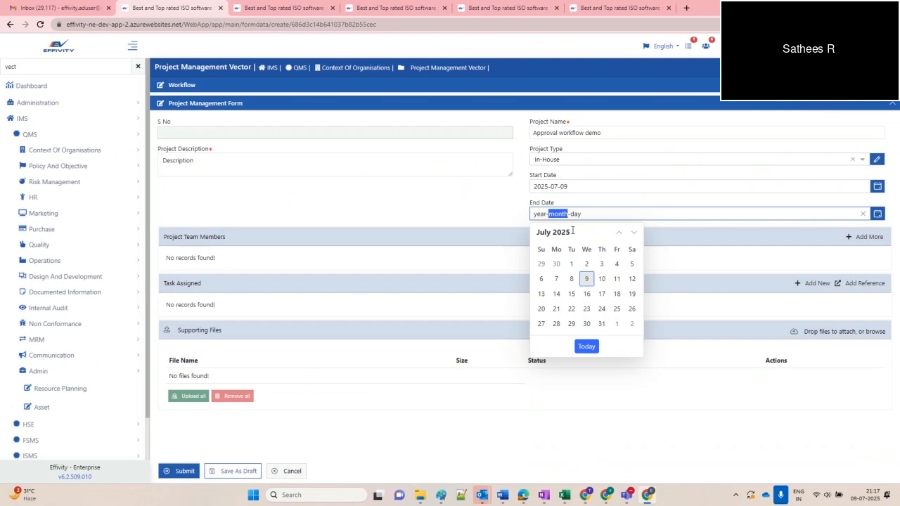
click(584, 310)
click(373, 192)
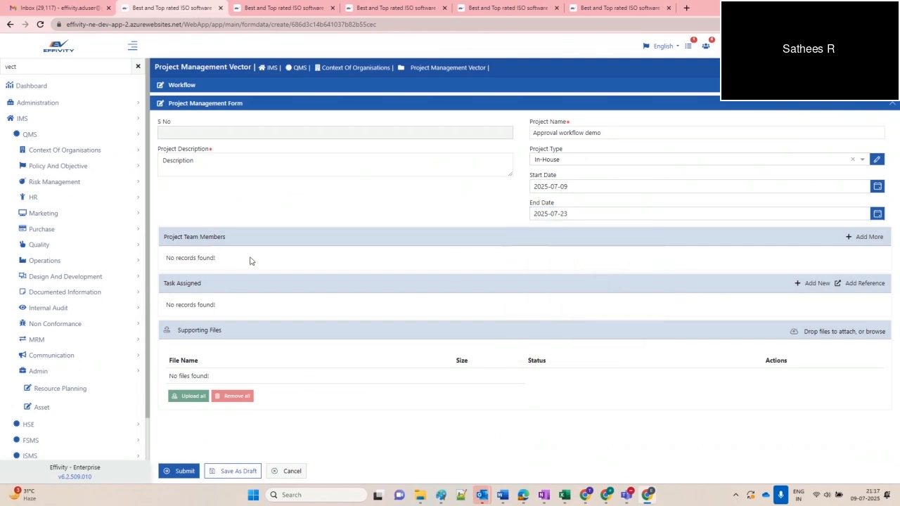
- Add the first listed employee as a project team member in the Admin department, and submit the project record
click(864, 243)
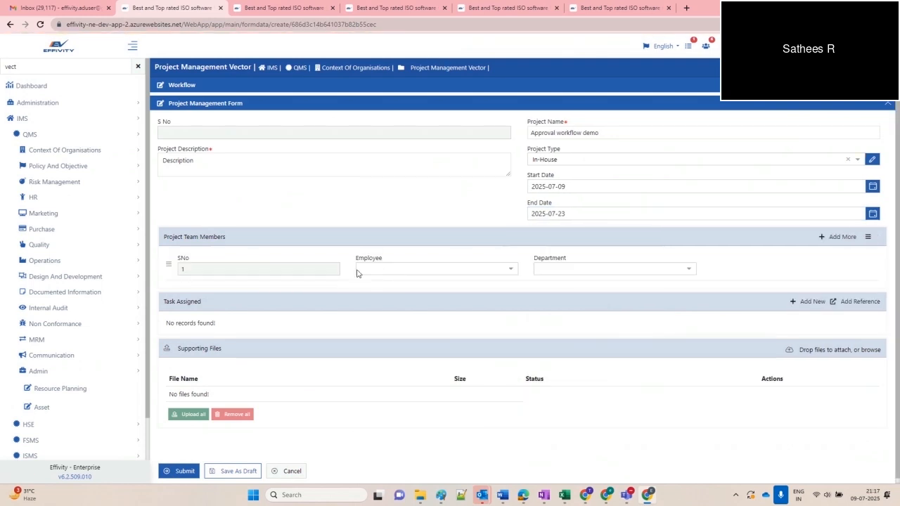
click(372, 270)
click(425, 296)
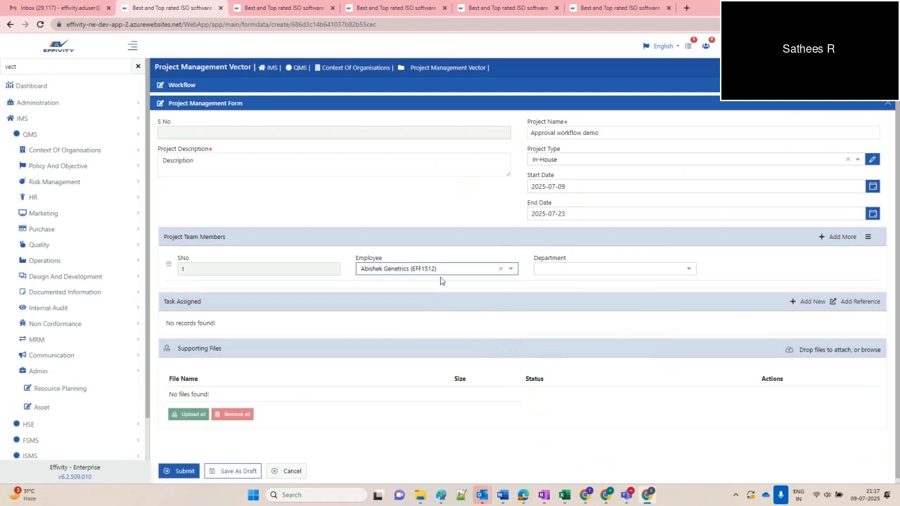
click(581, 275)
click(573, 283)
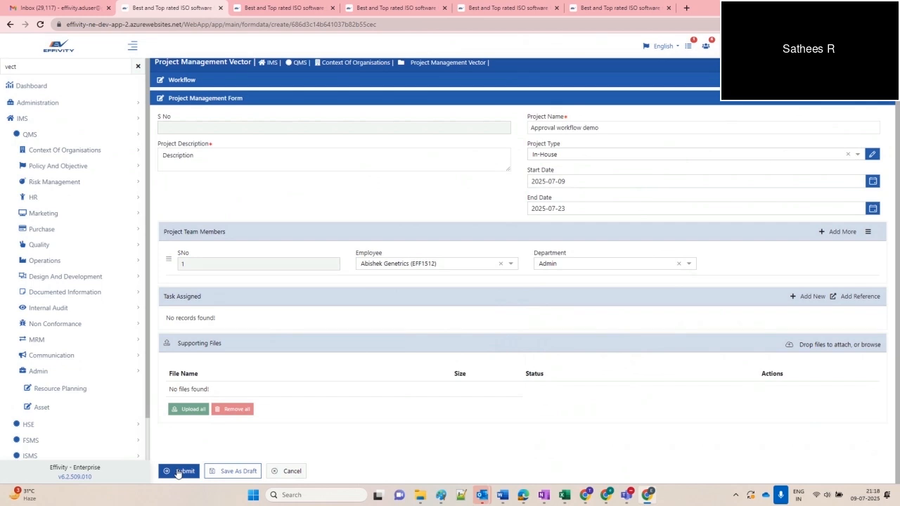
click(180, 471)
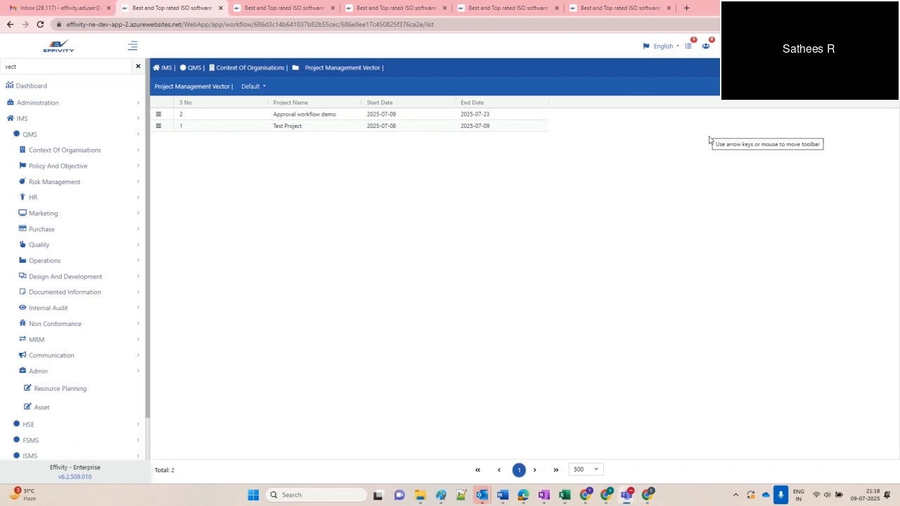
- Switch to Gmail, read the Vector Approval Request email, and follow its link to approve or reject the record
click(705, 46)
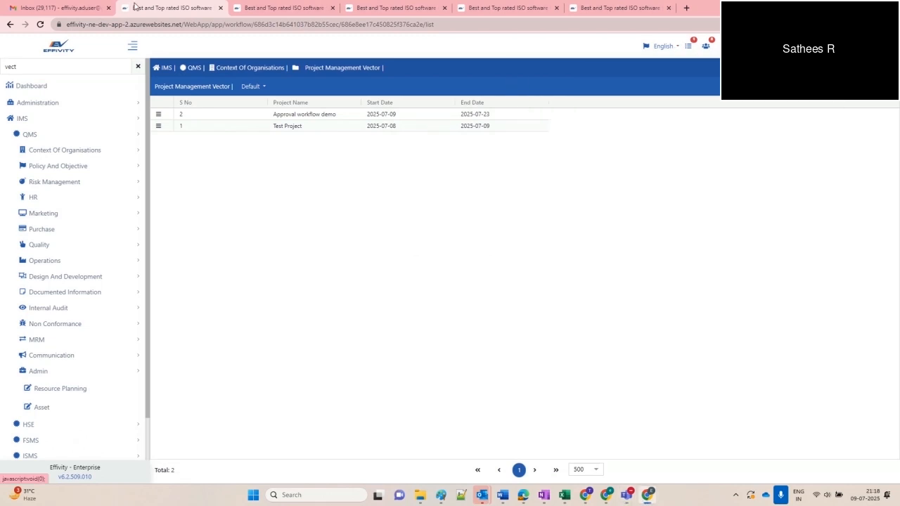
click(64, 8)
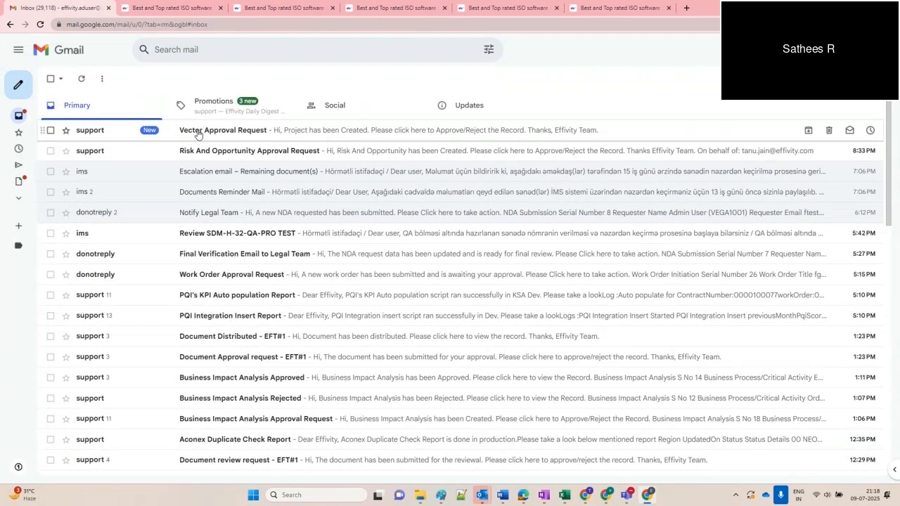
click(198, 135)
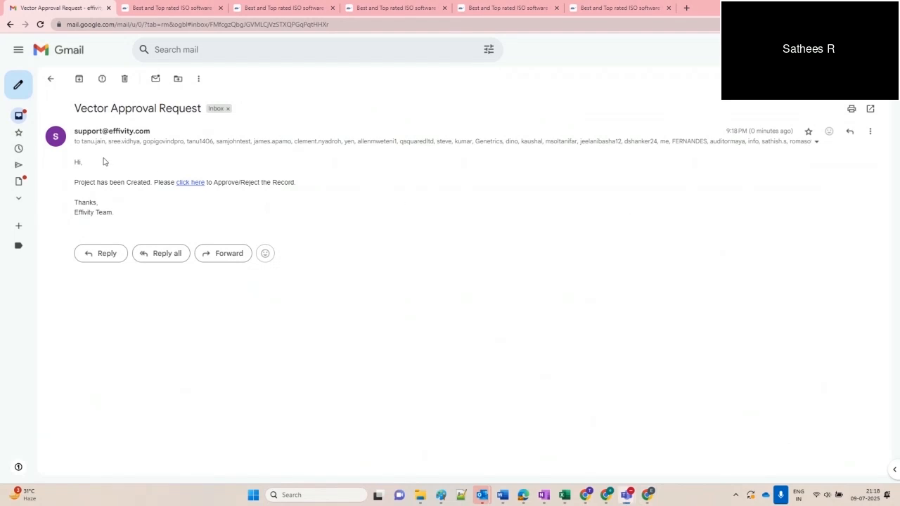
drag(84, 180, 153, 184)
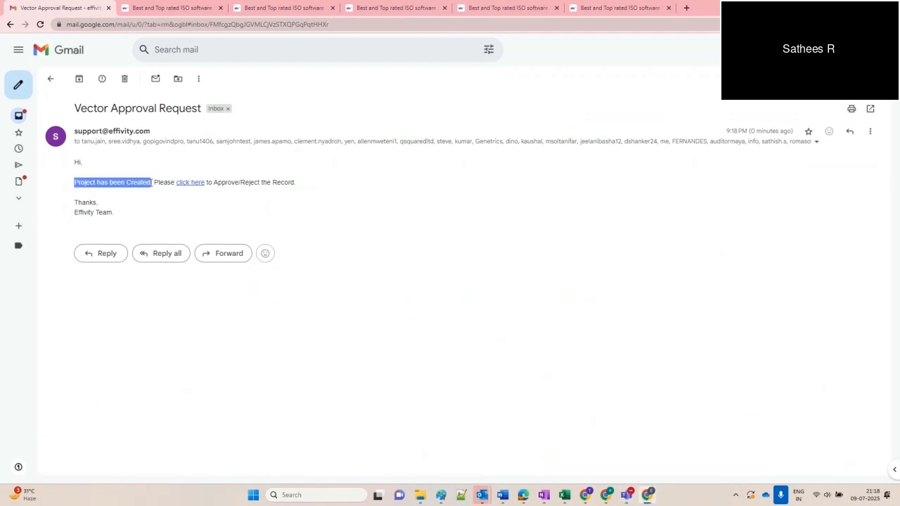
click(176, 204)
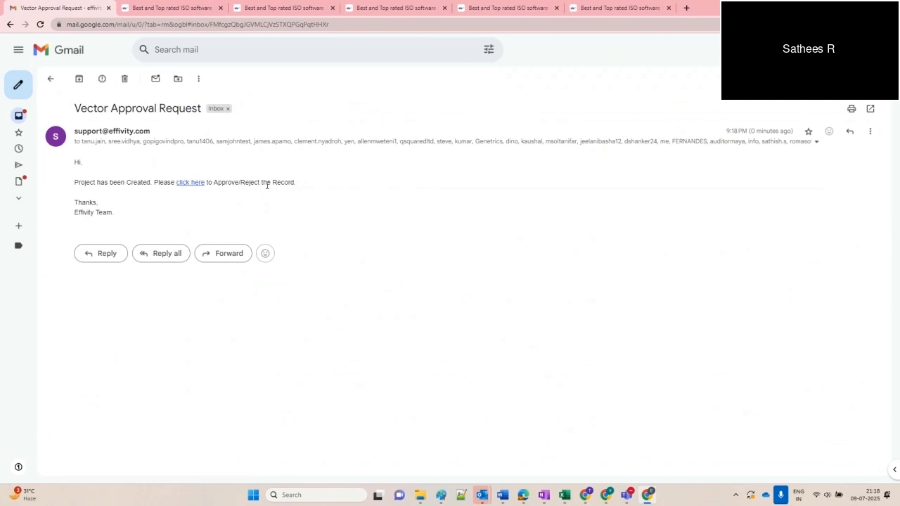
click(191, 182)
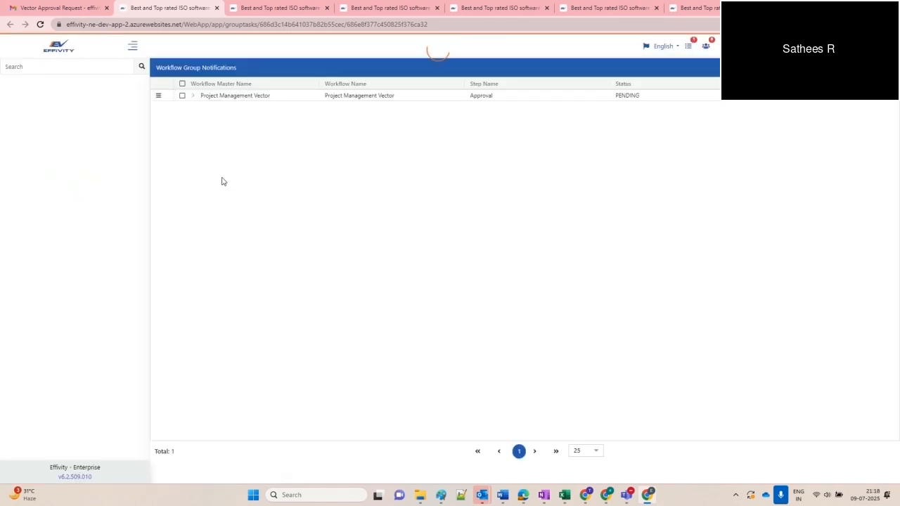
- Claim the pending Project Management Vector approval task and open it for completion
click(385, 96)
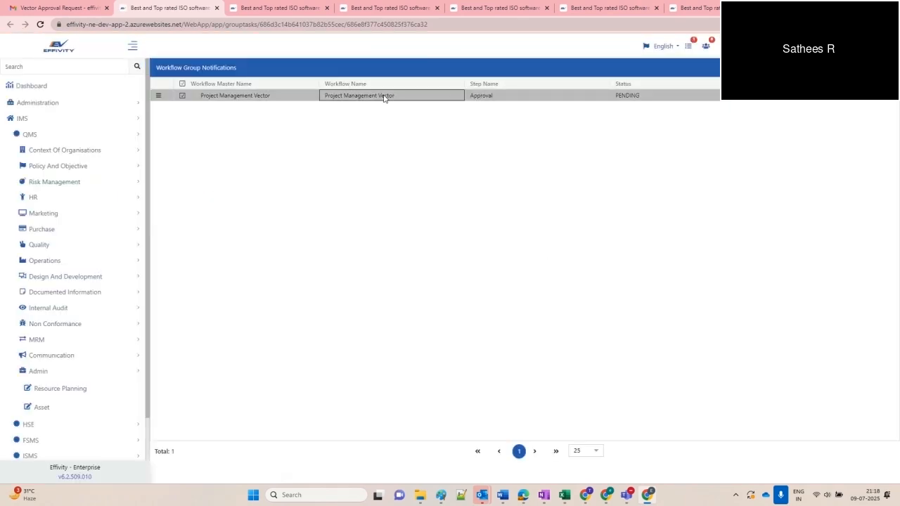
click(158, 96)
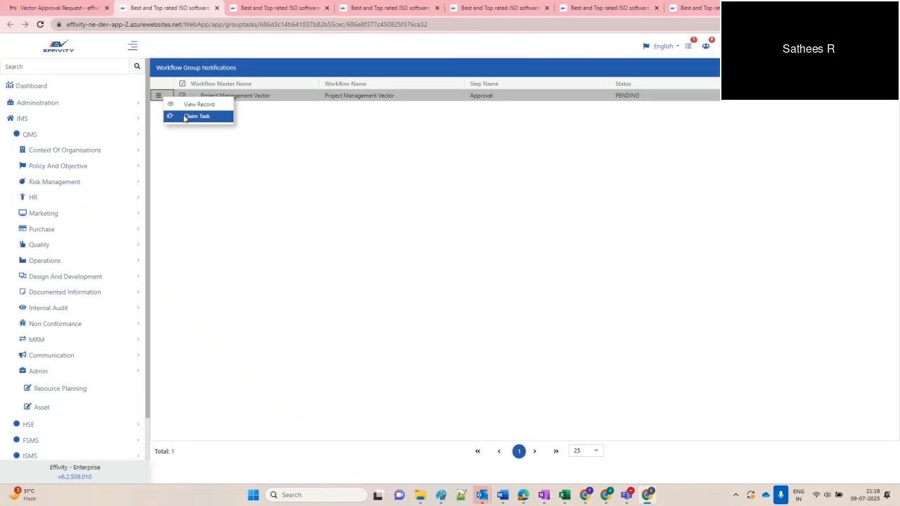
click(184, 116)
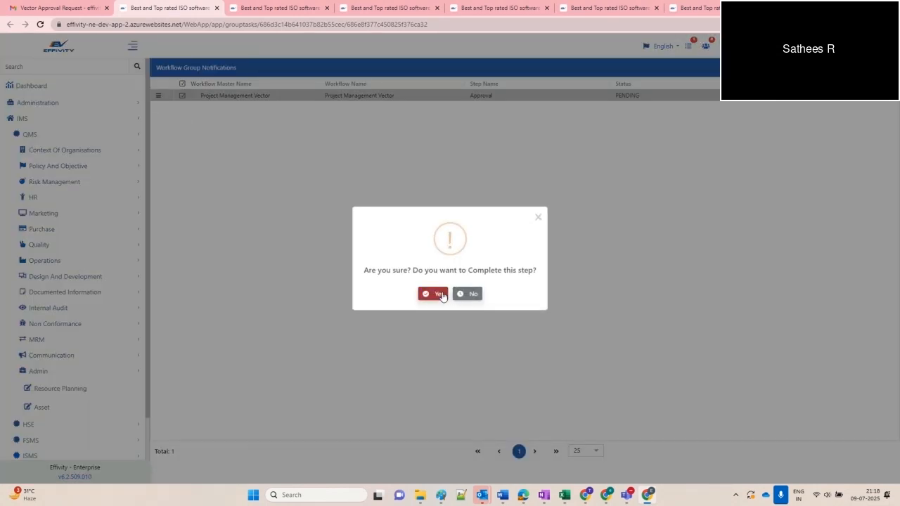
click(437, 293)
click(424, 298)
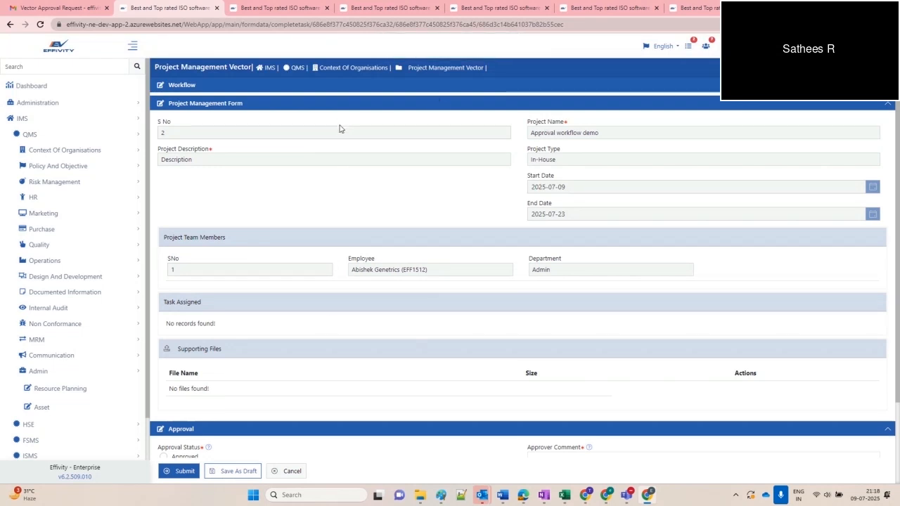
- Set the approval status to Pending with the approver comment "Add detailed description!"
scroll(334, 214, down, 3)
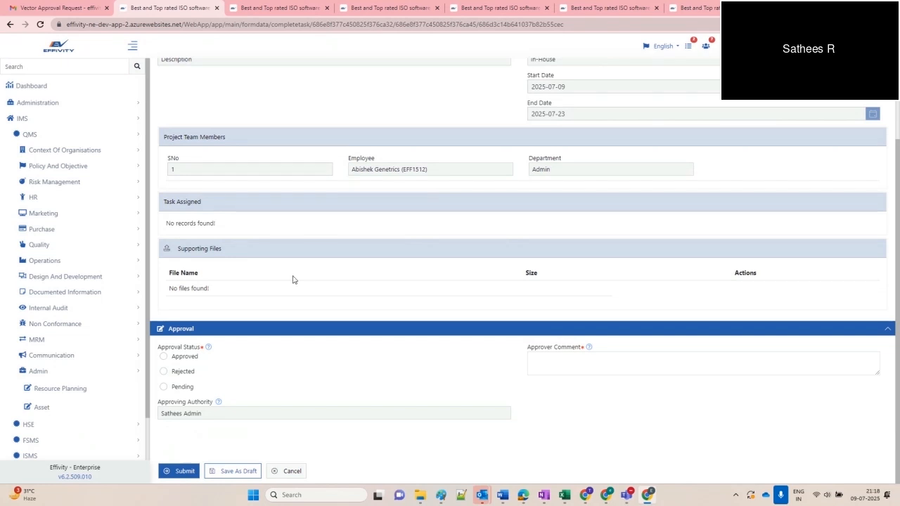
click(176, 391)
click(593, 361)
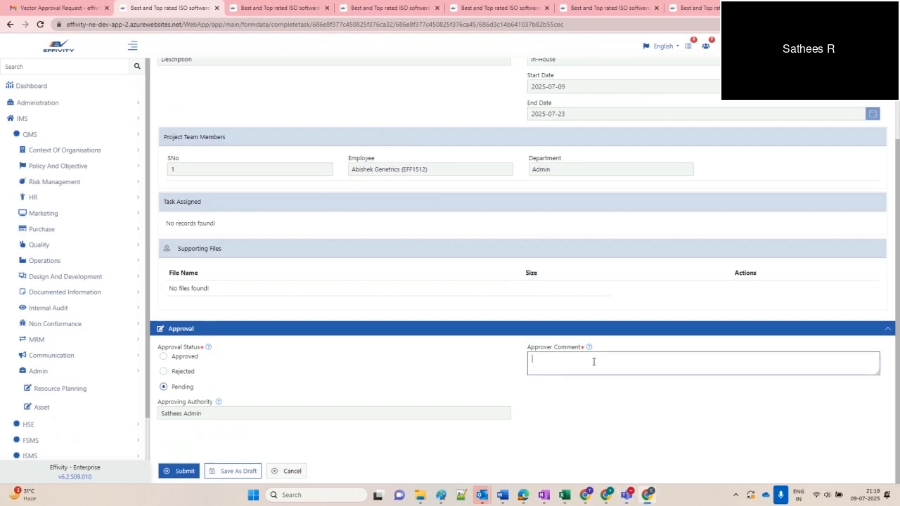
text(Add c)
- Check the approval step's progress in the record's workflow diagram, and submit the approval form
scroll(523, 265, up, 5)
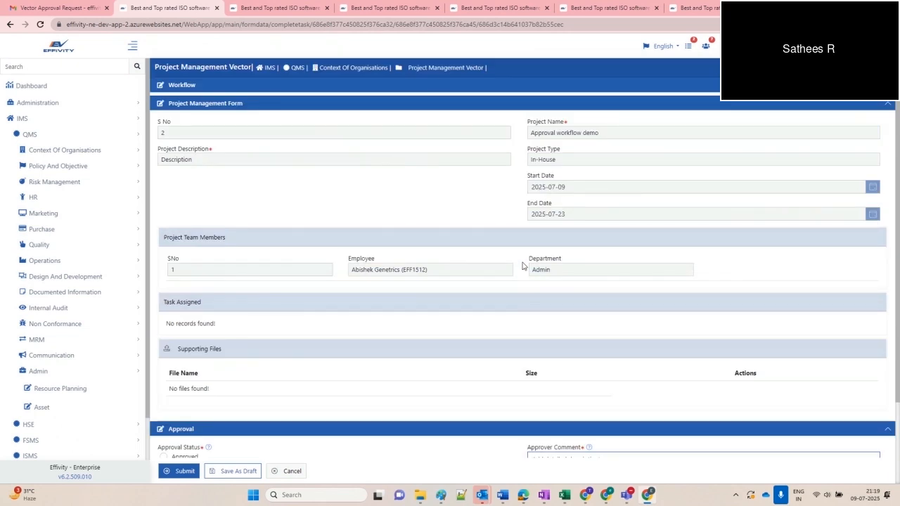
click(342, 88)
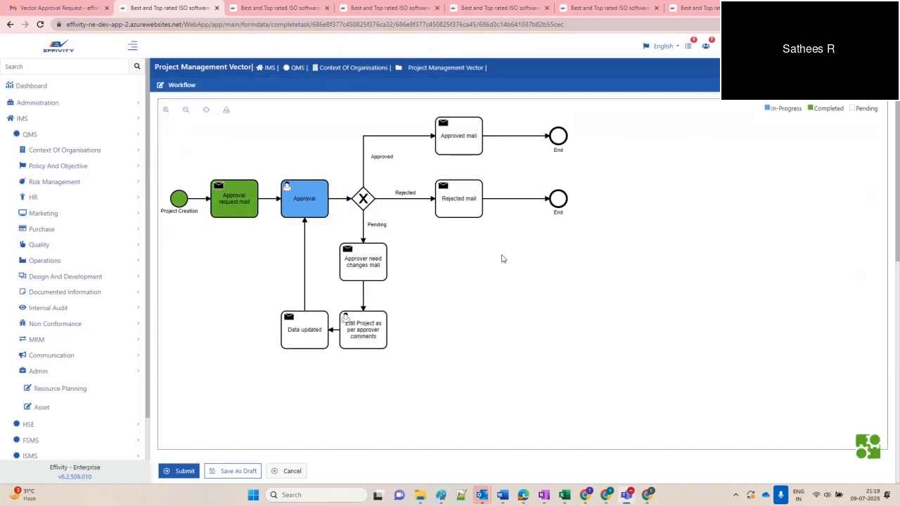
scroll(564, 293, up, 1)
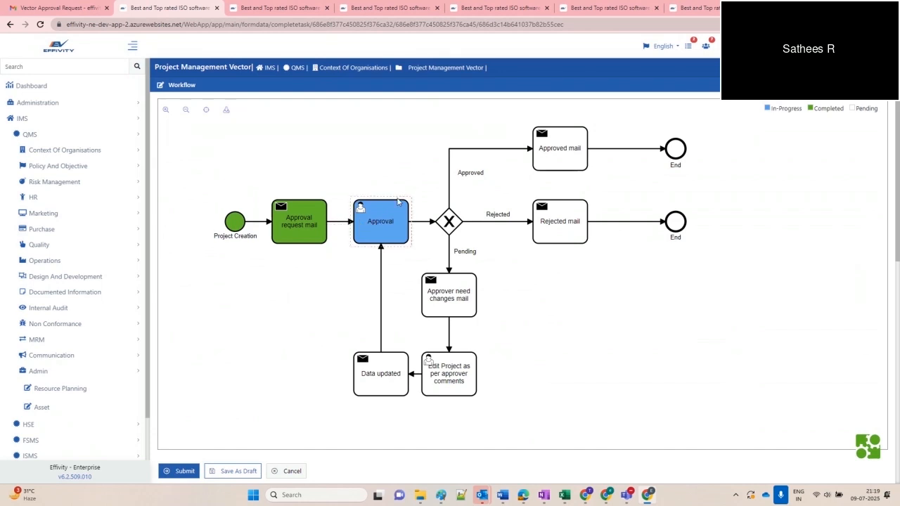
click(384, 90)
scroll(328, 288, down, 2)
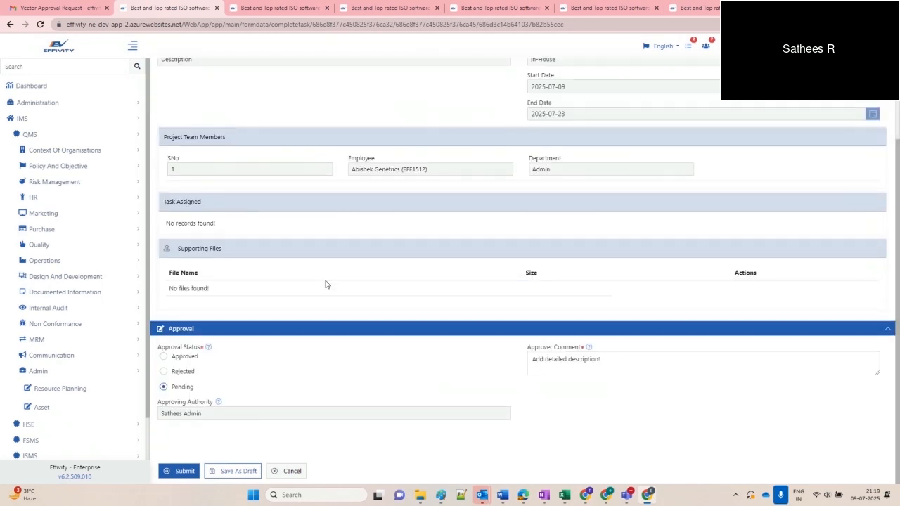
click(181, 471)
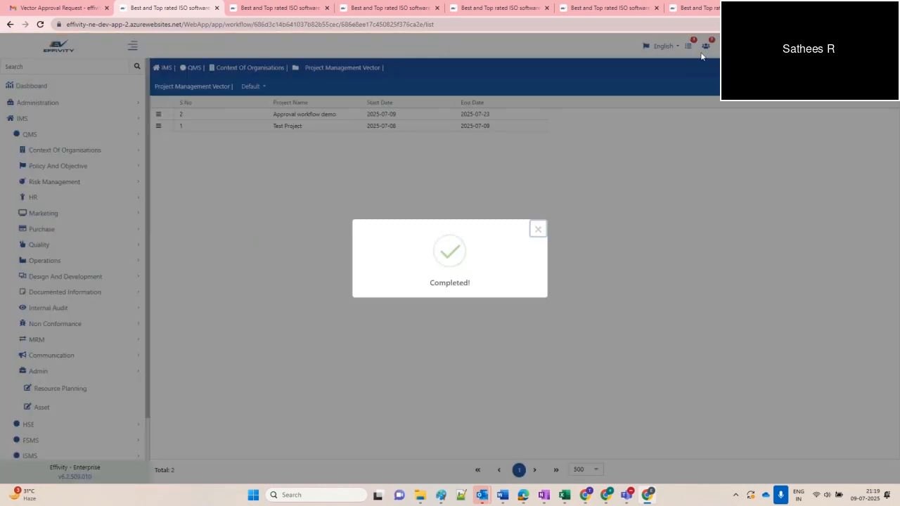
- Check the workflow group notifications and the individual workflow notifications for a new project task
click(705, 47)
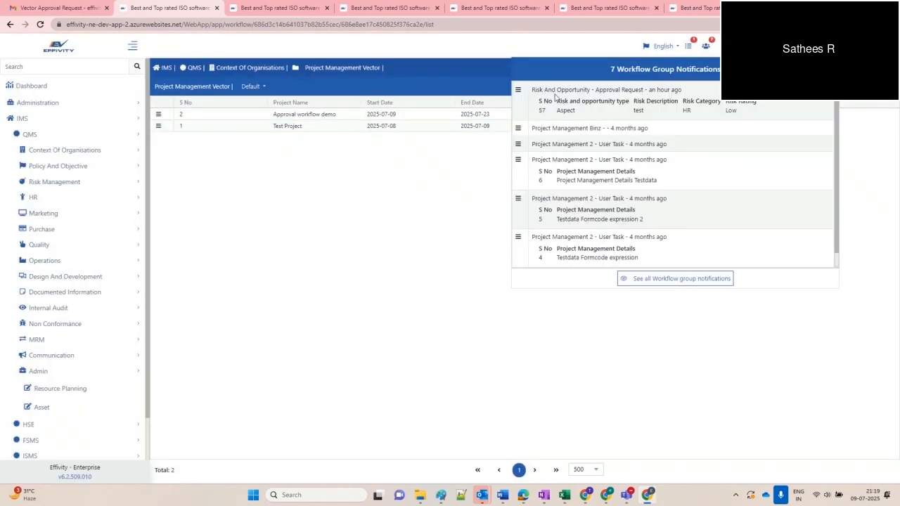
click(689, 48)
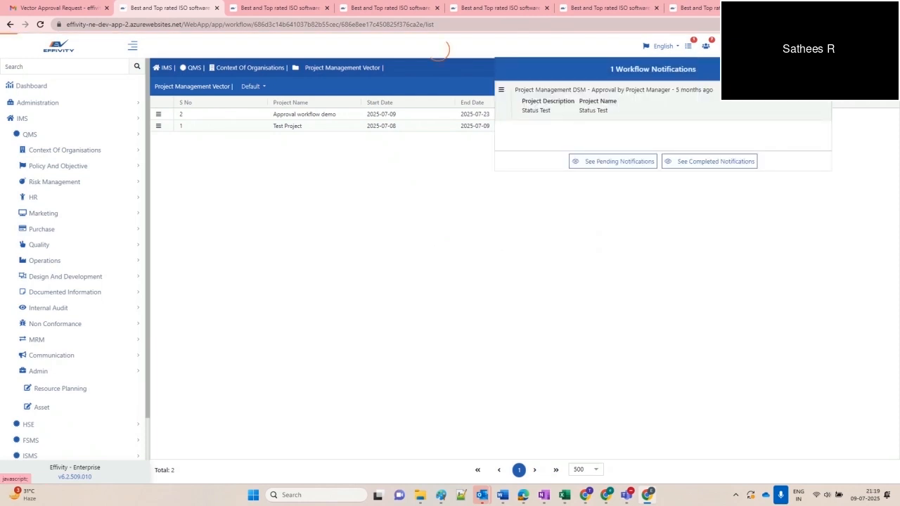
- View the Approval workflow demo record and its audit details, and return to the Project Management Vector record list
right_click(299, 116)
click(328, 157)
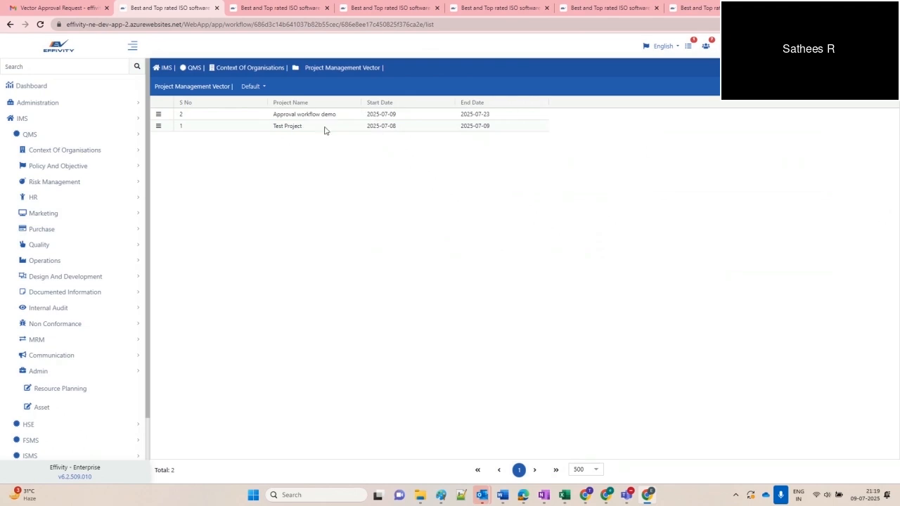
right_click(324, 117)
click(341, 122)
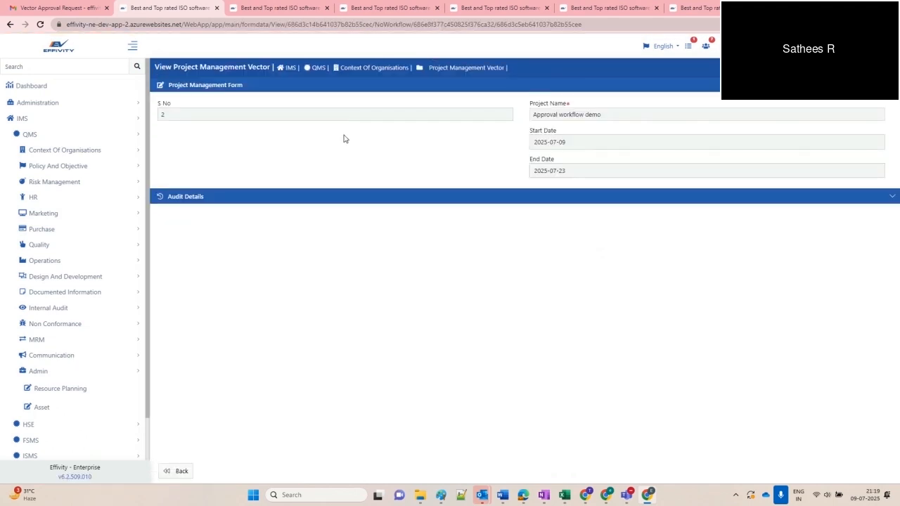
click(381, 191)
click(382, 195)
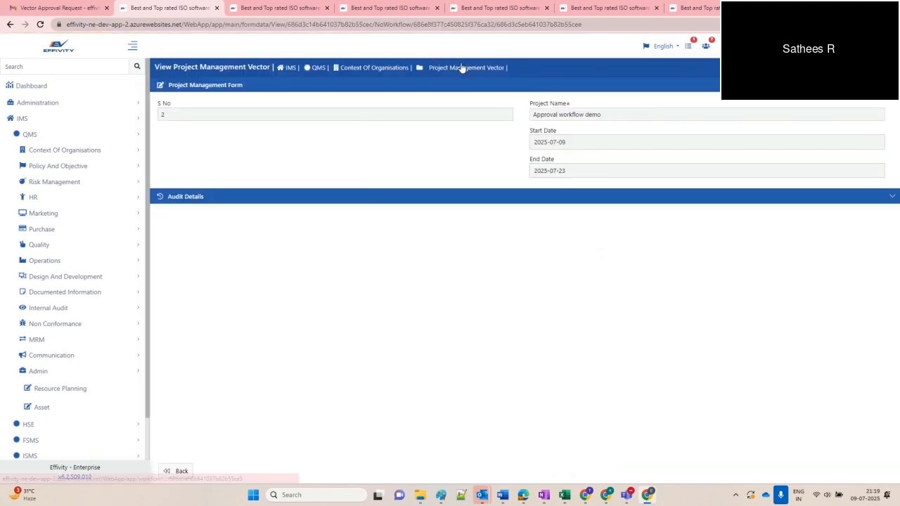
click(460, 68)
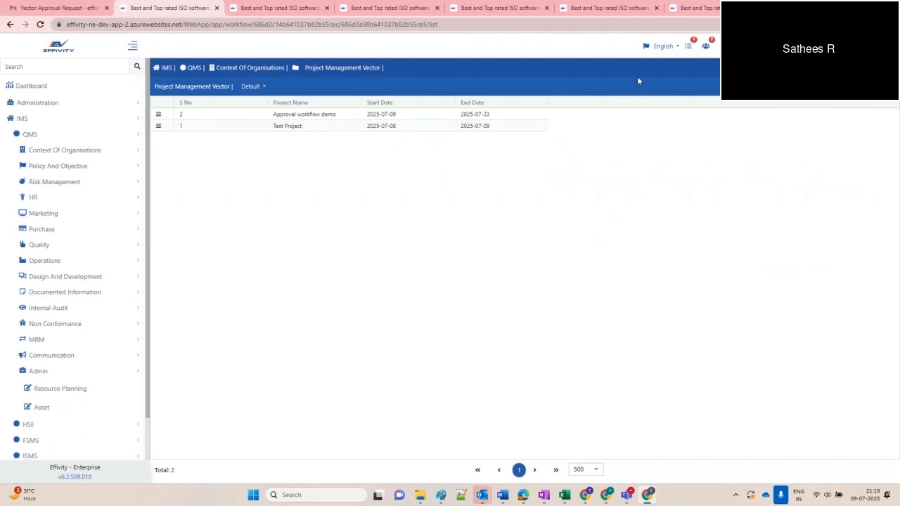
- Check the available record actions for the Approval workflow demo entry and the workflow group notifications
click(159, 115)
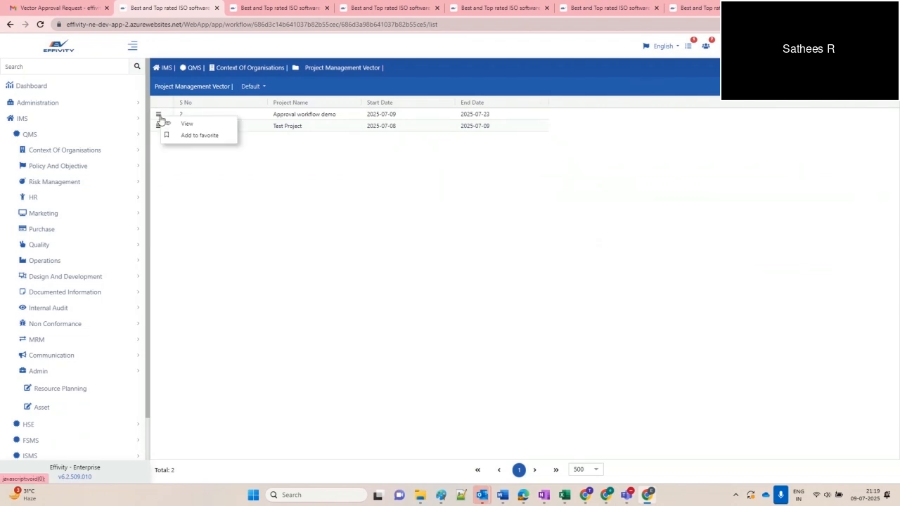
click(707, 48)
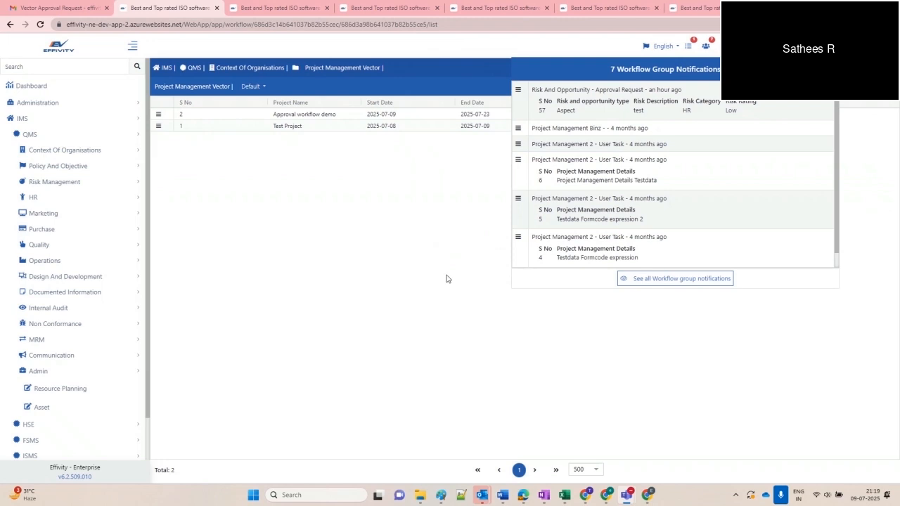
click(391, 273)
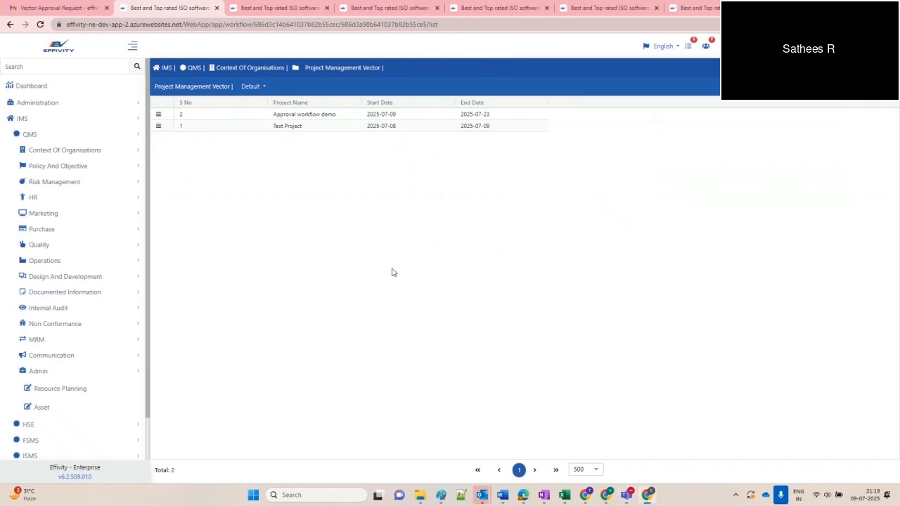
- Add a record view named "Workflow Status" with workflow type Workflow Status to the Project Management Vector workflow master, and save it
click(883, 102)
mouse_move(815, 188)
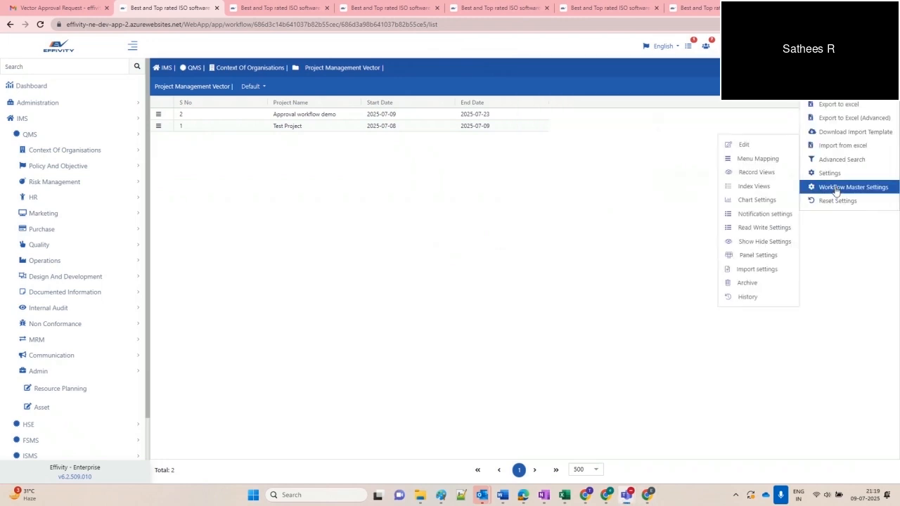
click(753, 174)
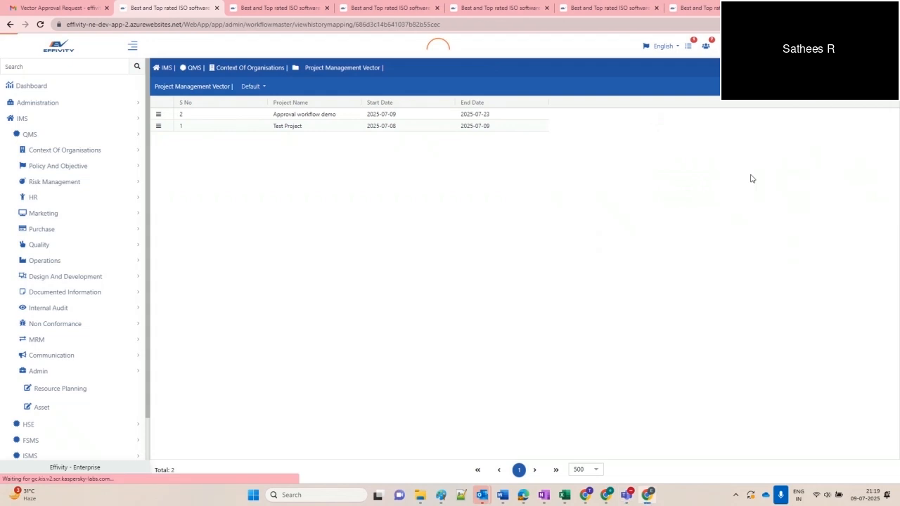
click(188, 152)
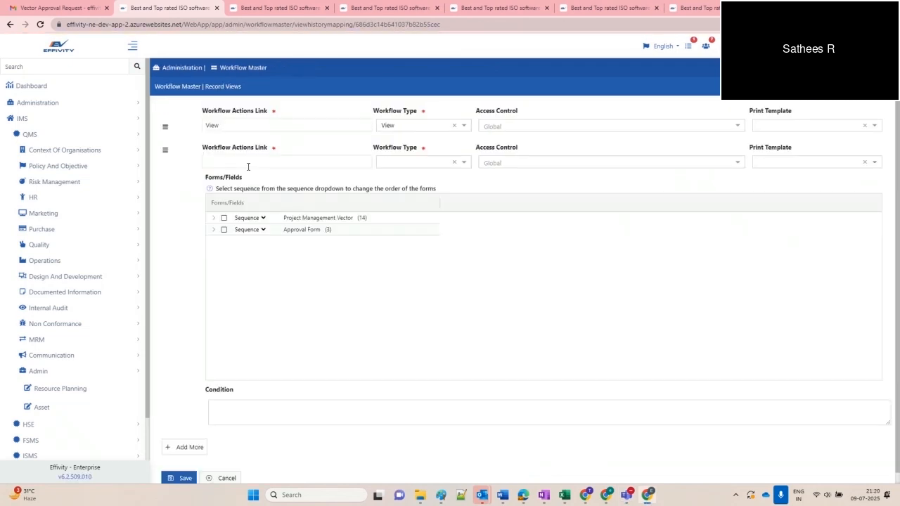
click(246, 165)
text(Workflow Status)
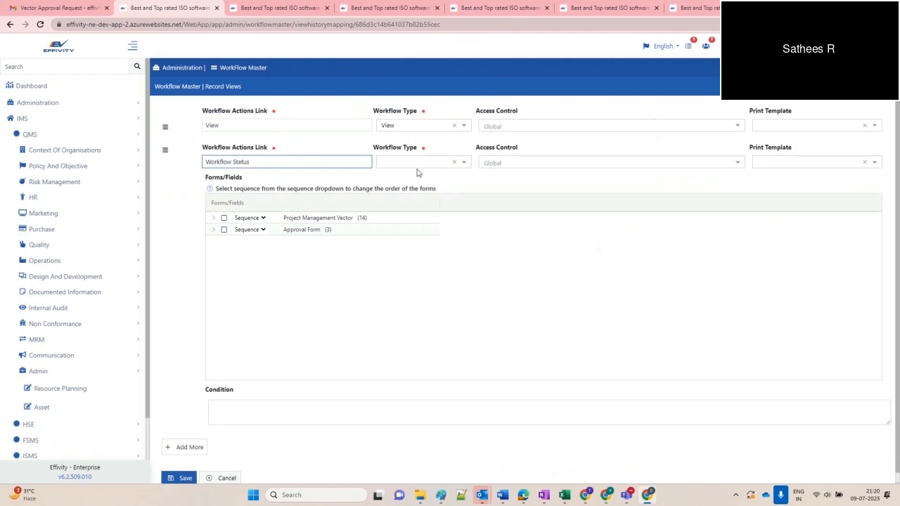
click(415, 162)
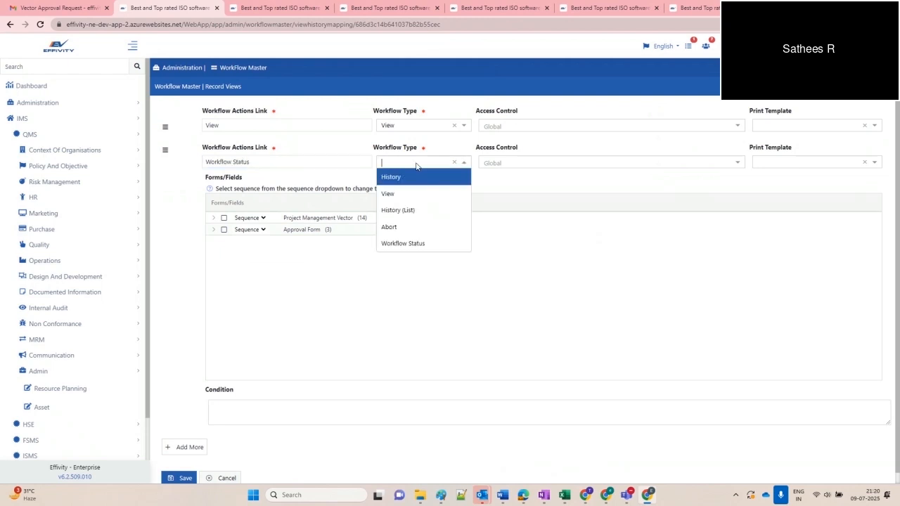
click(402, 242)
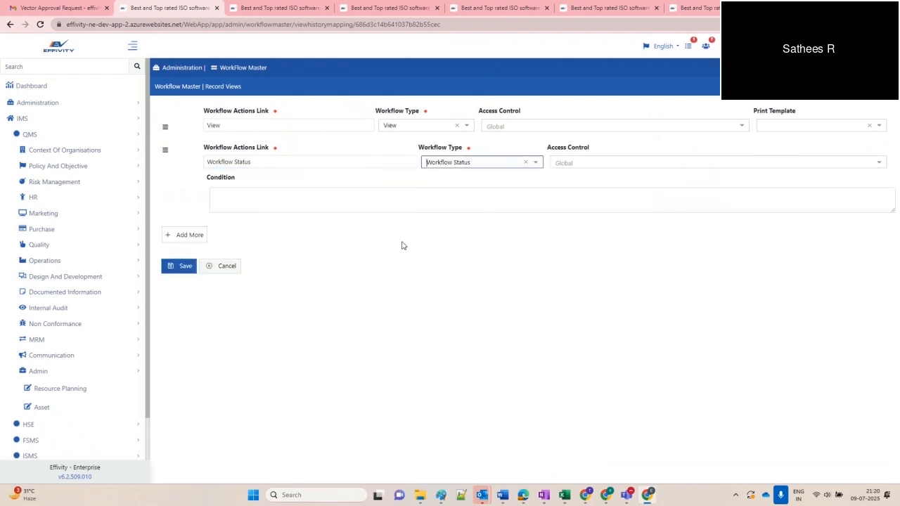
click(180, 265)
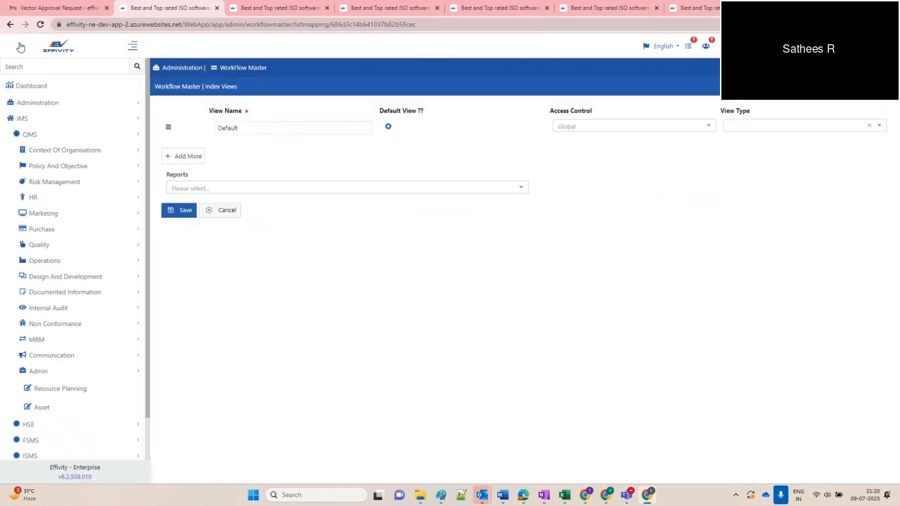
- Return to the Project Management Vector record list and check the workflow status of the Approval workflow demo record
click(10, 23)
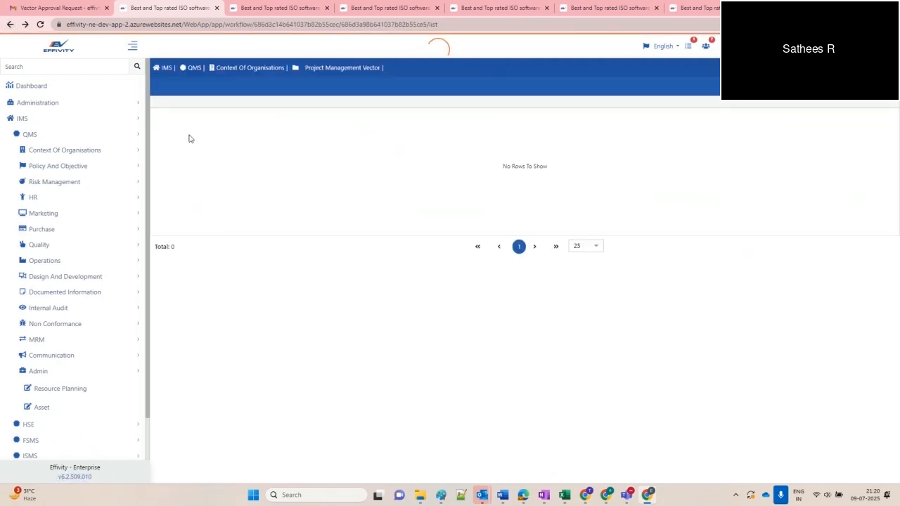
click(160, 114)
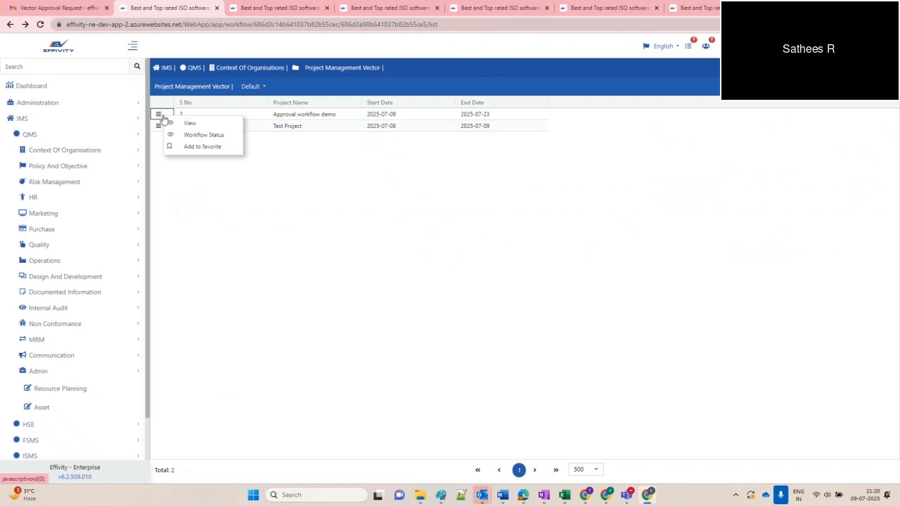
click(187, 135)
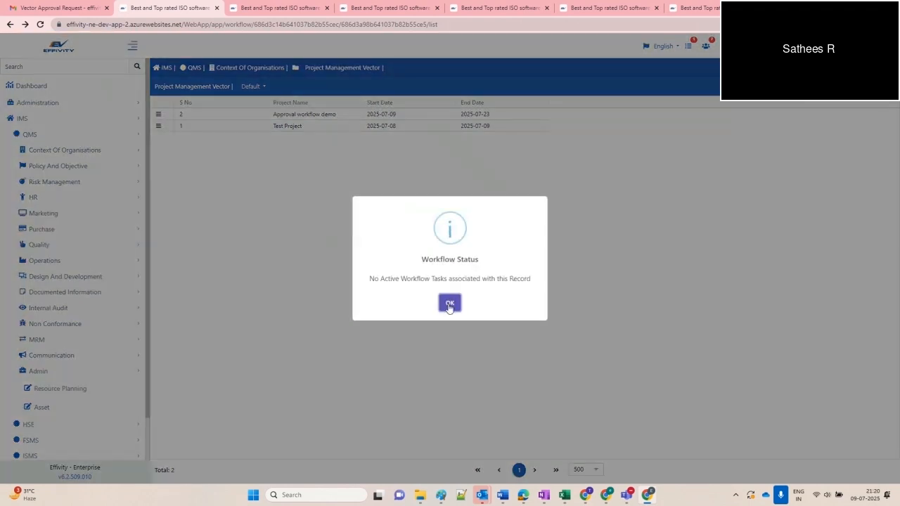
click(449, 302)
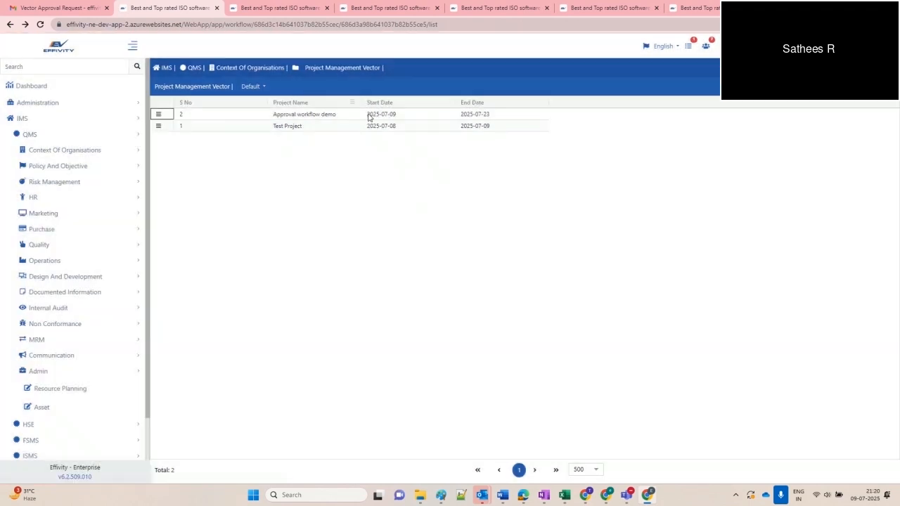
- Include all Project Management Vector and Approval Form fields in the View record view, and save the record views
click(886, 87)
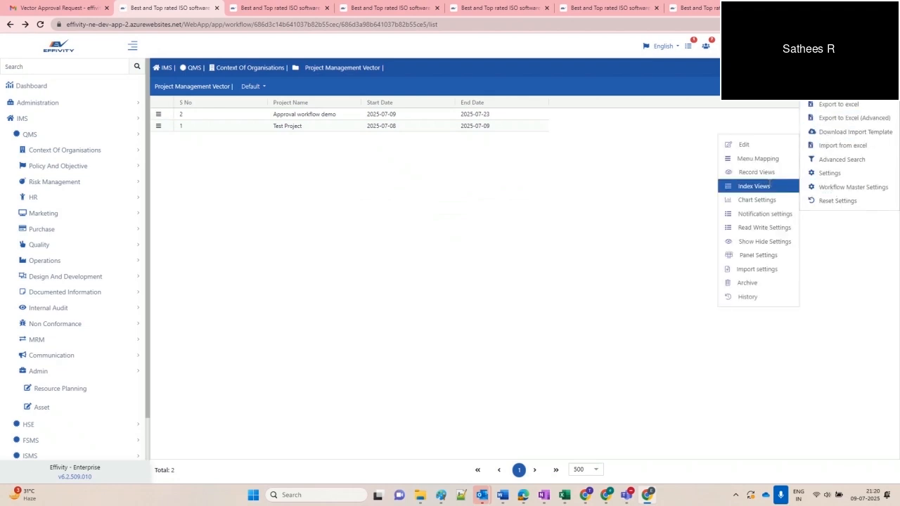
mouse_move(814, 189)
click(756, 172)
click(166, 128)
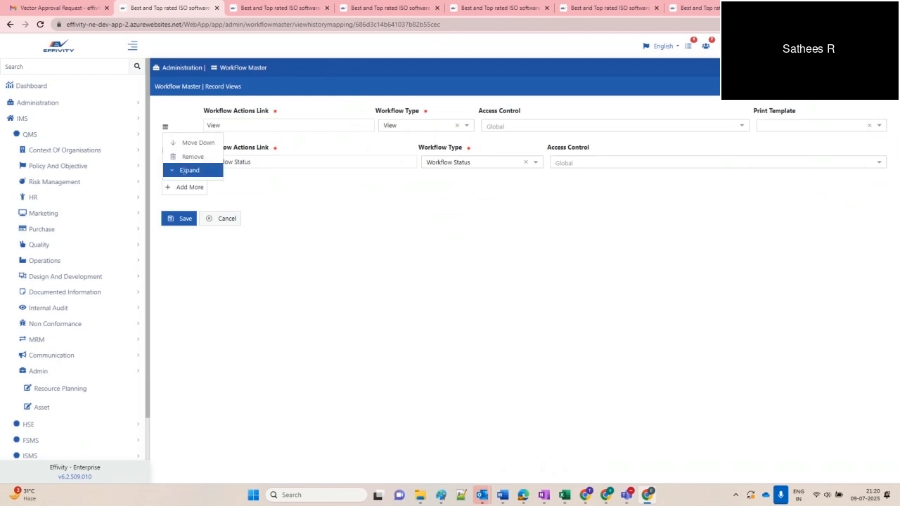
click(187, 170)
click(215, 181)
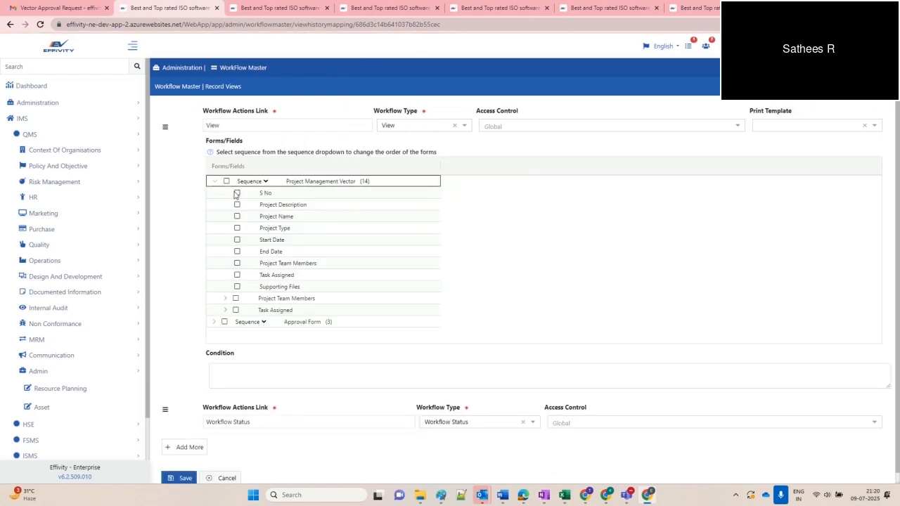
click(226, 182)
click(224, 193)
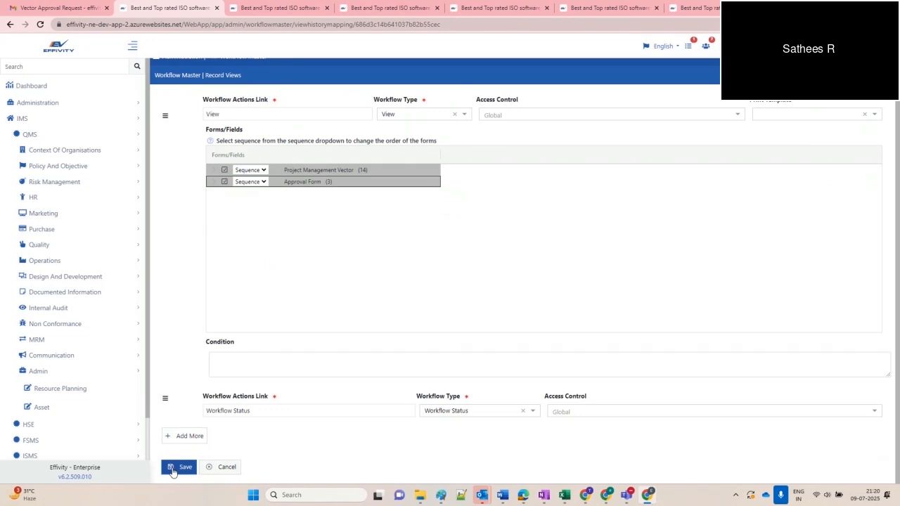
click(176, 469)
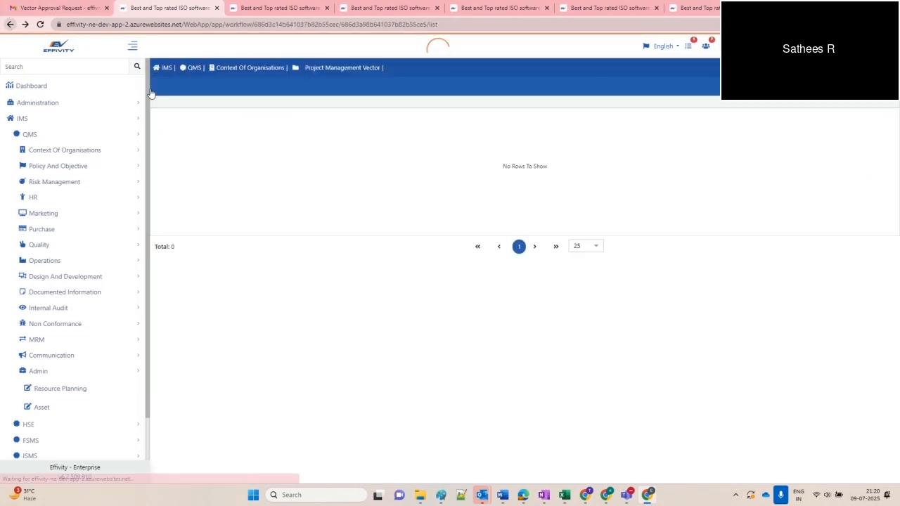
- View the Approval workflow demo record and review its project details and approval section
click(161, 120)
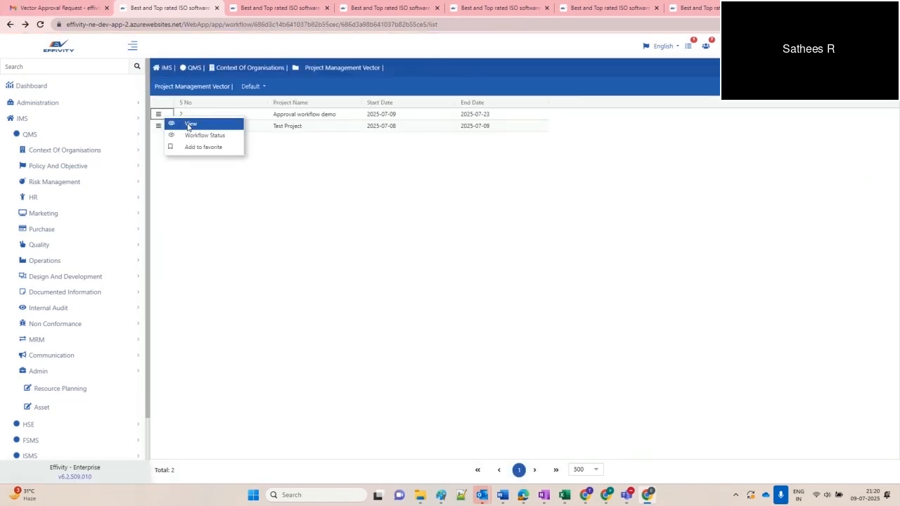
click(189, 126)
scroll(333, 283, down, 2)
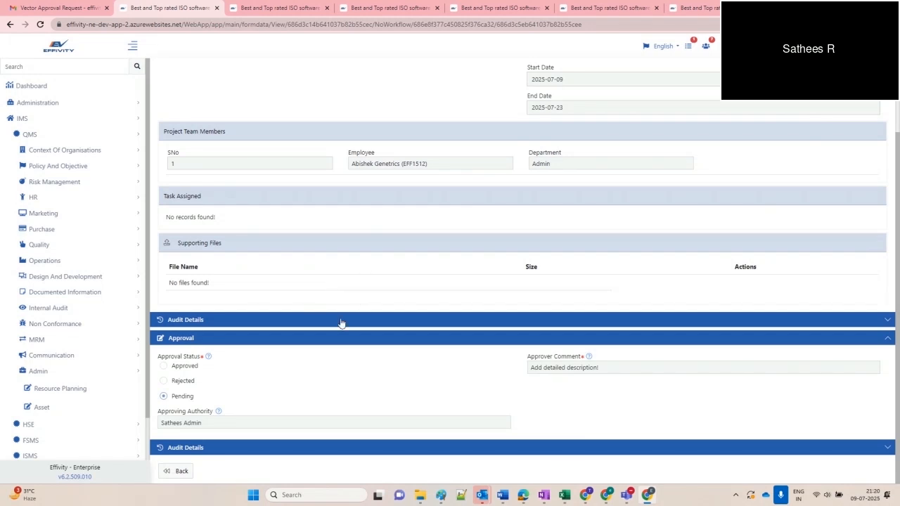
scroll(320, 404, up, 2)
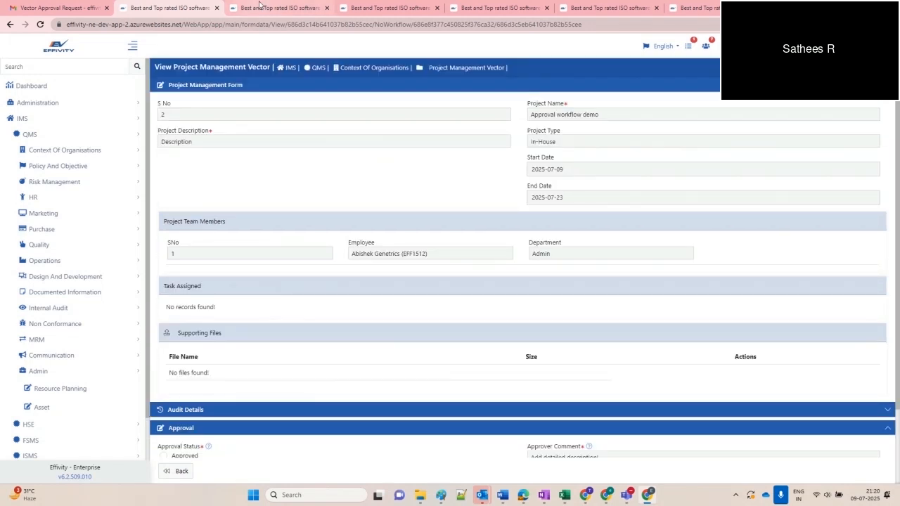
- Open version 2.0 of the Project Management Vector workflow for editing in the Workflow Builder and show its approval branches
click(262, 7)
click(35, 103)
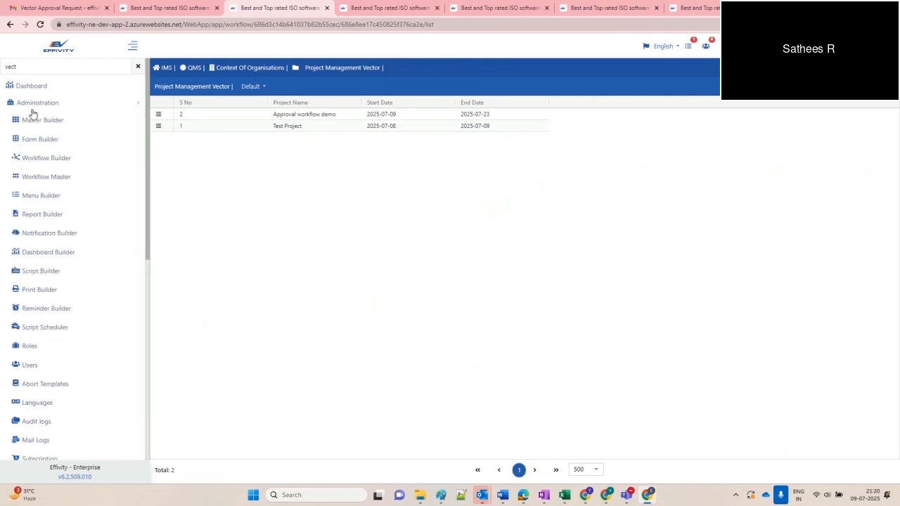
click(49, 158)
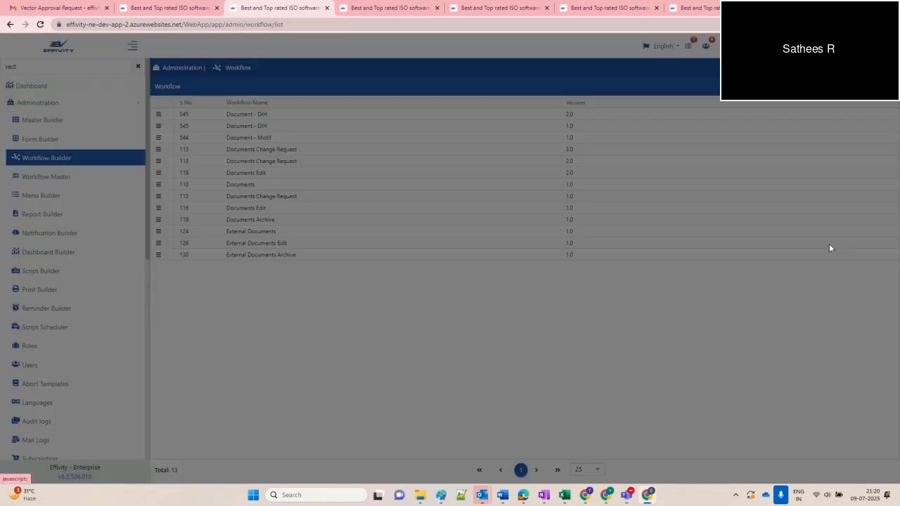
click(519, 202)
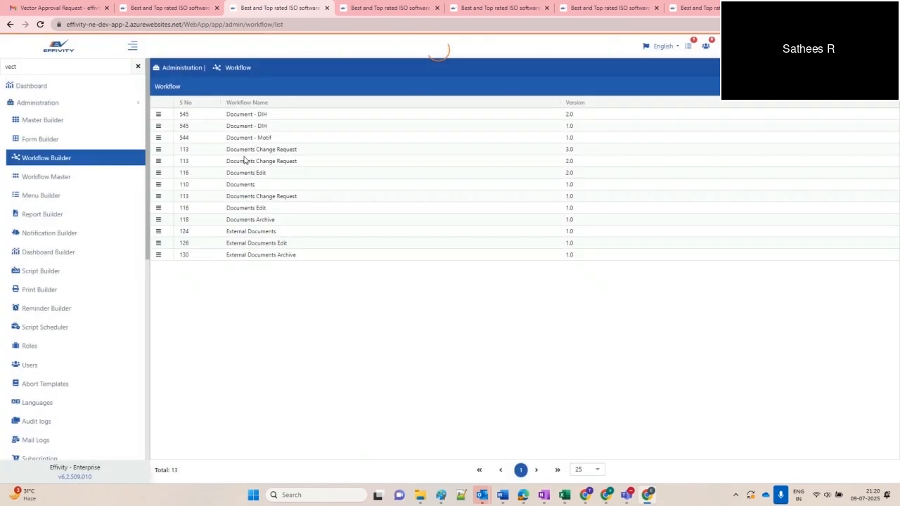
click(158, 114)
click(187, 121)
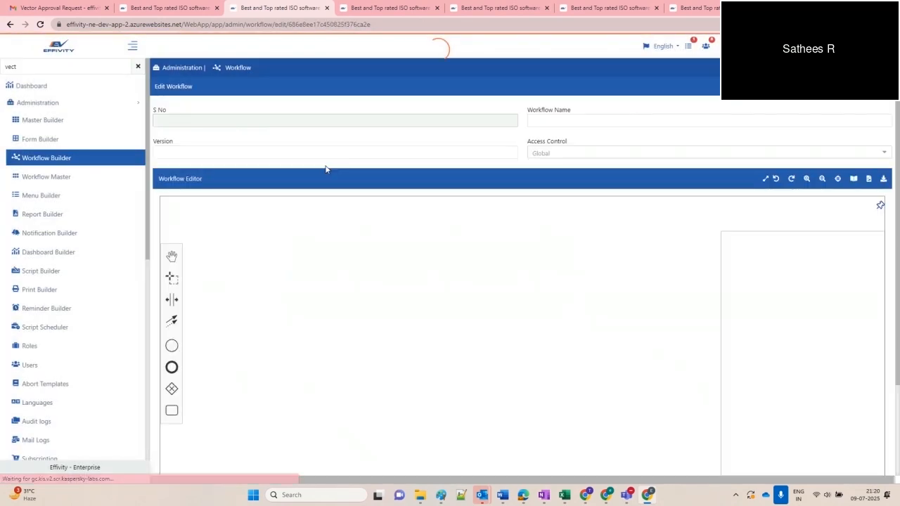
drag(357, 381, 437, 373)
scroll(416, 347, up, 2)
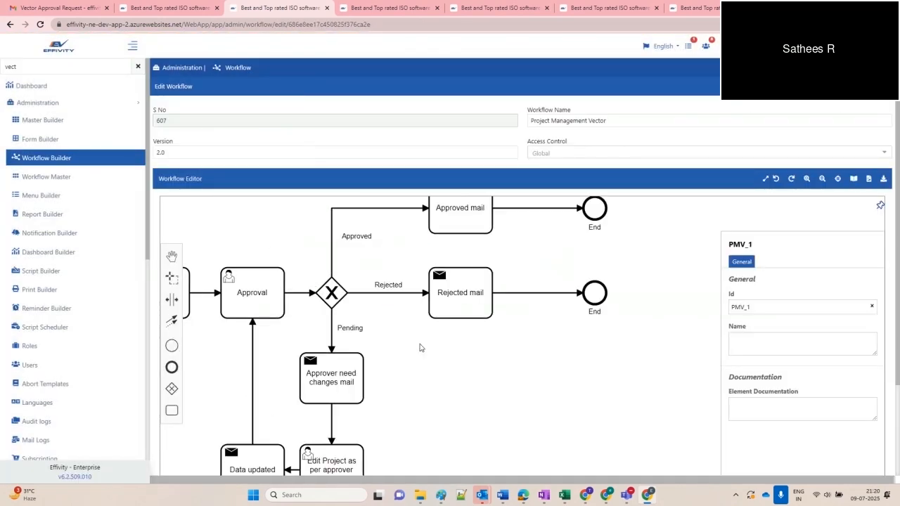
- Set the Pending flow's condition to ${ApprovalStatus==25}, and open the Rejected flow's condition value for editing
click(332, 322)
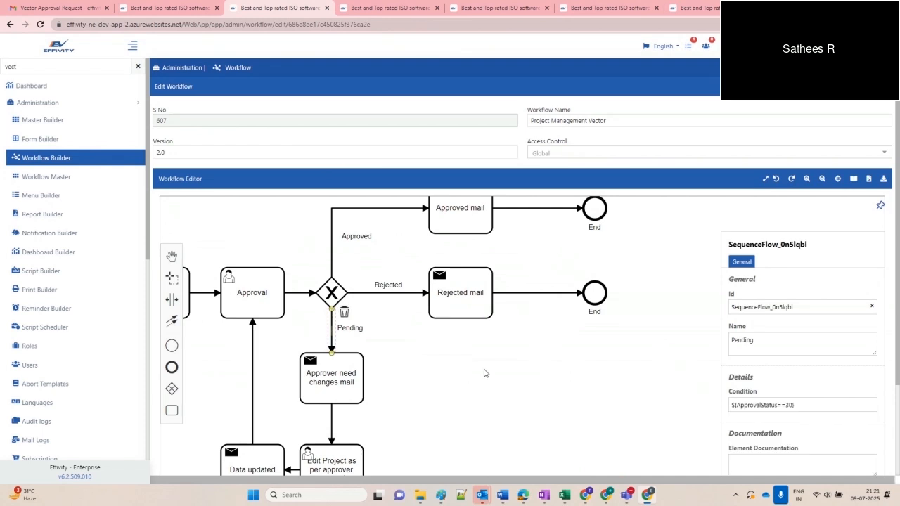
click(795, 411)
double_click(789, 405)
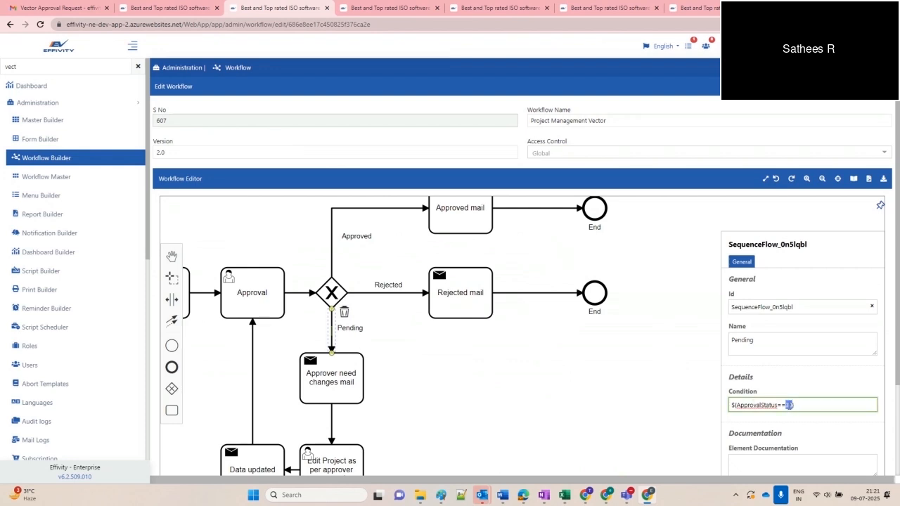
text(25)
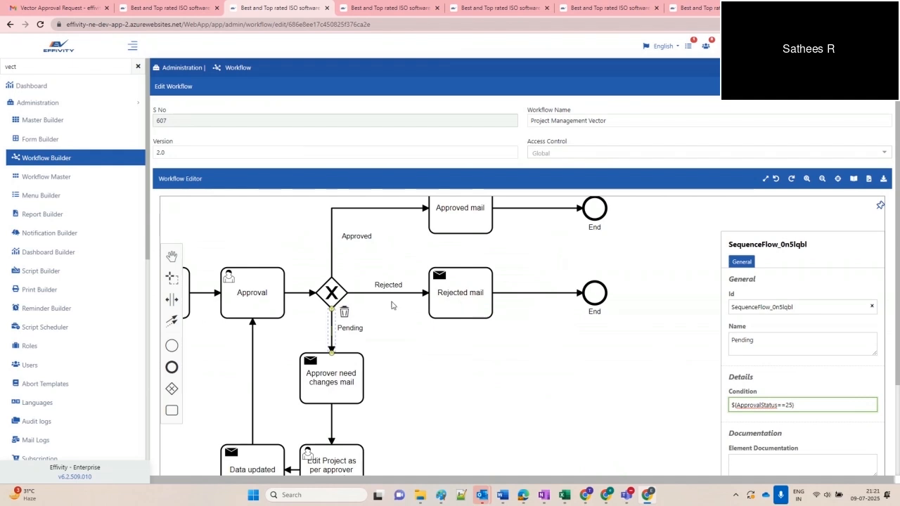
click(389, 295)
double_click(789, 405)
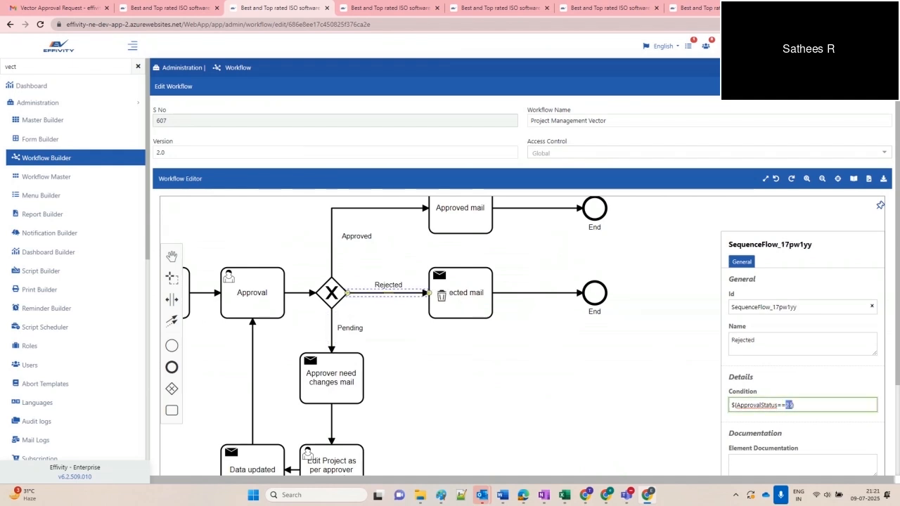
click(502, 427)
- Set the Project Management Vector workflow's version to 3.0 and save the workflow
double_click(156, 152)
text(3)
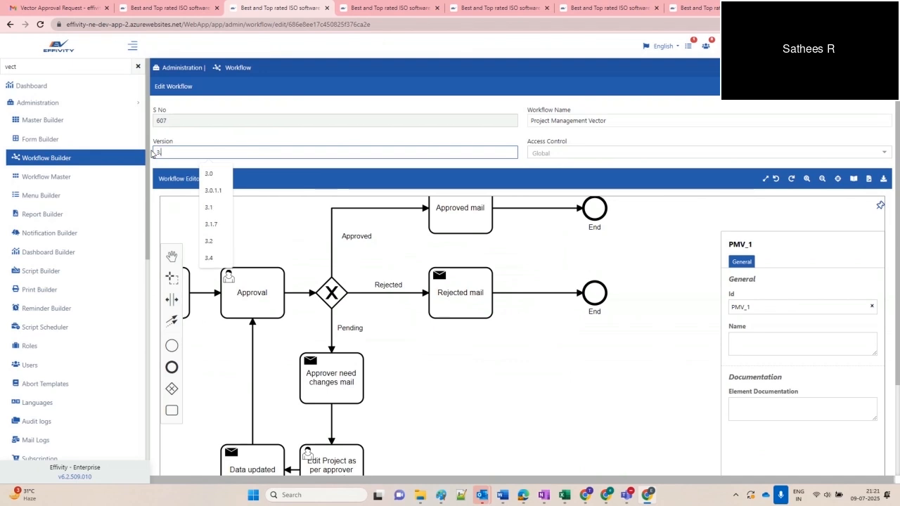
text(.0)
click(190, 141)
drag(897, 219, 898, 309)
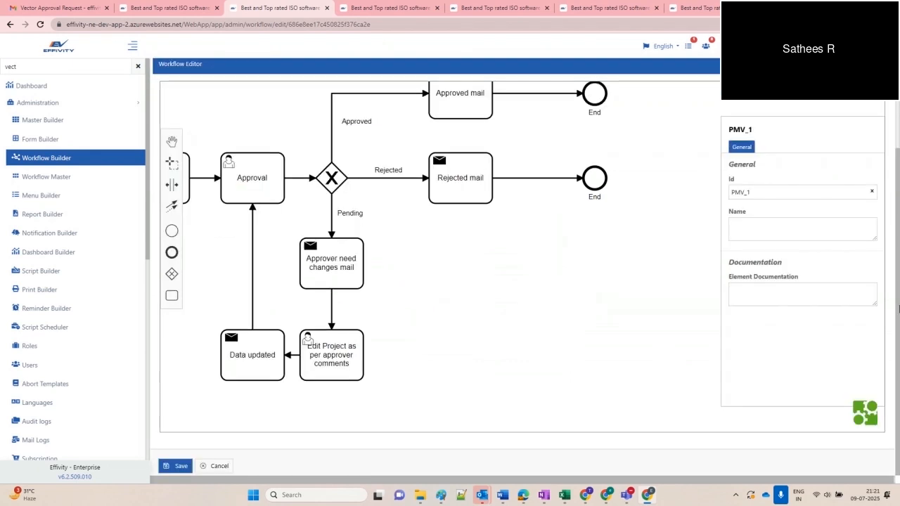
click(175, 465)
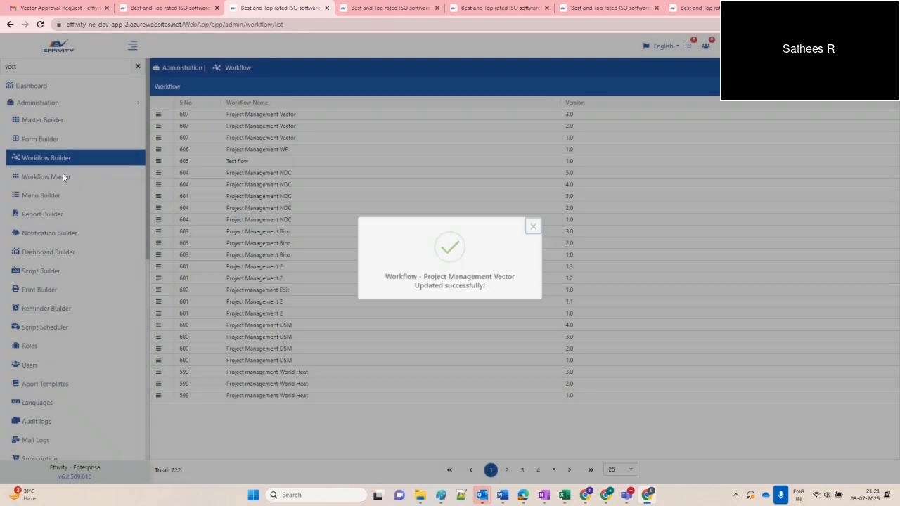
- Set the start workflow of the Project Management Vector workflow master to Project Management Vector - 3.0 and save it
click(62, 176)
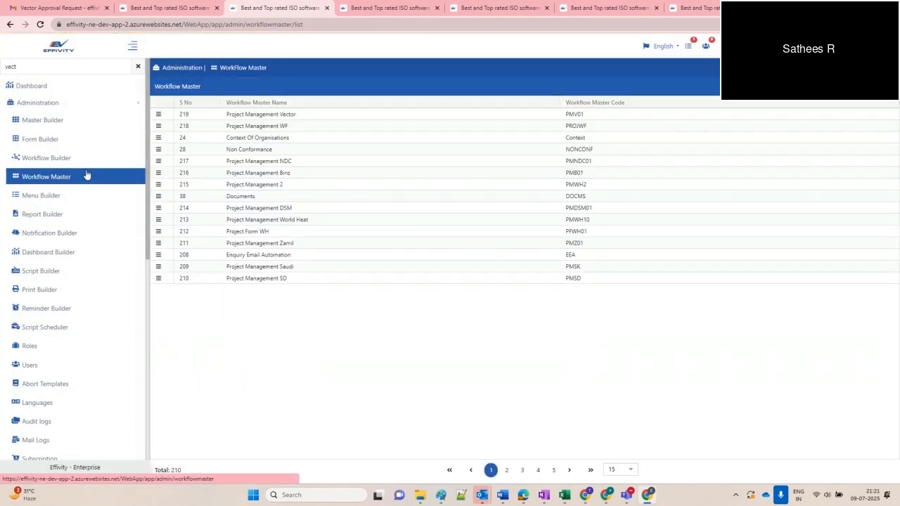
click(158, 114)
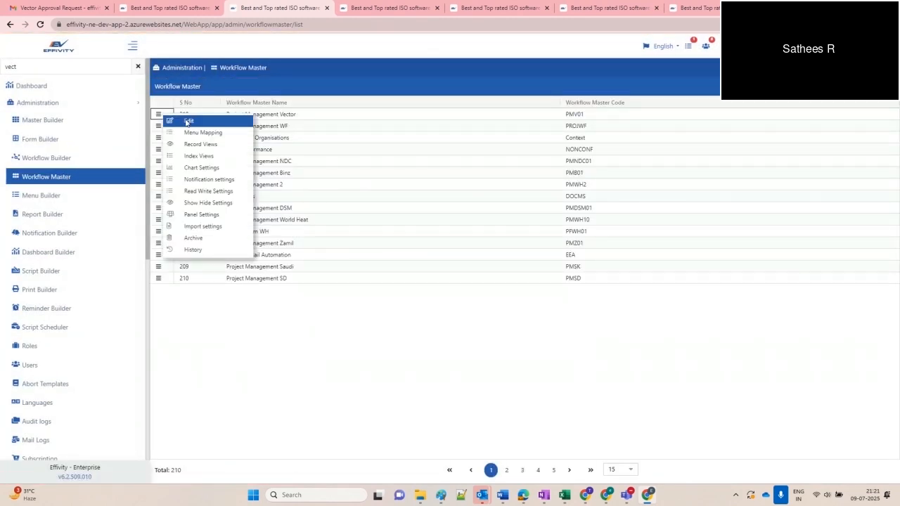
click(188, 121)
click(225, 254)
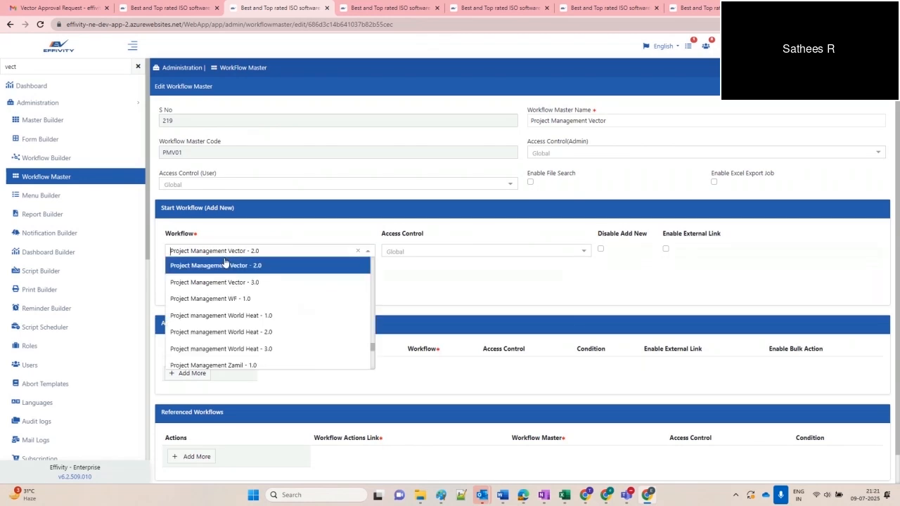
click(230, 282)
scroll(225, 344, down, 1)
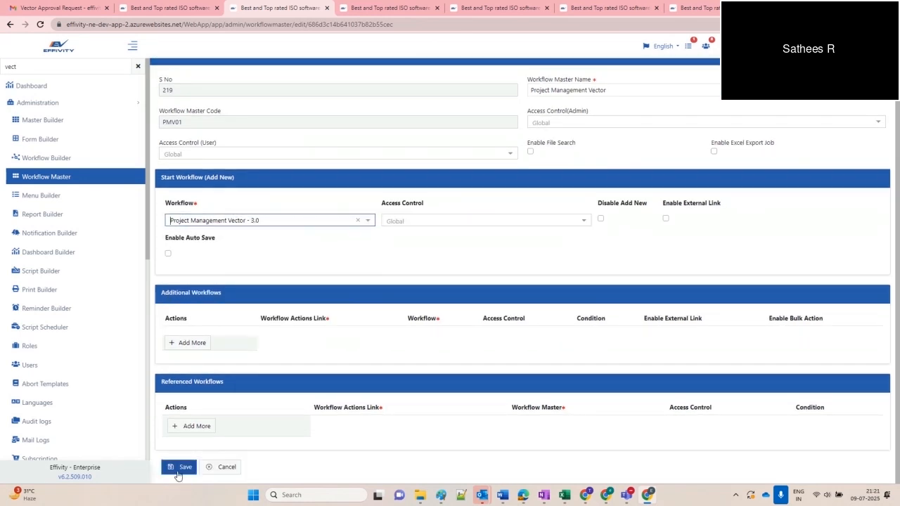
click(179, 469)
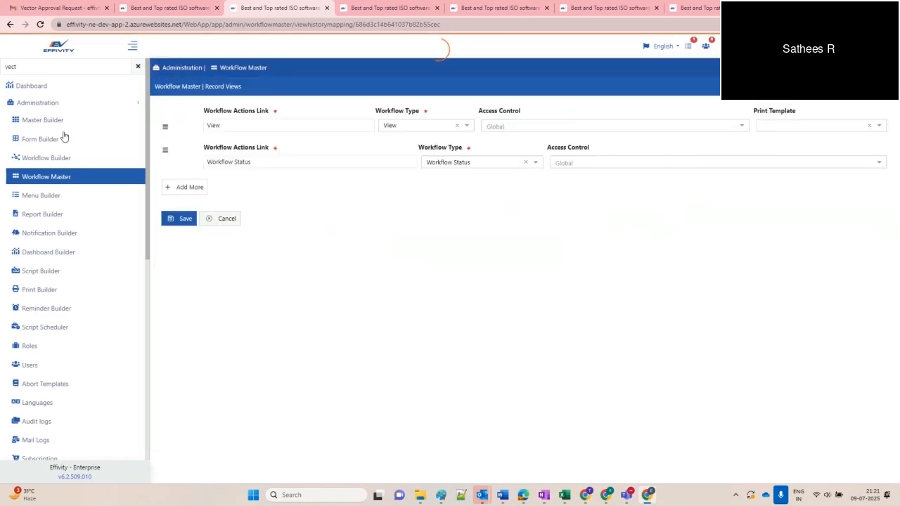
- Find the Project Management Vector module by searching for "vecto" and start a new project record in it
click(55, 105)
double_click(47, 66)
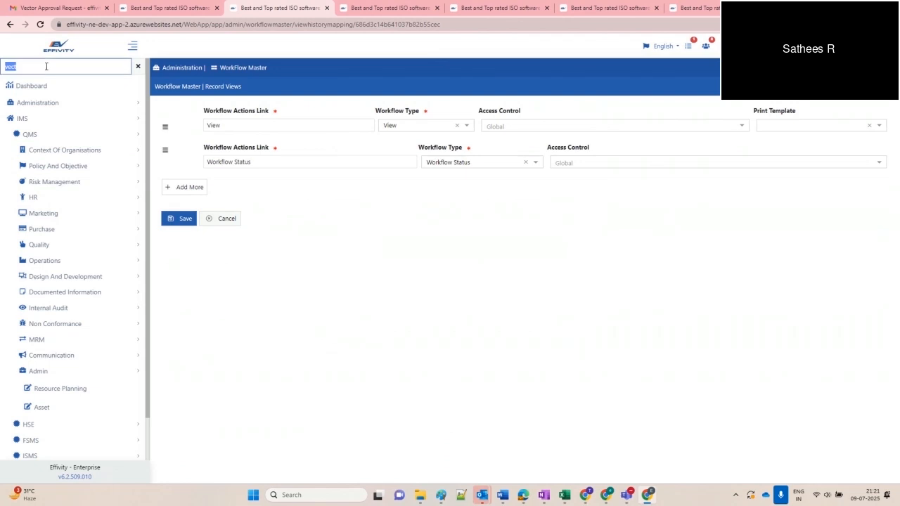
click(46, 66)
text(o)
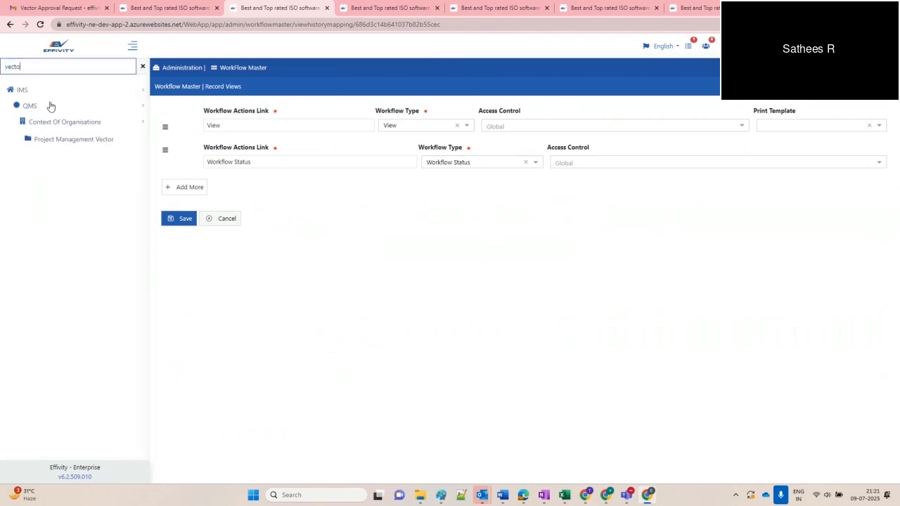
click(62, 140)
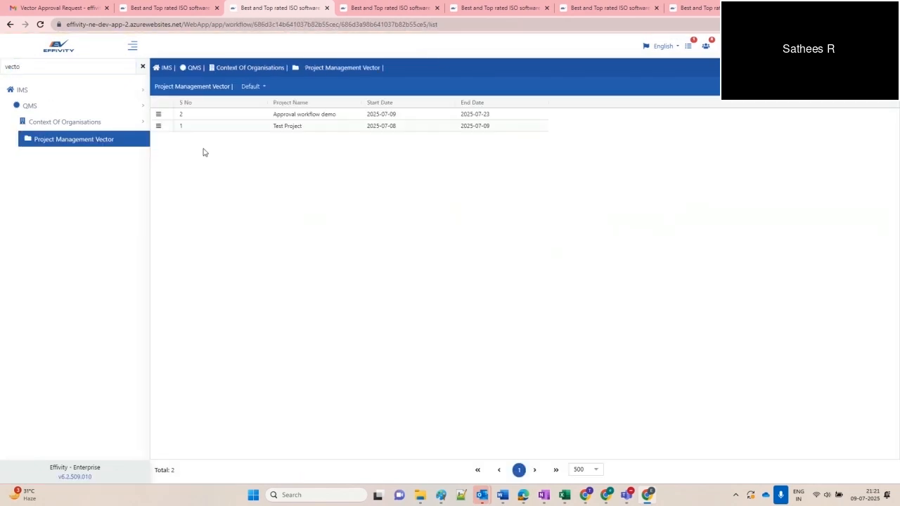
click(862, 86)
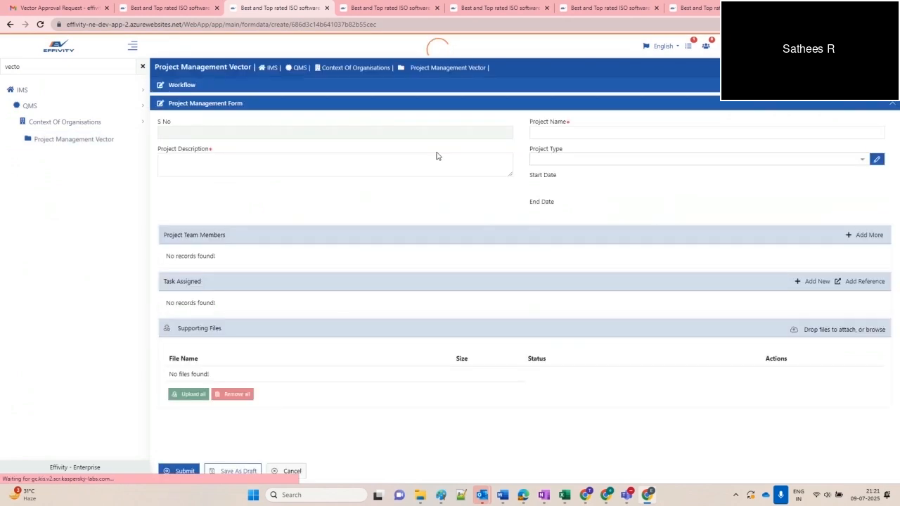
- Fill in the project form with description "New", name "New 1" and type In-House, and submit it
click(208, 161)
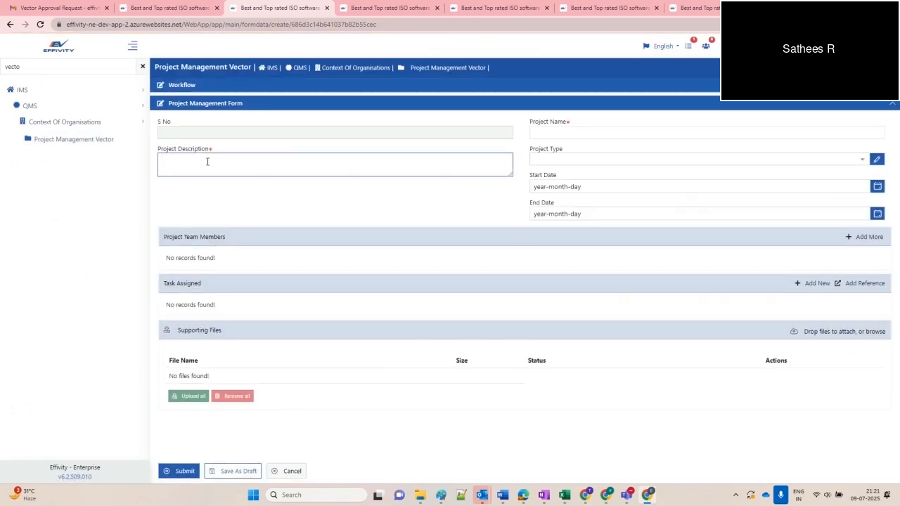
text(New)
click(555, 133)
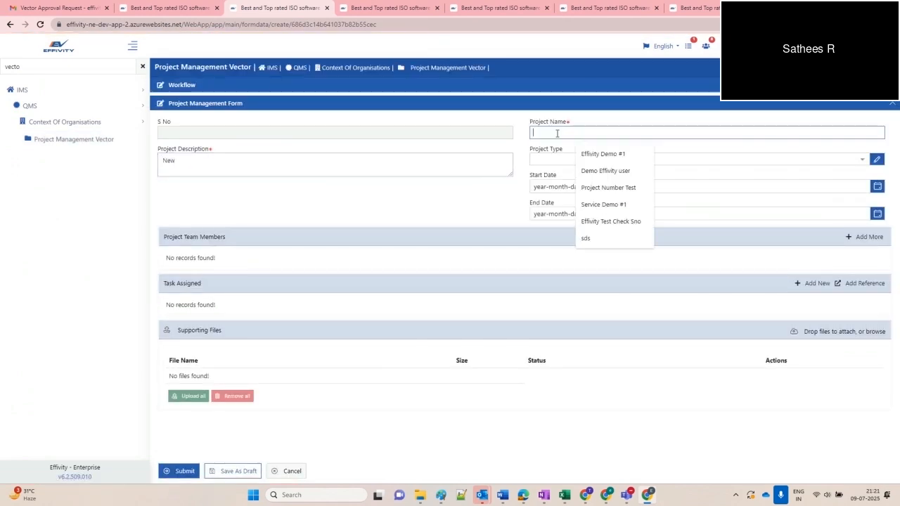
text(New 1)
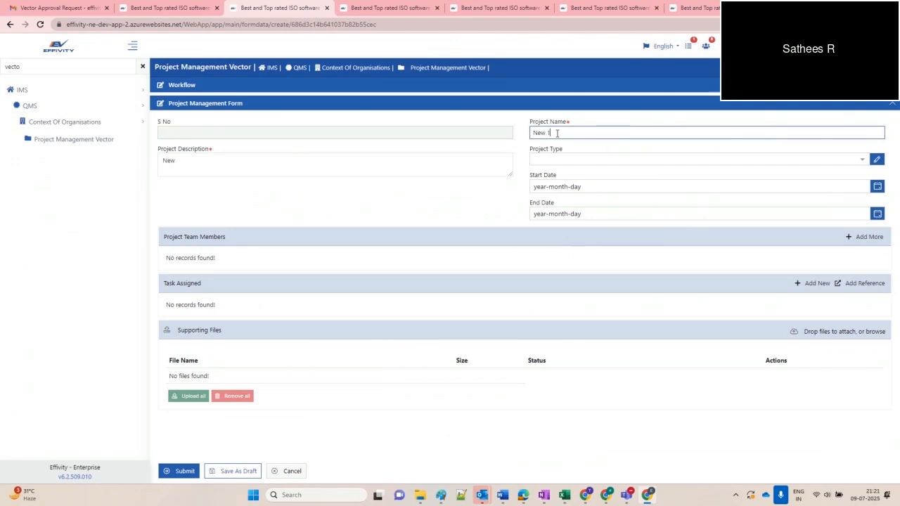
click(564, 160)
click(547, 175)
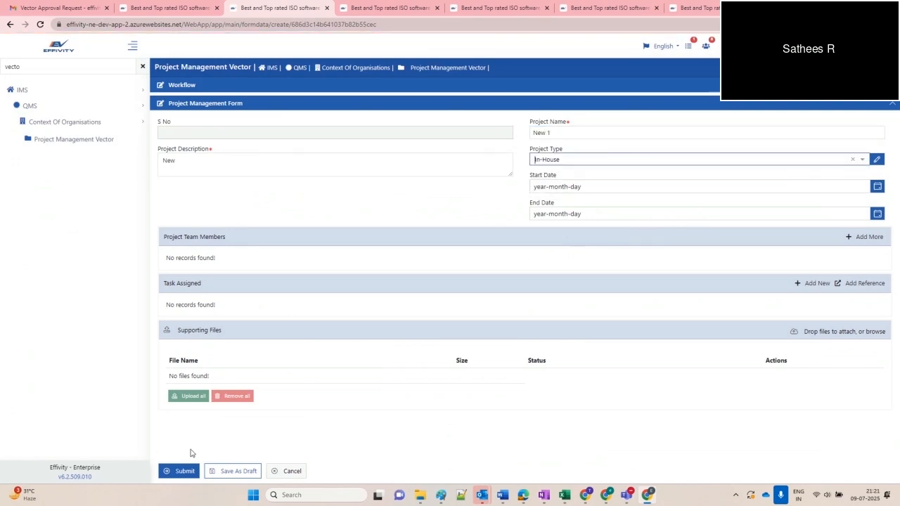
click(181, 472)
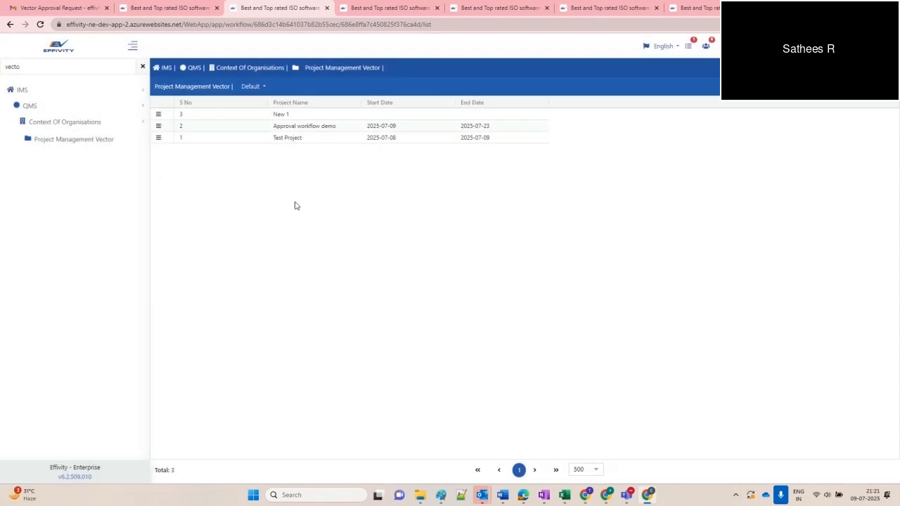
- Claim the latest Project Management Vector Approval task from the workflow group notifications and open it for completion
click(706, 46)
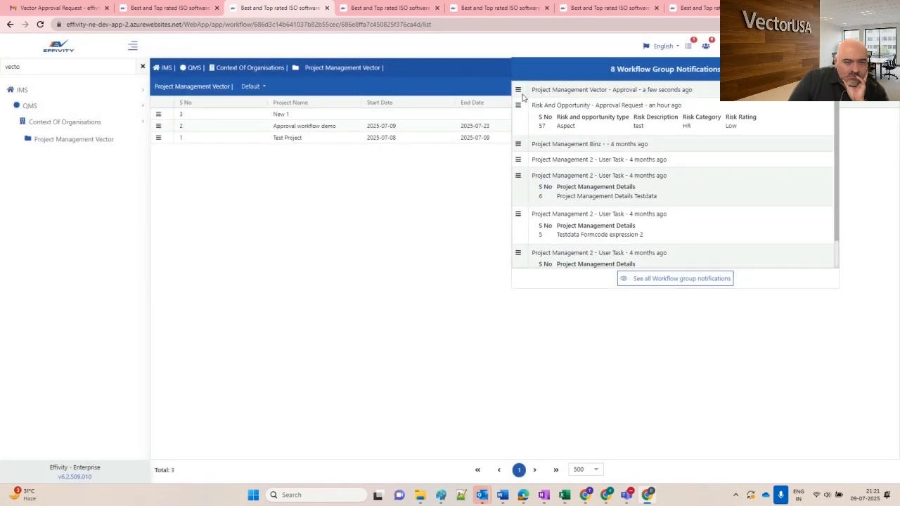
click(517, 91)
click(543, 95)
click(430, 294)
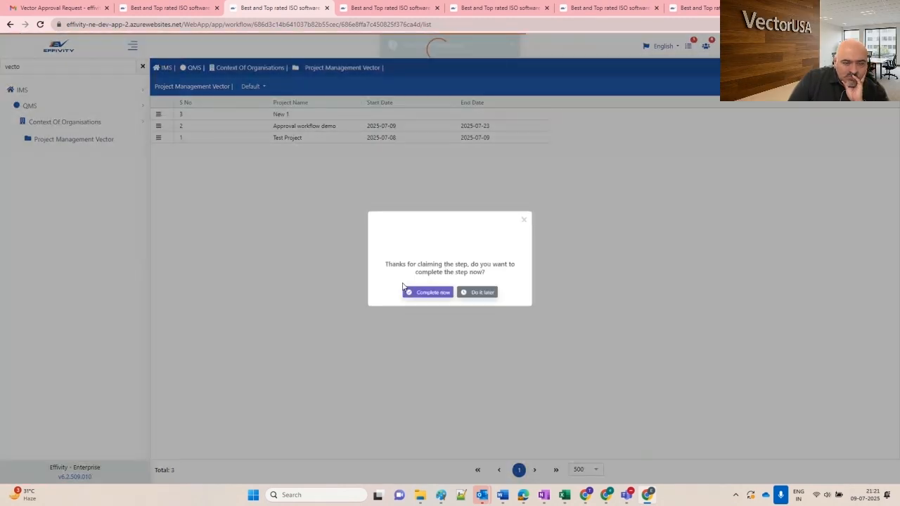
click(416, 297)
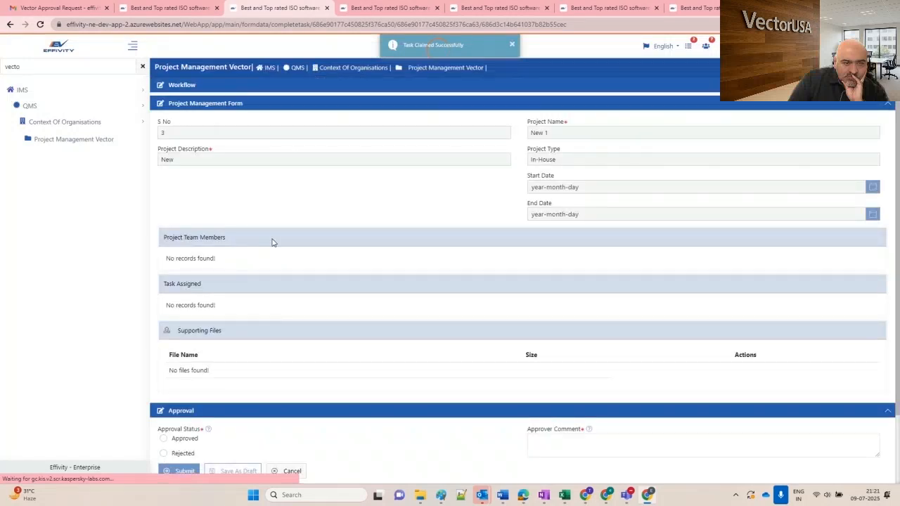
- Set the approval status to Pending with the approver comment "Add details" and submit the approval
scroll(272, 239, down, 2)
click(182, 387)
click(563, 356)
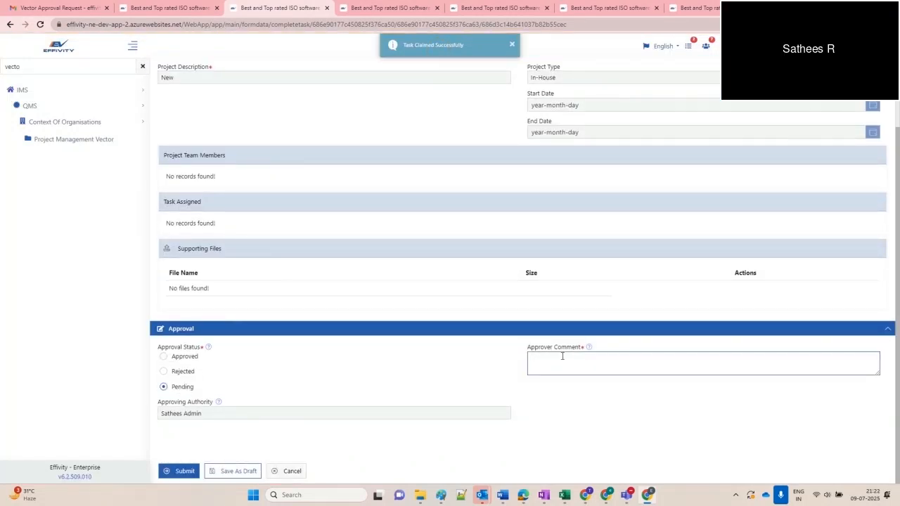
text(Add de)
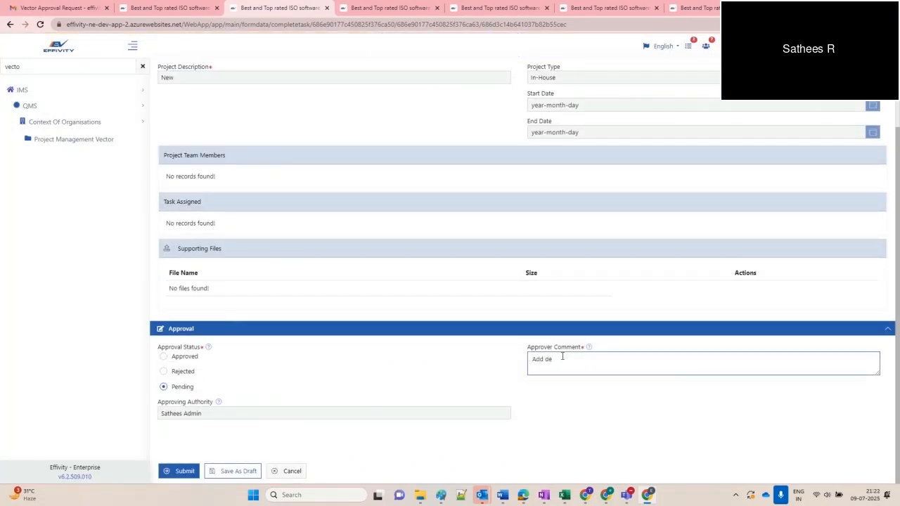
text(tails)
click(176, 471)
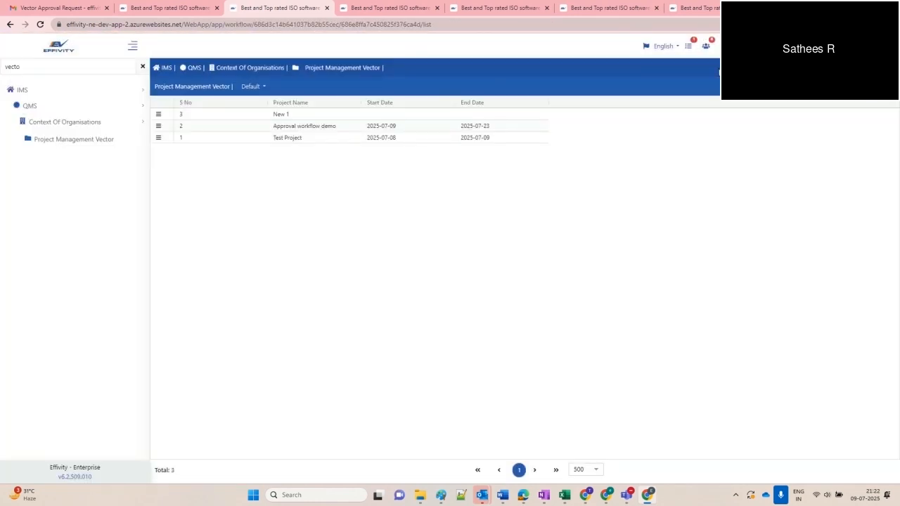
- View the workflow status diagram of the New 1 project and examine its Pending branch
click(158, 113)
click(193, 135)
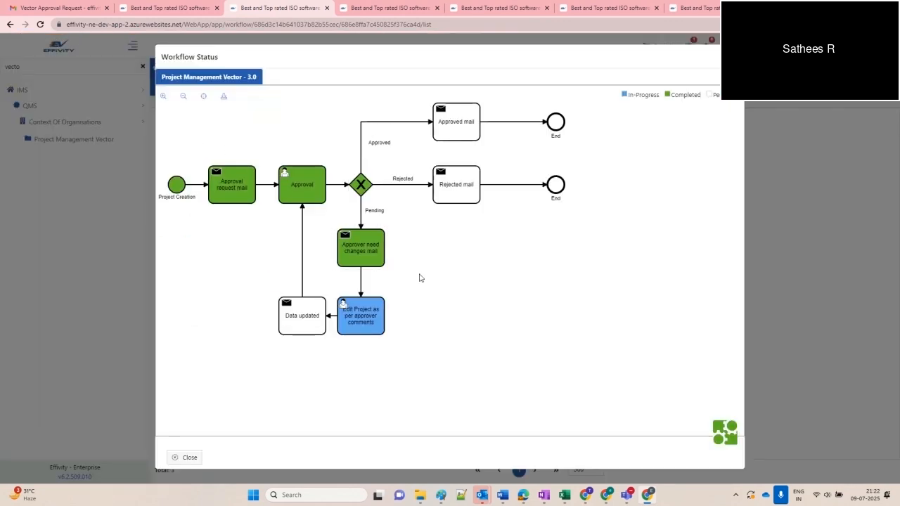
scroll(412, 273, up, 3)
drag(451, 287, 520, 302)
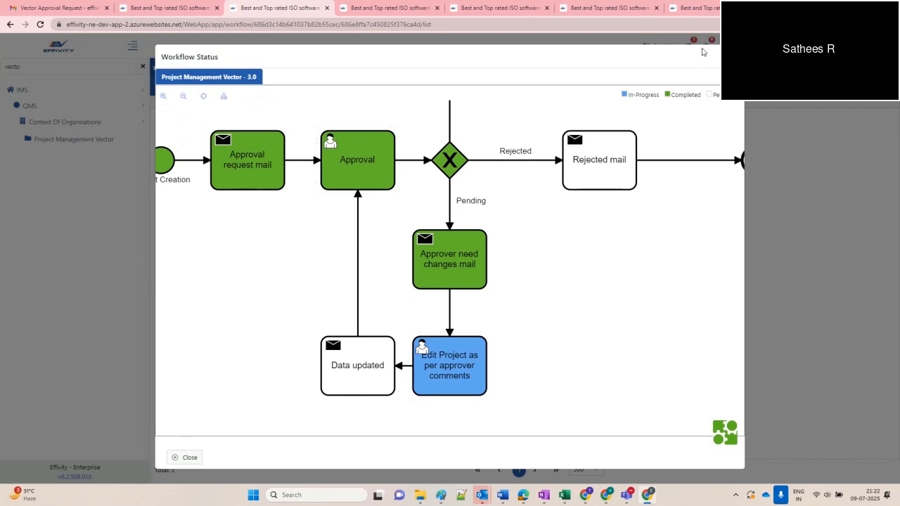
click(729, 57)
- Claim the "Edit Project as per approver comments" task from the group notifications and open it for completion
click(705, 47)
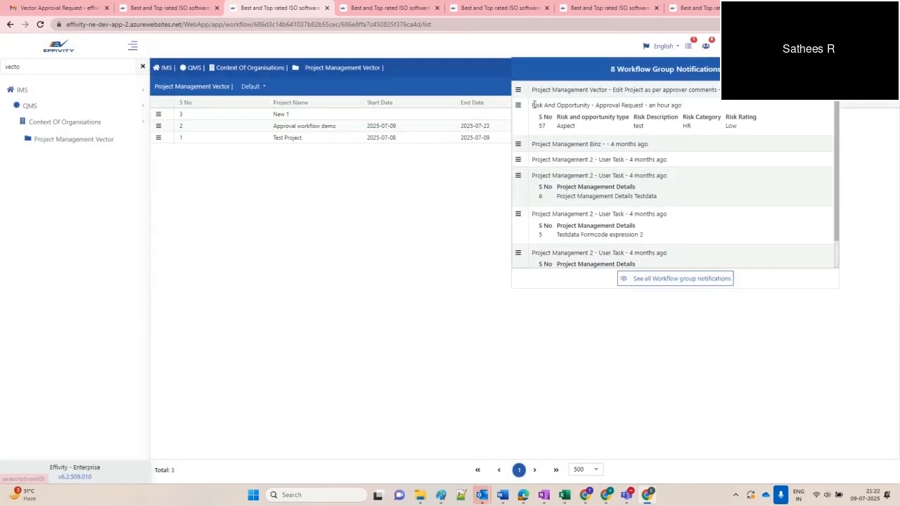
drag(613, 90, 696, 90)
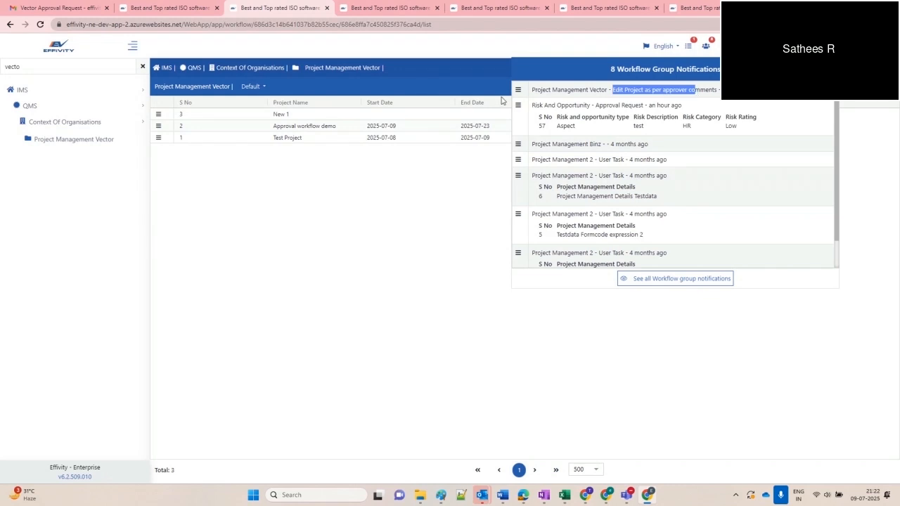
click(518, 91)
click(546, 94)
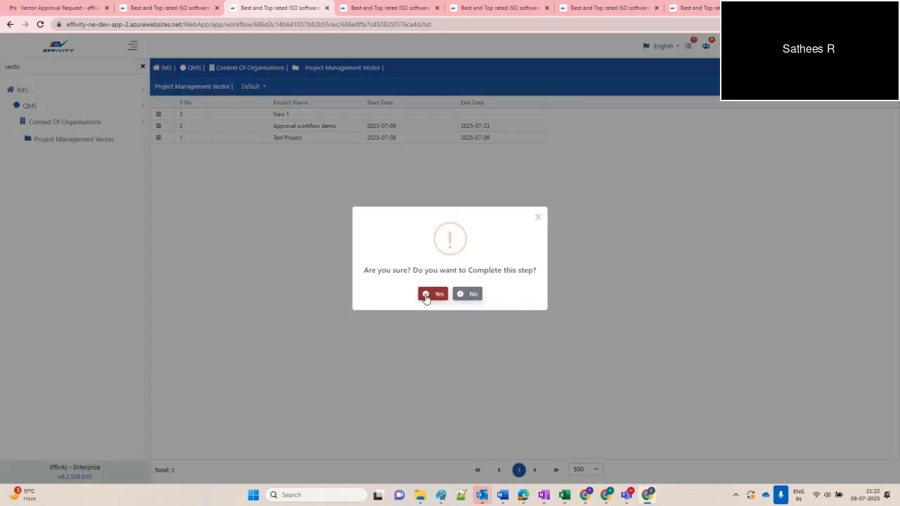
click(430, 291)
click(415, 299)
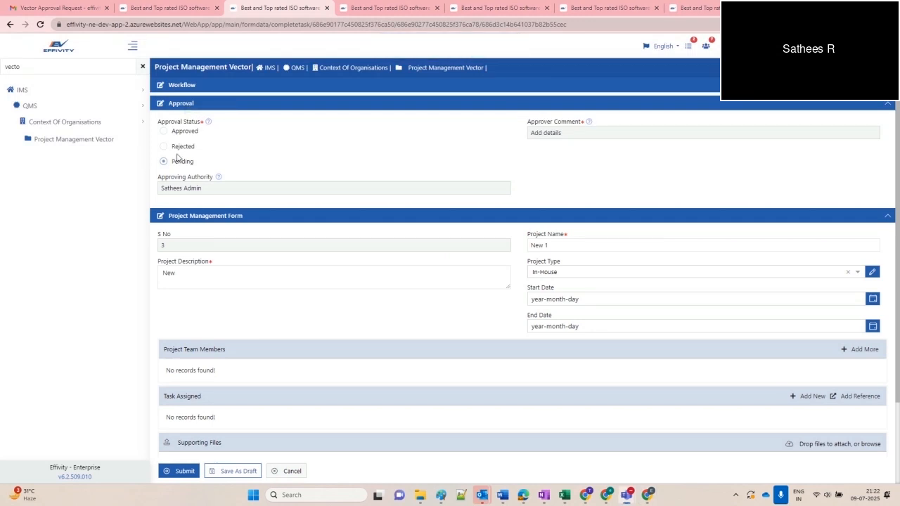
- Check the approver comment and extend the project description to "New Adding more details"
mouse_move(209, 123)
drag(529, 133, 574, 135)
click(216, 281)
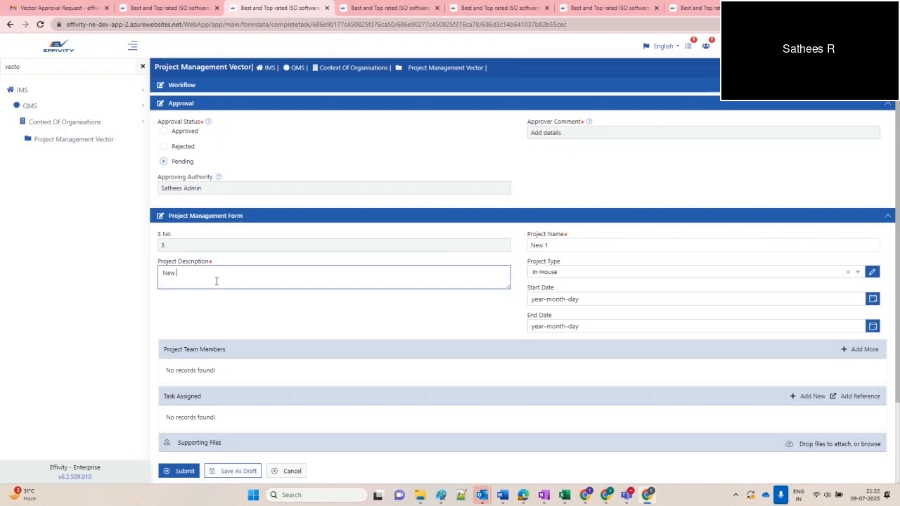
text(Adding more details)
- Set the project's start date to 2025-07-16 and end date to 2025-07-25, and submit the edited project
click(550, 303)
click(585, 379)
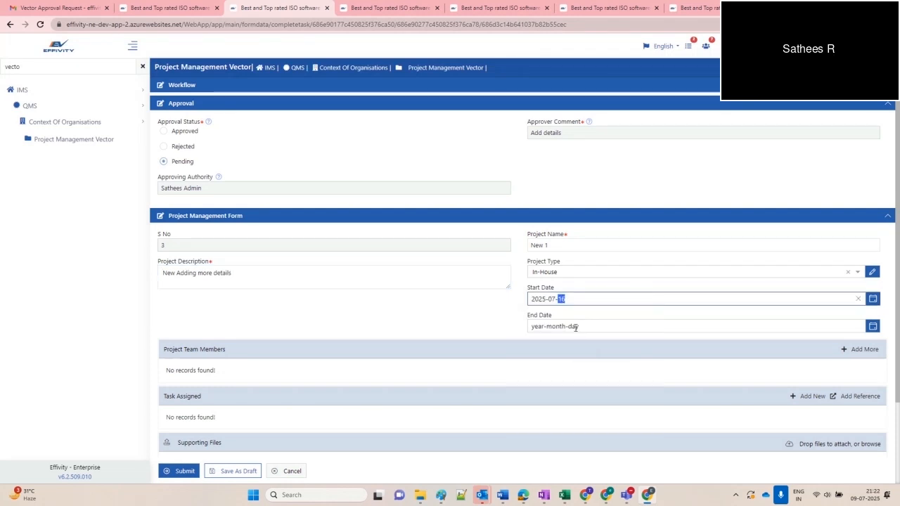
click(575, 327)
click(615, 422)
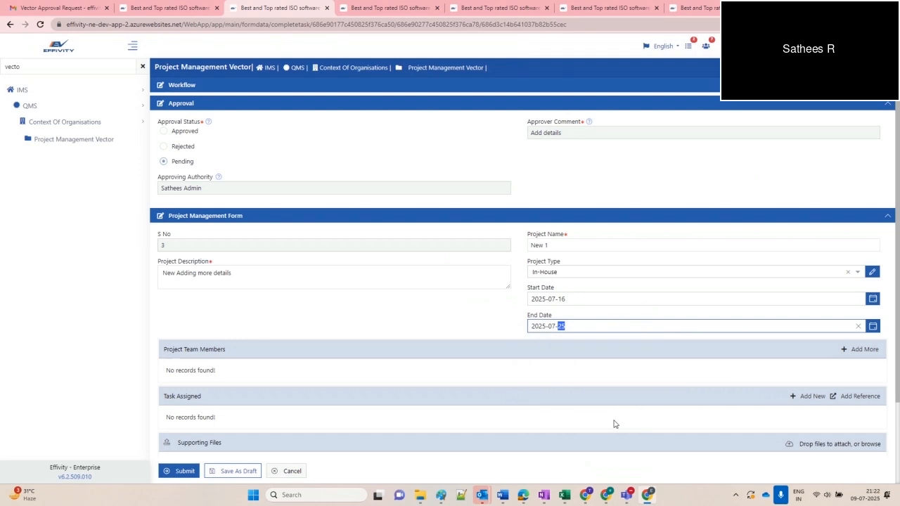
scroll(614, 422, down, 1)
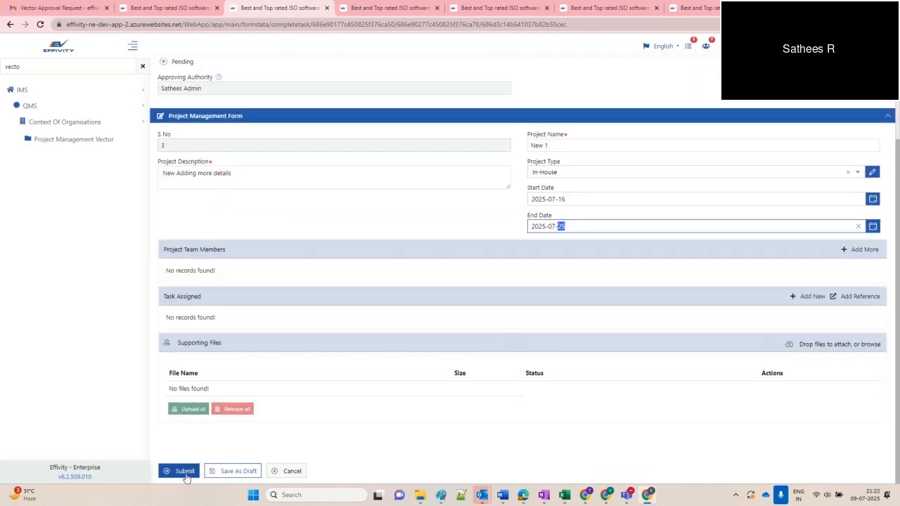
click(185, 472)
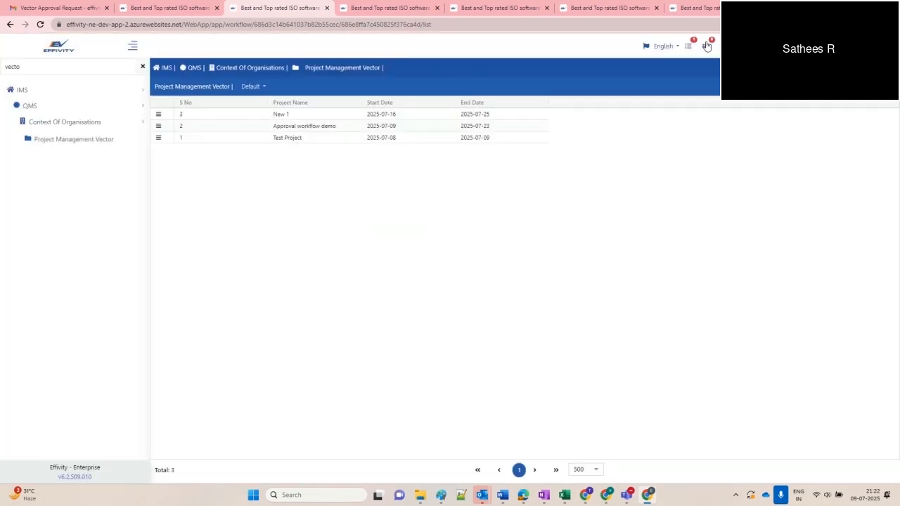
- Claim the new Project Management Vector Approval task, open it for completion, and review the updated project details down to the Approval section
click(702, 57)
click(517, 91)
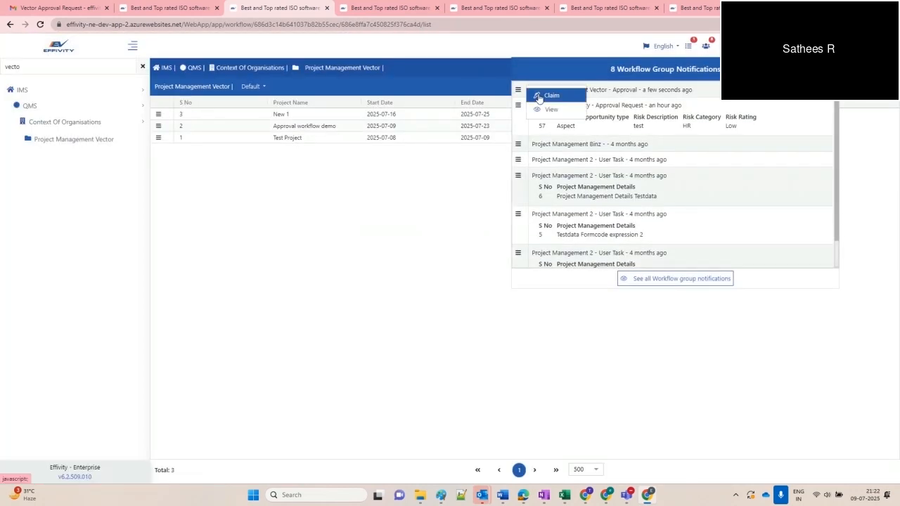
click(548, 93)
click(432, 295)
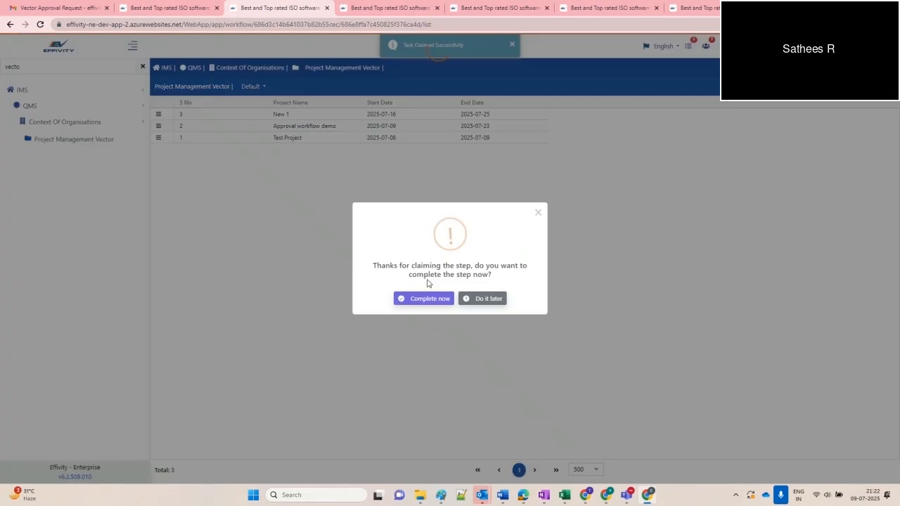
click(426, 304)
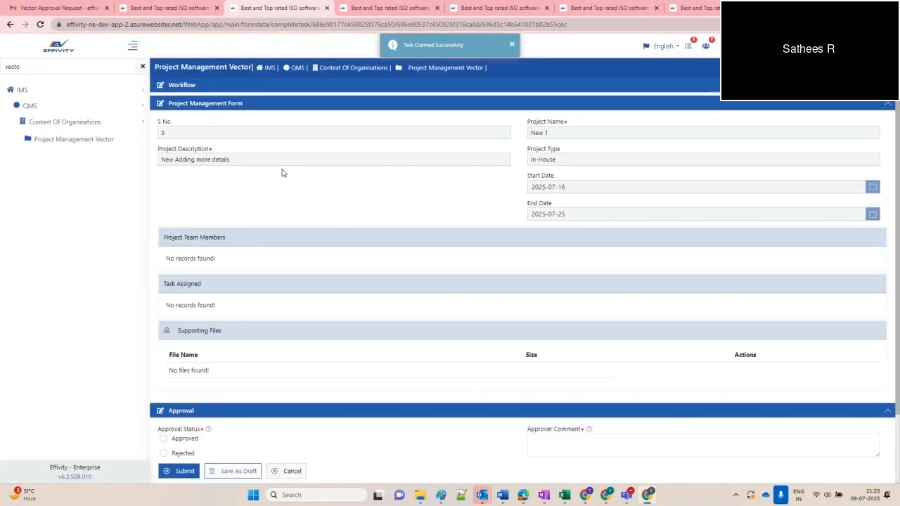
mouse_move(239, 160)
mouse_down()
mouse_move(173, 160)
mouse_move(249, 167)
mouse_up()
click(249, 167)
scroll(253, 285, down, 2)
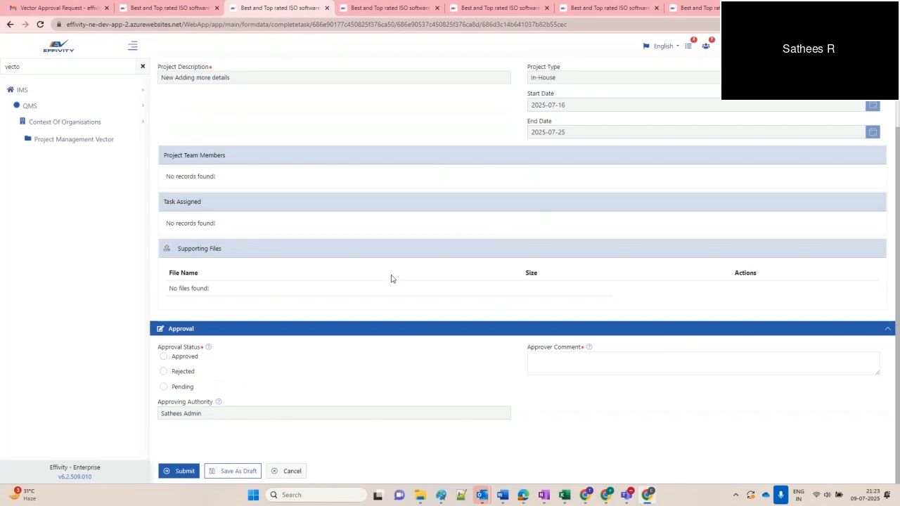
- Find the Workflow Builder and open version 3.0 of the Project Management Vector workflow for editing
scroll(391, 277, up, 2)
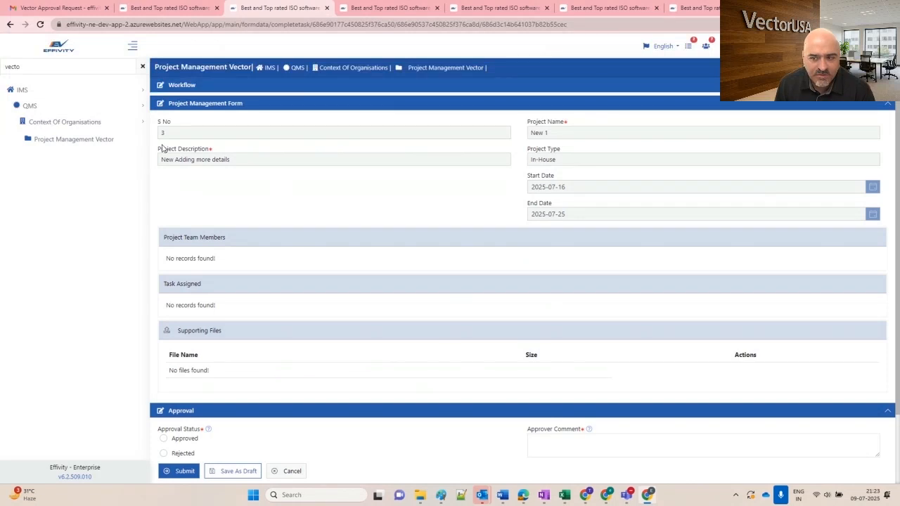
double_click(89, 74)
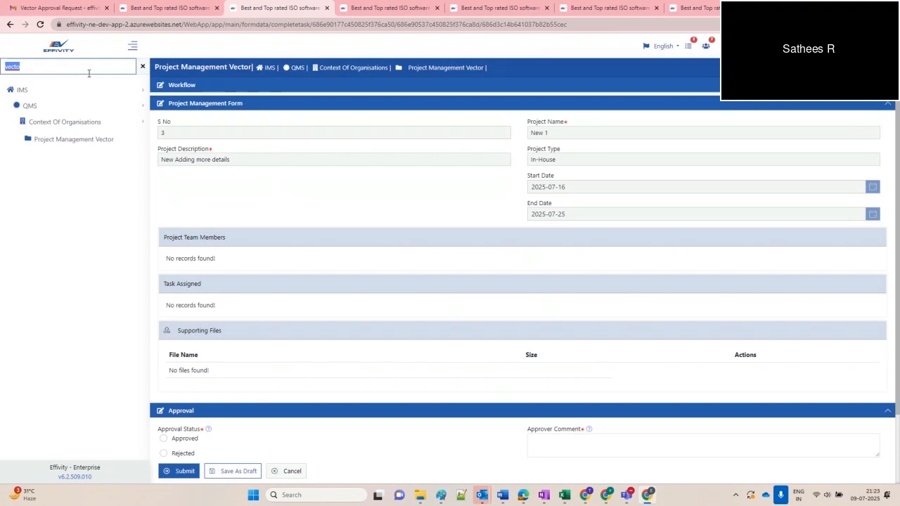
text(work)
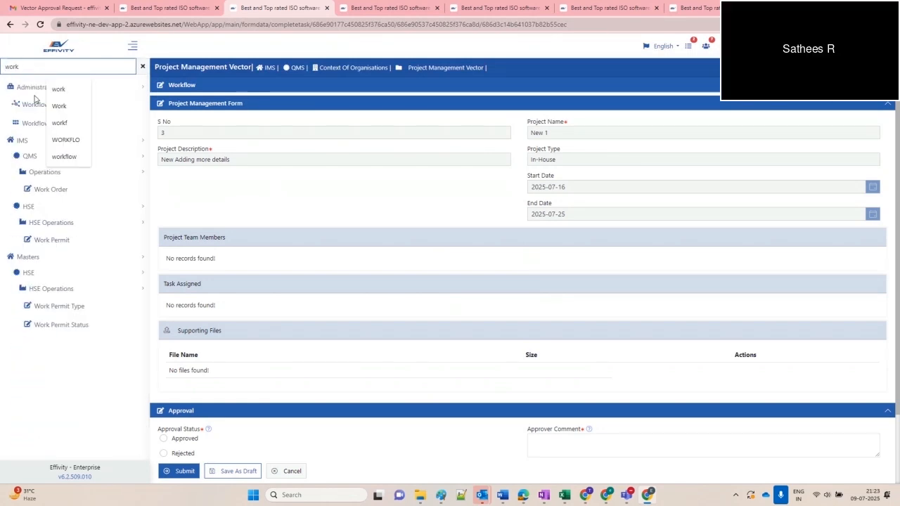
click(33, 104)
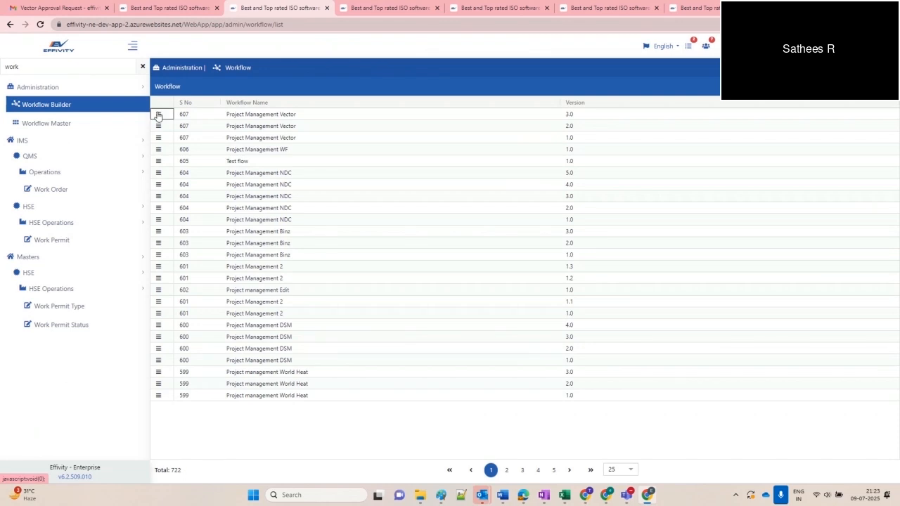
click(159, 116)
click(180, 119)
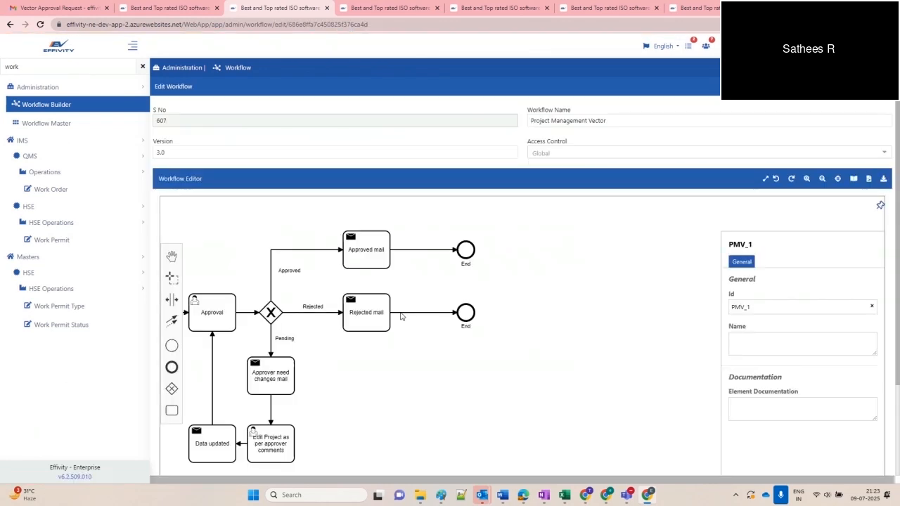
- Examine the forms and assignee expression of the "Edit Project as per approver comments" task
click(276, 445)
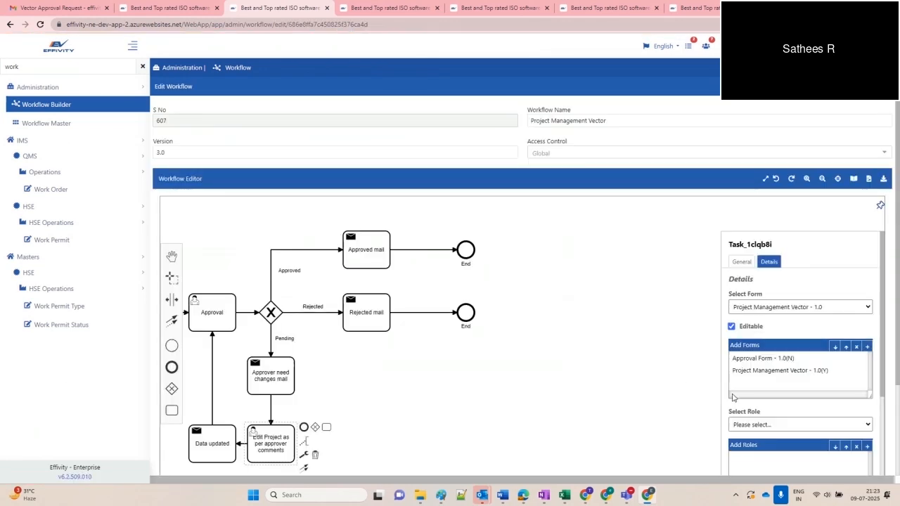
scroll(731, 399, down, 3)
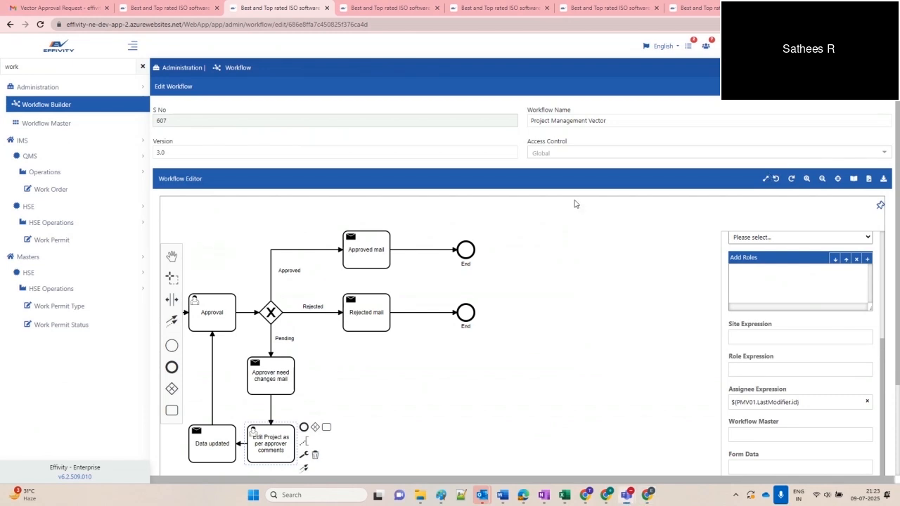
triple_click(731, 402)
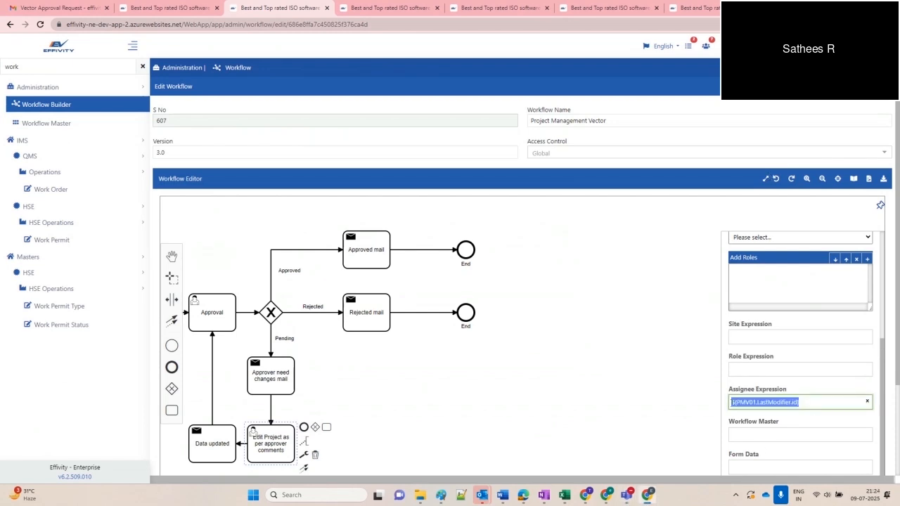
click(731, 402)
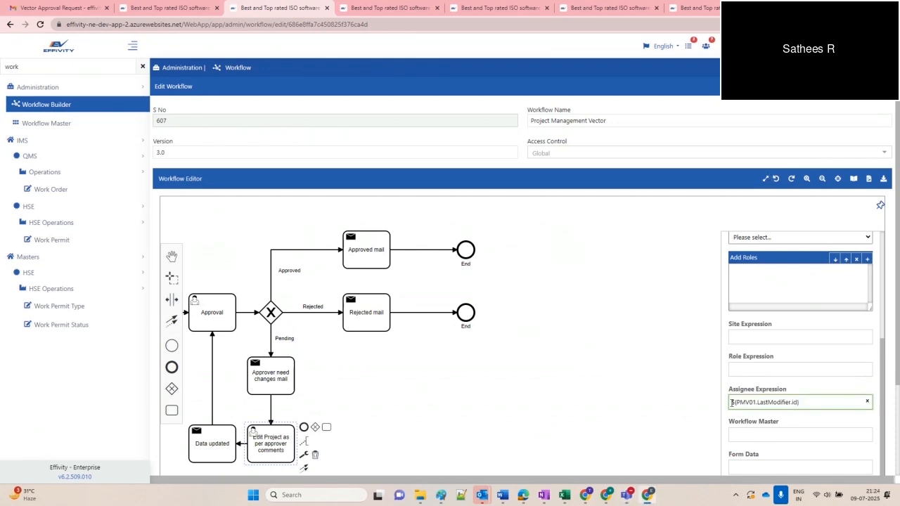
drag(407, 379, 471, 362)
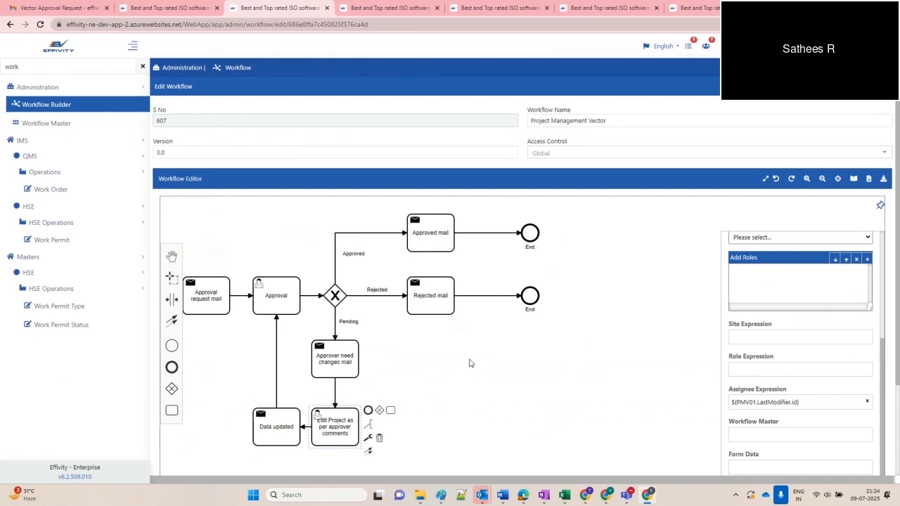
- Find the Script Builder and review the code of the "Update Advanced Risk Status as Acceptable Level - Risk Analysis RTOA" script
double_click(47, 69)
text(scr)
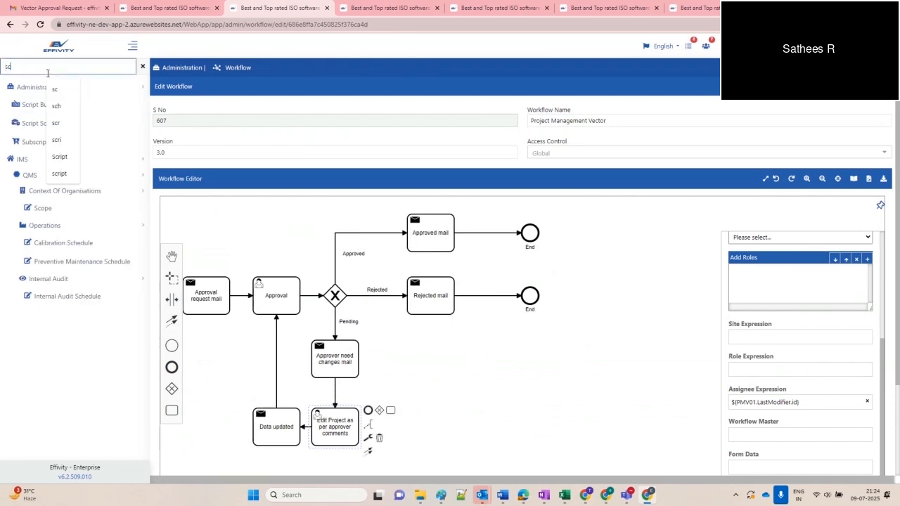
click(31, 107)
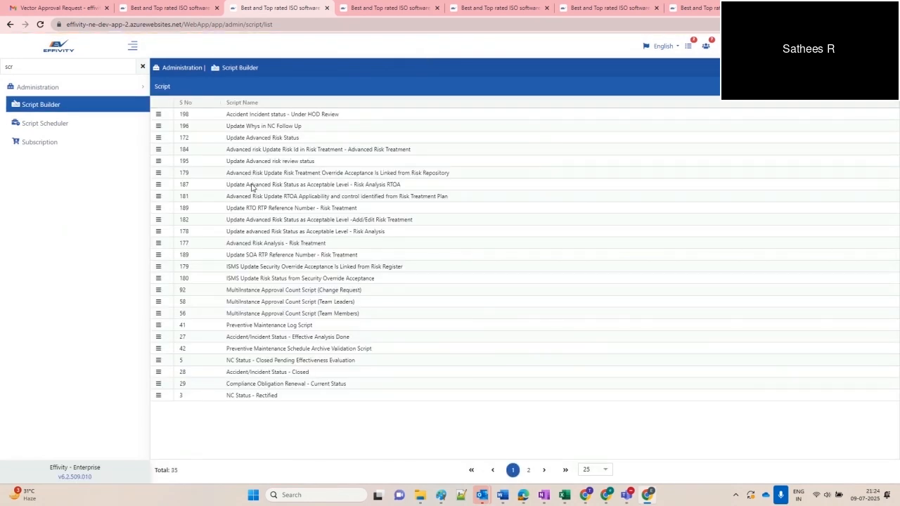
click(255, 185)
click(259, 194)
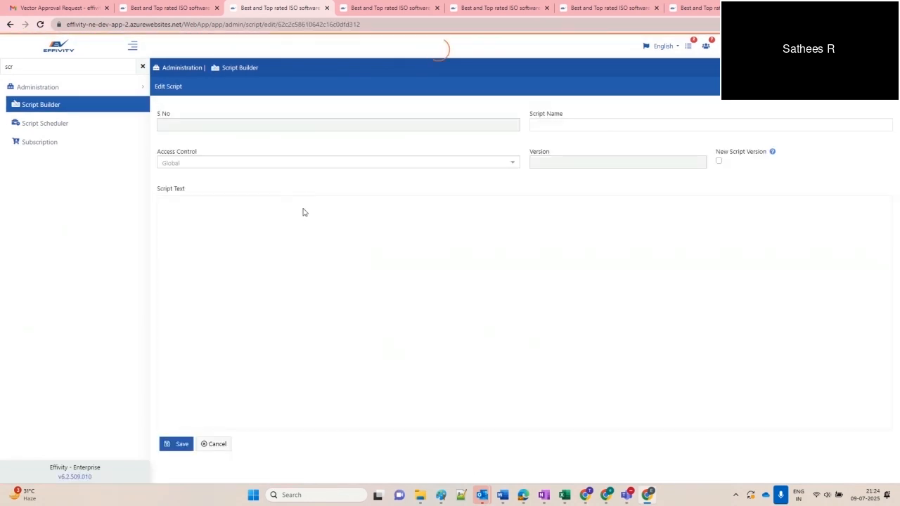
scroll(337, 323, down, 1)
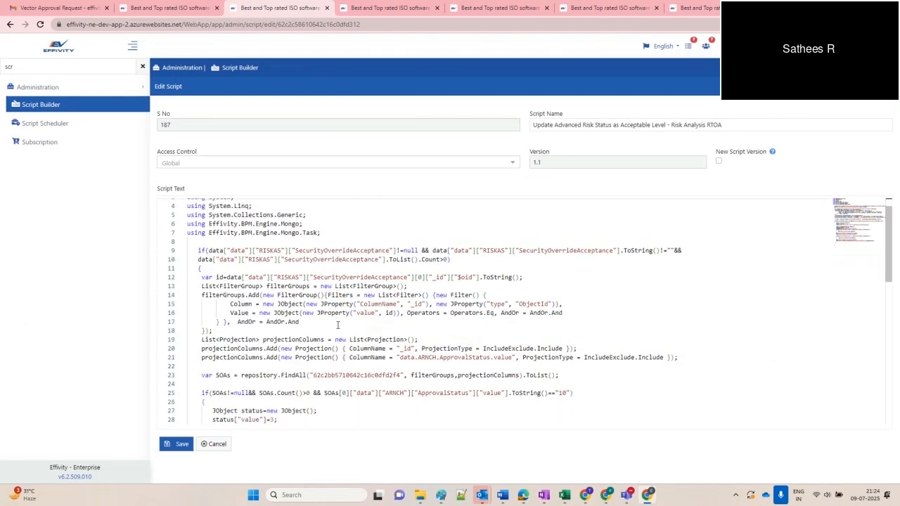
scroll(338, 323, up, 1)
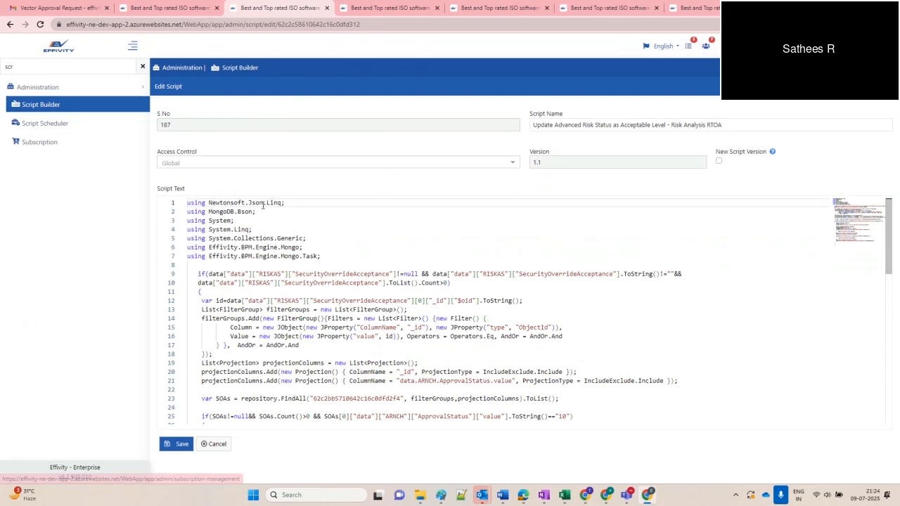
- Switch to the browser tab with the project record, open the Workflow Builder there and search for workflows named "docu"
click(187, 9)
click(36, 106)
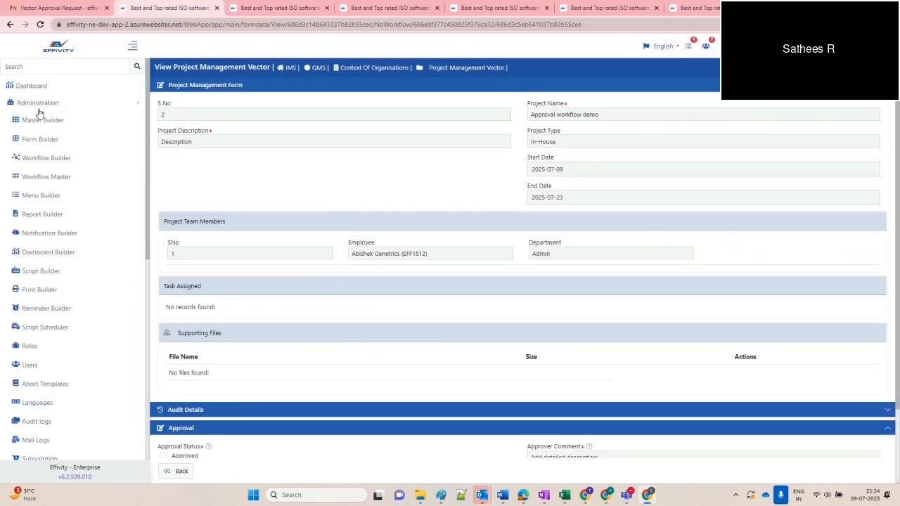
click(43, 159)
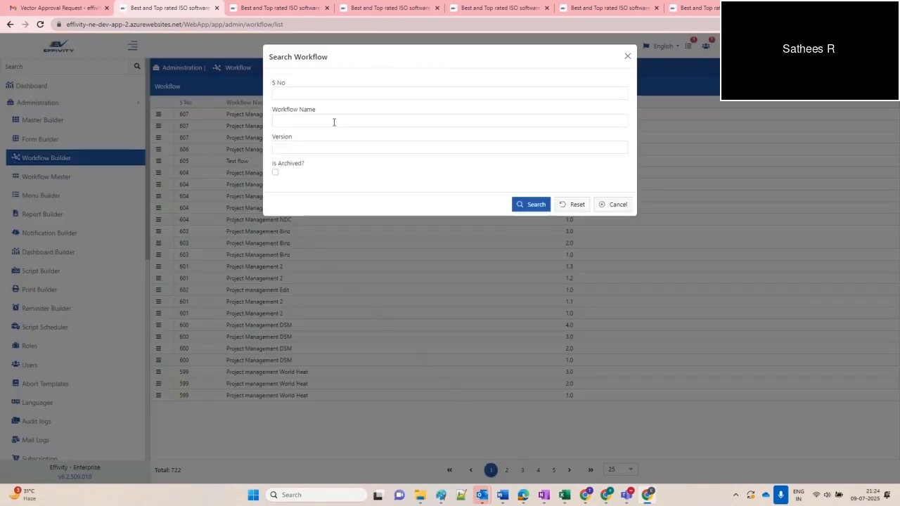
click(333, 120)
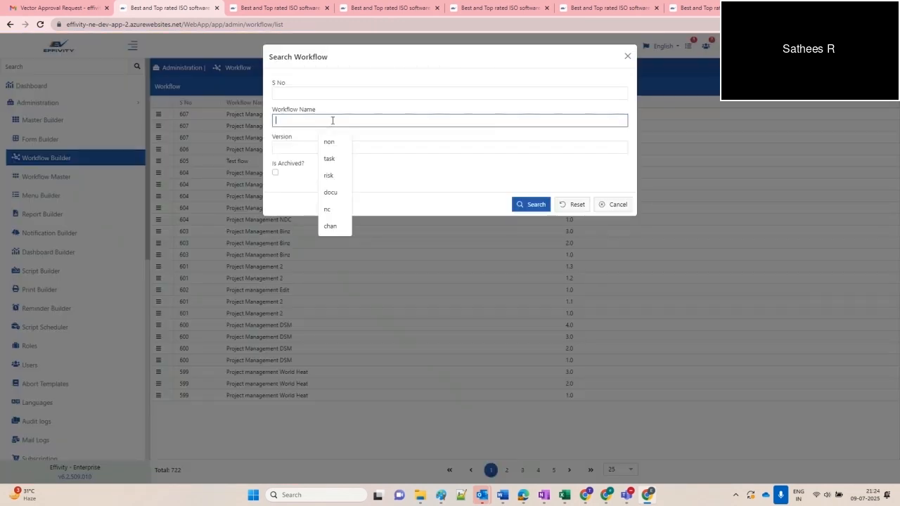
text(docu)
click(519, 204)
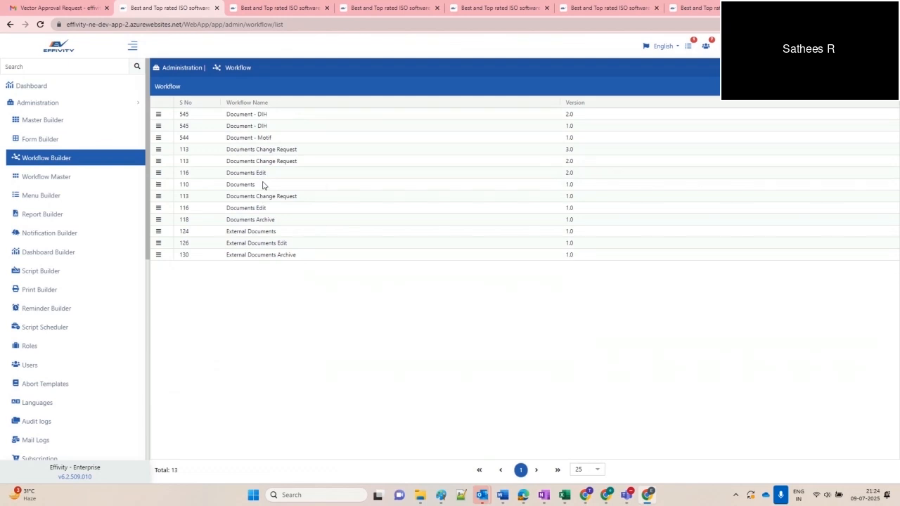
- Open version 1.0 of the Documents workflow and check which script its "Status - Pending" task runs
right_click(265, 186)
click(286, 190)
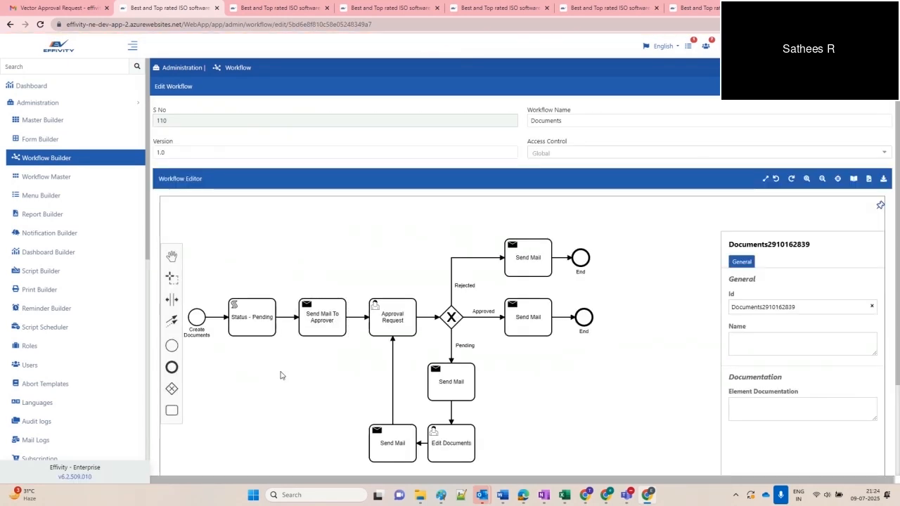
scroll(293, 362, up, 1)
drag(289, 370, 361, 363)
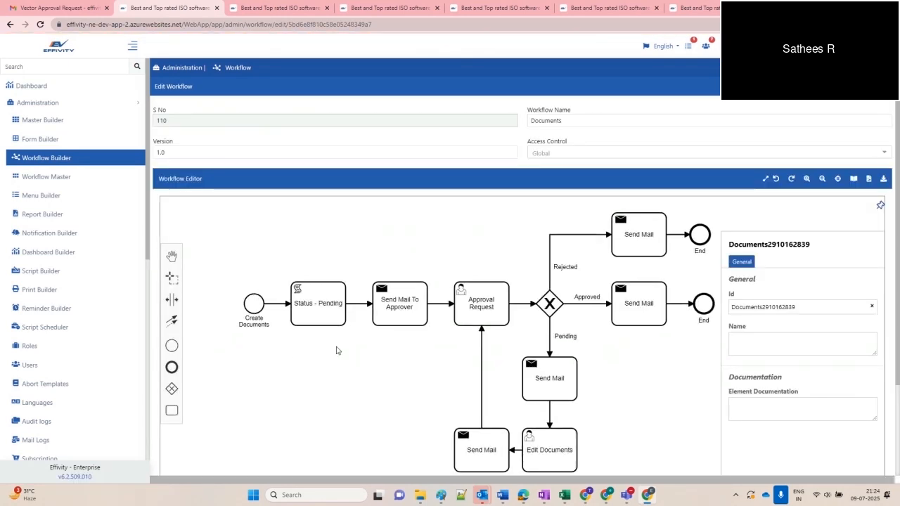
click(315, 318)
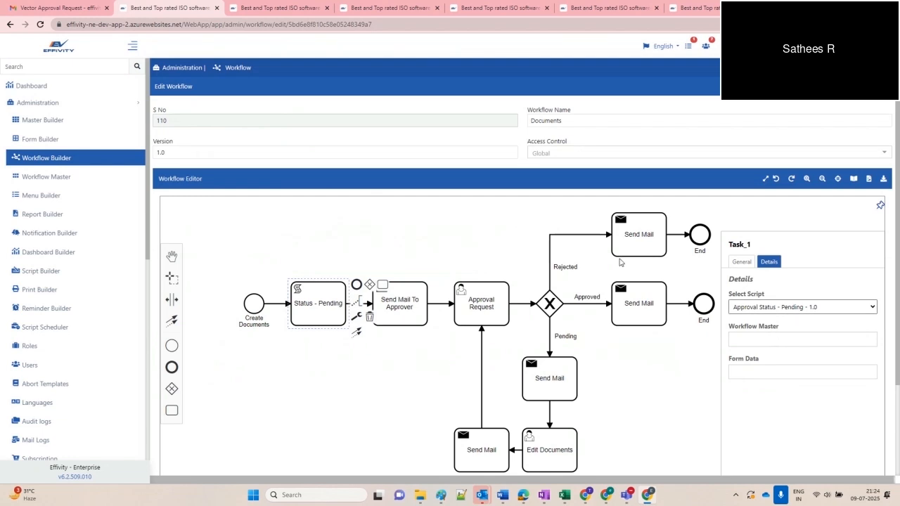
- Return to the Script Builder list in the other browser tab and search for scripts named "appro"
click(255, 6)
click(76, 105)
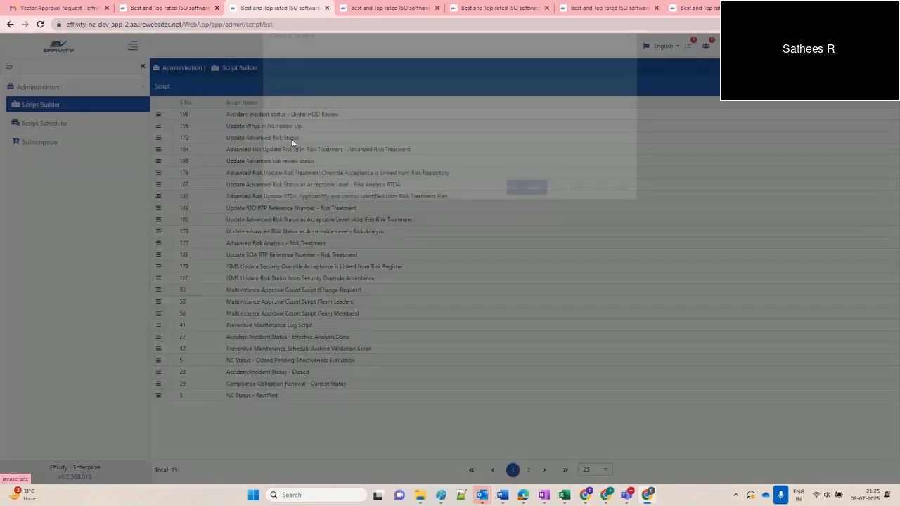
double_click(293, 121)
text(rov)
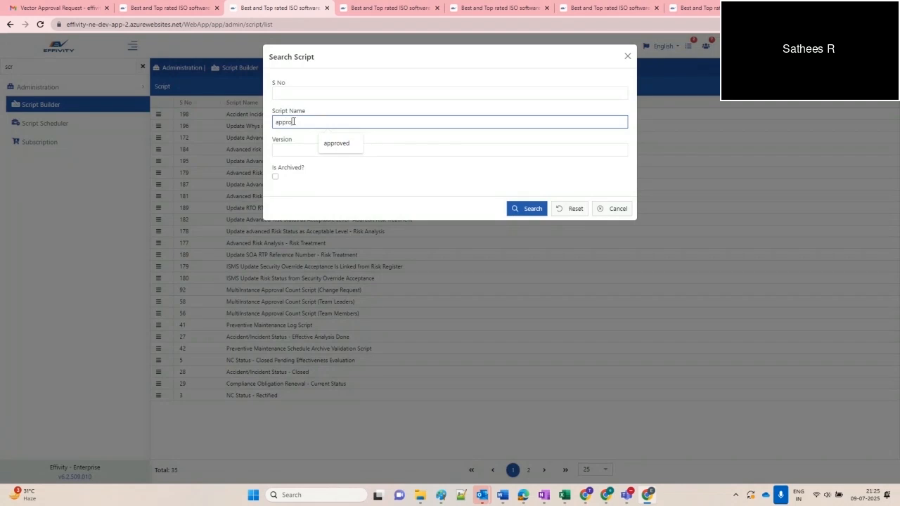
click(528, 208)
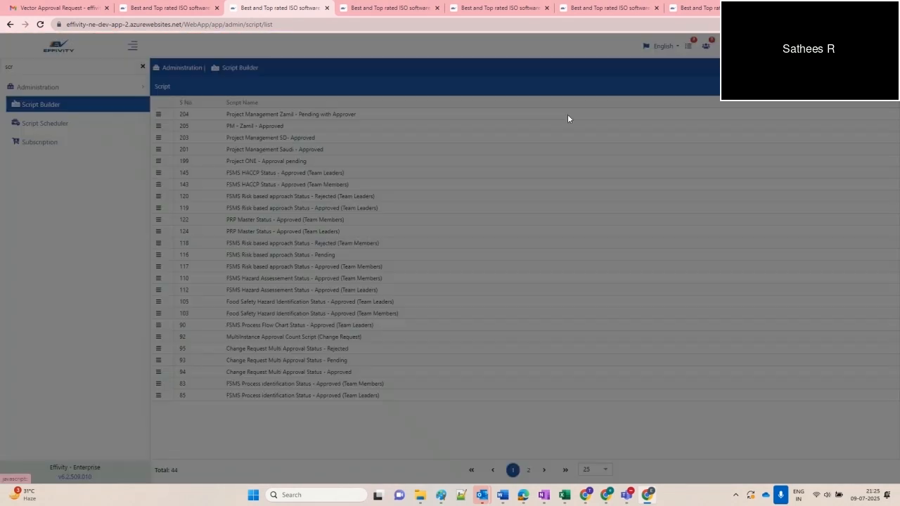
- Clear the script name filter, search by serial number 1 instead, and open the "Approval Status - Pending" script
drag(320, 121, 233, 125)
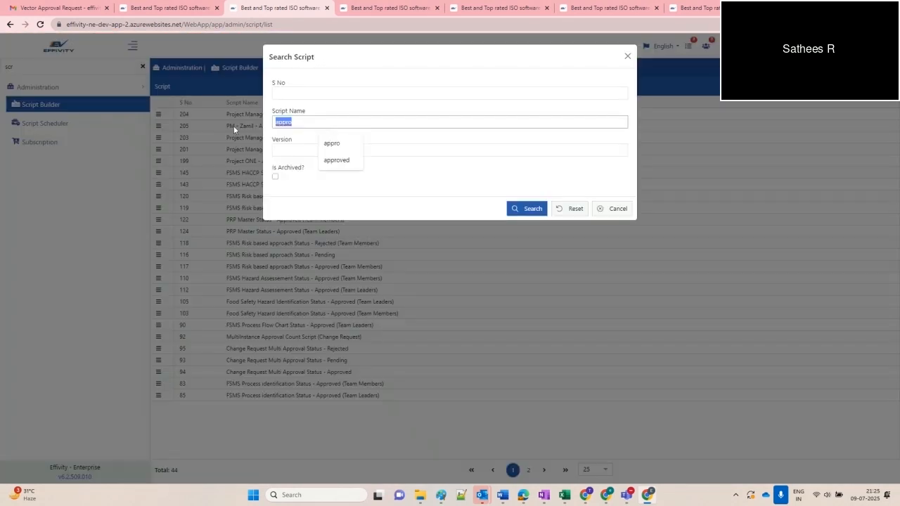
key(BackSpace)
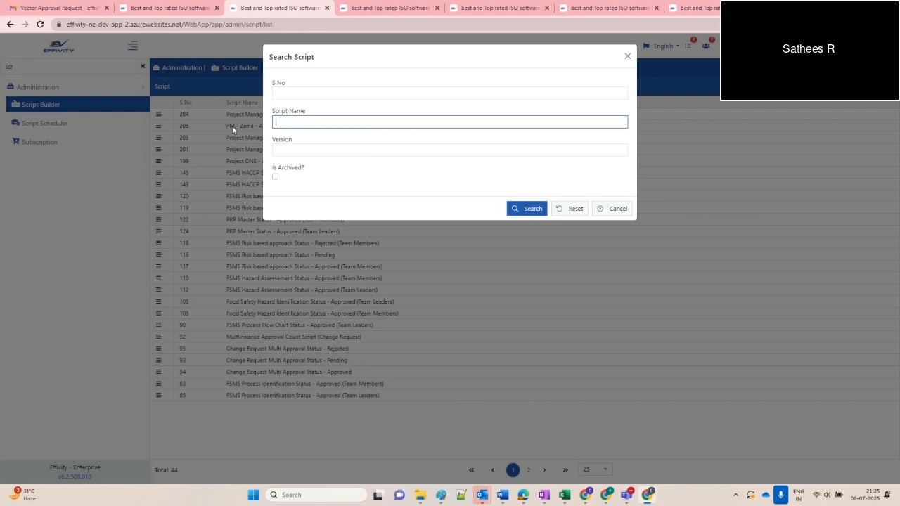
click(296, 96)
click(528, 209)
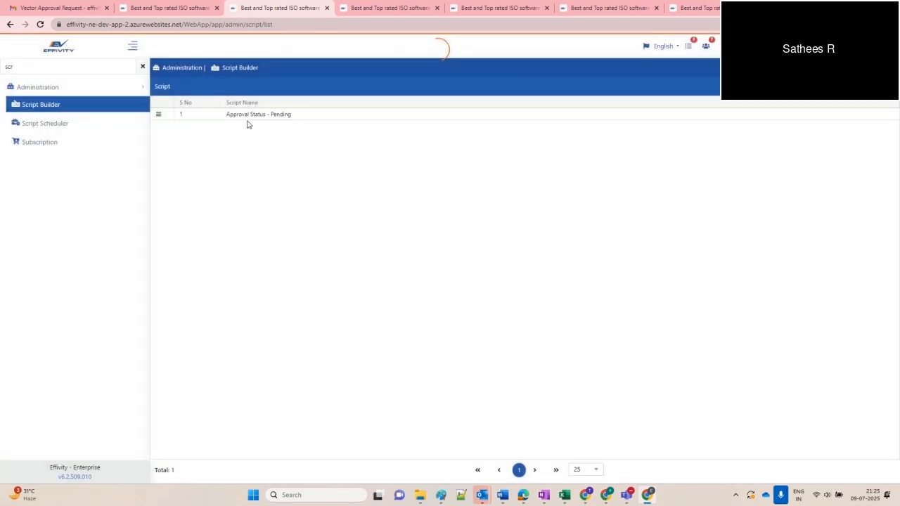
right_click(254, 115)
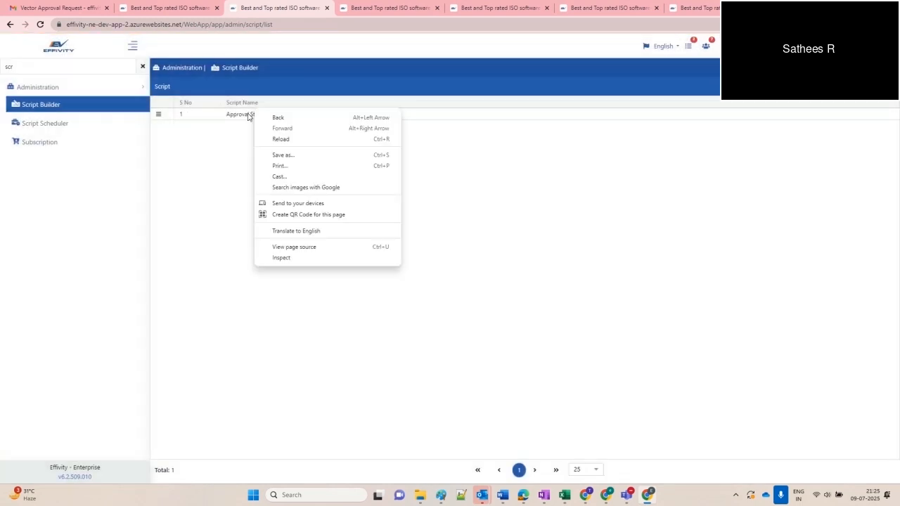
double_click(261, 115)
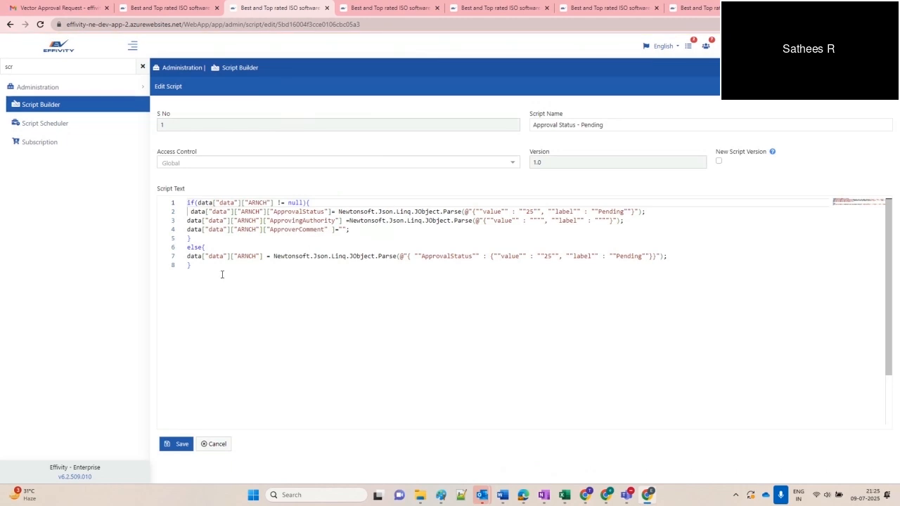
- Examine the "Approval Status - Pending" script's code, especially the ApprovalStatus value and label in the else branch, and its script name
drag(222, 275, 169, 205)
click(283, 251)
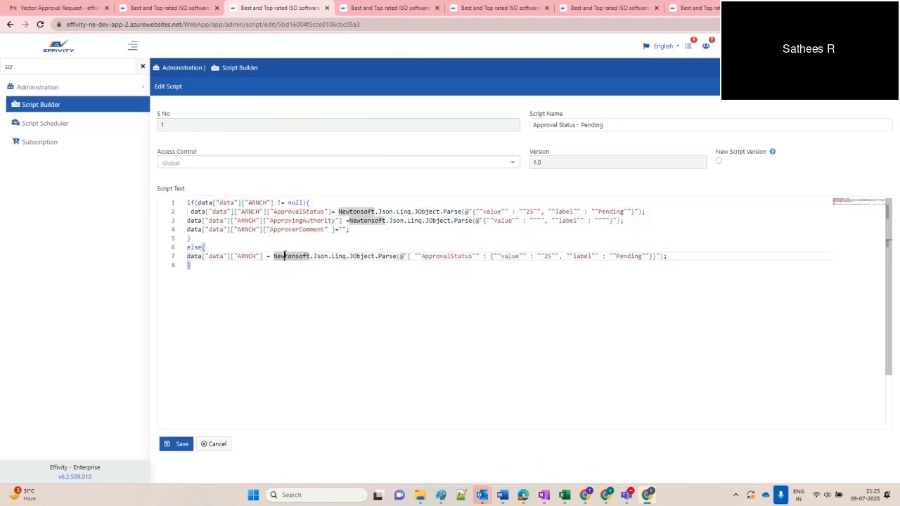
click(188, 284)
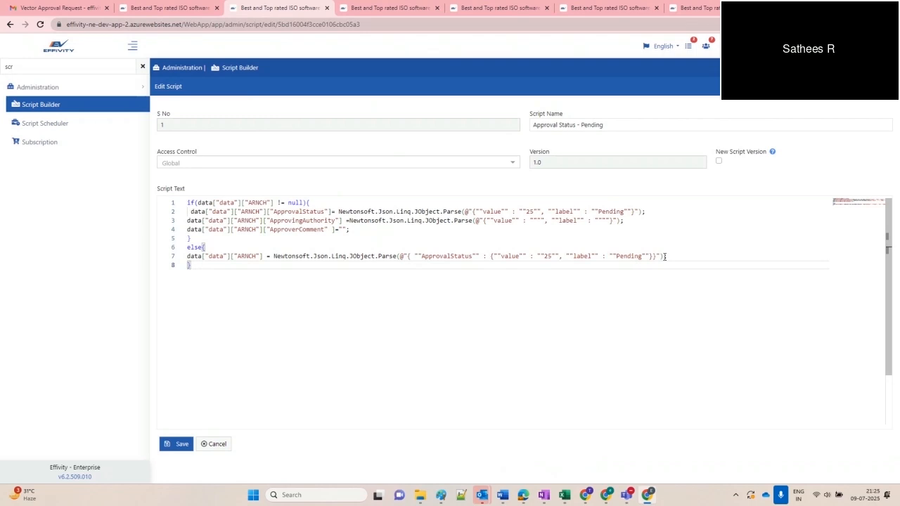
drag(664, 257, 415, 256)
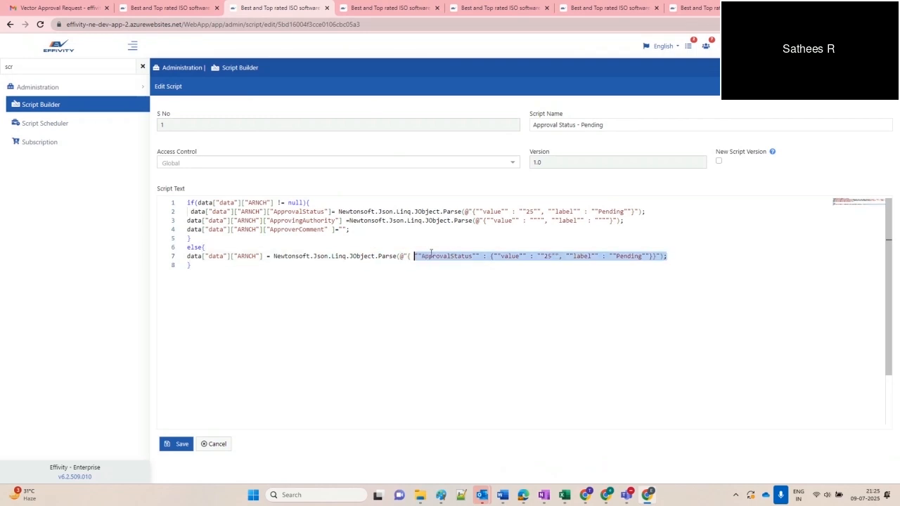
click(532, 256)
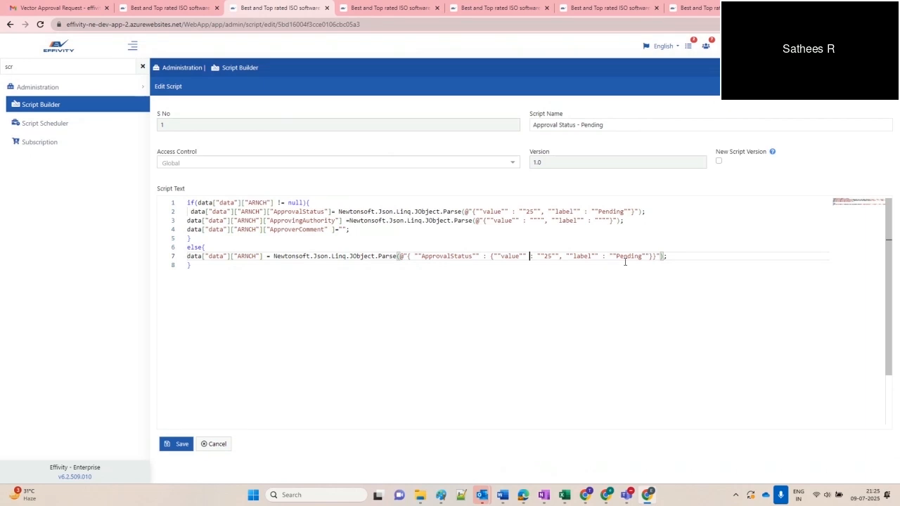
drag(703, 128, 524, 130)
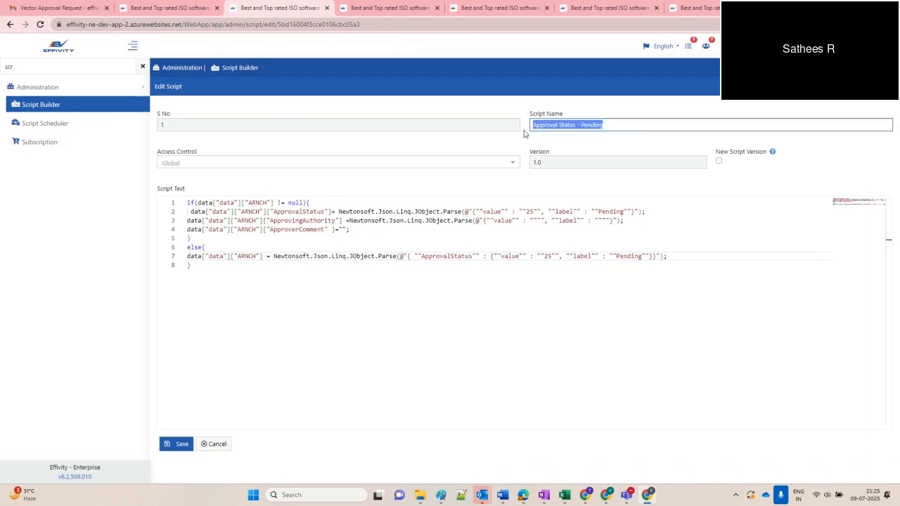
- In the Documents workflow tab, convert the "Status - Pending" task to a plain task and back to a script task
click(165, 7)
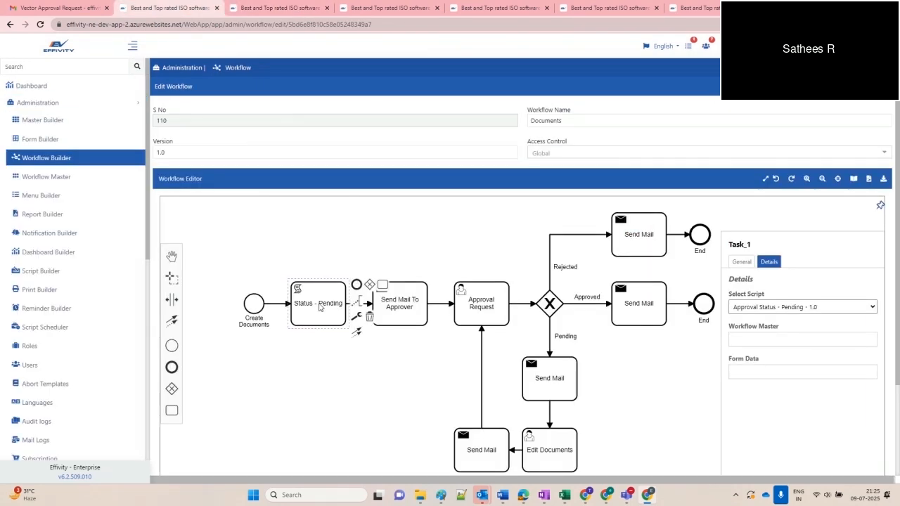
click(355, 316)
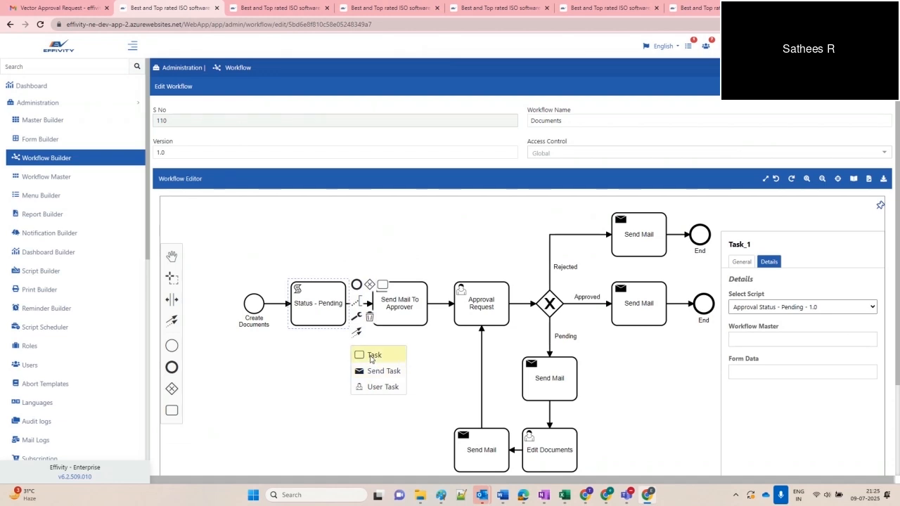
click(371, 356)
click(356, 315)
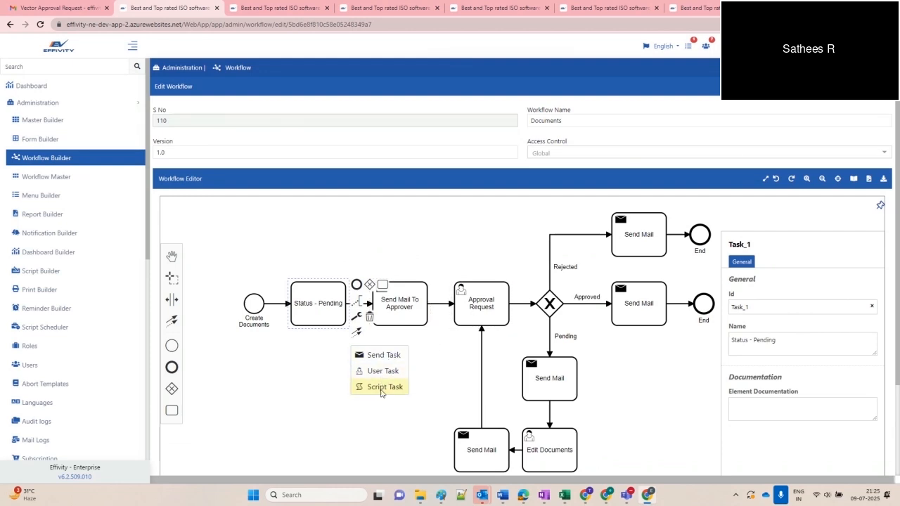
click(381, 388)
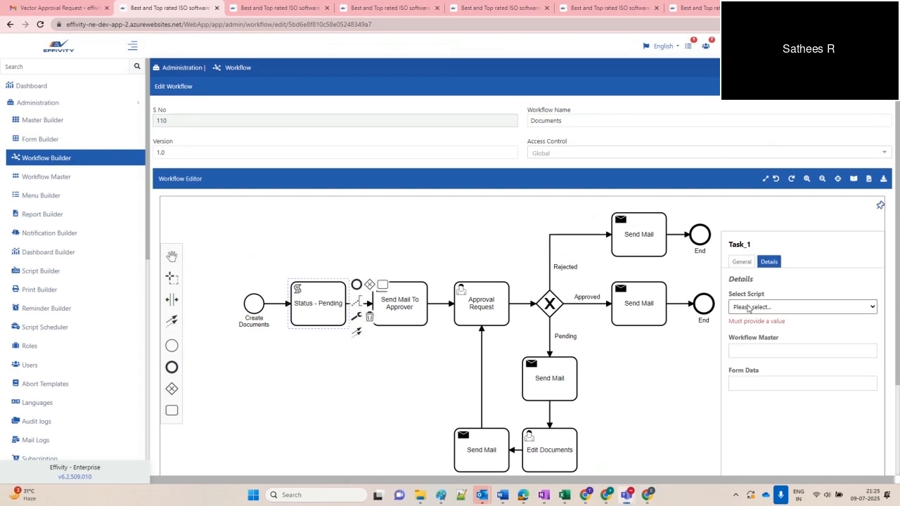
- Assign the "Approval Status - Pending - 1.0" script to the "Status - Pending" task
click(748, 308)
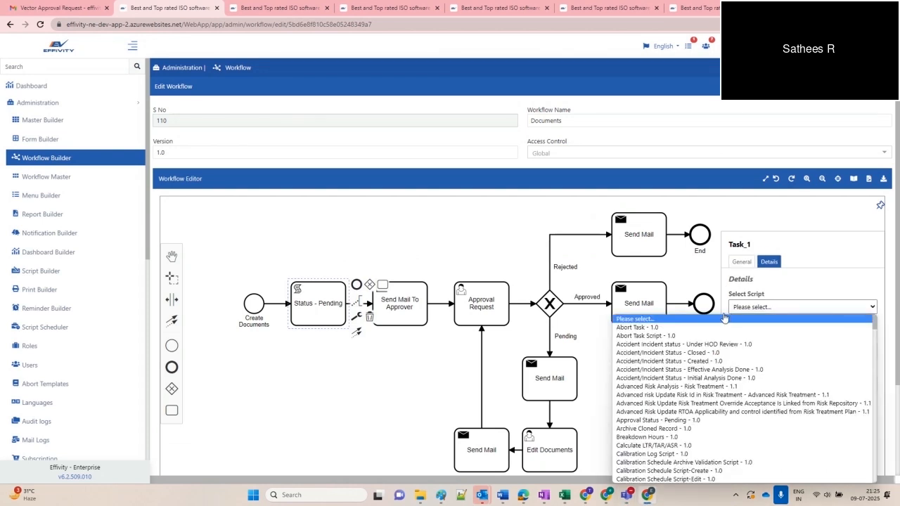
key(Down)
key(p)
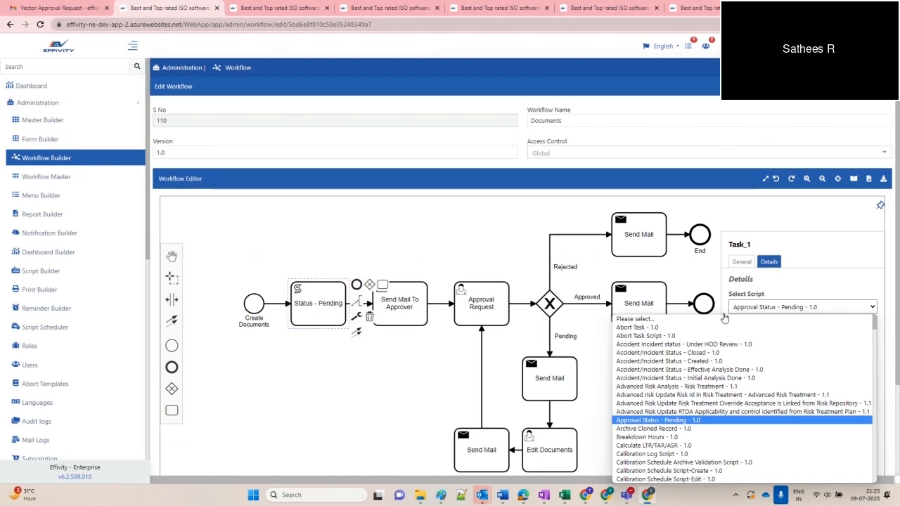
click(765, 307)
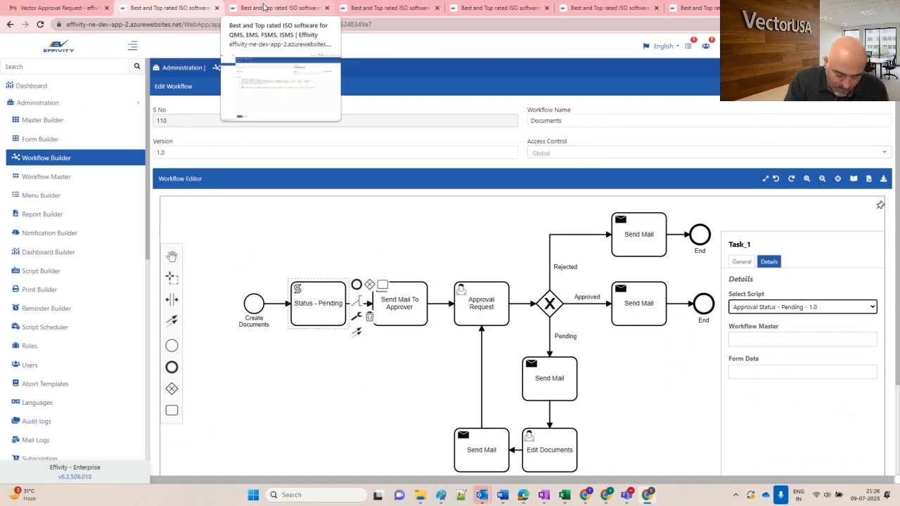
- Return to the "Approval Status - Pending" script's tab and examine the JObject.Parse line in its else branch
click(265, 9)
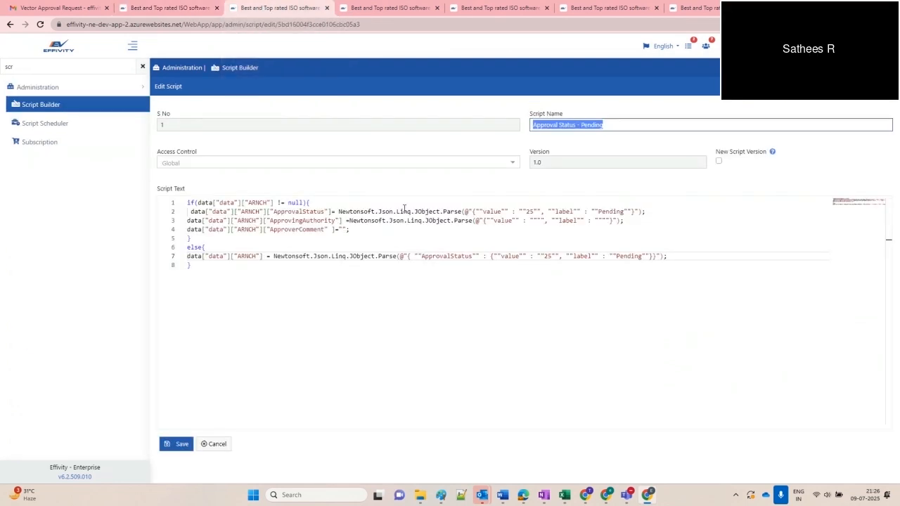
click(379, 256)
click(335, 257)
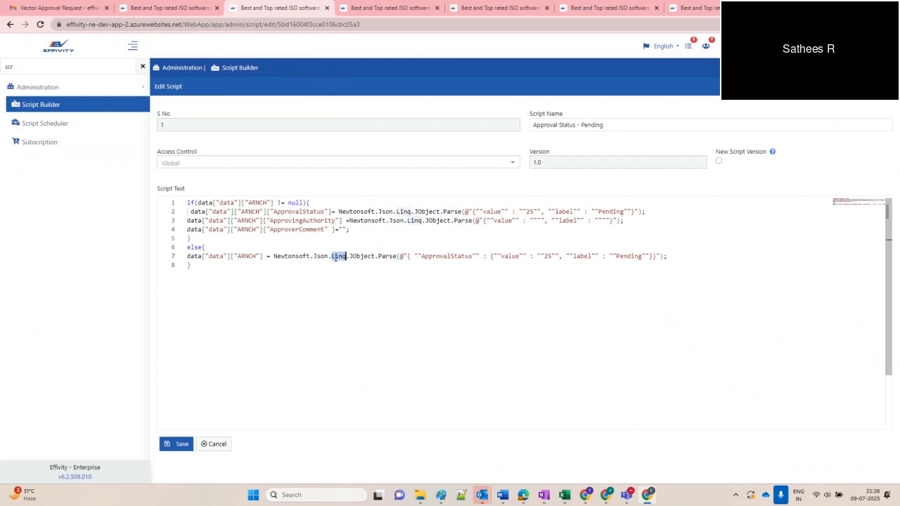
key(ctrl+a)
click(335, 258)
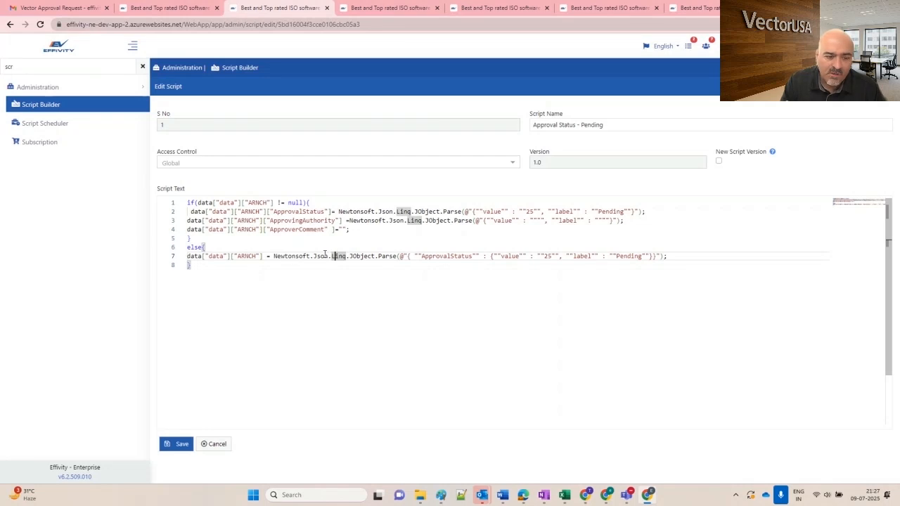
- Search the navigation for "cha" and open the Change Management records list
double_click(41, 65)
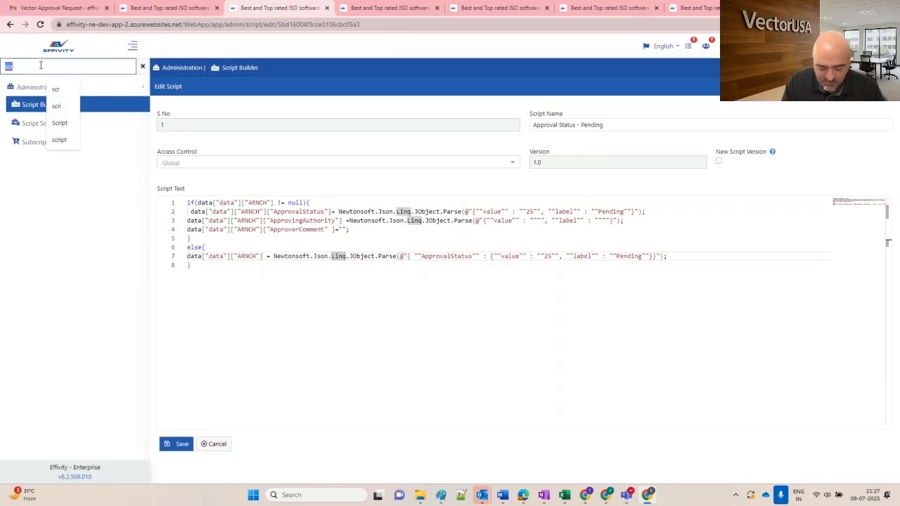
text(cha)
click(67, 192)
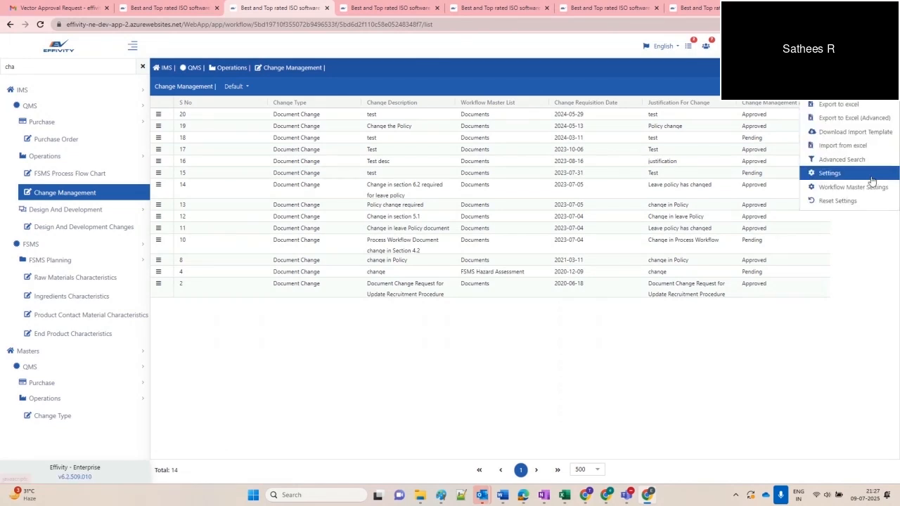
- Open the Change Management workflow master for editing and toggle its Disable Add New option
mouse_move(871, 187)
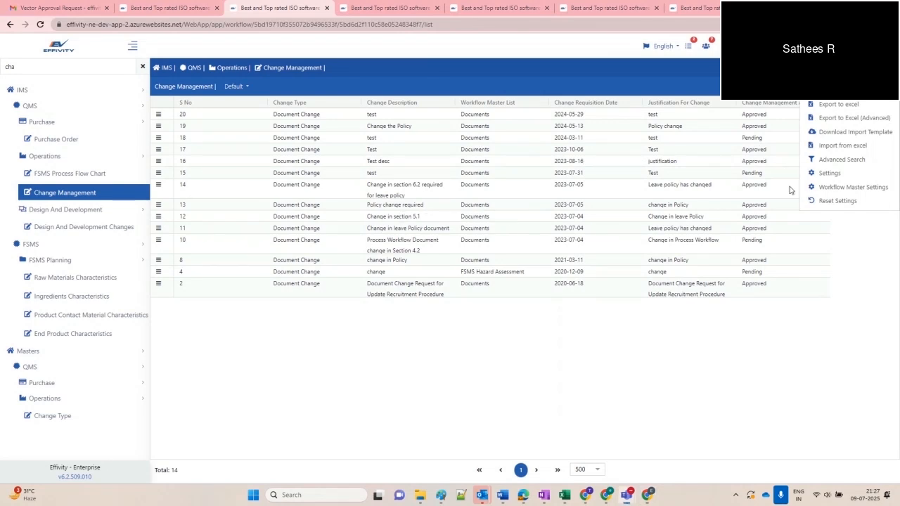
mouse_move(822, 189)
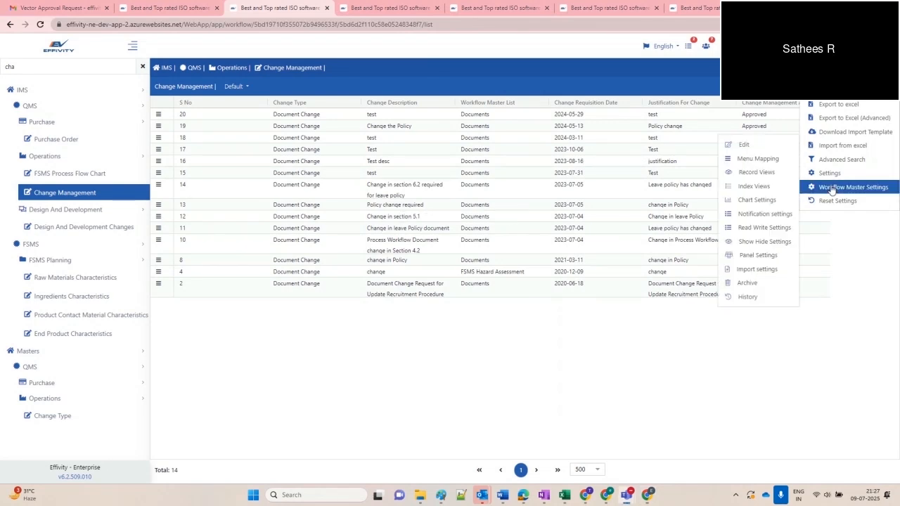
click(744, 144)
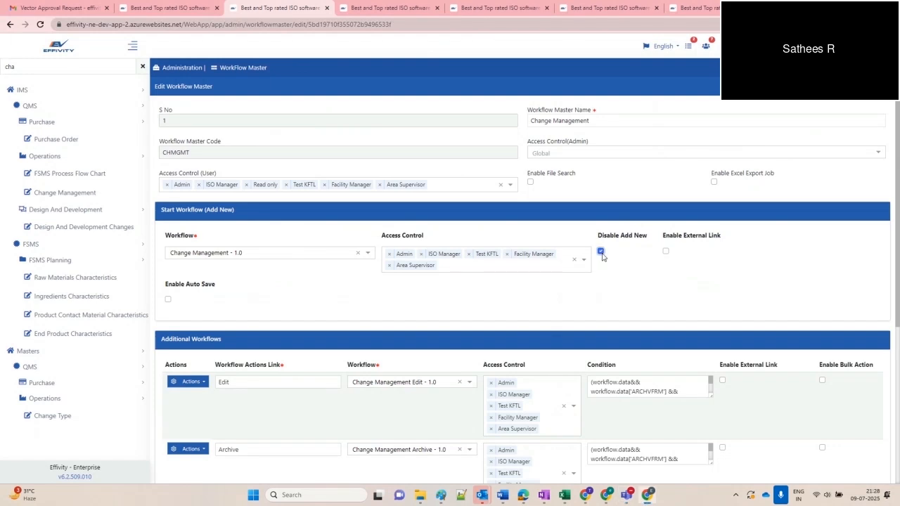
click(600, 252)
- Return to the Change Management list and open the parent record of change request 4, linked to FSMS Hazard Assessment
click(45, 197)
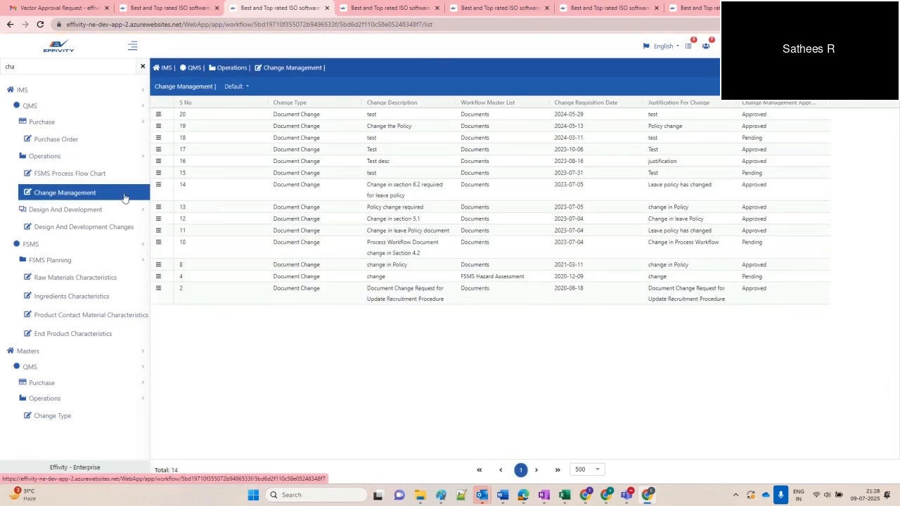
click(158, 161)
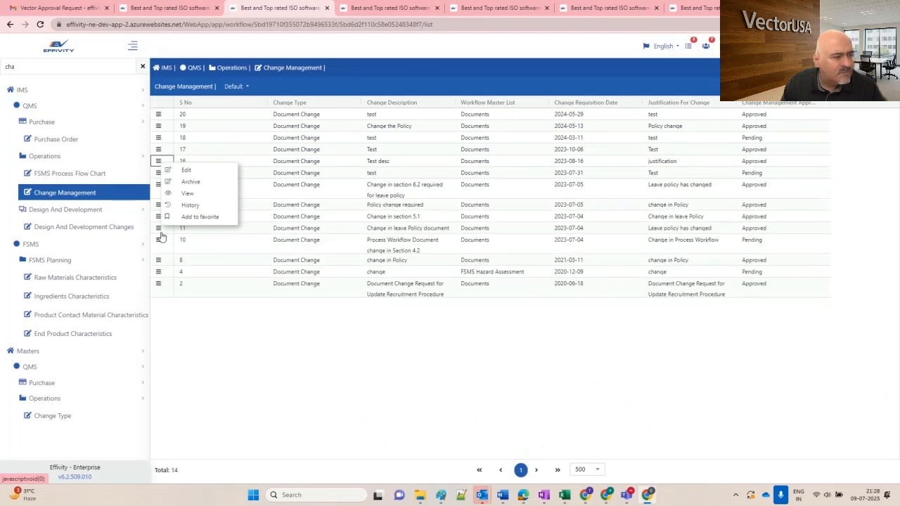
click(159, 283)
click(158, 272)
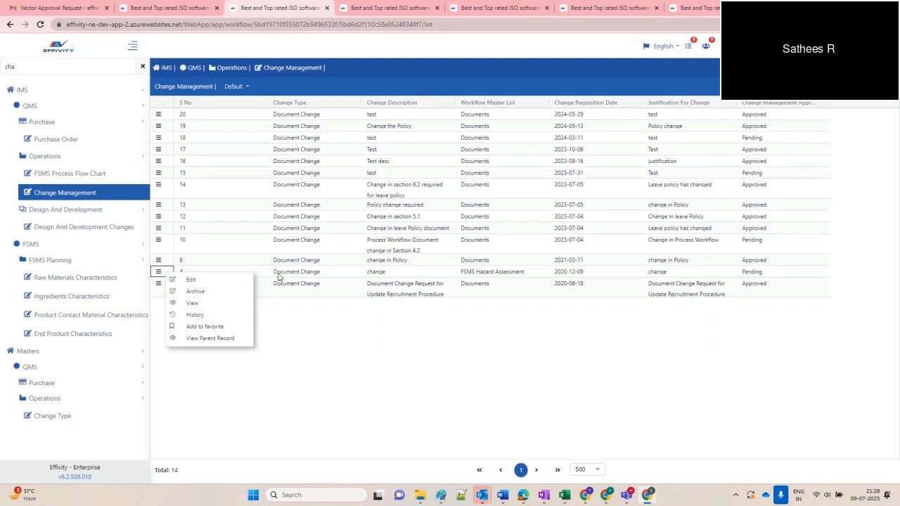
click(211, 338)
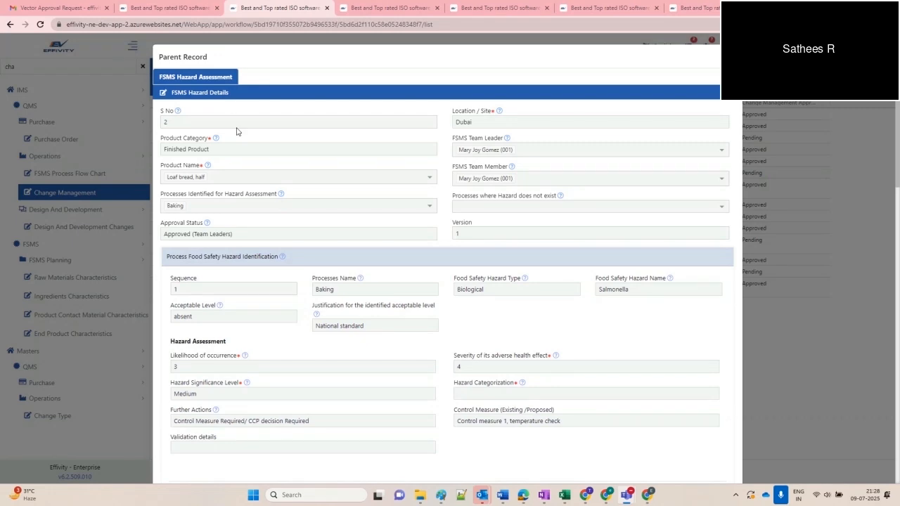
- Review the parent record down to its Change Request section, close it, and check the actions available for change request 10
scroll(237, 134, down, 3)
scroll(246, 204, down, 9)
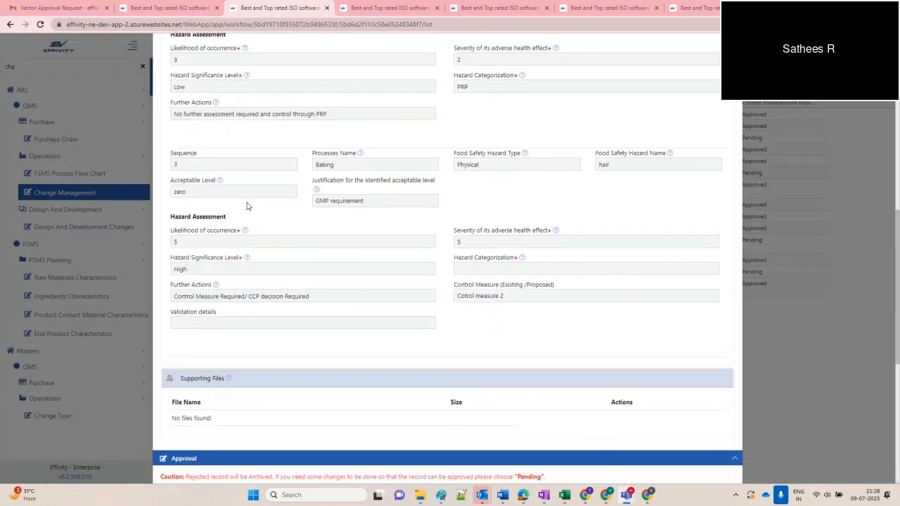
scroll(273, 295, down, 2)
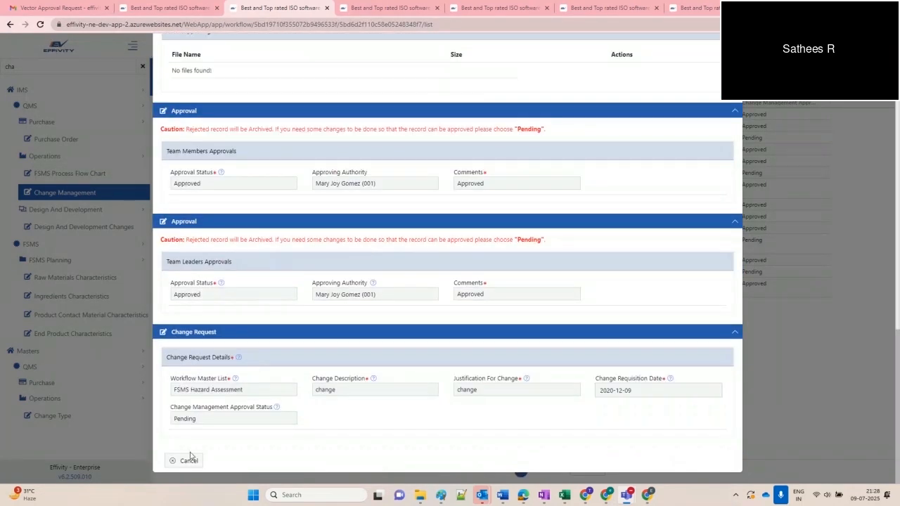
click(187, 459)
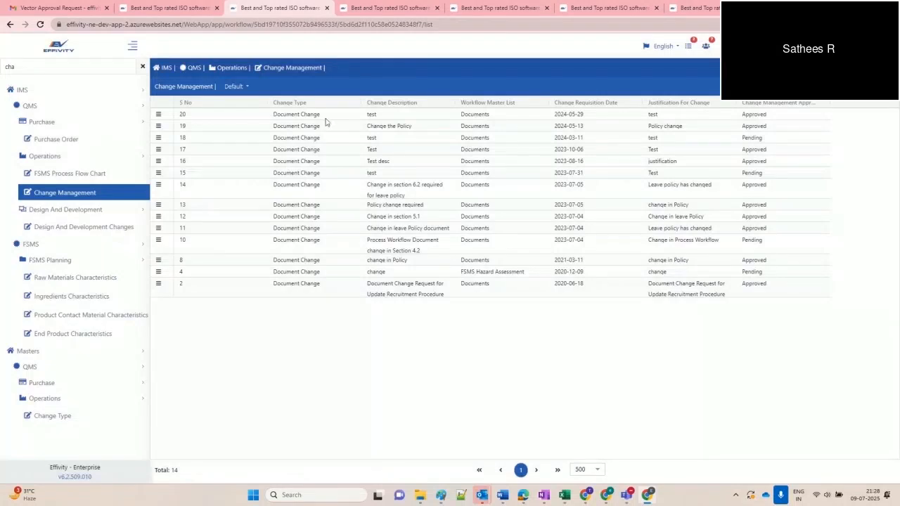
right_click(489, 245)
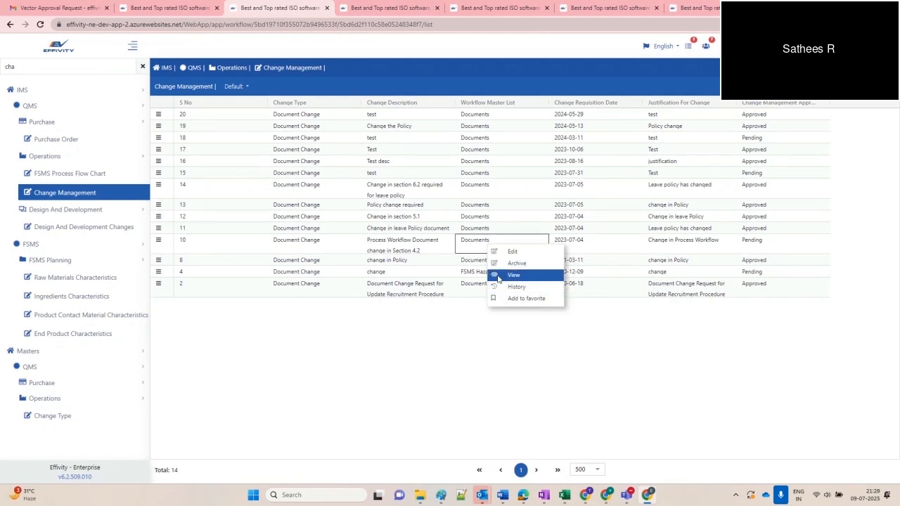
click(462, 279)
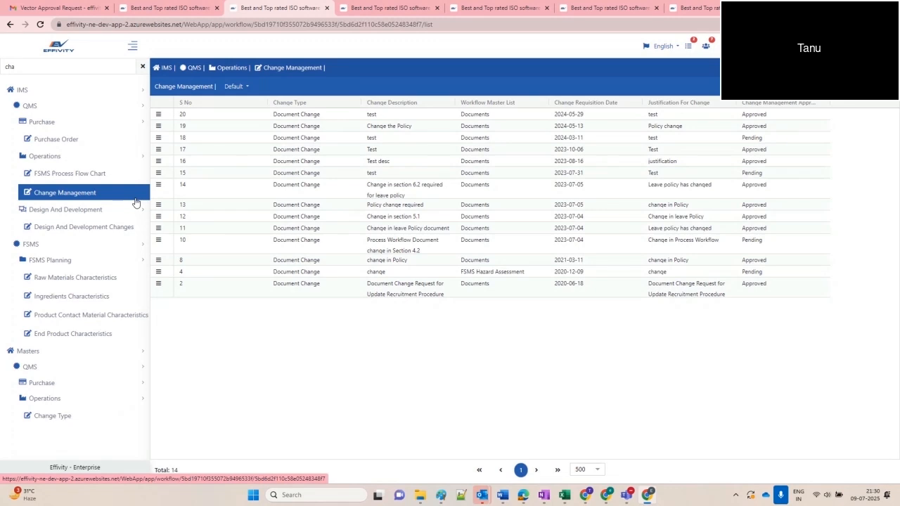
- Clear the navigation search and look through the Dashboard Builder, Roles, Report Builder and Menu Builder lists
double_click(46, 64)
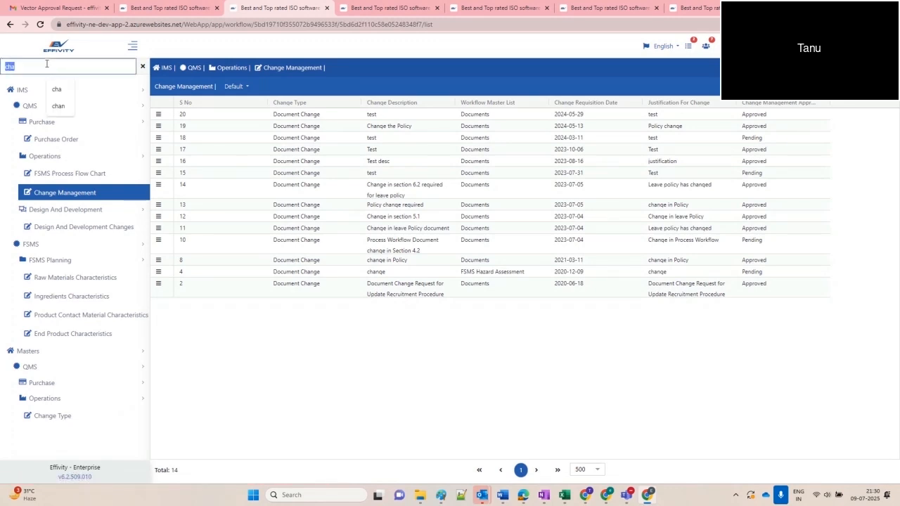
key(BackSpace)
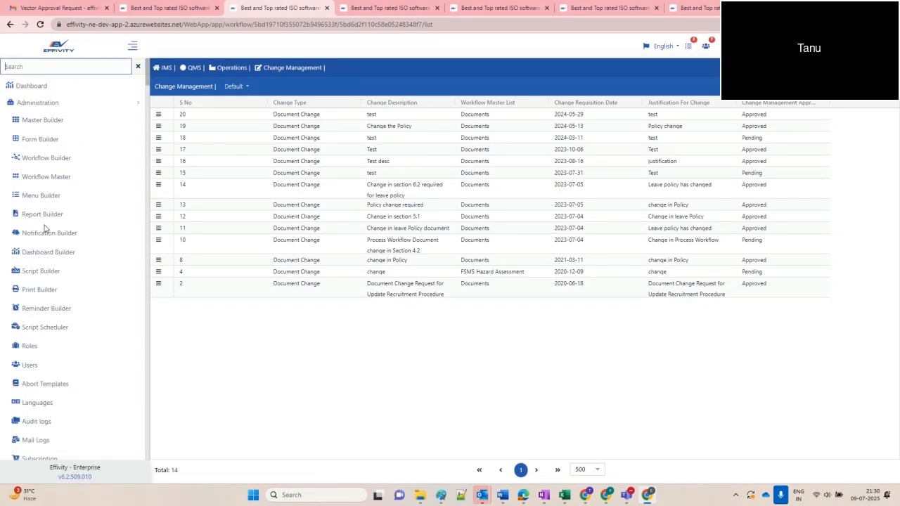
click(49, 254)
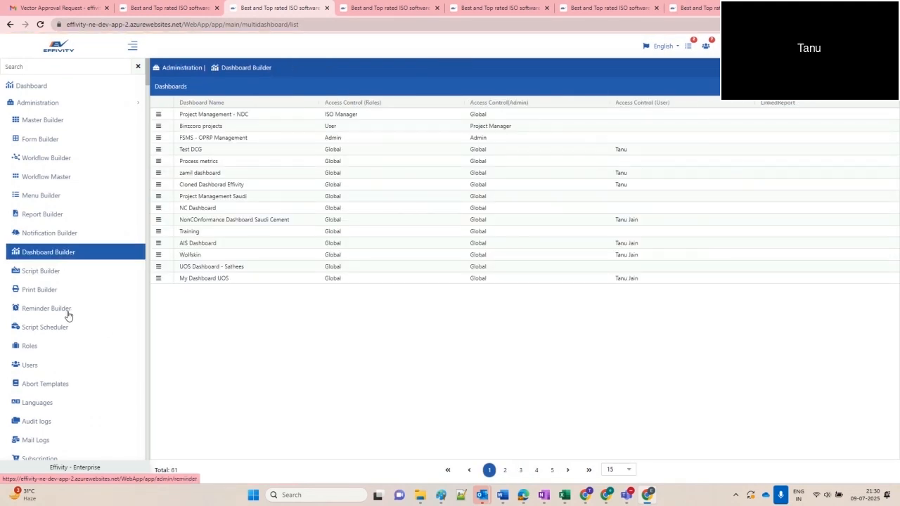
scroll(68, 316, down, 2)
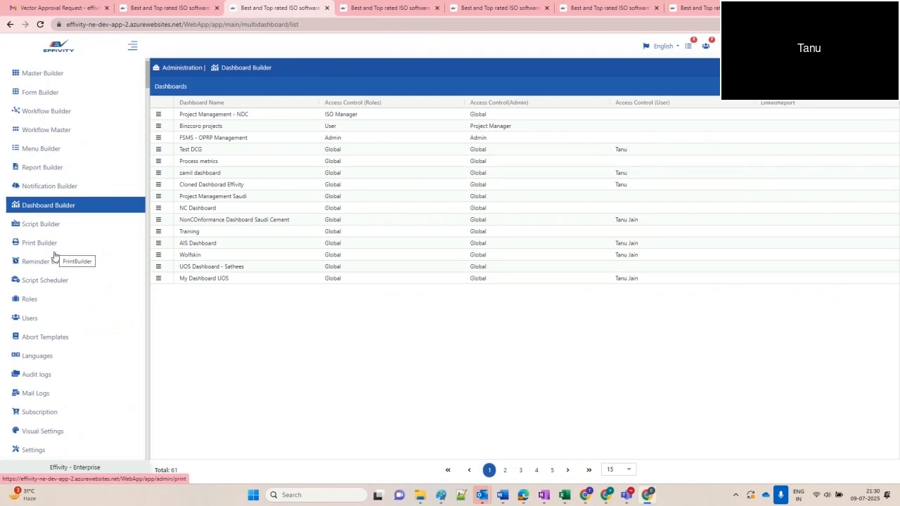
click(42, 302)
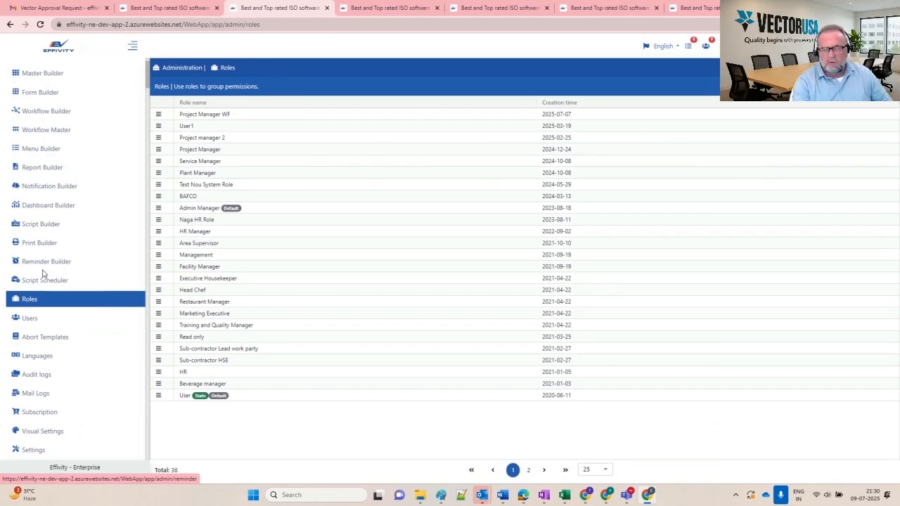
click(48, 166)
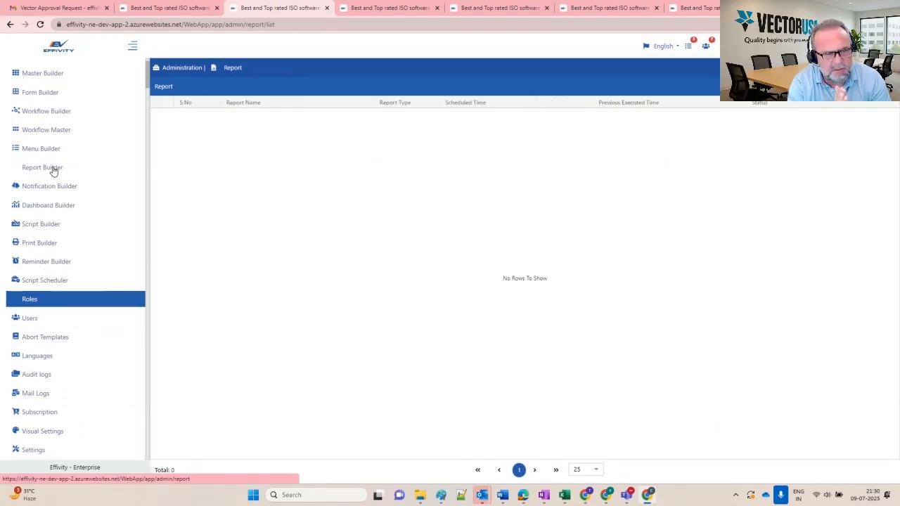
click(56, 148)
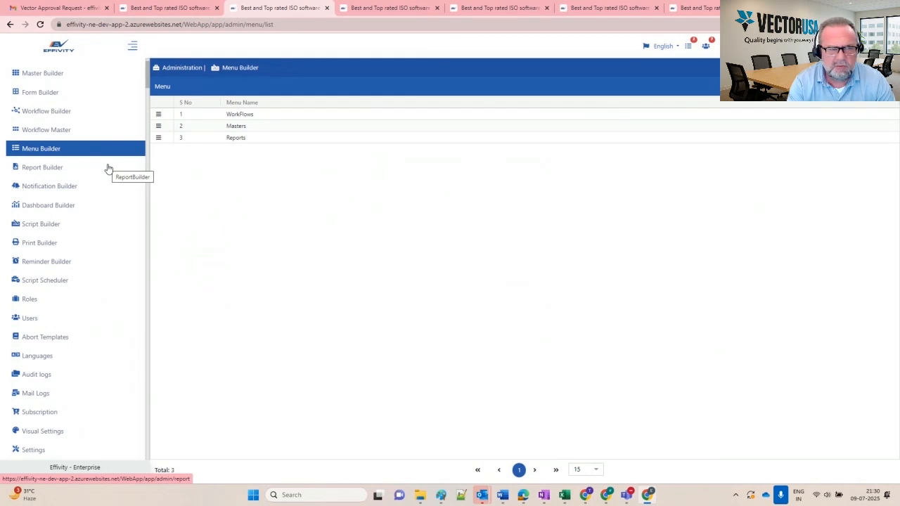
- Collapse the Administration group, search the navigation for "docu", and open the QMS Documents list
scroll(80, 190, up, 2)
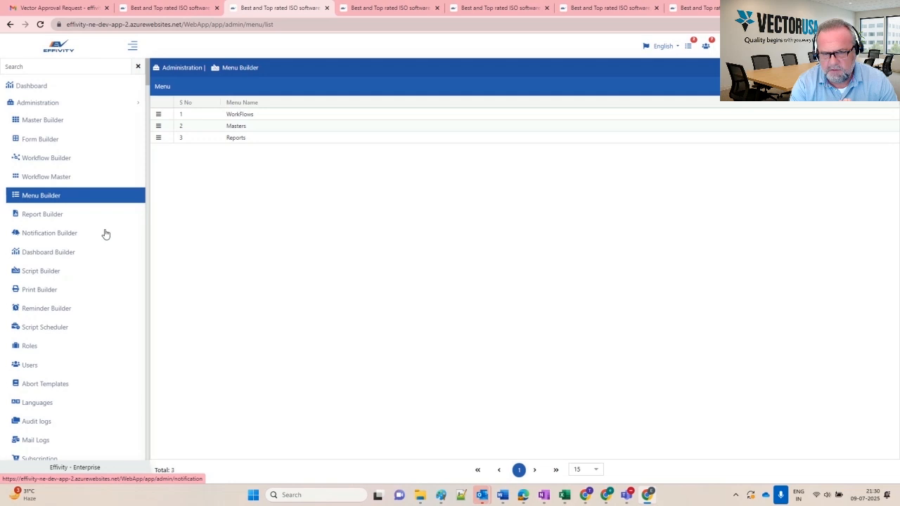
click(47, 104)
click(47, 67)
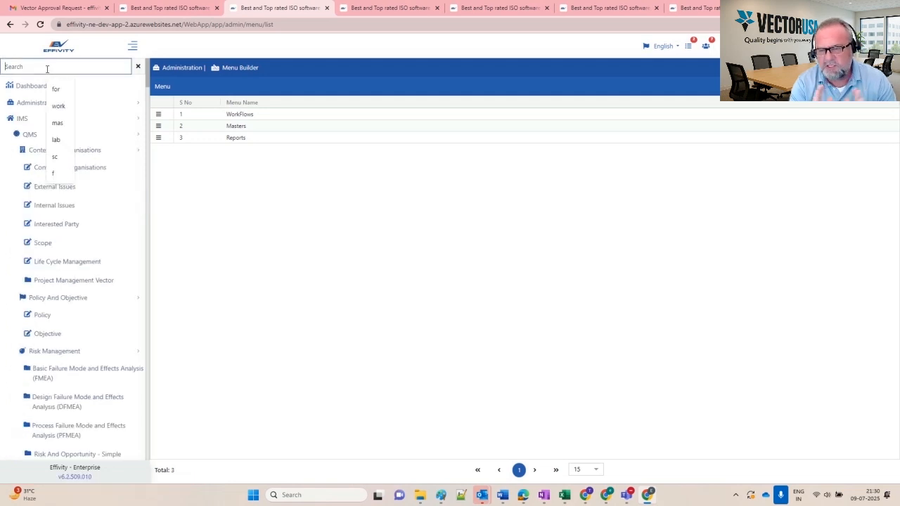
text(docu)
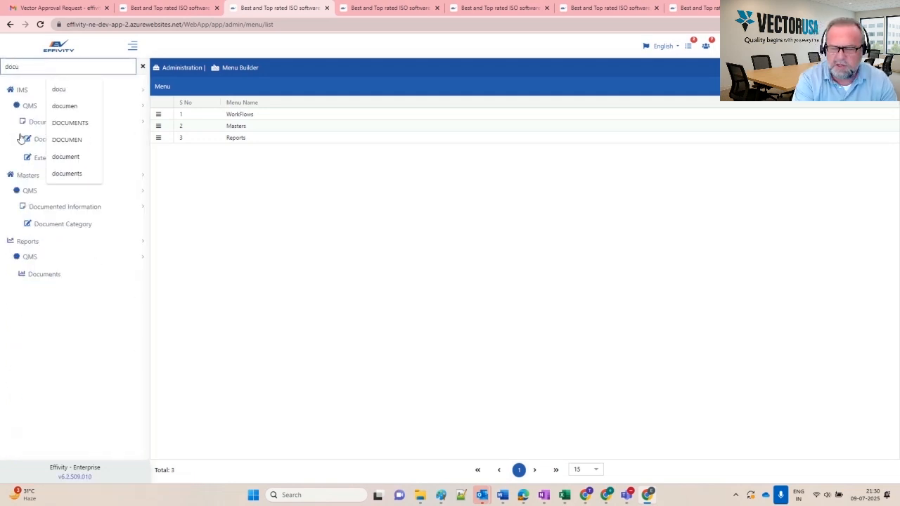
click(22, 138)
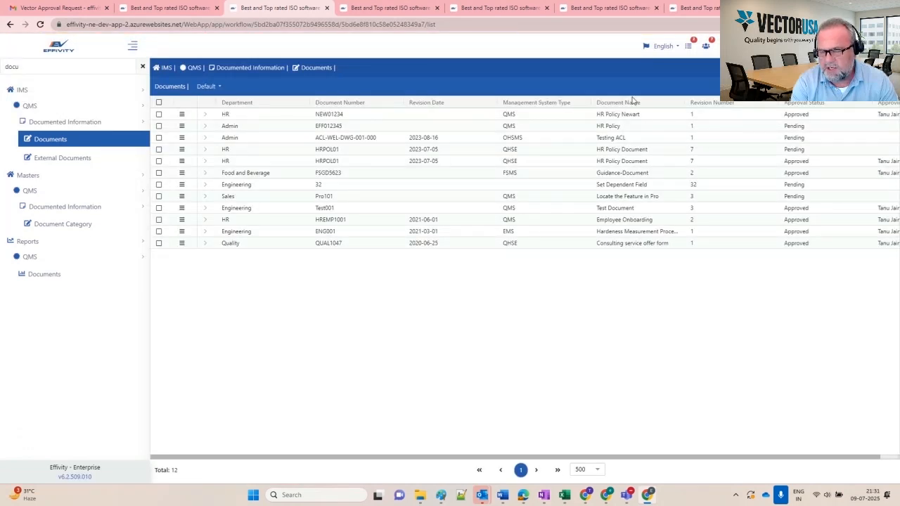
- Open the HR Policy Newart document for editing and attach Test Pdf R2 to its Files section
click(185, 116)
click(191, 121)
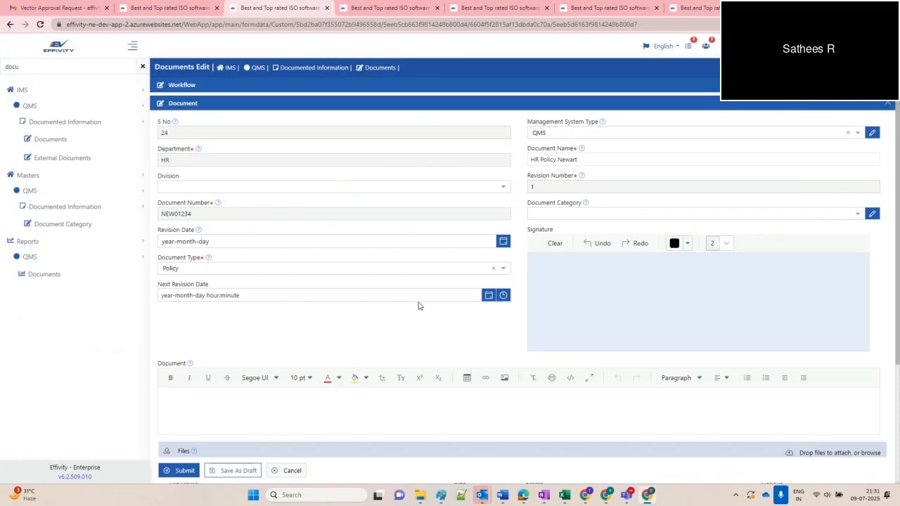
scroll(420, 305, down, 1)
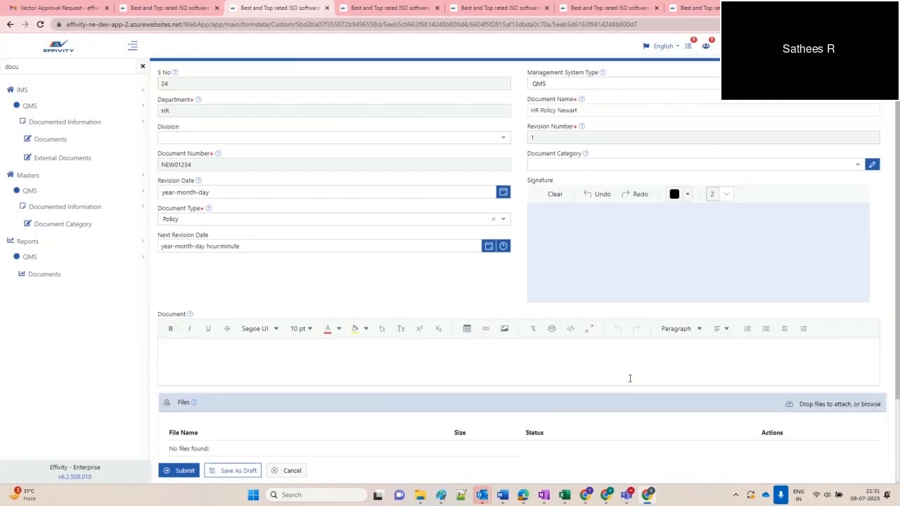
scroll(629, 375, down, 2)
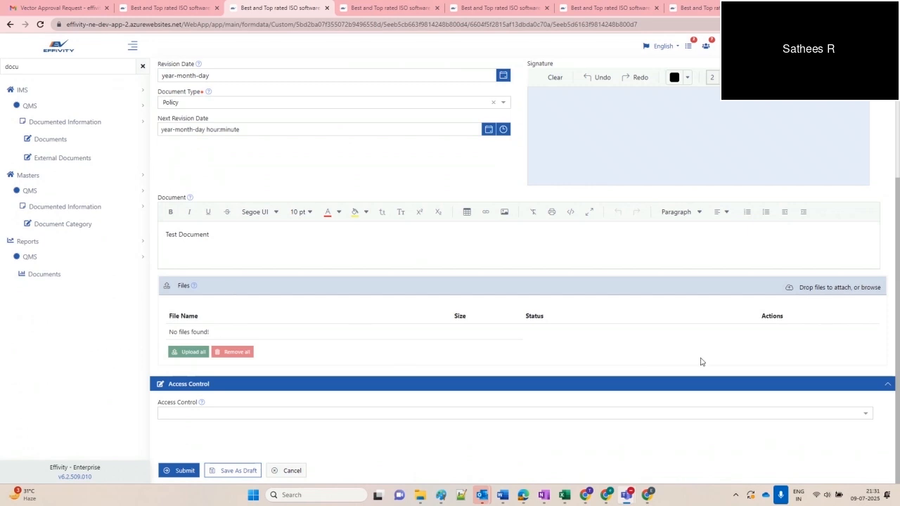
click(812, 289)
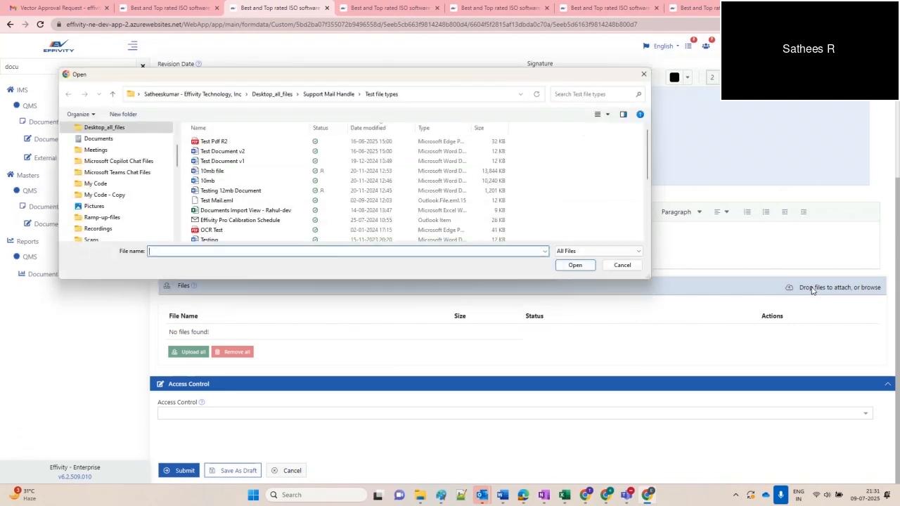
click(232, 141)
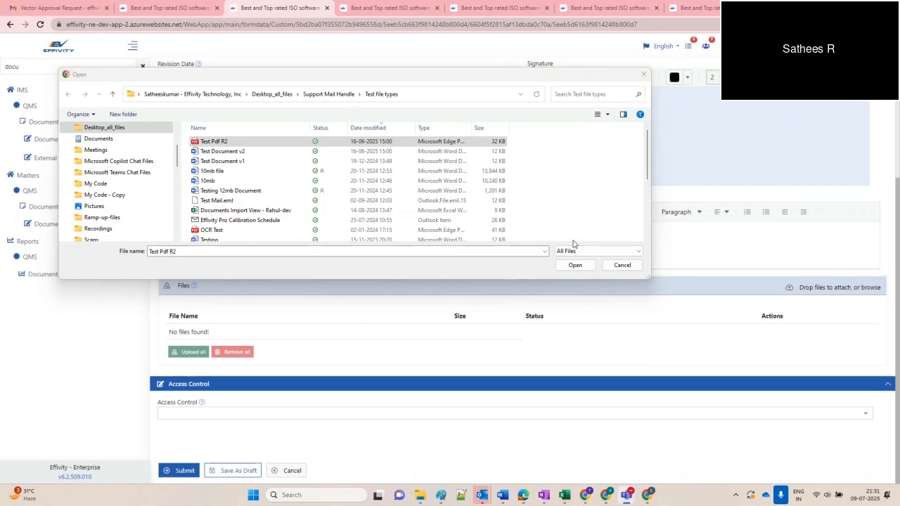
click(575, 265)
- Preview the attached Test Pdf R2.pdf, close the preview, and try to submit the document
click(818, 343)
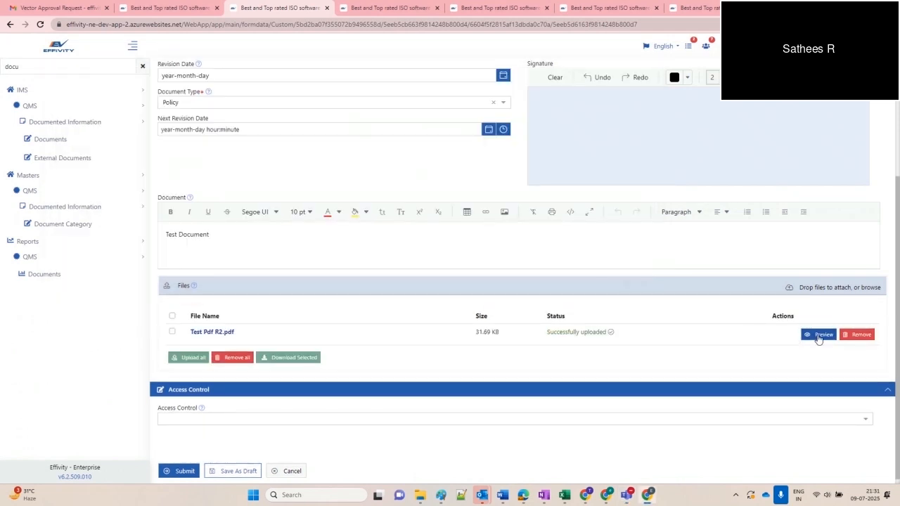
click(817, 335)
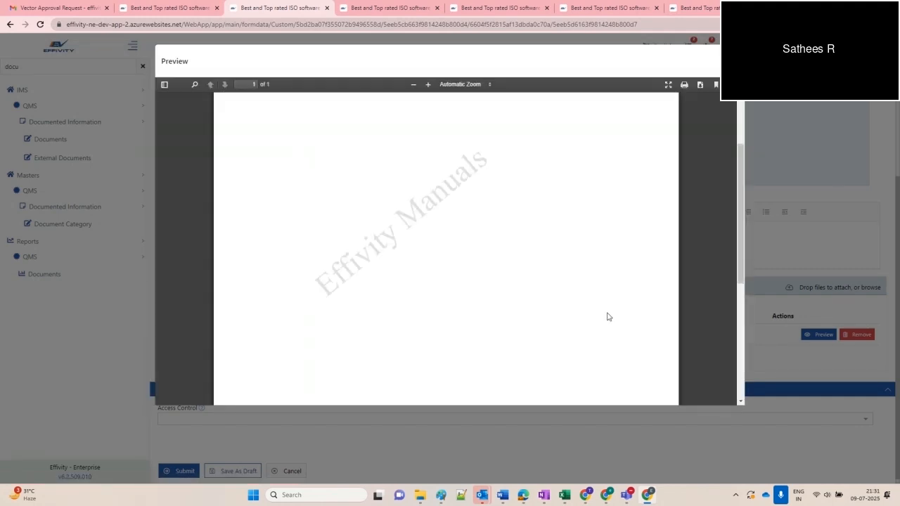
key(Escape)
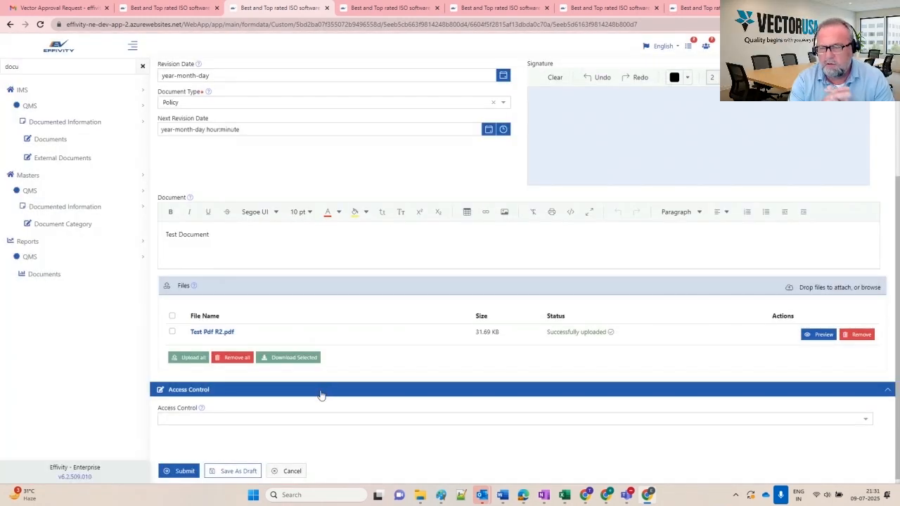
click(181, 472)
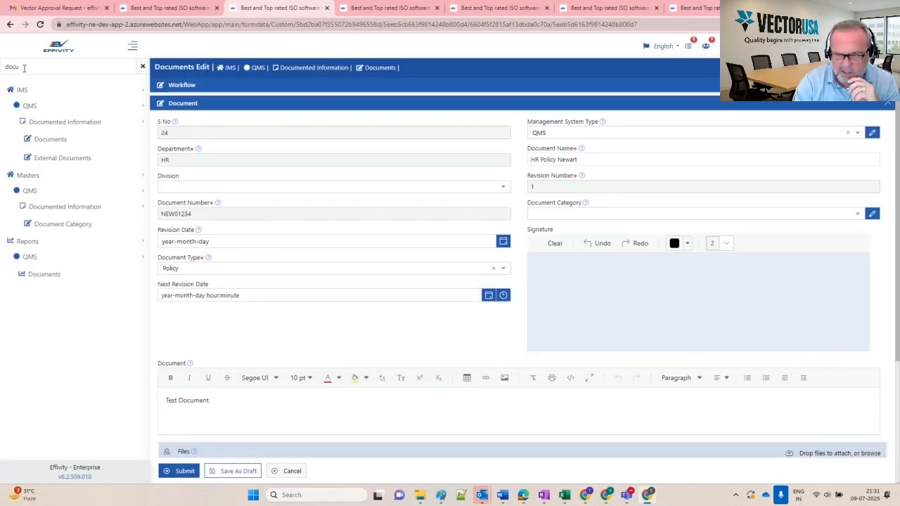
- Re-enter "docu" in the navigation search and return to the QMS Documents list
click(28, 65)
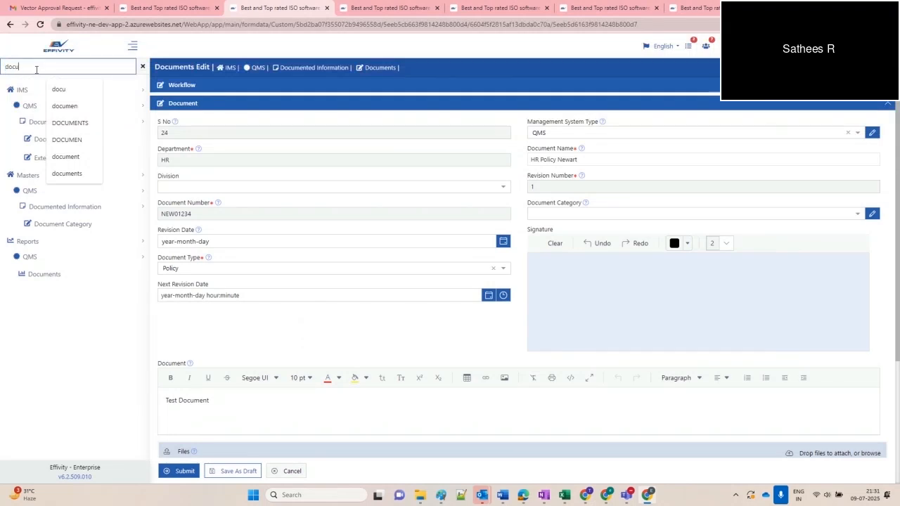
key(BackSpace)
key(BackSpace)
key(BackSpace)
key(BackSpace)
text(oc)
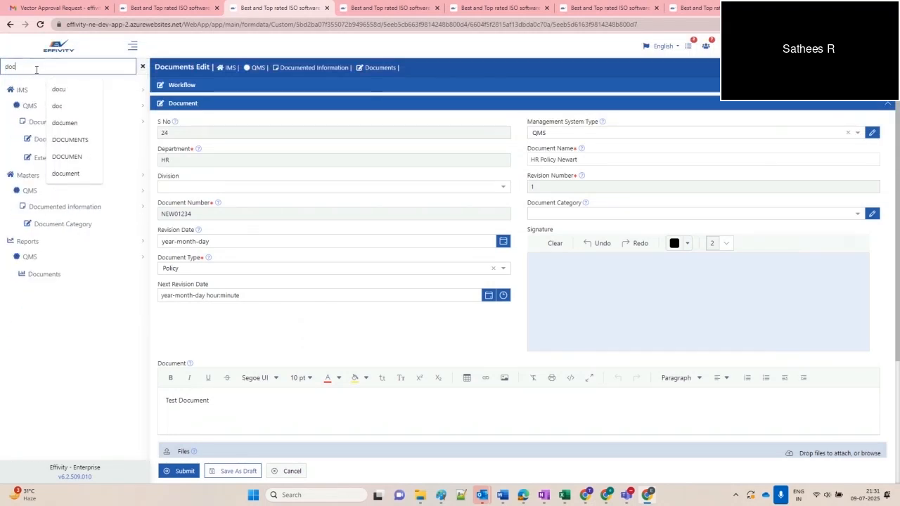
text(u)
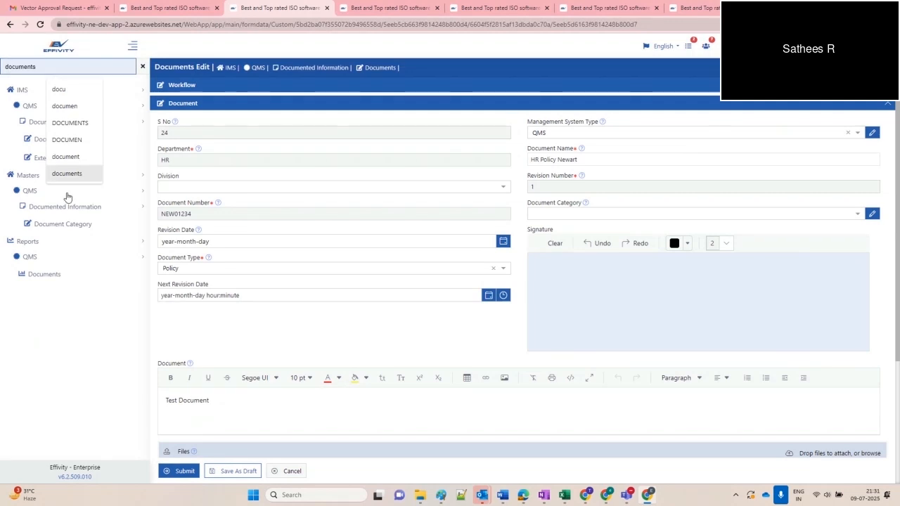
click(31, 146)
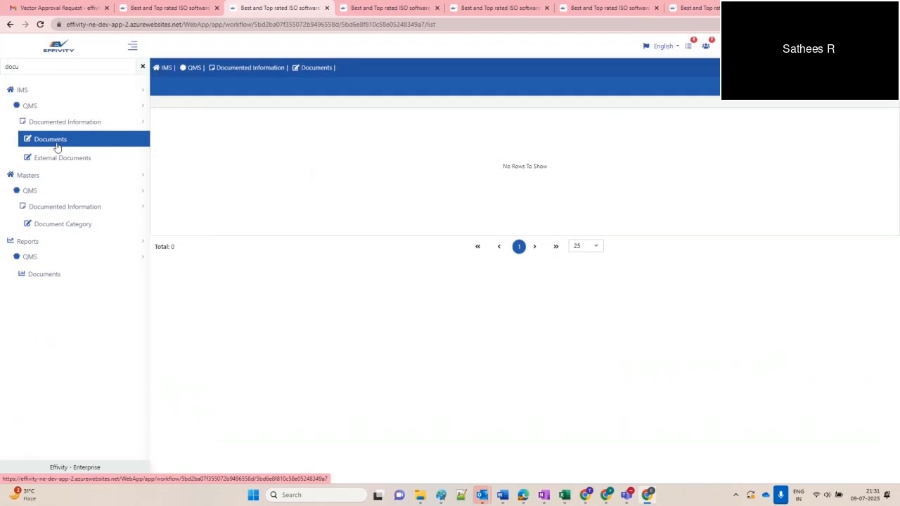
- Go to the dashboard, search the navigation for "manu", and open the Manuals list
click(33, 54)
double_click(34, 65)
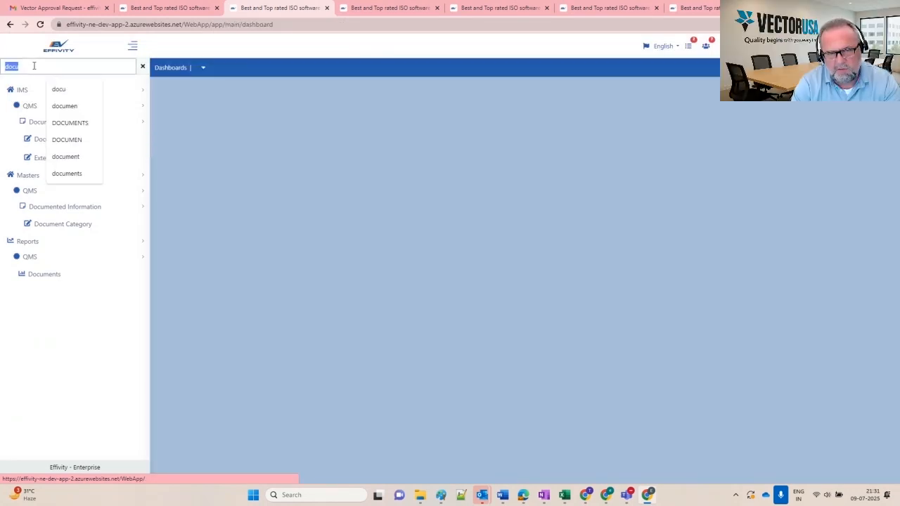
text(manu)
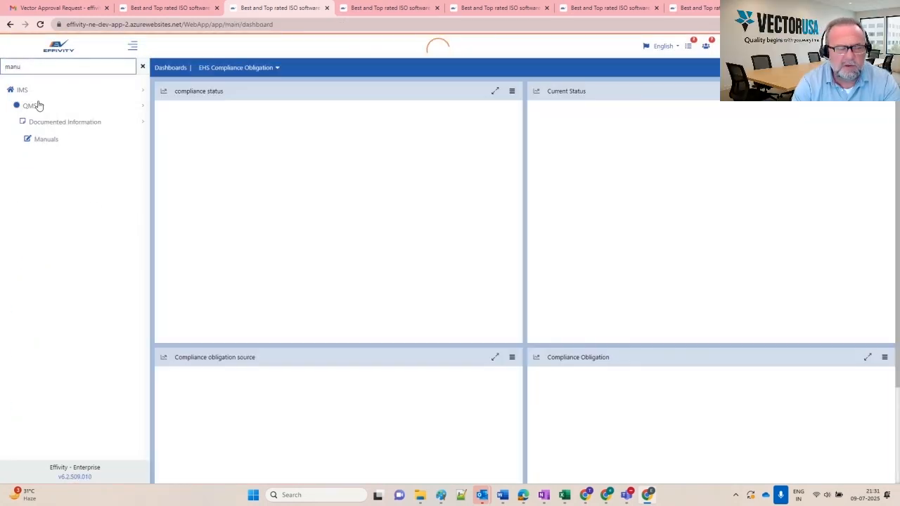
click(43, 140)
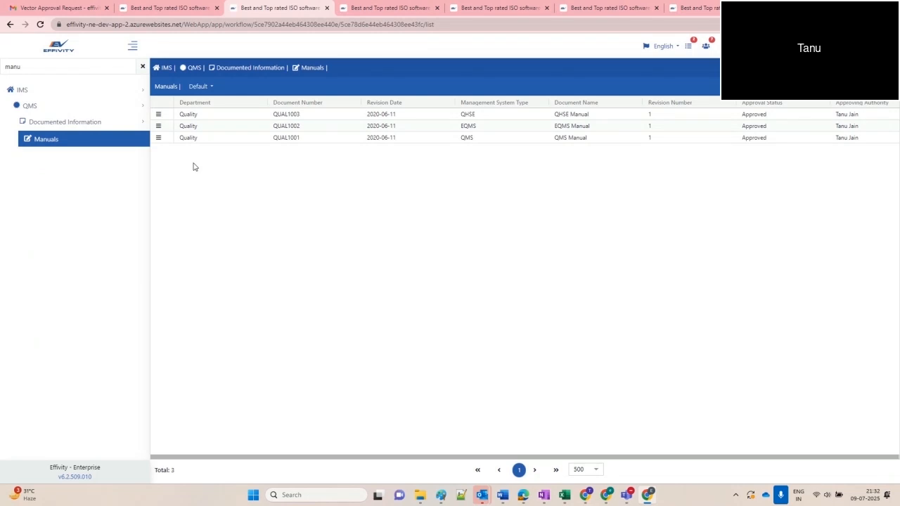
- Search the navigation for "docu", open the Documents list, and start a new document record
double_click(43, 68)
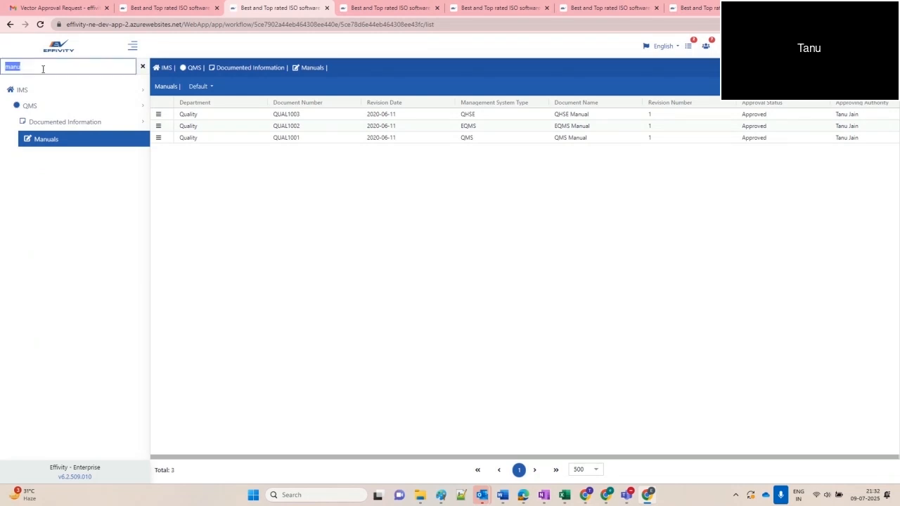
text(docu)
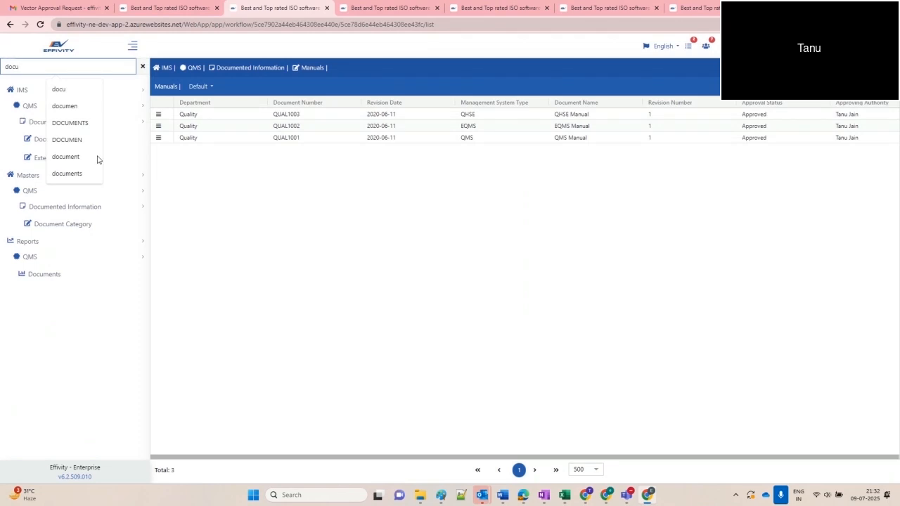
click(31, 141)
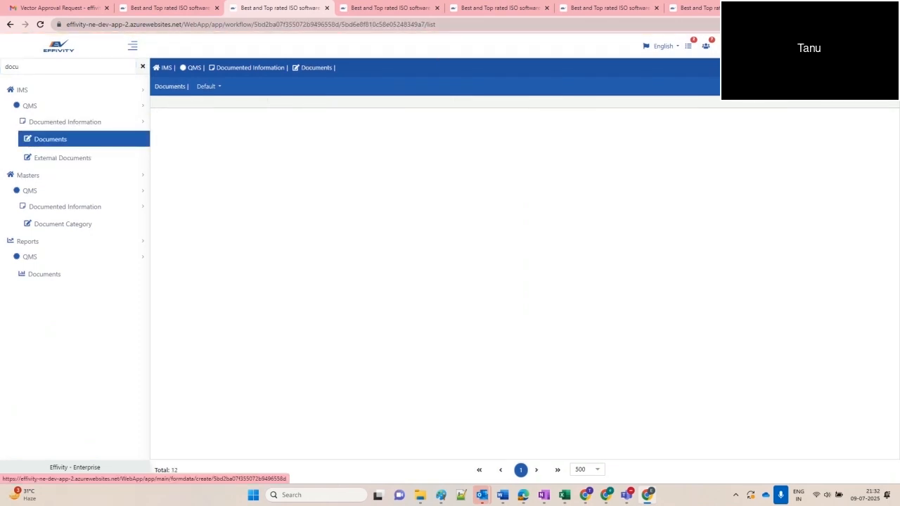
click(822, 86)
- Set the new document's type to Form and its revision number to 4
click(214, 267)
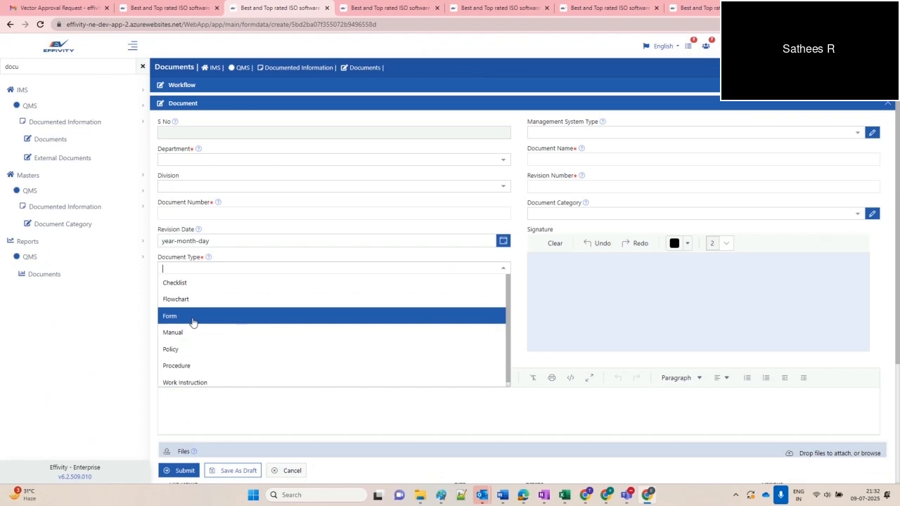
click(193, 320)
click(214, 302)
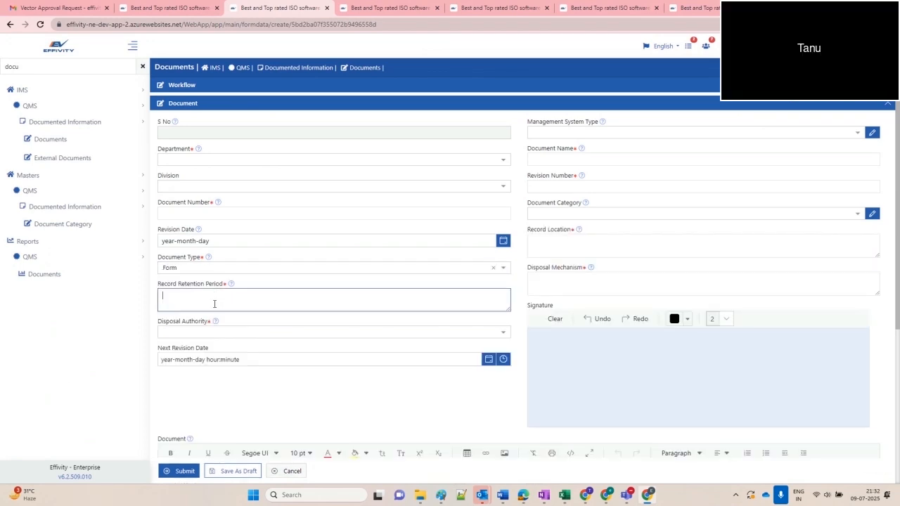
click(802, 109)
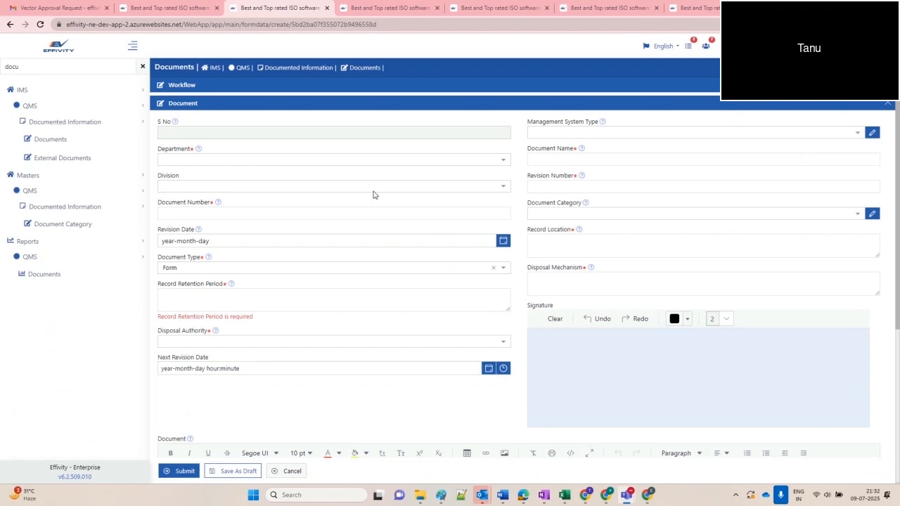
click(543, 187)
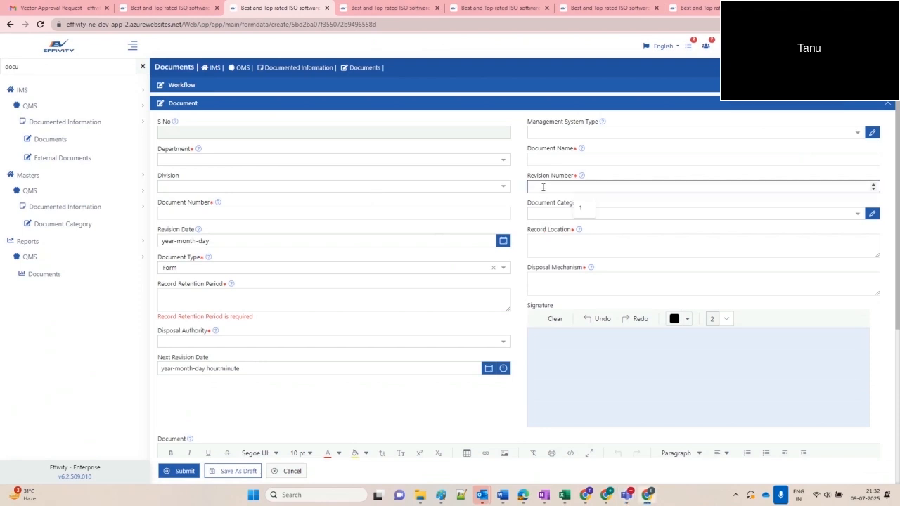
text(4)
click(517, 175)
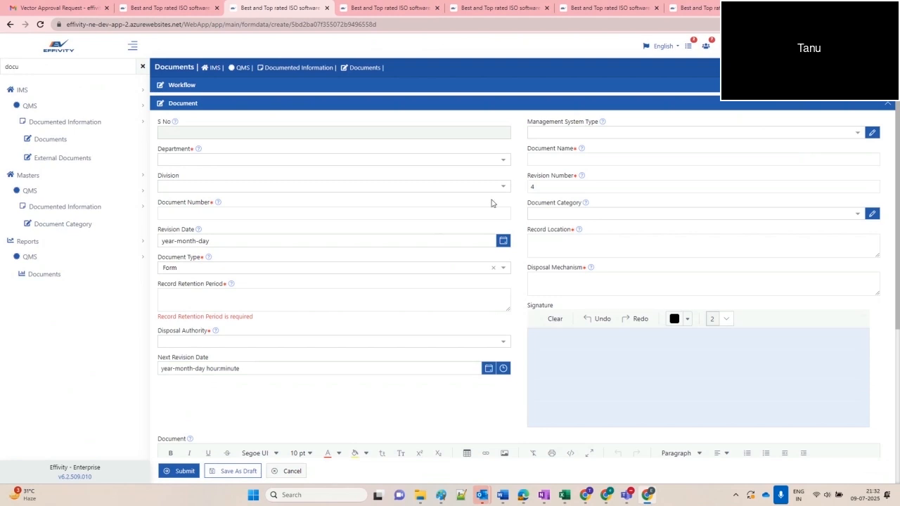
- Examine the new document form down to its Files section, and briefly expand its Workflow section
scroll(392, 200, down, 1)
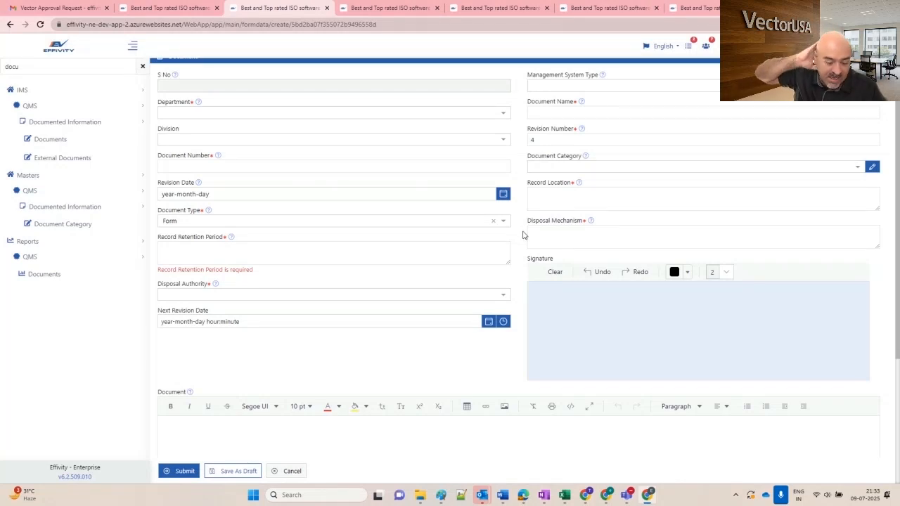
scroll(522, 235, down, 1)
scroll(523, 235, down, 1)
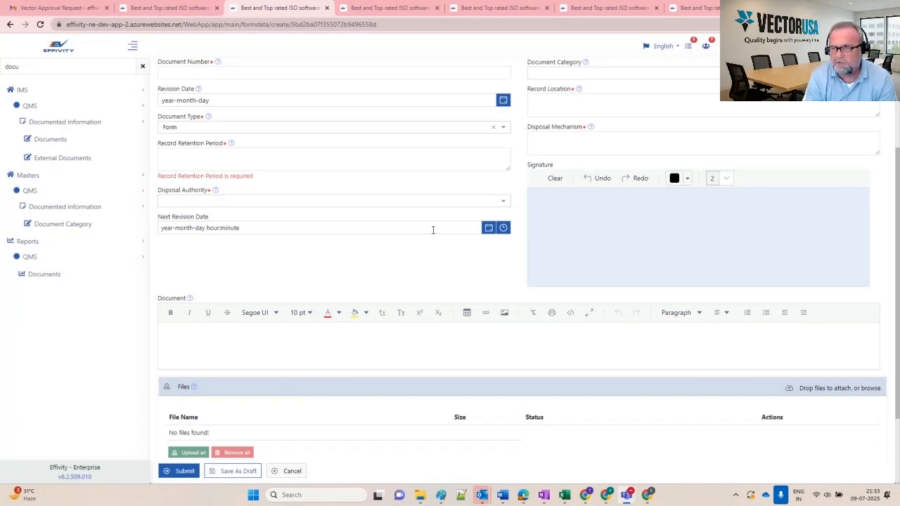
scroll(432, 230, up, 2)
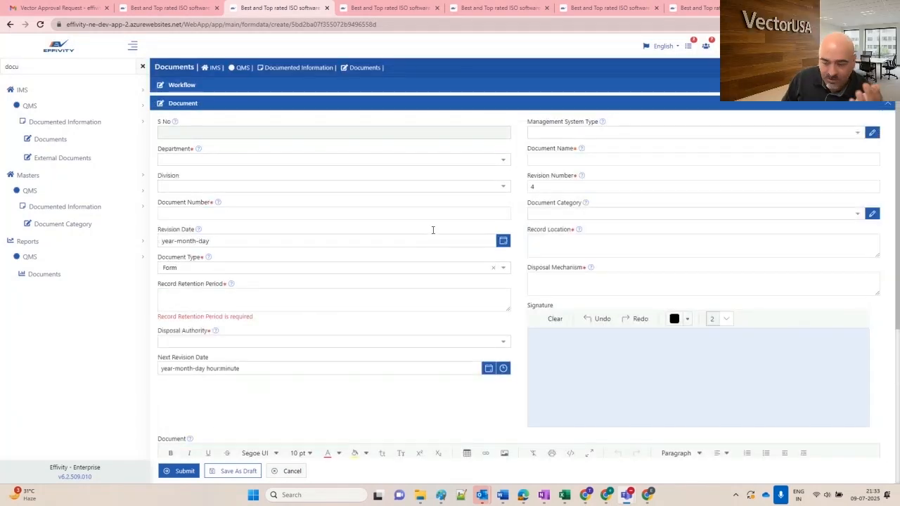
click(437, 87)
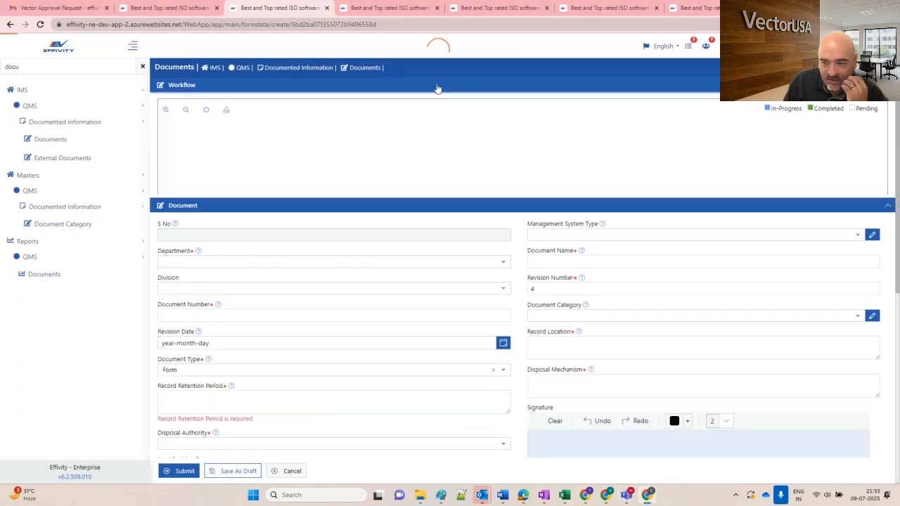
click(437, 87)
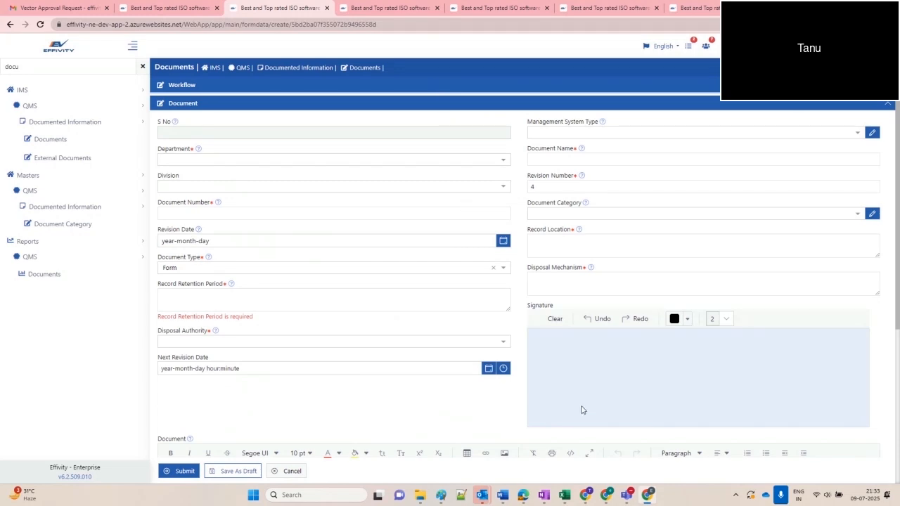
mouse_move(583, 406)
mouse_down()
mouse_move(573, 398)
mouse_move(572, 406)
mouse_up()
click(557, 322)
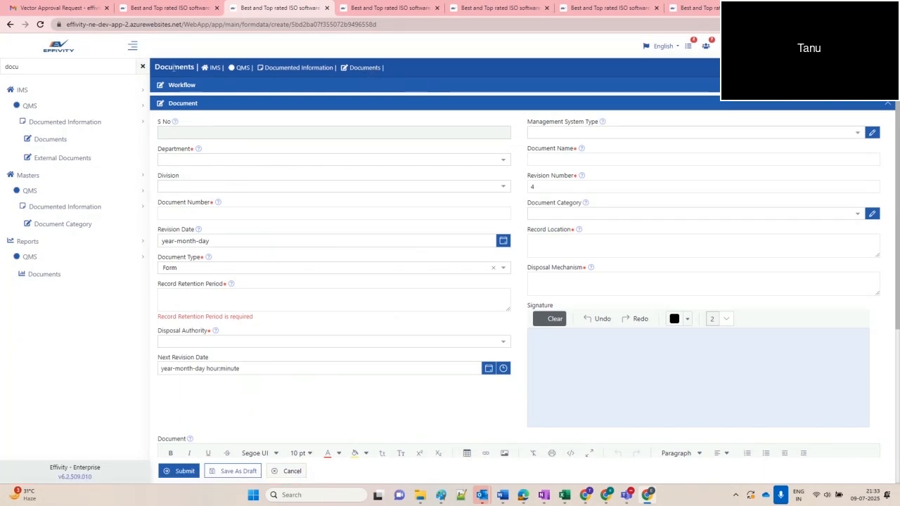
- Search the navigation for "empl" and open the Employee list under HR
double_click(102, 69)
text(em)
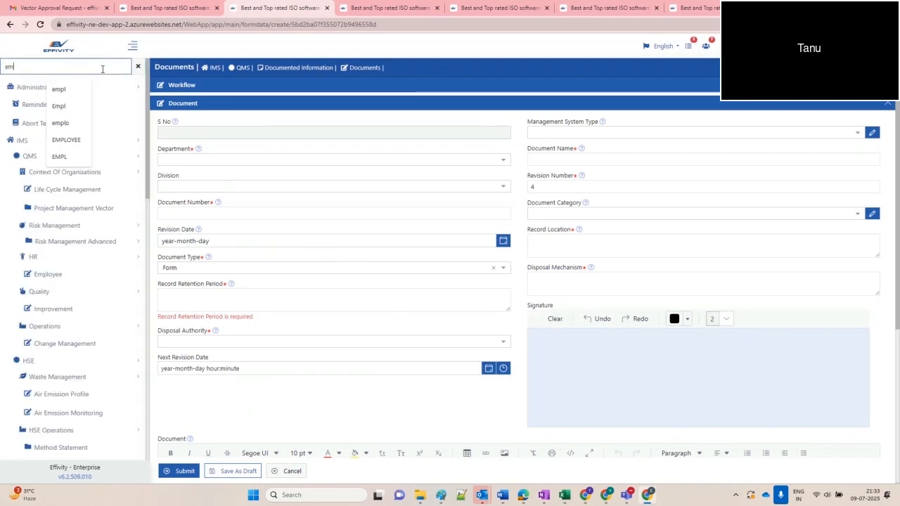
text(pl)
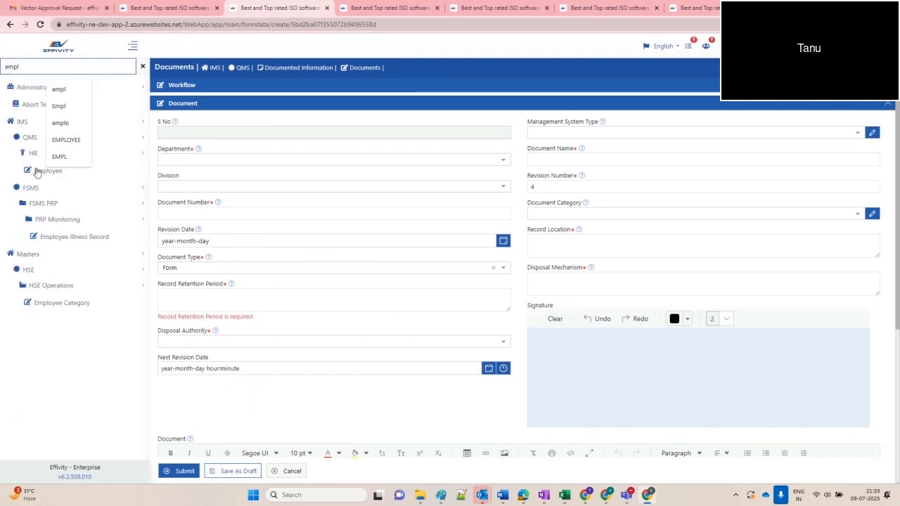
click(67, 175)
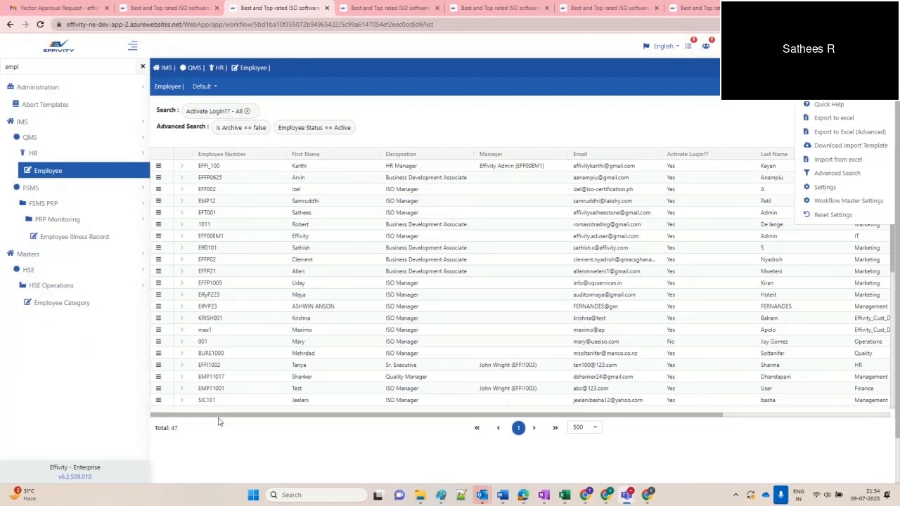
- Check the employee list across to the Role and Phone number columns, and download its import template
drag(506, 415, 507, 416)
scroll(508, 417, right, 5)
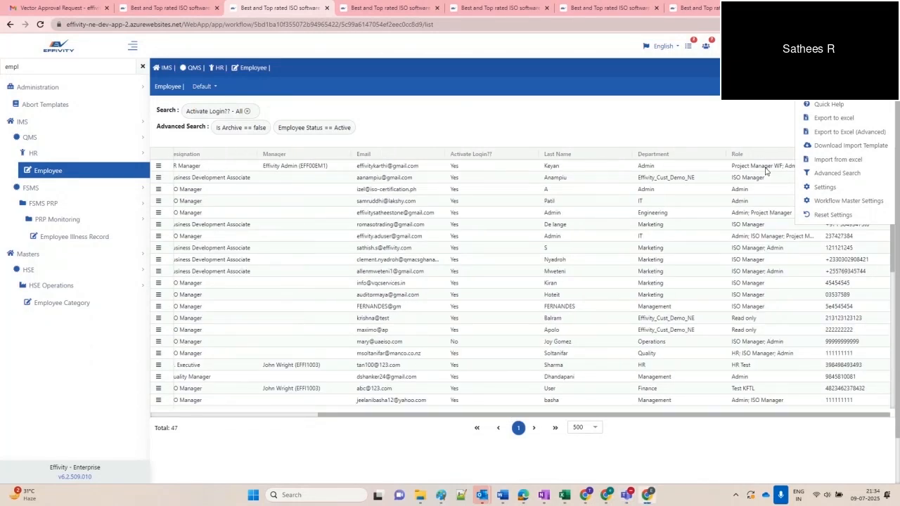
click(850, 147)
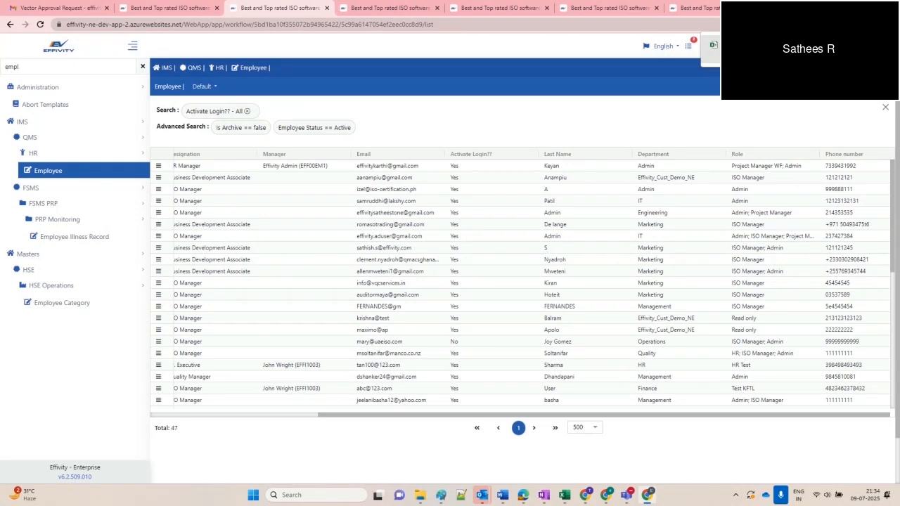
- Switch to Excel, bring up the downloaded Employee (71) import template, and enable editing on it
key(alt+Tab)
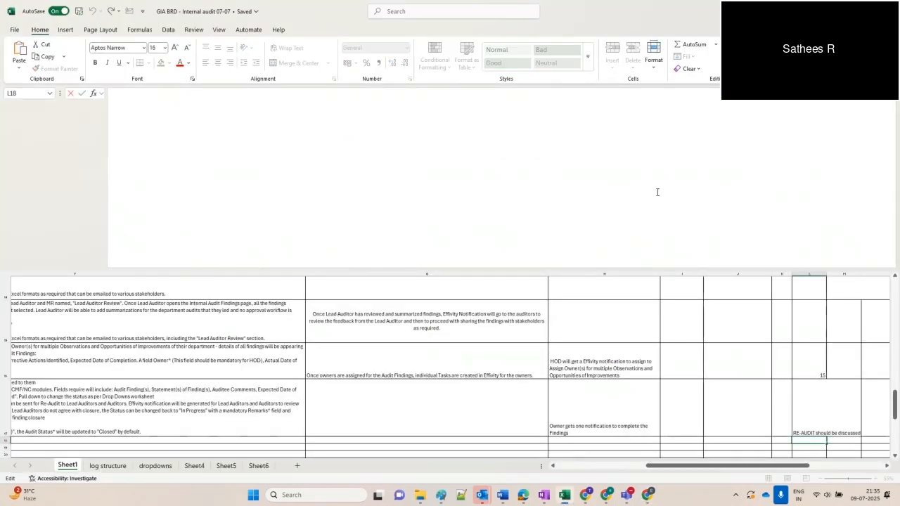
click(610, 284)
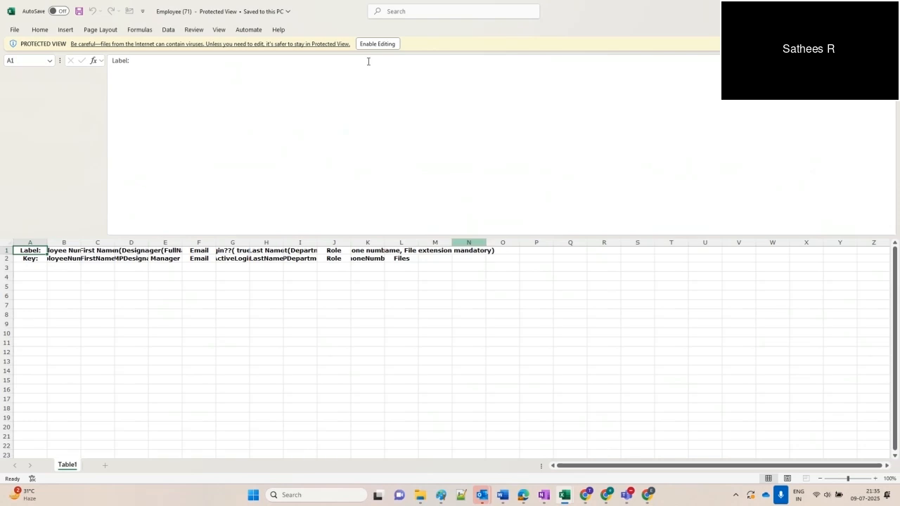
click(374, 45)
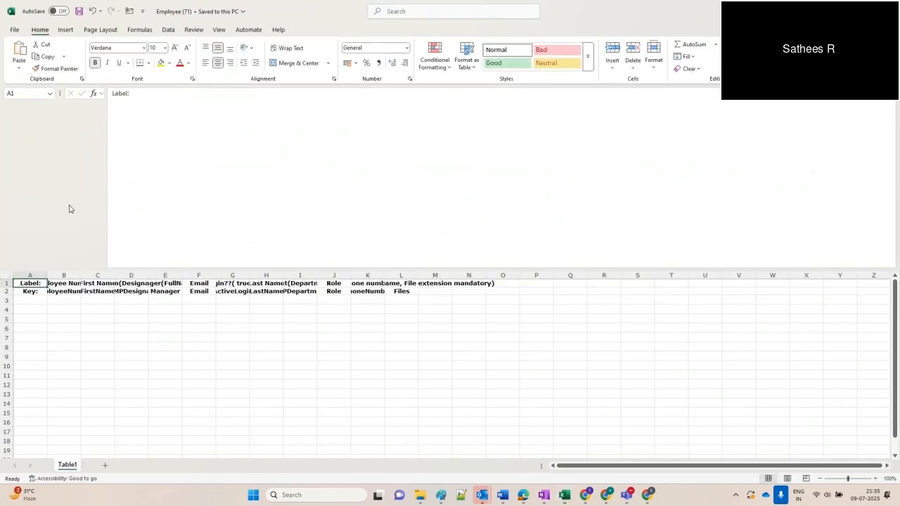
- Shrink the formula bar and autofit all columns of the template so the Label and Key rows can be read in full
click(7, 276)
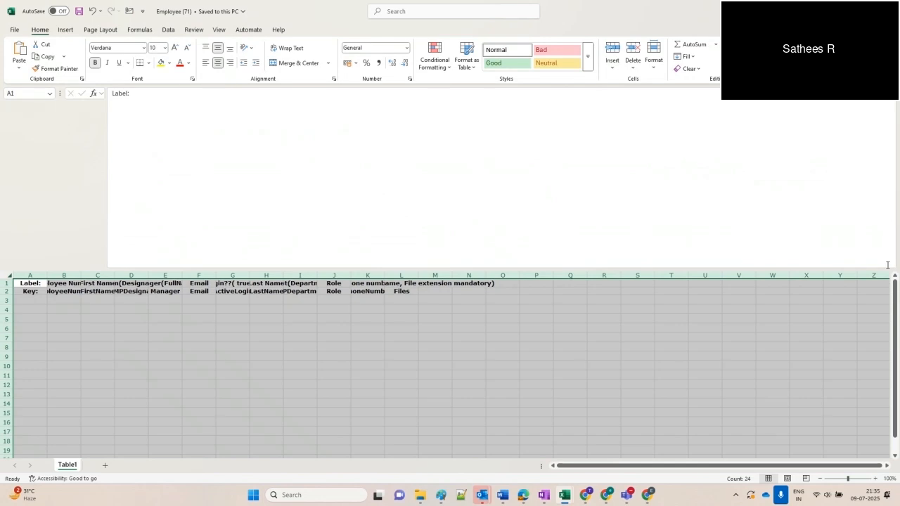
key(alt+Tab)
key(alt+Tab)
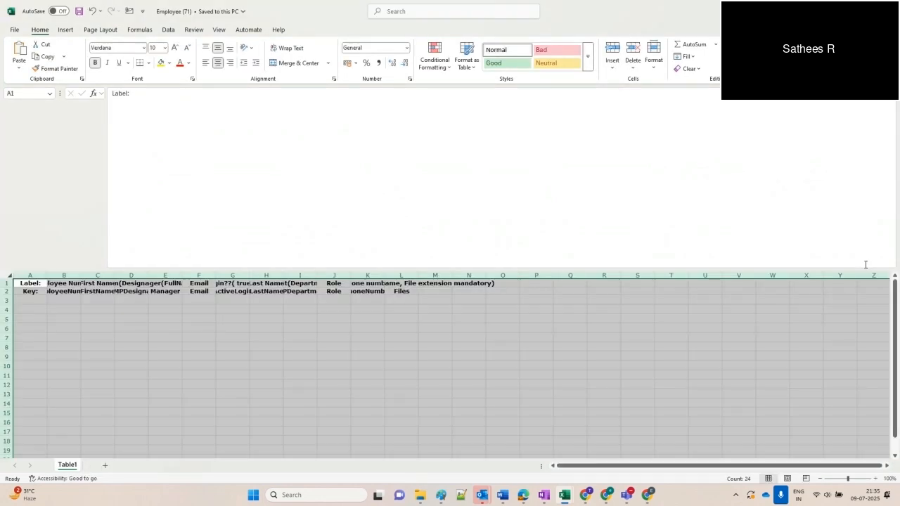
key(alt+Tab)
key(alt+Tab)
click(405, 187)
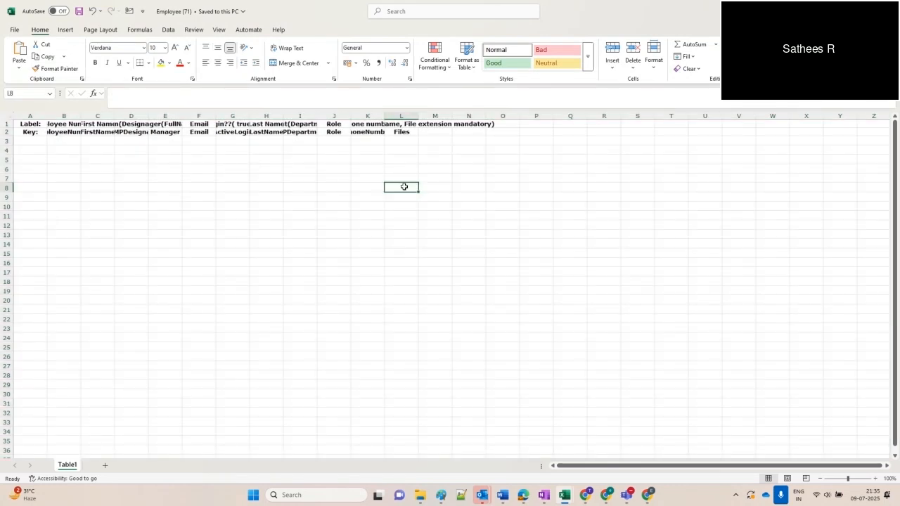
click(9, 115)
double_click(45, 115)
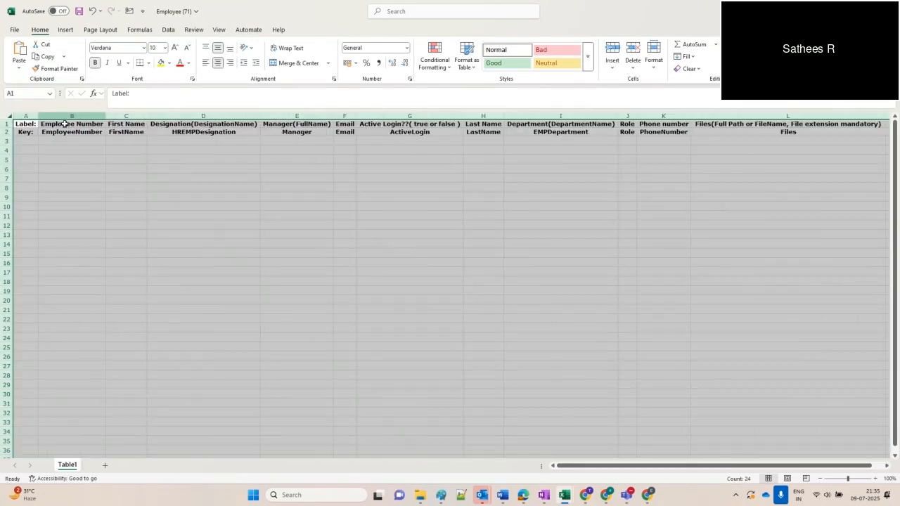
click(98, 143)
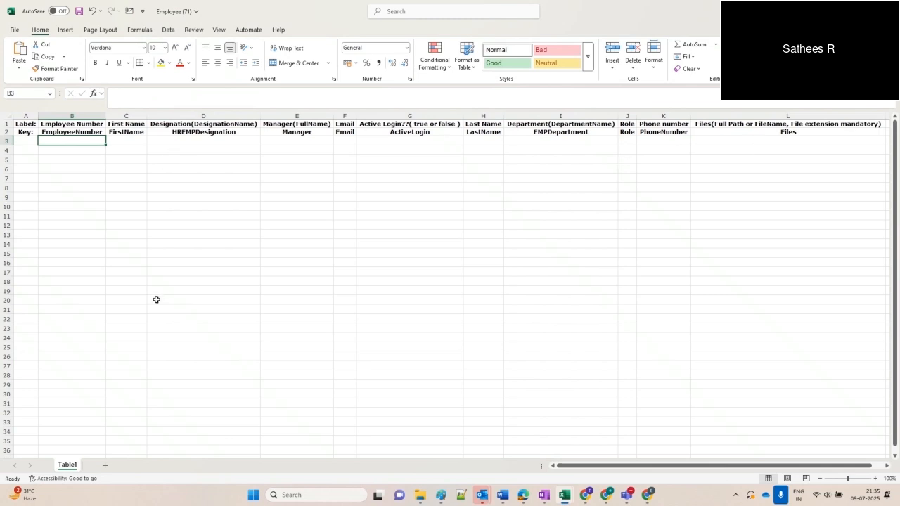
- Switch back to Effivity in the browser and open the Import from excel dialog for the Employee list
click(648, 495)
click(881, 86)
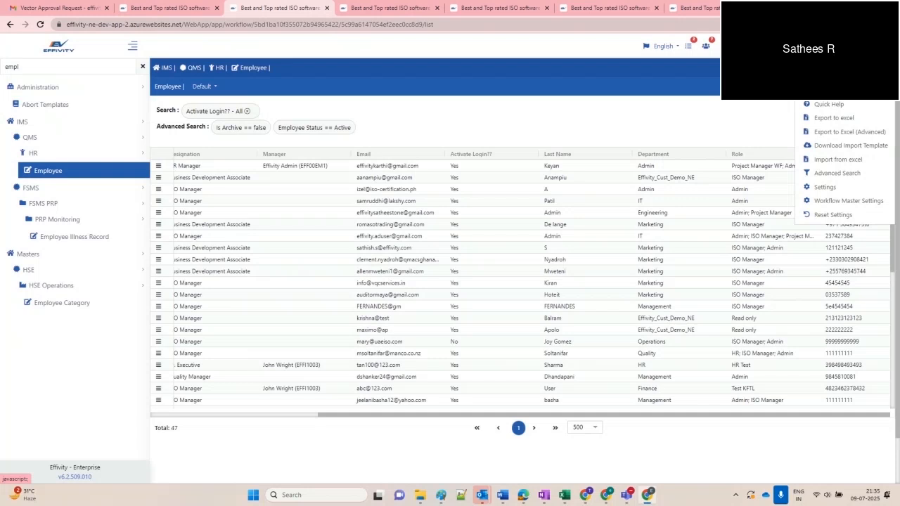
click(854, 163)
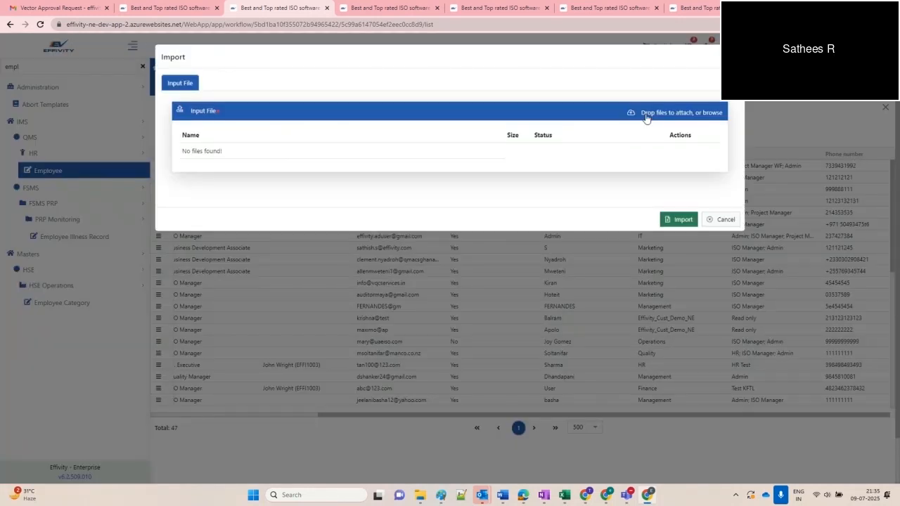